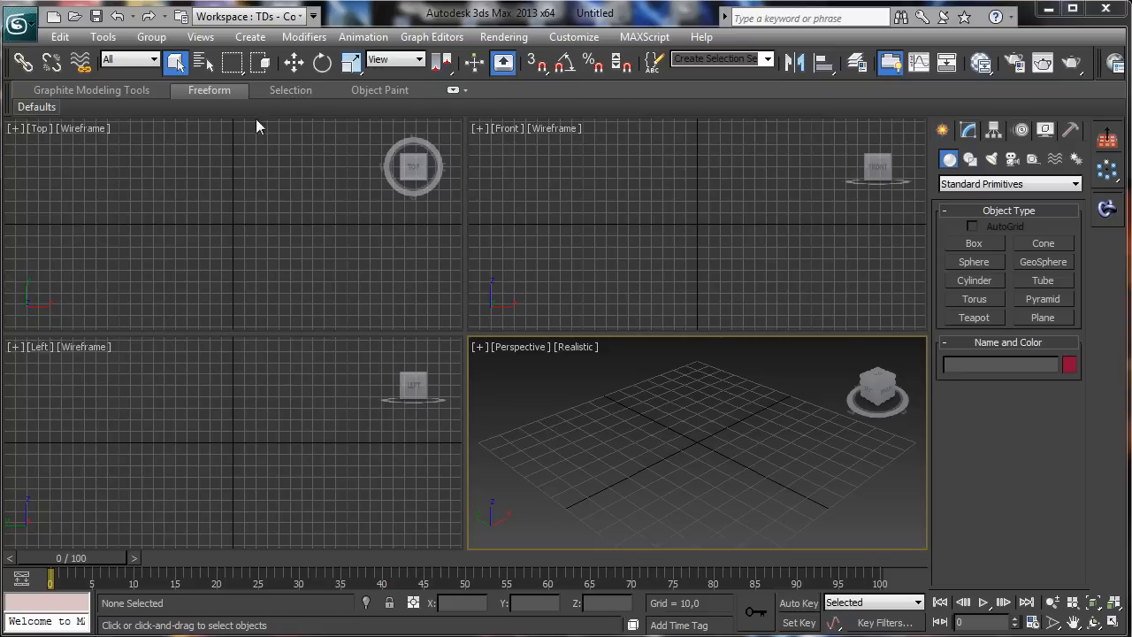
# - Draw a plane about 133 by 138 units across the grid in the maximized perspective view
pyautogui.click(1031, 623)
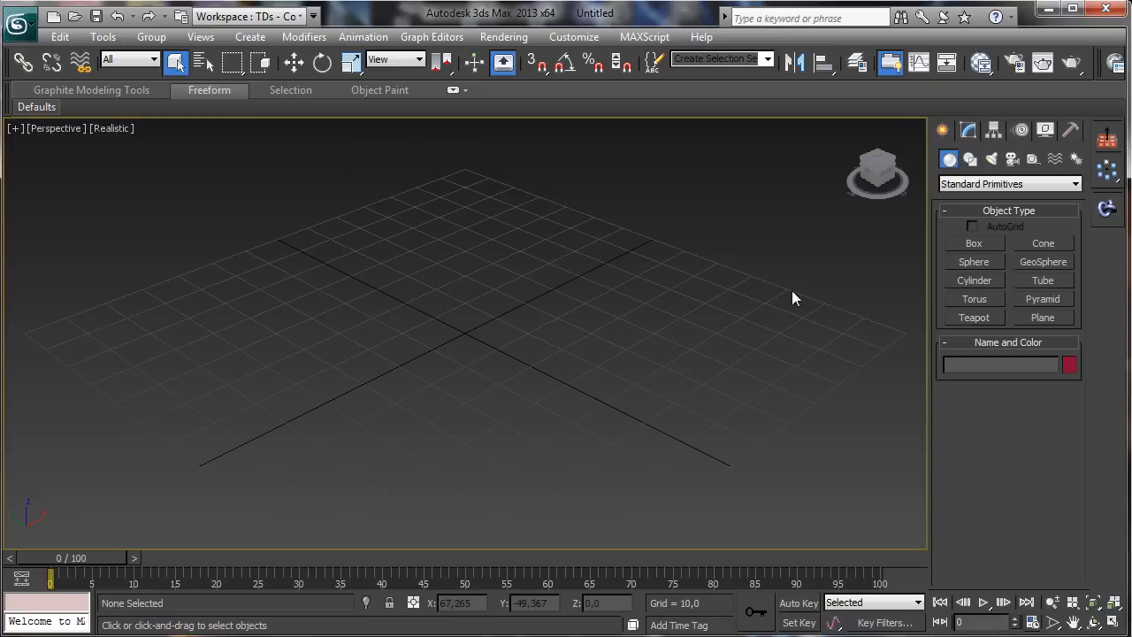
pyautogui.click(1043, 317)
pyautogui.moveTo(472, 165); pyautogui.dragTo(488, 437)
# - Set the display unit scale to metric meters
pyautogui.click(503, 36)
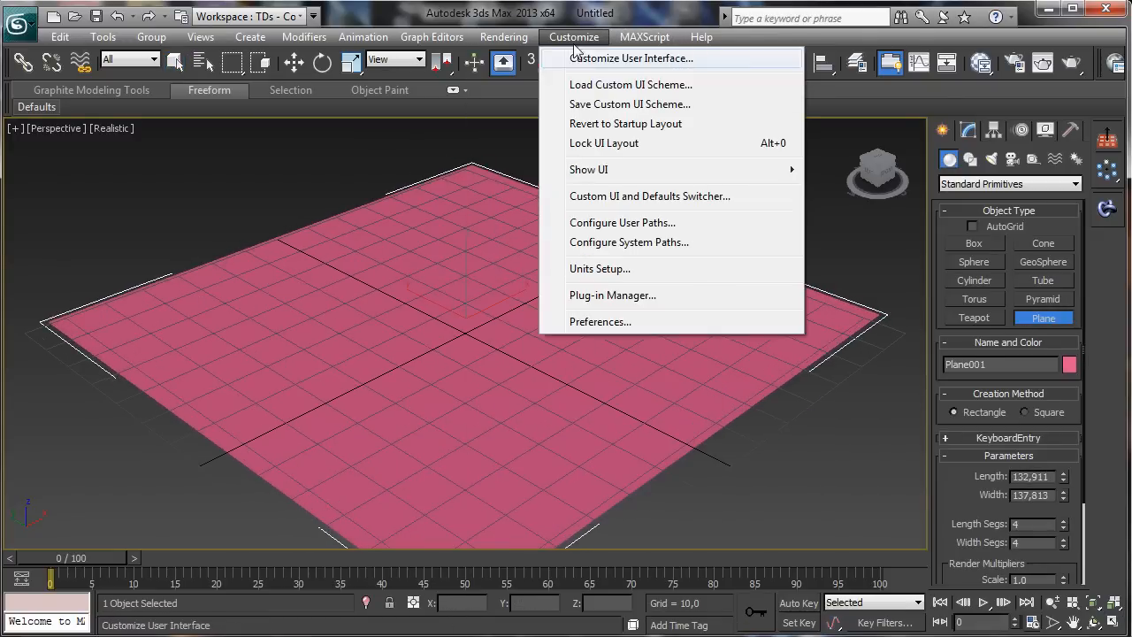
pyautogui.click(601, 269)
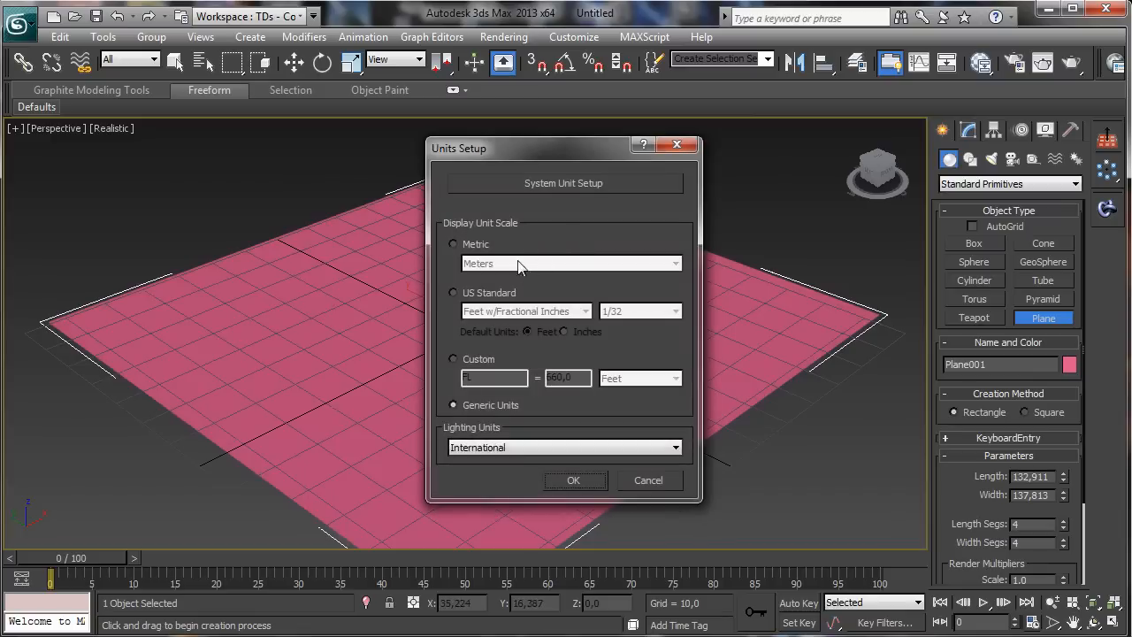
pyautogui.click(469, 244)
pyautogui.click(571, 480)
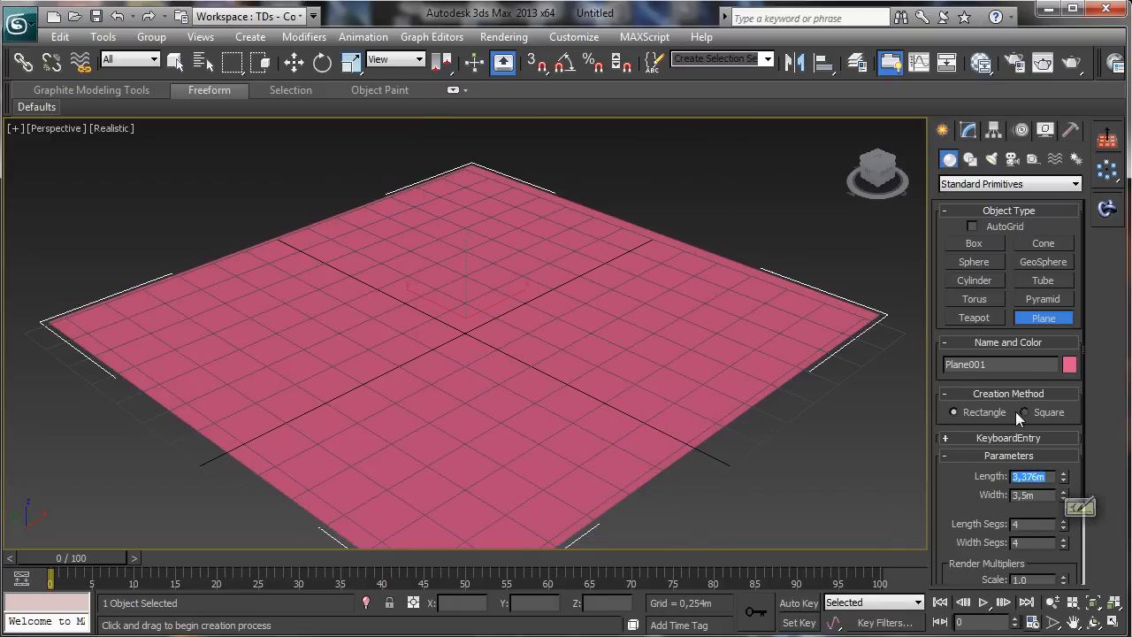
# - Set the plane's length to 300 m and its width to 500 m
pyautogui.write('300')
pyautogui.press('Tab')
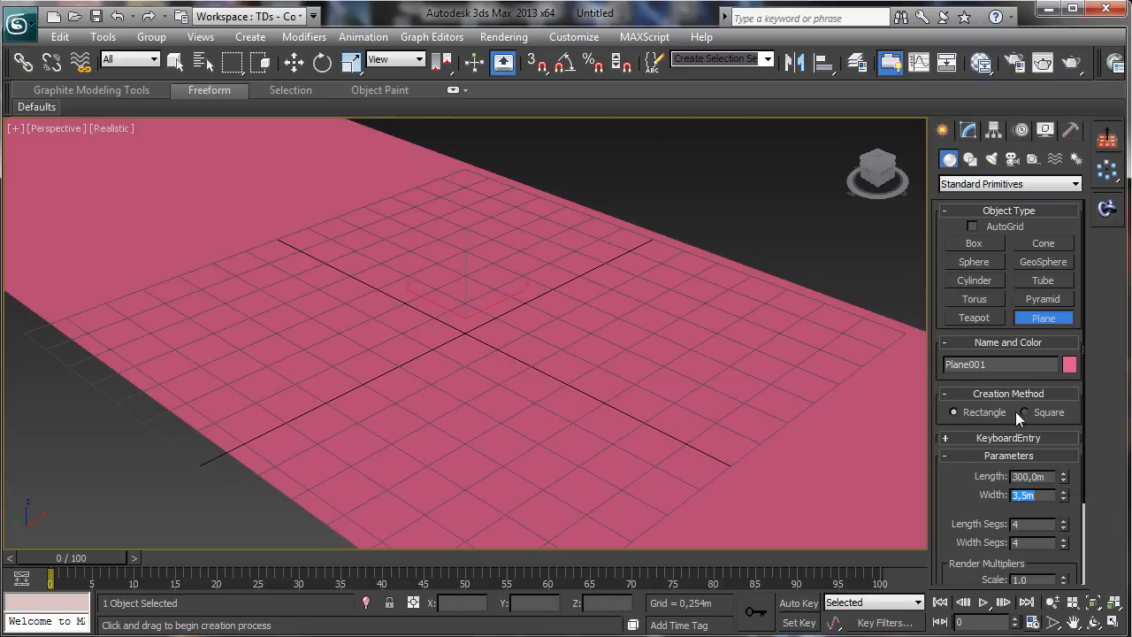
pyautogui.write('500')
pyautogui.press('Tab')
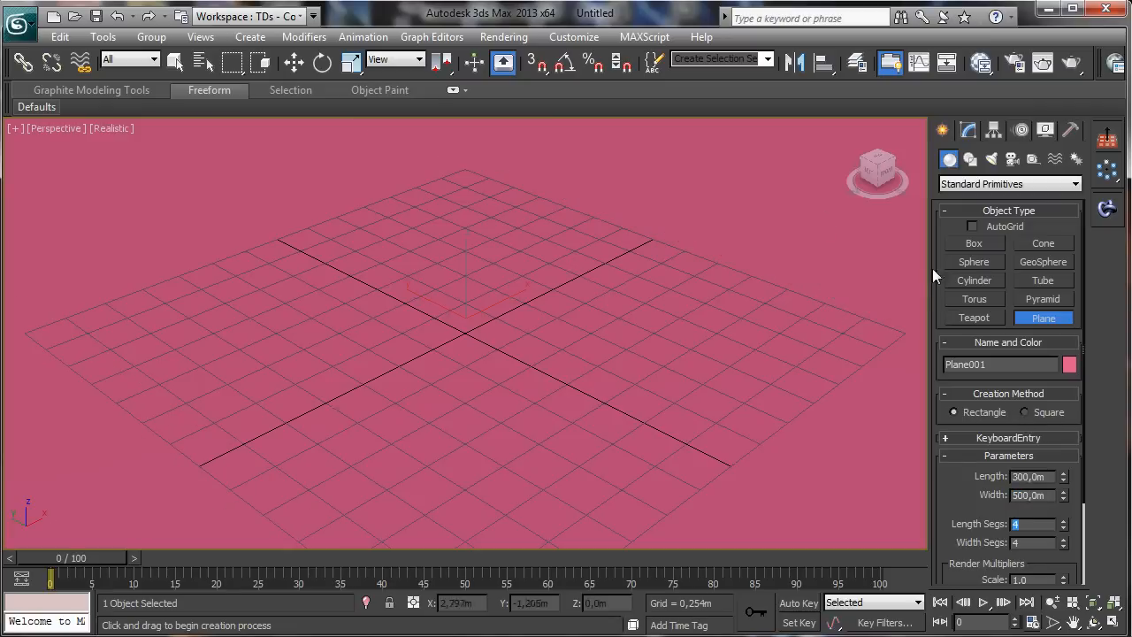
# - Change the plane's length to 500 m
pyautogui.click(1051, 476)
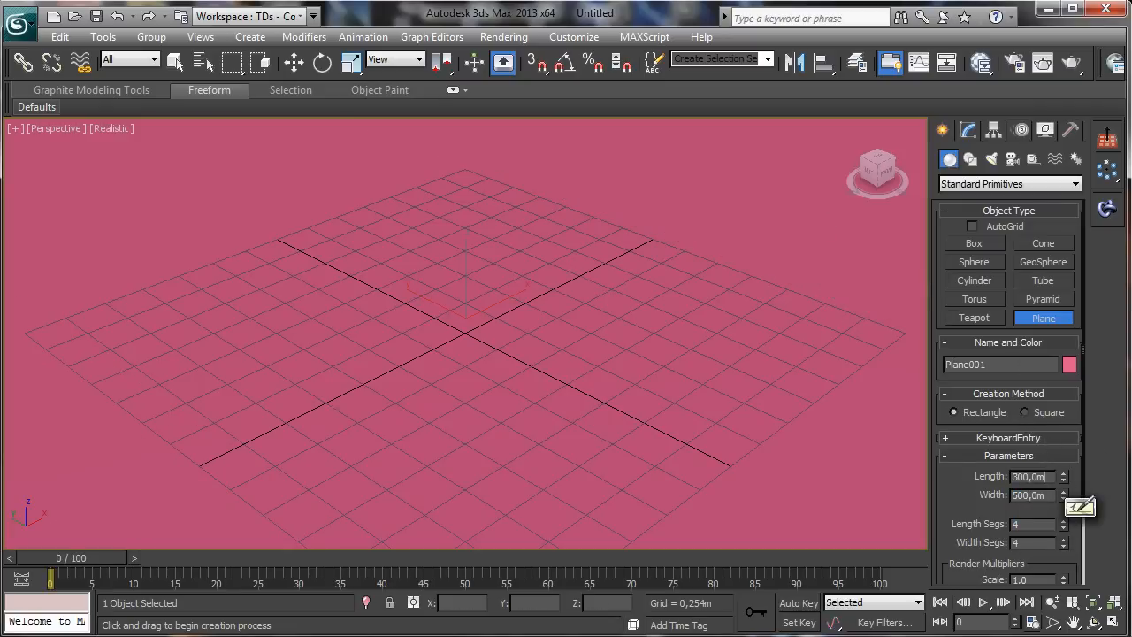
pyautogui.doubleClick(1051, 480)
pyautogui.write('50')
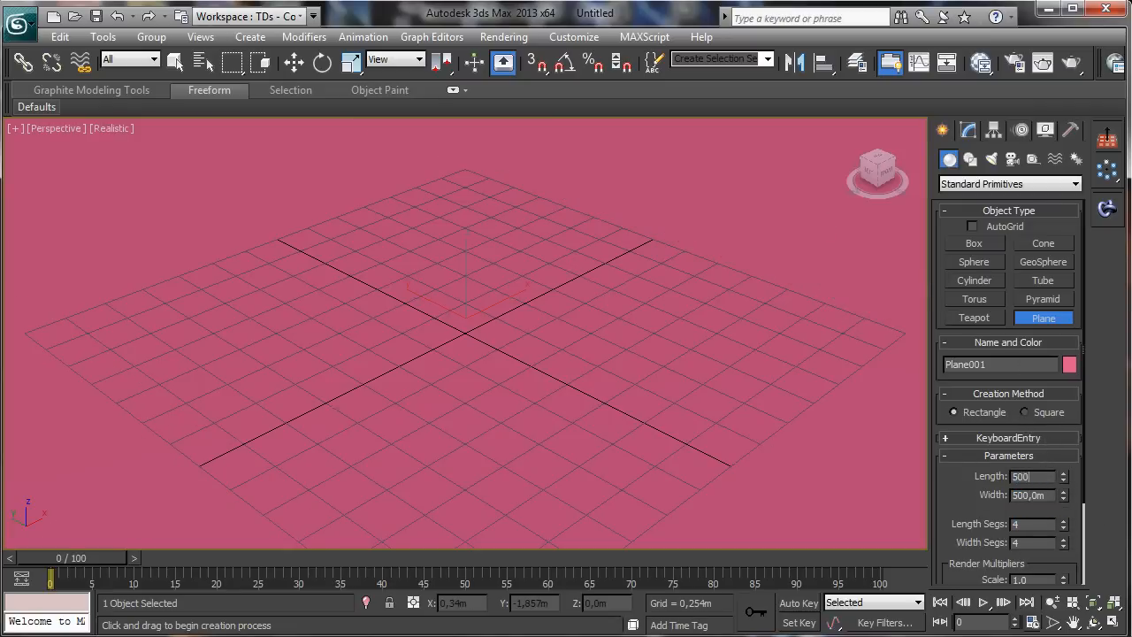
# - Show the plane with edged faces in the perspective view
pyautogui.click(1045, 602)
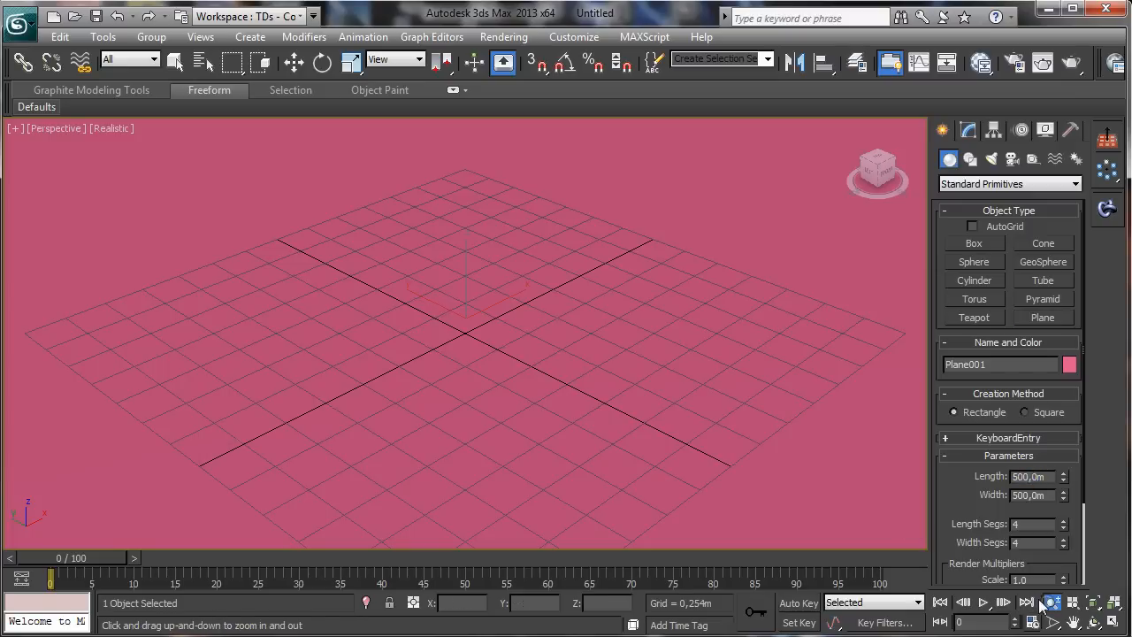
pyautogui.moveTo(456, 316); pyautogui.dragTo(450, 433)
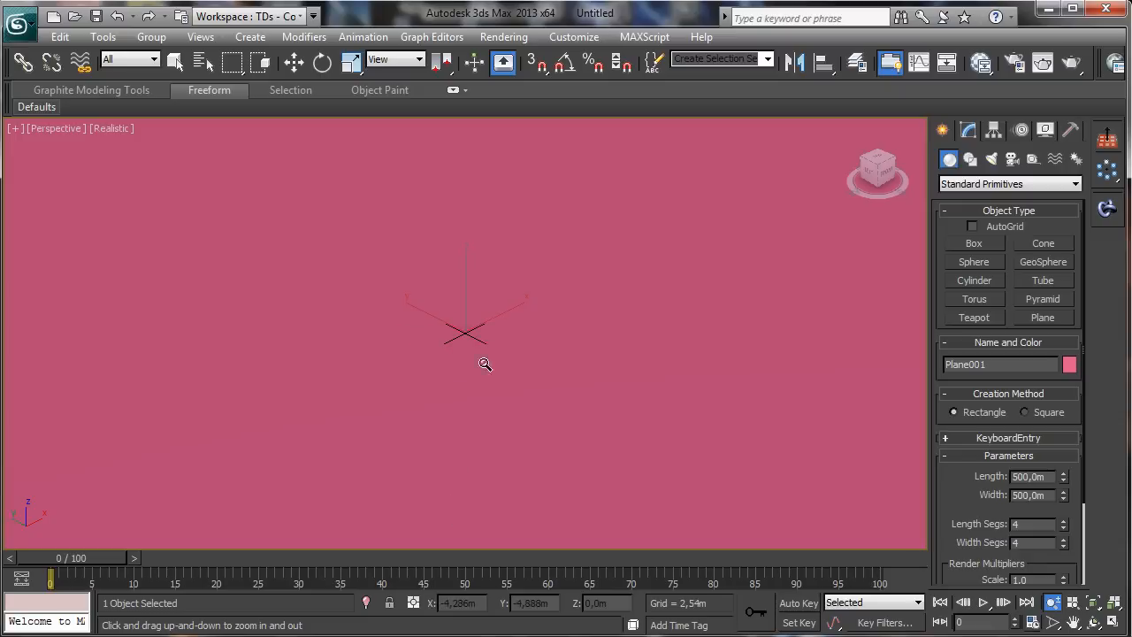
pyautogui.moveTo(451, 477); pyautogui.dragTo(489, 361)
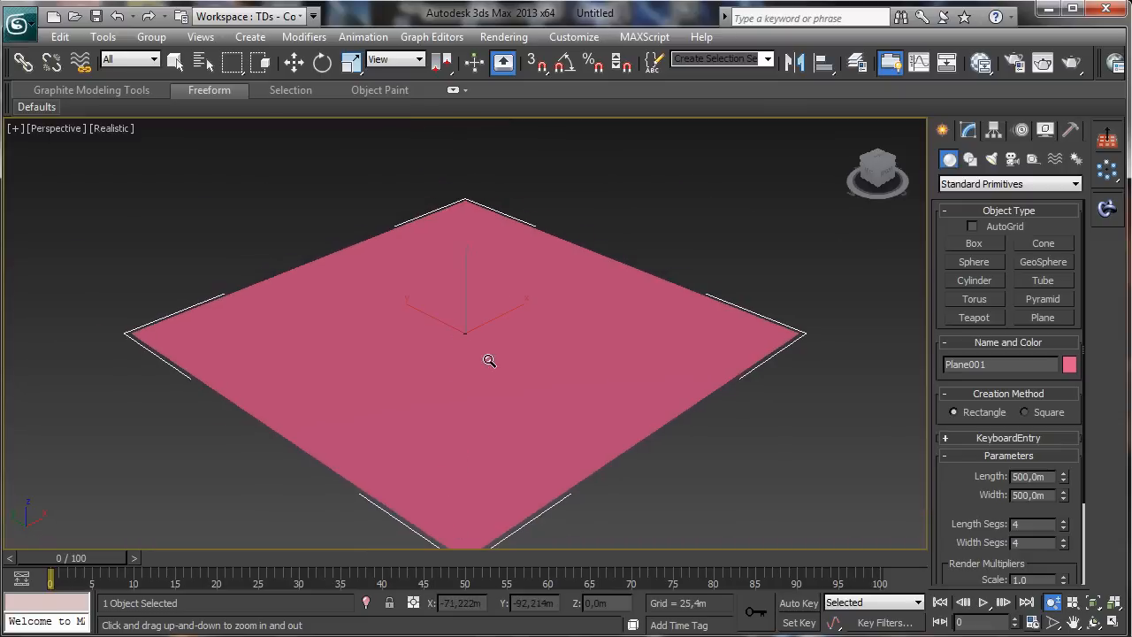
pyautogui.click(128, 129)
pyautogui.click(141, 205)
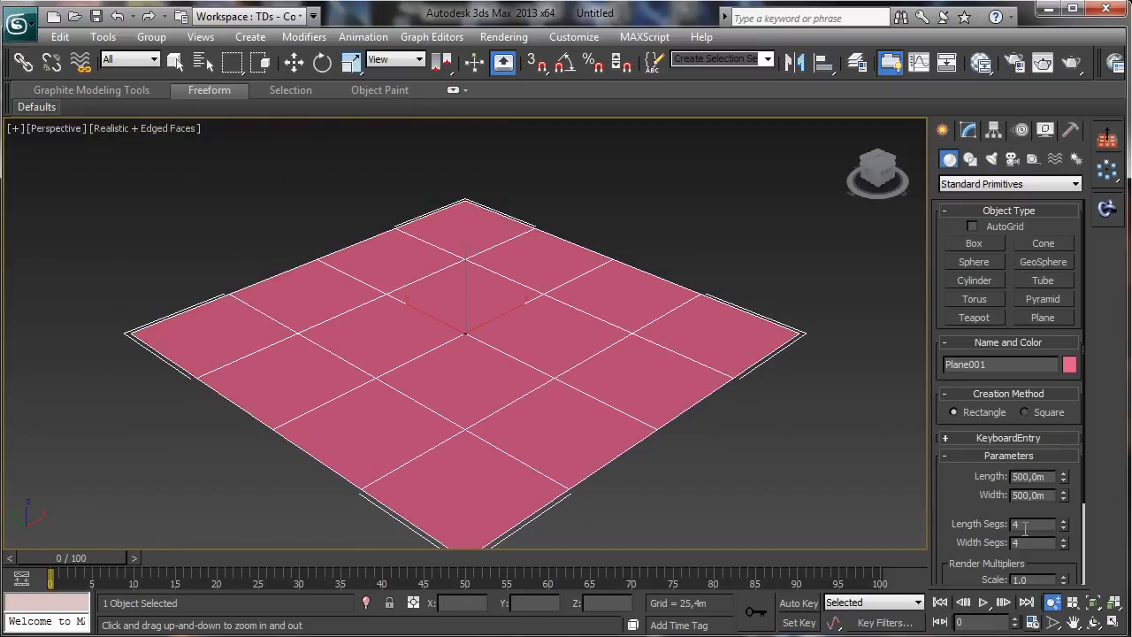
# - Set the plane's length and width segments to 80 each
pyautogui.write('80')
pyautogui.press('Tab')
pyautogui.write('80')
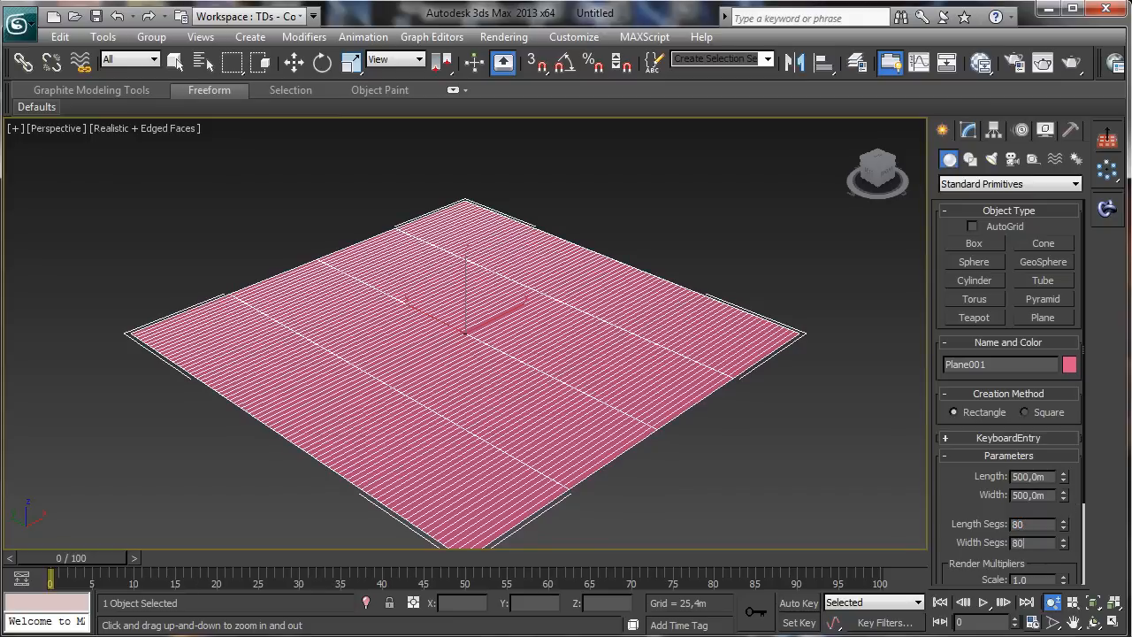
pyautogui.press('Tab')
# - Convert the subdivided plane to an Editable Poly
pyautogui.click(1093, 621)
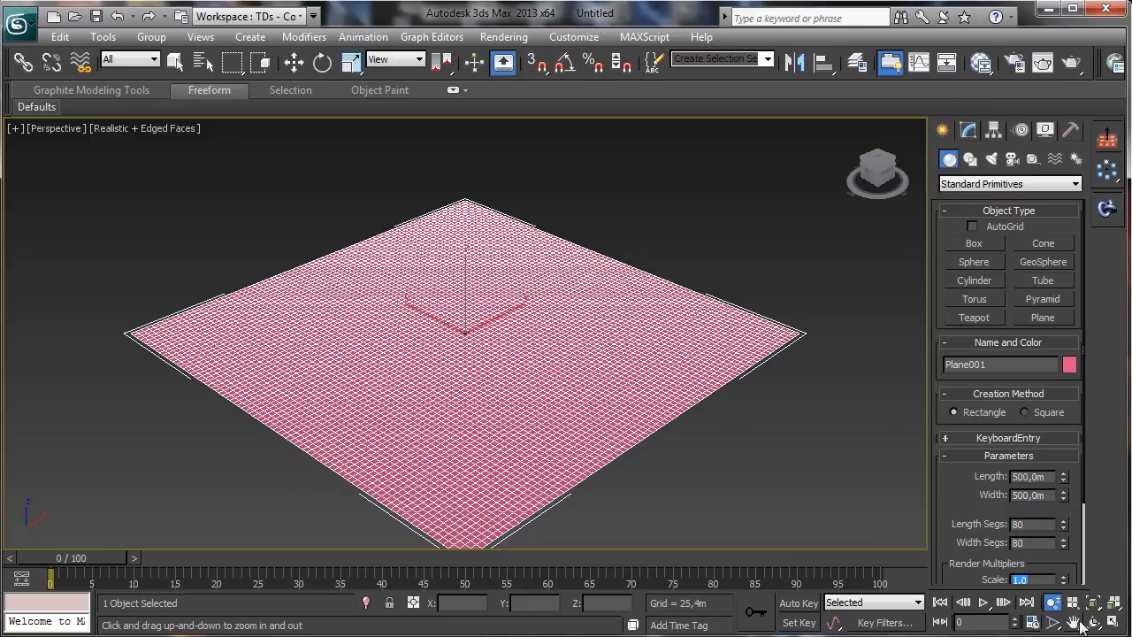
pyautogui.moveTo(627, 462); pyautogui.dragTo(434, 298)
pyautogui.hotkey('alt', 'z')
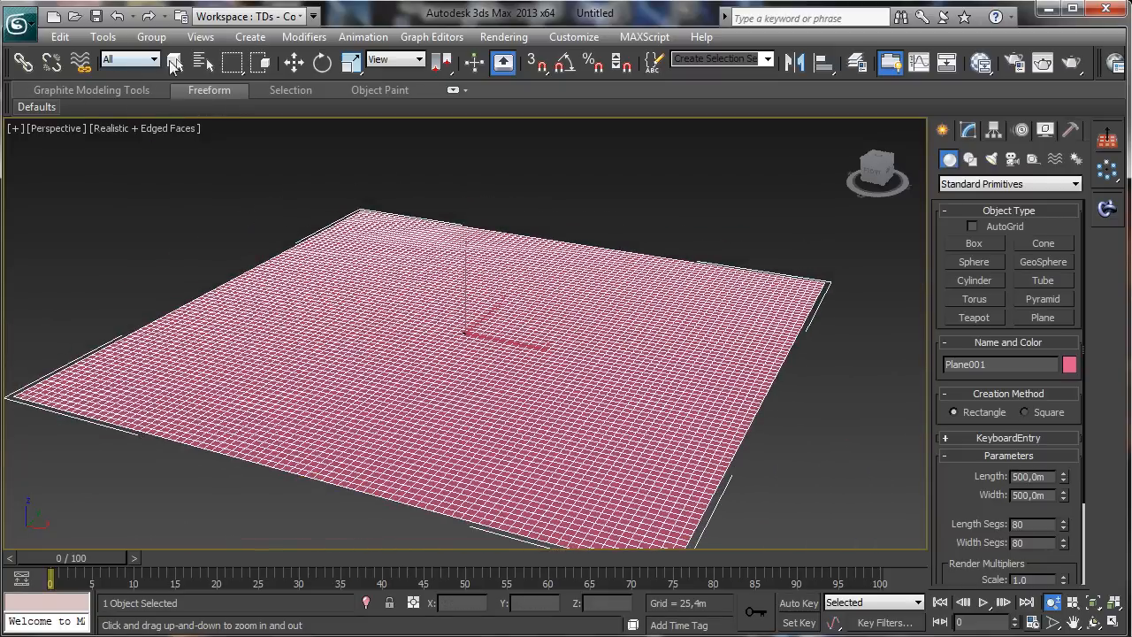
pyautogui.click(175, 63)
pyautogui.rightClick(447, 364)
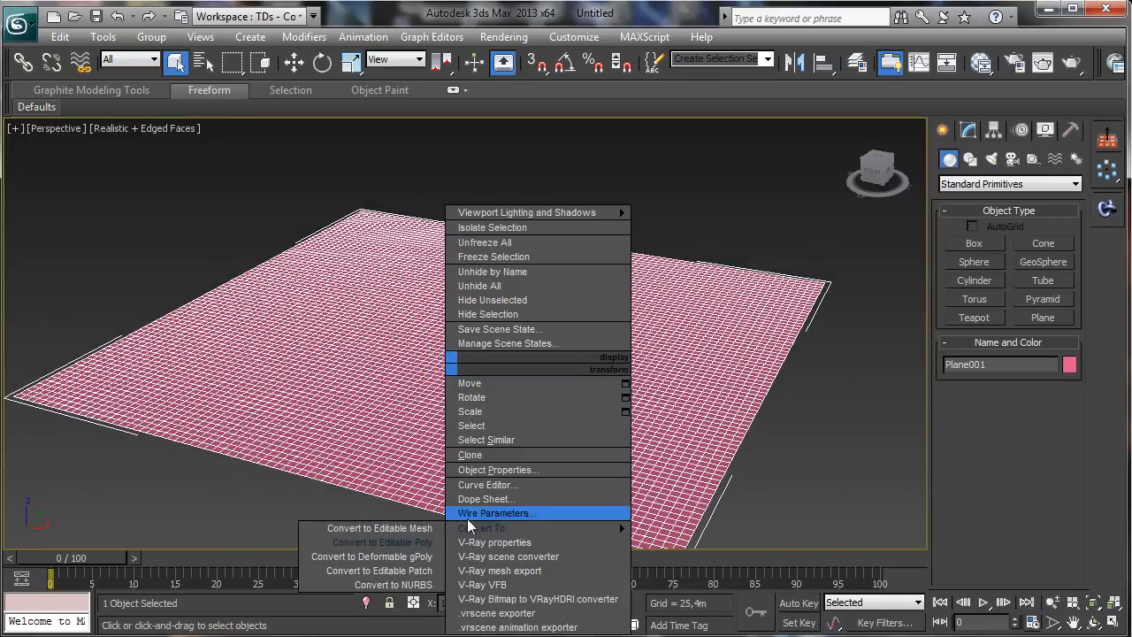
pyautogui.click(382, 542)
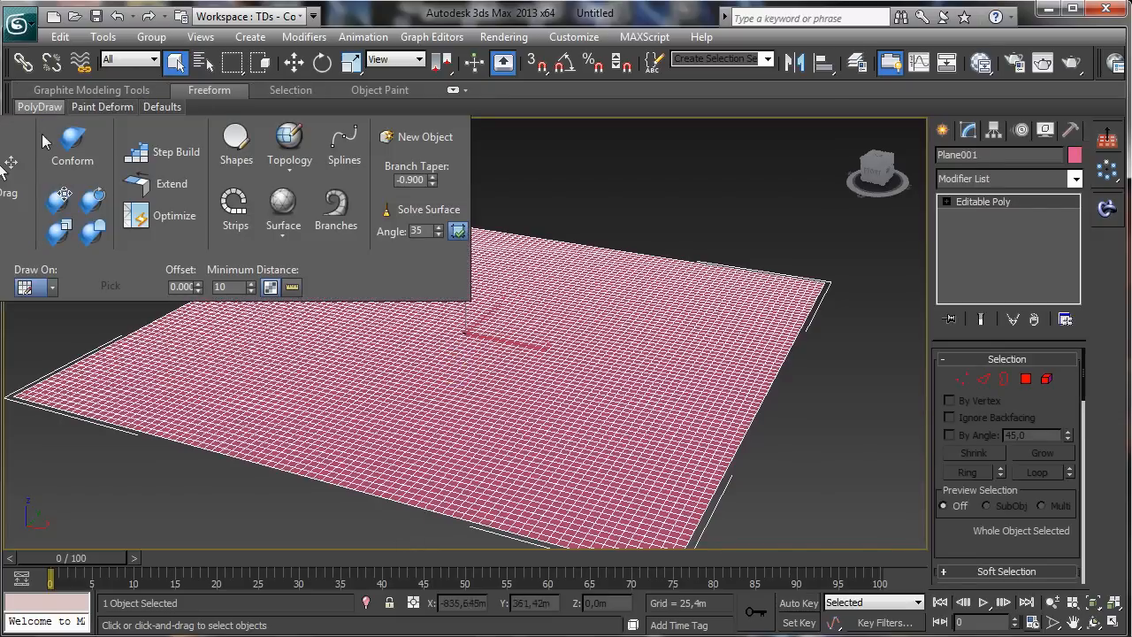
# - Sculpt a long valley across the middle of the plane with the Shift deform brush
pyautogui.moveTo(116, 107)
pyautogui.click(44, 155)
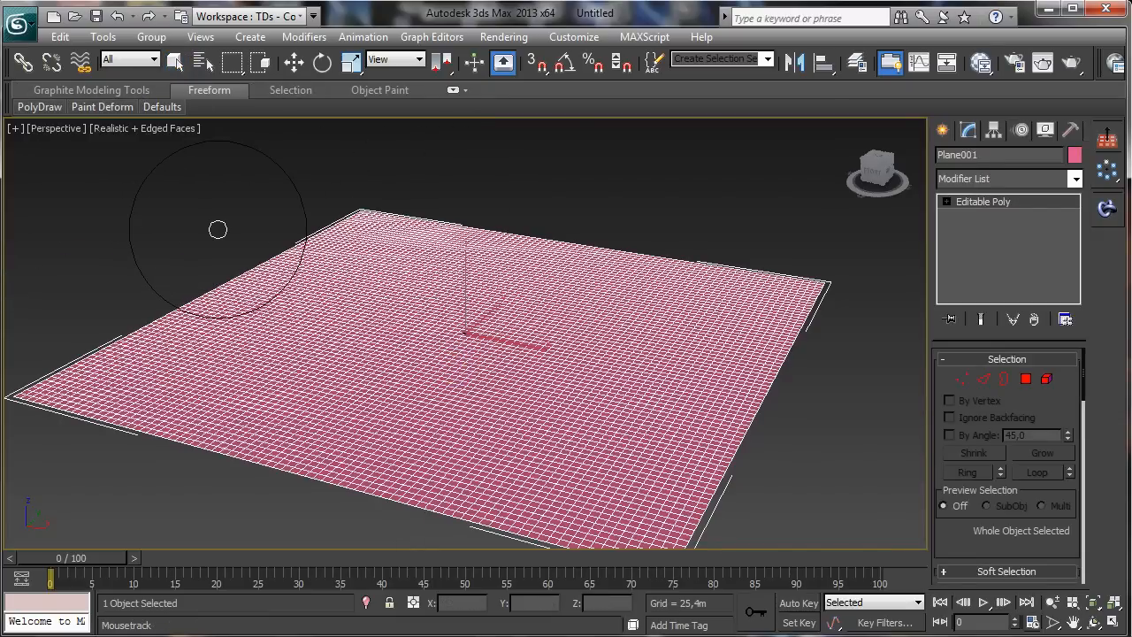
pyautogui.moveTo(194, 632)
pyautogui.mouseDown()
pyautogui.moveTo(275, 503)
pyautogui.moveTo(699, 240)
pyautogui.moveTo(641, 193)
pyautogui.mouseUp()
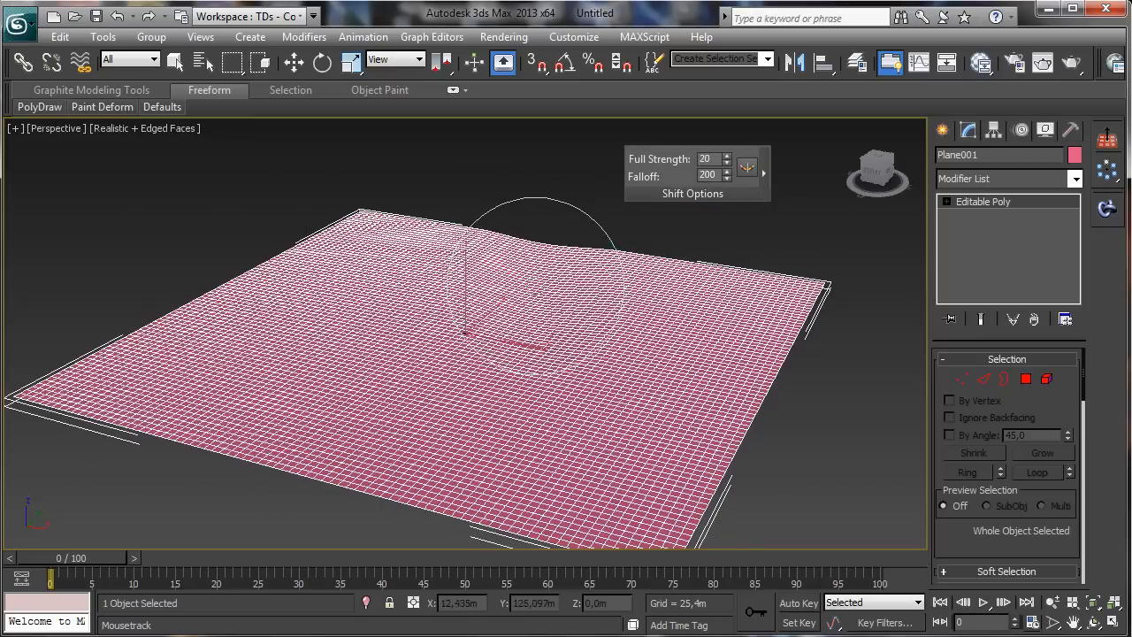
pyautogui.moveTo(536, 265)
pyautogui.mouseDown()
pyautogui.moveTo(536, 278)
pyautogui.moveTo(570, 267)
pyautogui.moveTo(519, 309)
pyautogui.moveTo(487, 366)
pyautogui.moveTo(493, 404)
pyautogui.moveTo(453, 430)
pyautogui.moveTo(412, 433)
pyautogui.moveTo(380, 530)
pyautogui.moveTo(363, 539)
pyautogui.mouseUp()
pyautogui.click(1093, 623)
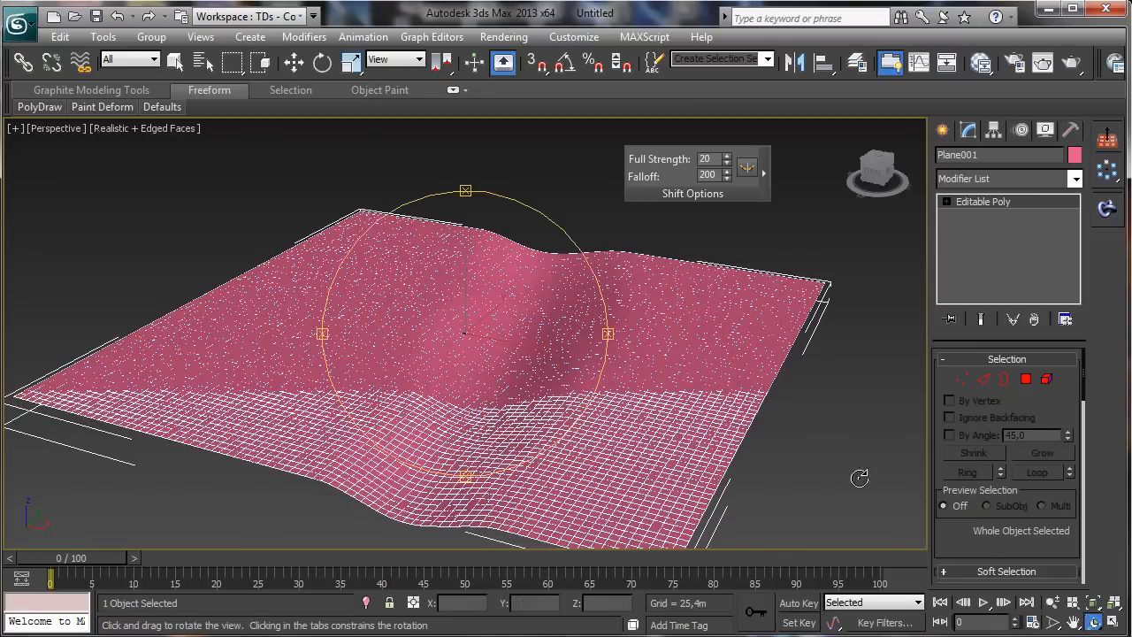
pyautogui.moveTo(482, 381); pyautogui.dragTo(535, 233)
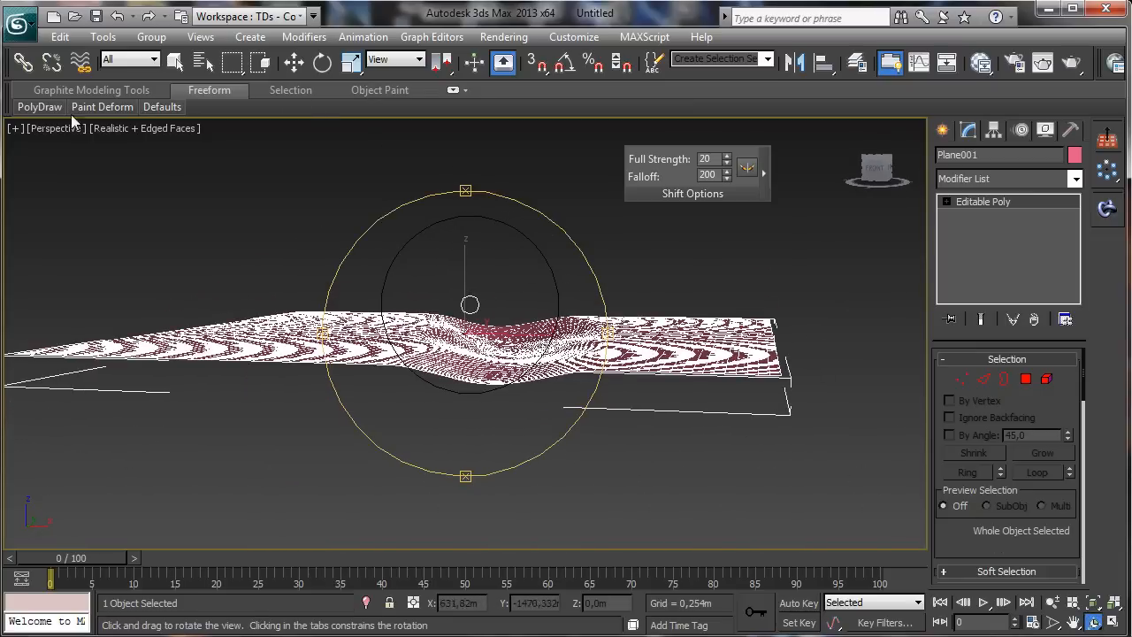
# - Activate the Push/Pull deform brush and set its size to 4000 and its strength to 10
pyautogui.moveTo(98, 107)
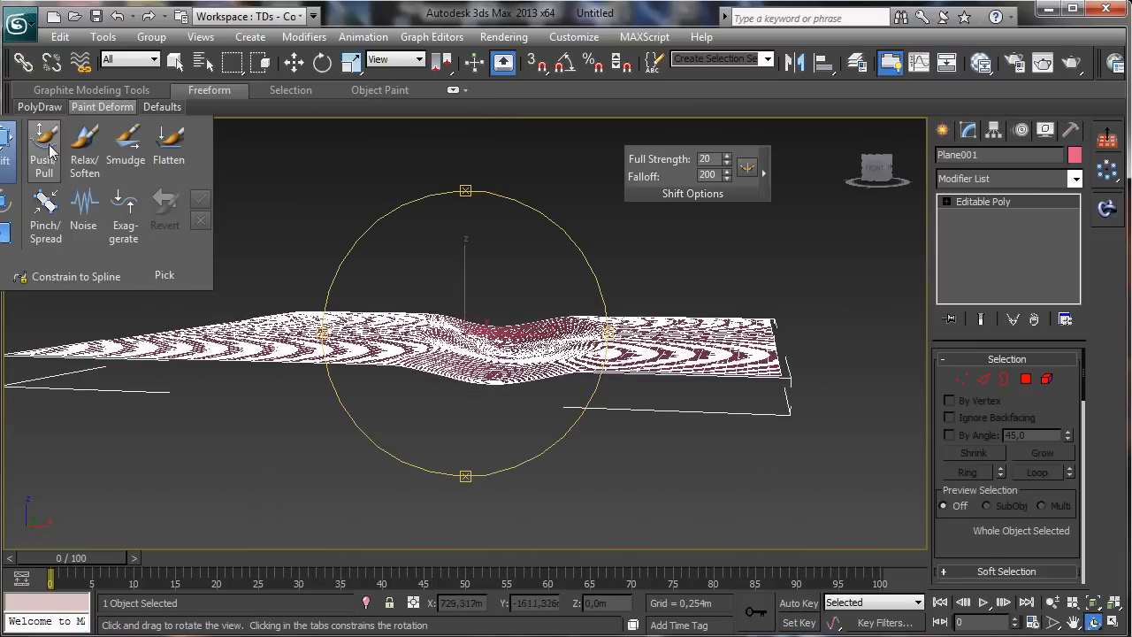
pyautogui.press('Escape')
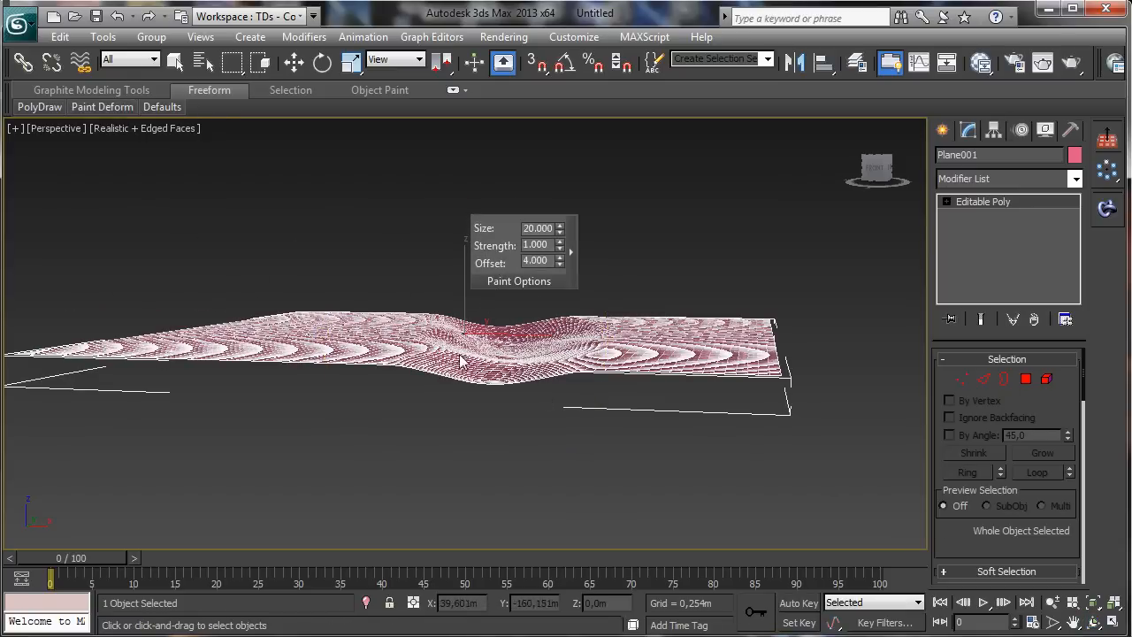
pyautogui.click(1095, 624)
pyautogui.moveTo(523, 353); pyautogui.dragTo(478, 404)
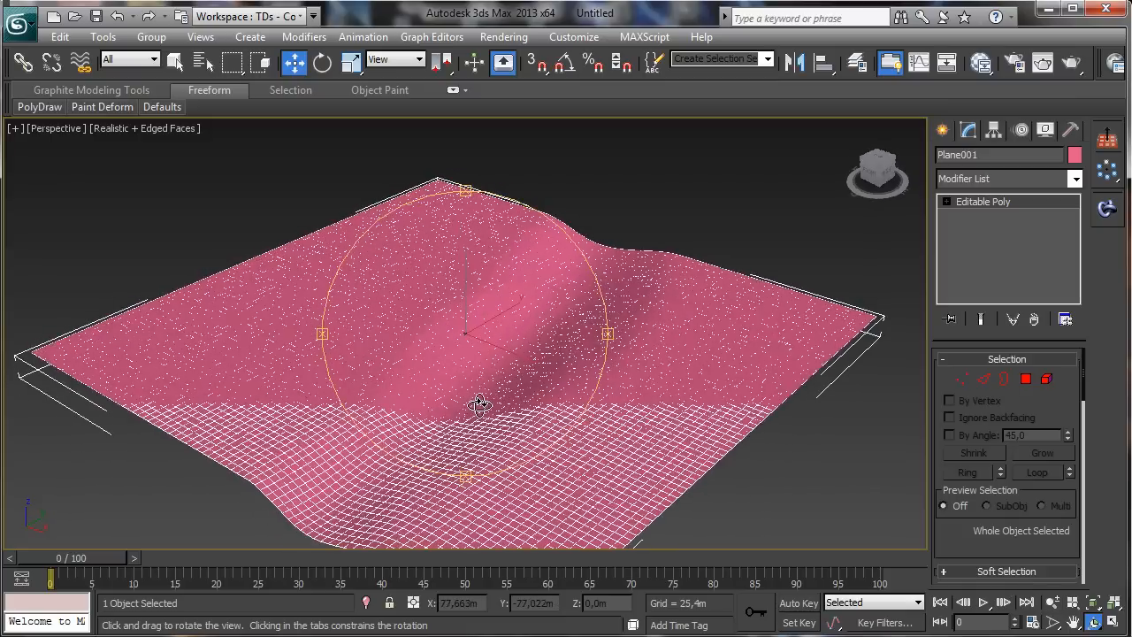
pyautogui.click(41, 164)
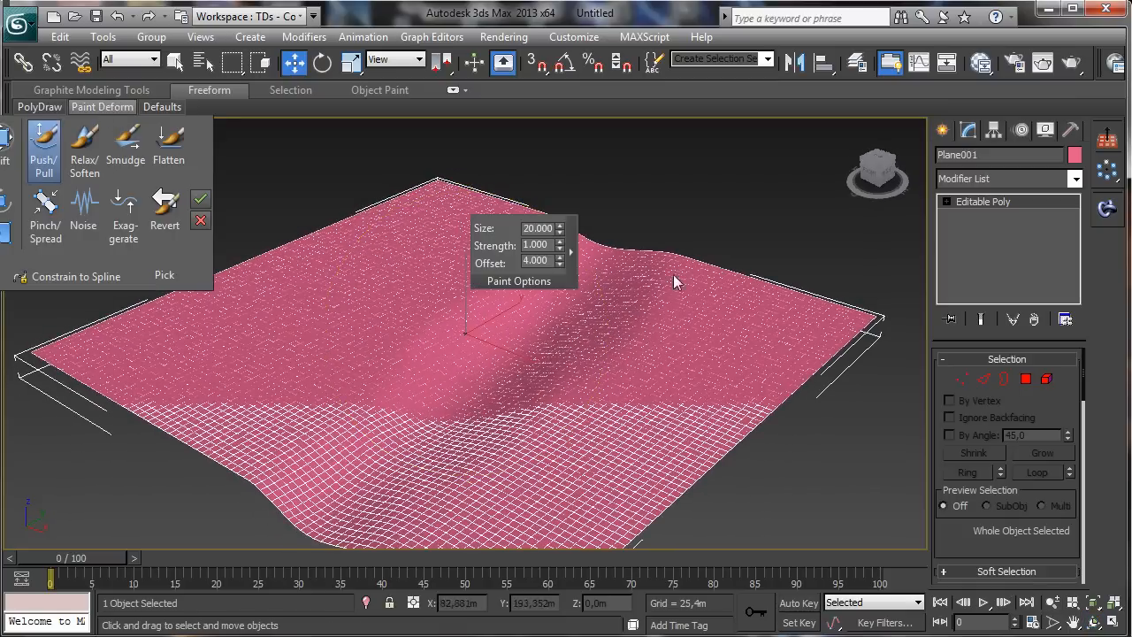
pyautogui.doubleClick(537, 227)
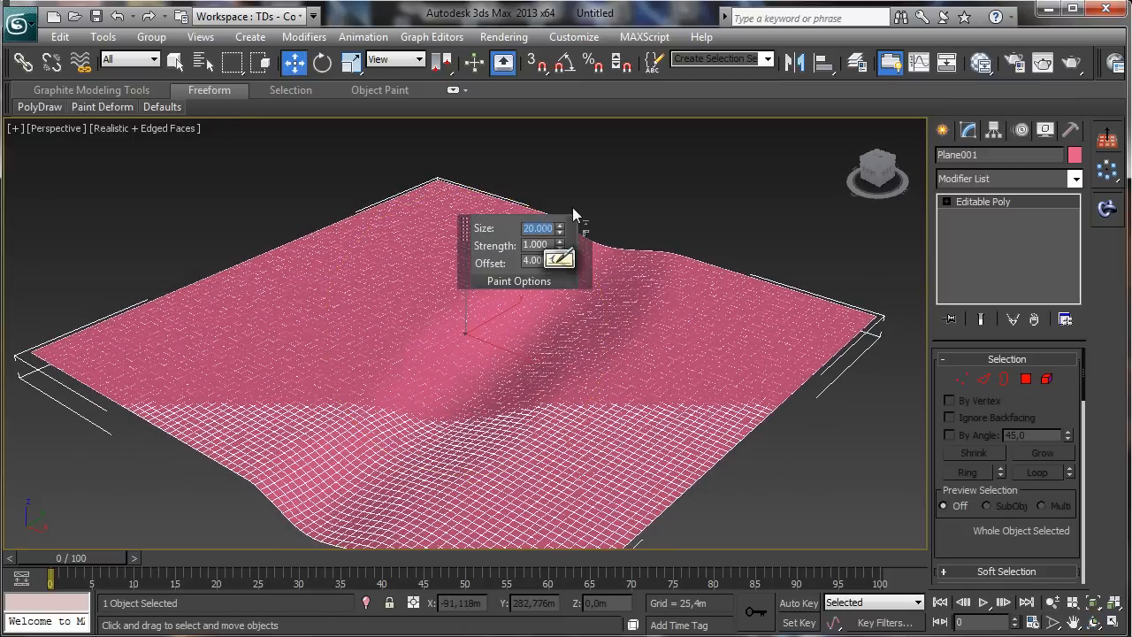
pyautogui.write('200')
pyautogui.press('Return')
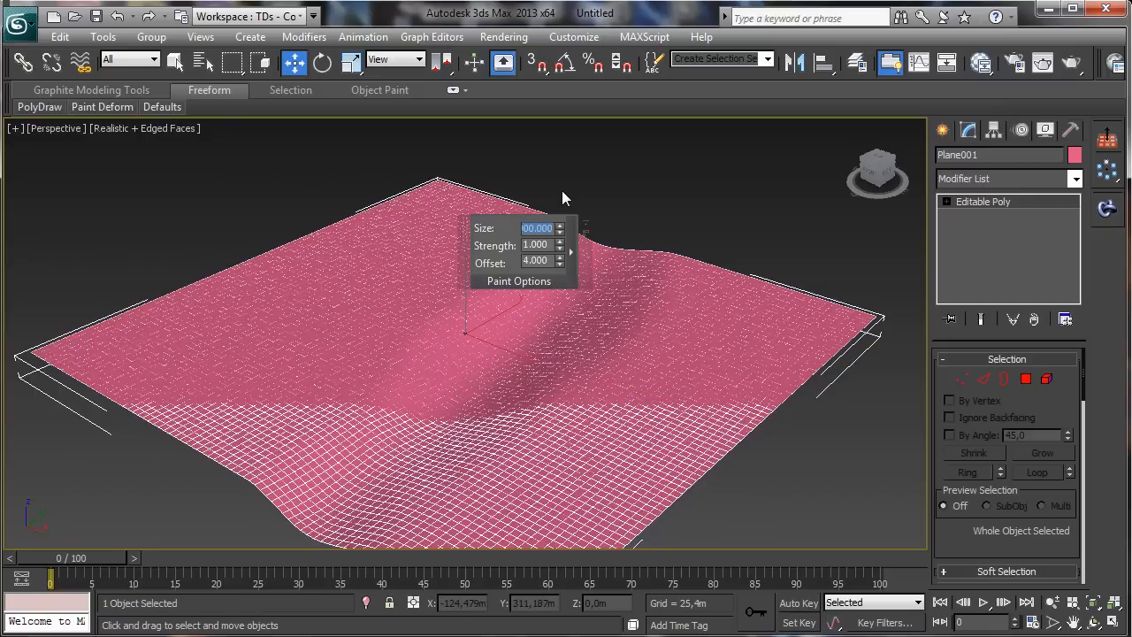
pyautogui.write('4000')
pyautogui.press('Return')
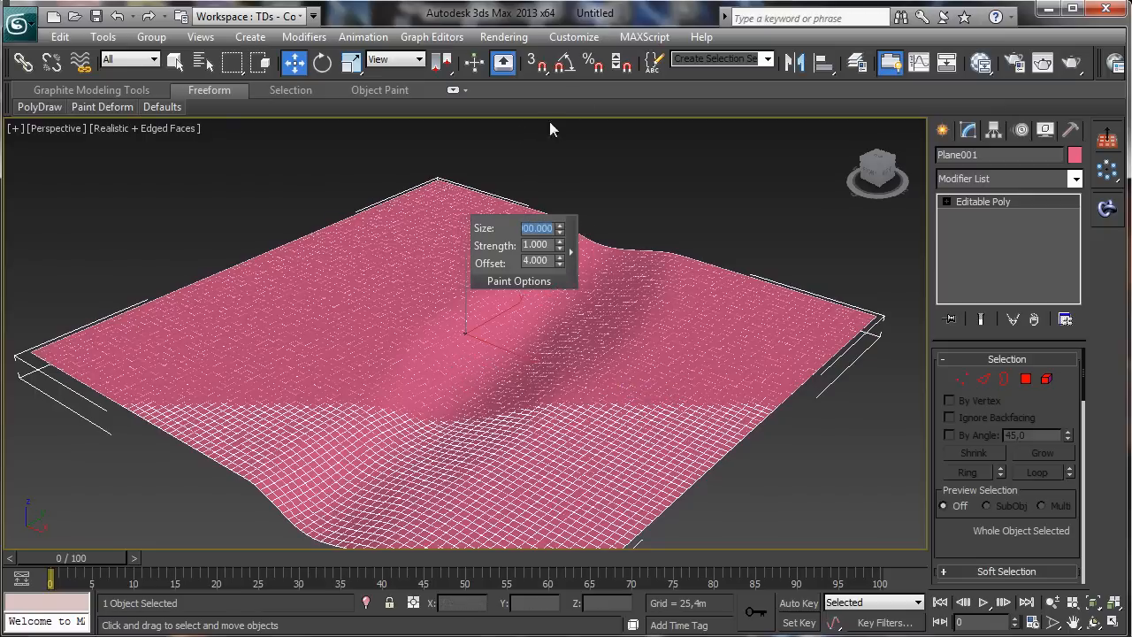
pyautogui.press('Tab')
pyautogui.write('10')
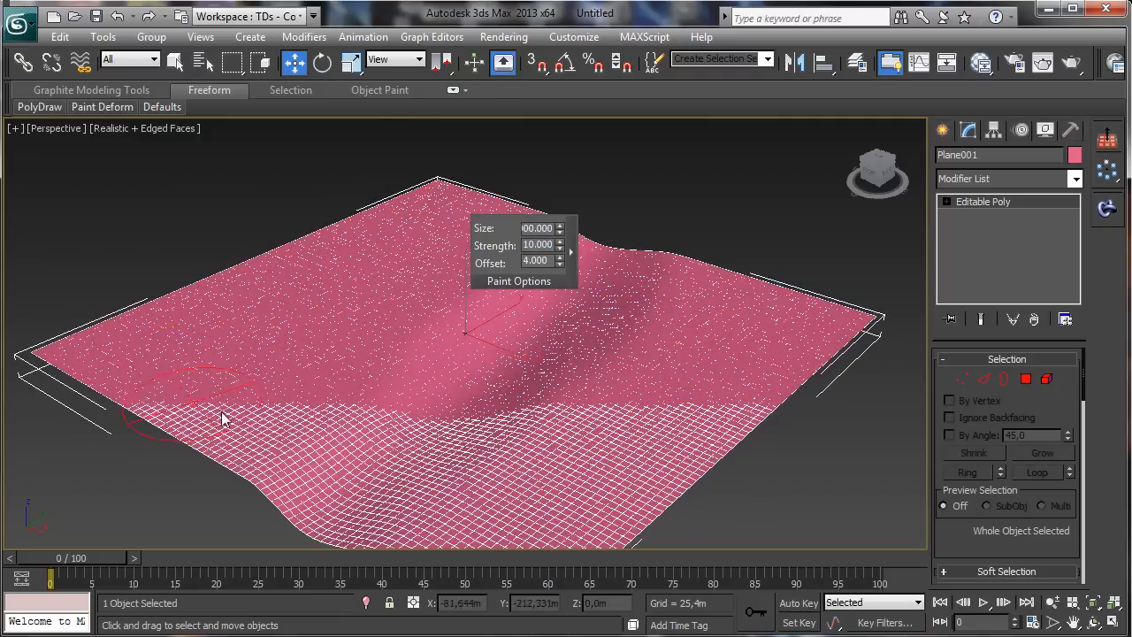
# - Set the Push/Pull brush strength to 35 and paint gentle bumps on both sides of the valley
pyautogui.doubleClick(533, 247)
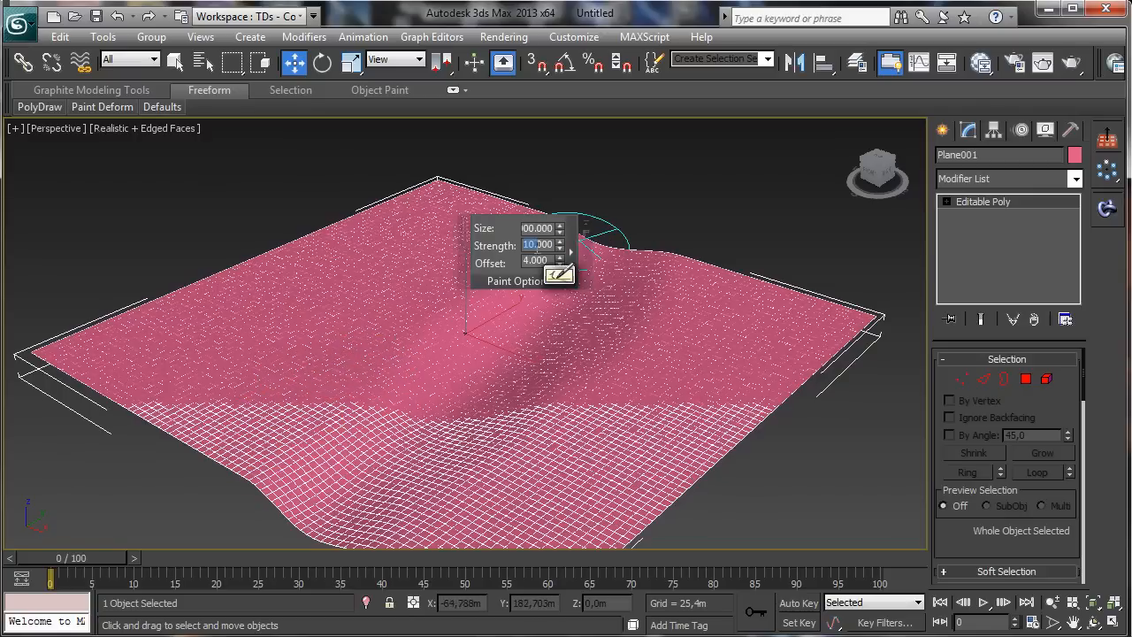
pyautogui.write('35')
pyautogui.press('Return')
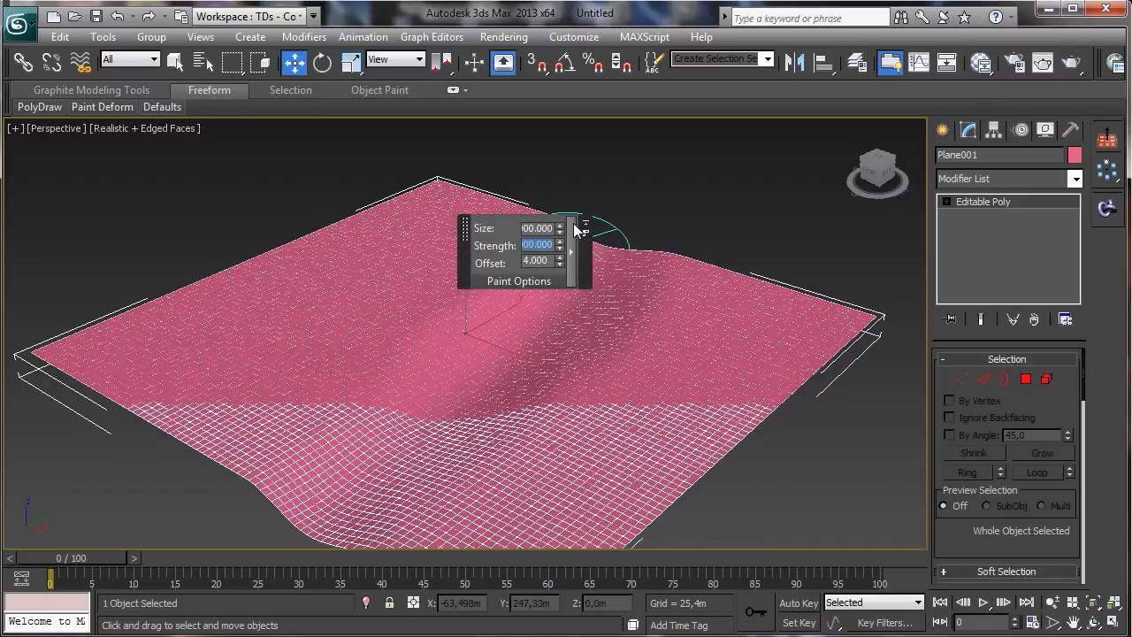
pyautogui.moveTo(682, 285)
pyautogui.mouseDown()
pyautogui.moveTo(672, 324)
pyautogui.moveTo(749, 331)
pyautogui.moveTo(778, 278)
pyautogui.moveTo(772, 345)
pyautogui.moveTo(637, 408)
pyautogui.moveTo(633, 395)
pyautogui.mouseUp()
pyautogui.moveTo(315, 278)
pyautogui.mouseDown()
pyautogui.moveTo(176, 368)
pyautogui.moveTo(351, 272)
pyautogui.moveTo(448, 175)
pyautogui.moveTo(211, 284)
pyautogui.mouseUp()
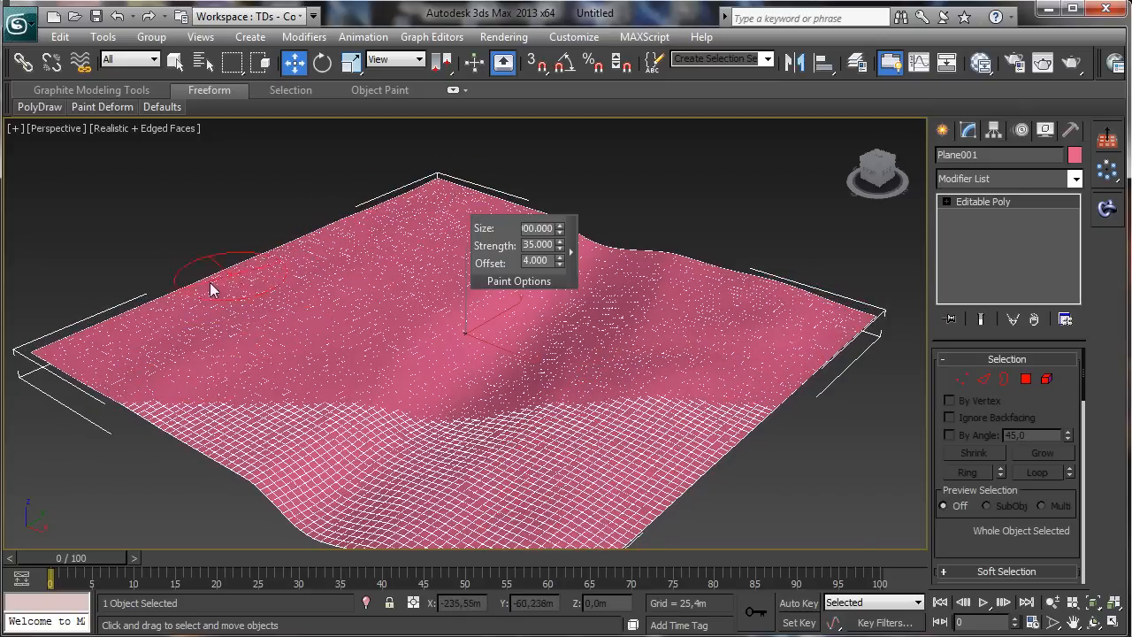
# - Set the Push/Pull brush strength to 1000 and raise hills at the plane's far corner and along the valley's left side
pyautogui.click(539, 245)
pyautogui.write('1000')
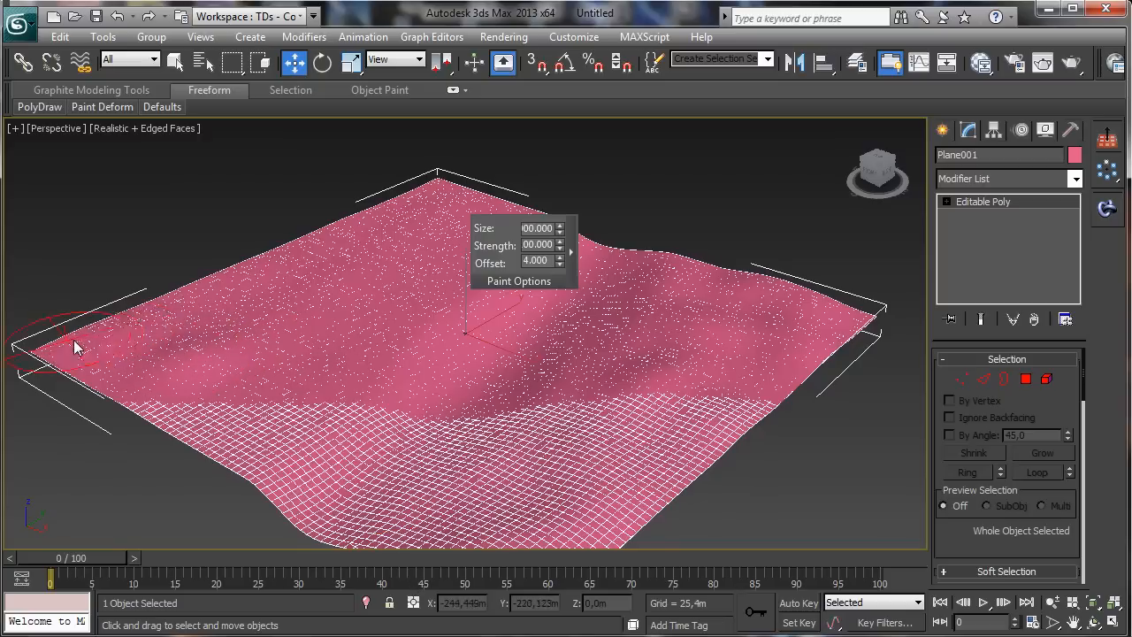
pyautogui.moveTo(472, 212); pyautogui.dragTo(484, 203)
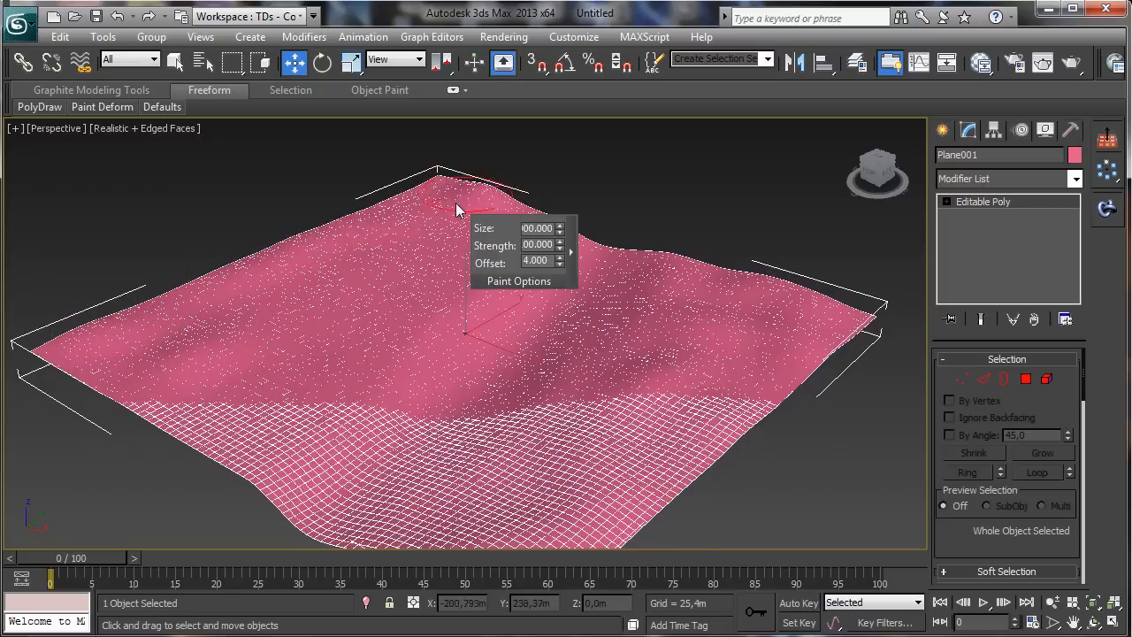
pyautogui.moveTo(275, 412); pyautogui.dragTo(283, 455)
pyautogui.moveTo(228, 487)
pyautogui.mouseDown()
pyautogui.moveTo(144, 374)
pyautogui.moveTo(238, 430)
pyautogui.moveTo(321, 419)
pyautogui.moveTo(485, 272)
pyautogui.mouseUp()
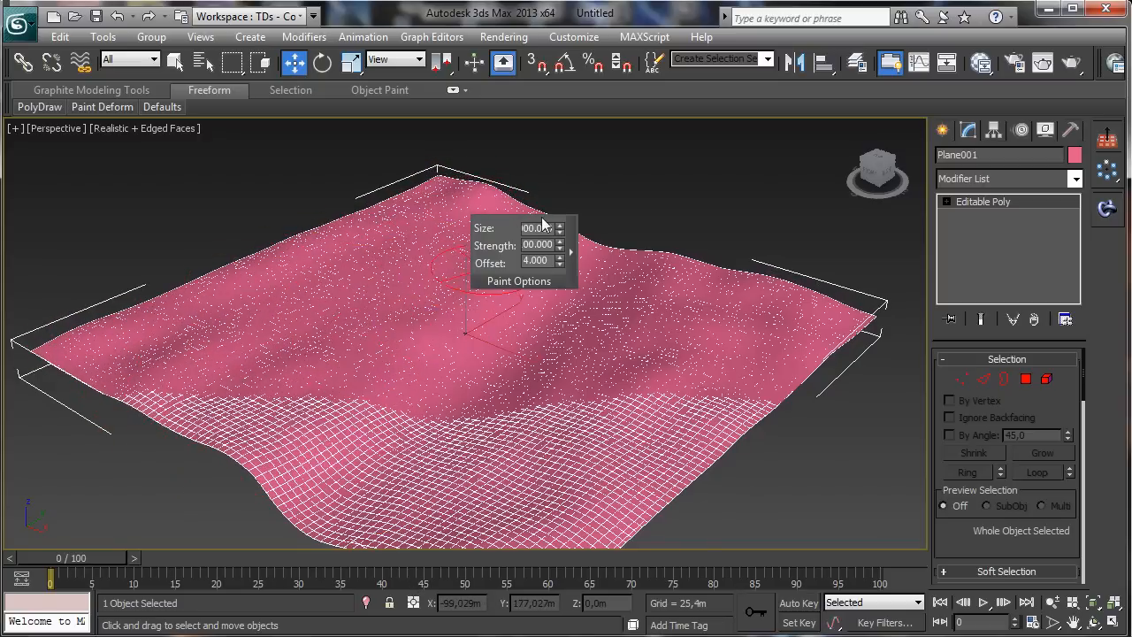
# - Carve the valley deeper along its length with Push/Pull brush strokes from the far end to the near edge
pyautogui.moveTo(644, 288)
pyautogui.mouseDown()
pyautogui.moveTo(612, 372)
pyautogui.moveTo(480, 485)
pyautogui.moveTo(380, 522)
pyautogui.mouseUp()
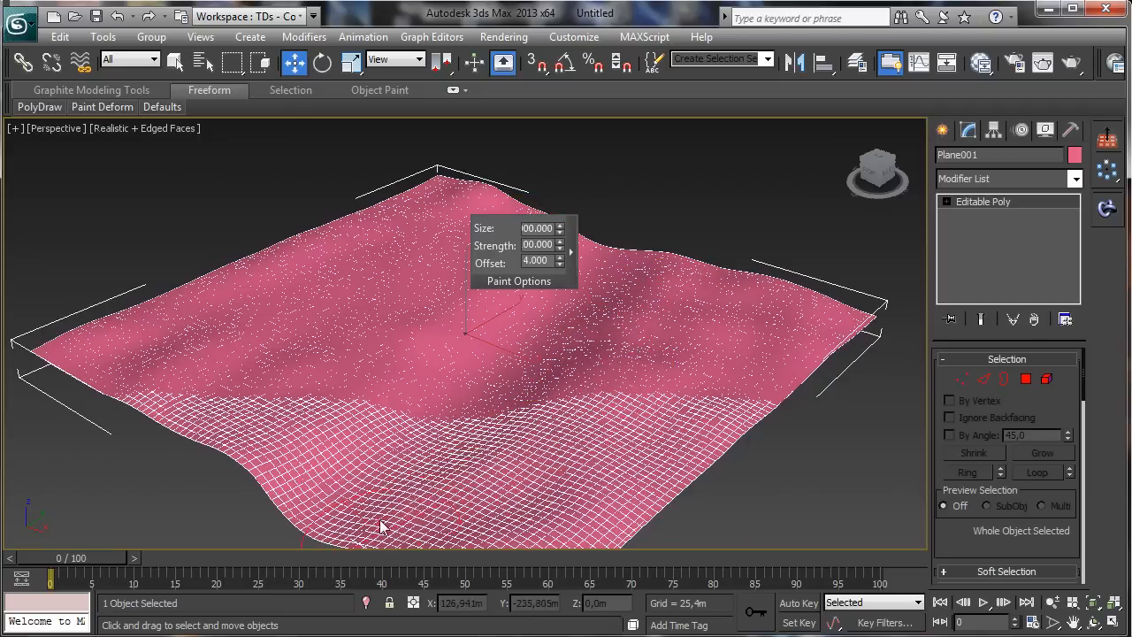
pyautogui.doubleClick(538, 261)
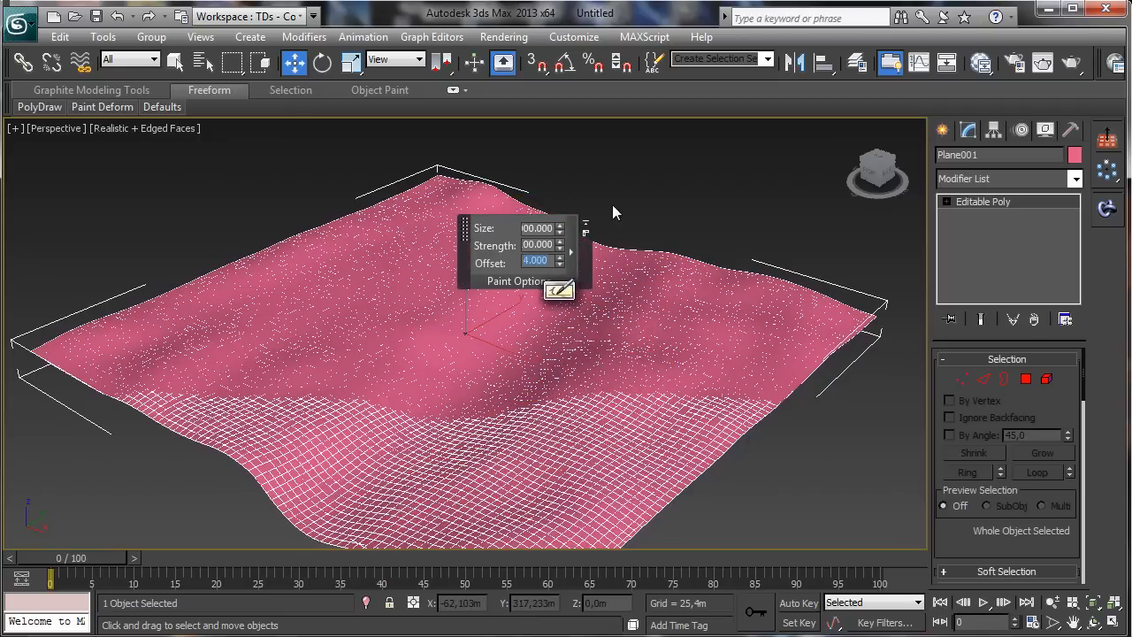
pyautogui.doubleClick(543, 245)
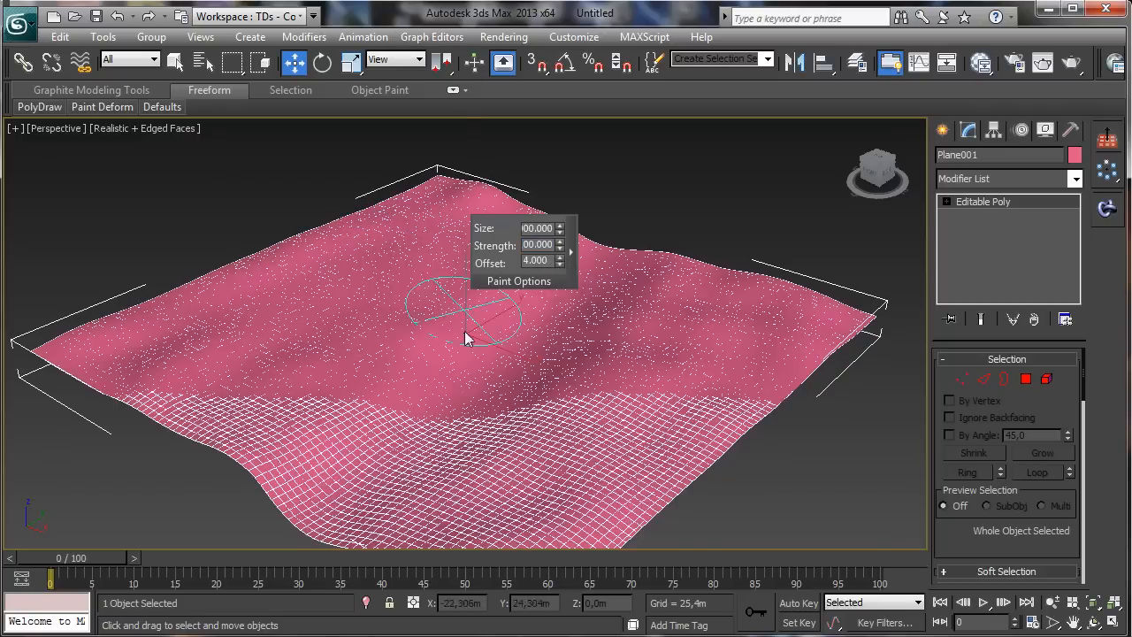
pyautogui.moveTo(419, 407)
pyautogui.mouseDown()
pyautogui.moveTo(417, 422)
pyautogui.moveTo(434, 404)
pyautogui.moveTo(324, 498)
pyautogui.moveTo(337, 503)
pyautogui.moveTo(505, 354)
pyautogui.moveTo(528, 281)
pyautogui.mouseUp()
pyautogui.moveTo(559, 228)
pyautogui.mouseDown()
pyautogui.moveTo(483, 369)
pyautogui.moveTo(386, 437)
pyautogui.moveTo(308, 530)
pyautogui.moveTo(331, 514)
pyautogui.mouseUp()
# - Reactivate the Push/Pull brush and push the valley floor further down, widening the trough toward its right wall
pyautogui.click(1094, 622)
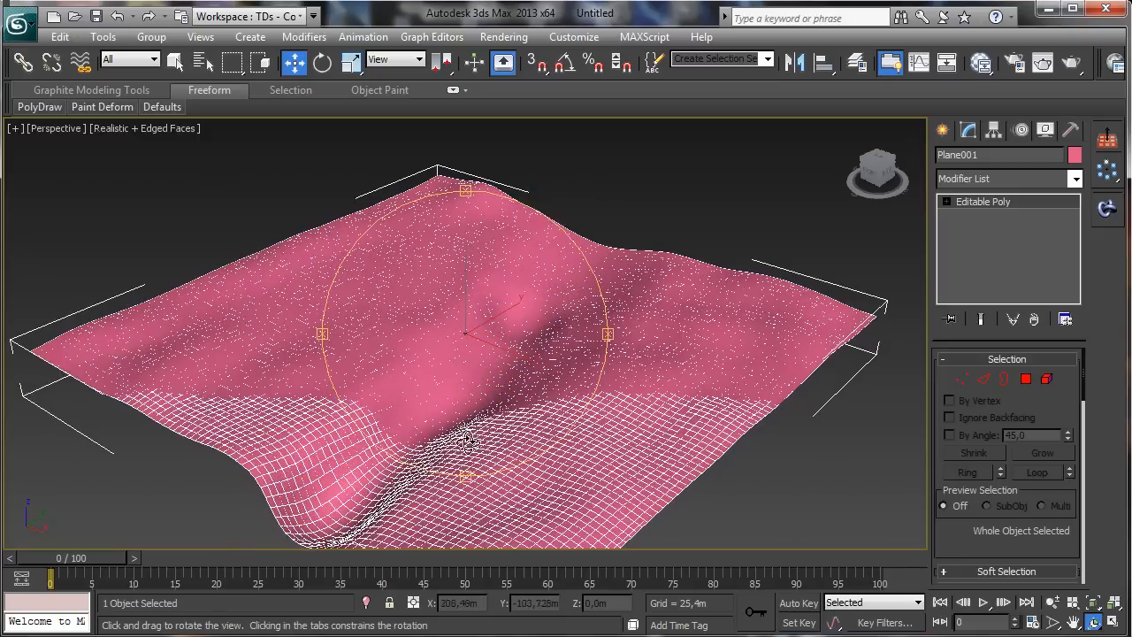
pyautogui.moveTo(427, 404)
pyautogui.mouseDown()
pyautogui.moveTo(473, 382)
pyautogui.moveTo(468, 372)
pyautogui.moveTo(465, 389)
pyautogui.mouseUp()
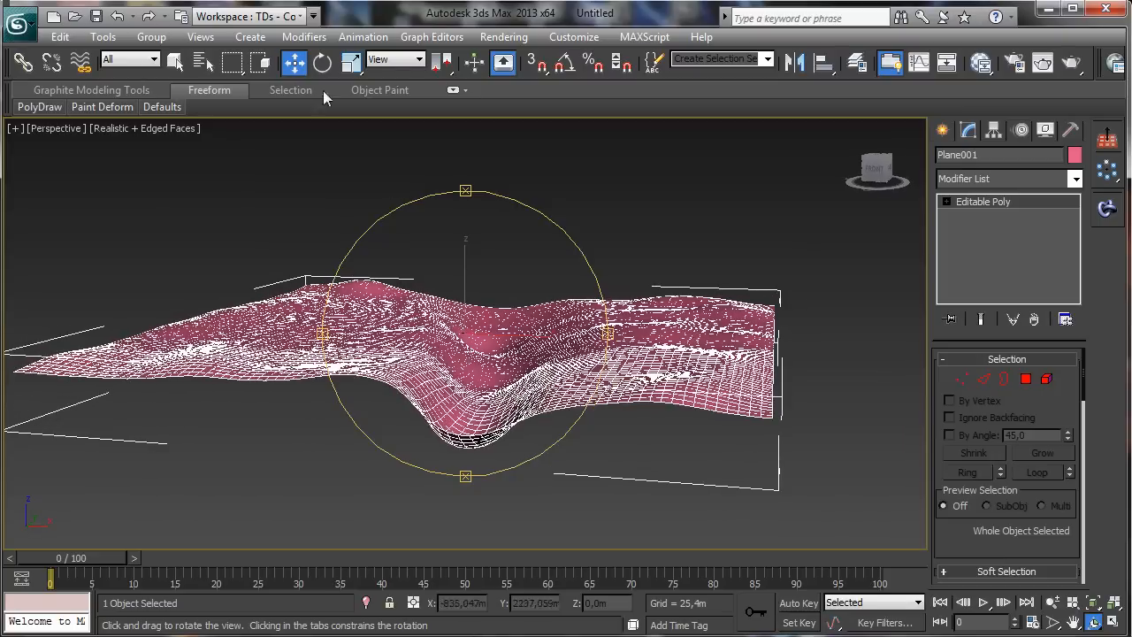
pyautogui.moveTo(79, 108)
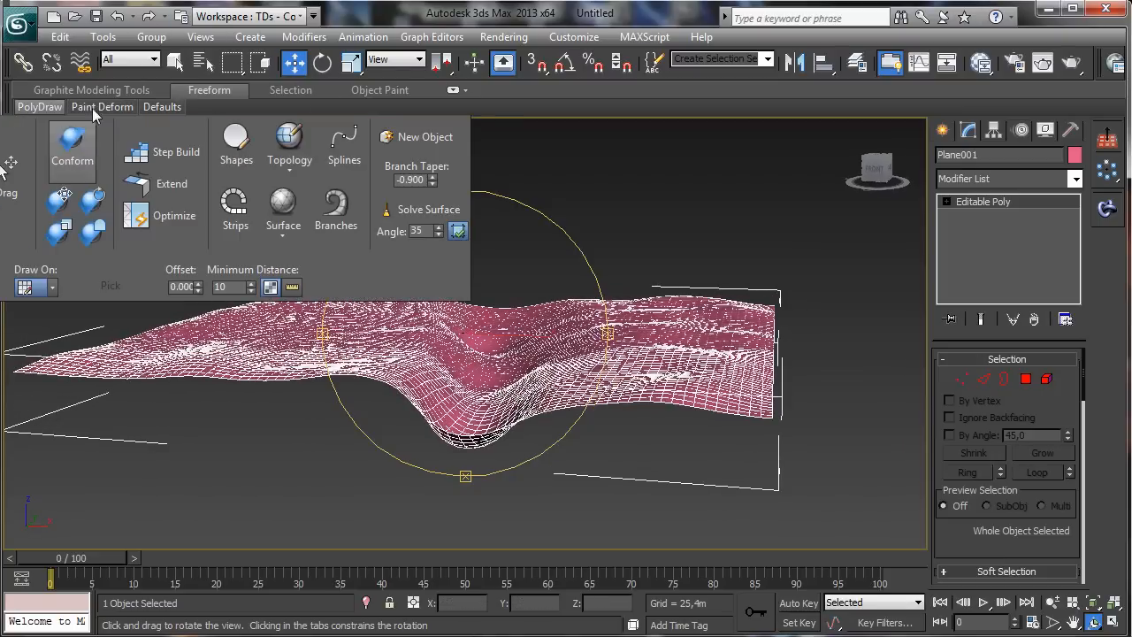
pyautogui.click(44, 146)
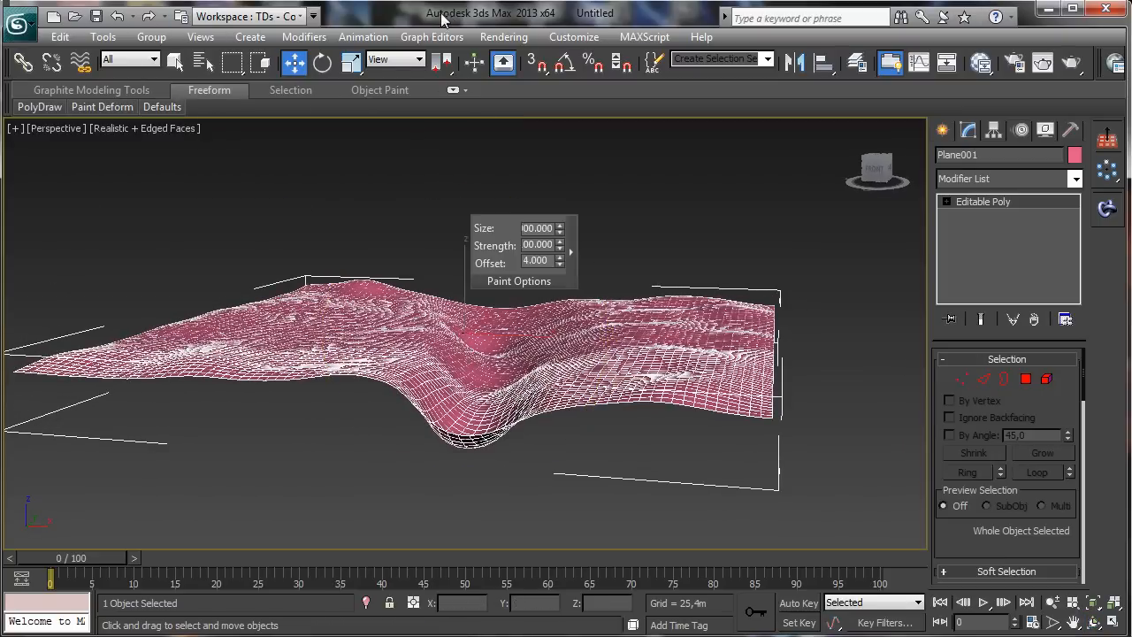
pyautogui.moveTo(513, 358); pyautogui.dragTo(468, 421)
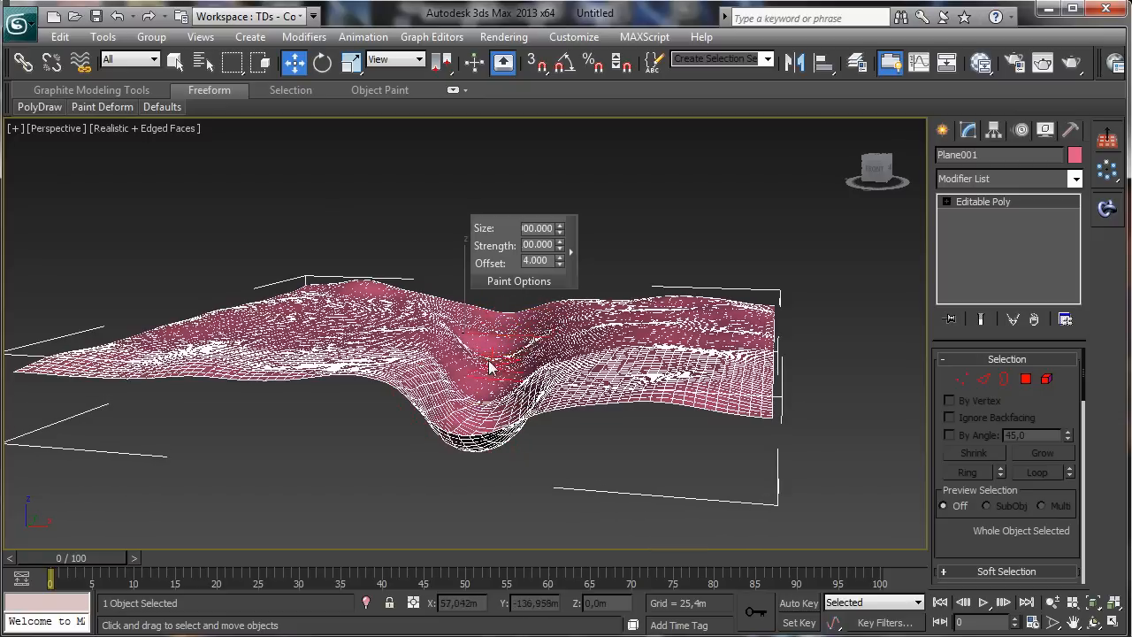
# - Paint low mounds on both sides of the valley with the Push/Pull brush, including a hump along the front-left edge
pyautogui.click(1094, 623)
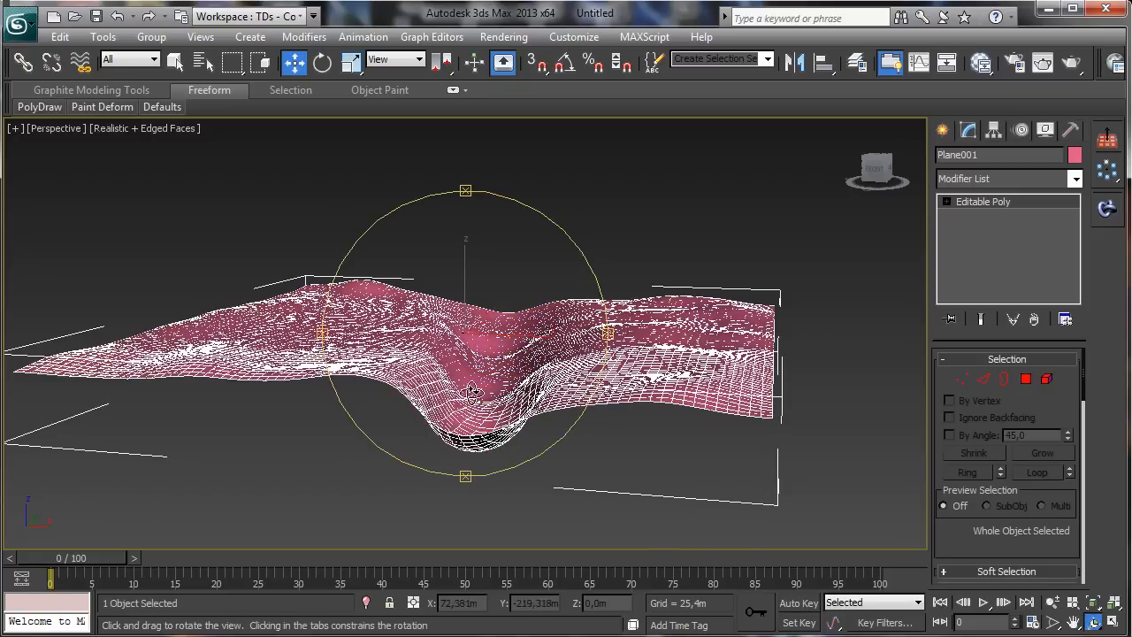
pyautogui.moveTo(470, 393)
pyautogui.mouseDown()
pyautogui.moveTo(370, 424)
pyautogui.moveTo(374, 475)
pyautogui.moveTo(480, 472)
pyautogui.moveTo(442, 380)
pyautogui.moveTo(455, 405)
pyautogui.moveTo(464, 353)
pyautogui.moveTo(462, 404)
pyautogui.moveTo(508, 398)
pyautogui.moveTo(499, 372)
pyautogui.moveTo(491, 402)
pyautogui.moveTo(480, 383)
pyautogui.mouseUp()
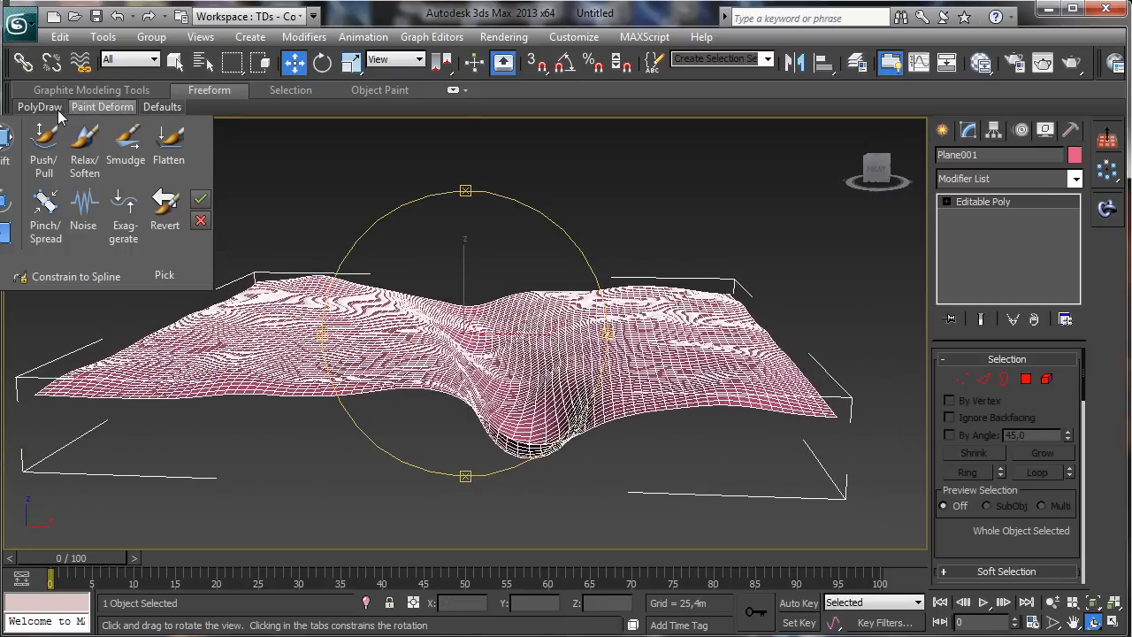
pyautogui.moveTo(92, 109)
pyautogui.click(44, 147)
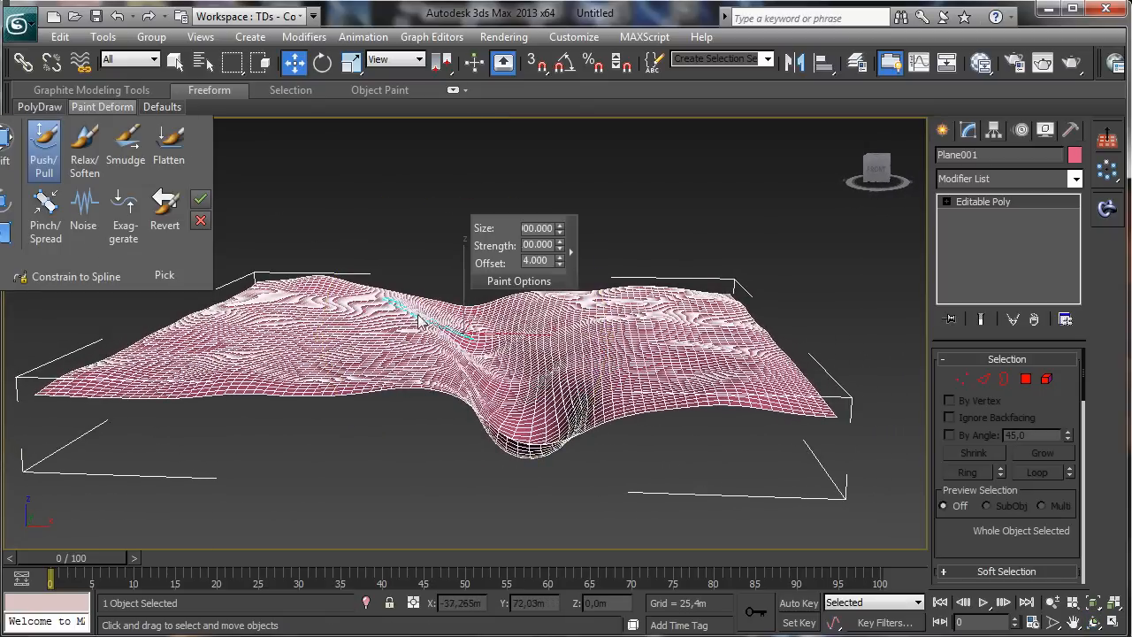
pyautogui.moveTo(415, 353)
pyautogui.mouseDown()
pyautogui.moveTo(438, 371)
pyautogui.moveTo(423, 339)
pyautogui.moveTo(442, 371)
pyautogui.moveTo(566, 336)
pyautogui.moveTo(584, 390)
pyautogui.moveTo(547, 336)
pyautogui.moveTo(778, 354)
pyautogui.moveTo(734, 381)
pyautogui.mouseUp()
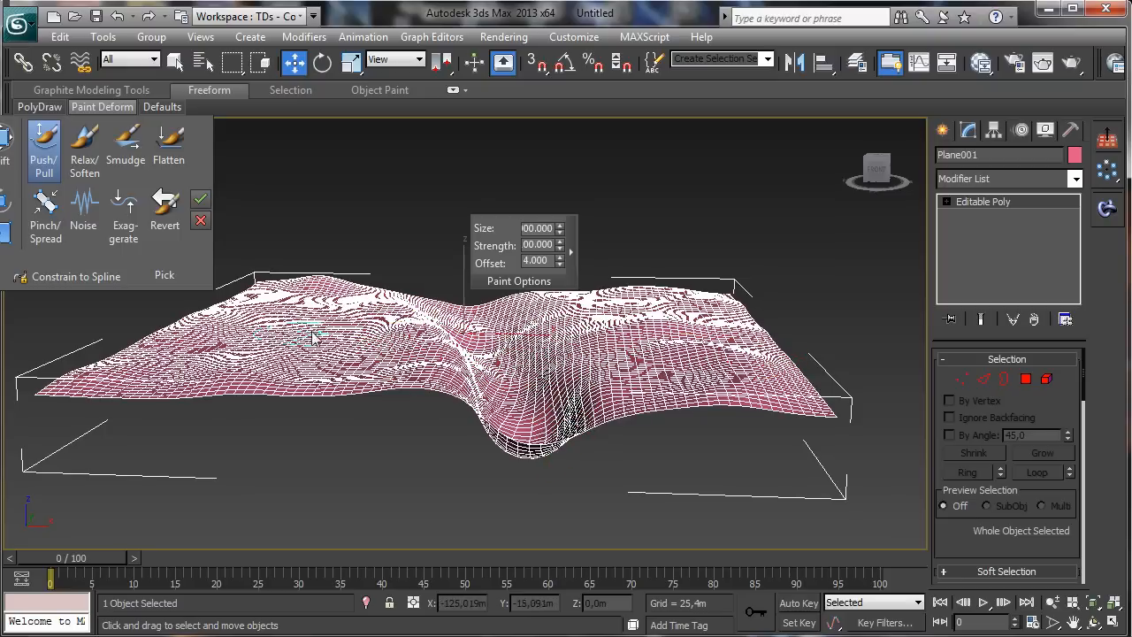
pyautogui.moveTo(284, 347)
pyautogui.mouseDown()
pyautogui.moveTo(252, 376)
pyautogui.moveTo(380, 362)
pyautogui.moveTo(301, 314)
pyautogui.moveTo(149, 374)
pyautogui.moveTo(300, 377)
pyautogui.mouseUp()
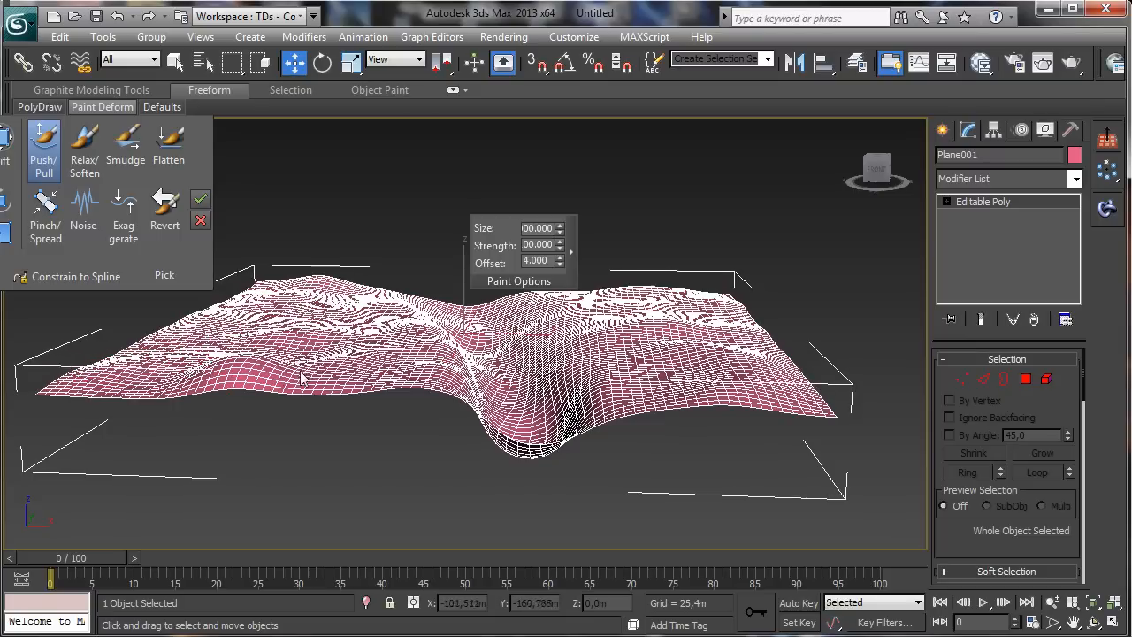
# - Try the Pinch/Spread brush along both valley walls and undo the strokes
pyautogui.click(45, 213)
pyautogui.moveTo(416, 341)
pyautogui.mouseDown()
pyautogui.moveTo(440, 354)
pyautogui.moveTo(435, 332)
pyautogui.mouseUp()
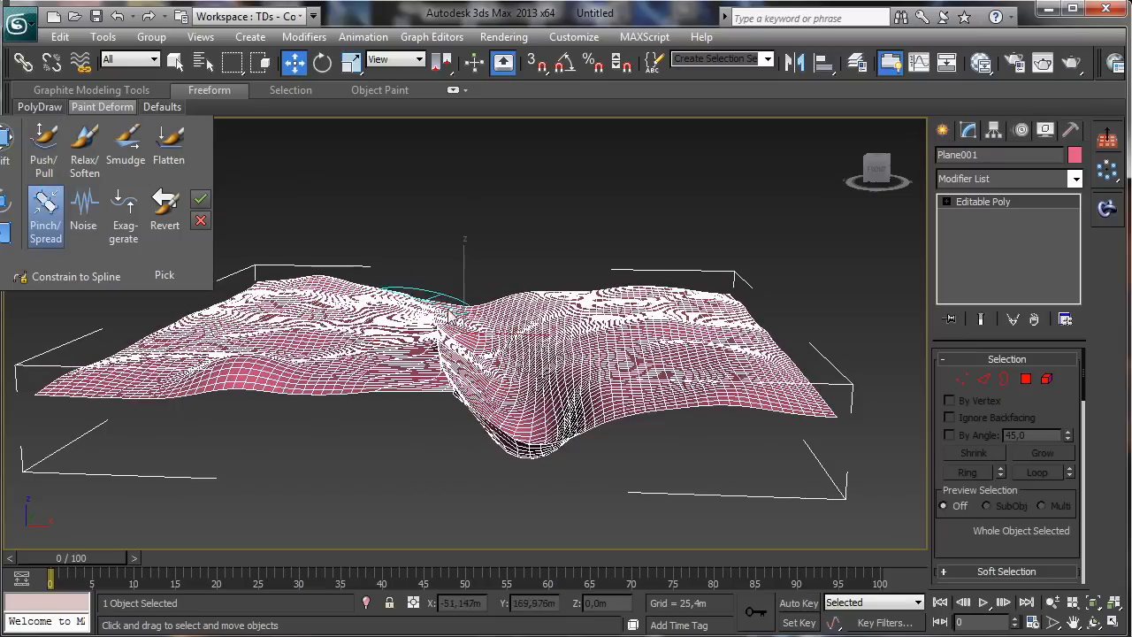
pyautogui.moveTo(506, 325)
pyautogui.mouseDown()
pyautogui.moveTo(558, 442)
pyautogui.moveTo(562, 433)
pyautogui.mouseUp()
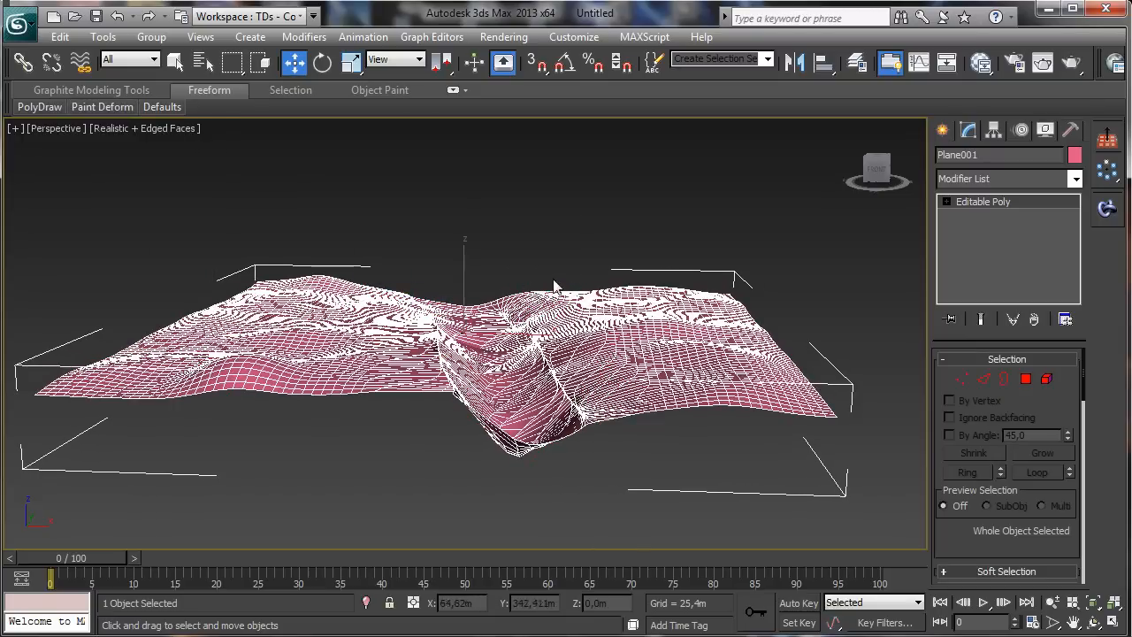
pyautogui.hotkey('ctrl', 'z')
pyautogui.hotkey('ctrl', 'z')
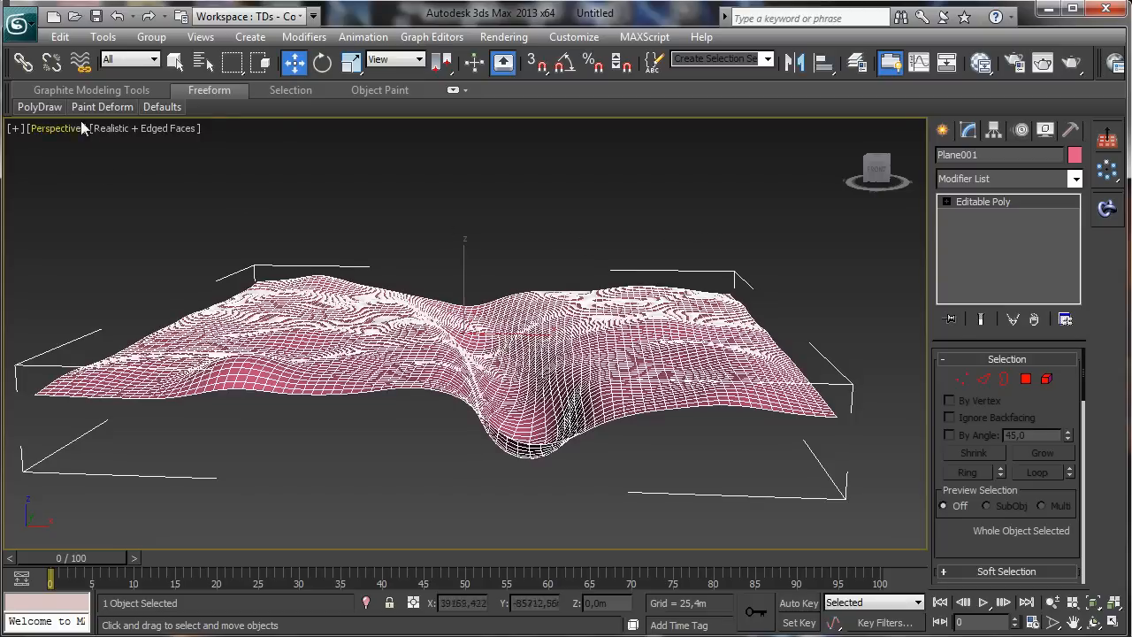
# - Set the Pinch/Spread brush strength to 20 and try pinching the valley walls and the terrain right of the valley
pyautogui.moveTo(85, 107)
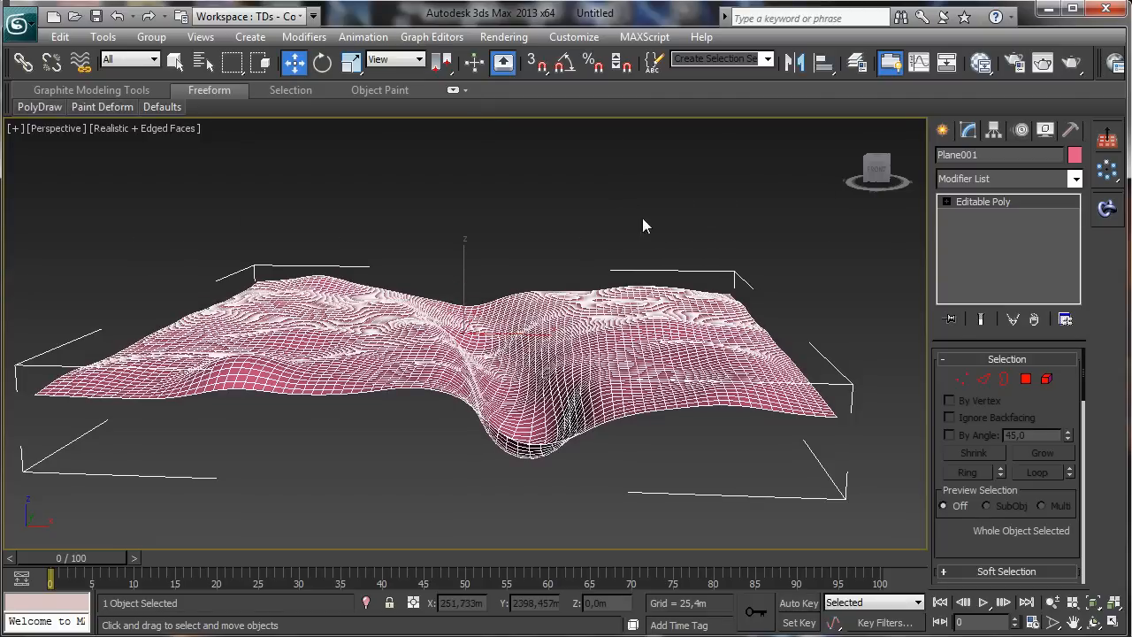
pyautogui.doubleClick(672, 165)
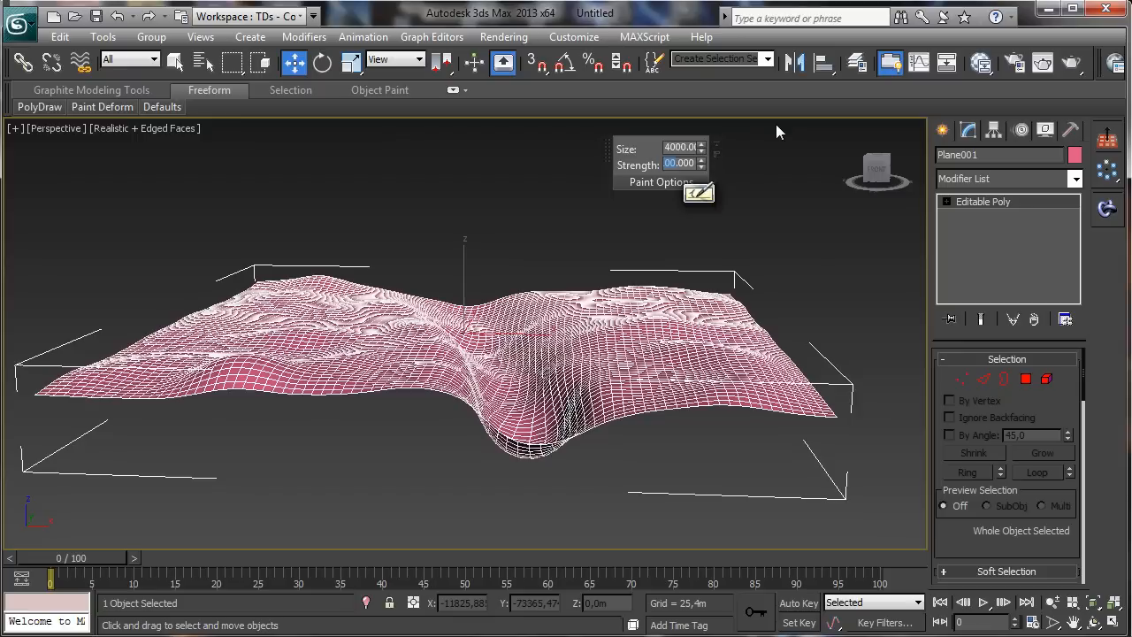
pyautogui.write('2')
pyautogui.press('Return')
pyautogui.write('20')
pyautogui.press('Return')
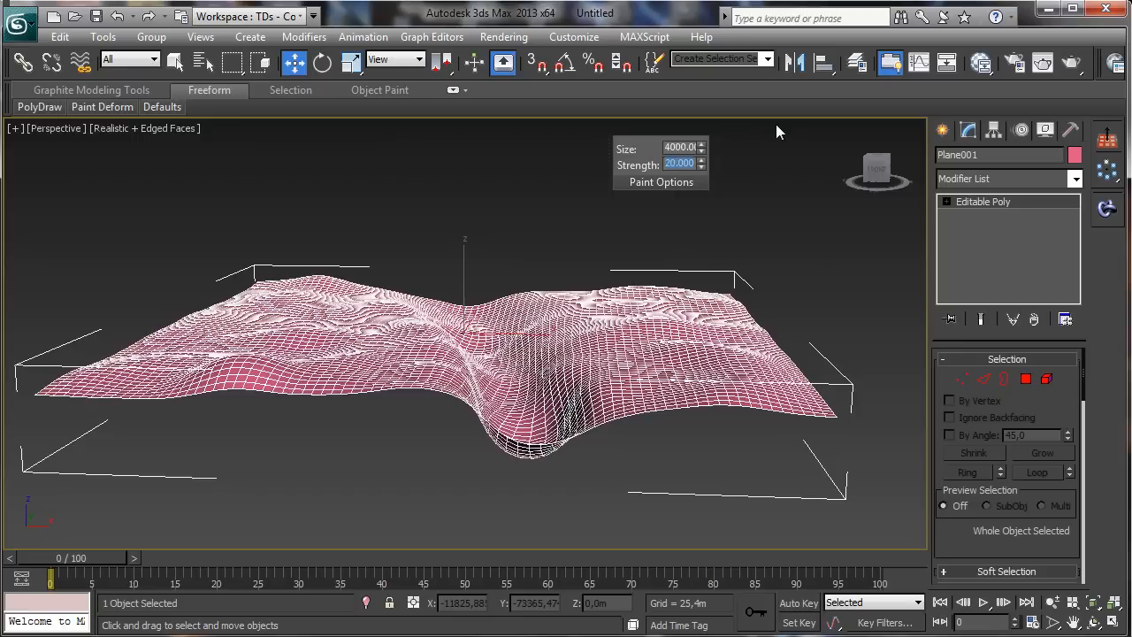
pyautogui.click(535, 317)
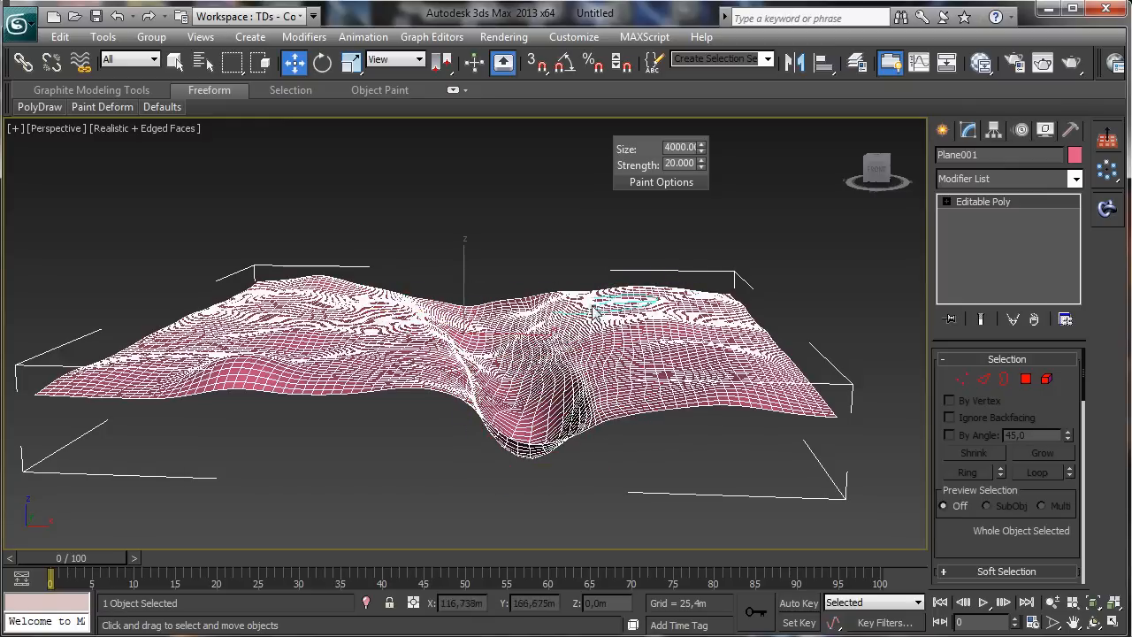
pyautogui.moveTo(593, 311); pyautogui.dragTo(779, 345)
pyautogui.moveTo(619, 359); pyautogui.dragTo(803, 348)
pyautogui.moveTo(636, 383); pyautogui.dragTo(809, 394)
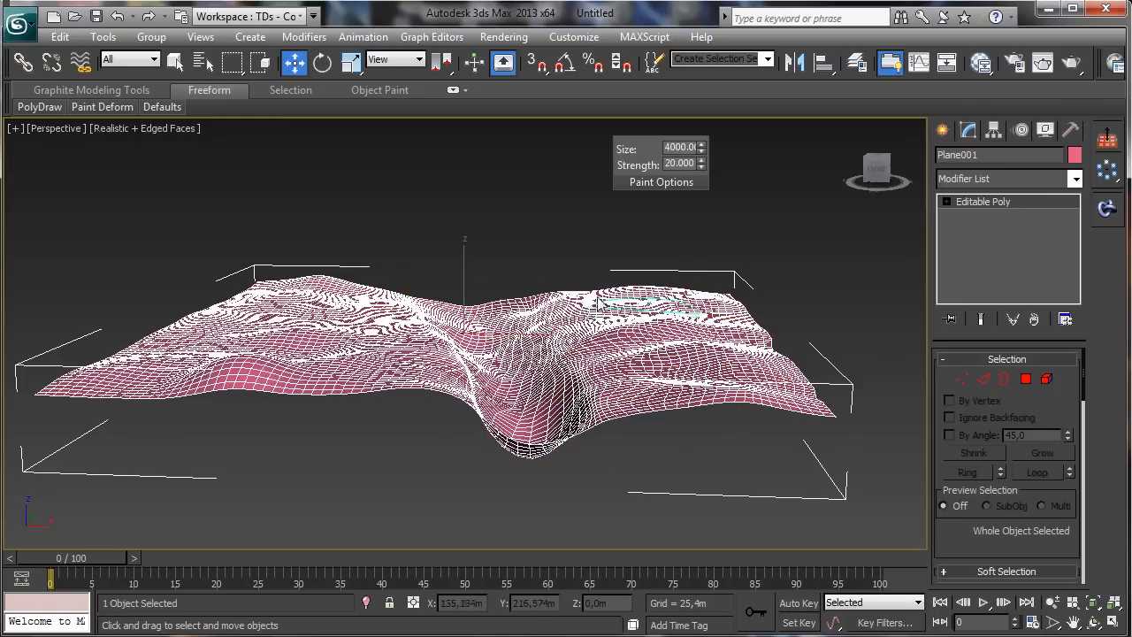
pyautogui.moveTo(598, 302); pyautogui.dragTo(662, 294)
# - Try pinching ridges across the terrain left of the valley with the Pinch/Spread brush
pyautogui.moveTo(279, 301); pyautogui.dragTo(333, 295)
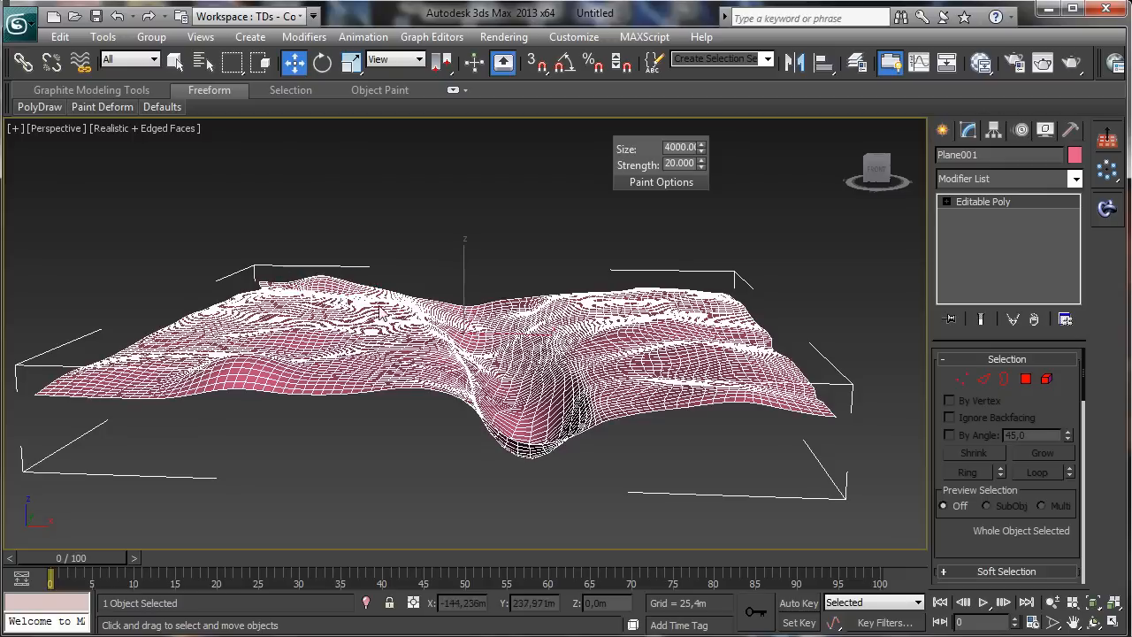
pyautogui.moveTo(274, 333); pyautogui.dragTo(371, 331)
pyautogui.moveTo(222, 373); pyautogui.dragTo(381, 359)
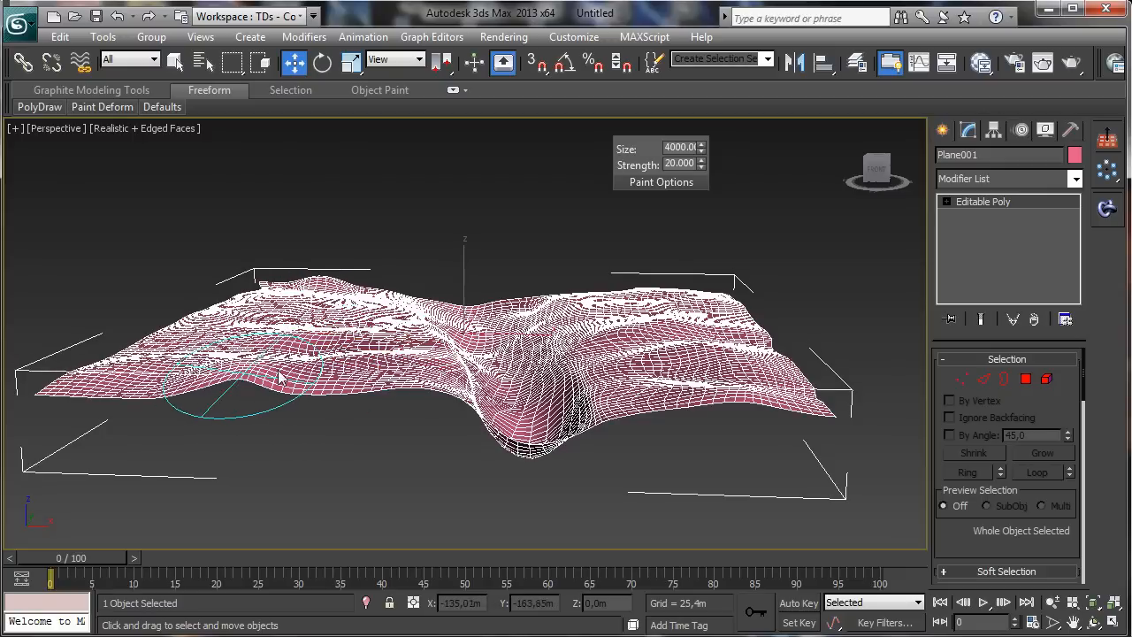
# - Turn off the edged faces display in the perspective viewport
pyautogui.click(1095, 623)
pyautogui.moveTo(460, 359); pyautogui.dragTo(474, 332)
pyautogui.click(204, 131)
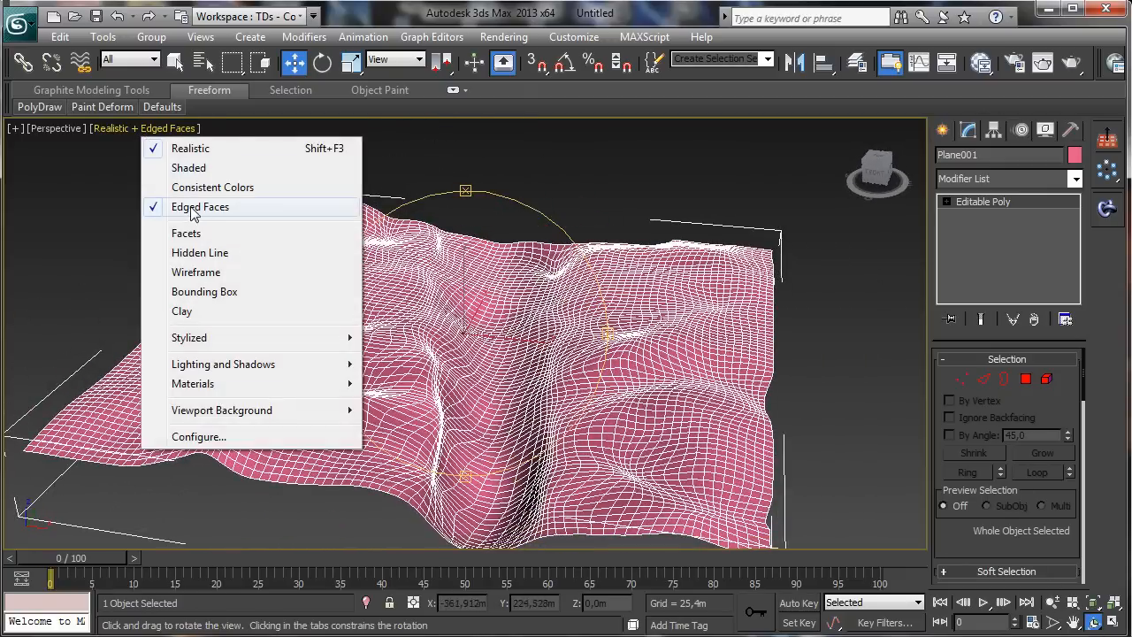
pyautogui.click(181, 208)
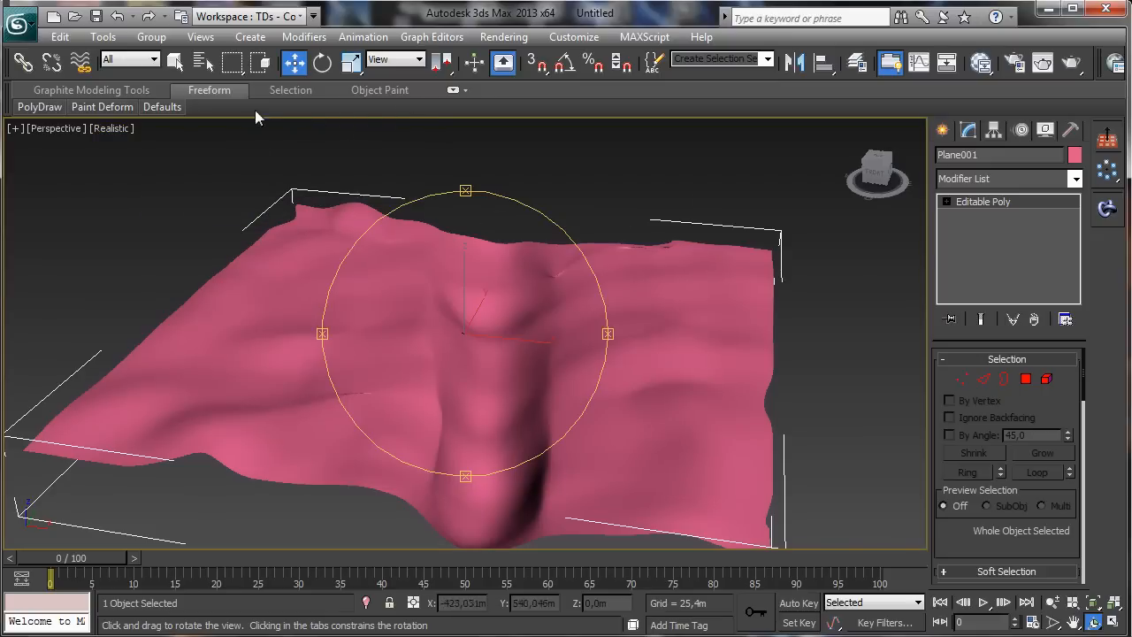
pyautogui.click(175, 63)
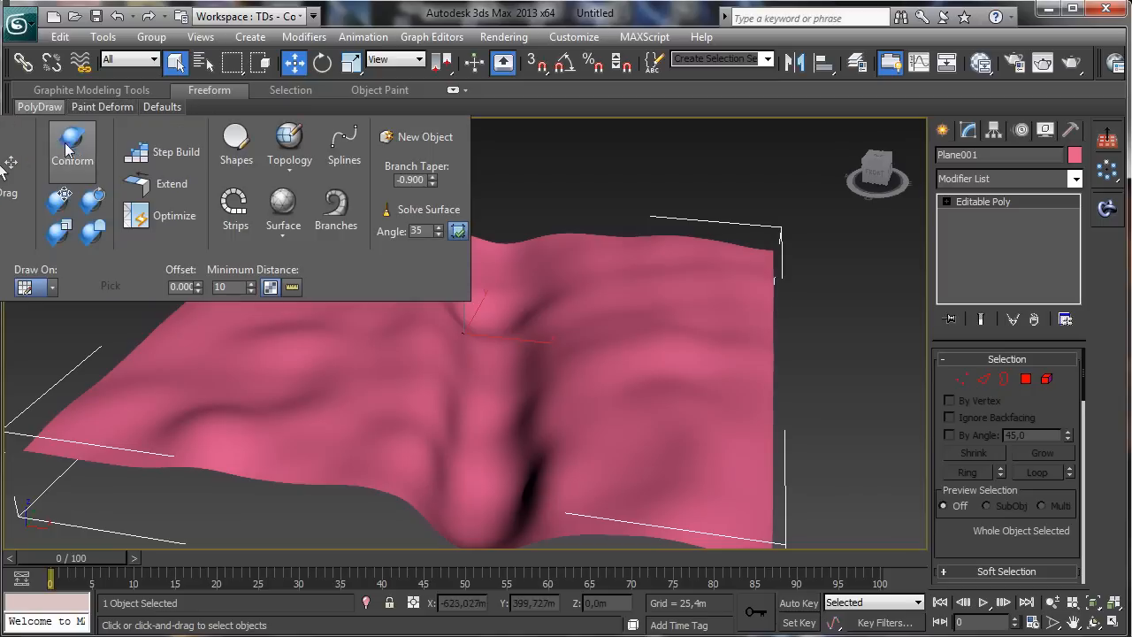
# - Set the Pinch/Spread brush strength to 15 and paint along both valley walls and across the terrain's left side
pyautogui.moveTo(102, 106)
pyautogui.click(62, 210)
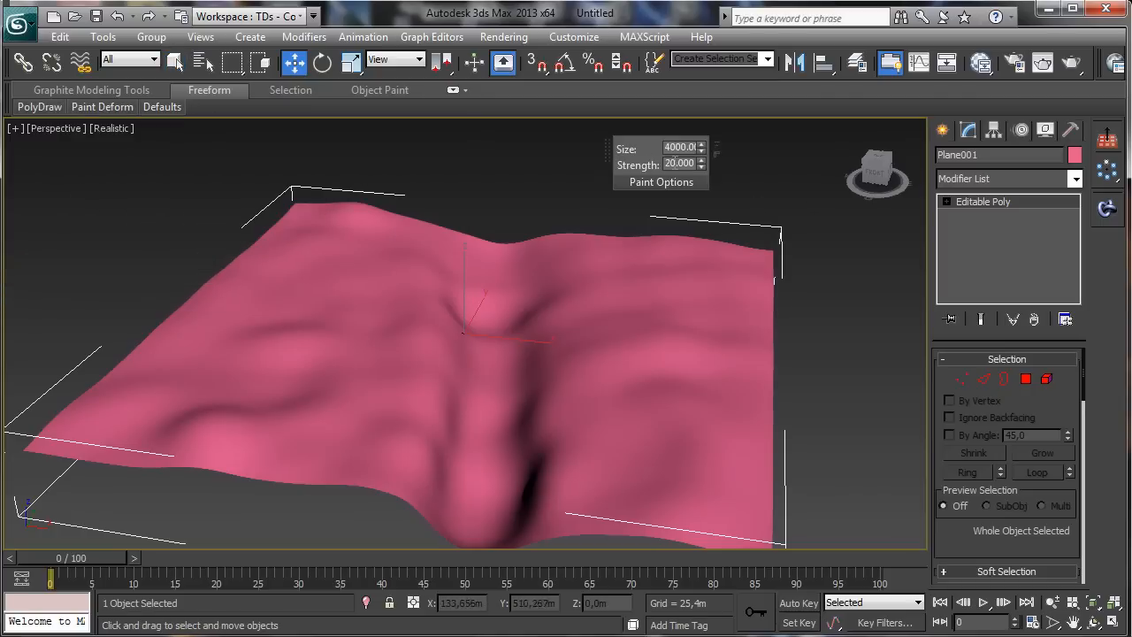
pyautogui.write('15')
pyautogui.press('Return')
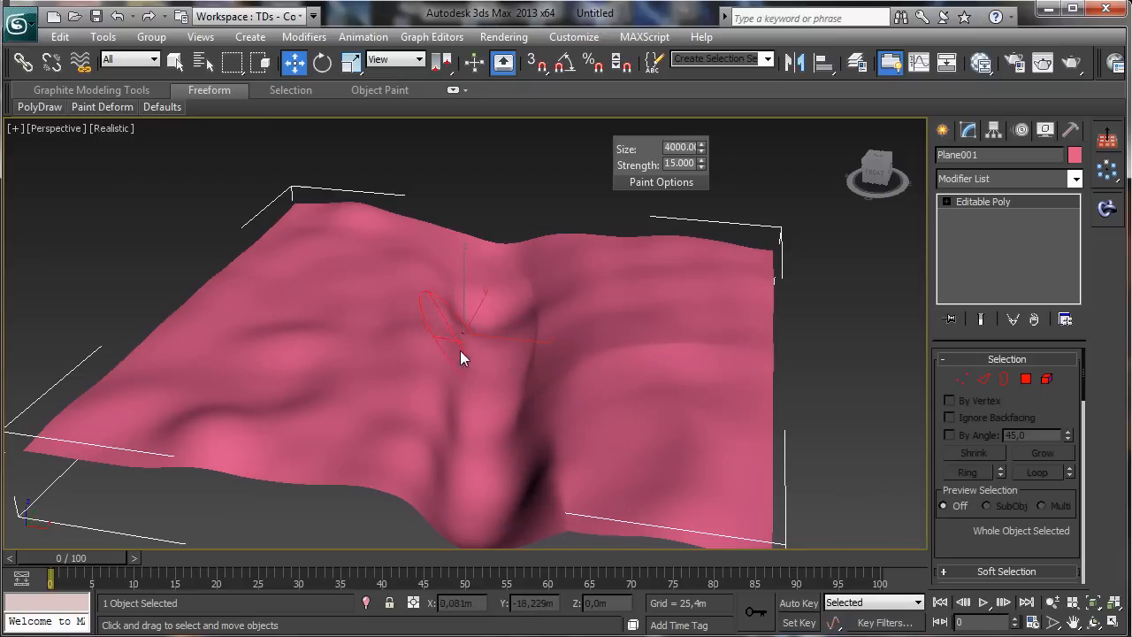
pyautogui.moveTo(460, 350); pyautogui.dragTo(440, 426)
pyautogui.moveTo(449, 372)
pyautogui.mouseDown()
pyautogui.moveTo(433, 515)
pyautogui.moveTo(444, 553)
pyautogui.mouseUp()
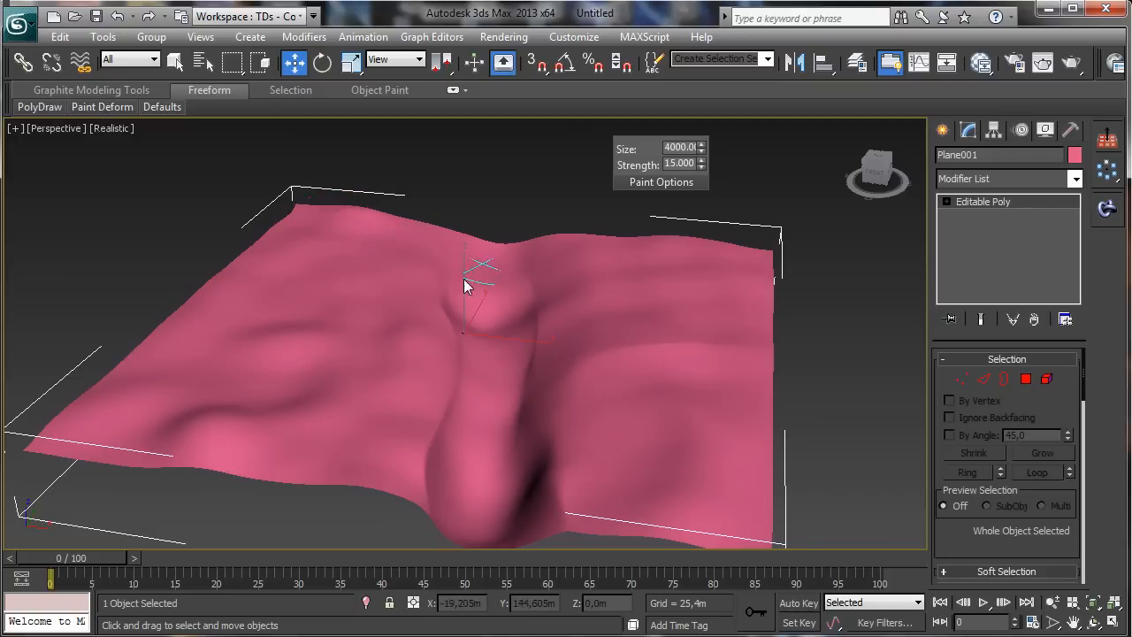
pyautogui.moveTo(385, 380); pyautogui.dragTo(157, 454)
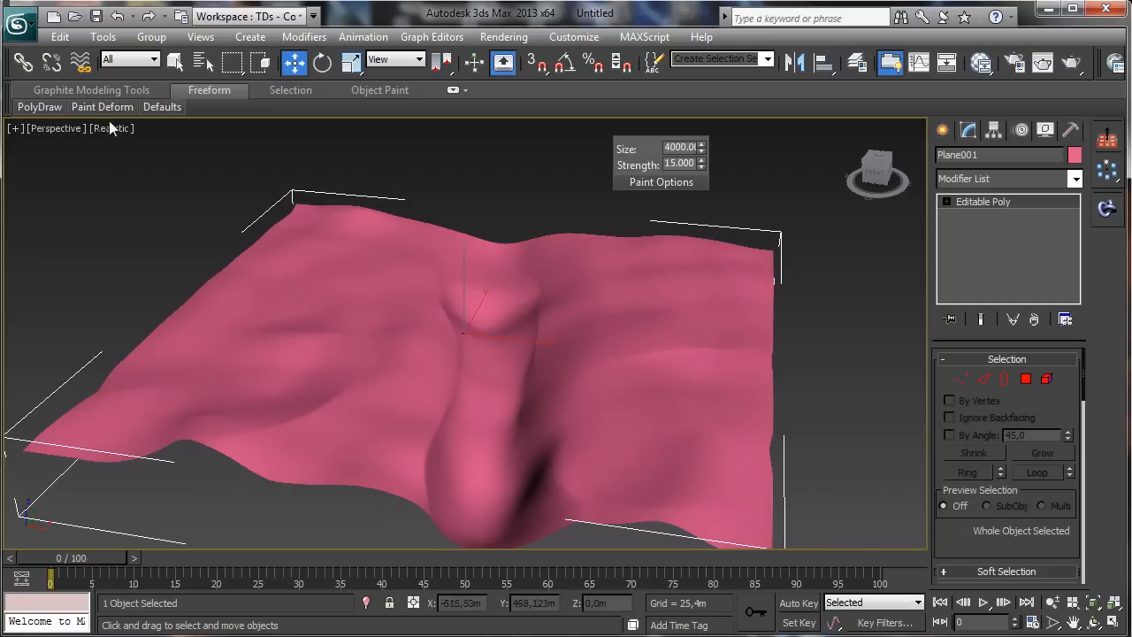
# - Activate the Noise deform brush, raise its strength and paint uneven roughness over the valley edges and surrounding slopes
pyautogui.moveTo(103, 107)
pyautogui.click(83, 212)
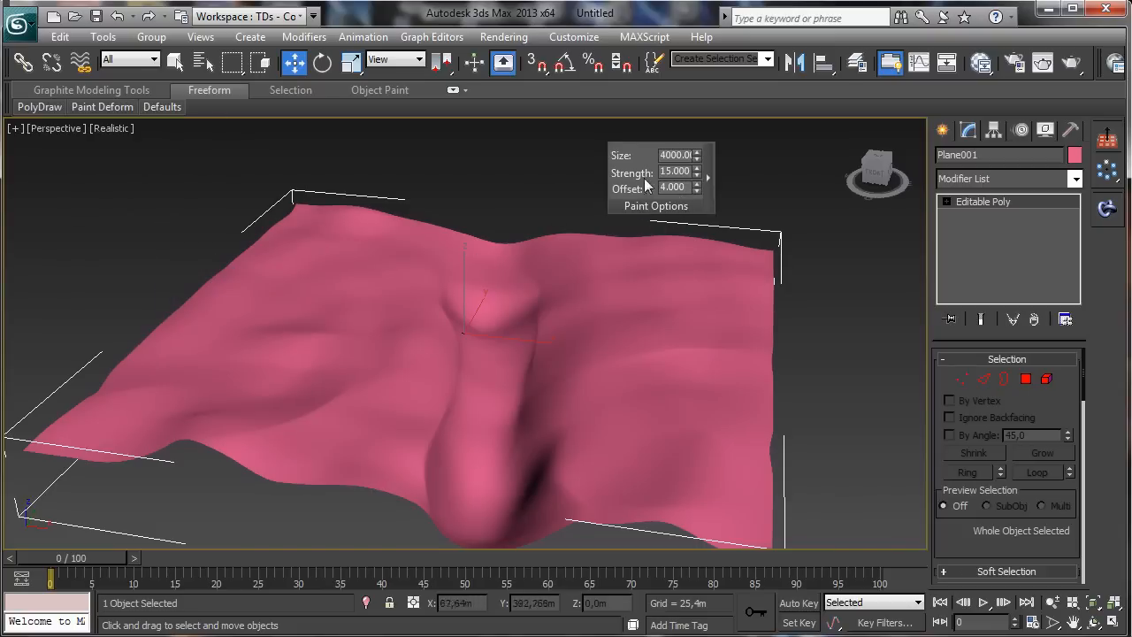
pyautogui.click(676, 170)
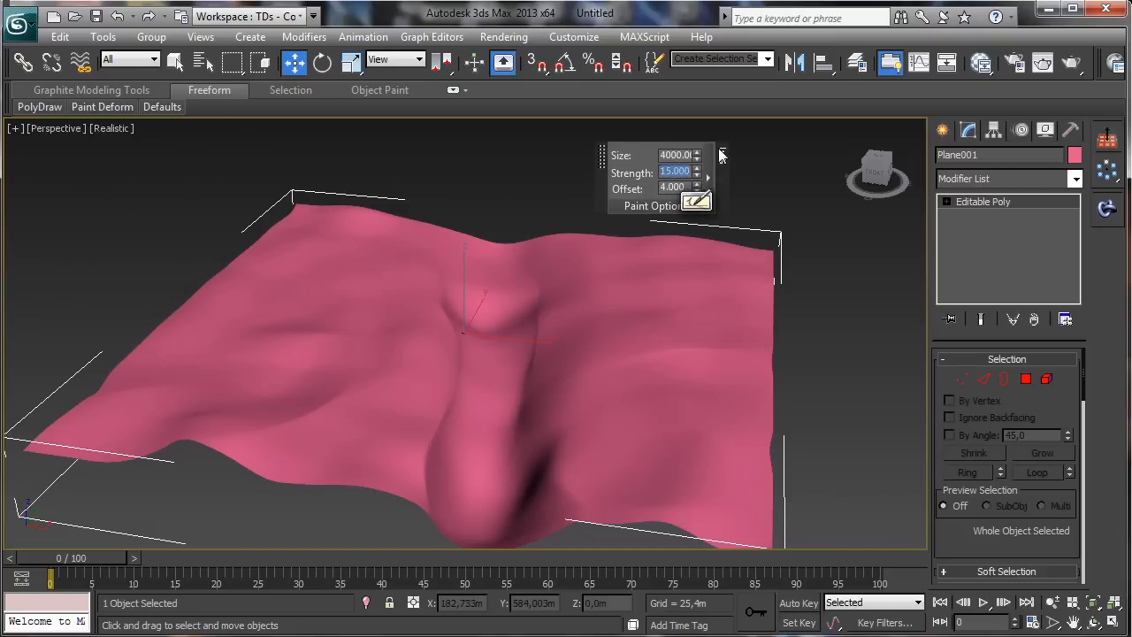
pyautogui.write('10')
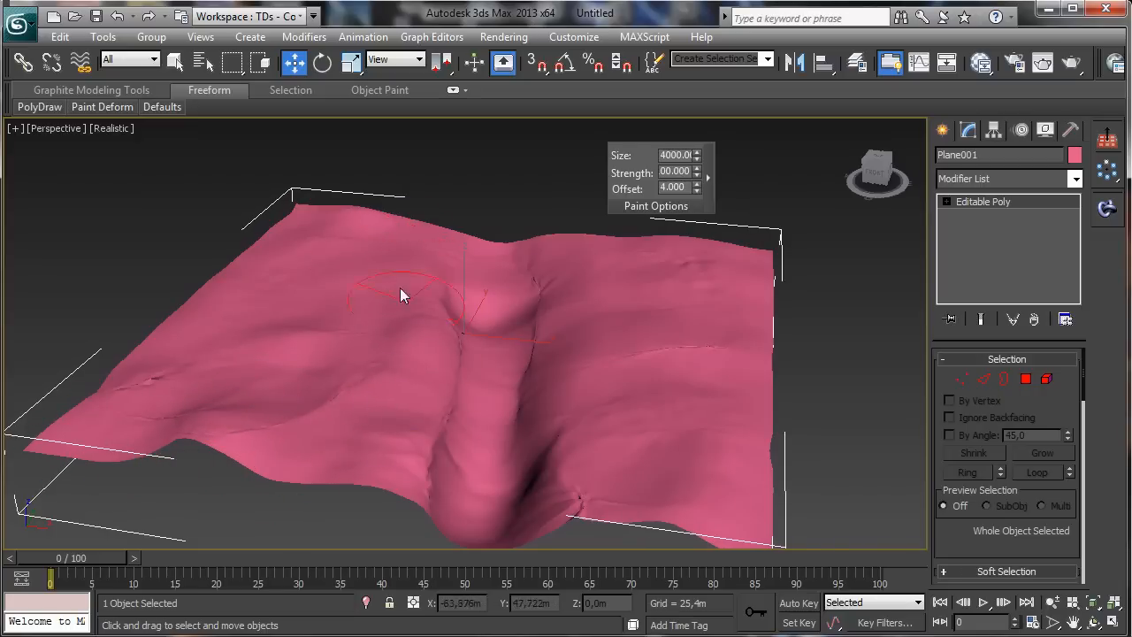
pyautogui.moveTo(610, 261); pyautogui.dragTo(569, 329)
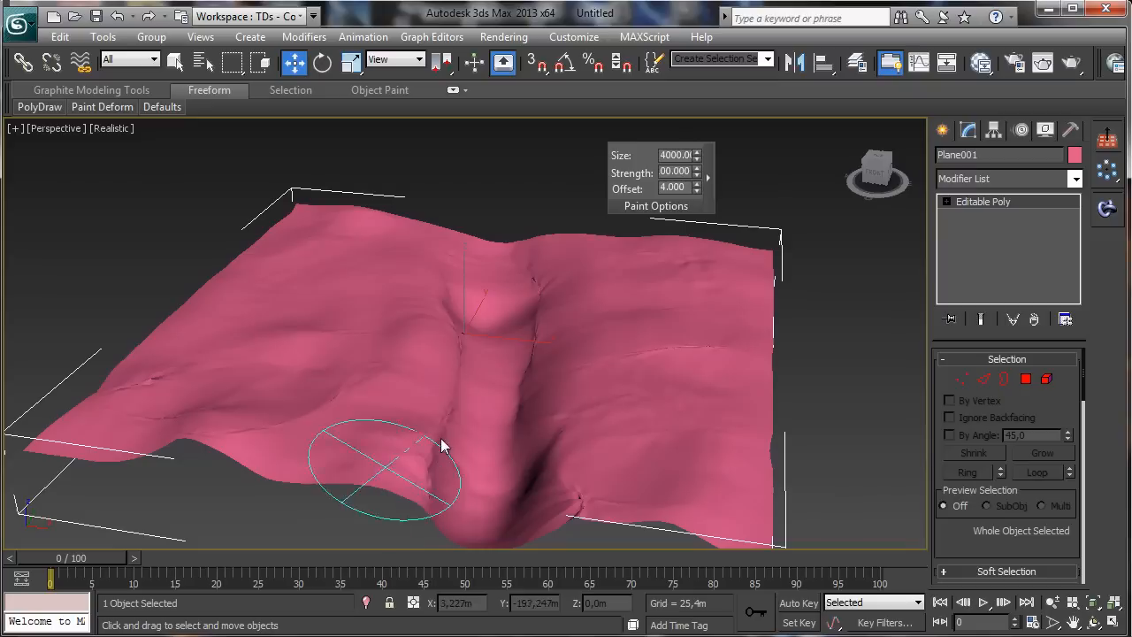
pyautogui.hotkey('ctrl', 'r')
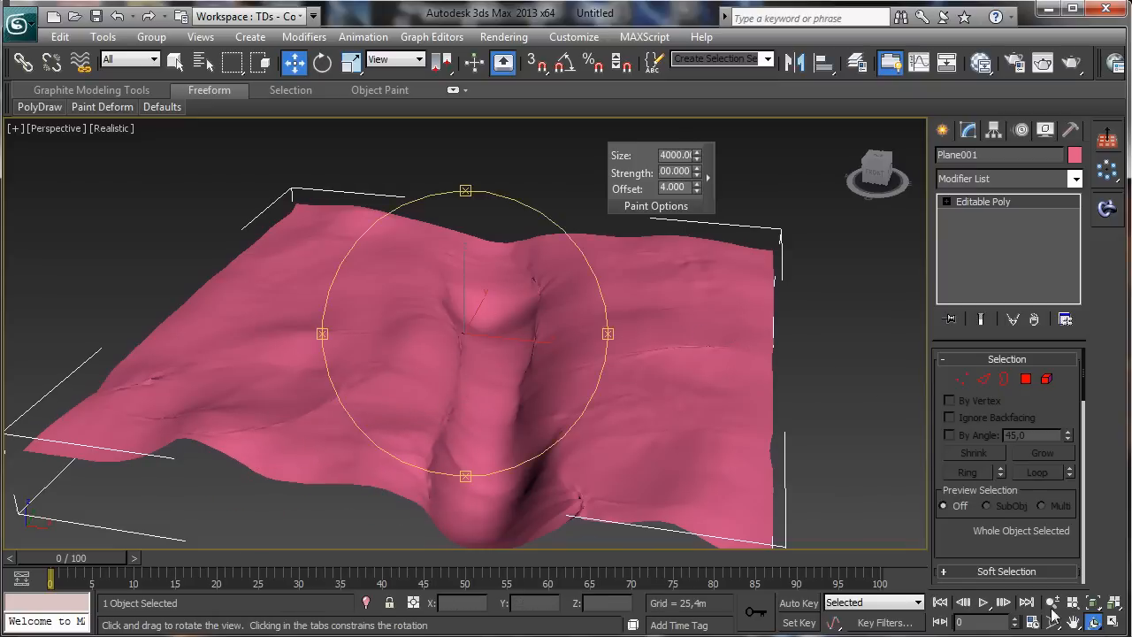
# - Leave the deform brush and rename the sculpted plane as Terrain
pyautogui.moveTo(457, 345); pyautogui.dragTo(518, 389)
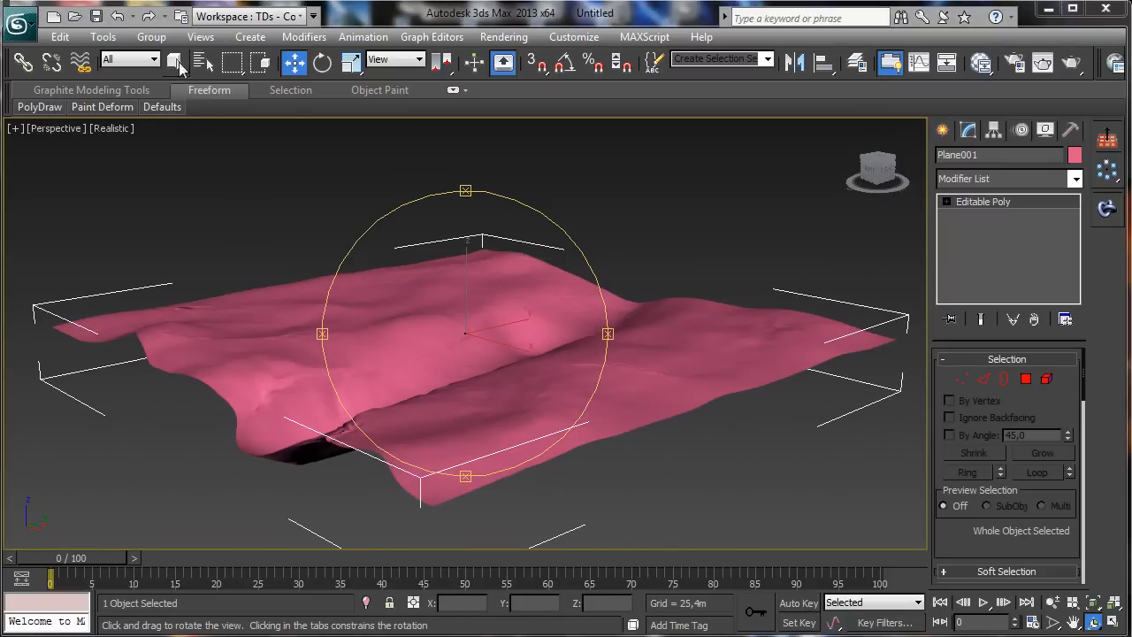
pyautogui.click(175, 62)
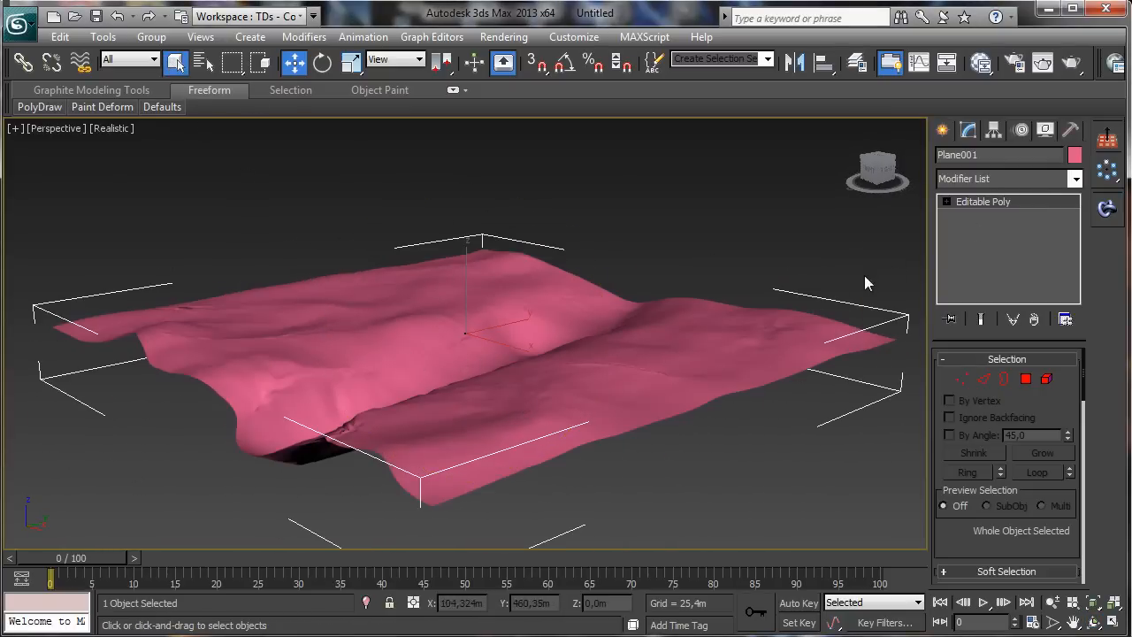
pyautogui.click(943, 130)
pyautogui.click(969, 131)
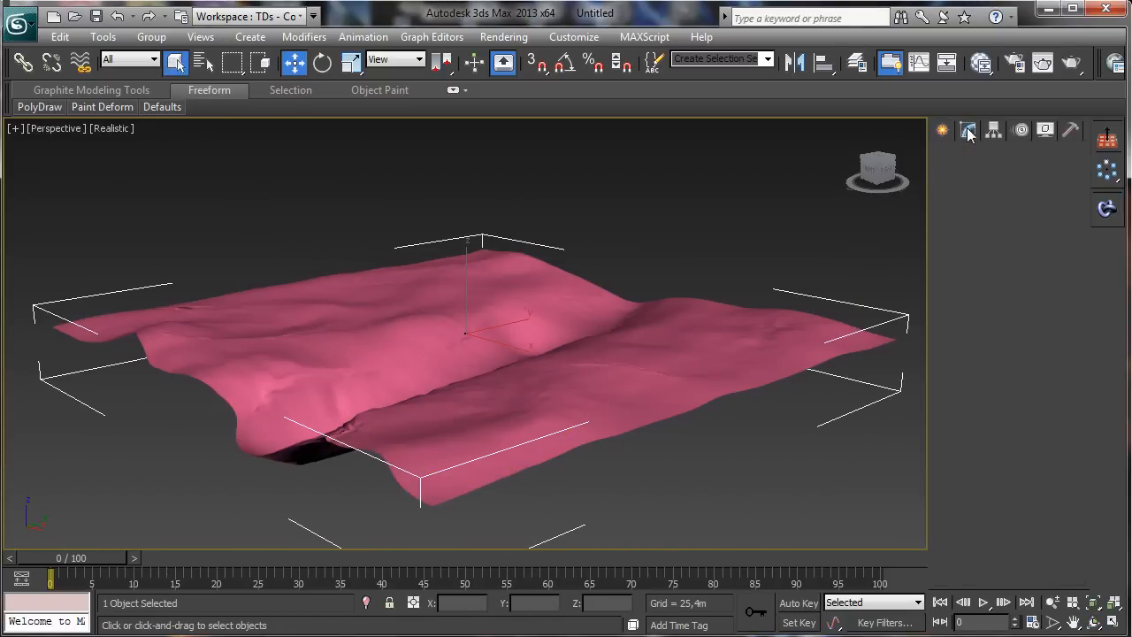
pyautogui.write('Terrain')
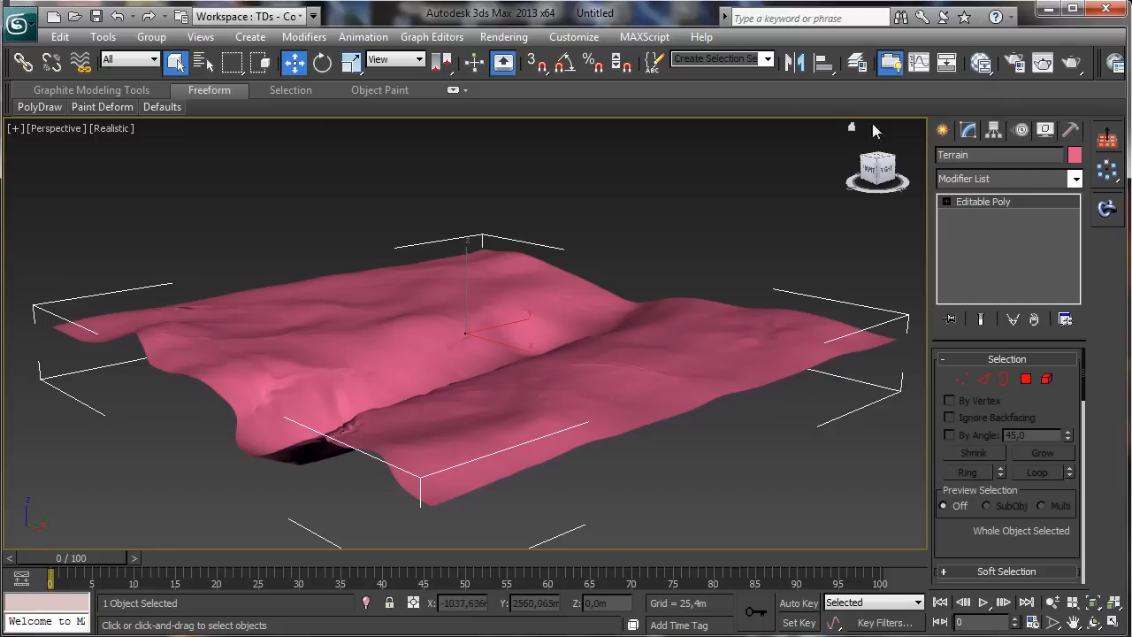
# - Create a plane about 486 m long and 302 m wide across the terrain's valley
pyautogui.click(939, 131)
pyautogui.click(1039, 318)
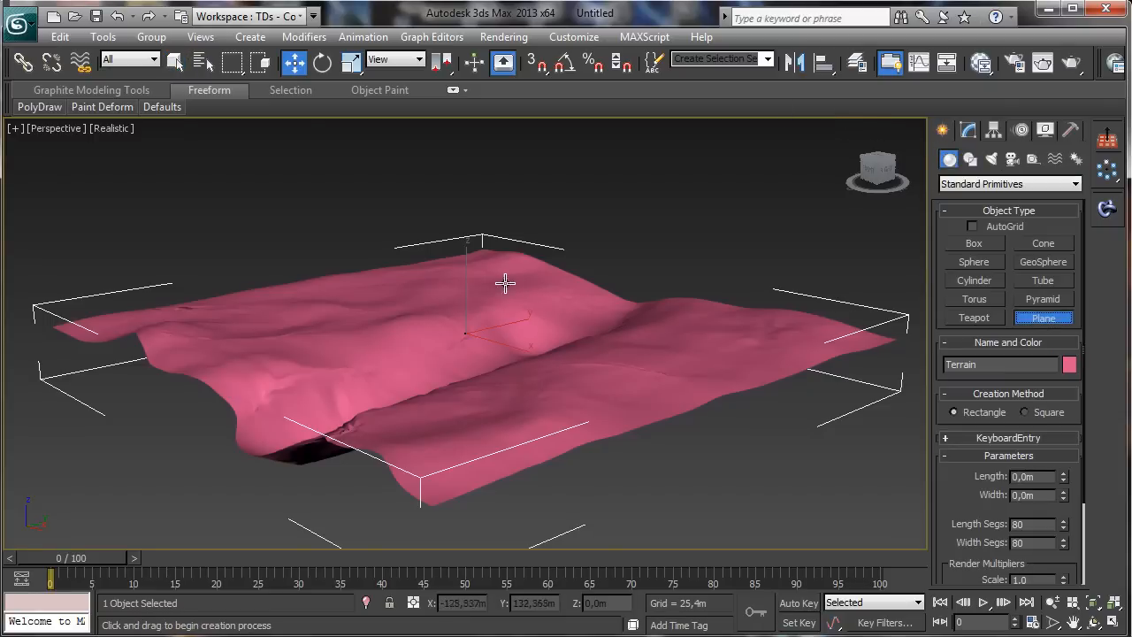
pyautogui.moveTo(569, 274); pyautogui.dragTo(375, 474)
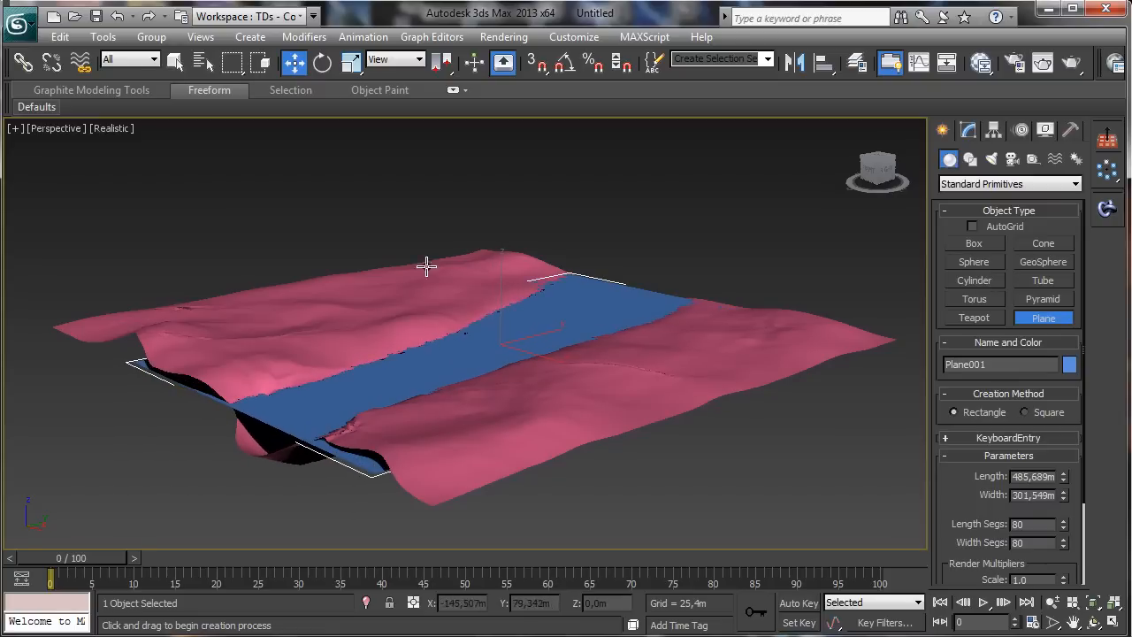
pyautogui.rightClick(517, 261)
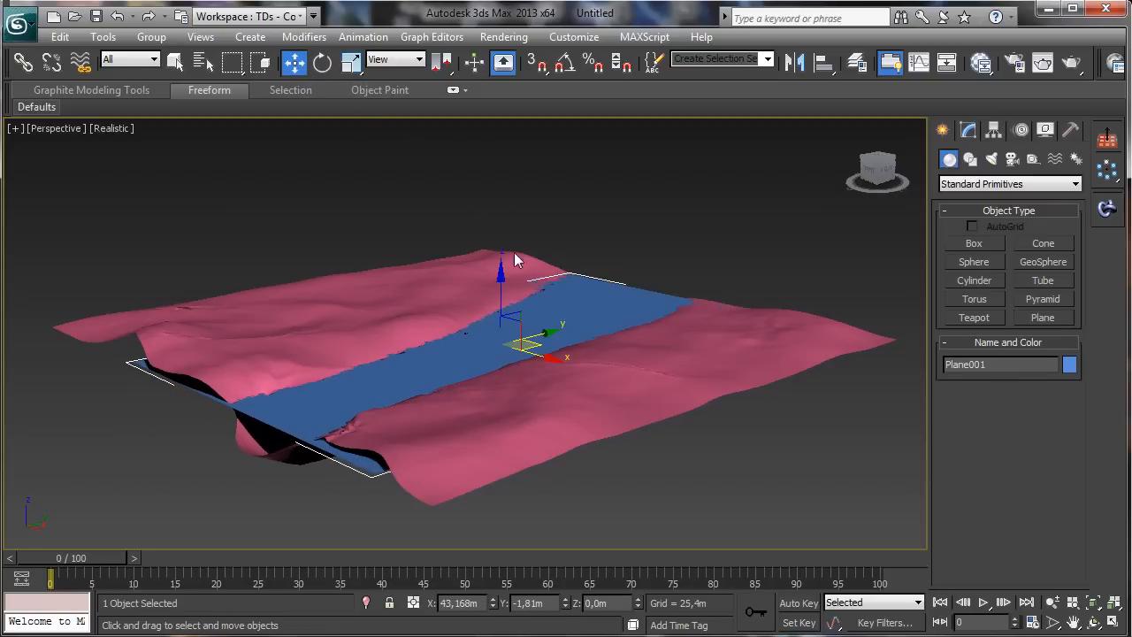
# - Lower the new plane into the valley to about Z -12.6 m and rename it Water plane
pyautogui.moveTo(502, 292); pyautogui.dragTo(509, 305)
pyautogui.click(969, 130)
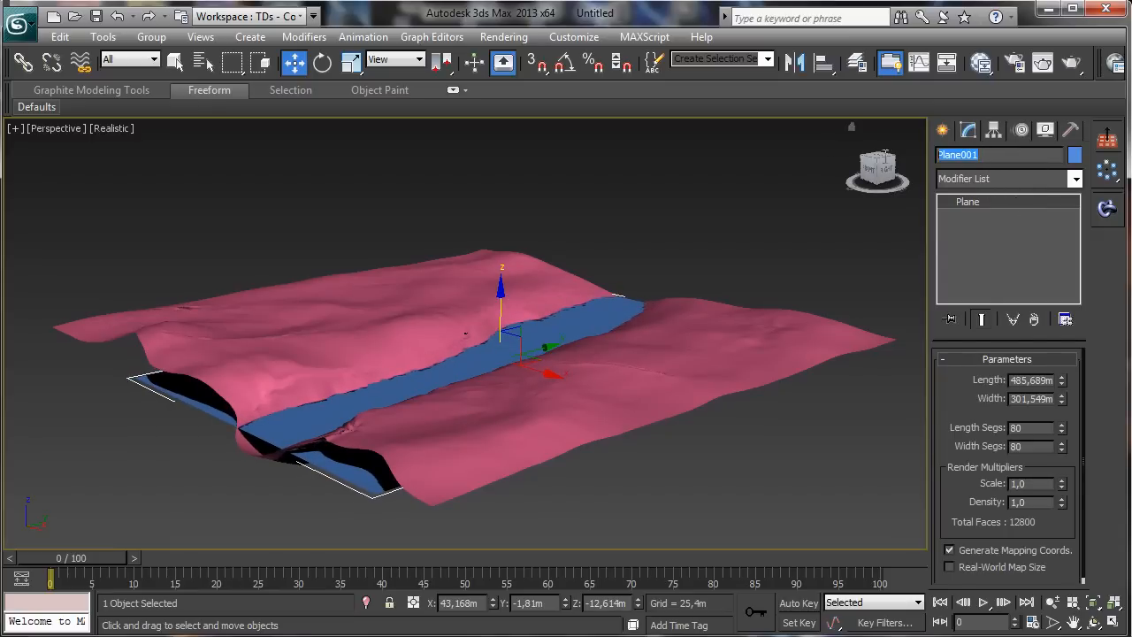
pyautogui.write('Water p')
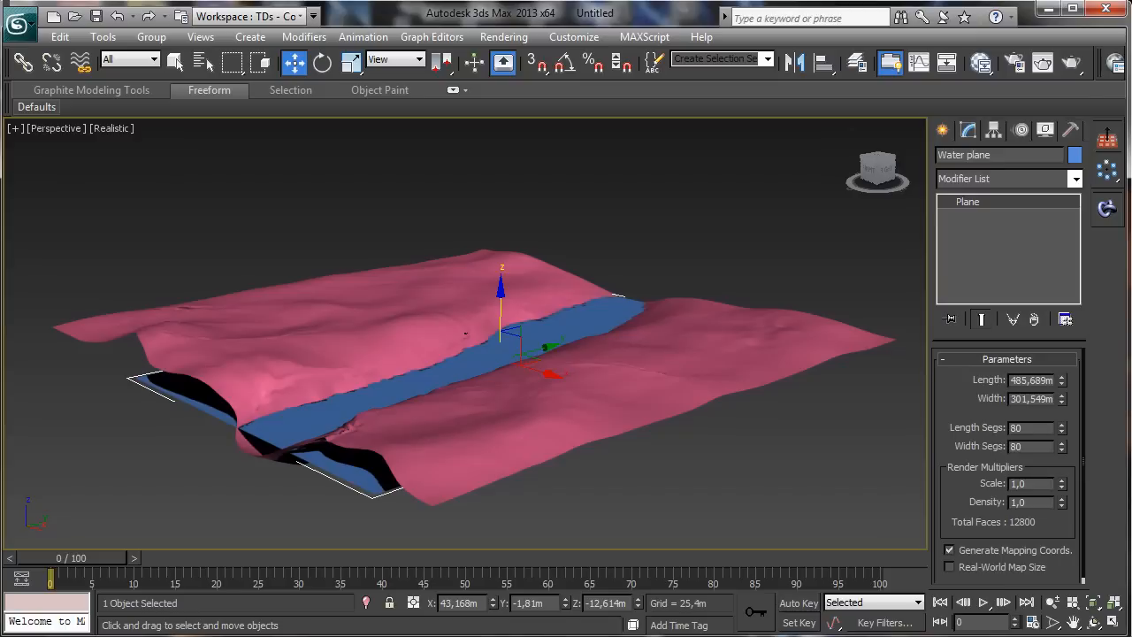
# - Apply an FFD 4x4x4 modifier to the Terrain object
pyautogui.click(1094, 623)
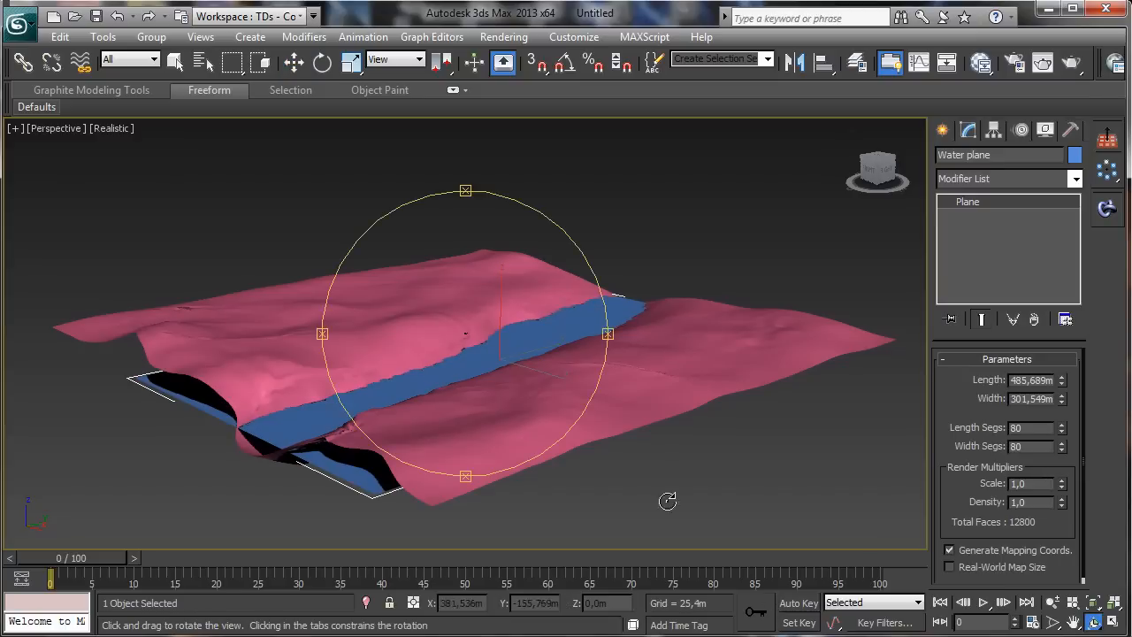
pyautogui.moveTo(433, 381); pyautogui.dragTo(495, 398)
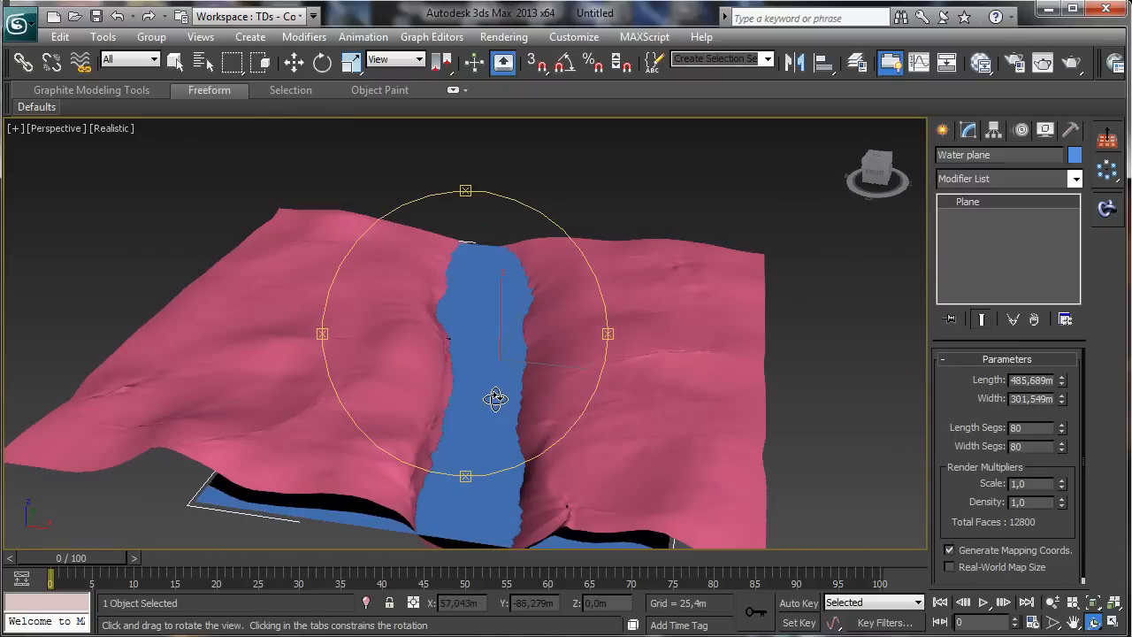
pyautogui.click(175, 62)
pyautogui.click(733, 273)
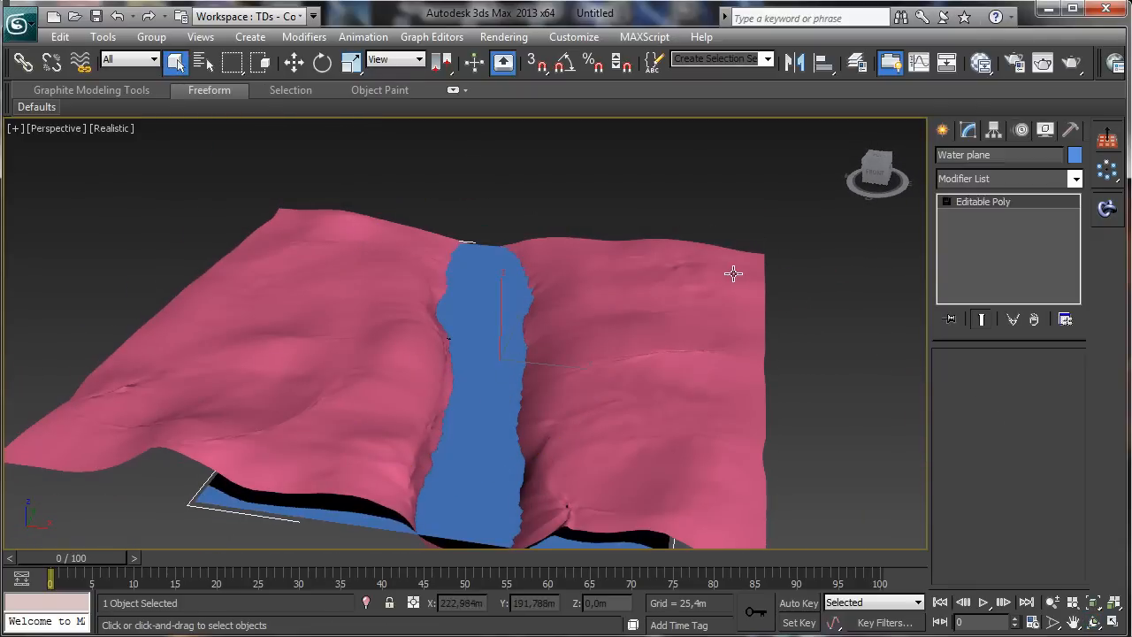
pyautogui.click(1075, 178)
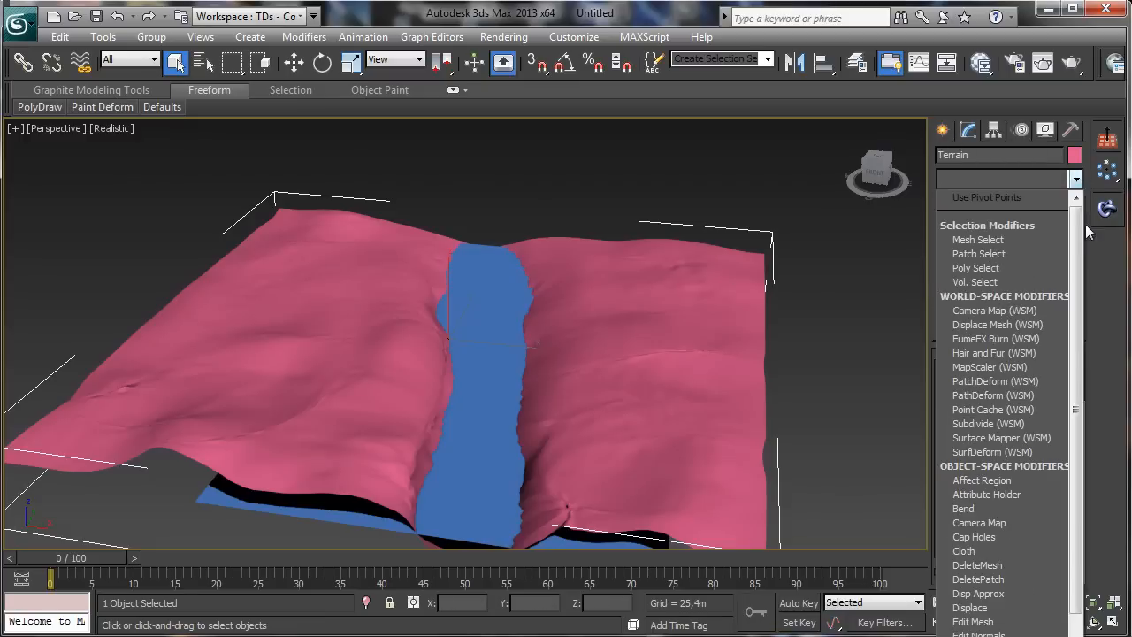
pyautogui.moveTo(1081, 224); pyautogui.dragTo(1088, 457)
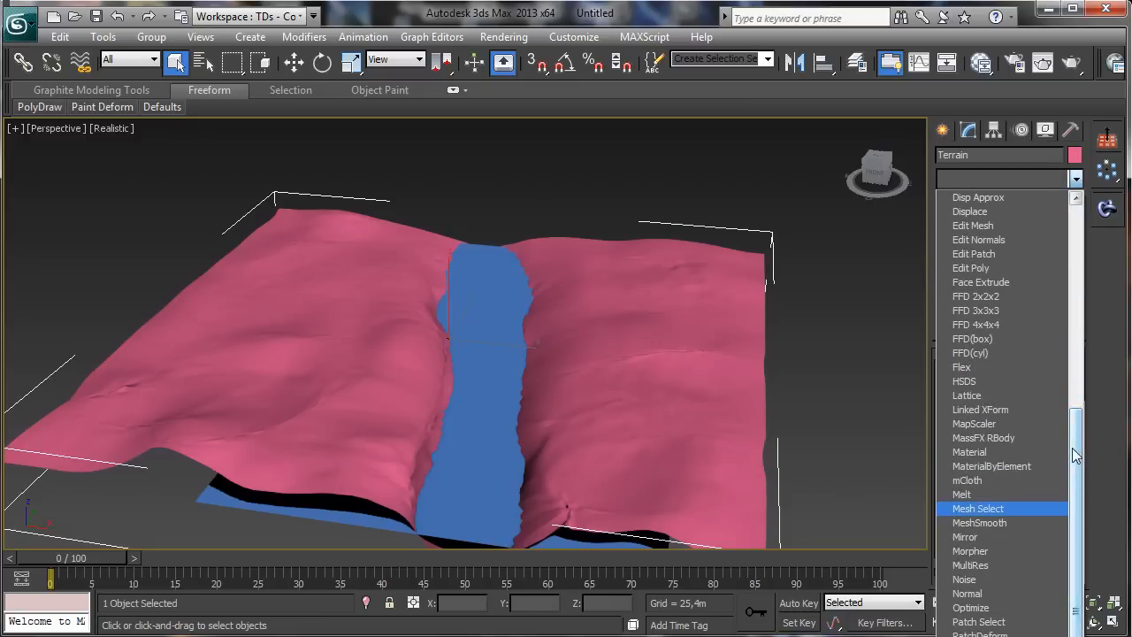
pyautogui.scroll(-7, 981, 509)
pyautogui.scroll(8, 1043, 496)
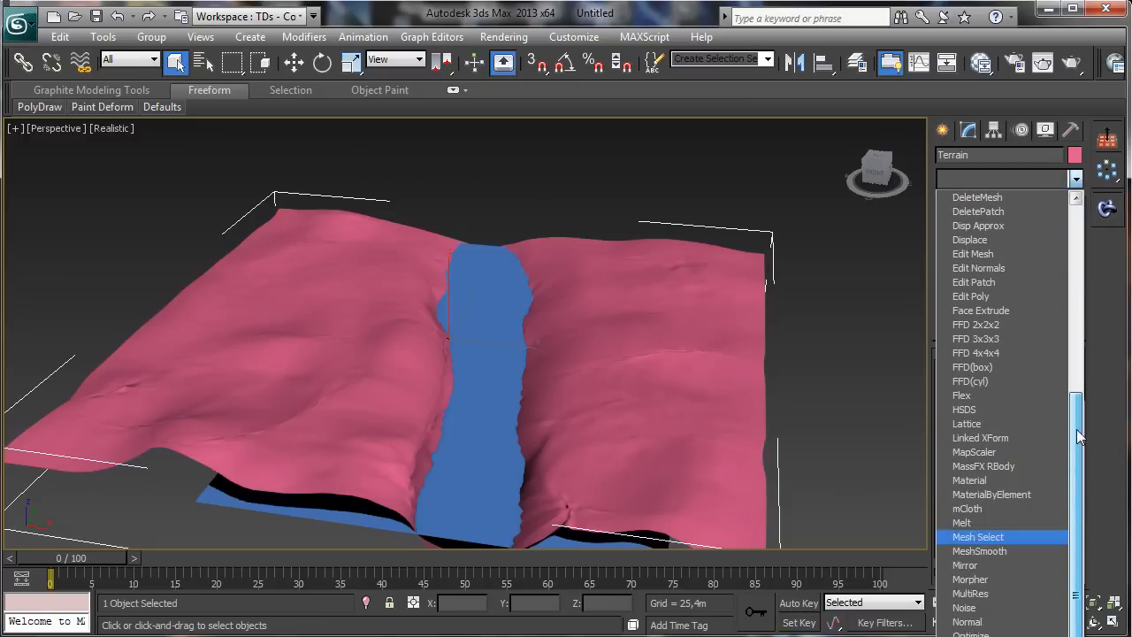
pyautogui.click(999, 367)
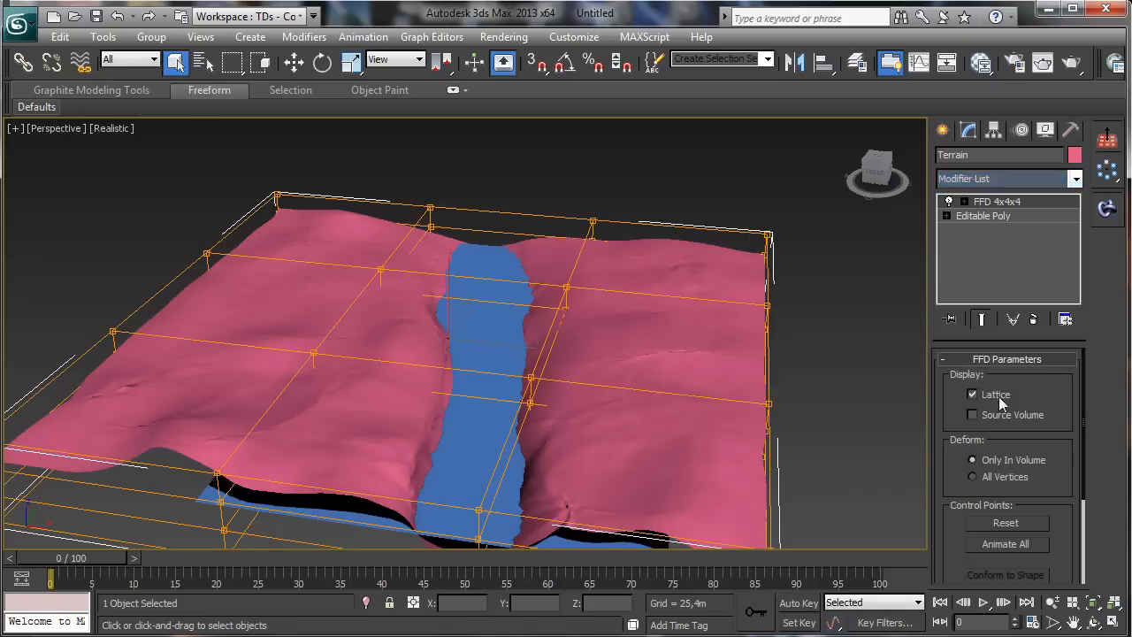
# - Shift the FFD lattice's far row of control points sideways to about X -97 m in the Top view
pyautogui.click(964, 202)
pyautogui.click(1013, 215)
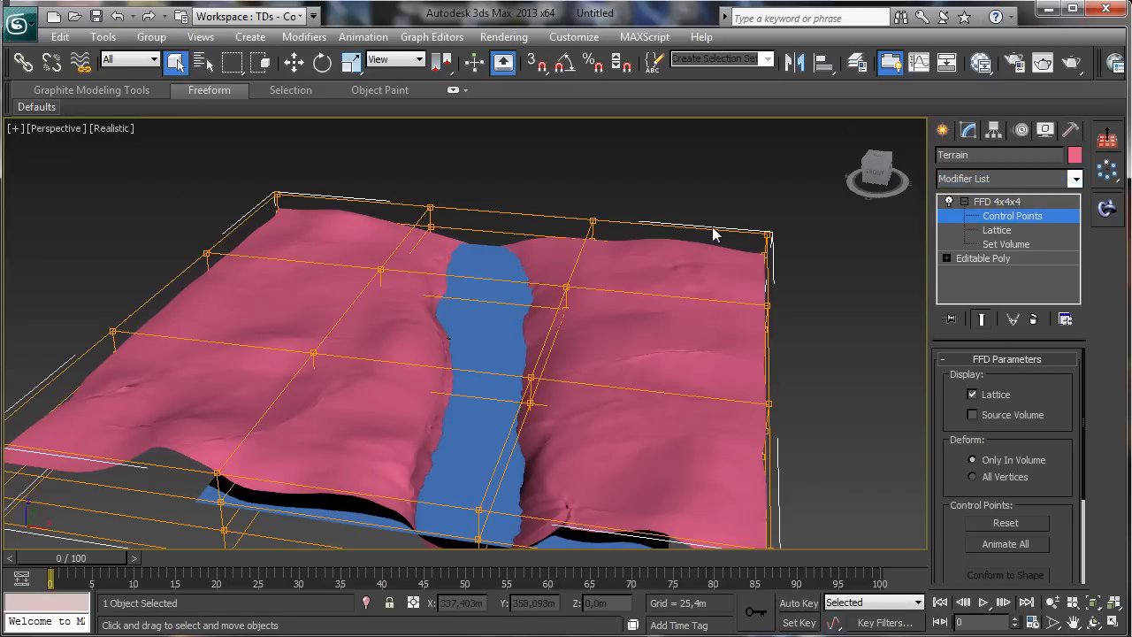
pyautogui.click(1112, 624)
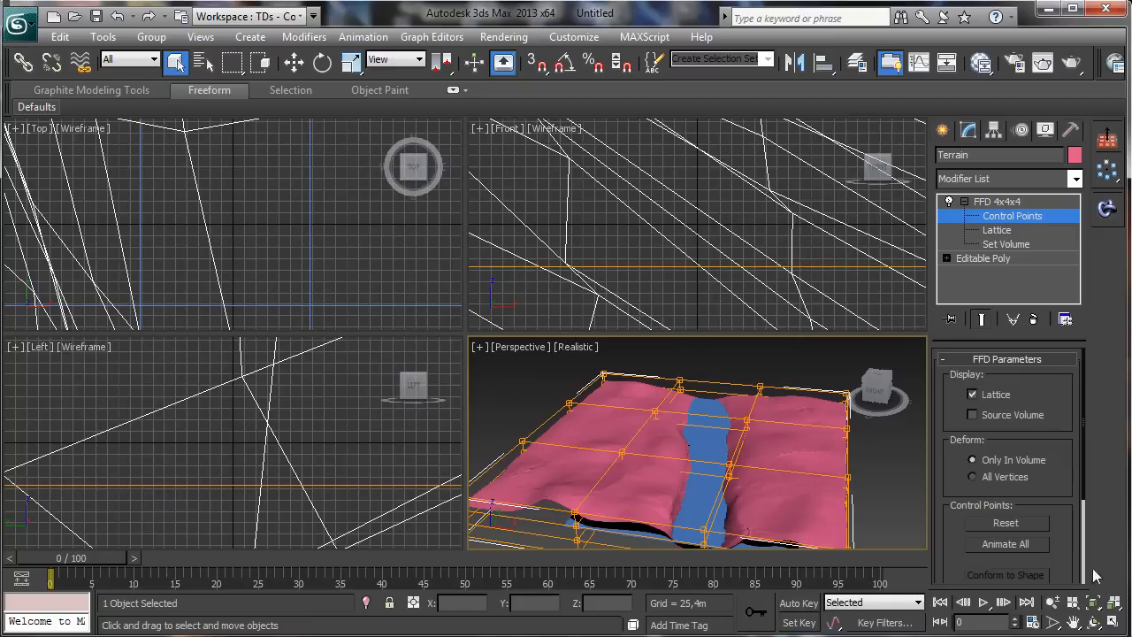
pyautogui.click(1114, 602)
pyautogui.click(301, 157)
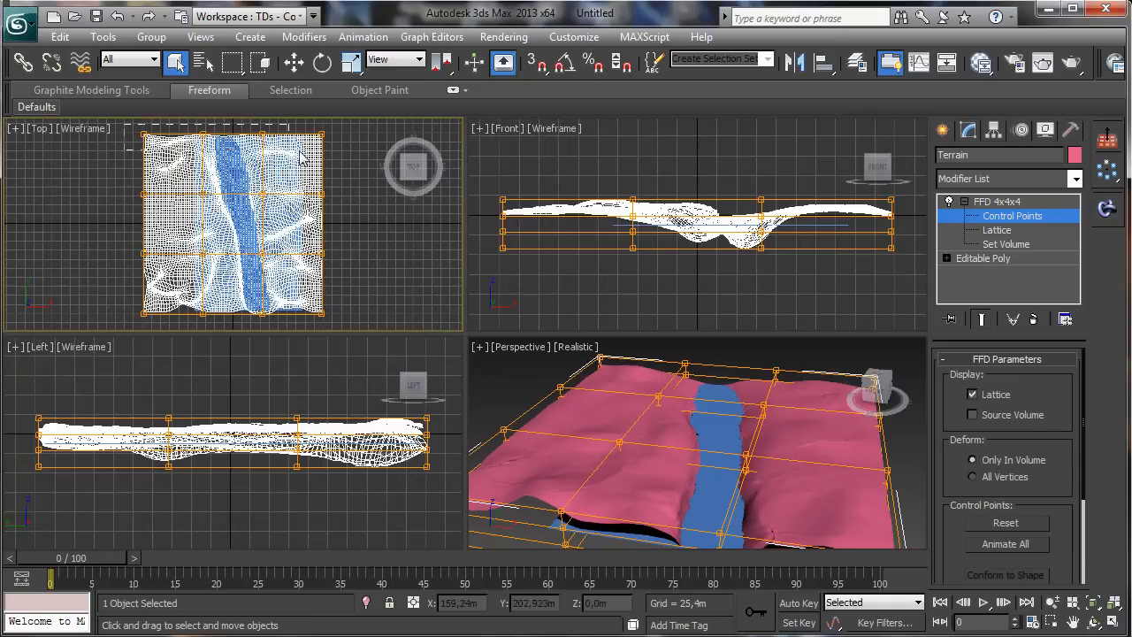
pyautogui.moveTo(300, 157); pyautogui.dragTo(261, 135)
pyautogui.click(294, 62)
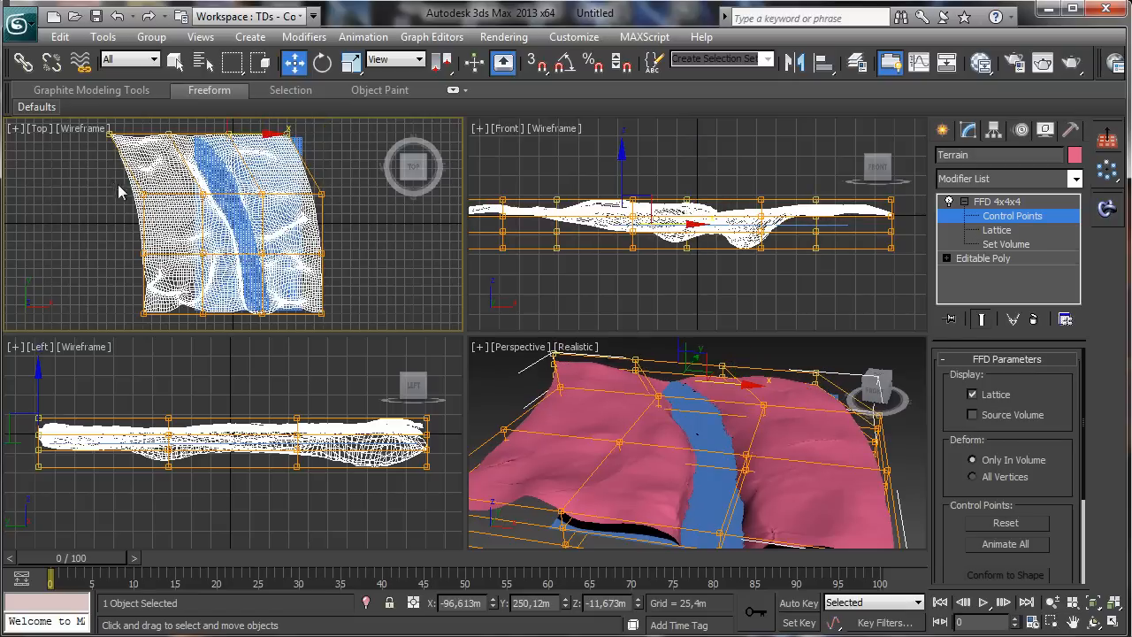
# - Curve the valley by shifting the lattice's second row toward positive X and the front row to about X -72 m
pyautogui.moveTo(351, 252); pyautogui.dragTo(334, 193)
pyautogui.moveTo(272, 263); pyautogui.dragTo(351, 256)
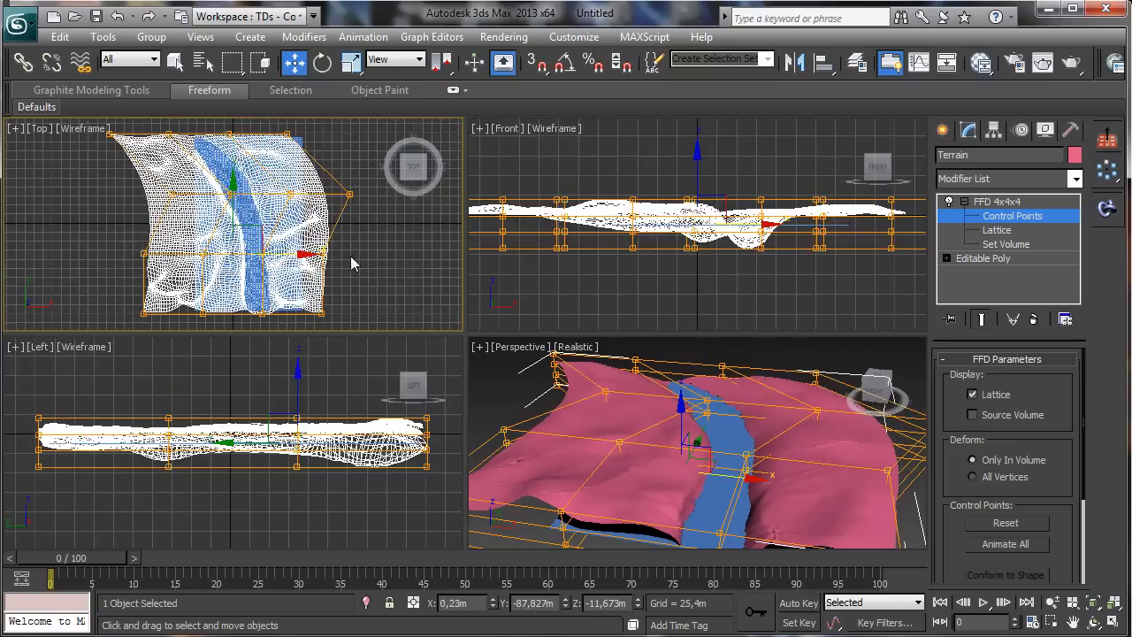
pyautogui.moveTo(42, 349); pyautogui.dragTo(42, 350)
pyautogui.moveTo(295, 313); pyautogui.dragTo(243, 311)
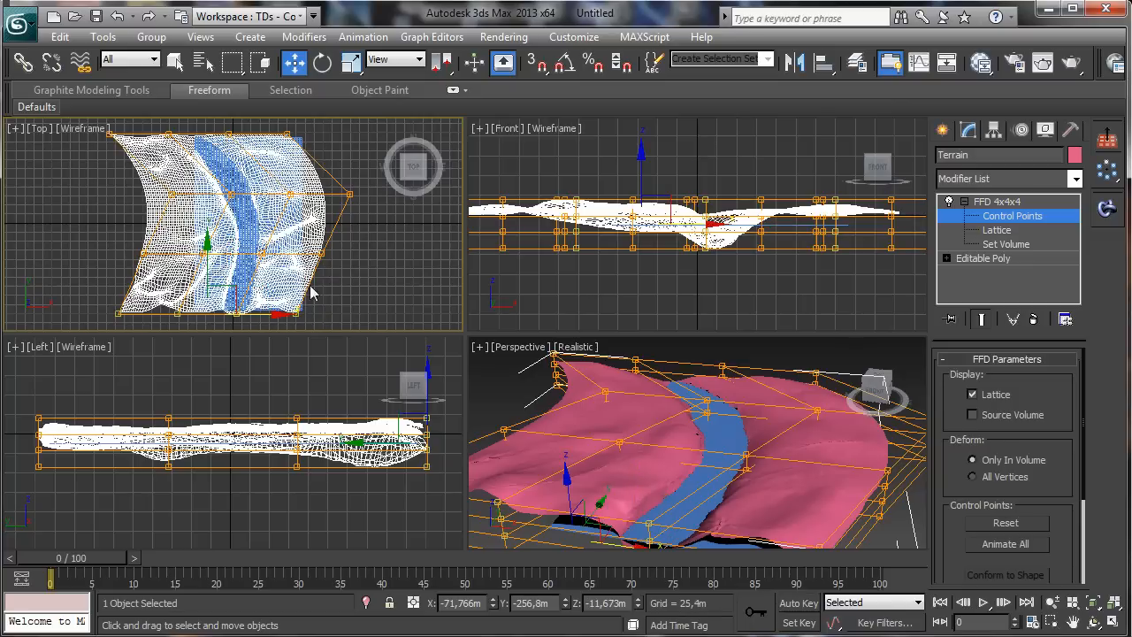
pyautogui.click(1019, 216)
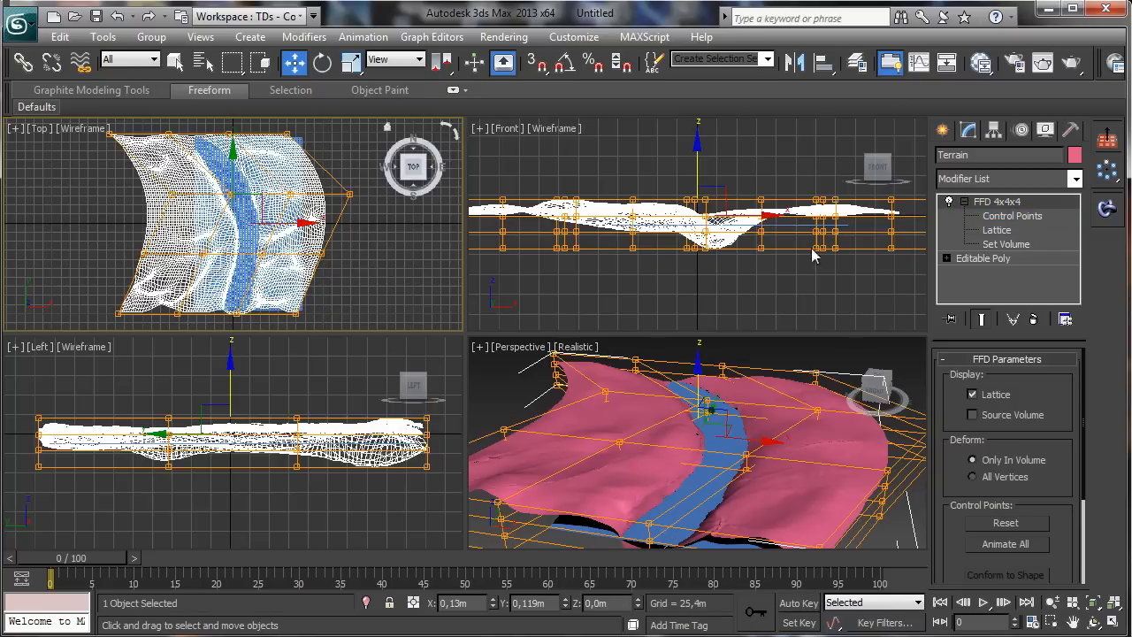
# - Hide the FFD lattice display and maximize the perspective viewport to inspect the curved river valley
pyautogui.click(696, 359)
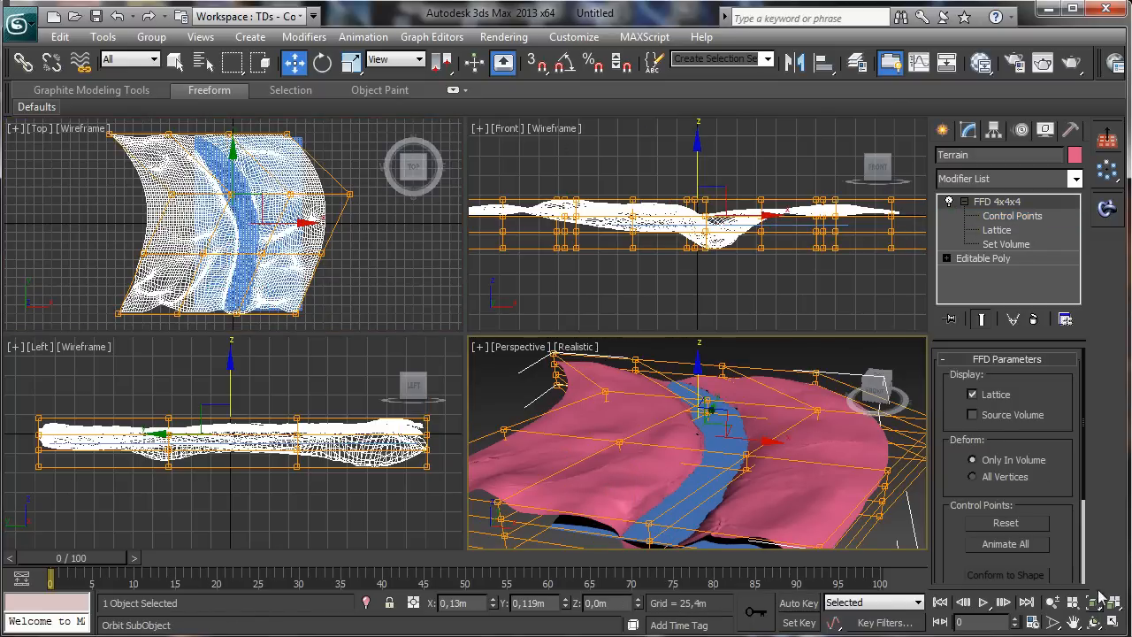
pyautogui.click(972, 395)
pyautogui.click(1112, 622)
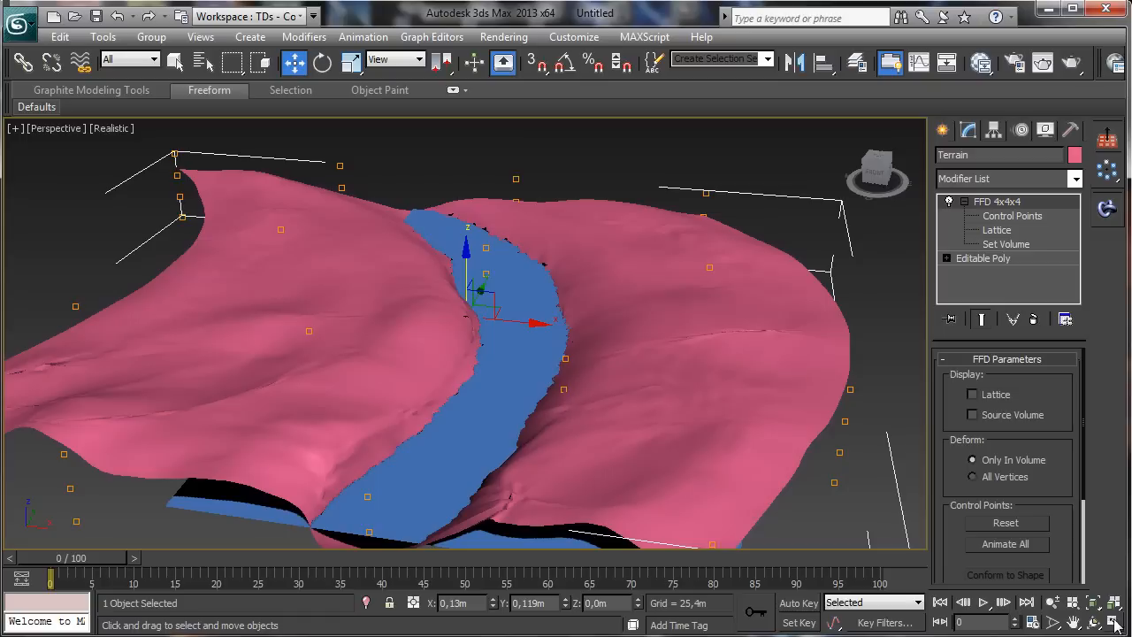
pyautogui.click(1093, 623)
pyautogui.moveTo(531, 362); pyautogui.dragTo(558, 305)
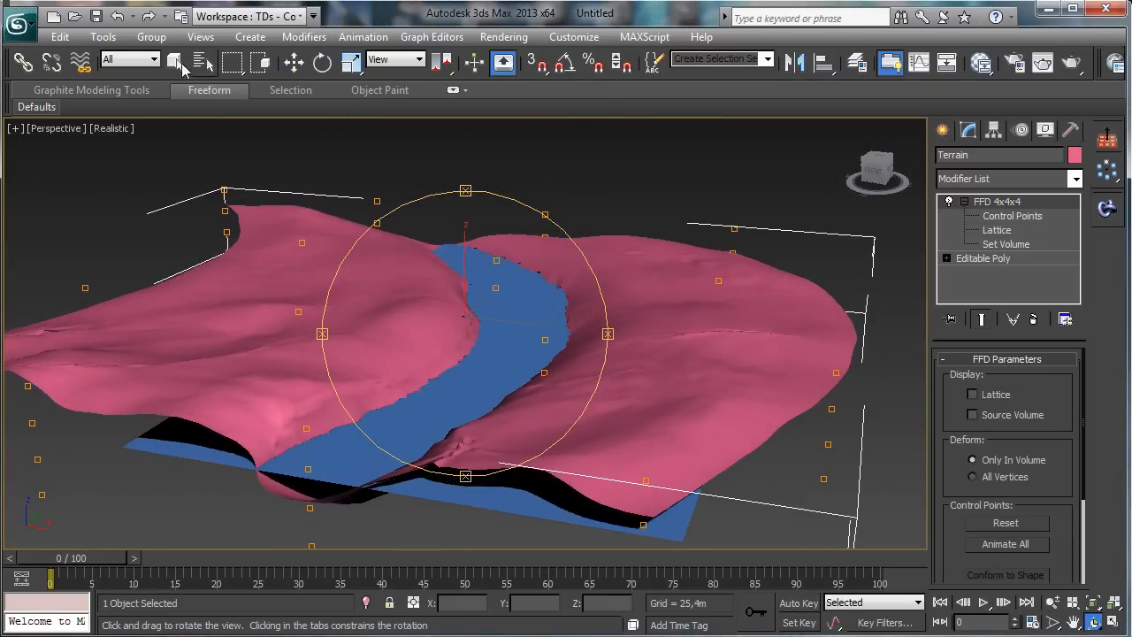
# - Create a Daylight system over the river with the recommended mr Photographic Exposure Control at EV 15
pyautogui.click(179, 63)
pyautogui.click(943, 130)
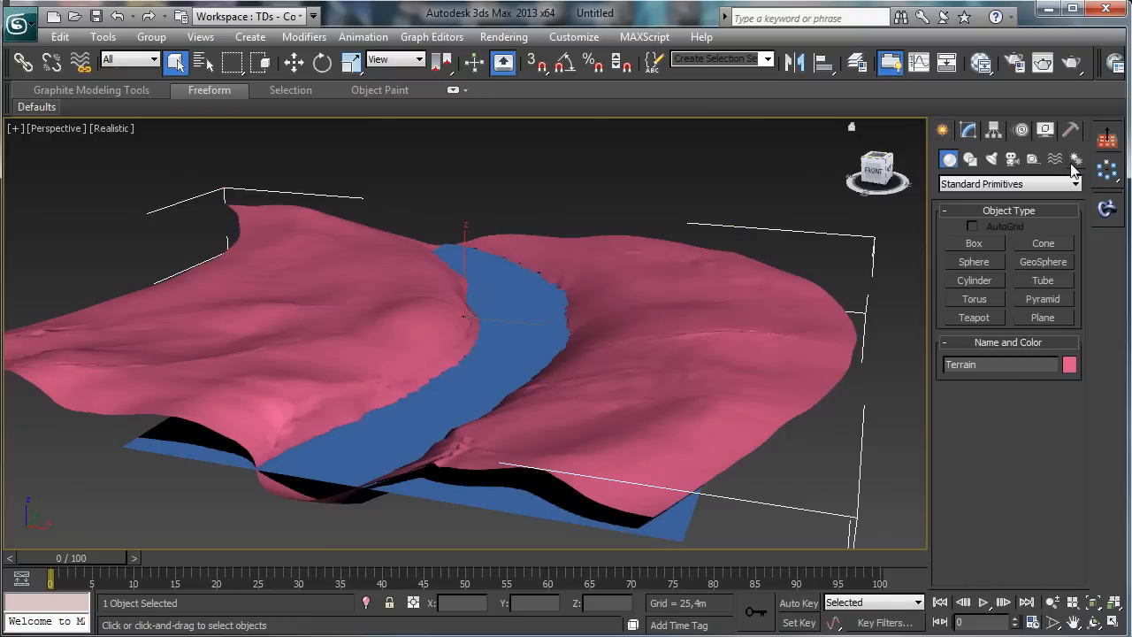
pyautogui.click(1074, 159)
pyautogui.click(994, 281)
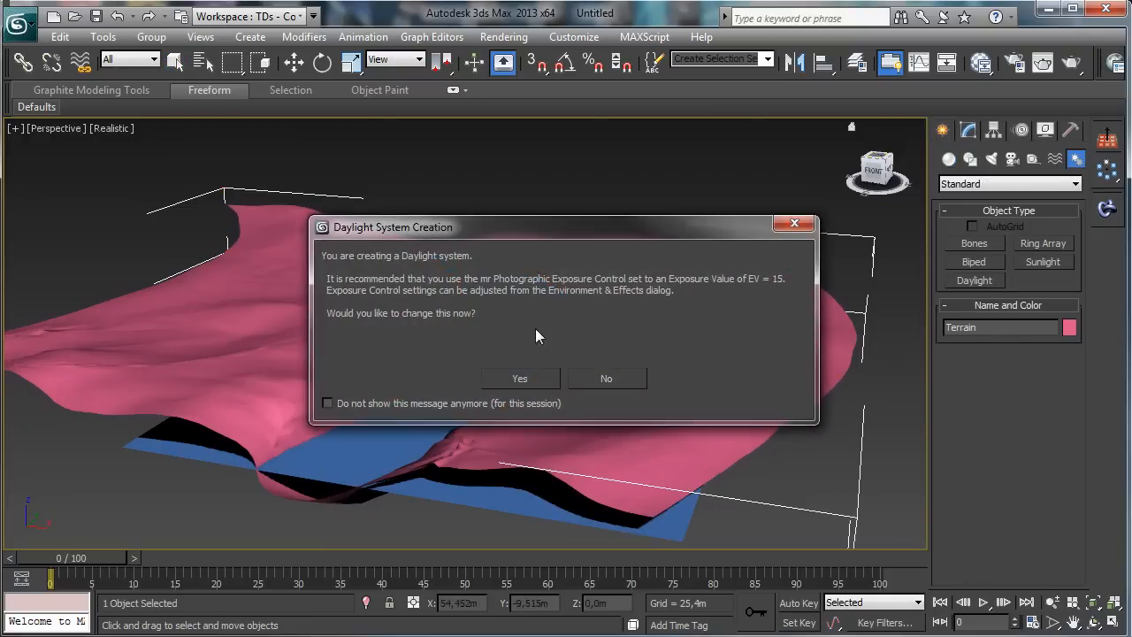
pyautogui.click(520, 376)
pyautogui.moveTo(525, 343); pyautogui.dragTo(542, 312)
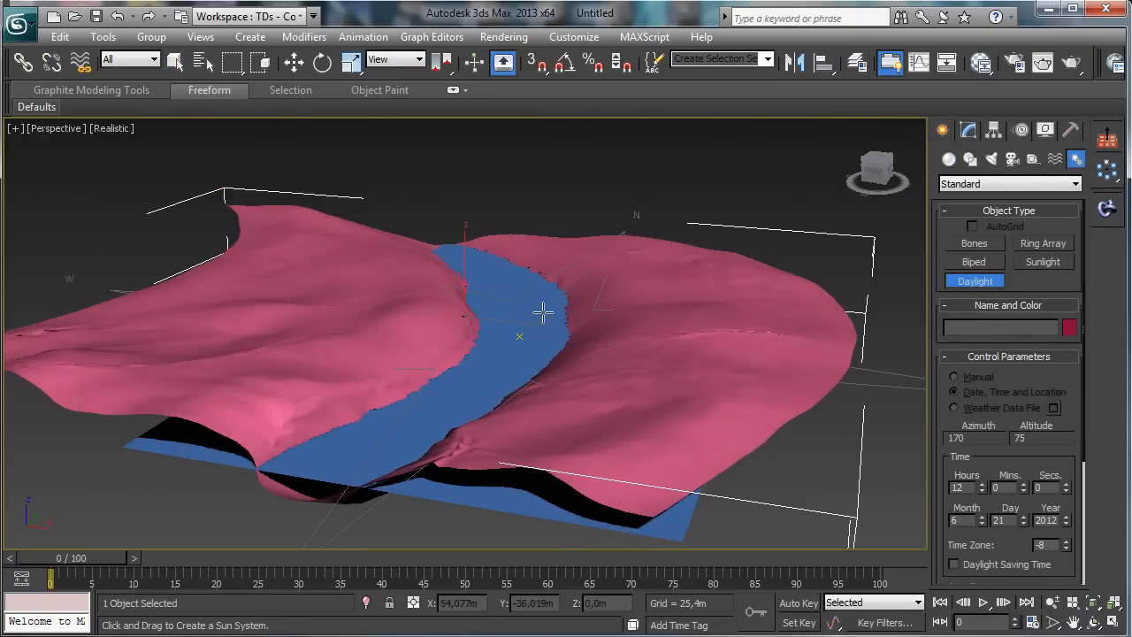
pyautogui.moveTo(700, 197); pyautogui.dragTo(701, 197)
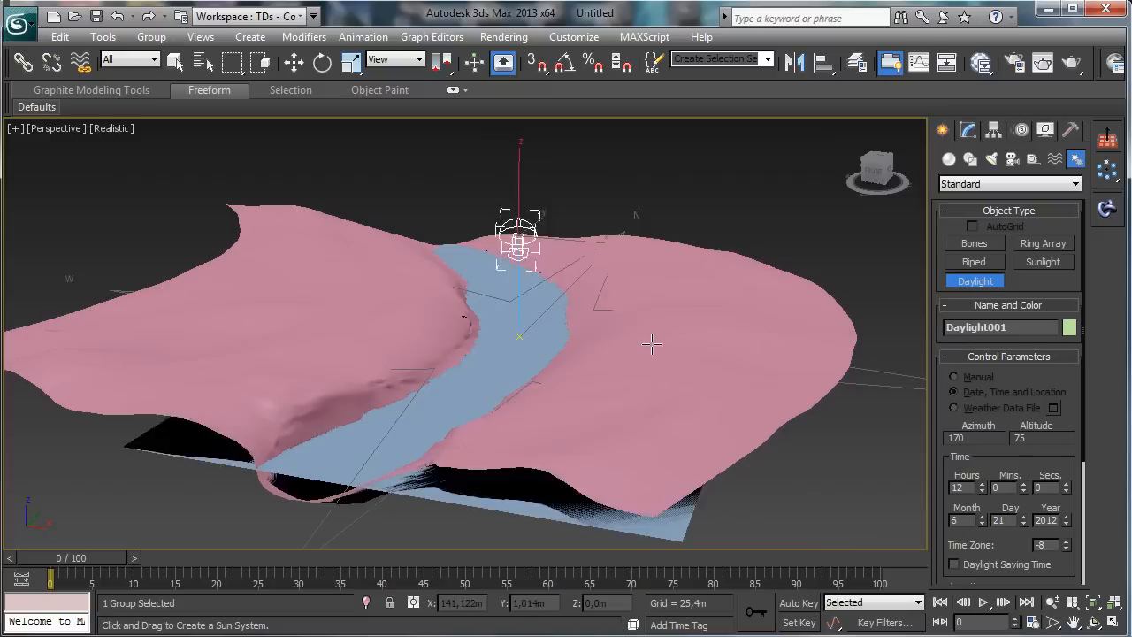
# - Set the daylight's sunlight to VRaySun with an automatic VRaySky environment map and deactivate its skylight
pyautogui.click(968, 130)
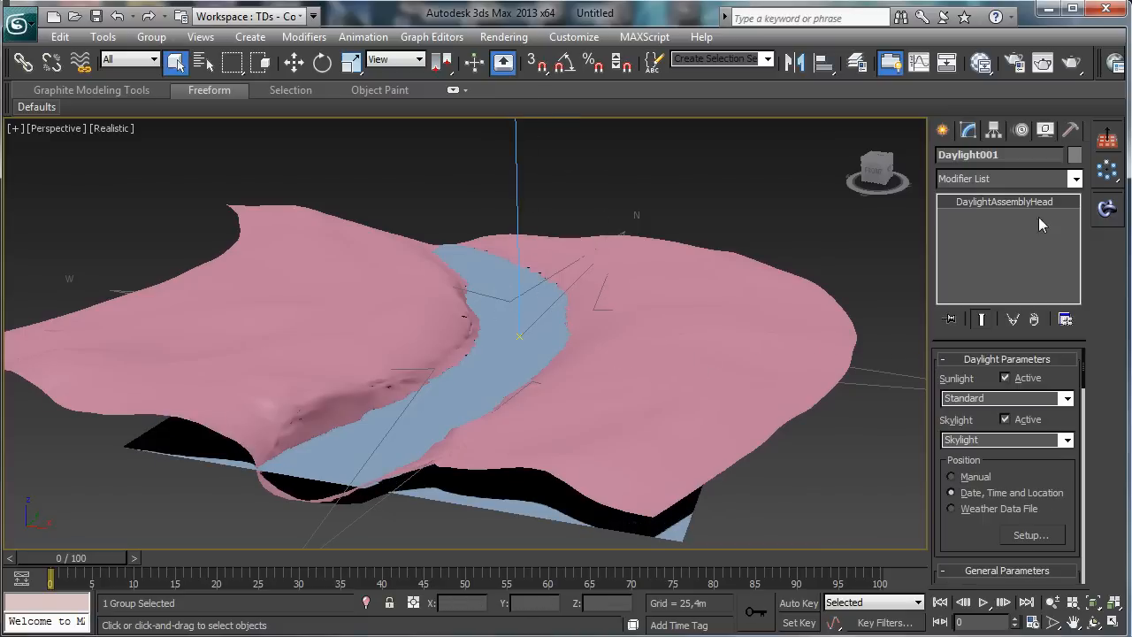
pyautogui.click(1066, 399)
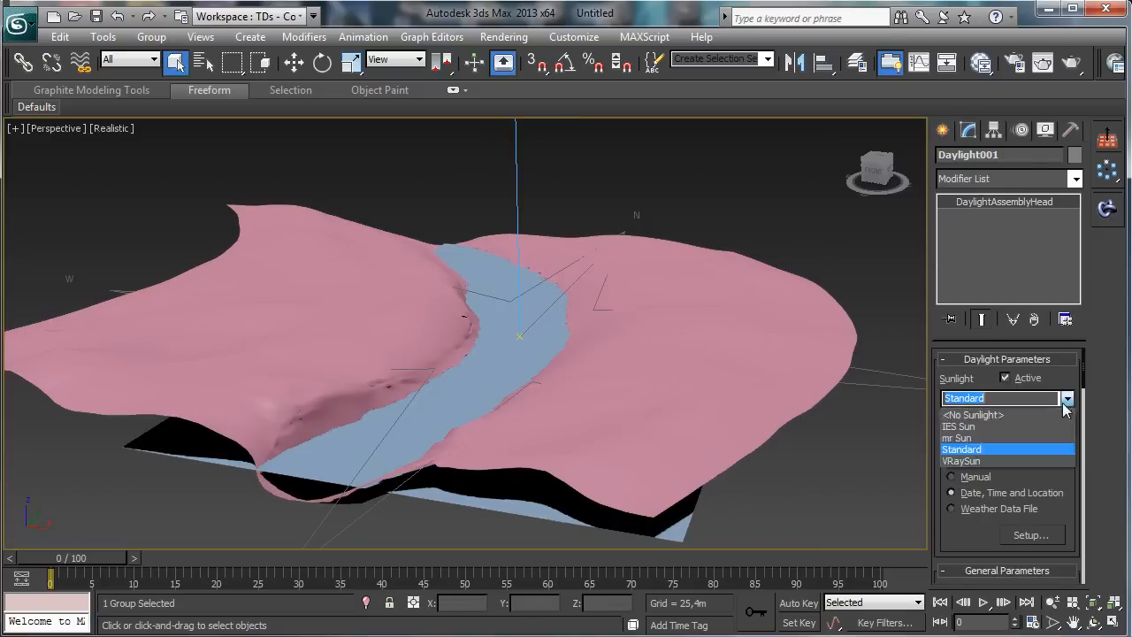
pyautogui.click(989, 459)
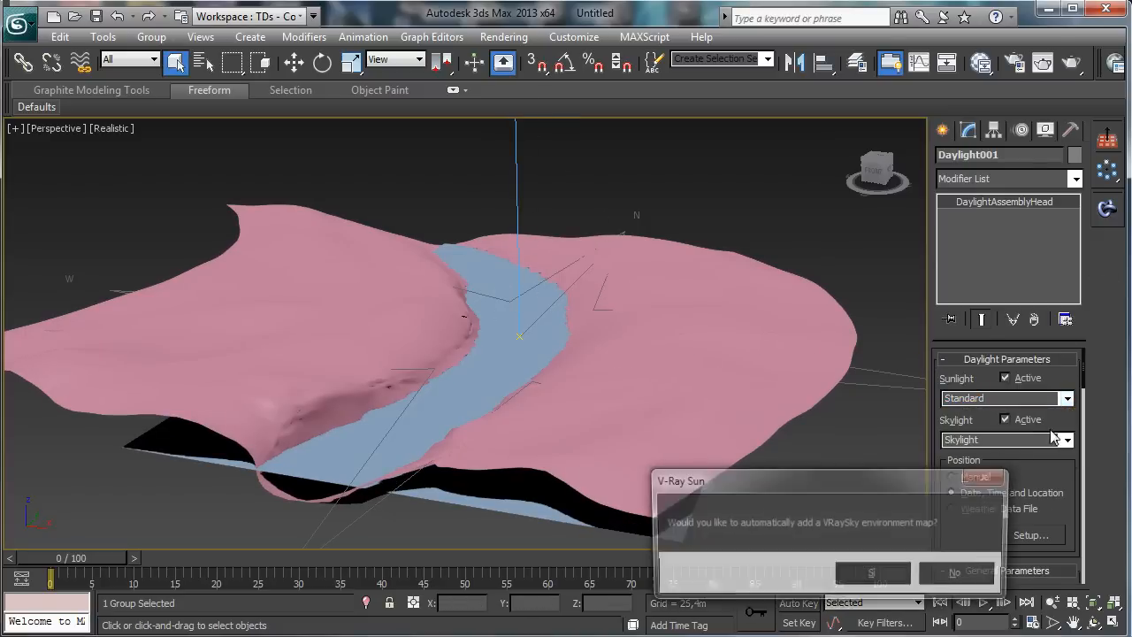
pyautogui.click(882, 576)
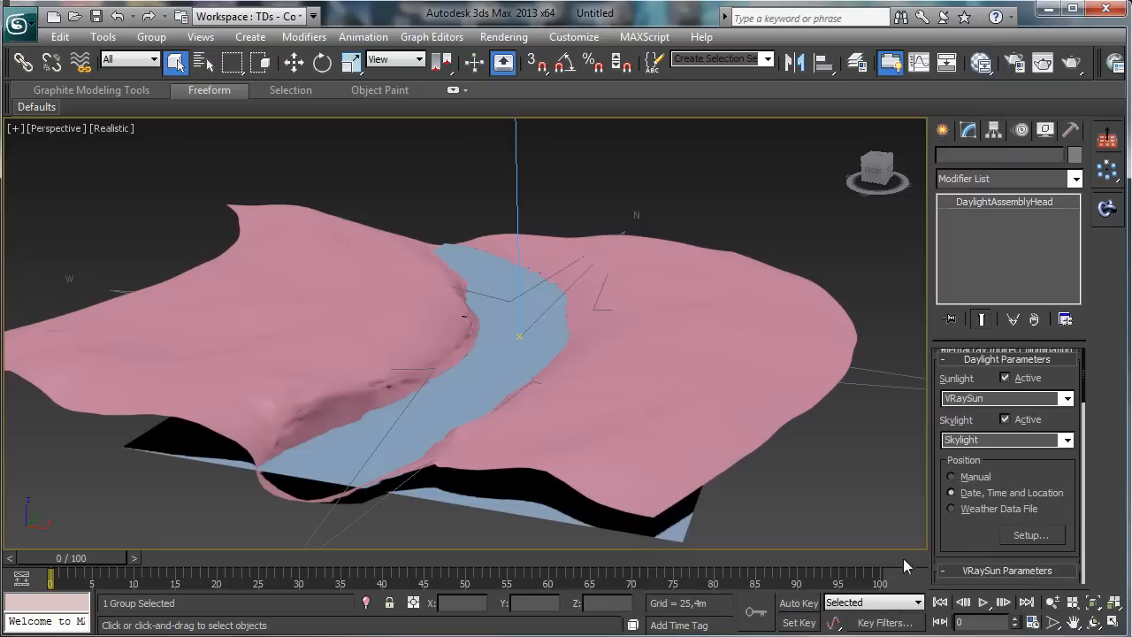
pyautogui.click(1023, 422)
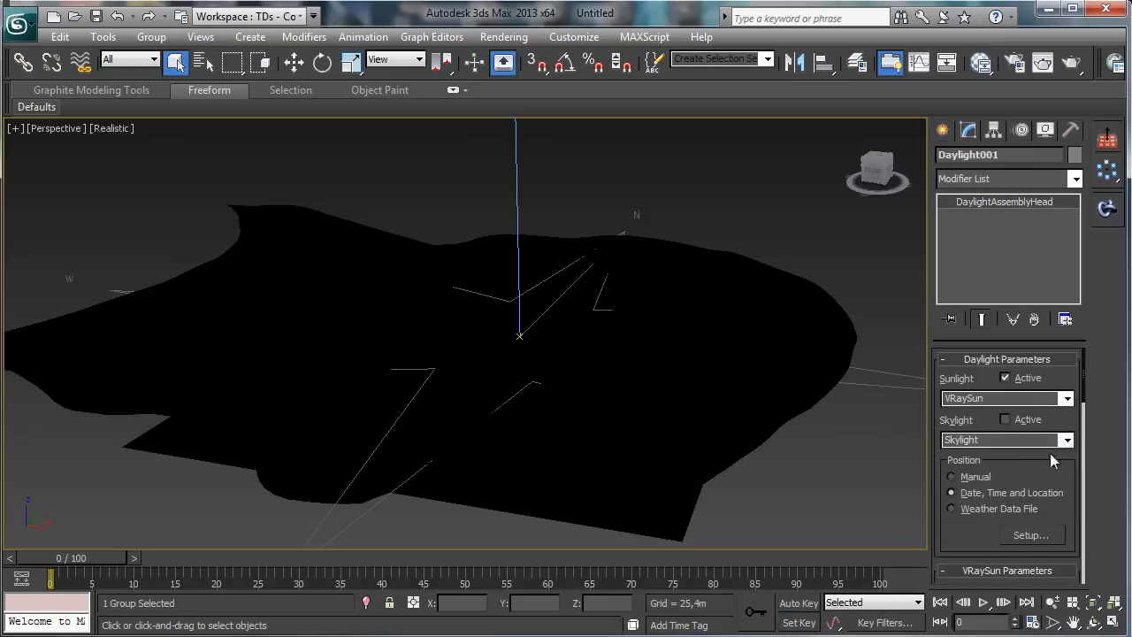
# - Display the perspective view as Shaded and set the daylight system's time to 9 hours
pyautogui.click(124, 128)
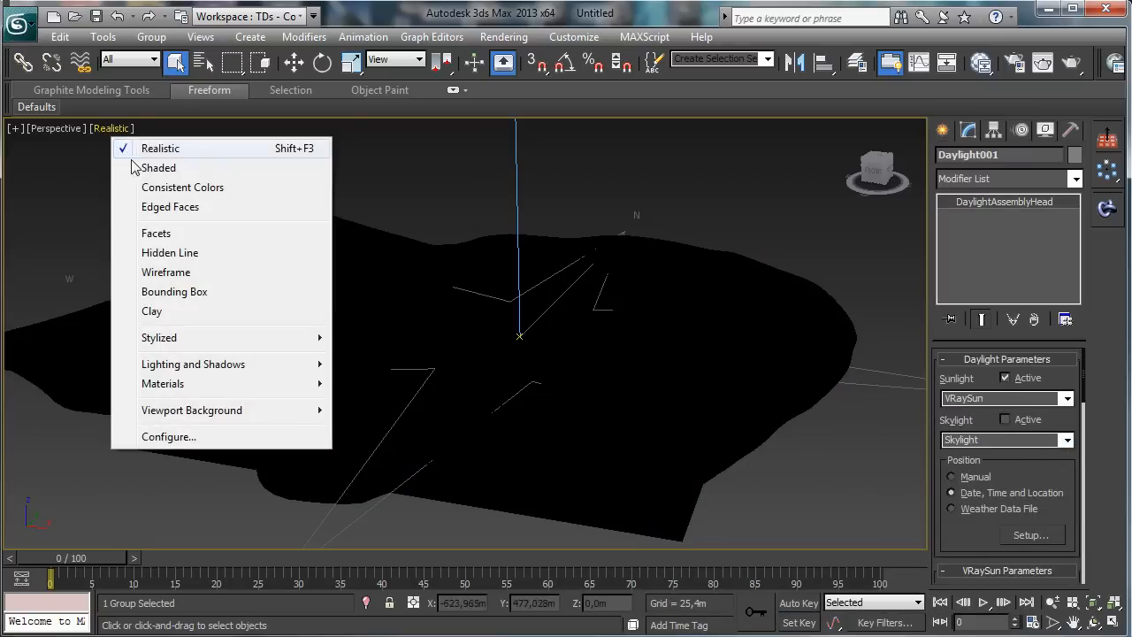
pyautogui.click(198, 172)
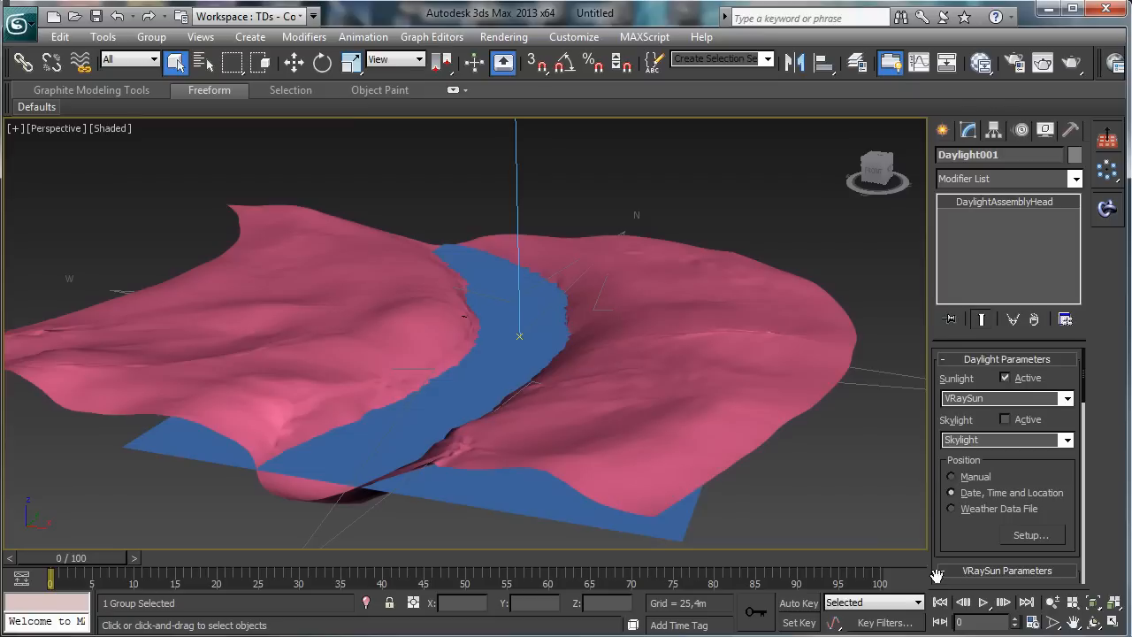
pyautogui.click(1035, 535)
pyautogui.click(980, 400)
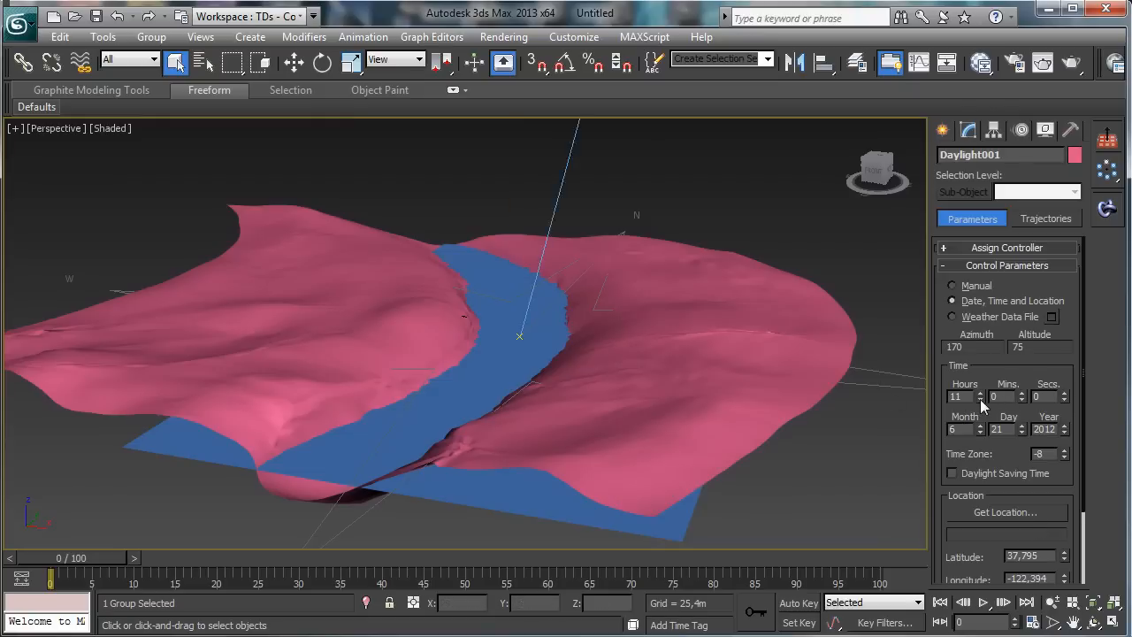
pyautogui.click(981, 401)
pyautogui.click(980, 400)
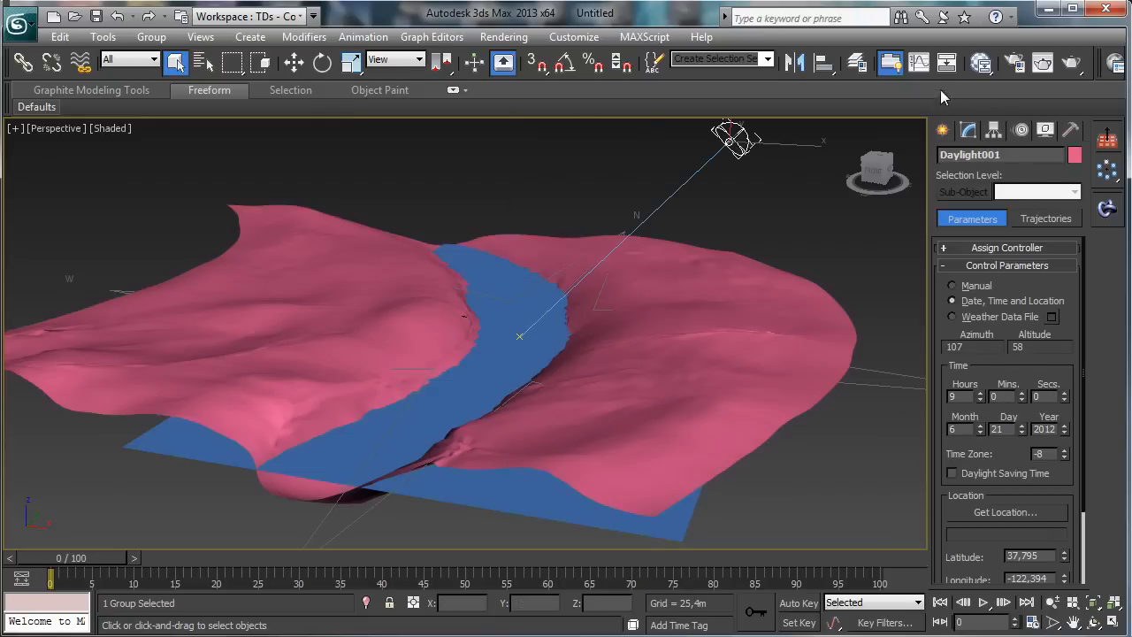
# - Place a targeted VRayPhysicalCamera at the river's front end, aimed up the valley, and show its view in the perspective viewport
pyautogui.click(1053, 602)
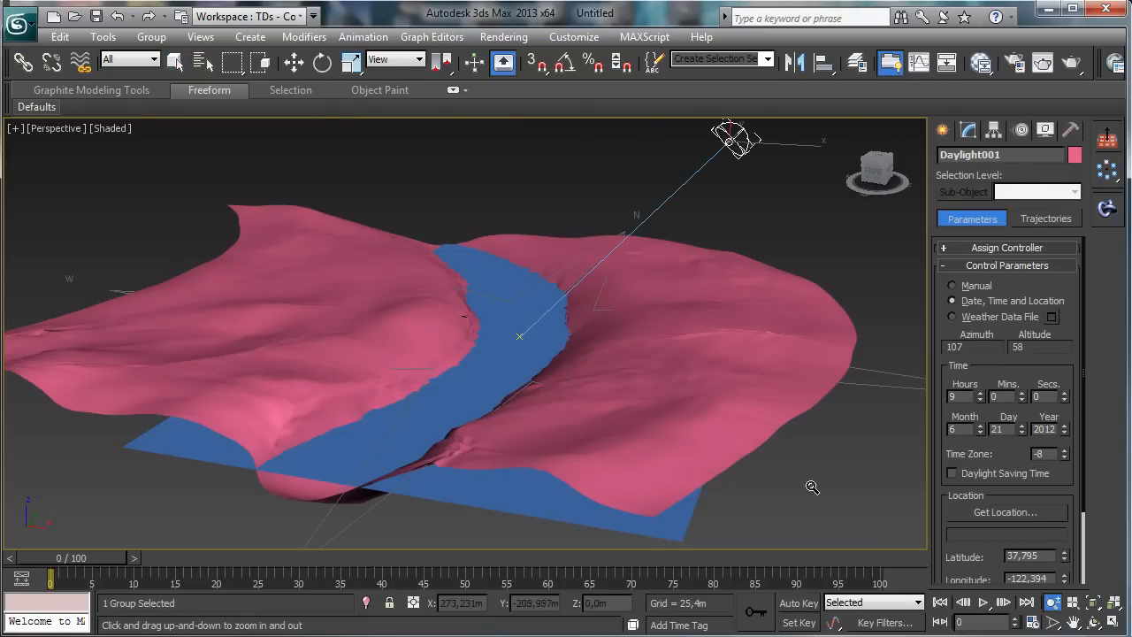
pyautogui.moveTo(812, 486); pyautogui.dragTo(811, 389)
pyautogui.click(942, 130)
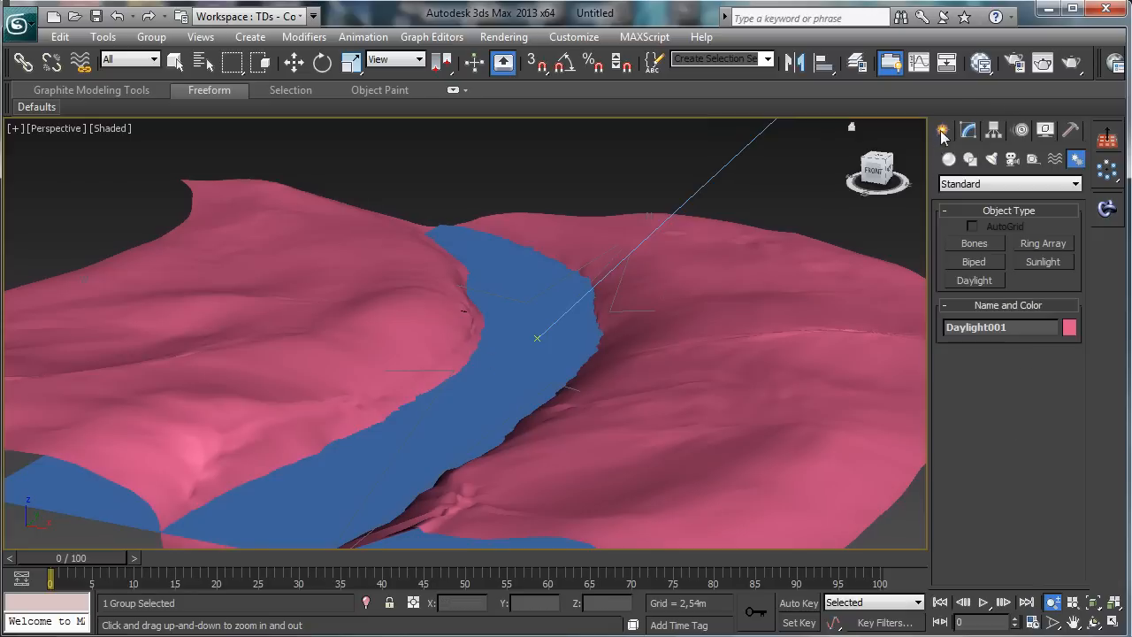
pyautogui.click(1011, 159)
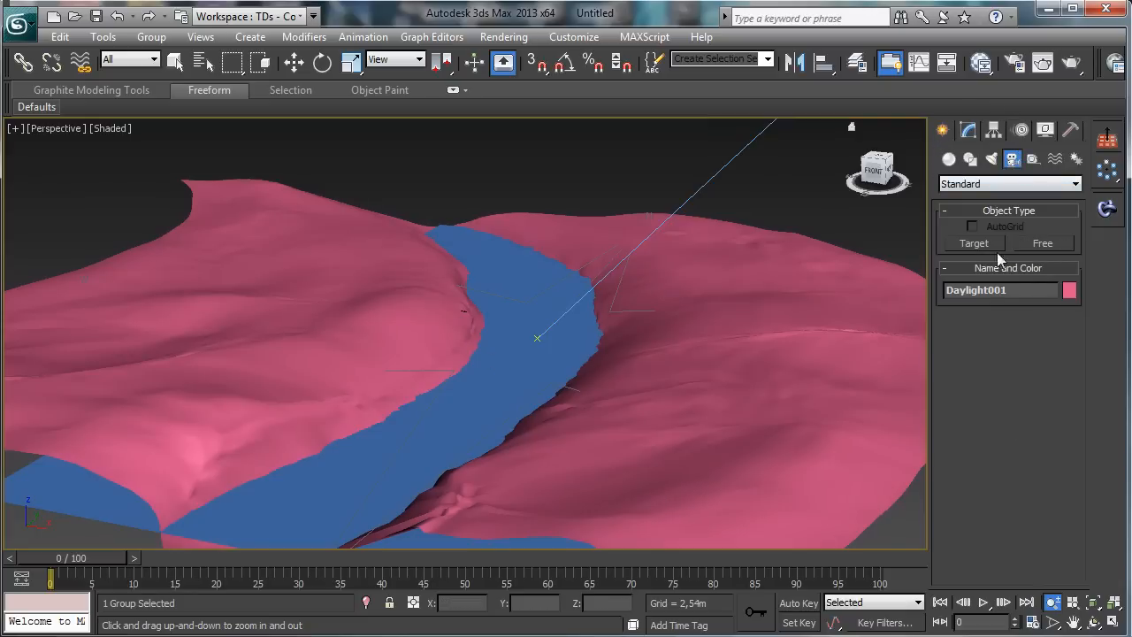
pyautogui.click(1008, 184)
pyautogui.click(988, 204)
pyautogui.click(1043, 244)
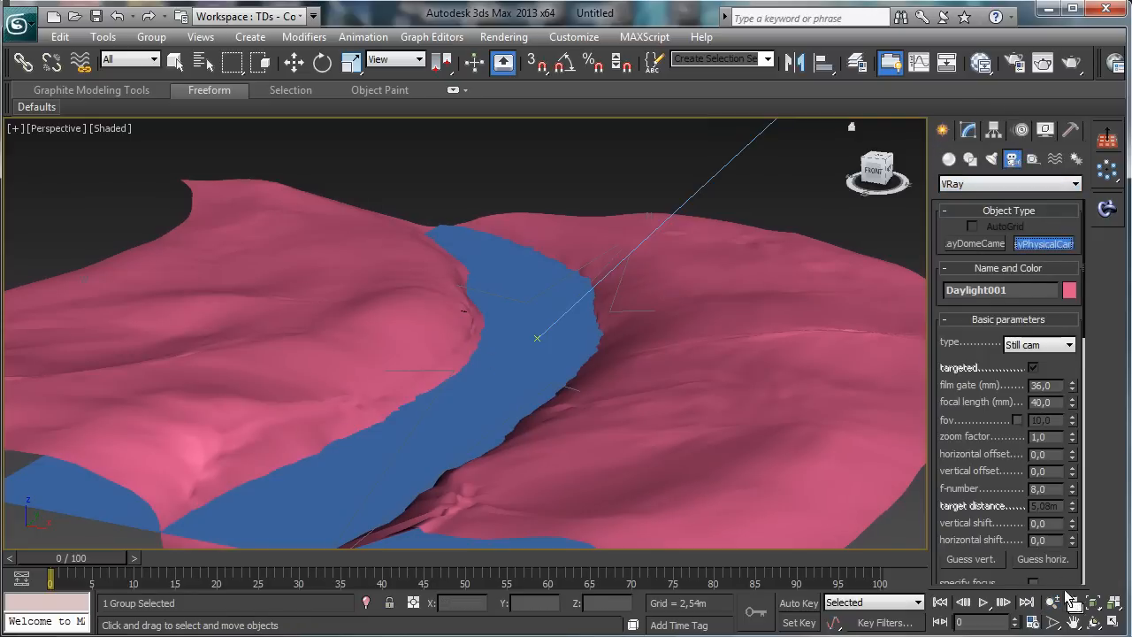
pyautogui.click(1114, 623)
pyautogui.moveTo(234, 307); pyautogui.dragTo(237, 269)
pyautogui.rightClick(543, 406)
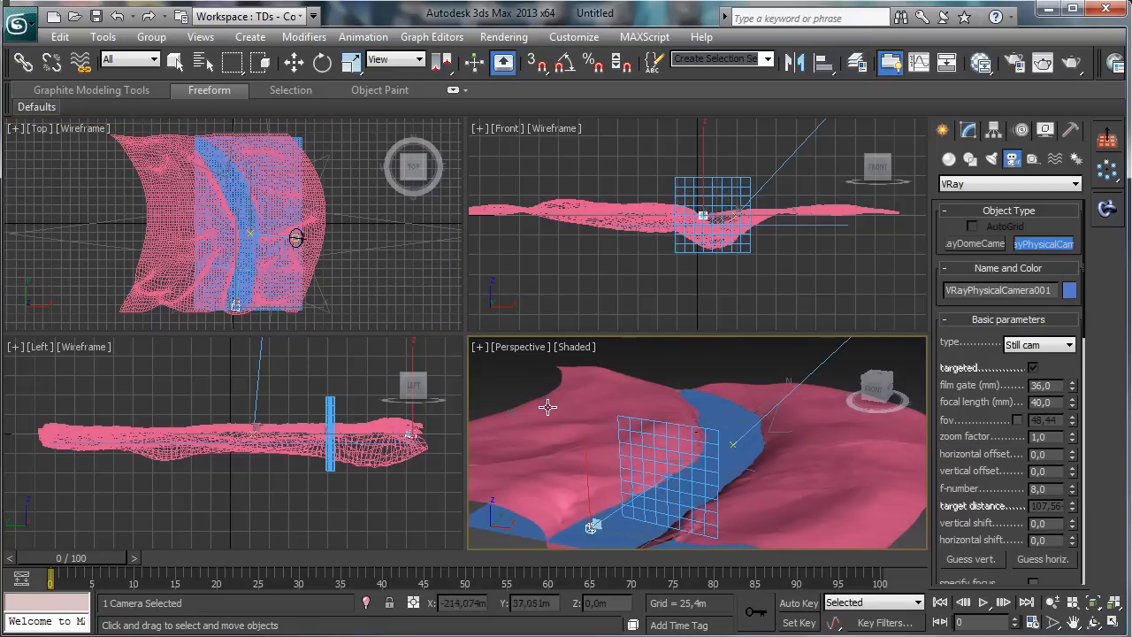
pyautogui.press('c')
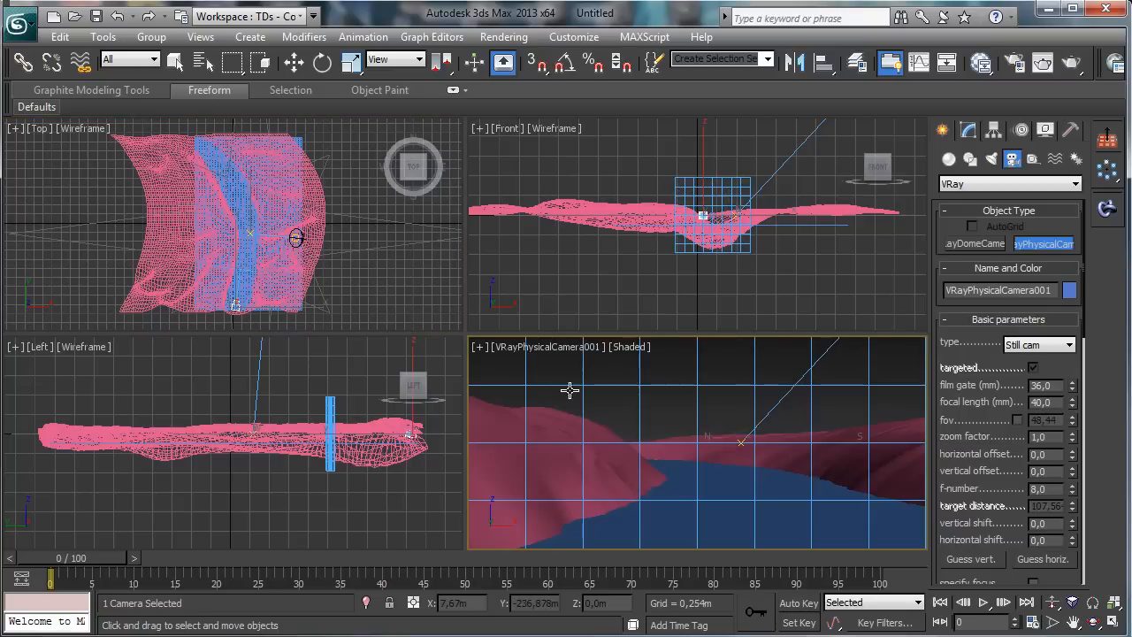
# - Raise the VRay physical camera above the water to a Z height of about 9 m
pyautogui.click(299, 66)
pyautogui.rightClick(388, 449)
pyautogui.moveTo(413, 383)
pyautogui.mouseDown()
pyautogui.moveTo(415, 399)
pyautogui.moveTo(414, 386)
pyautogui.mouseUp()
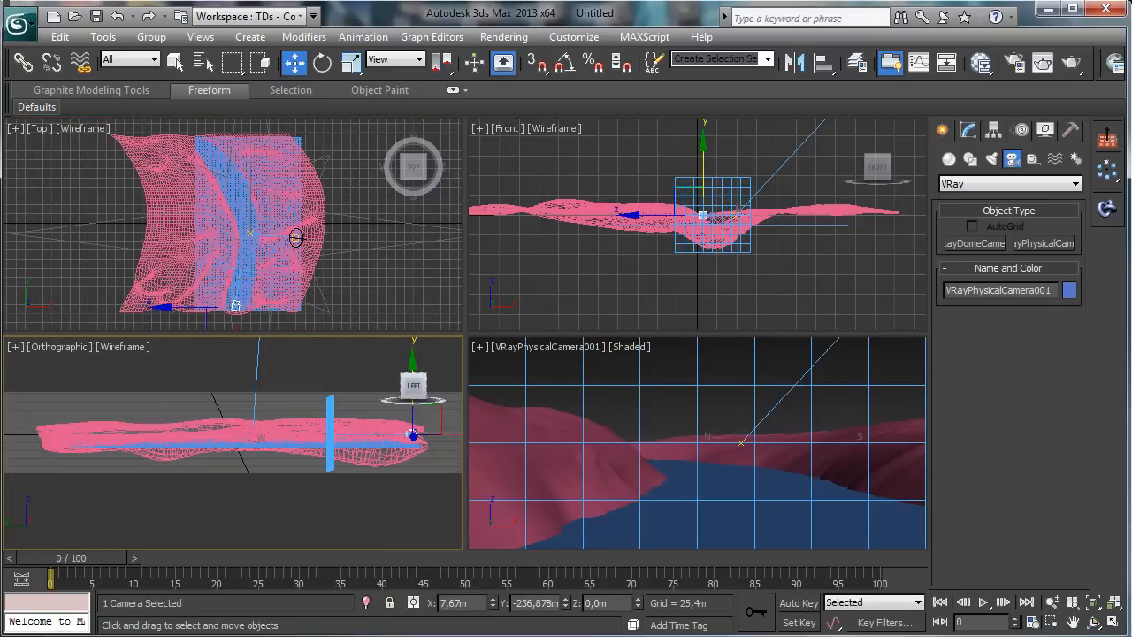
pyautogui.click(387, 347)
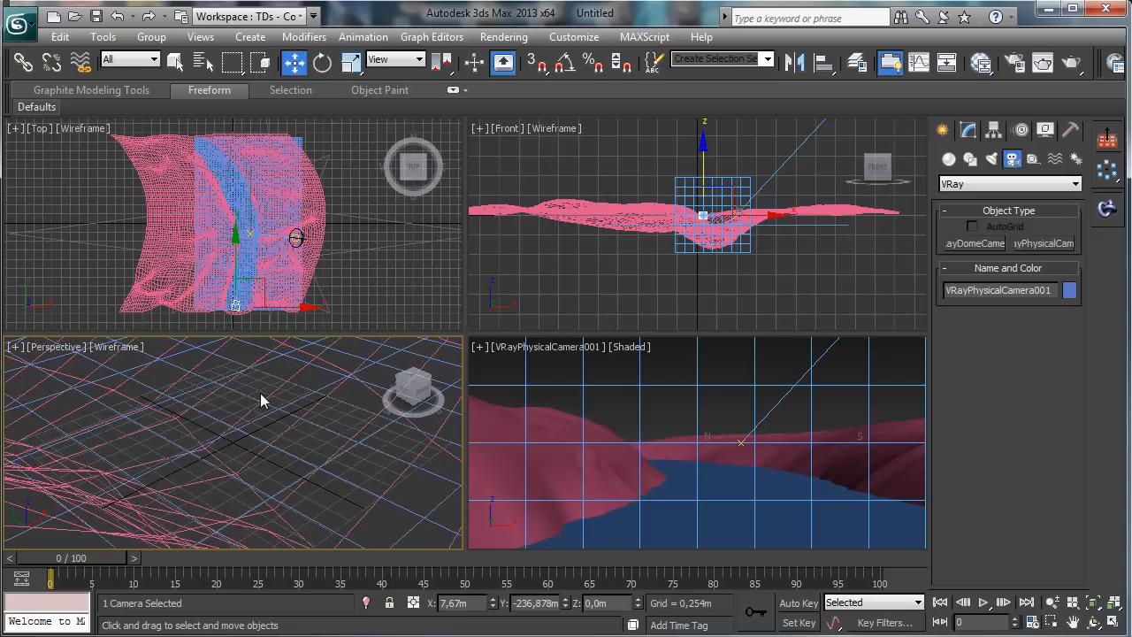
pyautogui.press('l')
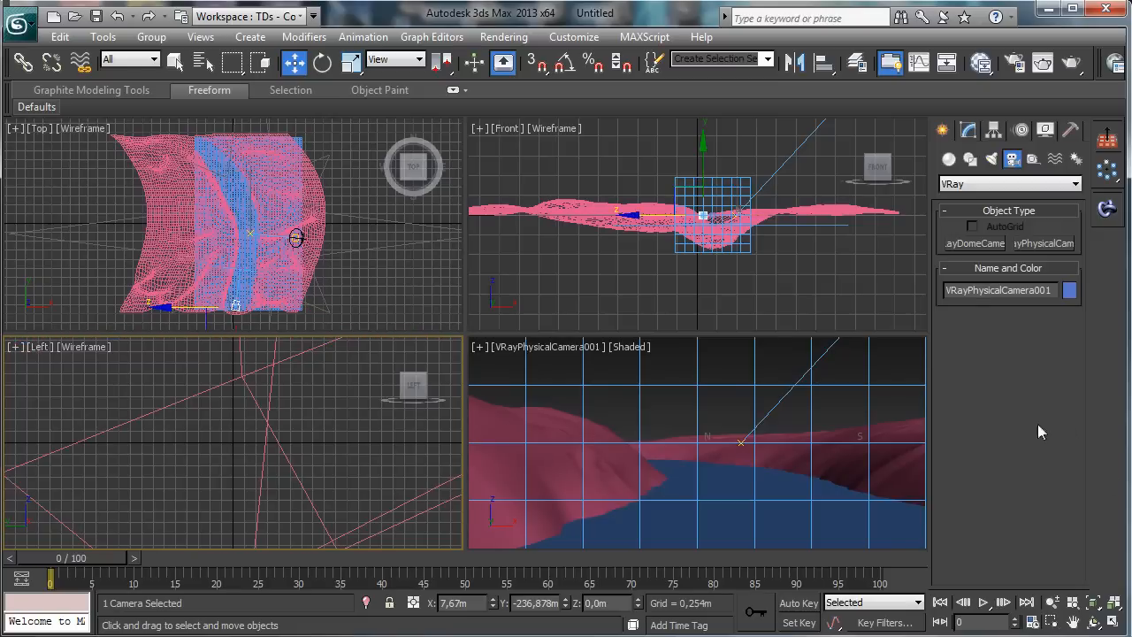
pyautogui.click(1095, 594)
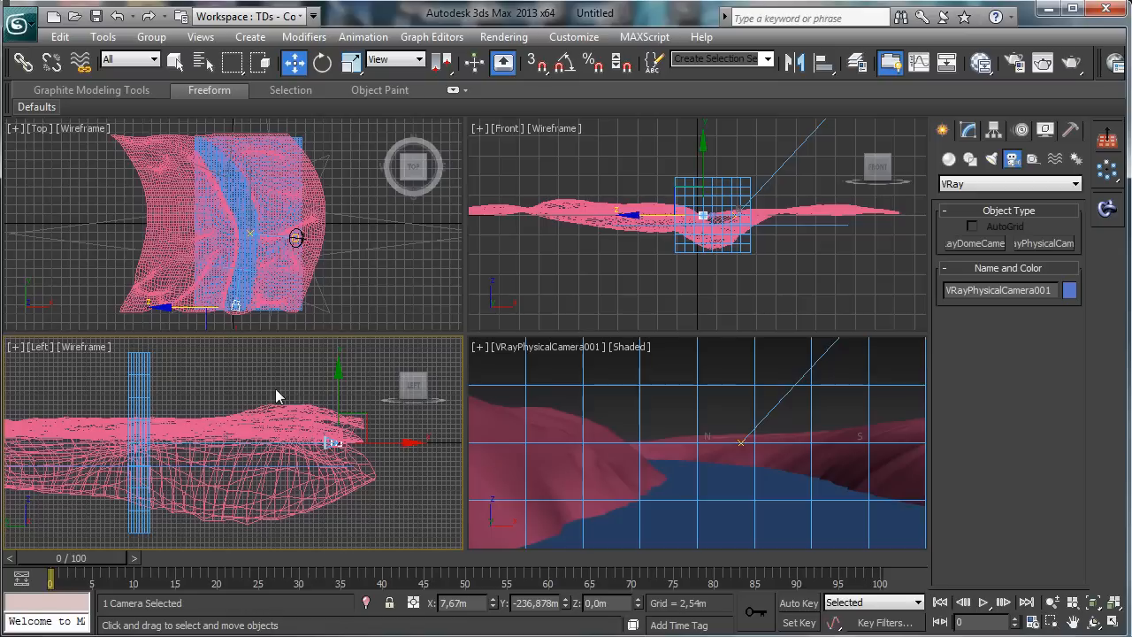
pyautogui.moveTo(335, 377); pyautogui.dragTo(334, 377)
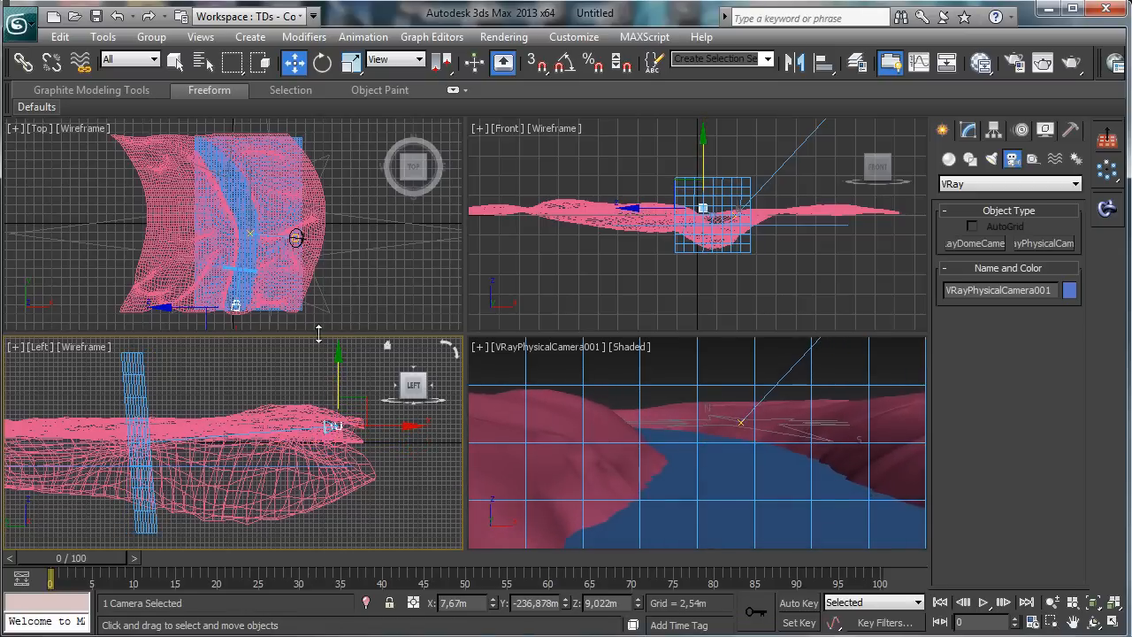
# - Select the VRay camera's target and shift it about 5 m toward positive X to re-aim the river view
pyautogui.click(204, 59)
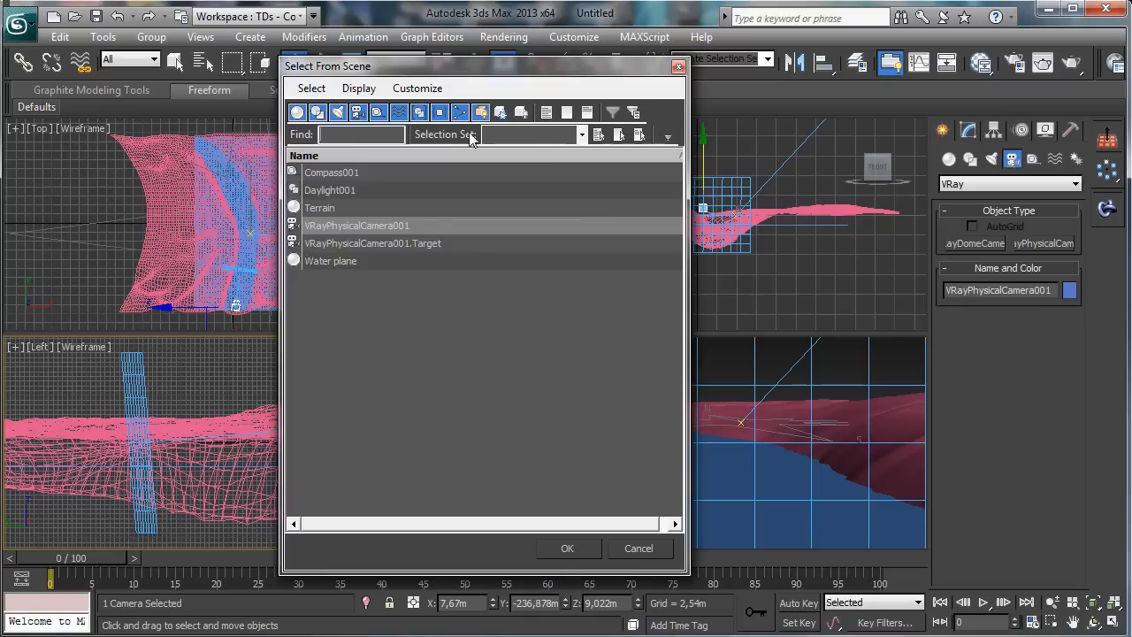
pyautogui.doubleClick(415, 242)
pyautogui.rightClick(294, 232)
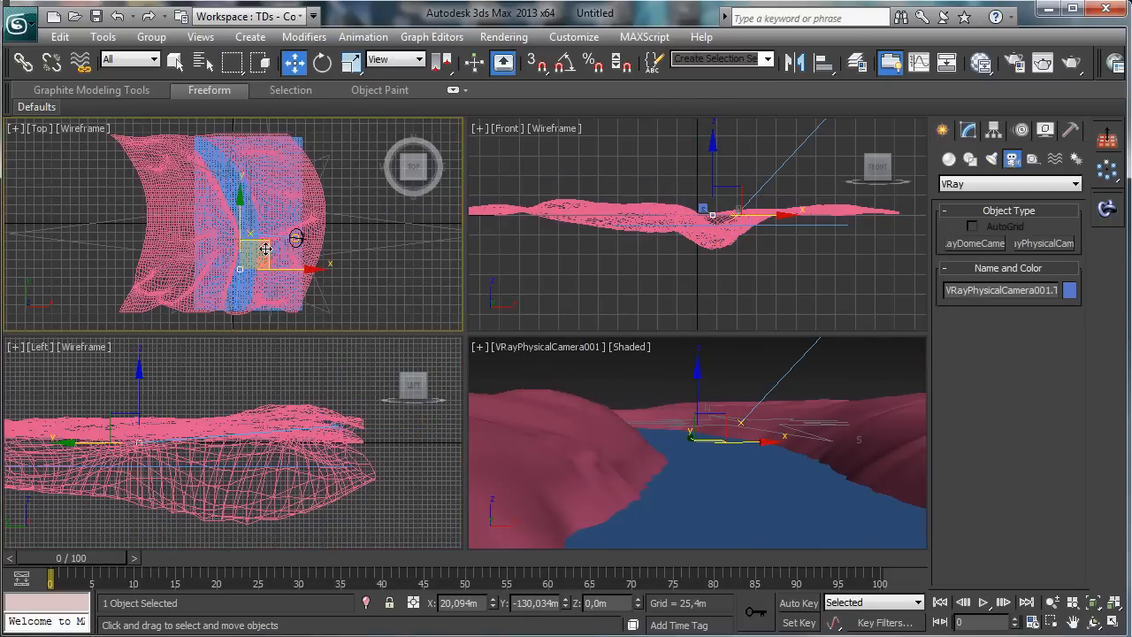
pyautogui.moveTo(266, 250); pyautogui.dragTo(290, 264)
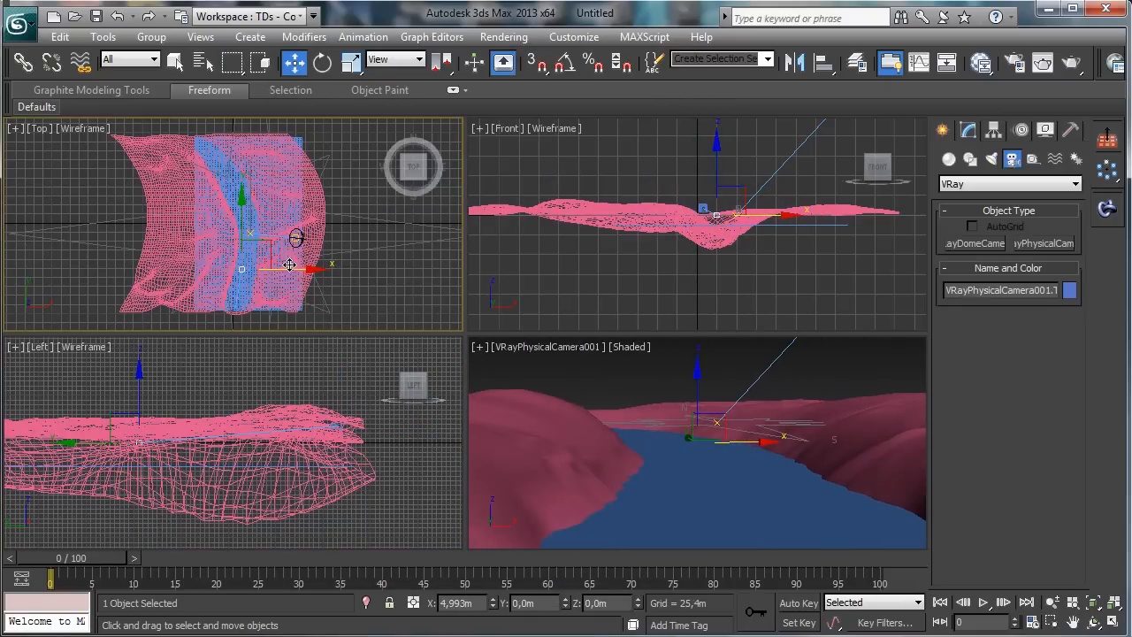
pyautogui.rightClick(598, 379)
pyautogui.click(1072, 601)
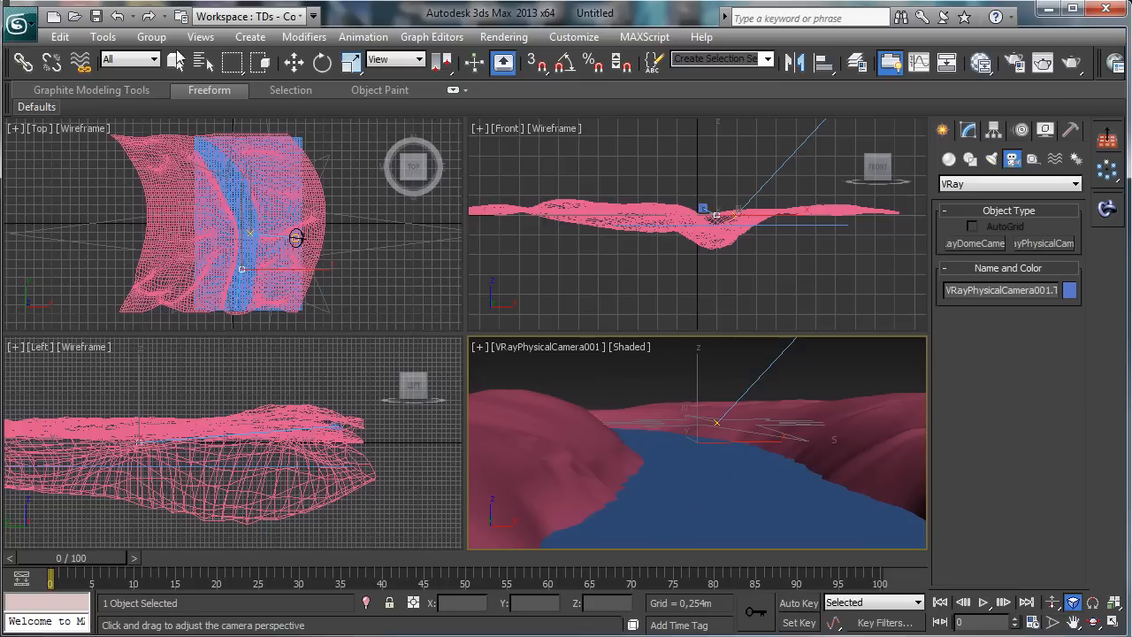
# - Set the VRay physical camera's film gate to 54 mm and its focal length to about 40 mm
pyautogui.click(176, 60)
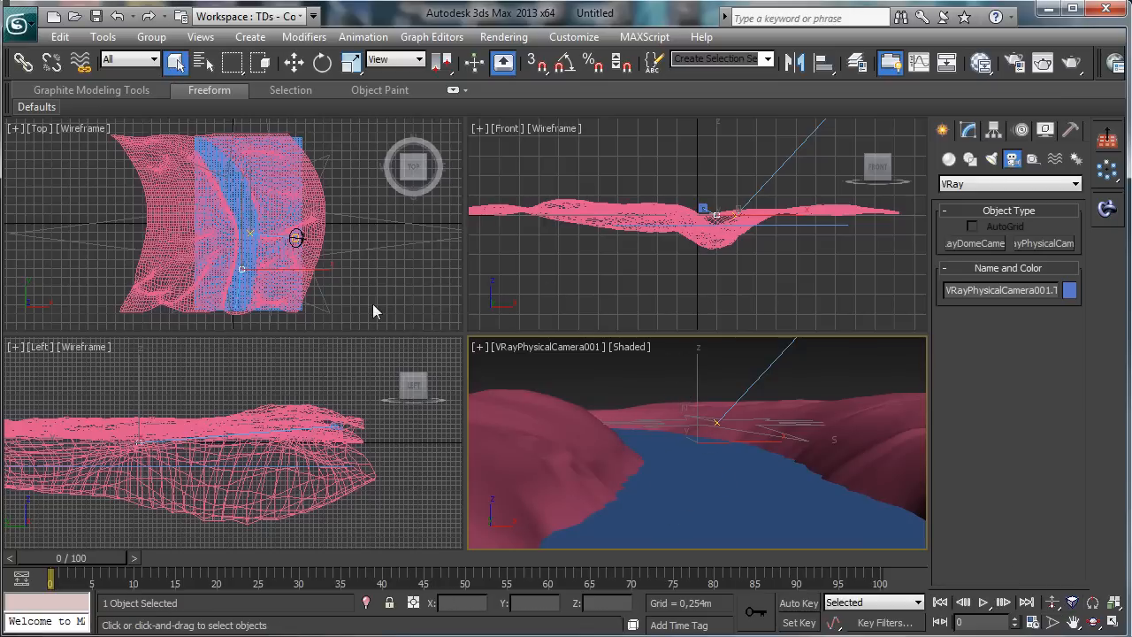
pyautogui.click(704, 207)
pyautogui.click(968, 130)
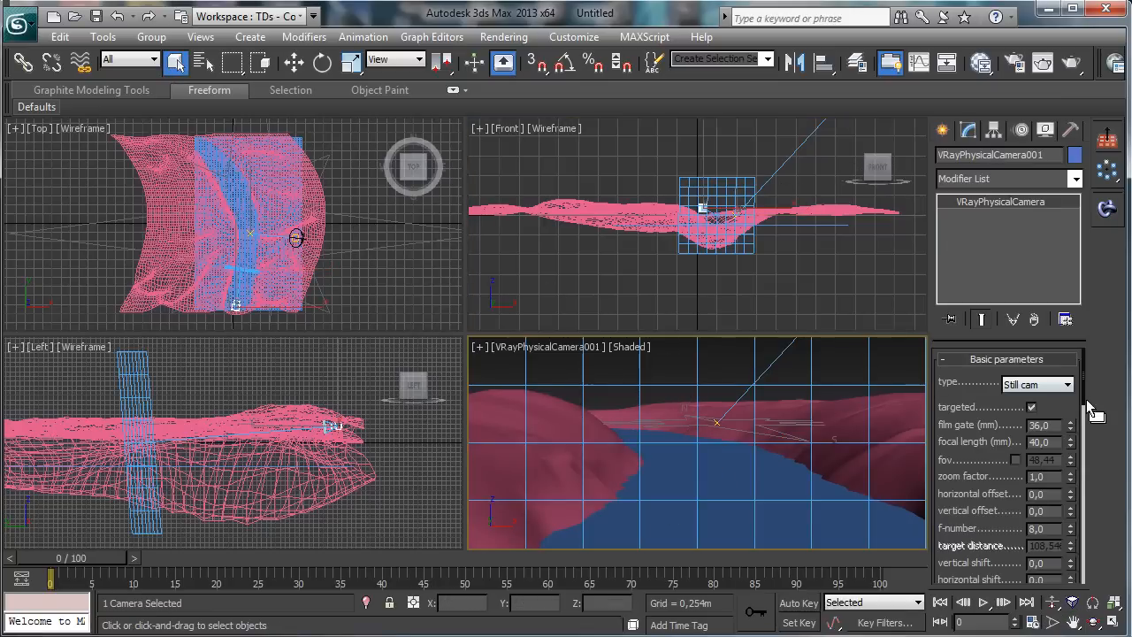
pyautogui.moveTo(1069, 426); pyautogui.dragTo(1056, 379)
pyautogui.moveTo(1069, 442); pyautogui.dragTo(1067, 442)
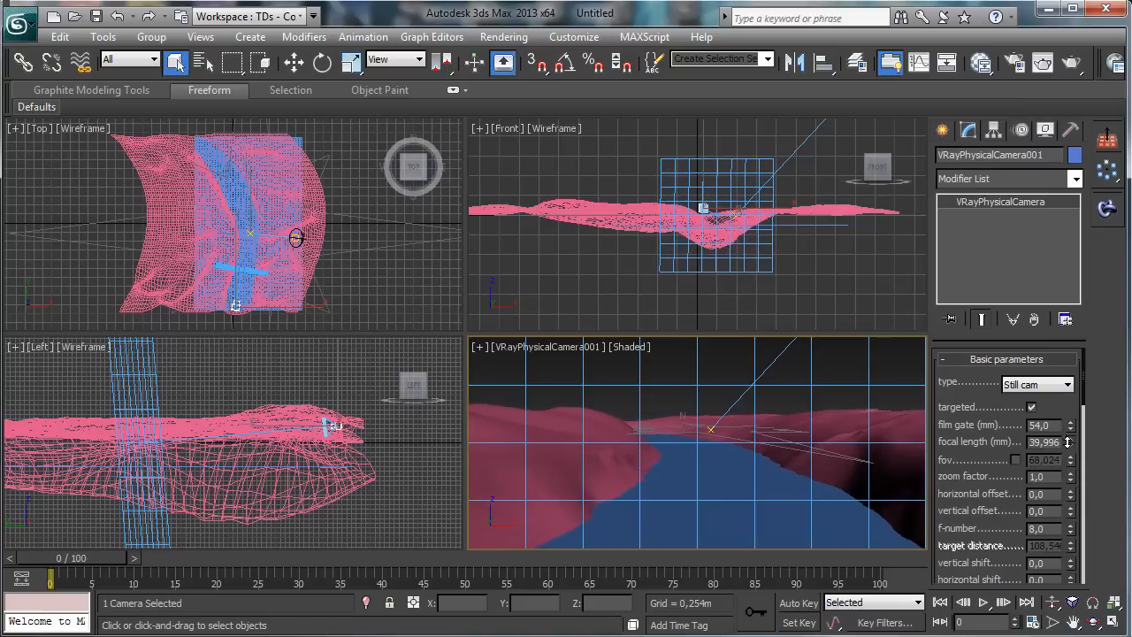
pyautogui.moveTo(965, 403); pyautogui.dragTo(935, 235)
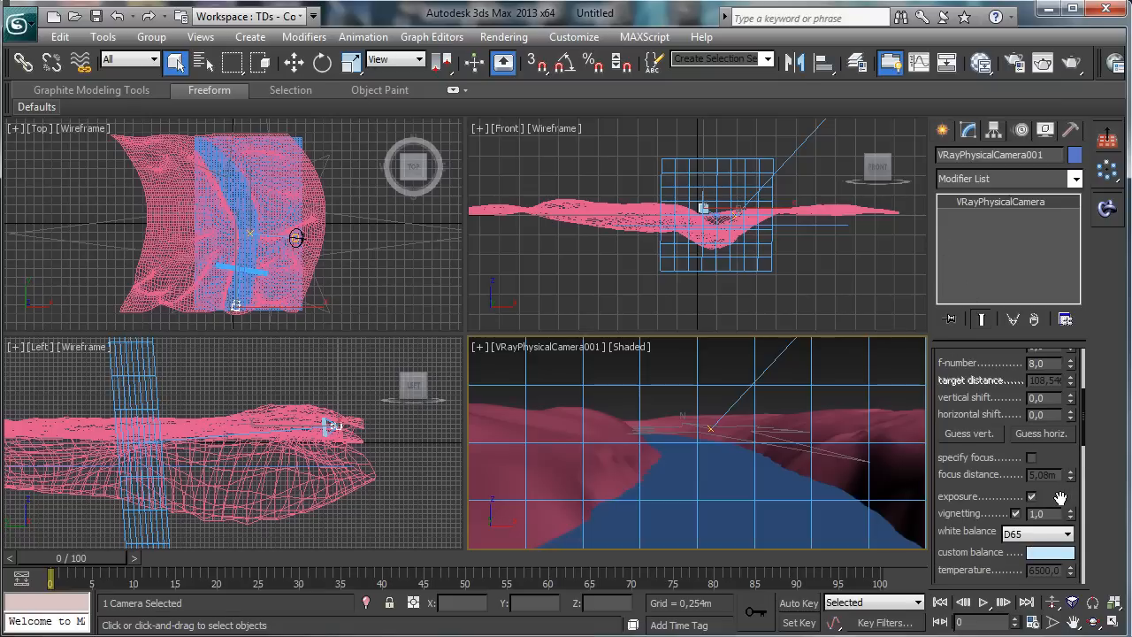
pyautogui.moveTo(1066, 497); pyautogui.dragTo(1061, 417)
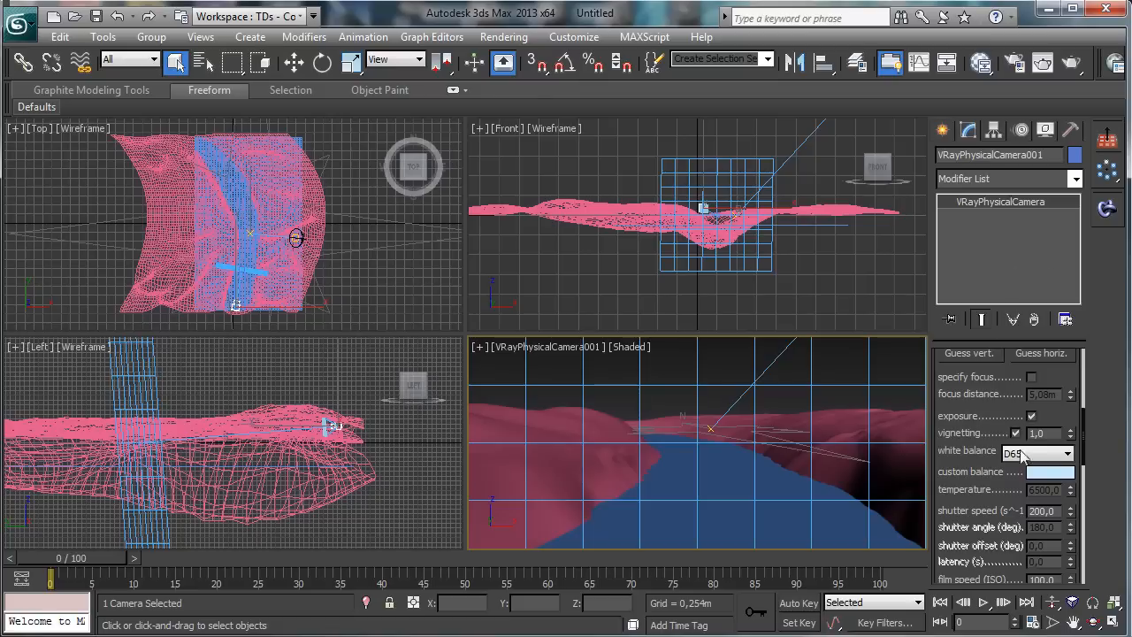
pyautogui.moveTo(982, 500); pyautogui.dragTo(956, 424)
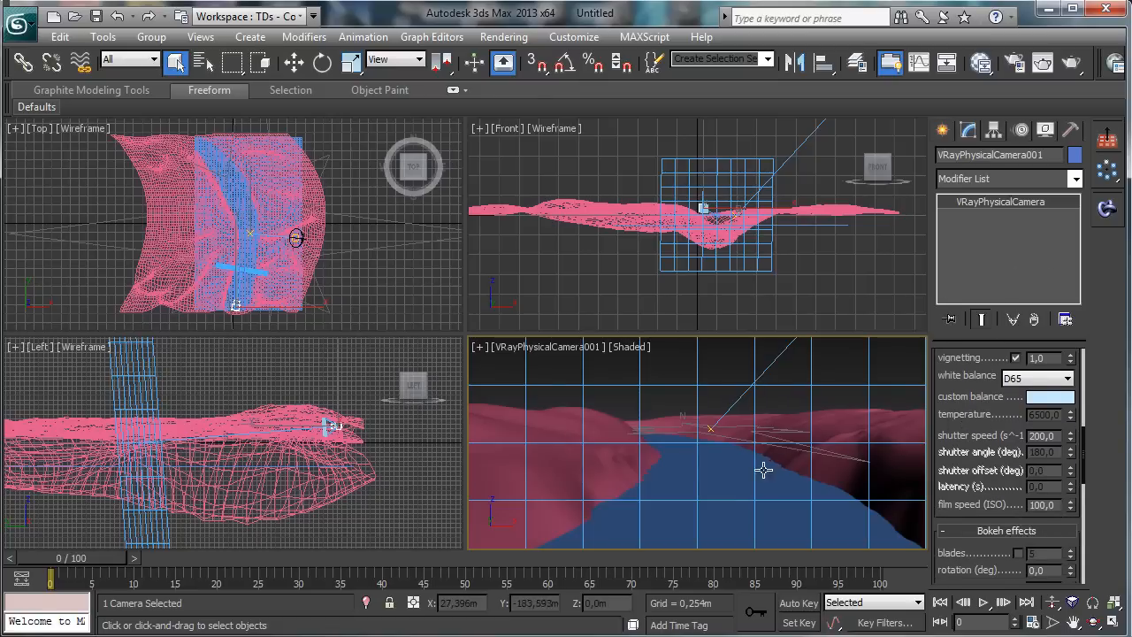
# - Start saving the scene as a new file
pyautogui.click(20, 24)
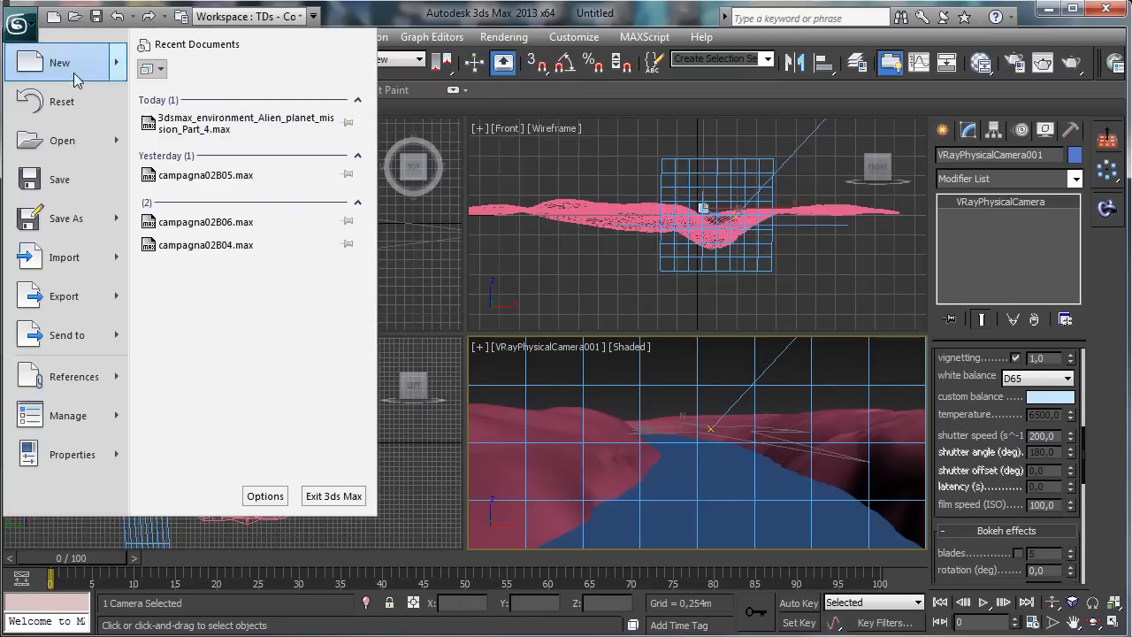
pyautogui.click(89, 218)
pyautogui.click(172, 73)
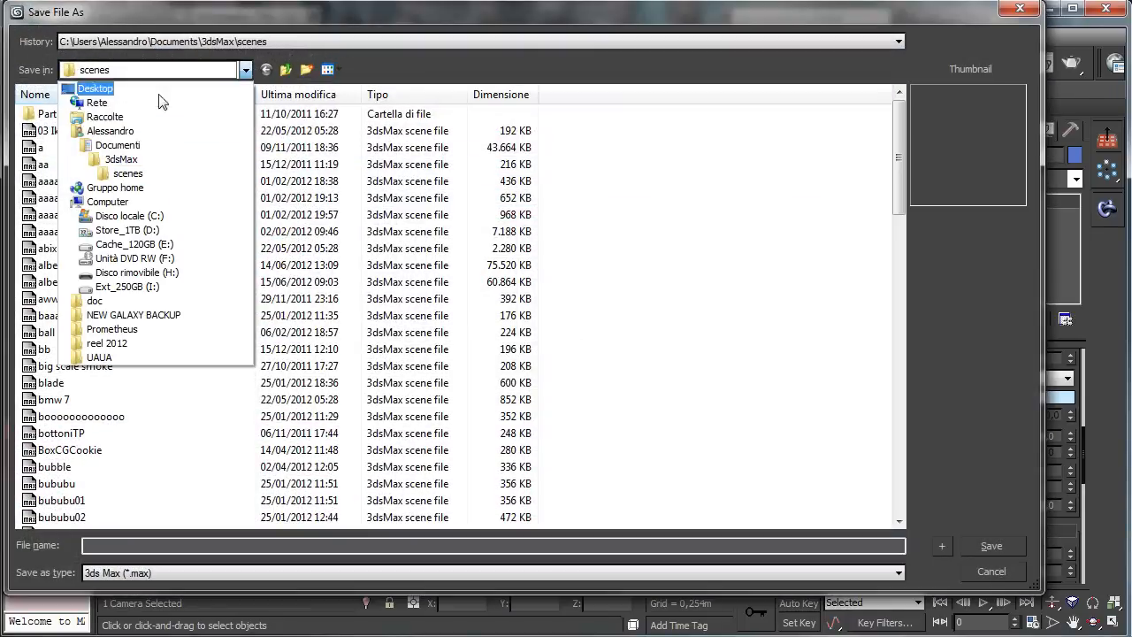
pyautogui.click(124, 215)
pyautogui.doubleClick(95, 163)
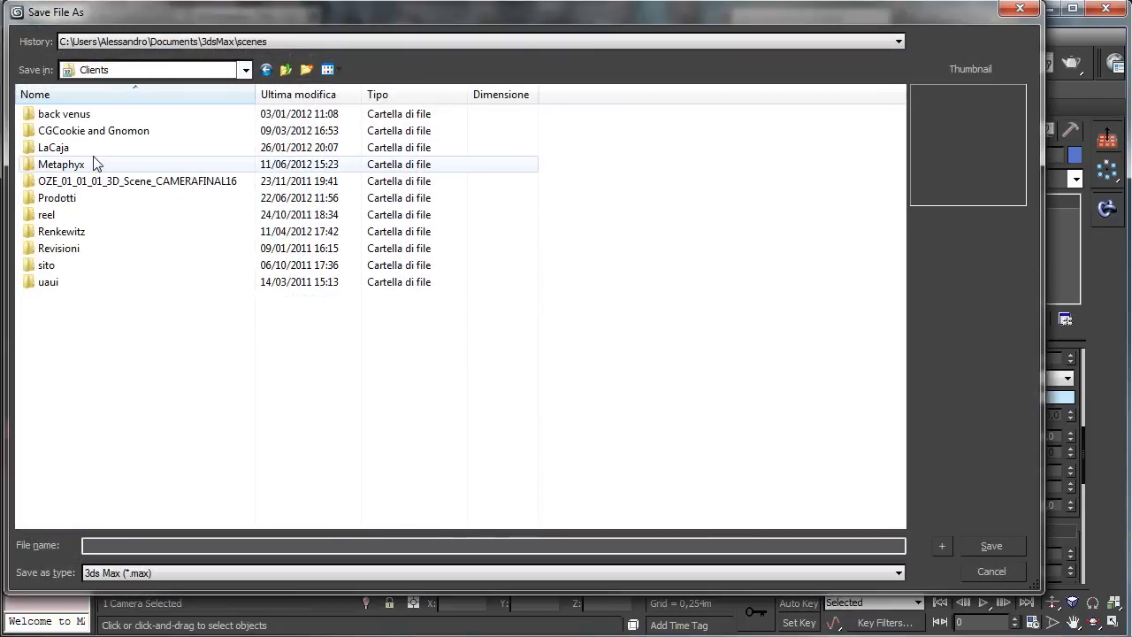
pyautogui.doubleClick(95, 164)
# - Set the save location to the 2011 MAXCookie folder under Tutorials in the Dropbox folder of drive D
pyautogui.click(172, 70)
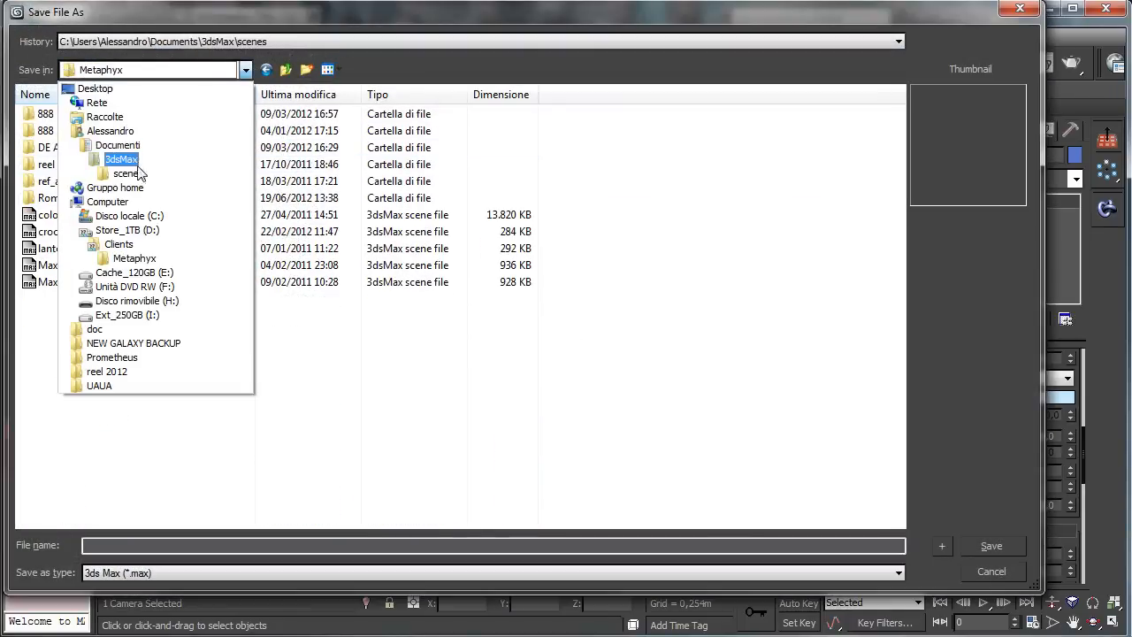
pyautogui.click(126, 230)
pyautogui.doubleClick(76, 197)
pyautogui.doubleClick(77, 115)
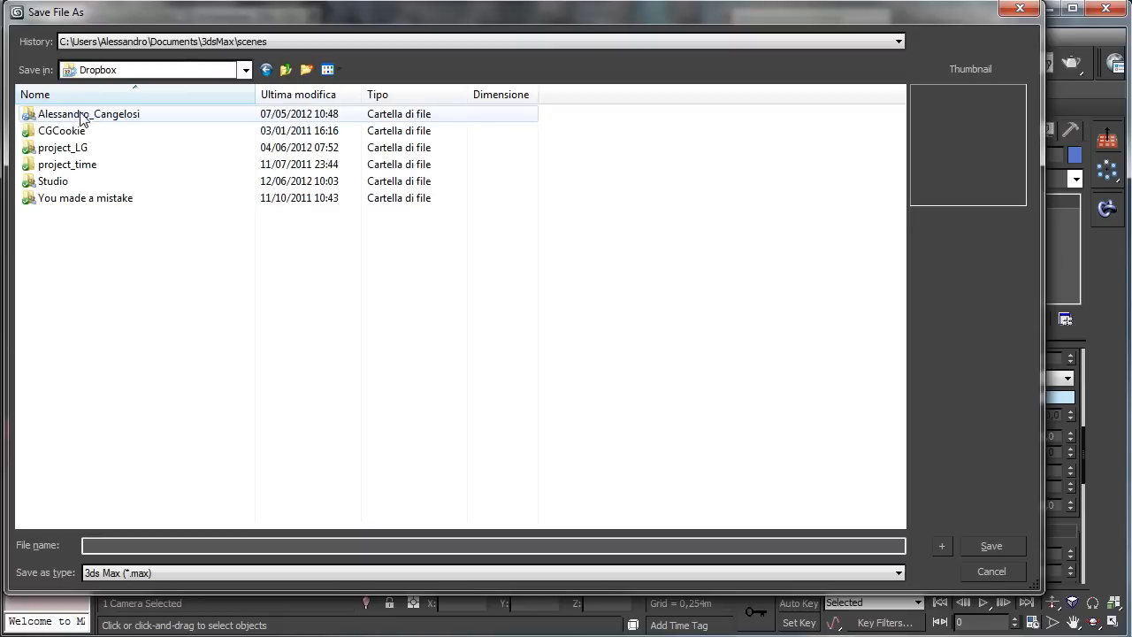
pyautogui.doubleClick(79, 115)
pyautogui.doubleClick(80, 165)
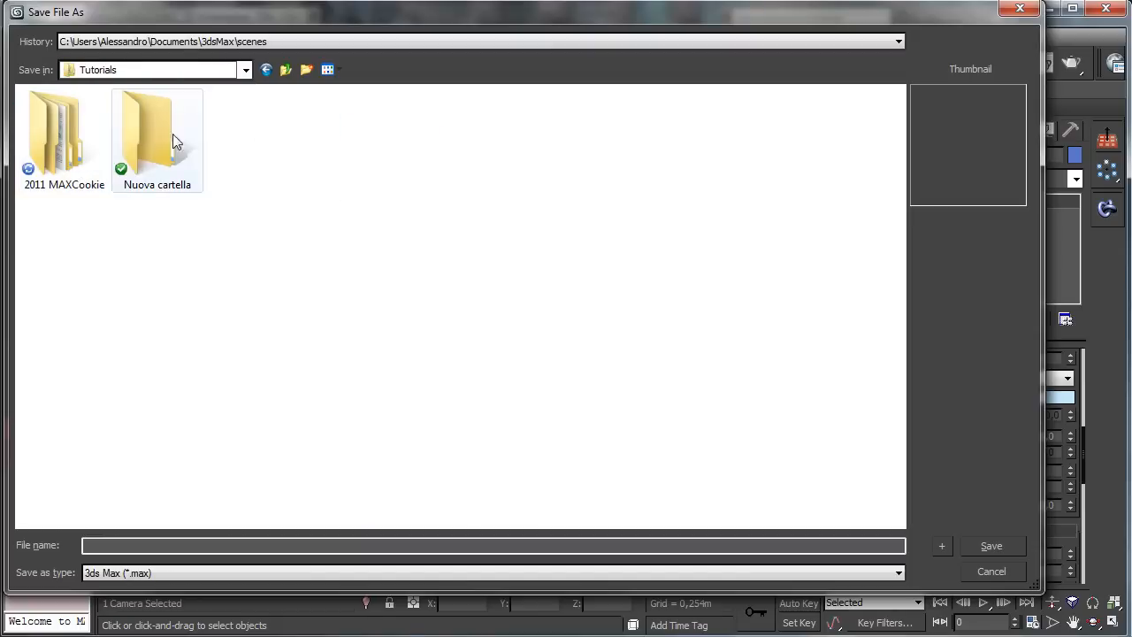
pyautogui.doubleClick(76, 139)
# - Create a new folder named 3dsmax_environment_Natural_environment_with_plants inside the 2011 MAXCookie folder
pyautogui.click(306, 69)
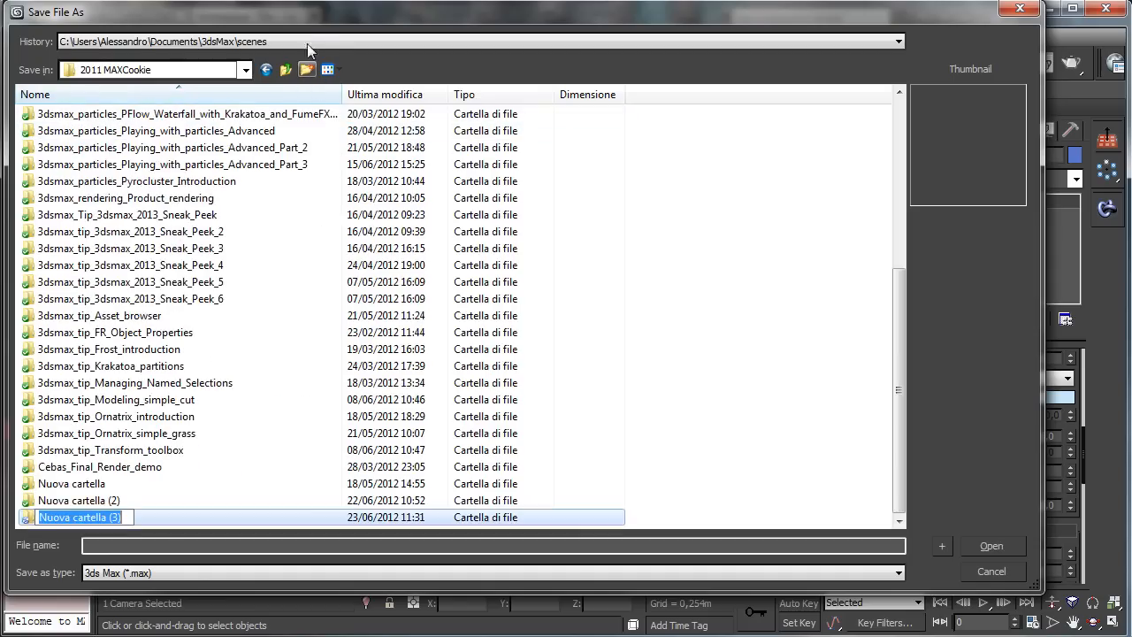
pyautogui.write('3dsmax_')
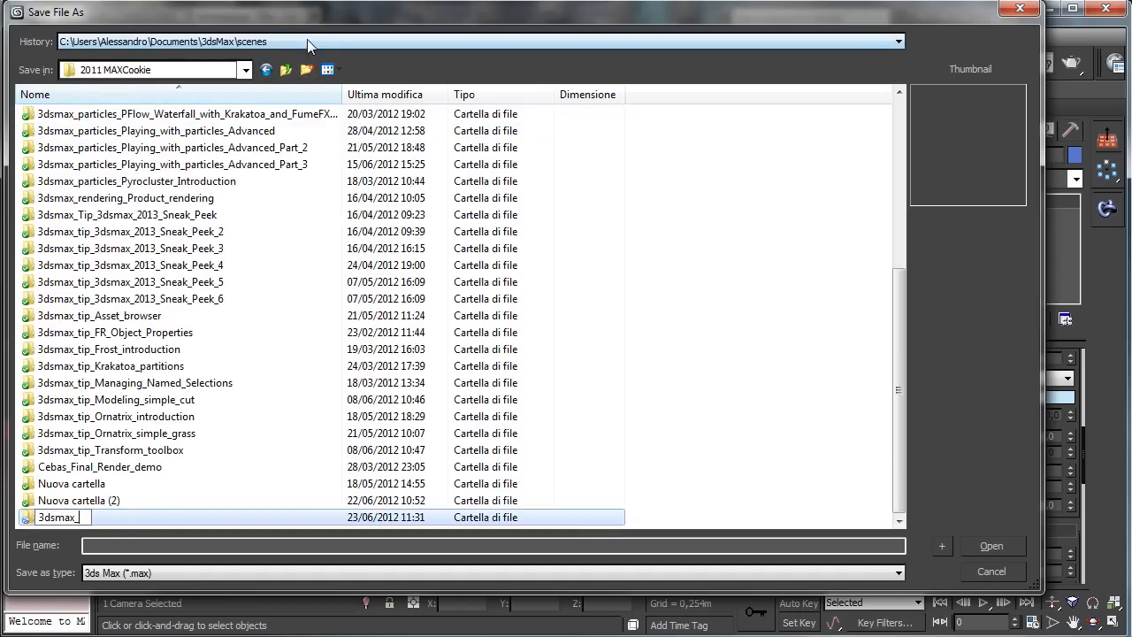
pyautogui.write('environm')
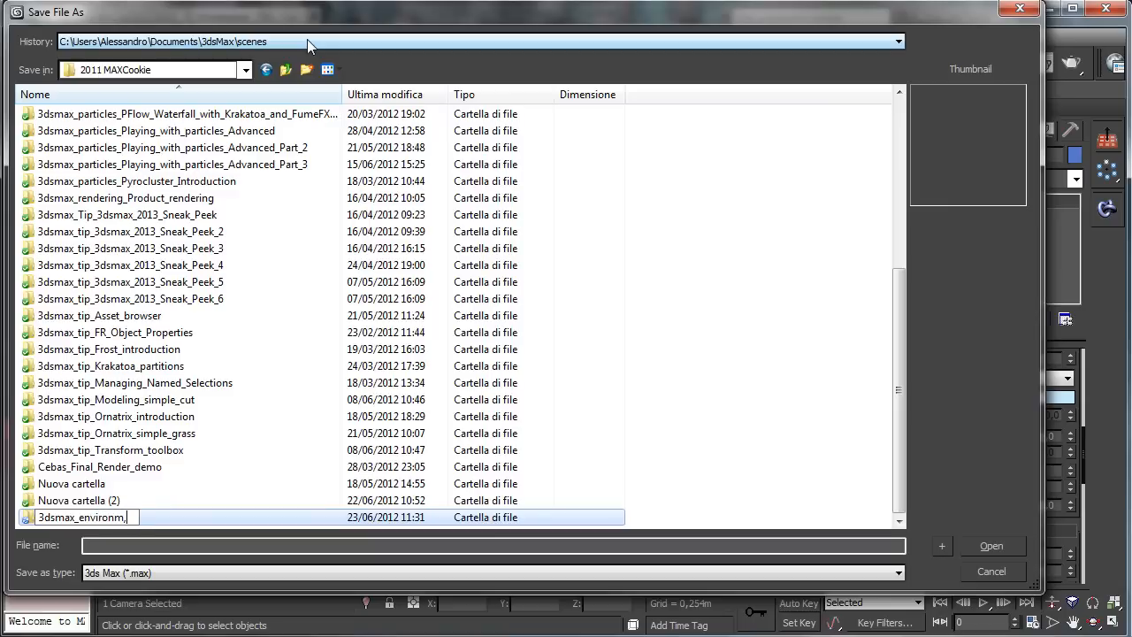
pyautogui.write('ent_Natural')
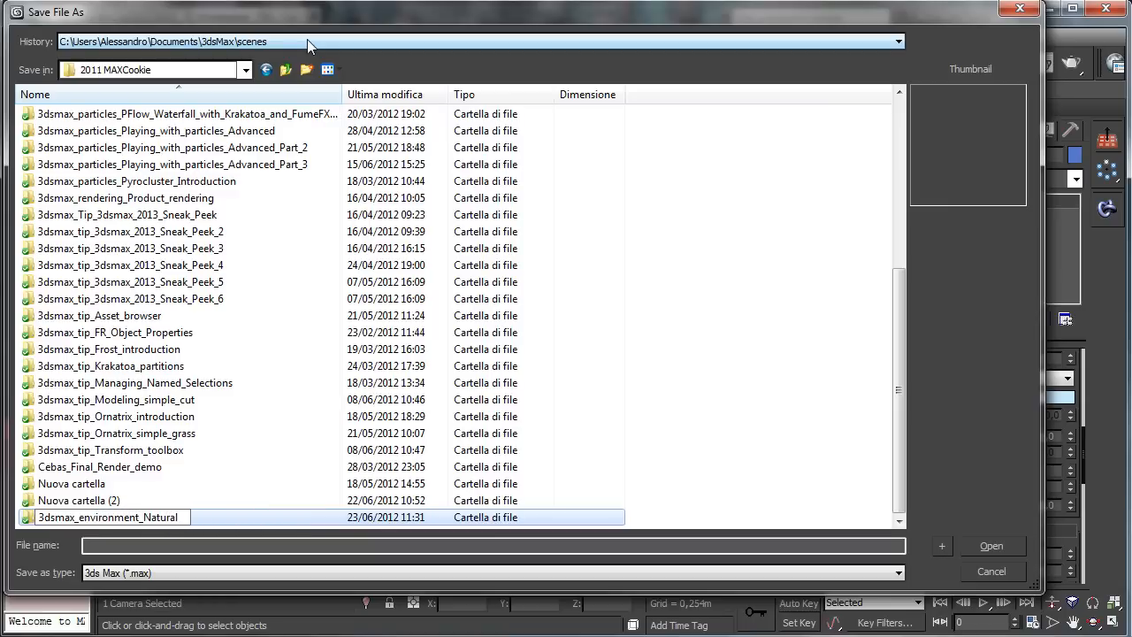
pyautogui.write('_environment_')
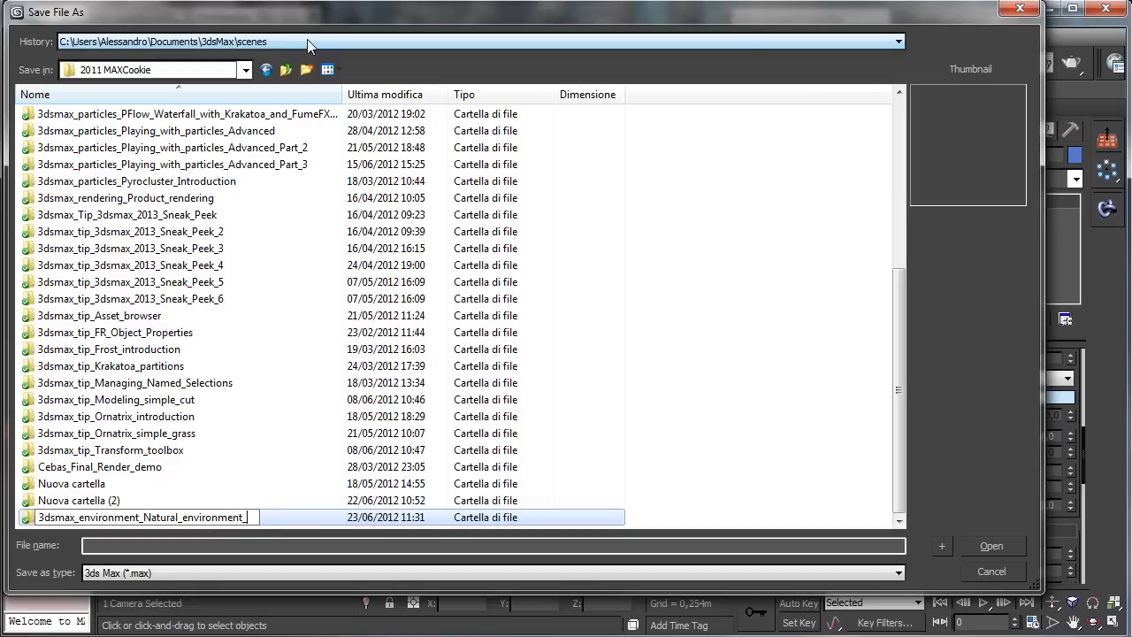
pyautogui.write('with_plants')
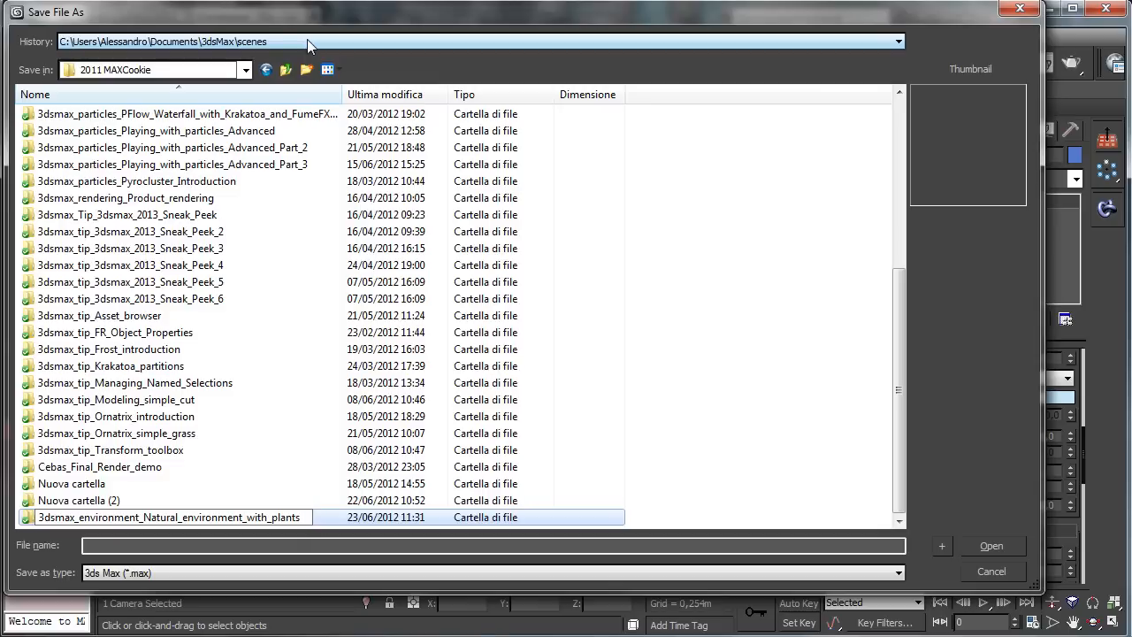
# - Copy the new folder's full name, confirm the name, and open the folder as the save location
pyautogui.hotkey('shift', 'Left')
pyautogui.hotkey('shift', 'Left')
pyautogui.hotkey('shift', 'Left')
pyautogui.hotkey('shift', 'Left')
pyautogui.hotkey('shift', 'Left')
pyautogui.hotkey('shift', 'Left')
pyautogui.hotkey('shift', 'Left')
pyautogui.hotkey('shift', 'Left')
pyautogui.hotkey('shift', 'Left')
pyautogui.hotkey('shift', 'Left')
pyautogui.hotkey('shift', 'Left')
pyautogui.hotkey('shift', 'Left')
pyautogui.hotkey('shift', 'Left')
pyautogui.hotkey('shift', 'Left')
pyautogui.hotkey('shift', 'Left')
pyautogui.hotkey('shift', 'Left')
pyautogui.hotkey('shift', 'Left')
pyautogui.hotkey('shift', 'Left')
pyautogui.hotkey('shift', 'Left')
pyautogui.hotkey('shift', 'Left')
pyautogui.hotkey('ctrl', 'c')
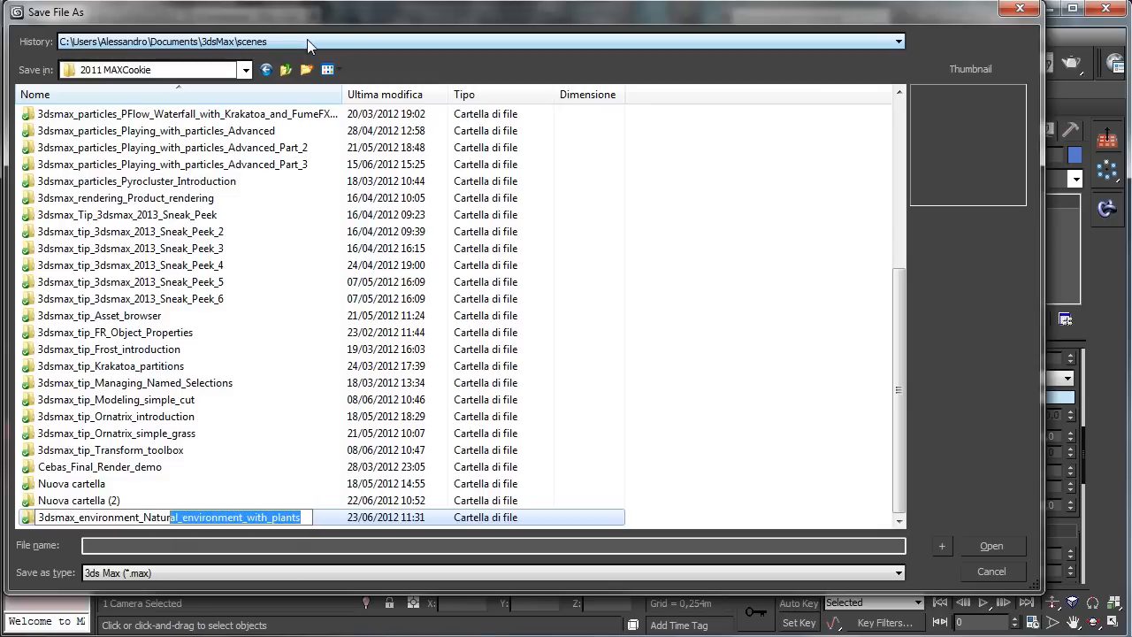
pyautogui.press('Left')
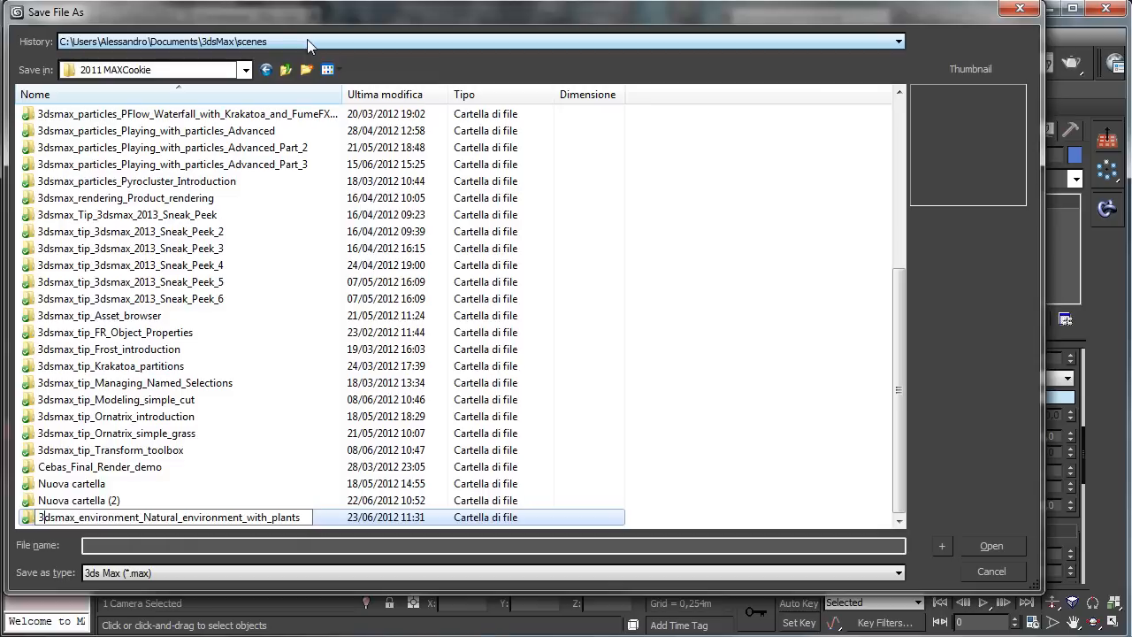
pyautogui.moveTo(81, 518); pyautogui.dragTo(75, 518)
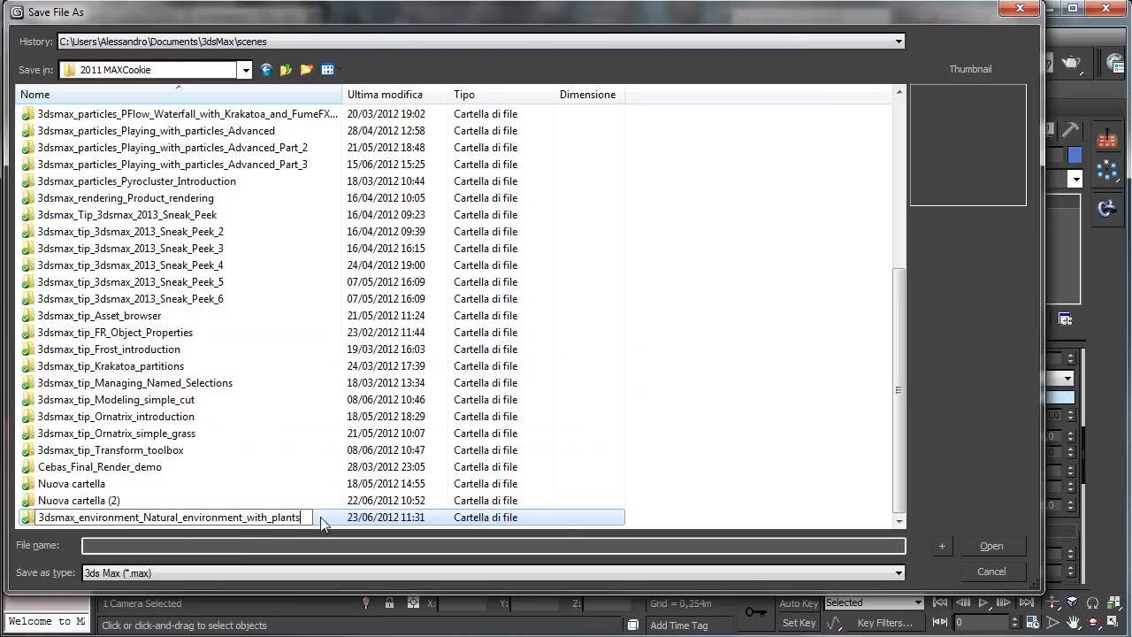
pyautogui.press('Return')
pyautogui.press('Return')
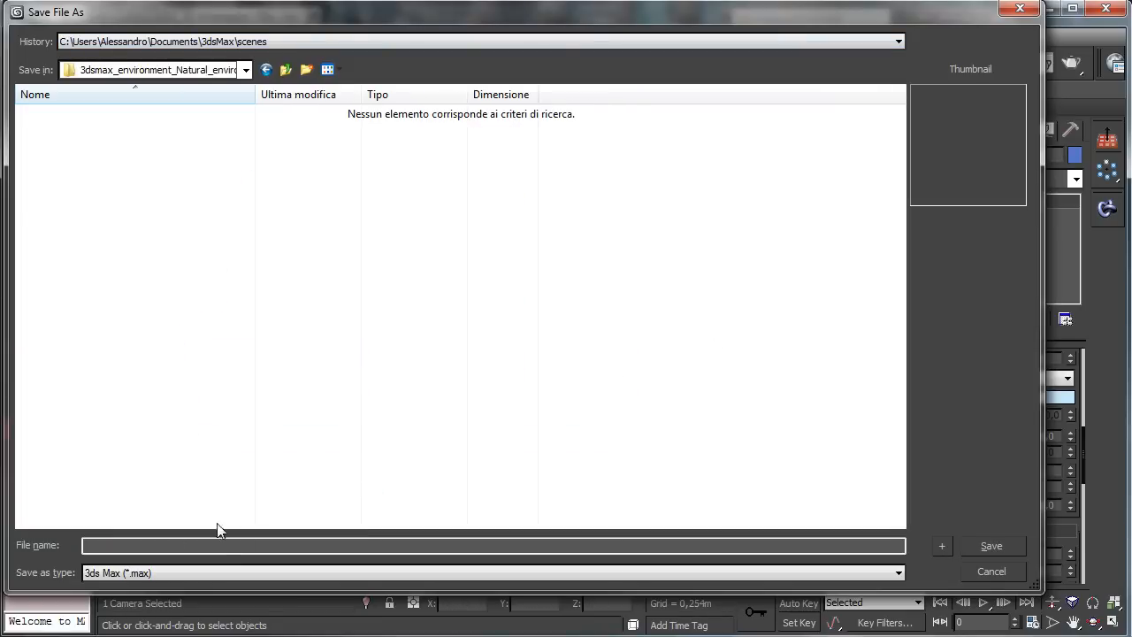
# - Paste the copied name as the file name and save the scene as 3dsmax_environment_Natural_environment_with_plants in 3ds Max format
pyautogui.rightClick(212, 549)
pyautogui.click(66, 623)
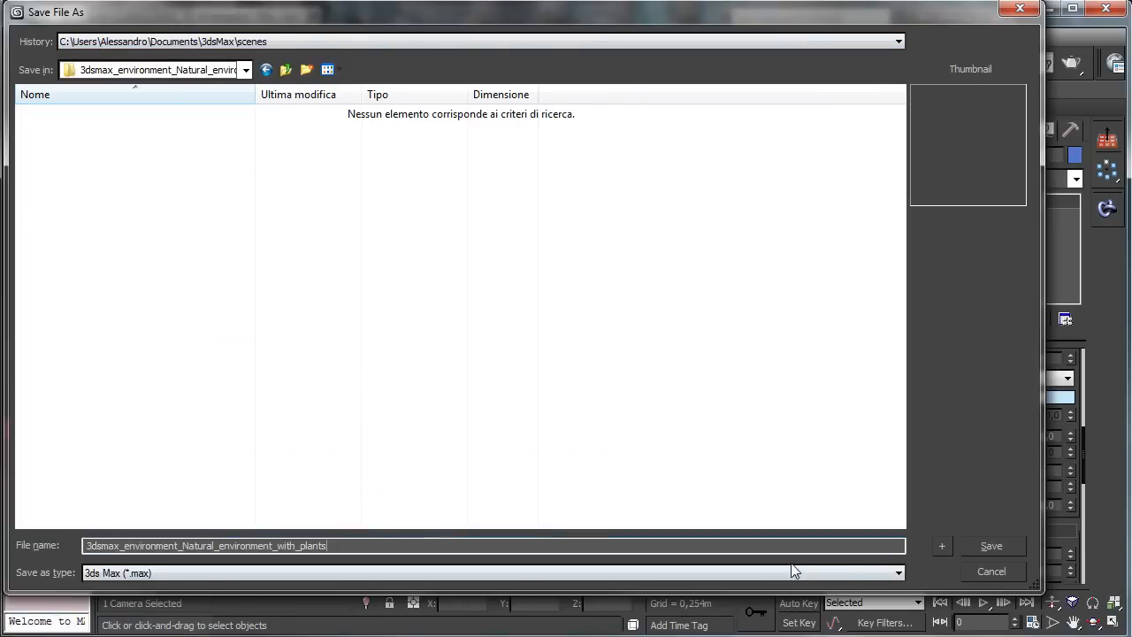
pyautogui.click(988, 546)
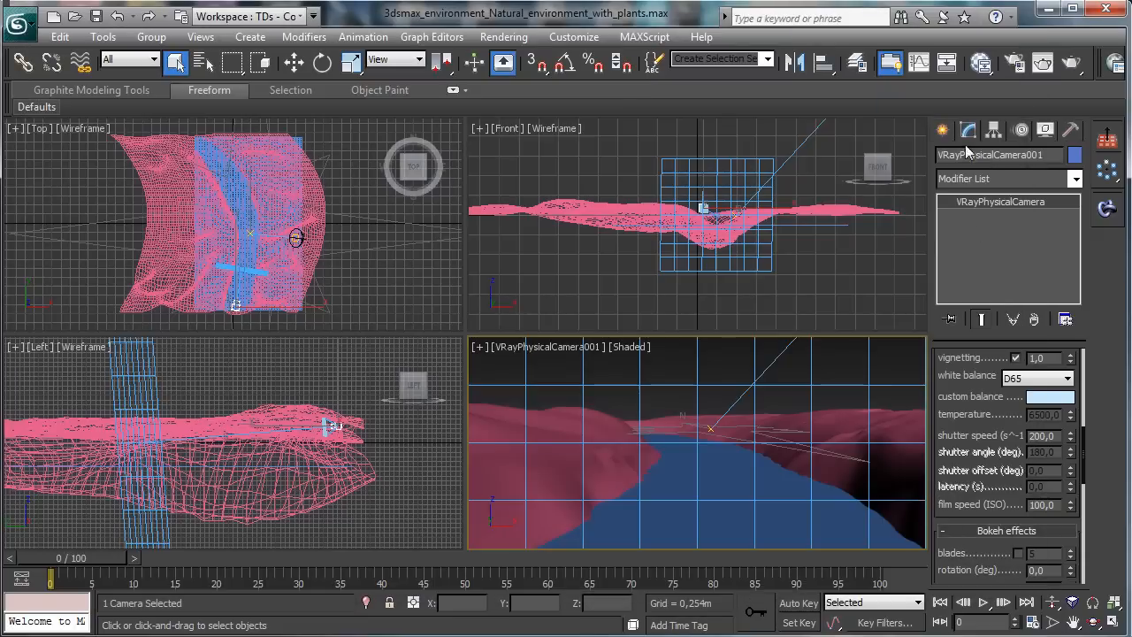
# - Assign V-Ray Adv 2.30.01 as the production renderer in the render setup
pyautogui.click(1014, 65)
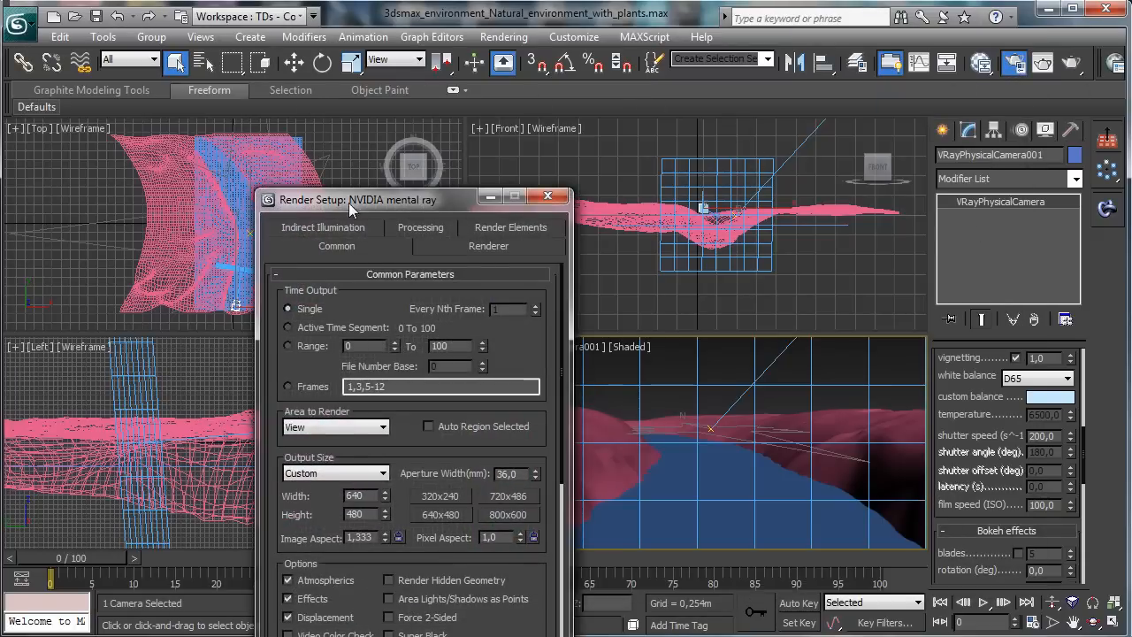
pyautogui.moveTo(336, 193); pyautogui.dragTo(192, 54)
pyautogui.scroll(-8, 301, 464)
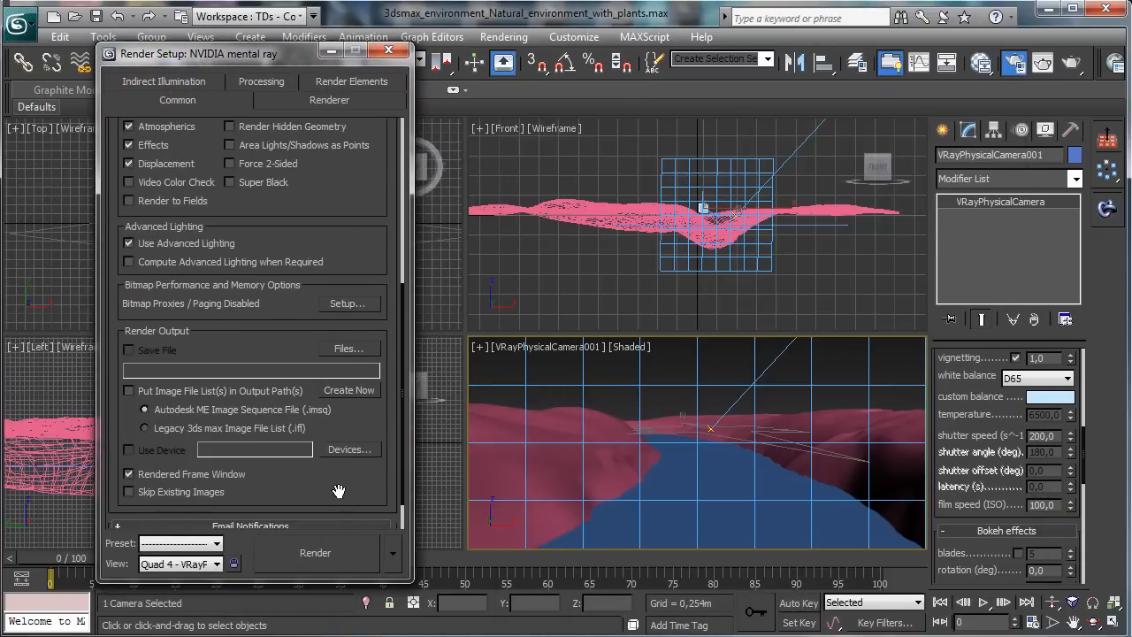
pyautogui.click(316, 516)
pyautogui.click(352, 440)
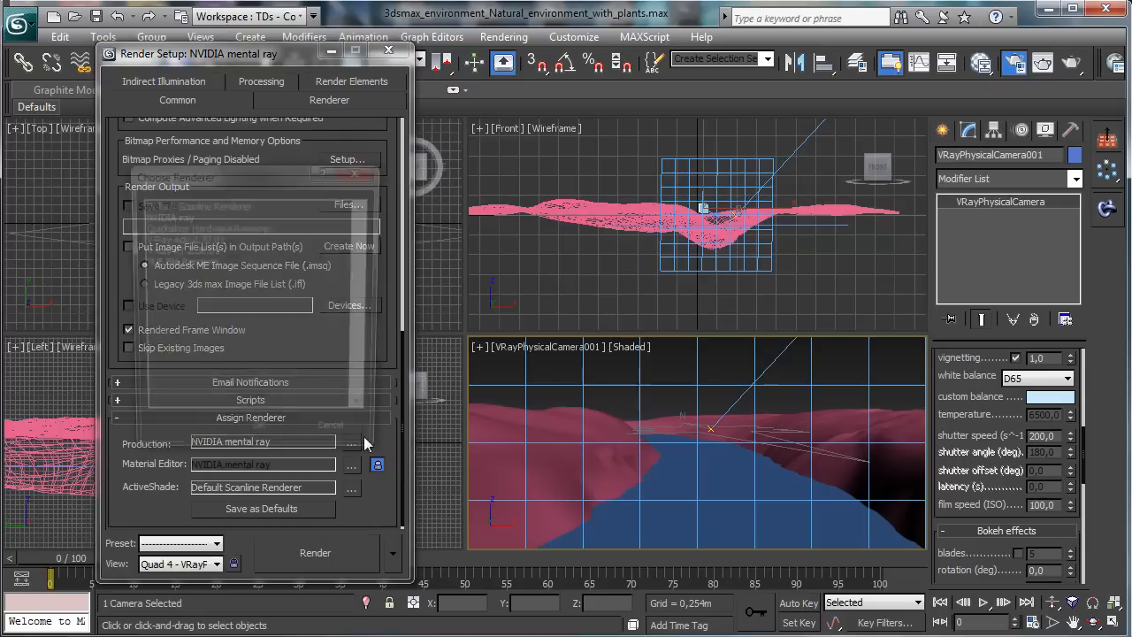
pyautogui.doubleClick(210, 240)
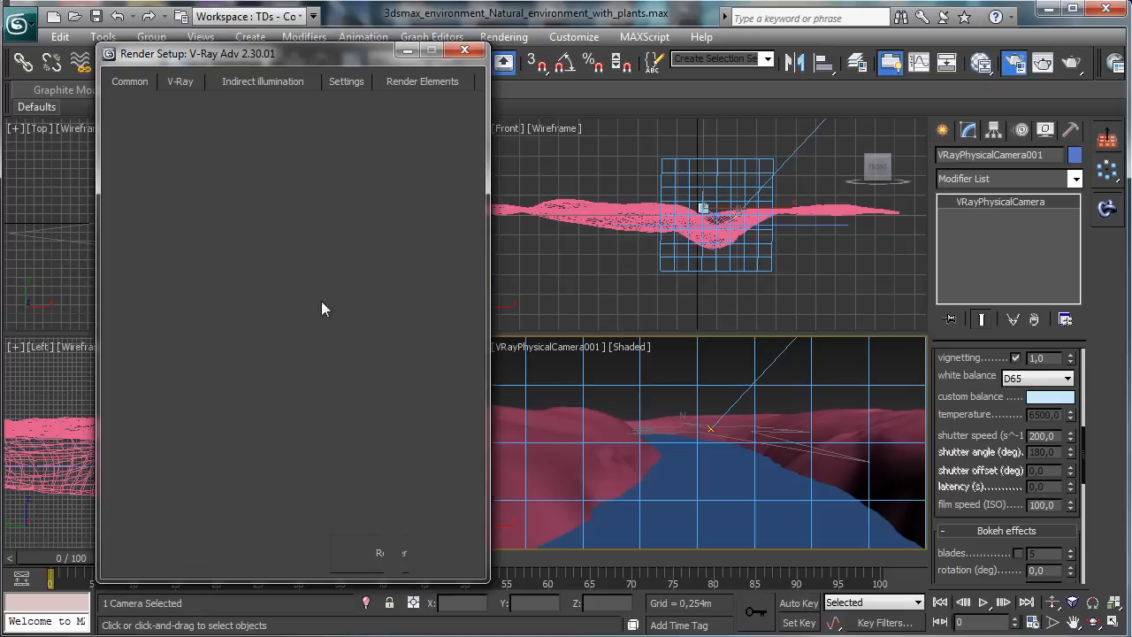
# - Run a production test render of the VRayPhysicalCamera001 view, dismissing the V-Ray messages and rendering again
pyautogui.click(180, 81)
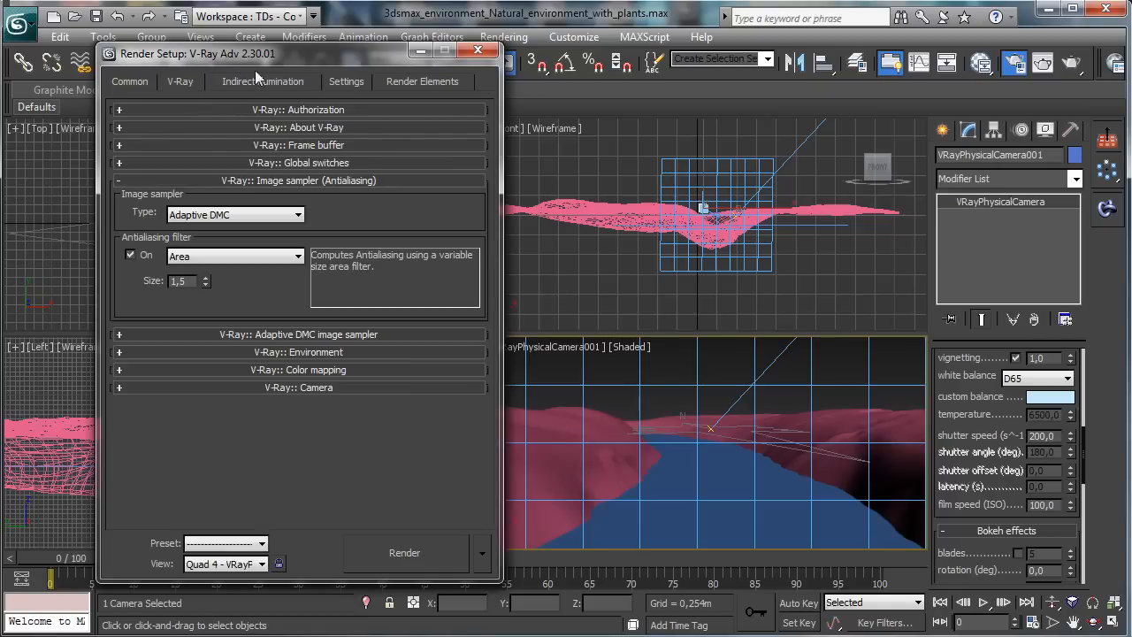
pyautogui.click(131, 81)
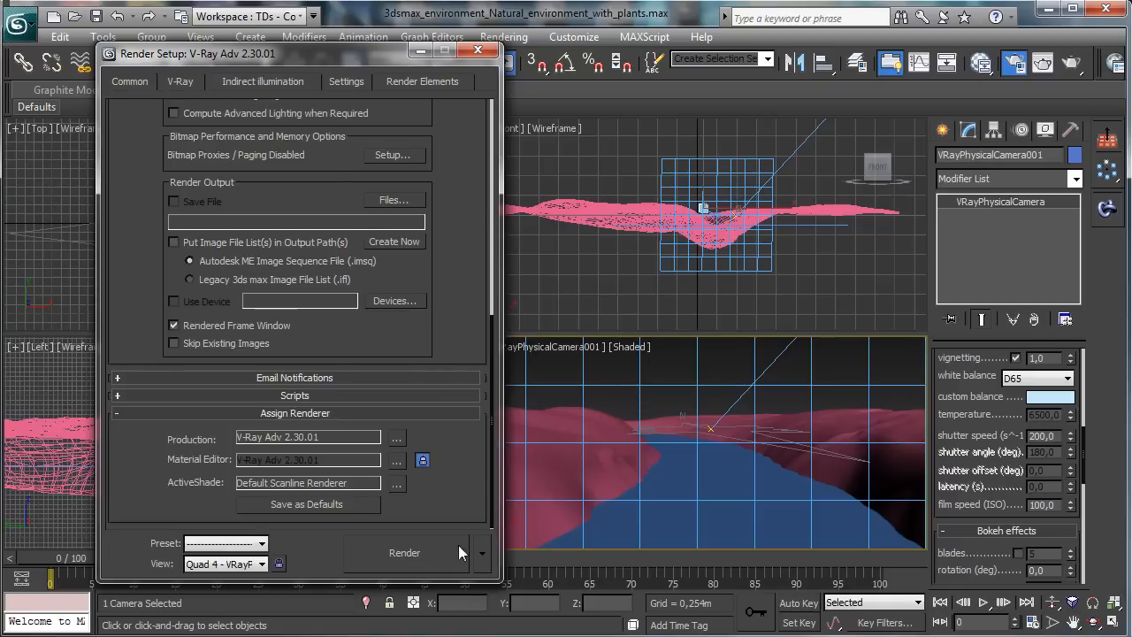
pyautogui.click(482, 552)
pyautogui.click(522, 573)
pyautogui.click(459, 544)
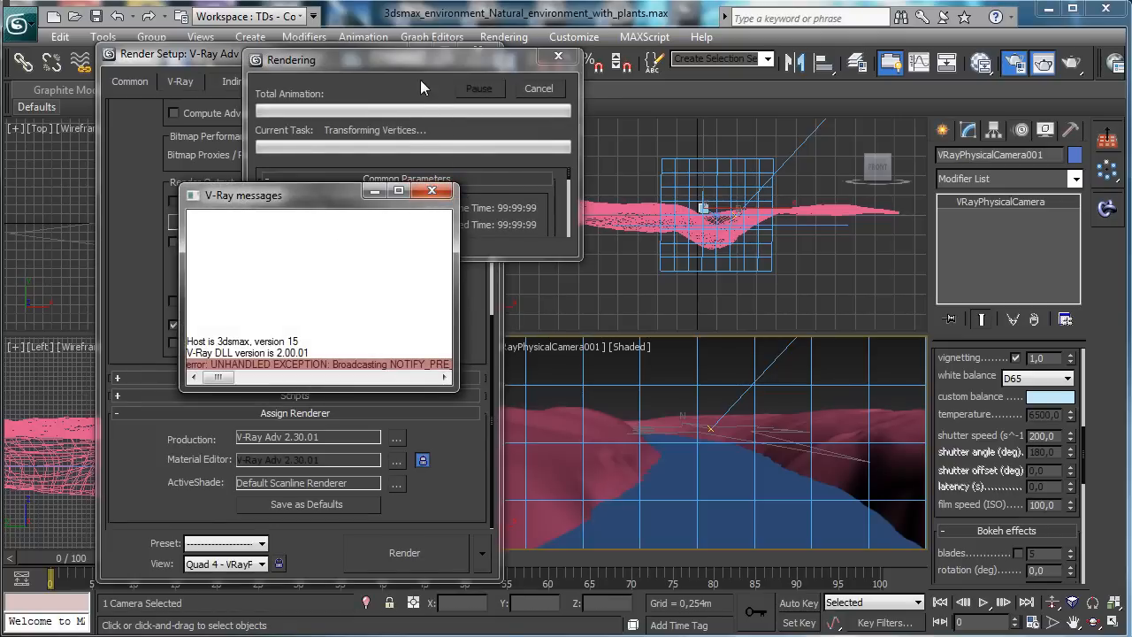
pyautogui.click(435, 104)
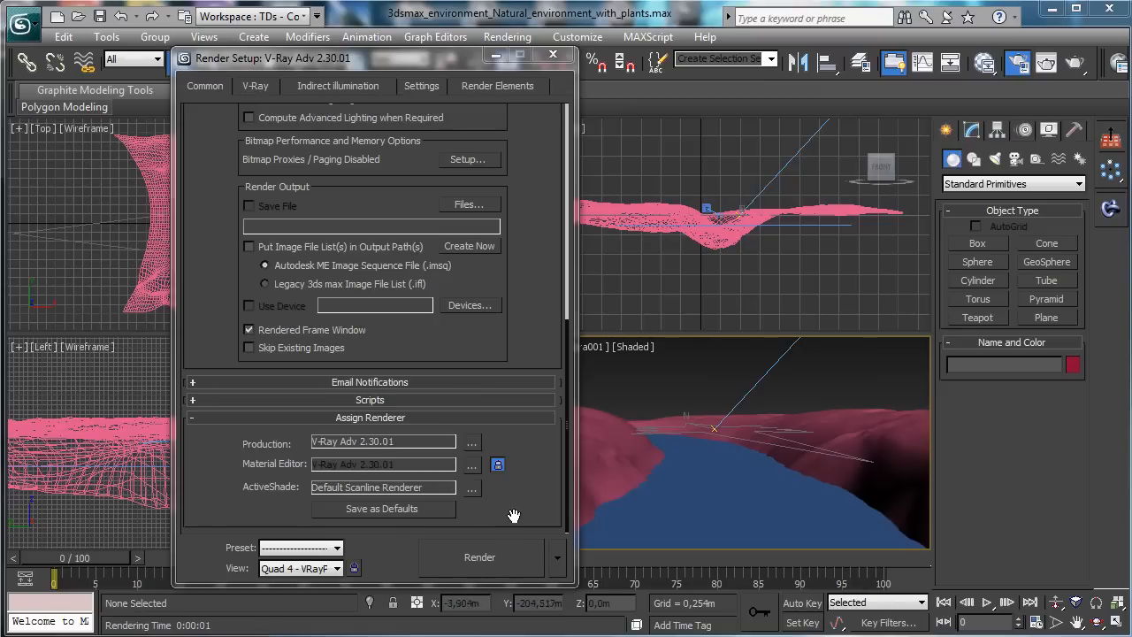
pyautogui.click(488, 559)
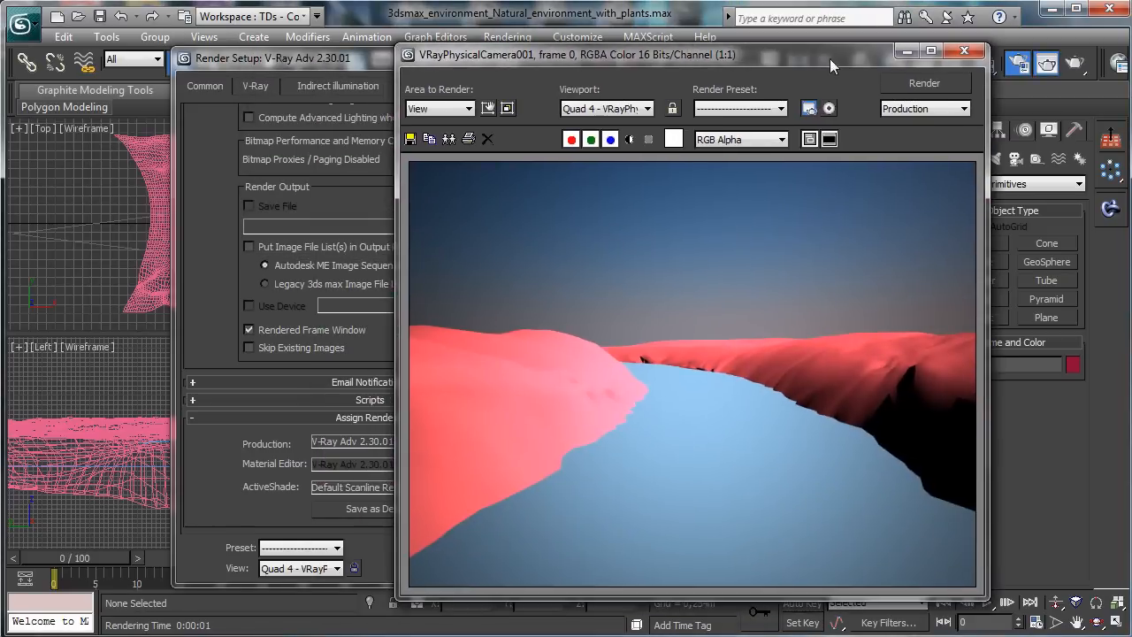
# - Set the render output size to 900 by 400 pixels
pyautogui.click(329, 63)
pyautogui.click(255, 86)
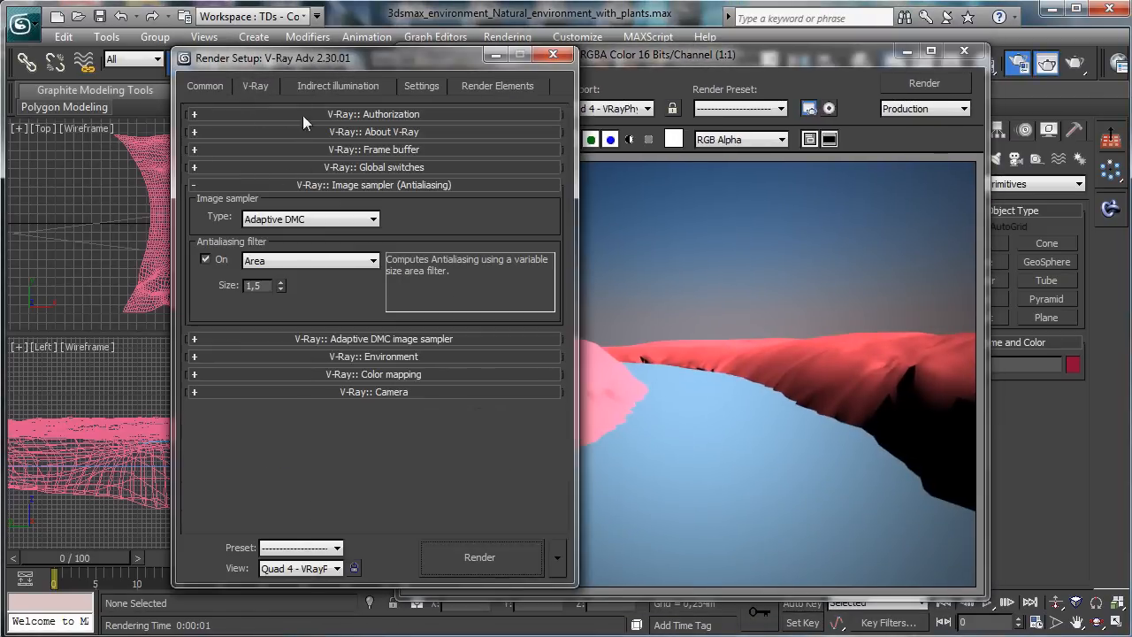
pyautogui.click(205, 85)
pyautogui.scroll(5, 297, 261)
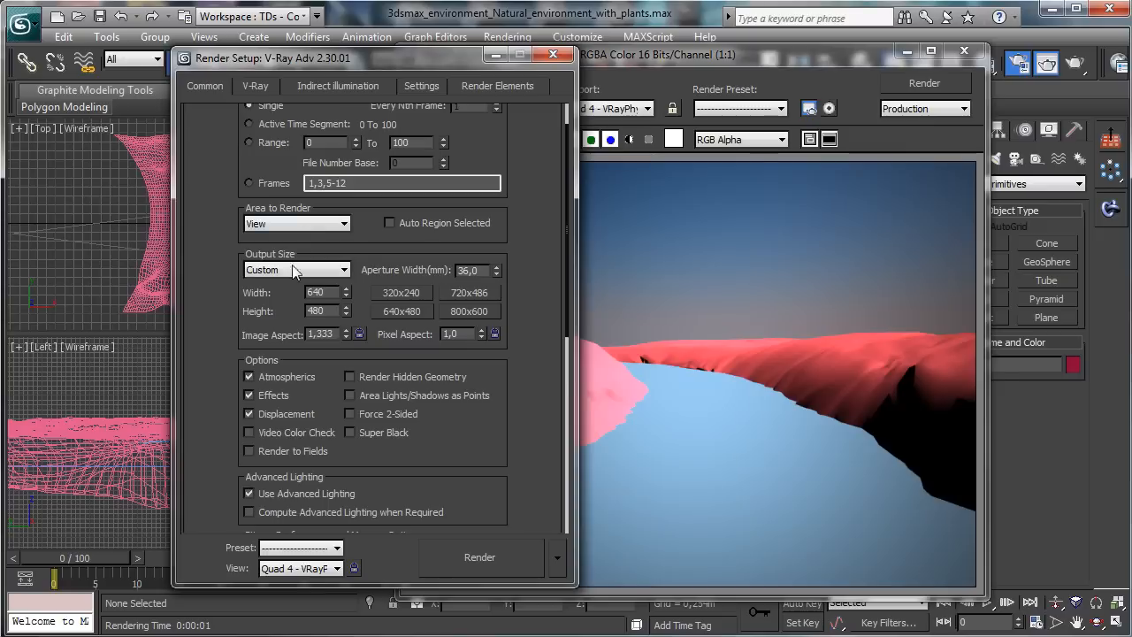
pyautogui.doubleClick(325, 292)
pyautogui.write('900')
pyautogui.press('Tab')
pyautogui.write('4')
pyautogui.press('Return')
# - Enable V-Ray indirect illumination and set the secondary bounces GI engine to Light cache
pyautogui.click(256, 85)
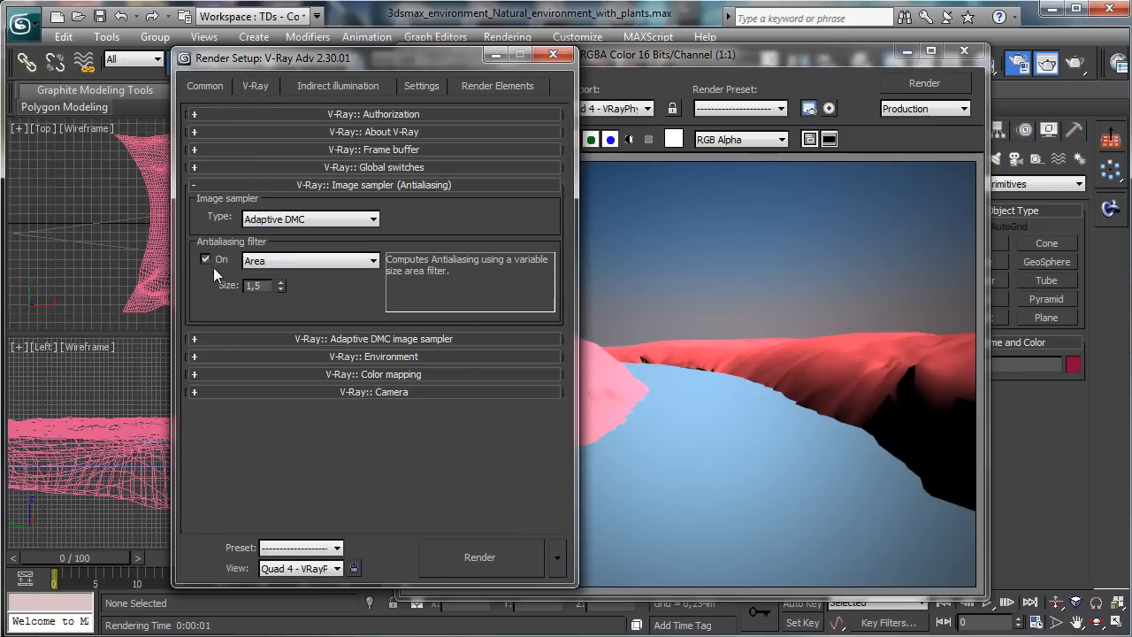
pyautogui.click(305, 357)
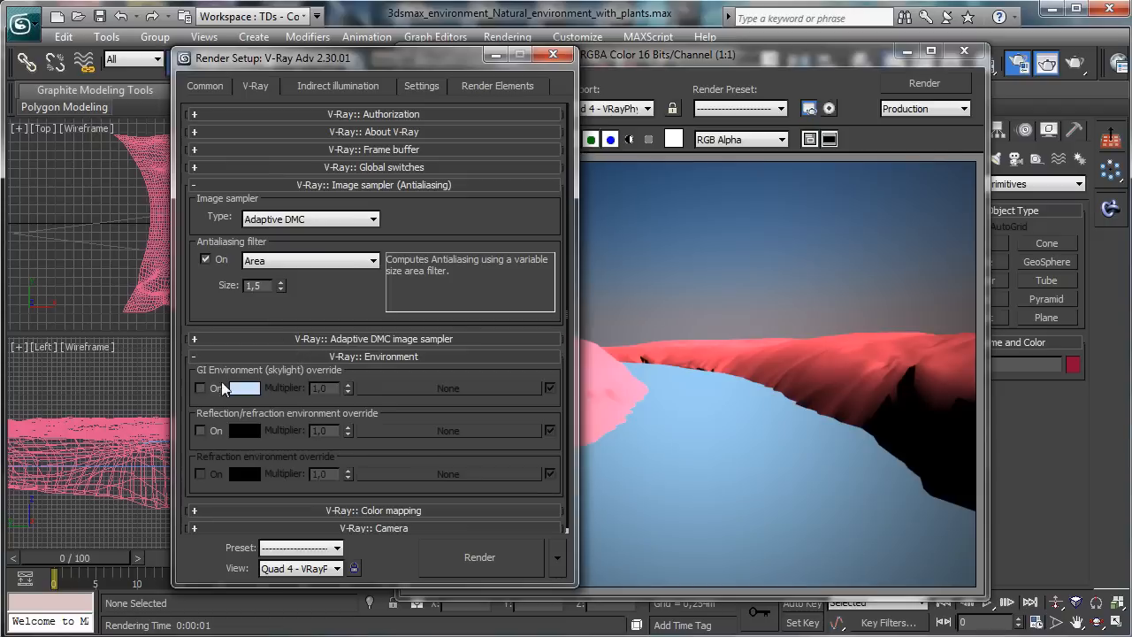
pyautogui.click(303, 86)
pyautogui.click(200, 137)
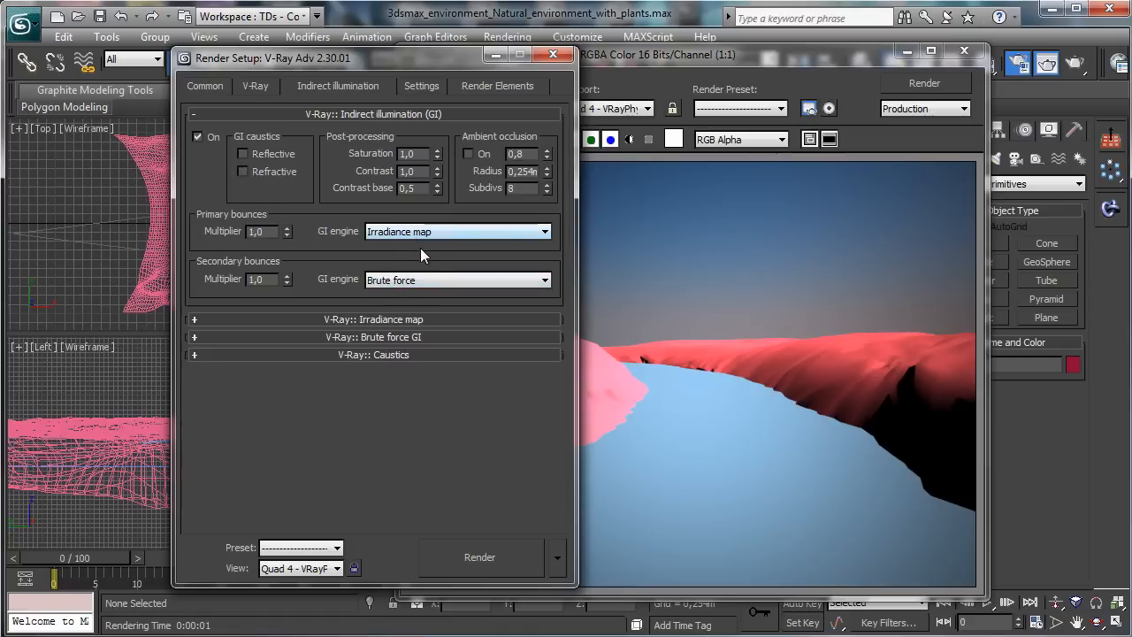
pyautogui.click(413, 280)
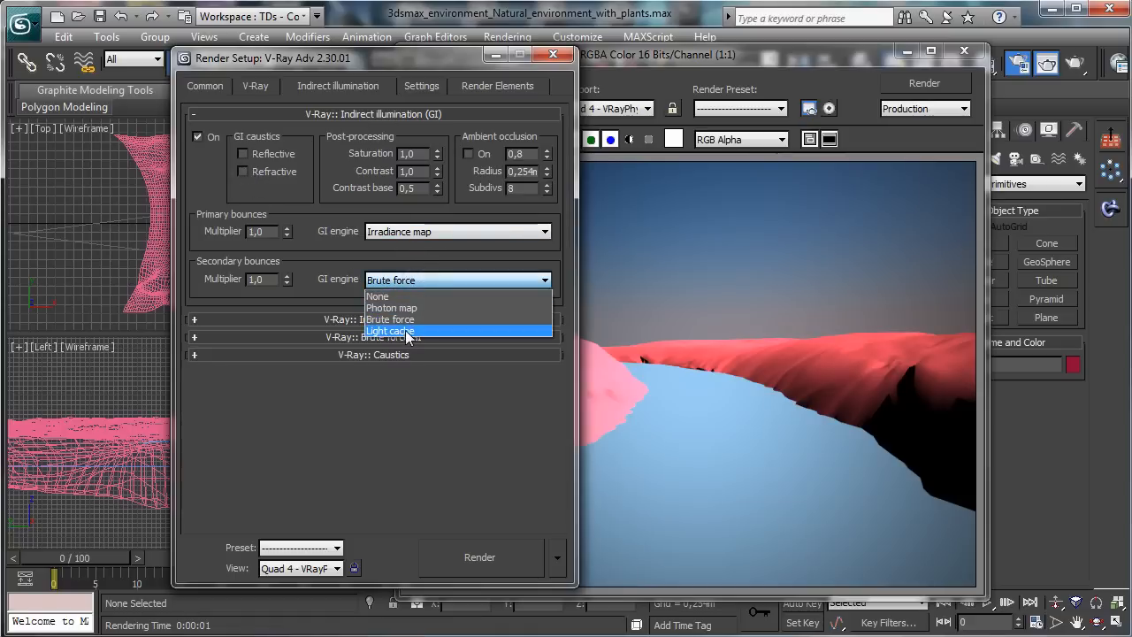
pyautogui.click(403, 328)
# - Set the irradiance map's built-in preset to Very low
pyautogui.click(399, 320)
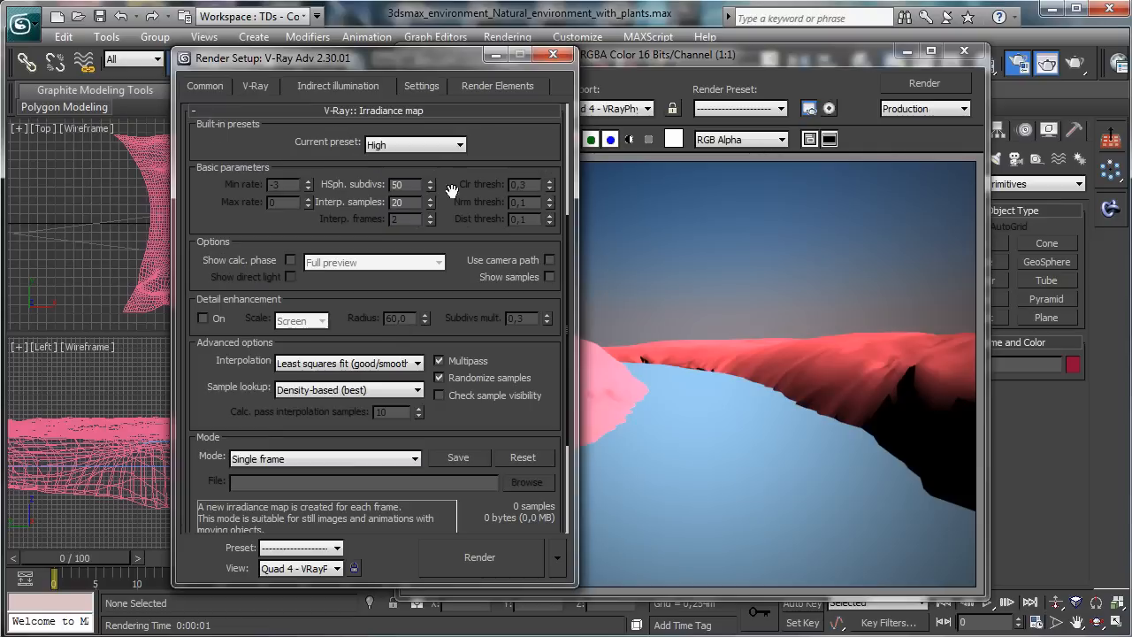
pyautogui.click(420, 147)
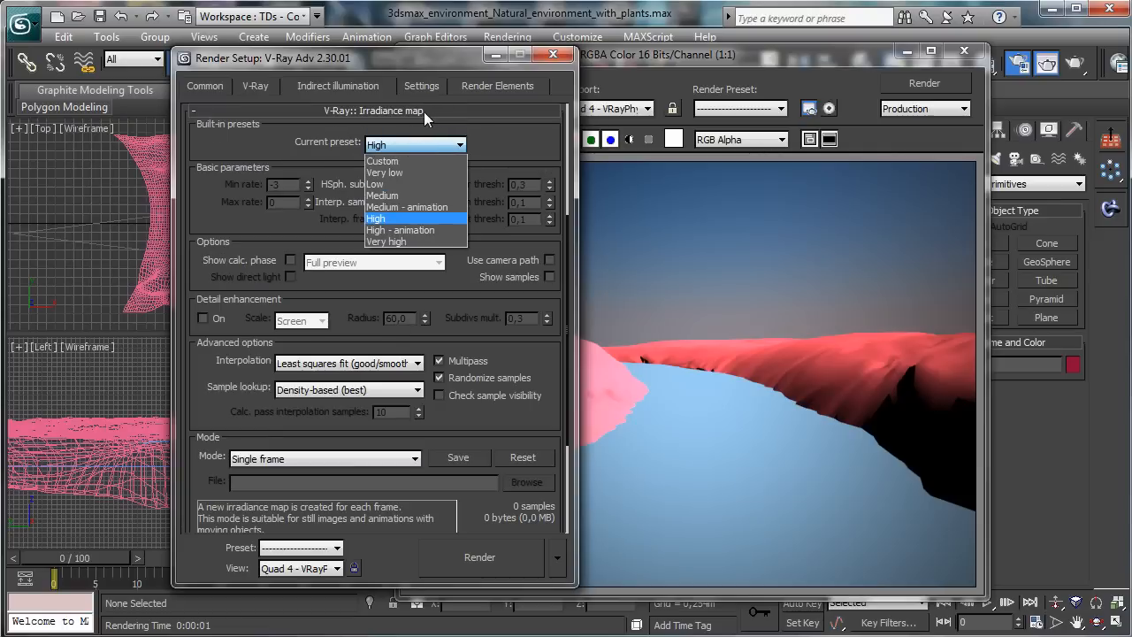
pyautogui.click(421, 173)
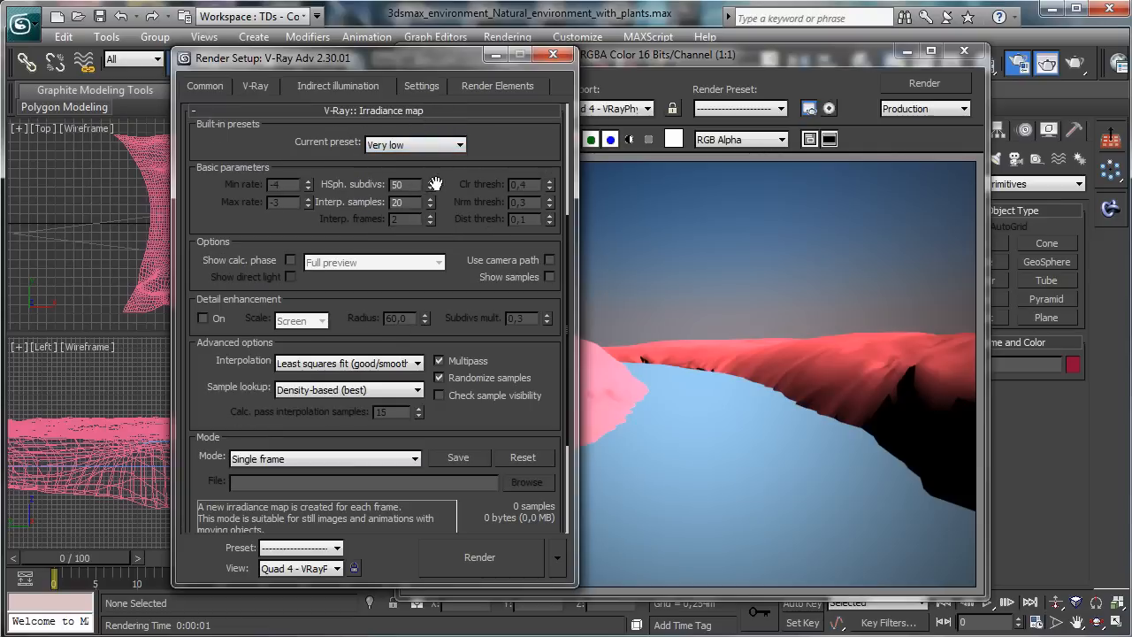
pyautogui.click(371, 113)
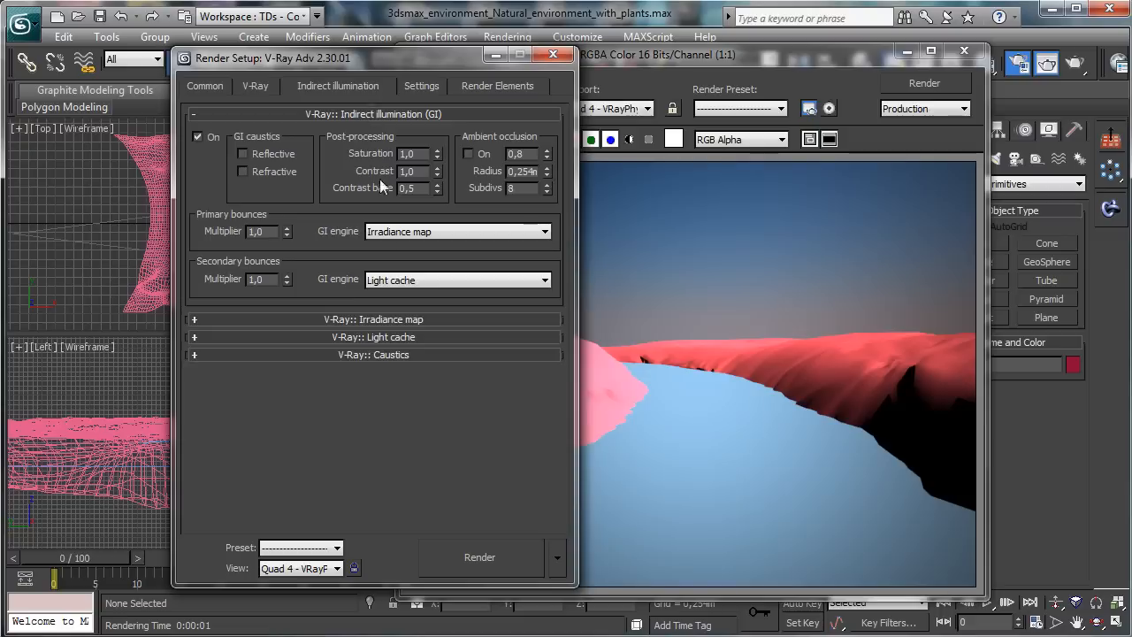
# - Set the light cache subdivisions to 500
pyautogui.click(384, 324)
pyautogui.click(372, 270)
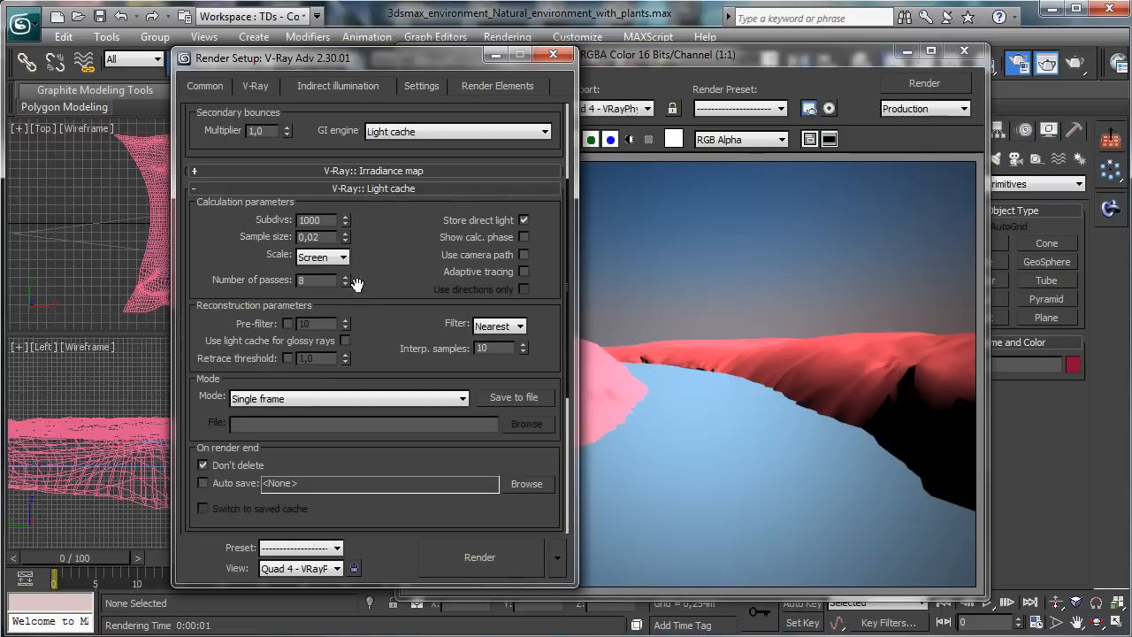
pyautogui.write('500')
pyautogui.press('Return')
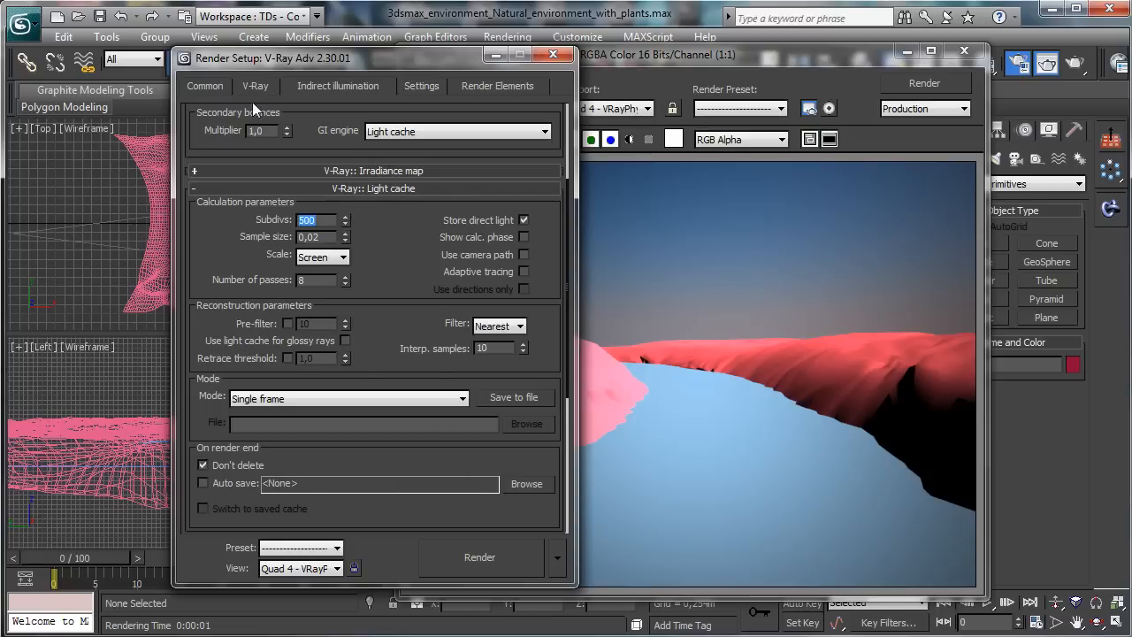
# - Render the VRayPhysicalCamera001 view with the current output size and indirect illumination settings
pyautogui.click(204, 85)
pyautogui.click(457, 556)
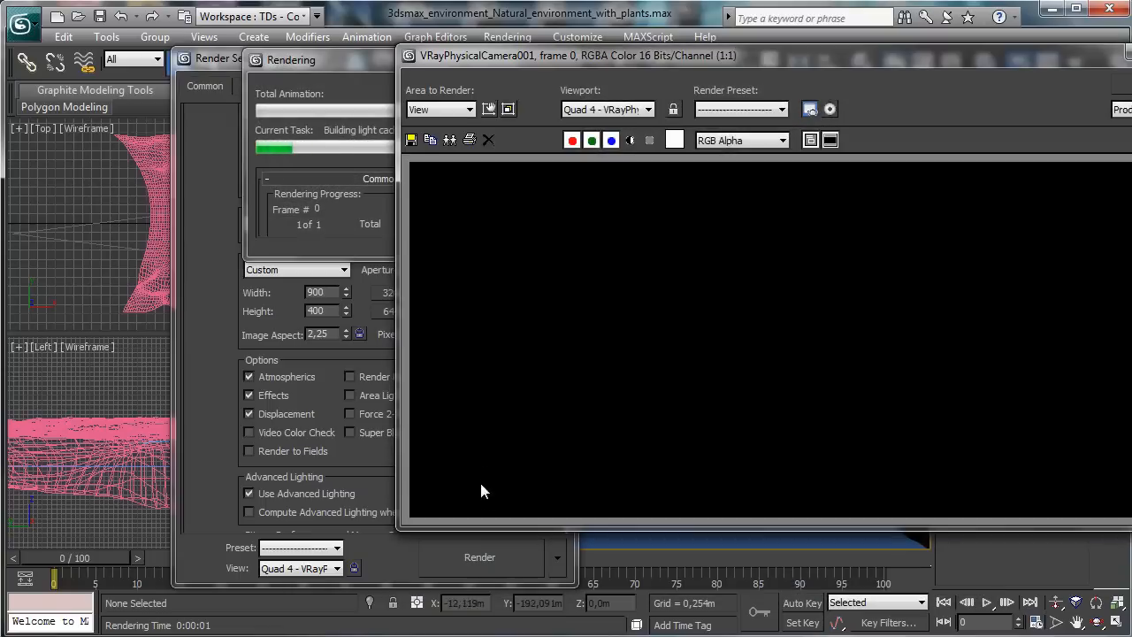
pyautogui.moveTo(355, 63); pyautogui.dragTo(124, 35)
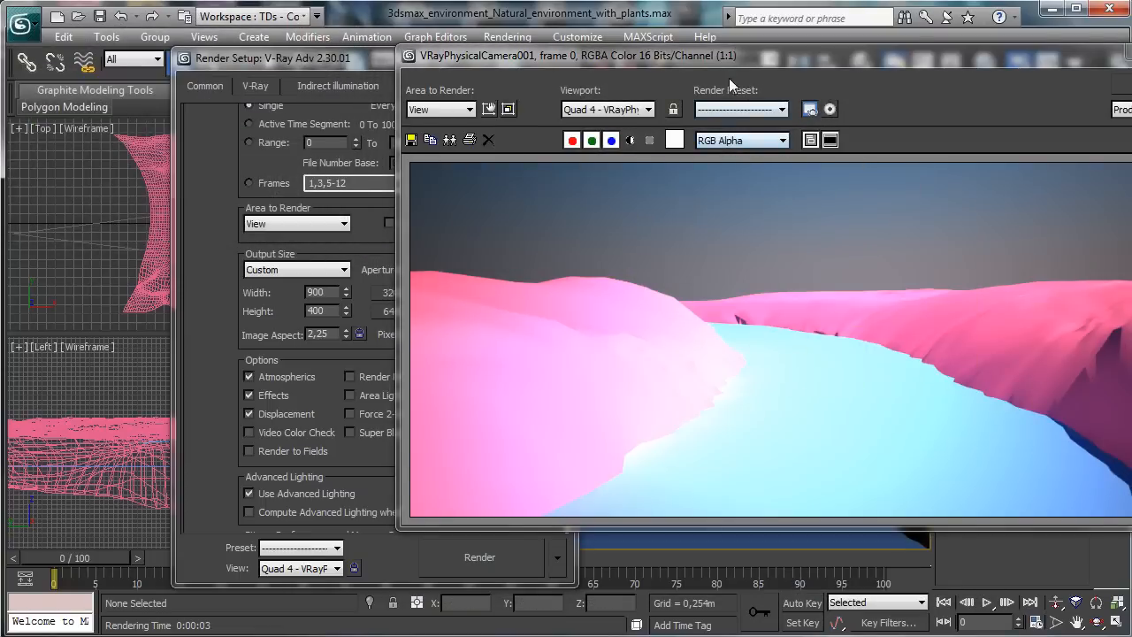
# - Reposition the rendered frame window to review the result, and minimize it together with the Render Setup window
pyautogui.moveTo(537, 69); pyautogui.dragTo(268, 83)
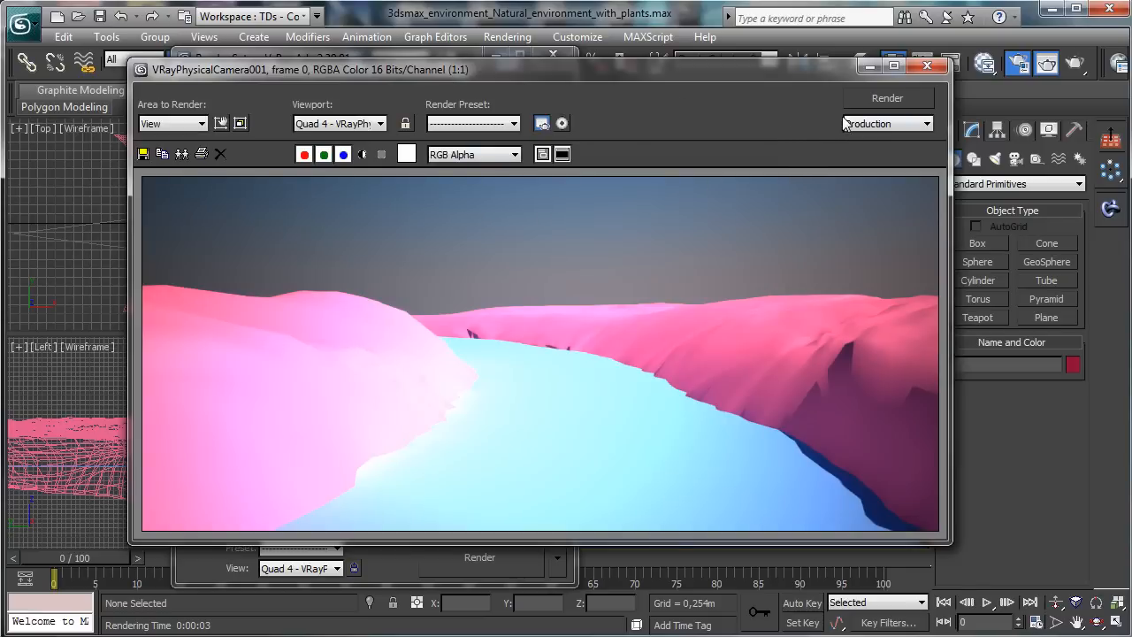
pyautogui.click(871, 66)
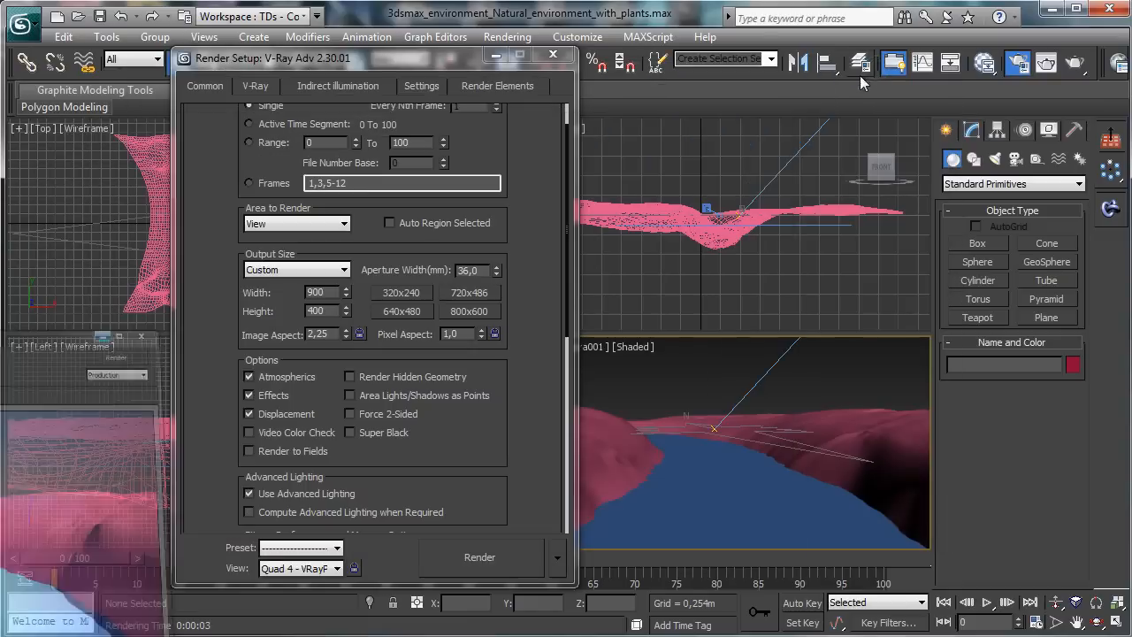
pyautogui.click(498, 57)
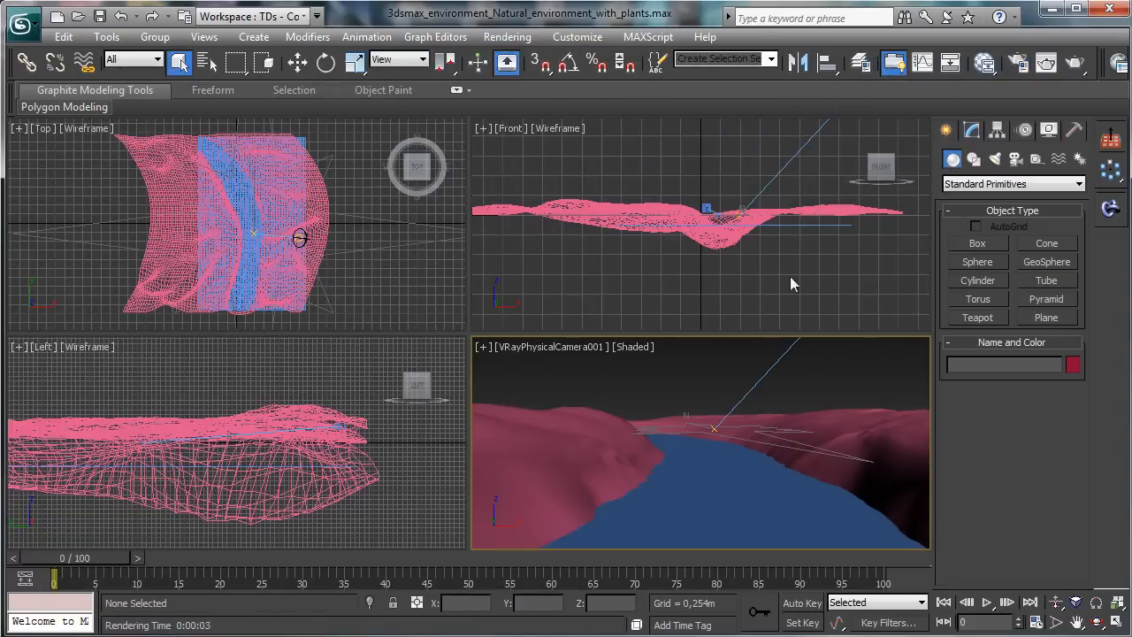
# - Select the water plane and rename the Slate Material Editor's View1 to Water
pyautogui.click(534, 432)
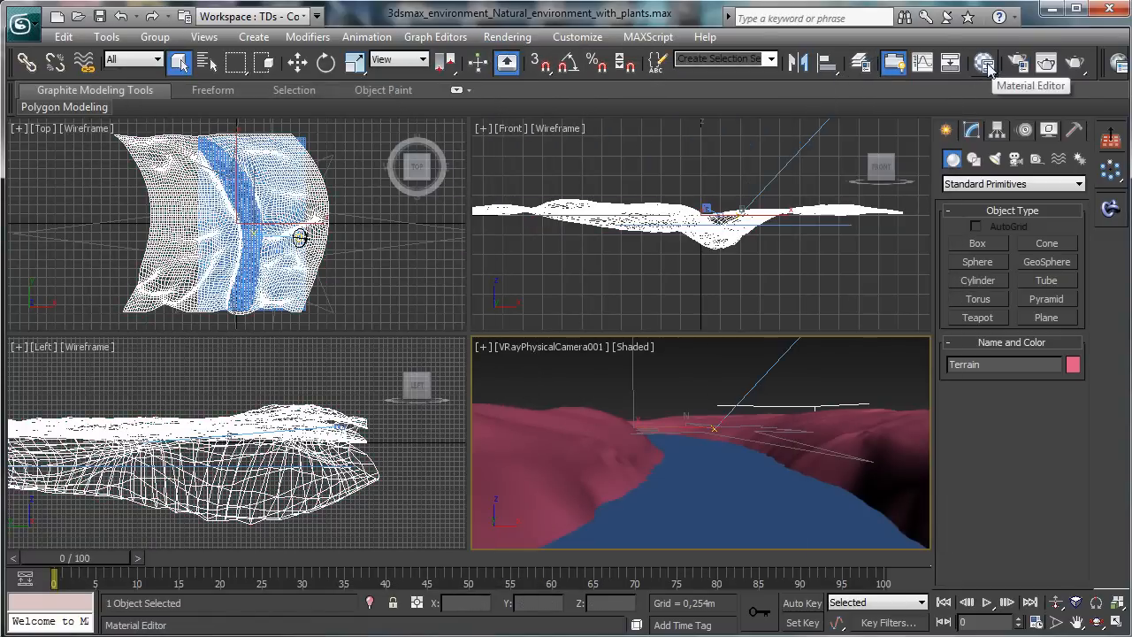
pyautogui.click(682, 493)
pyautogui.click(980, 65)
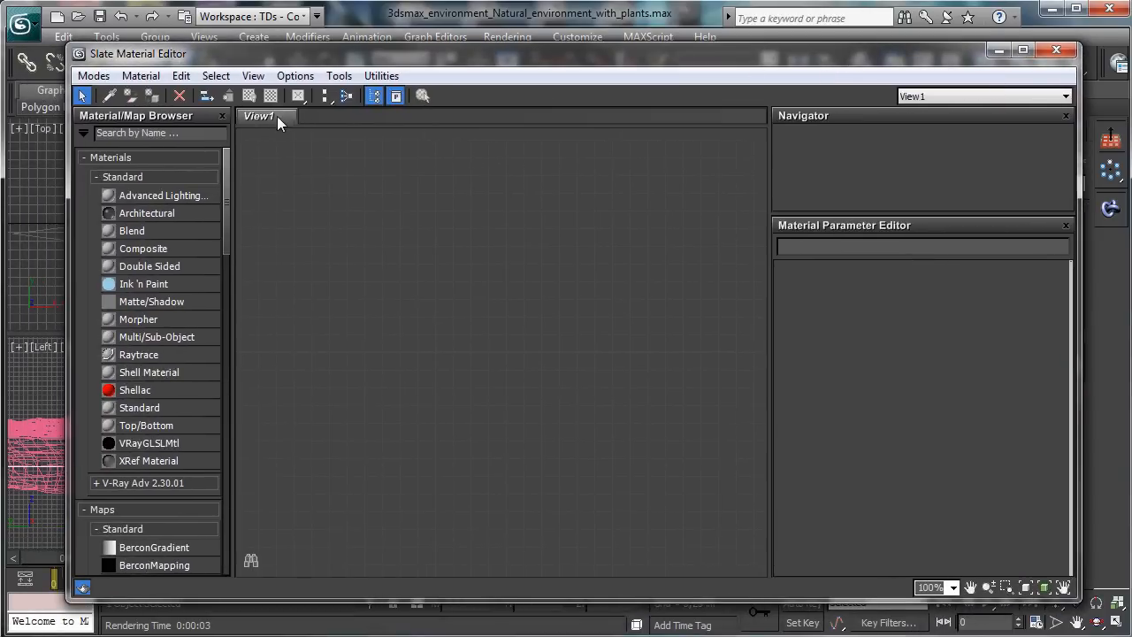
pyautogui.rightClick(277, 116)
pyautogui.click(320, 142)
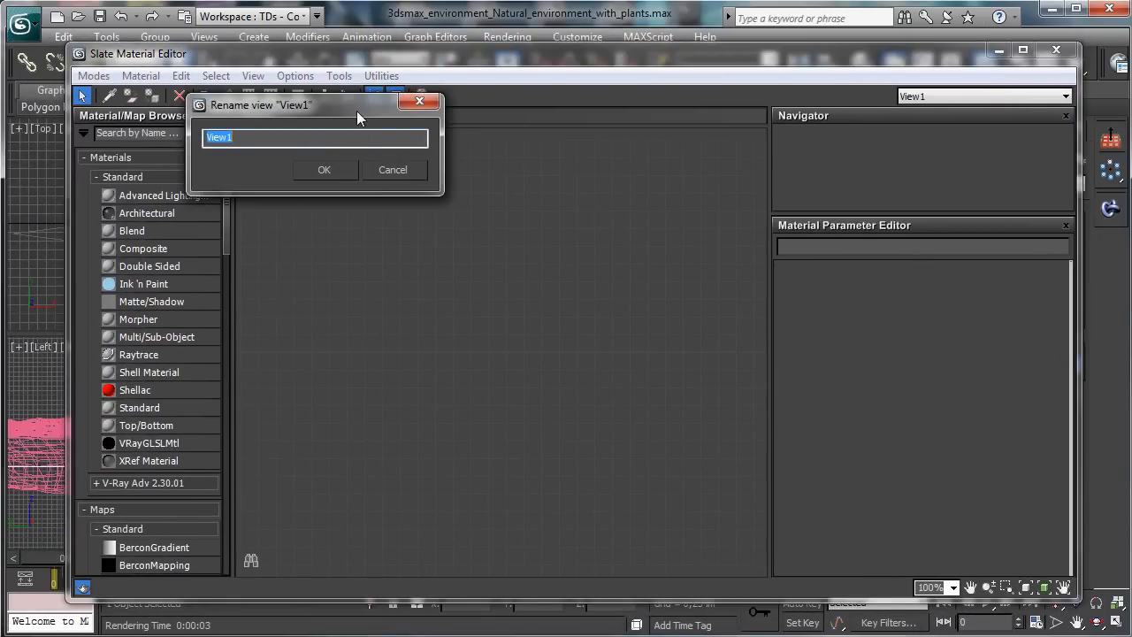
pyautogui.write('Water')
pyautogui.press('Return')
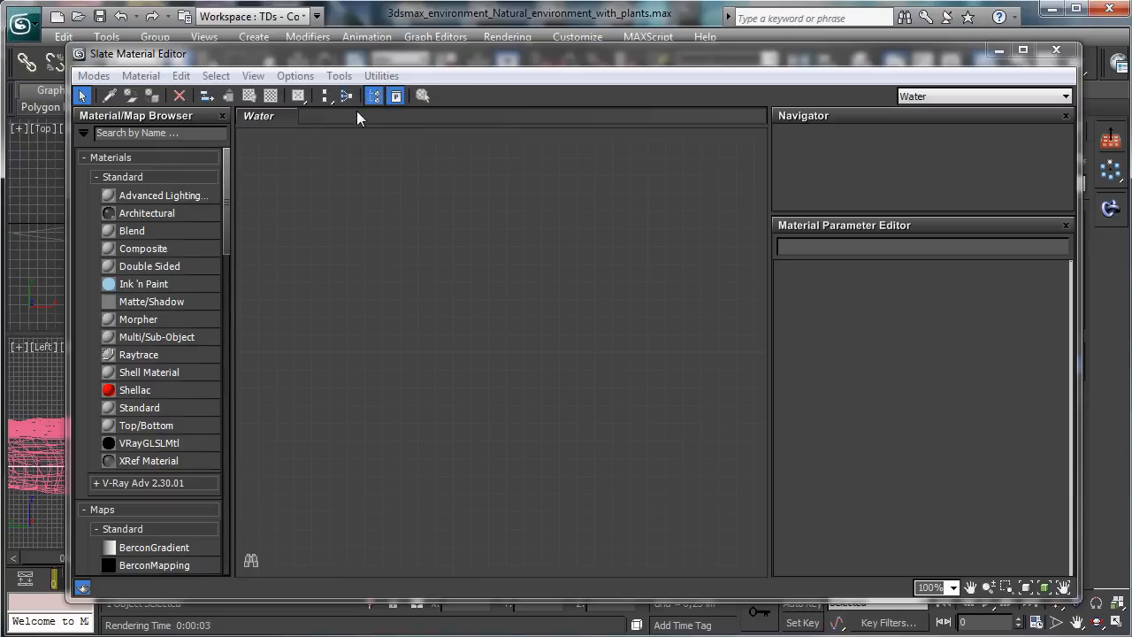
# - Add a VRayMtl node to the Water view, show its parameters and place it fully in view
pyautogui.click(142, 483)
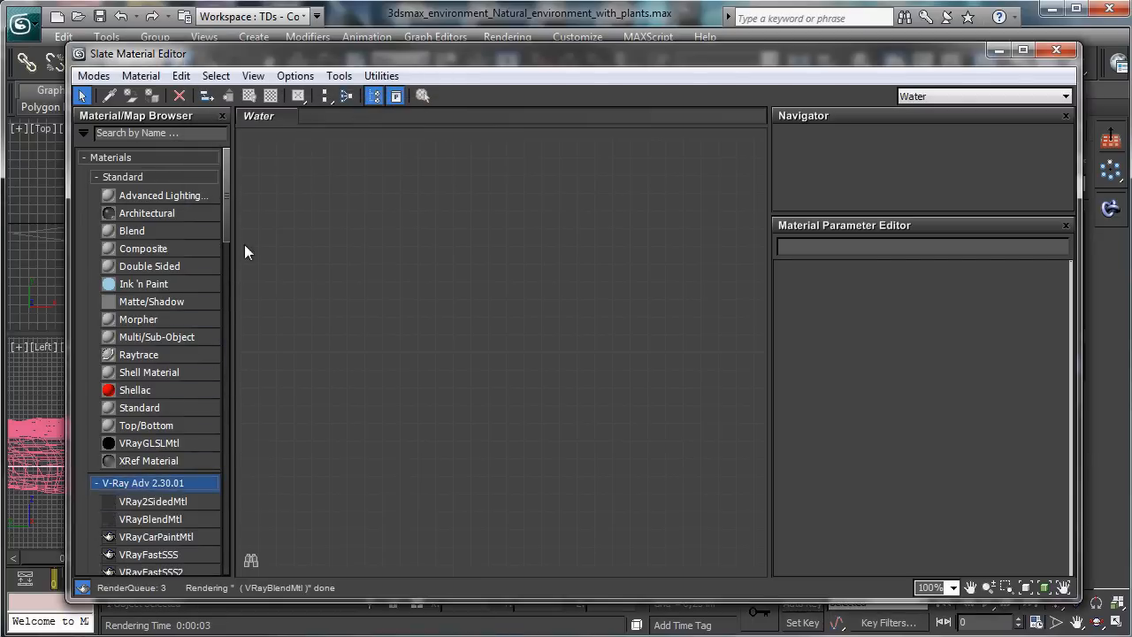
pyautogui.moveTo(227, 230); pyautogui.dragTo(232, 290)
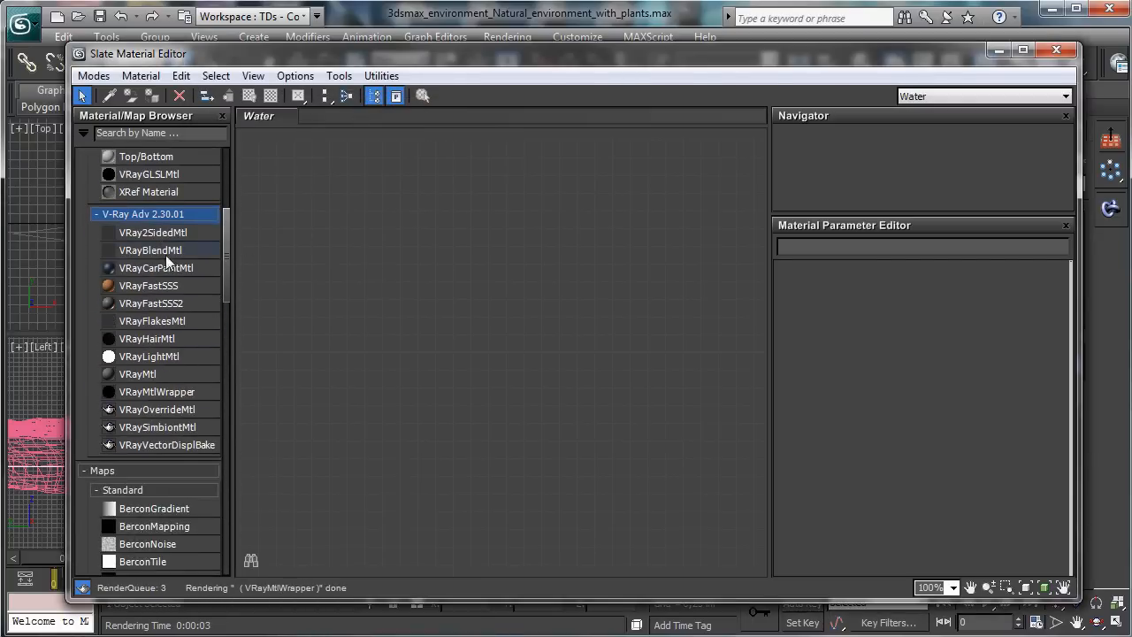
pyautogui.moveTo(151, 375); pyautogui.dragTo(513, 291)
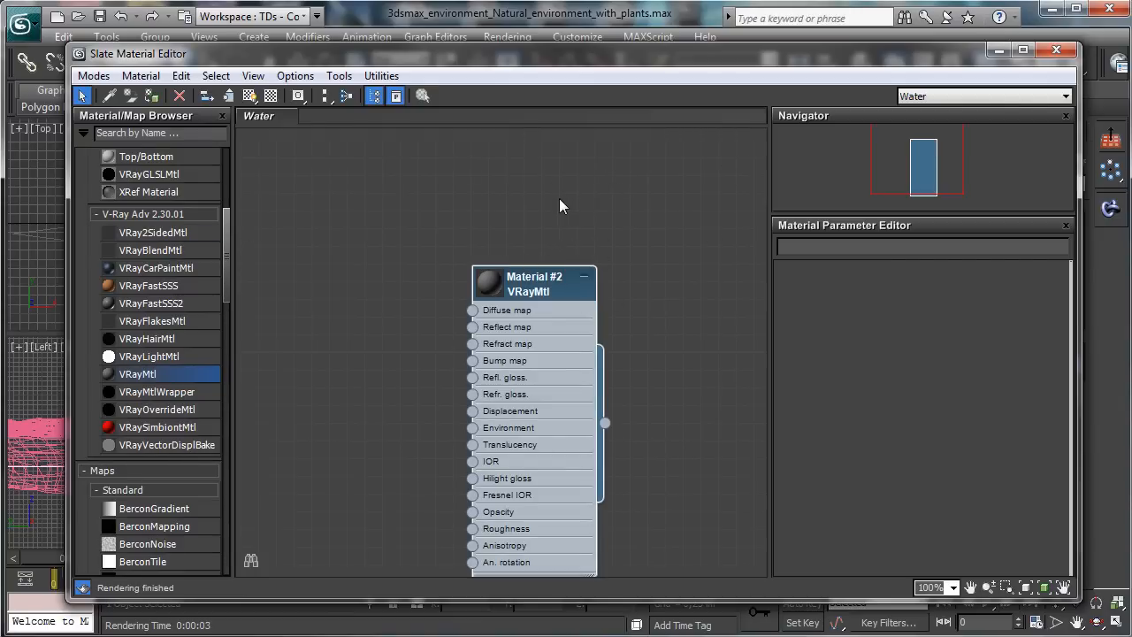
pyautogui.doubleClick(550, 280)
pyautogui.moveTo(536, 285); pyautogui.dragTo(535, 198)
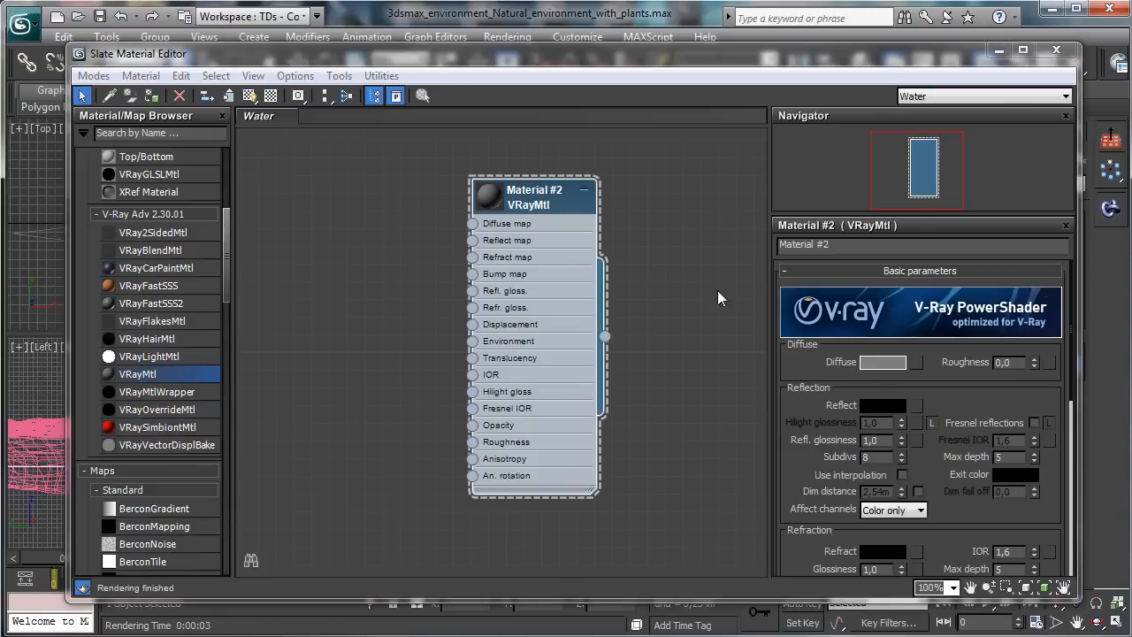
# - Set the VRayMtl's diffuse color to a very dark grayish green
pyautogui.moveTo(478, 133); pyautogui.dragTo(432, 123)
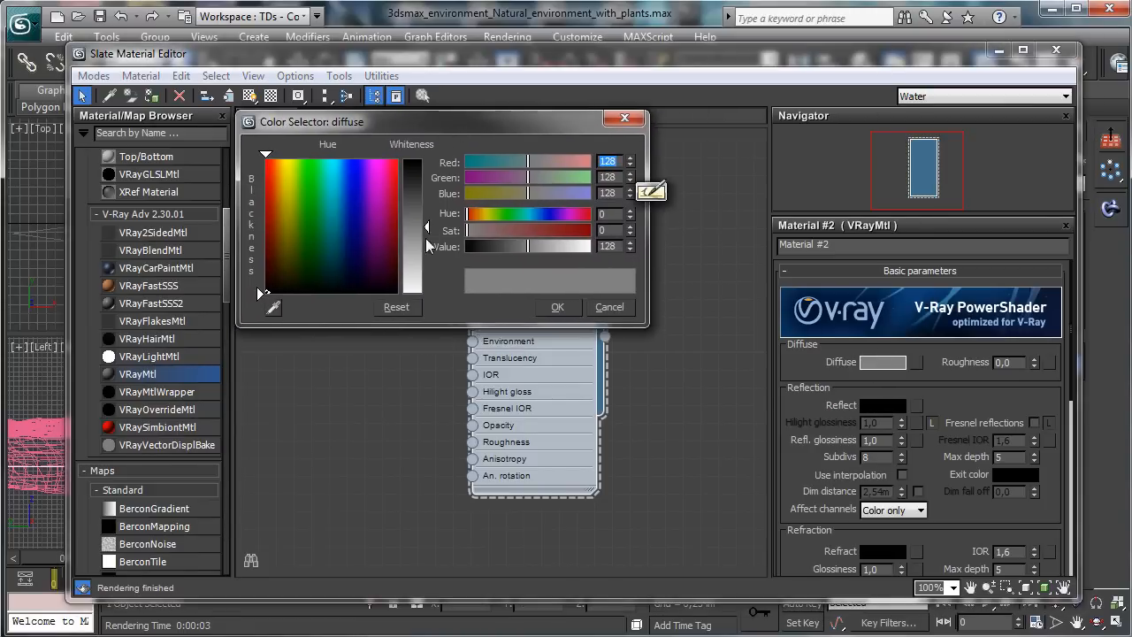
pyautogui.click(301, 278)
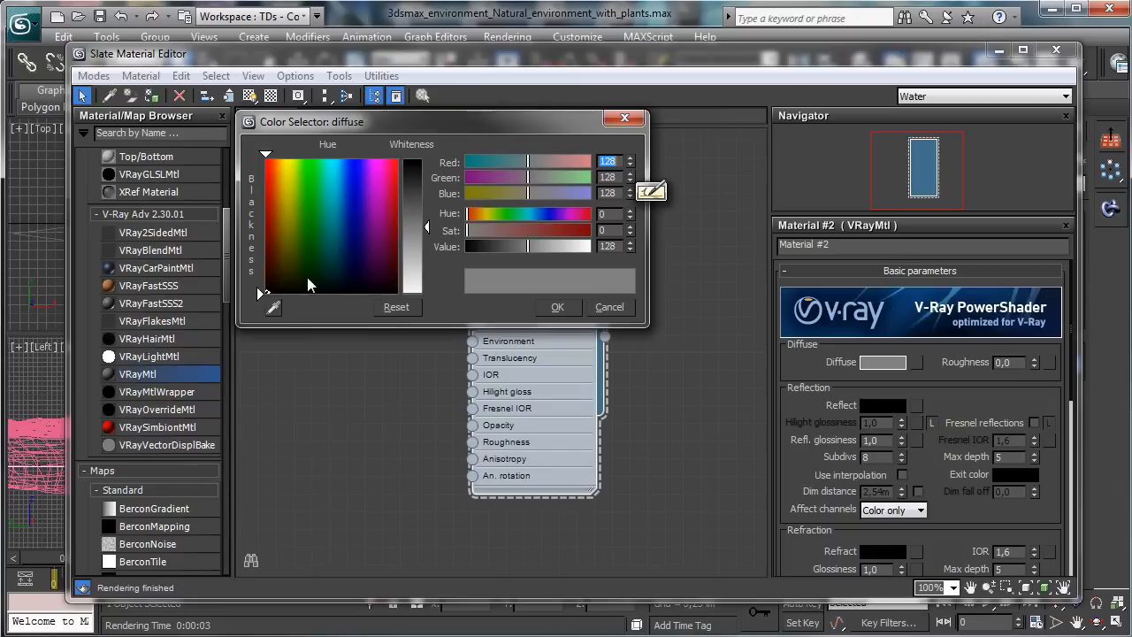
pyautogui.click(489, 249)
pyautogui.click(557, 308)
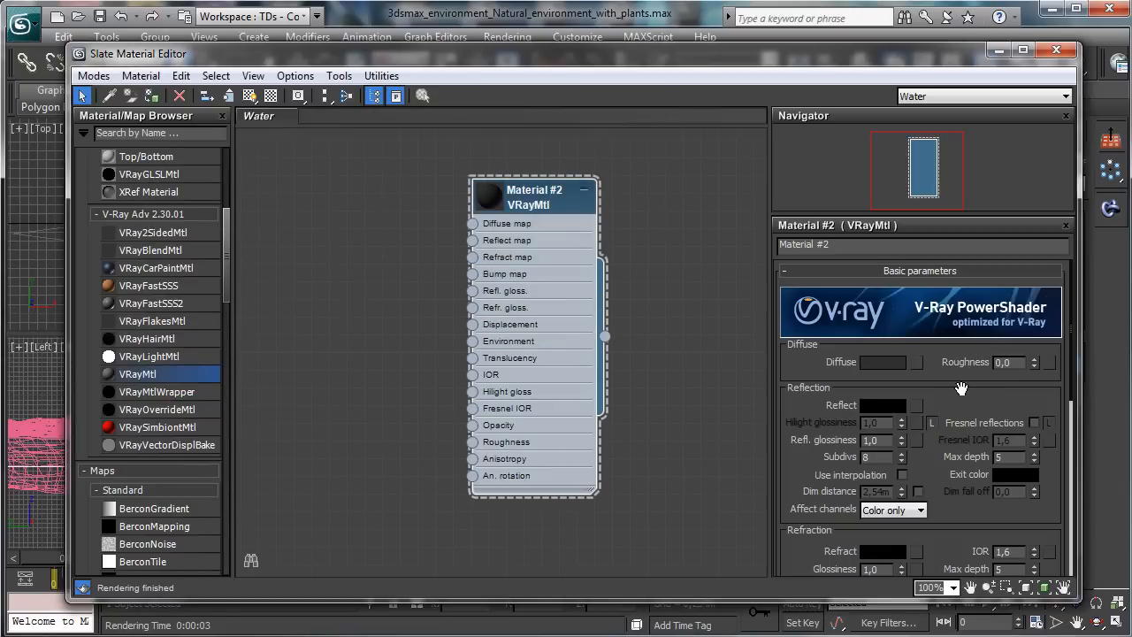
# - Rename the VRayMtl to Water and assign it to the selected water plane
pyautogui.rightClick(549, 194)
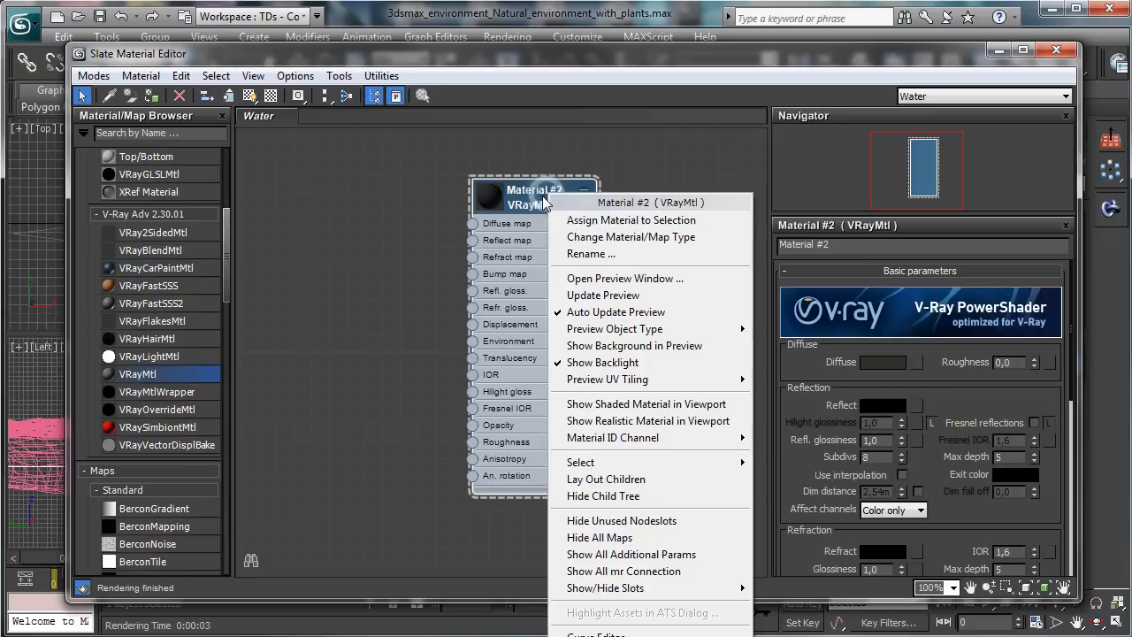
pyautogui.click(844, 238)
pyautogui.moveTo(846, 241); pyautogui.dragTo(594, 222)
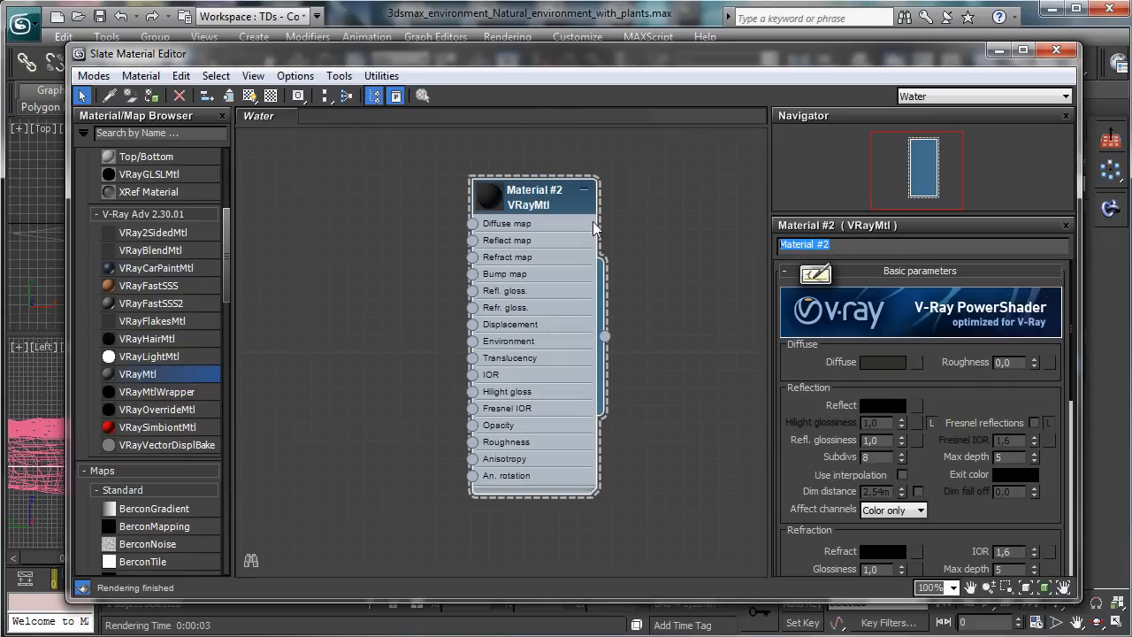
pyautogui.write('Water')
pyautogui.press('Return')
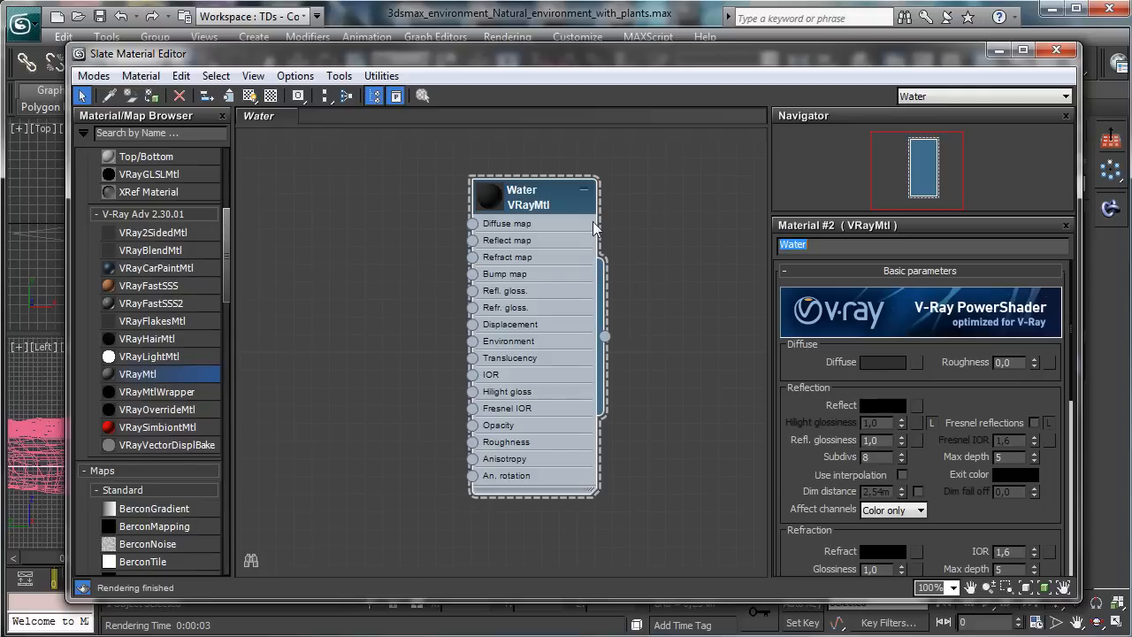
pyautogui.rightClick(541, 192)
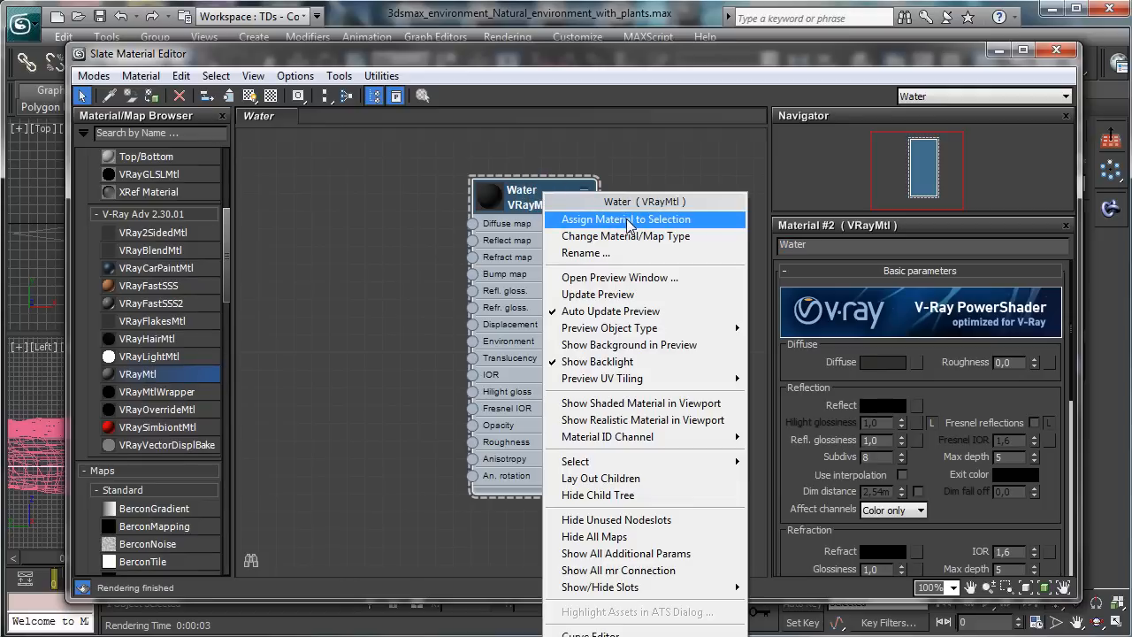
pyautogui.click(626, 220)
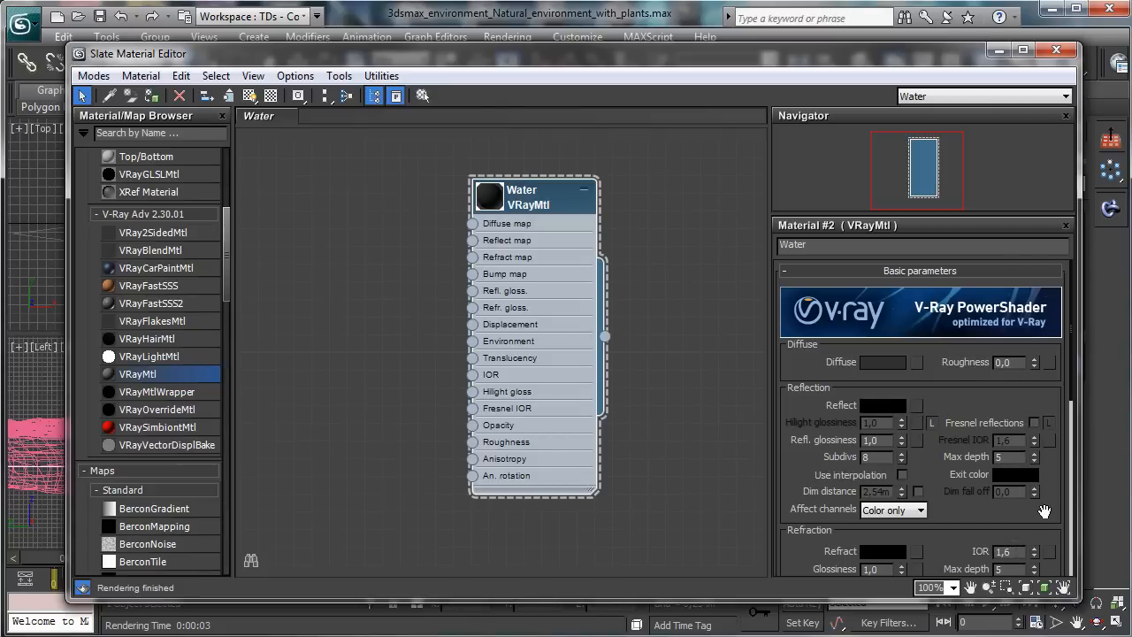
# - Set the Water material's refraction IOR to 1.34 and enable Fresnel reflections with a white (255) reflect color
pyautogui.press('Return')
pyautogui.click(1033, 423)
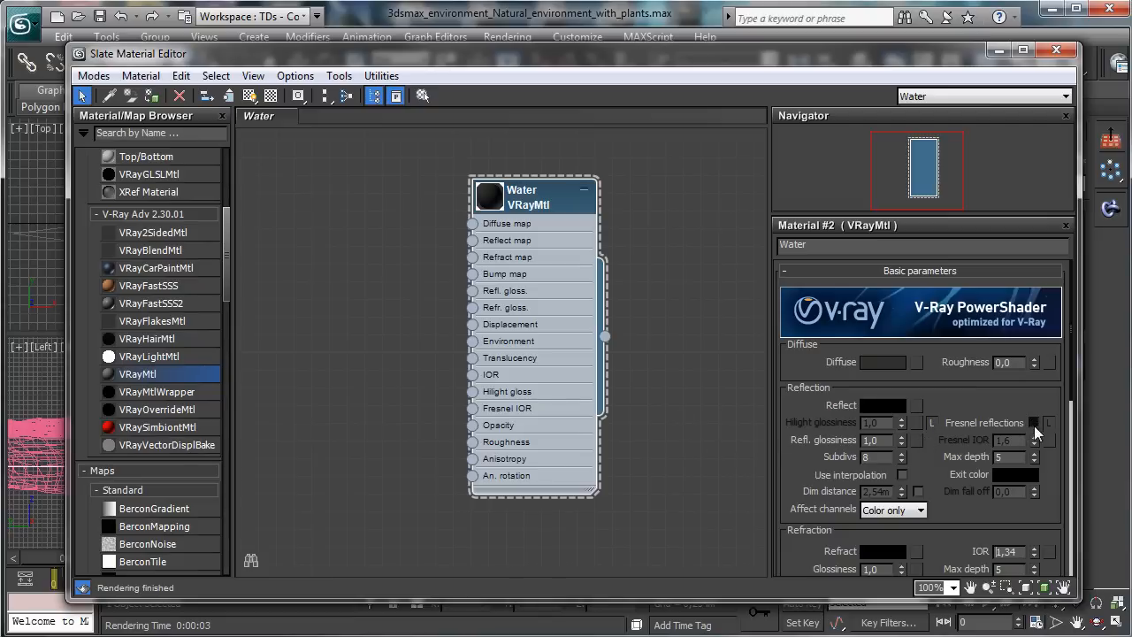
pyautogui.click(883, 405)
pyautogui.moveTo(415, 207); pyautogui.dragTo(539, 373)
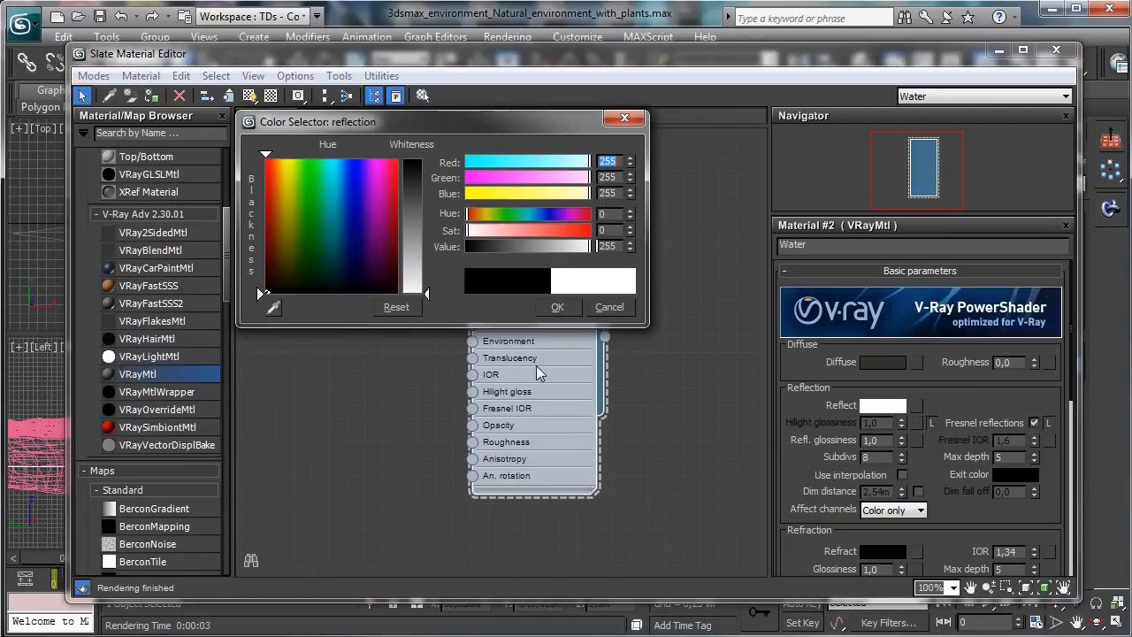
pyautogui.click(558, 306)
# - Minimize the material editor and render the VRayPhysicalCamera001 view with the reflective water
pyautogui.click(998, 50)
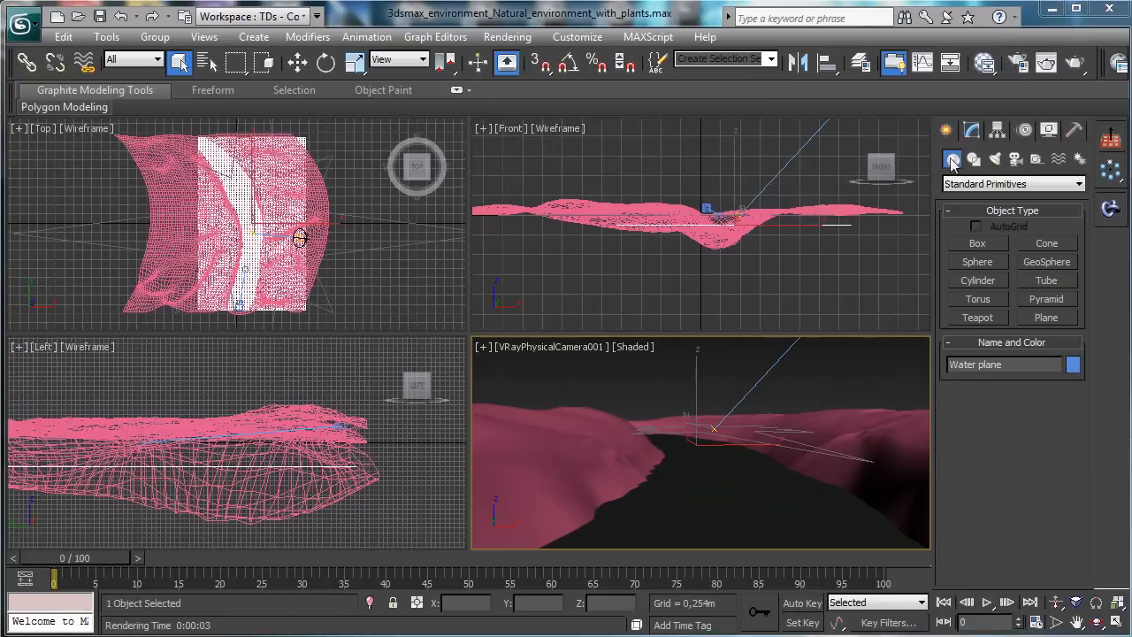
pyautogui.click(1047, 62)
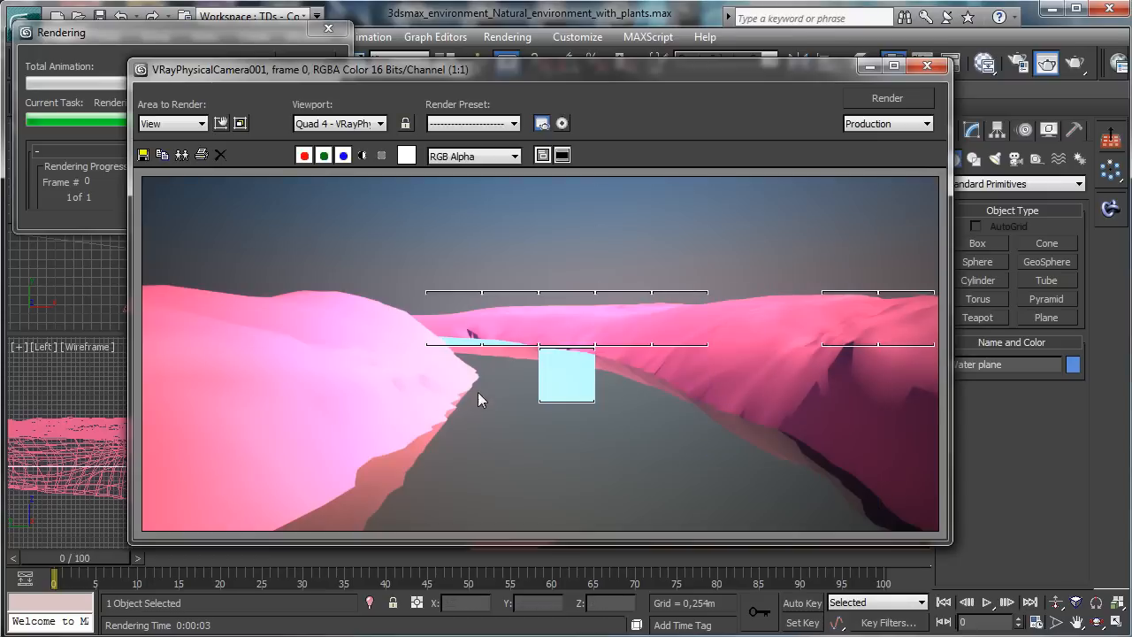
# - Set the Water material's refract color to a light gray with RGB values of 185
pyautogui.click(984, 62)
pyautogui.scroll(-3, 959, 399)
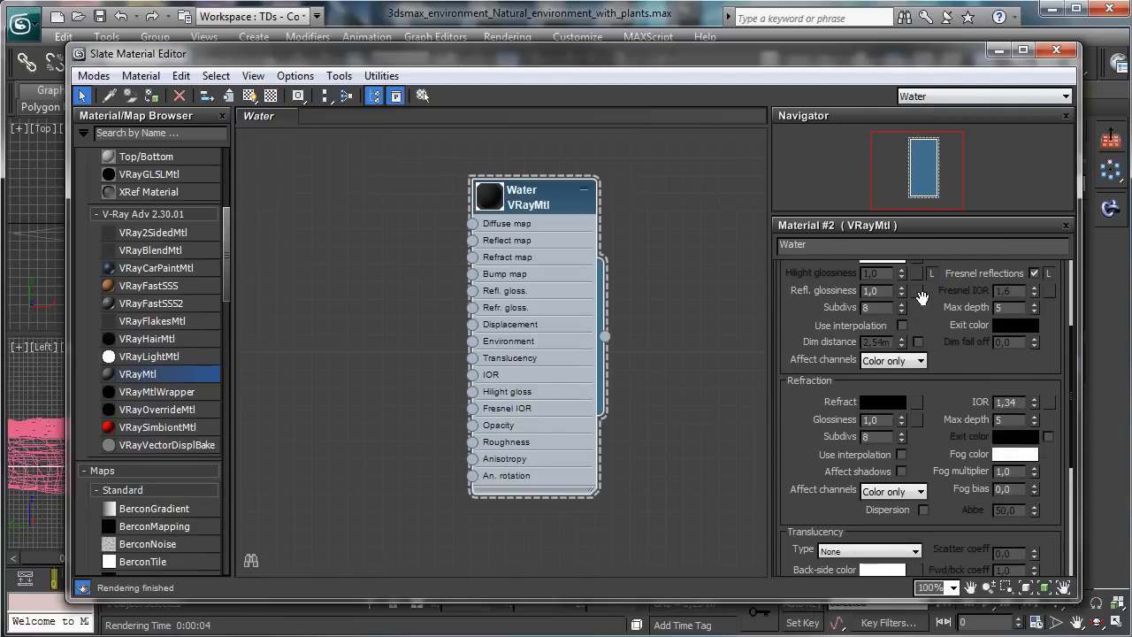
pyautogui.click(883, 401)
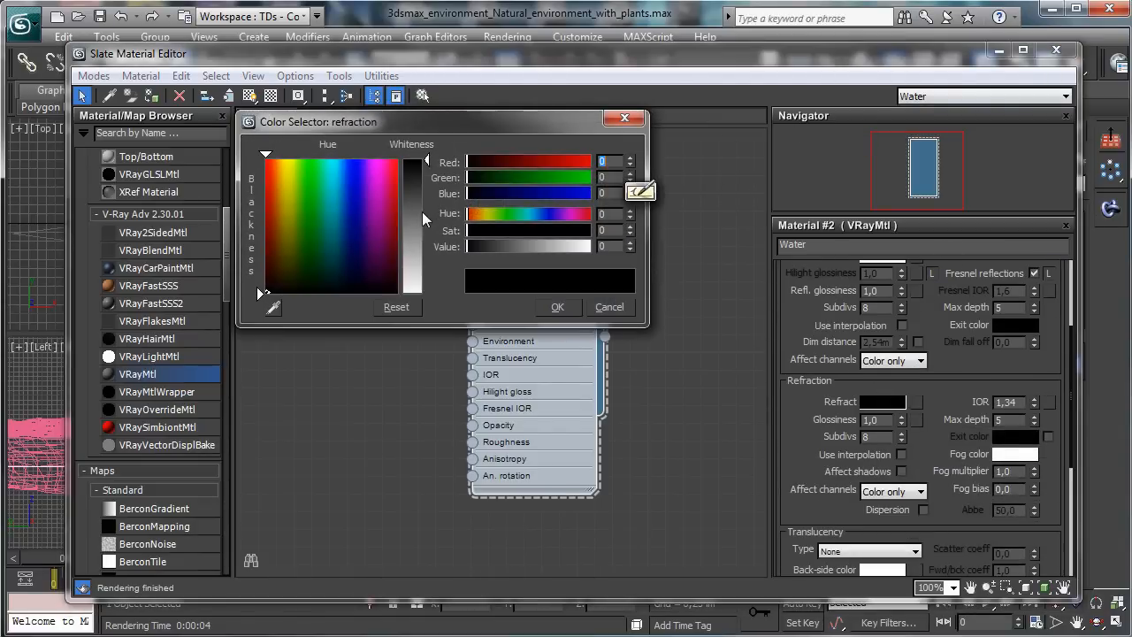
pyautogui.moveTo(422, 212); pyautogui.dragTo(424, 260)
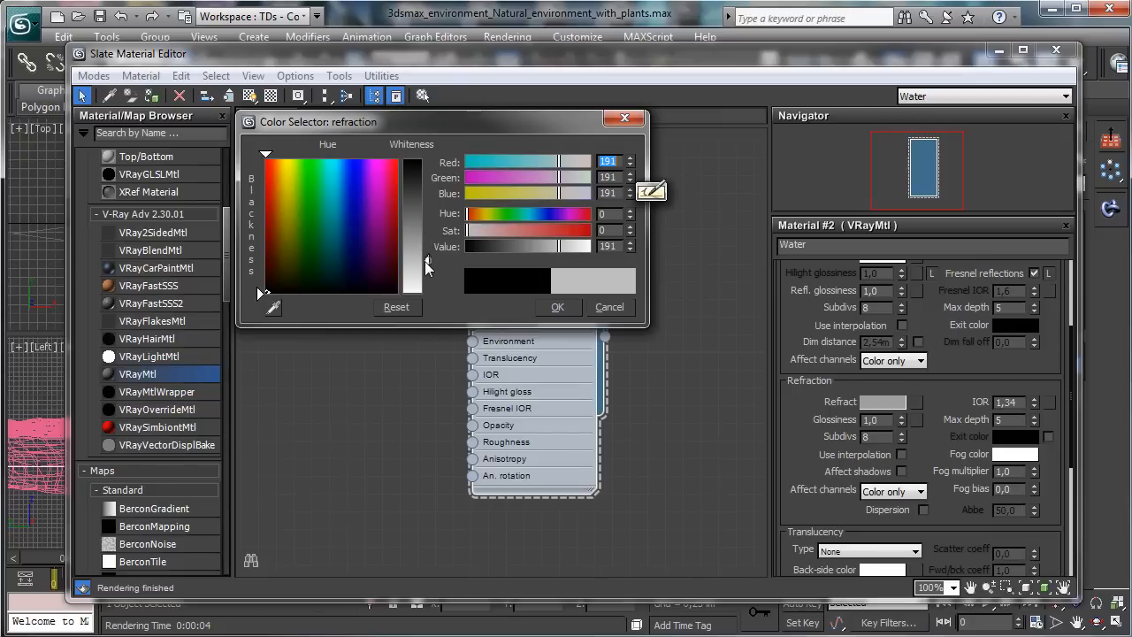
pyautogui.click(401, 307)
pyautogui.click(423, 257)
pyautogui.click(570, 306)
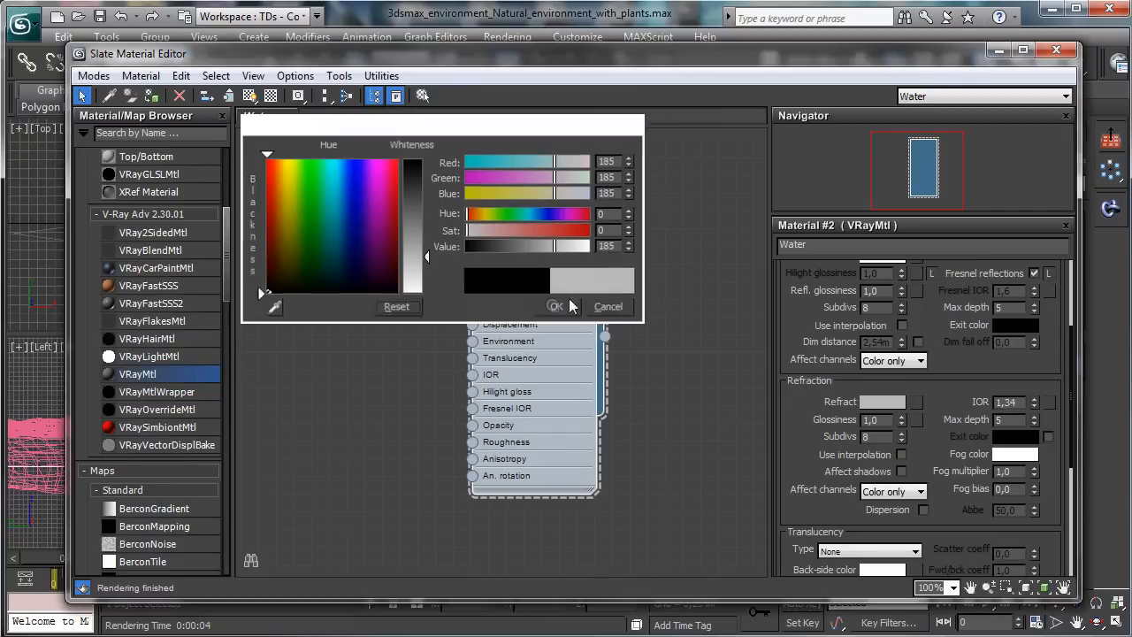
# - Set the Water material's refraction fog color to a dark olive green
pyautogui.scroll(-3, 955, 521)
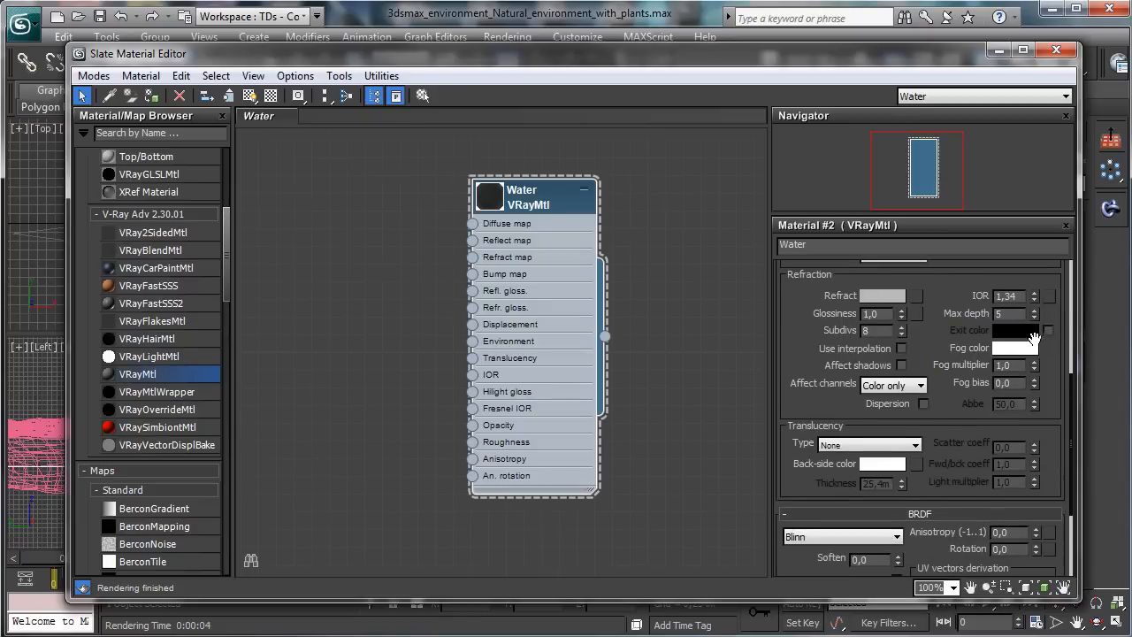
pyautogui.click(1017, 348)
pyautogui.click(300, 275)
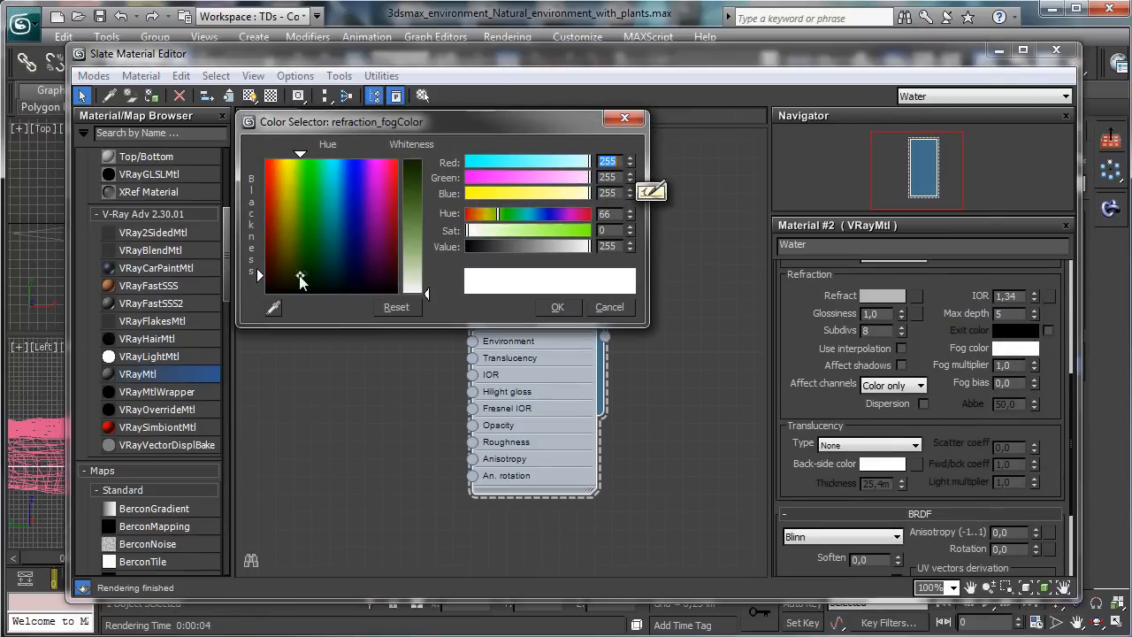
pyautogui.click(418, 175)
pyautogui.click(557, 307)
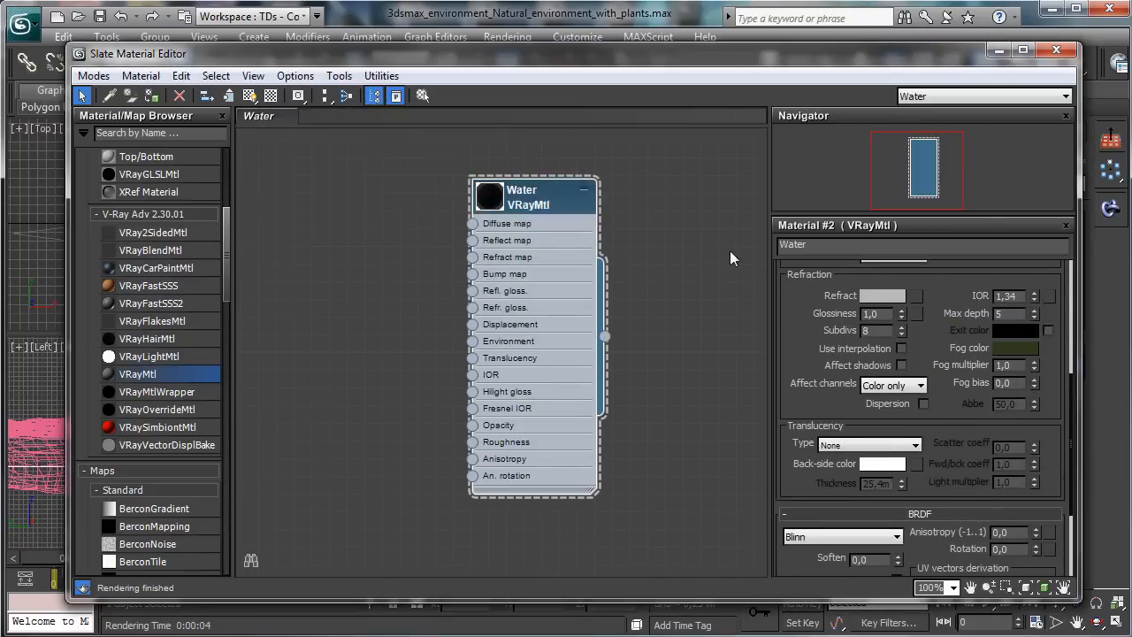
# - Render the camera view again to check the refractive, fogged water, and minimize the rendered frame
pyautogui.click(999, 51)
pyautogui.click(1075, 60)
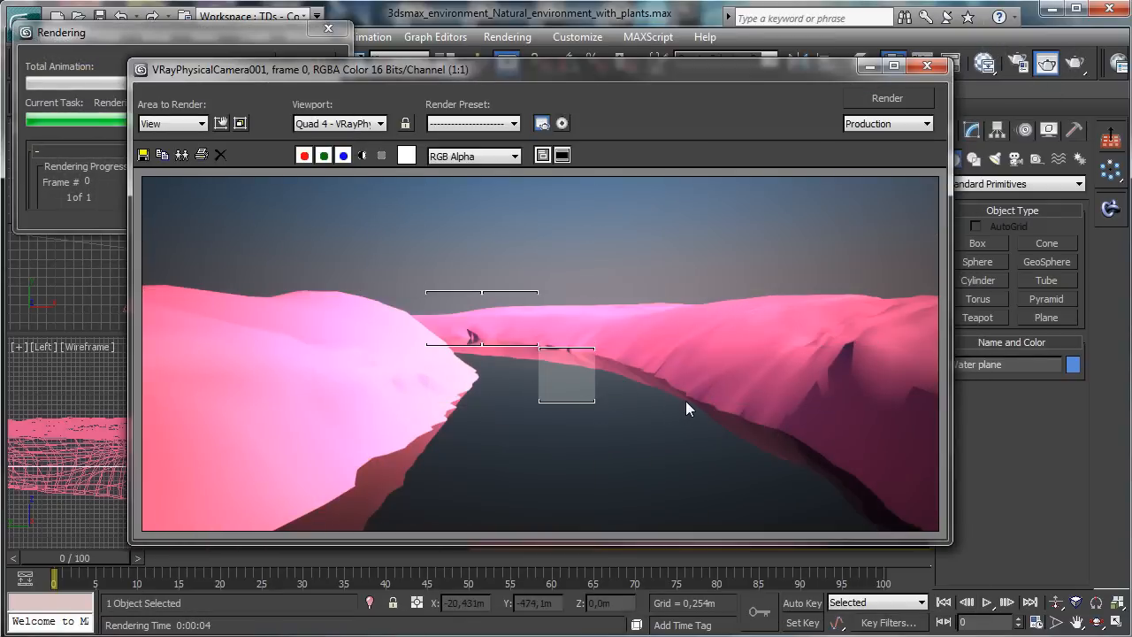
pyautogui.click(869, 66)
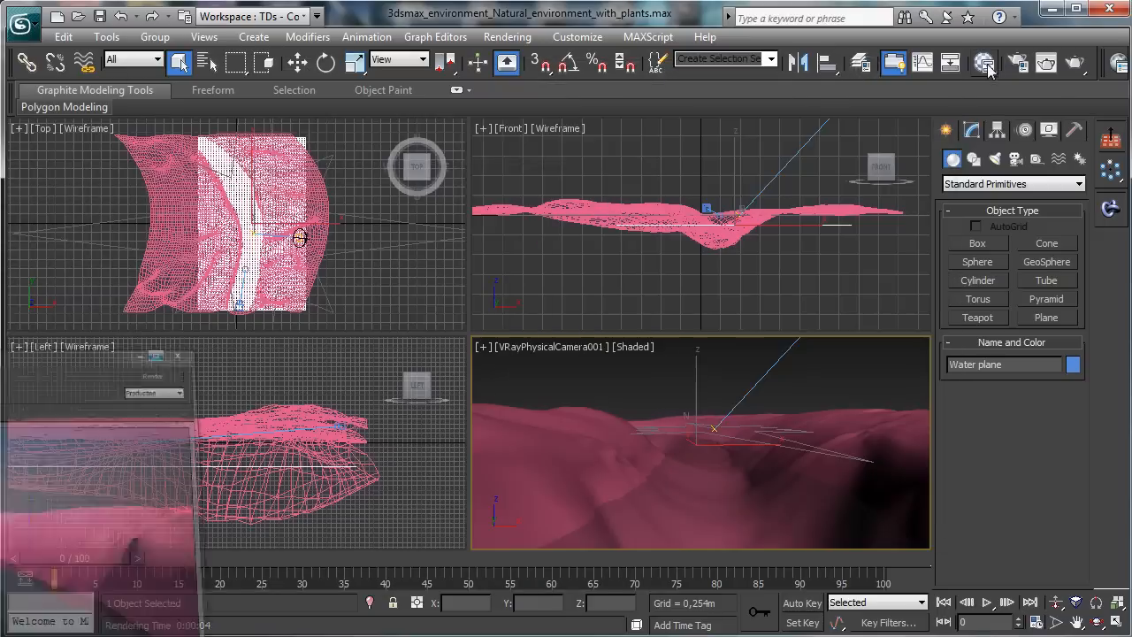
# - Add a Noise map to the bump slot of the Water material and place its node beside the material
pyautogui.click(984, 63)
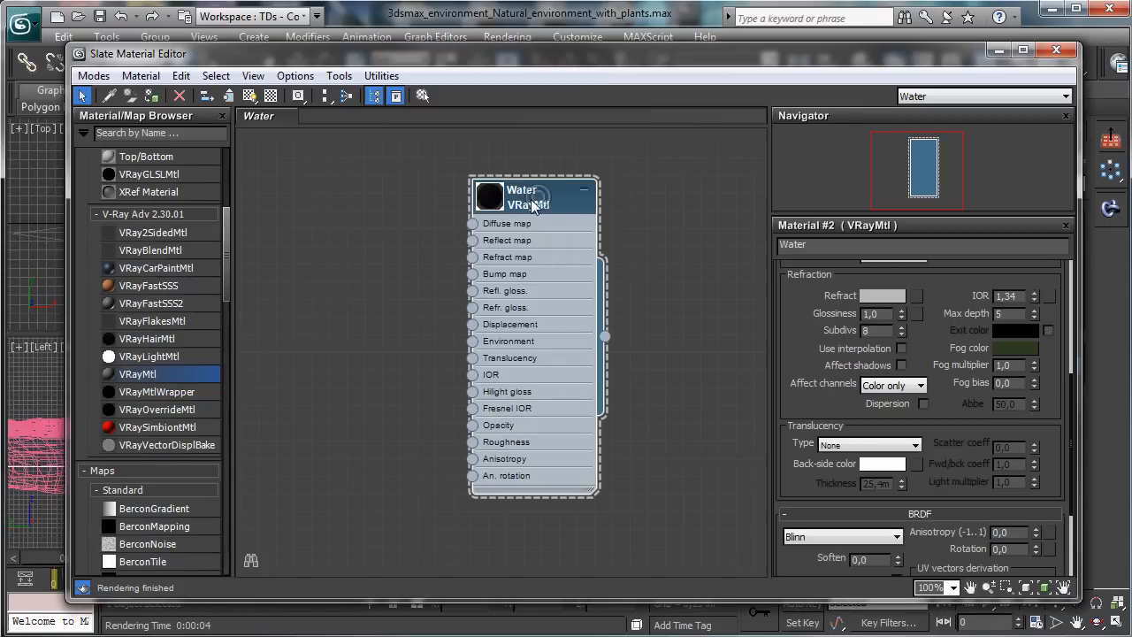
pyautogui.moveTo(935, 289); pyautogui.dragTo(907, 156)
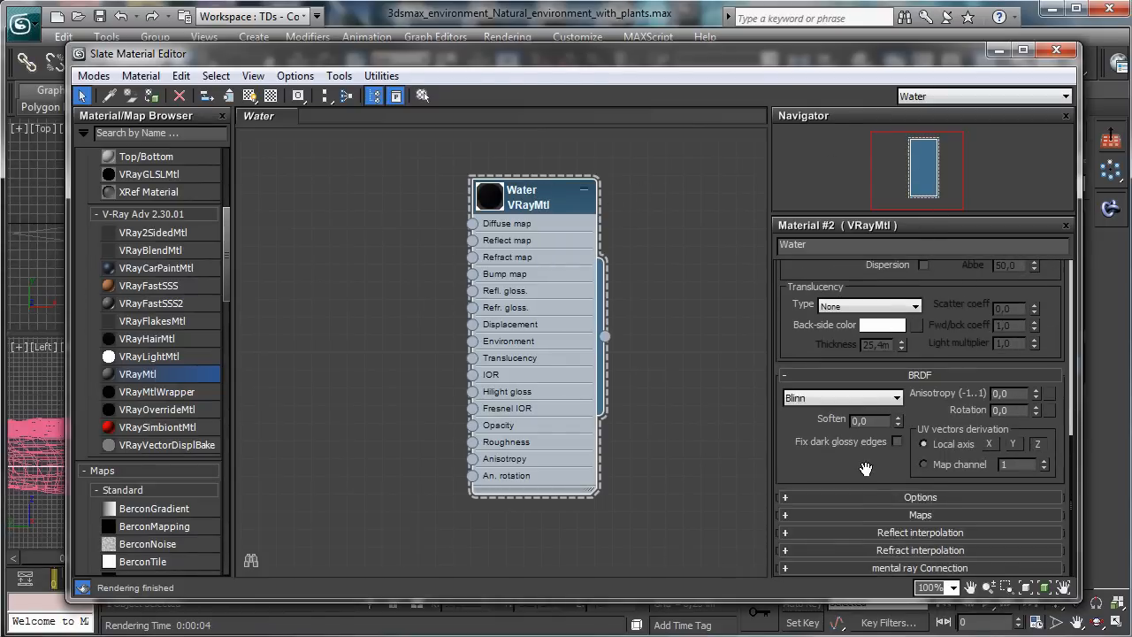
pyautogui.click(882, 516)
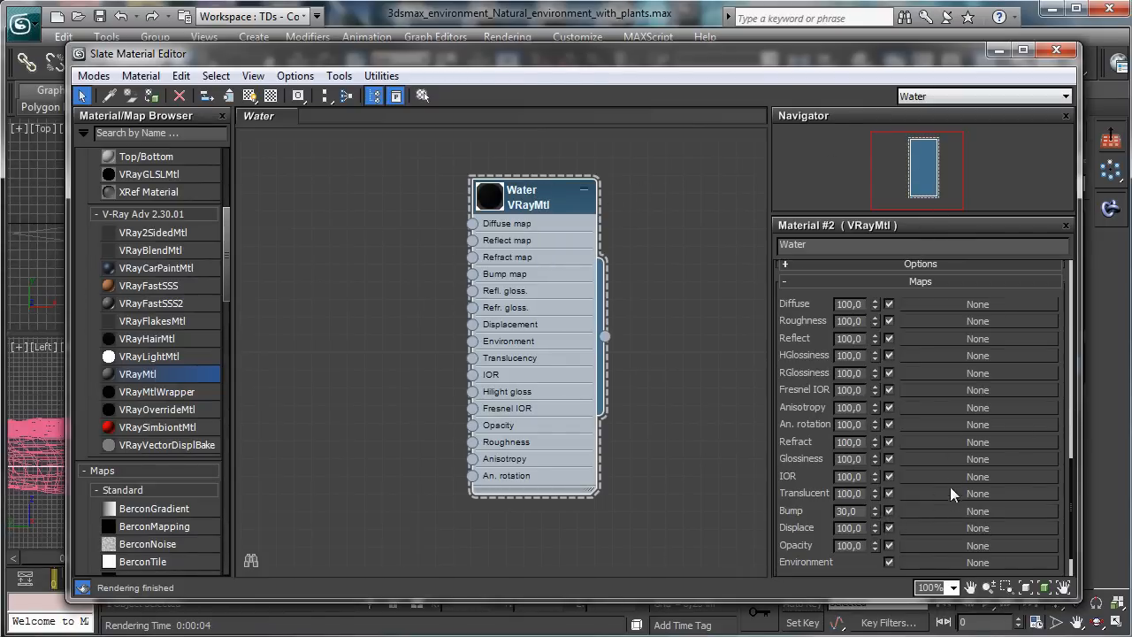
pyautogui.click(944, 511)
pyautogui.moveTo(804, 231); pyautogui.dragTo(530, 58)
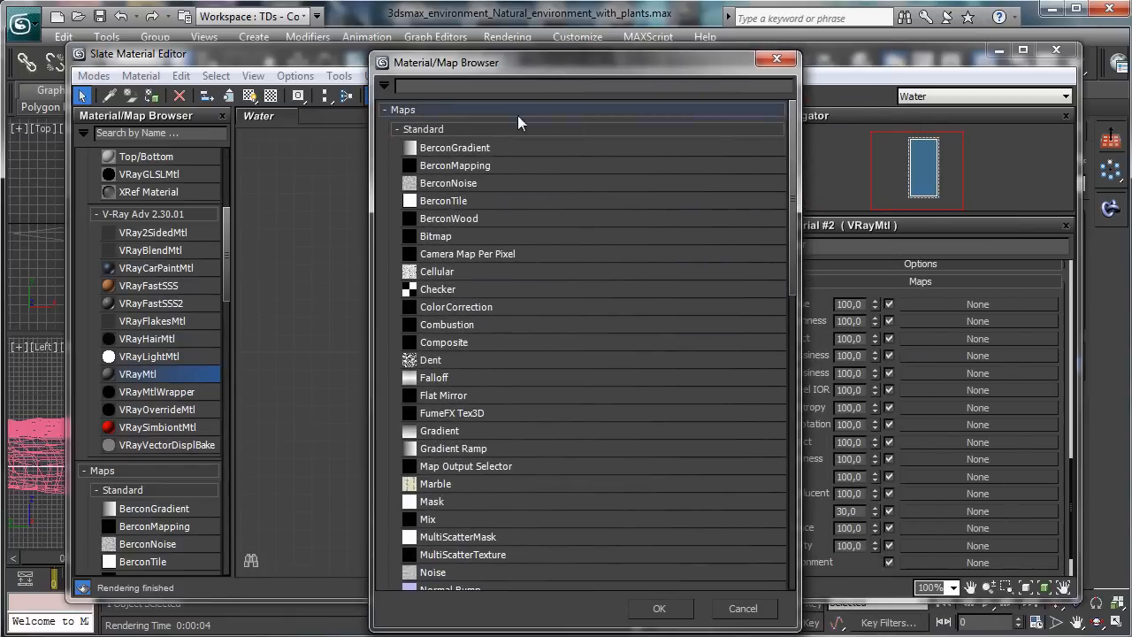
pyautogui.doubleClick(450, 570)
pyautogui.moveTo(289, 252); pyautogui.dragTo(345, 222)
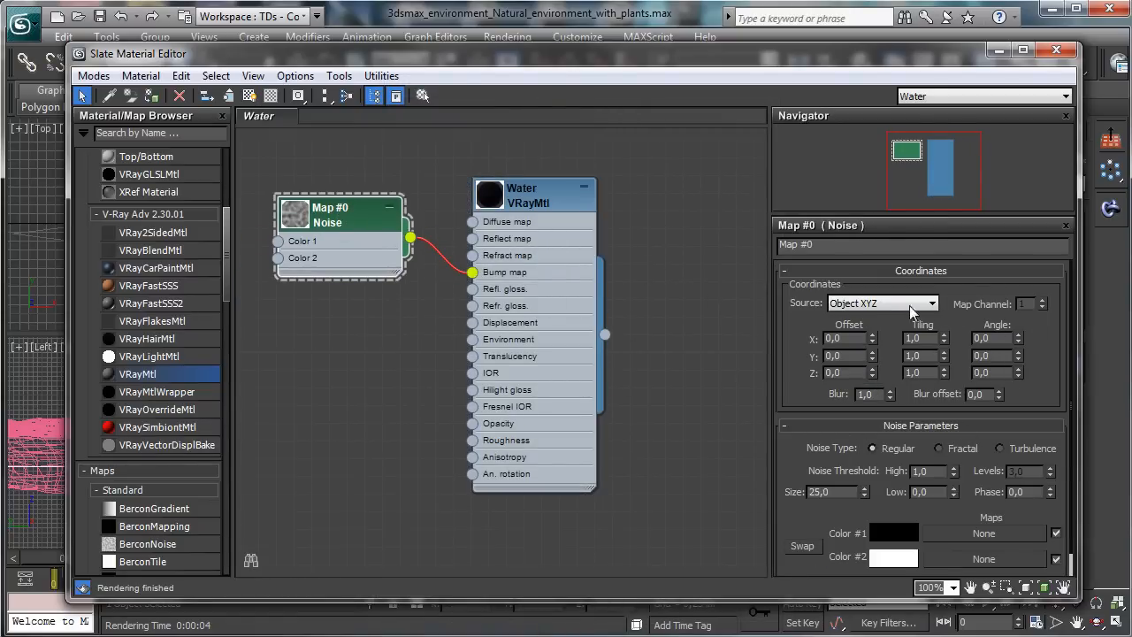
# - Set the Noise map's Y tiling to 1.6 and render the camera view to check the water bump
pyautogui.click(944, 354)
pyautogui.click(945, 354)
pyautogui.click(945, 353)
pyautogui.click(944, 354)
pyautogui.click(945, 354)
pyautogui.click(944, 353)
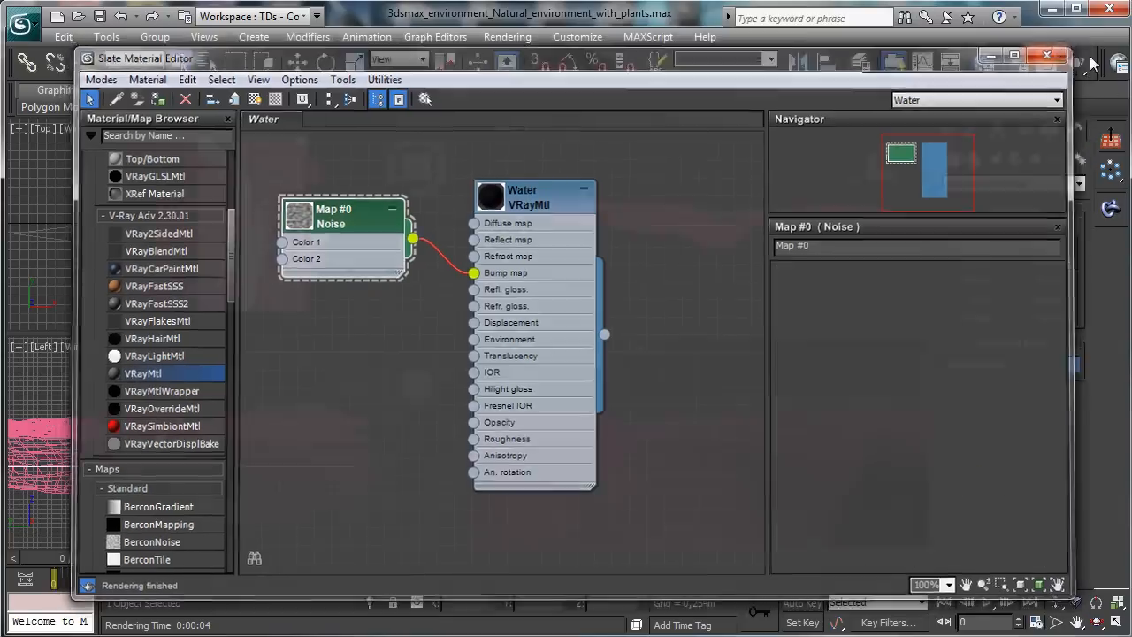
pyautogui.click(1056, 50)
pyautogui.click(1046, 62)
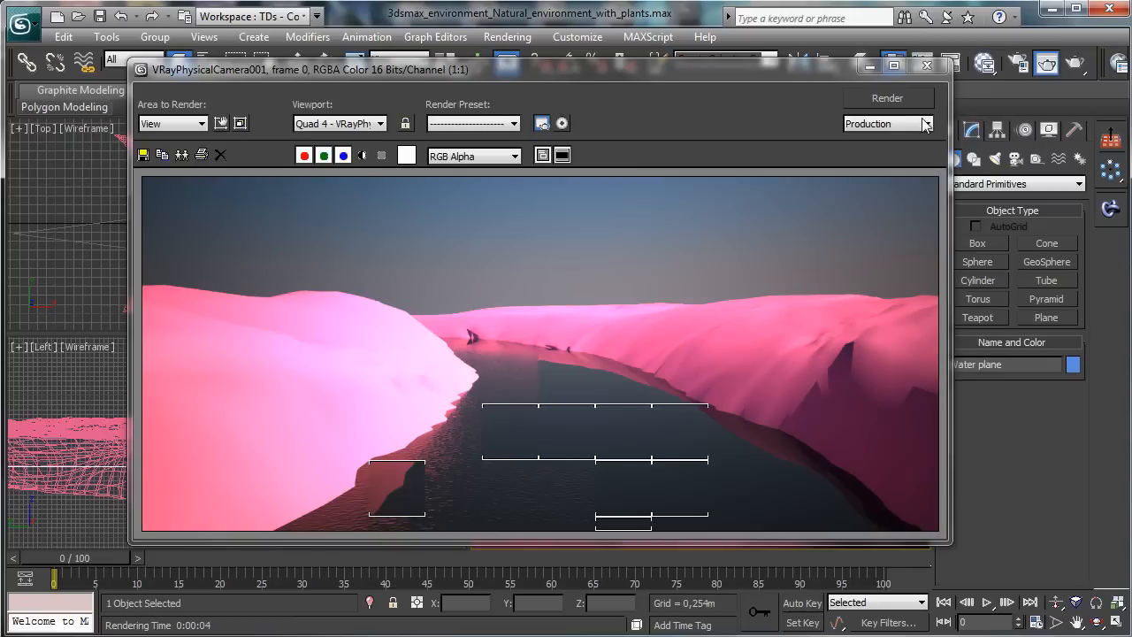
# - Set the size of the water's Noise map to 50
pyautogui.click(1017, 64)
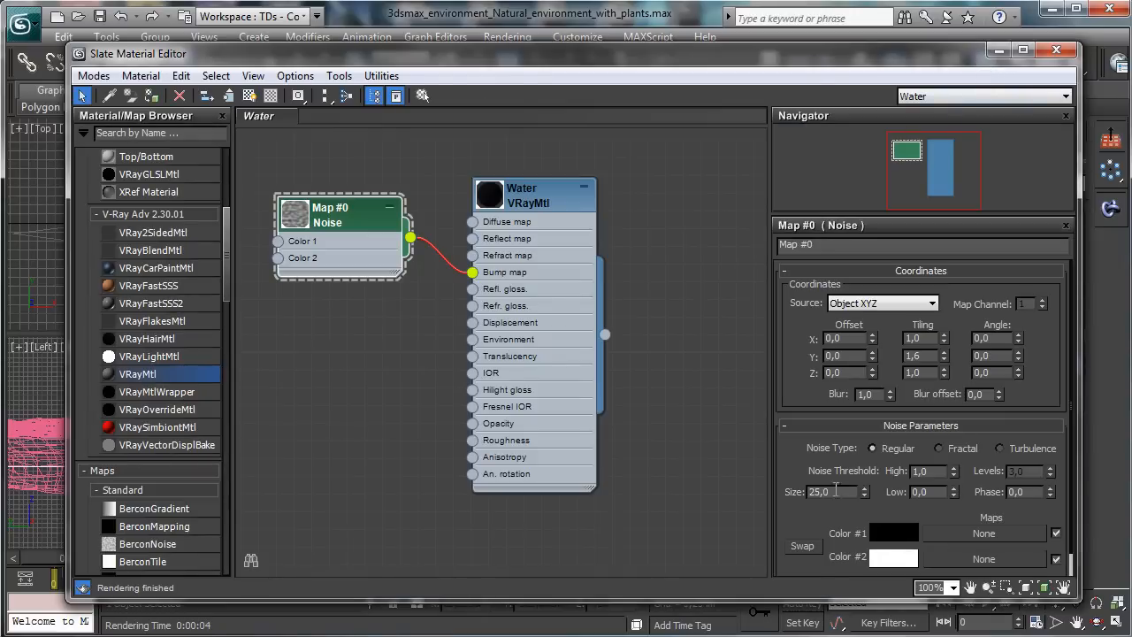
pyautogui.doubleClick(838, 492)
pyautogui.write('50')
pyautogui.press('Return')
# - Set the Water material's bump amount to 5 and render the camera view again
pyautogui.click(541, 201)
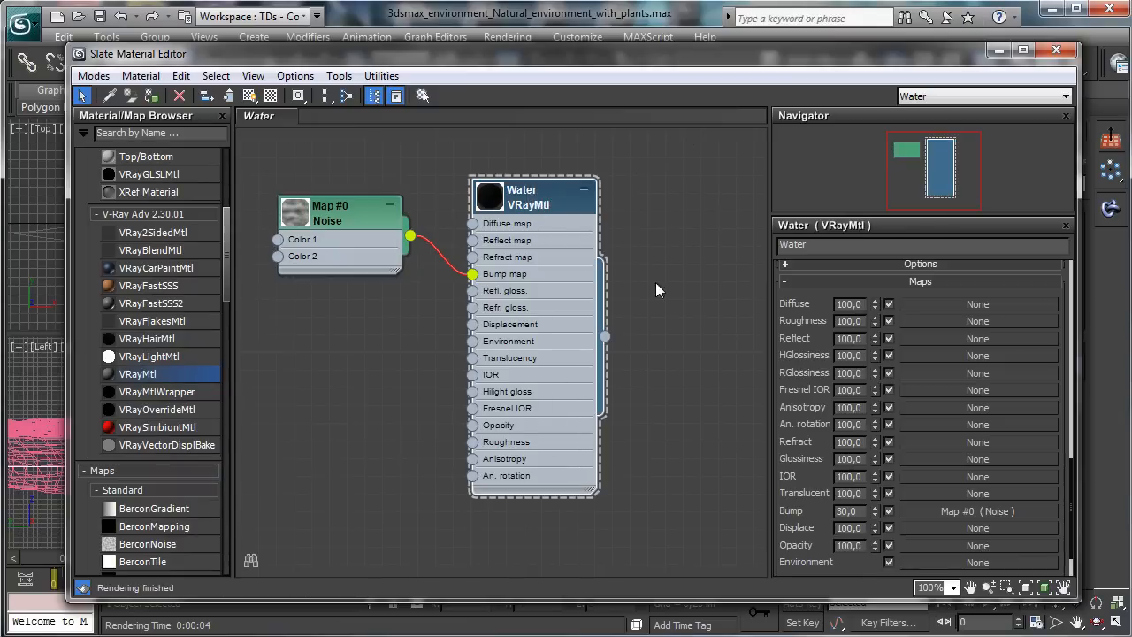
pyautogui.doubleClick(850, 510)
pyautogui.write('5')
pyautogui.click(1056, 49)
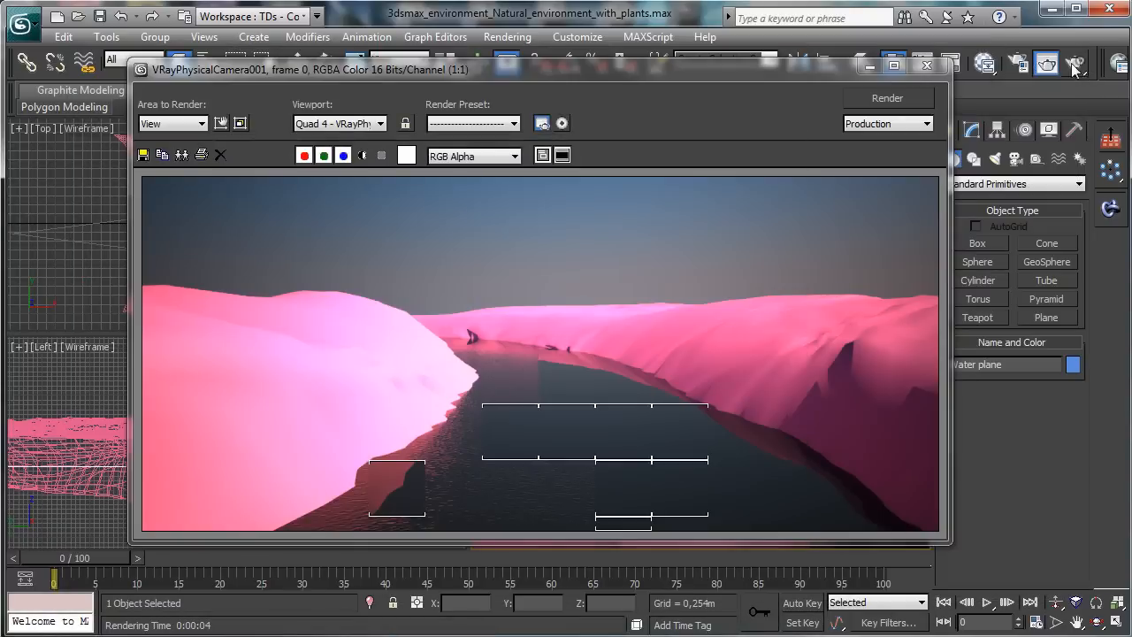
pyautogui.click(1073, 66)
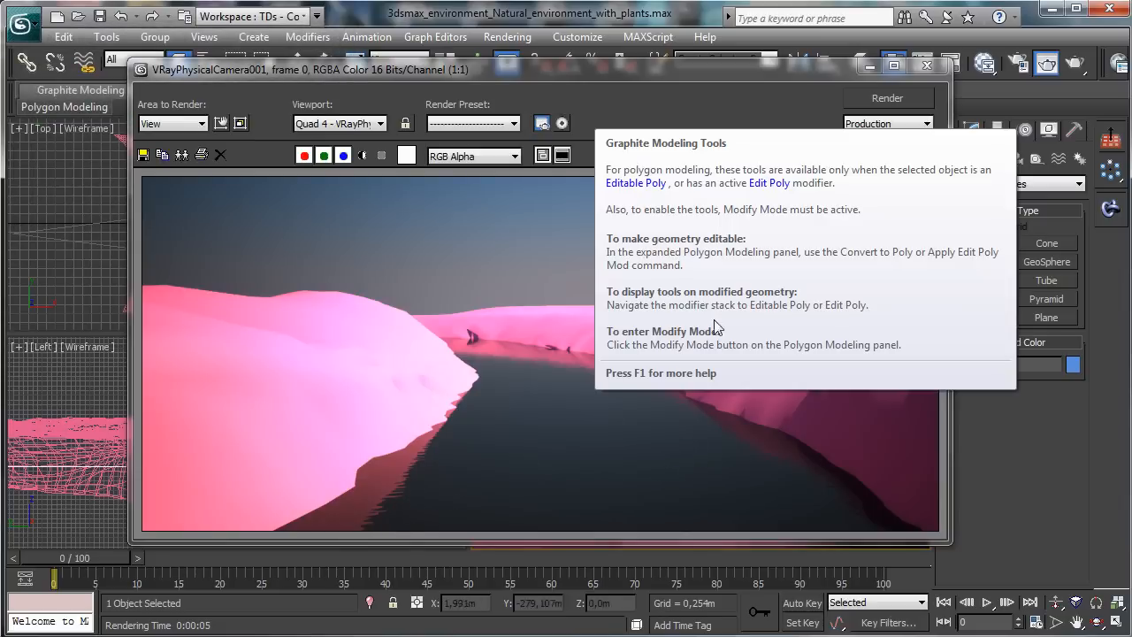
# - Set the size of the water's Noise map to 85 and render the camera view to check the larger waves
pyautogui.click(984, 63)
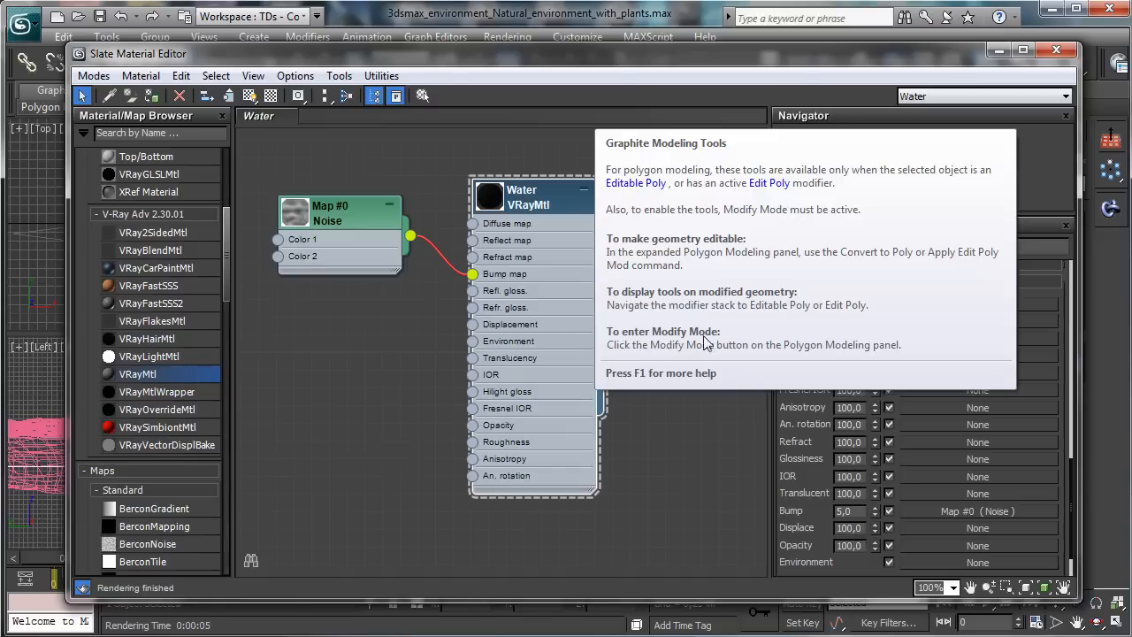
pyautogui.click(972, 511)
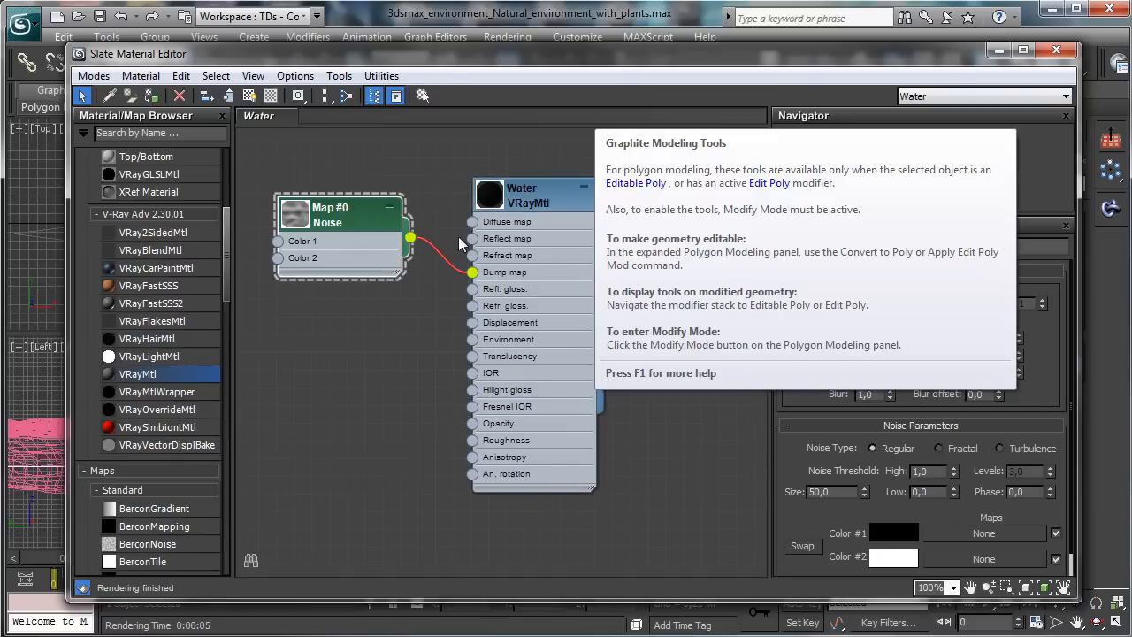
pyautogui.doubleClick(847, 492)
pyautogui.write('85')
pyautogui.press('Return')
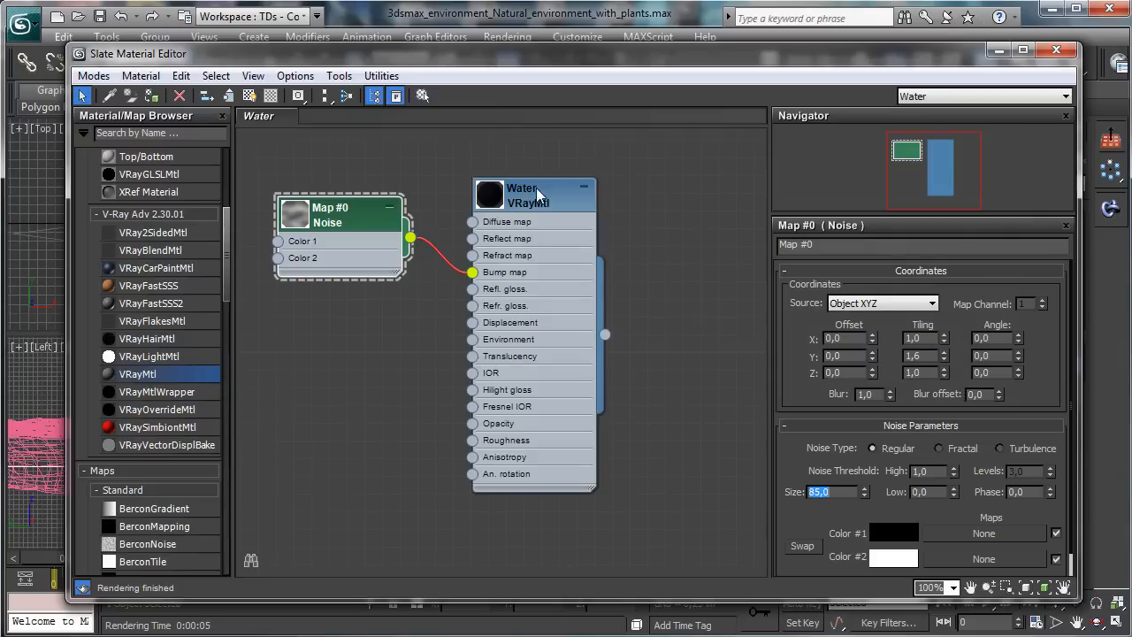
pyautogui.click(1056, 49)
pyautogui.click(1074, 63)
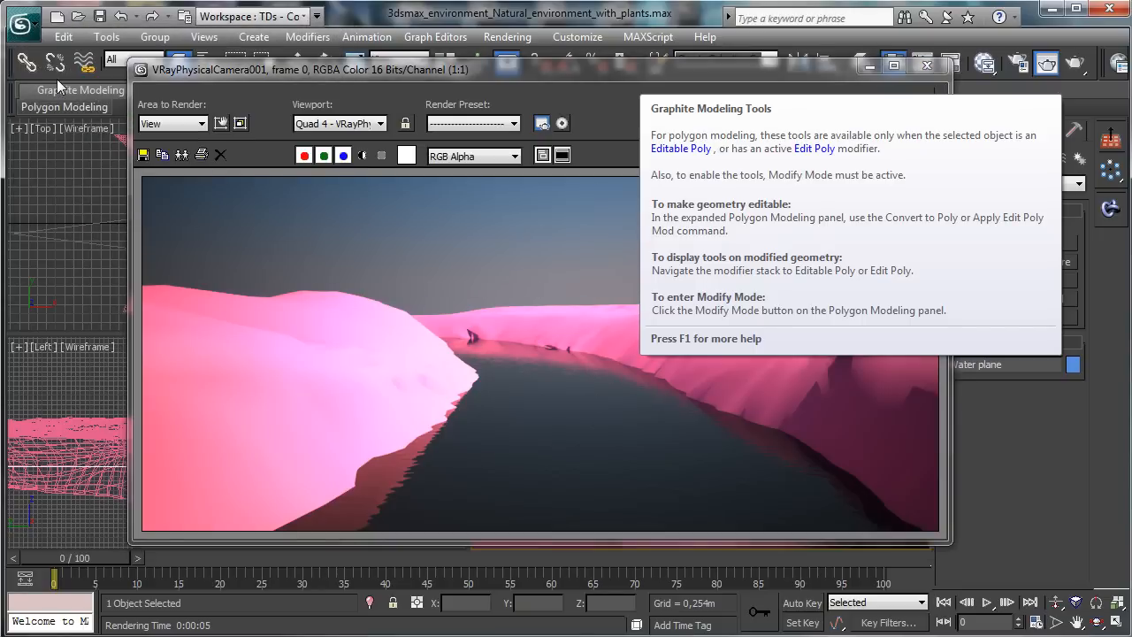
# - Set the Water material's reflection glossiness to 0.9
pyautogui.click(927, 65)
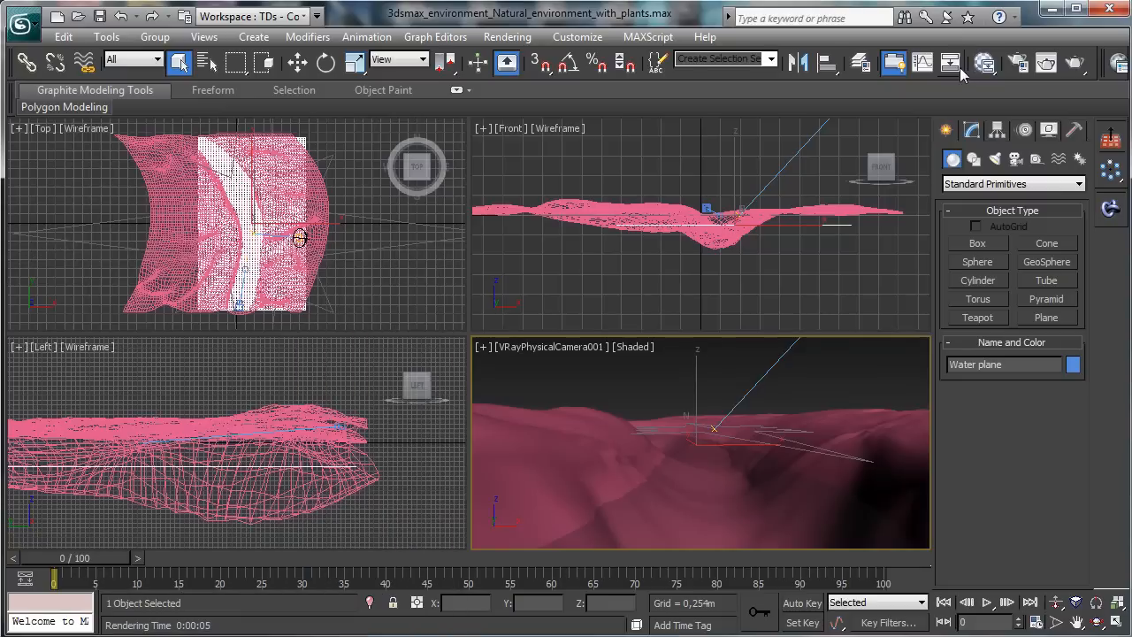
pyautogui.click(983, 62)
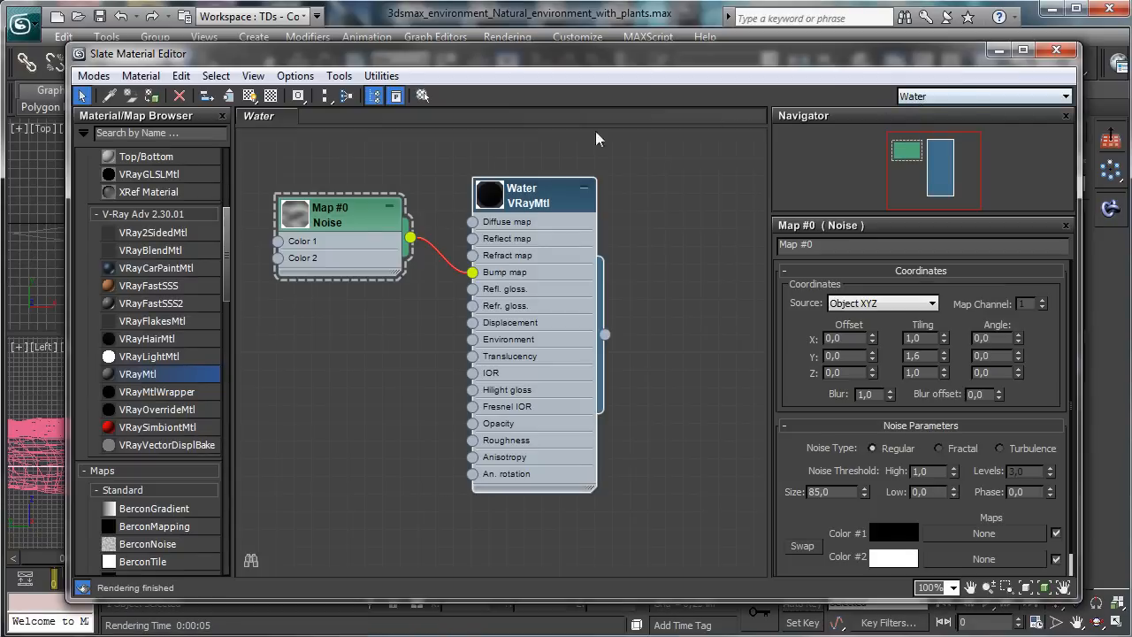
pyautogui.doubleClick(541, 190)
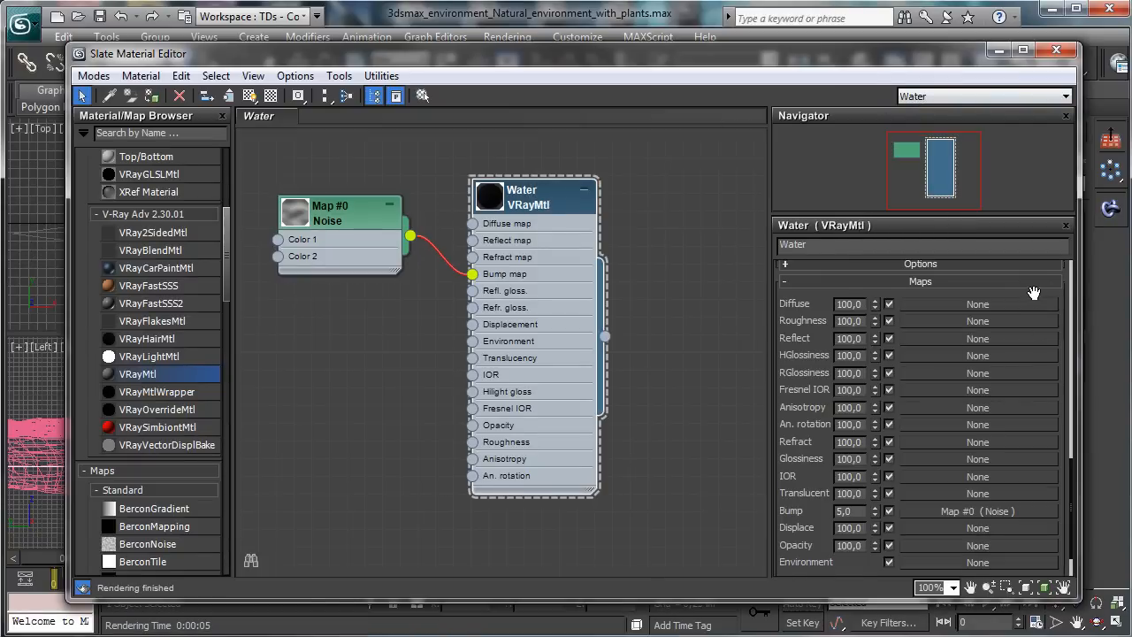
pyautogui.moveTo(1034, 292); pyautogui.dragTo(990, 614)
pyautogui.moveTo(928, 363)
pyautogui.mouseDown()
pyautogui.moveTo(924, 535)
pyautogui.moveTo(938, 476)
pyautogui.mouseUp()
pyautogui.moveTo(902, 404); pyautogui.dragTo(901, 410)
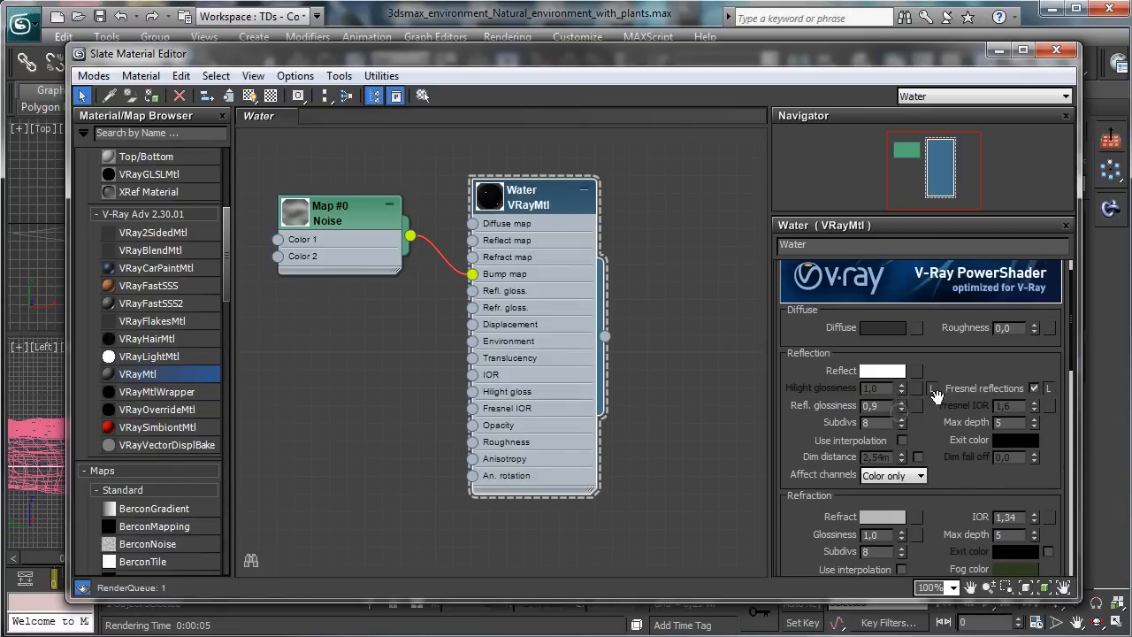
# - Render the camera view to check the glossier water reflections, and minimize the rendered frame
pyautogui.click(1001, 51)
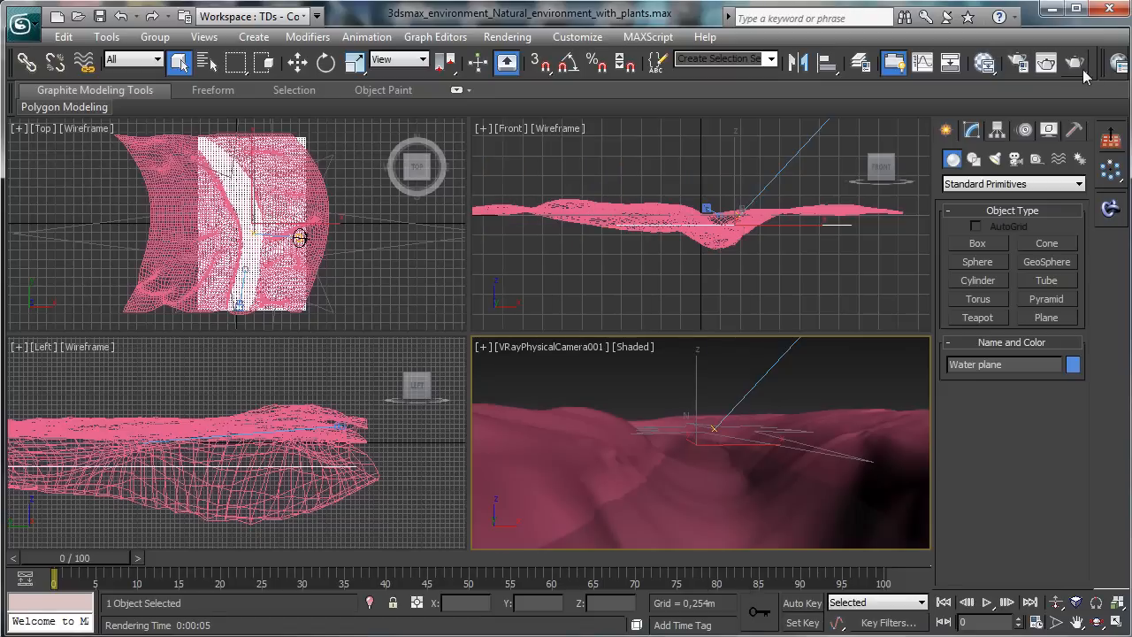
pyautogui.click(1077, 65)
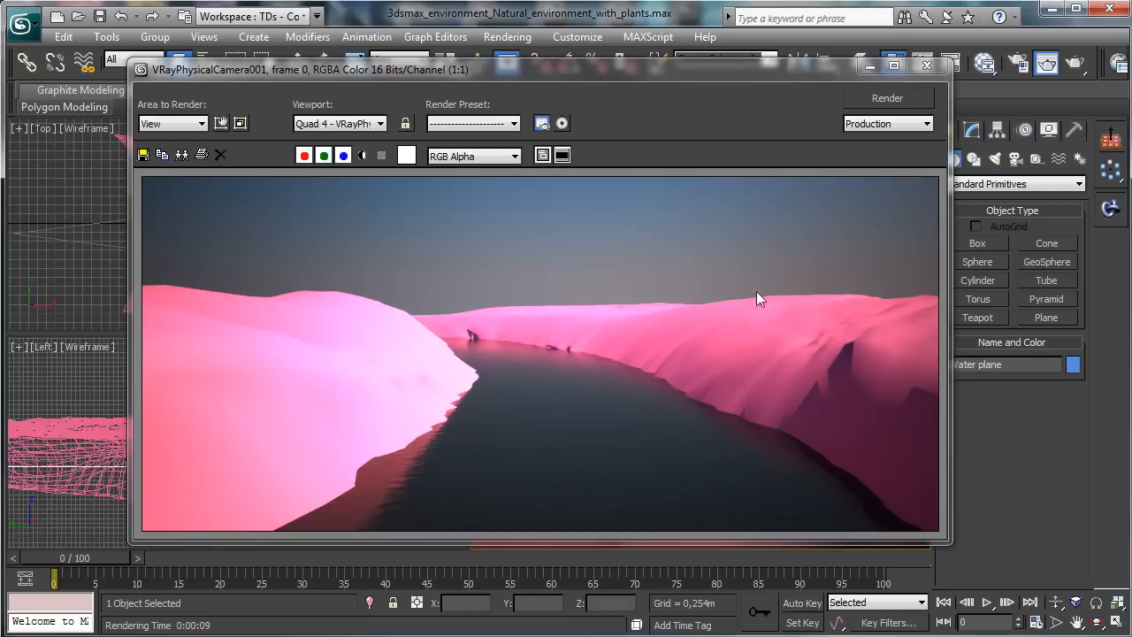
pyautogui.click(870, 66)
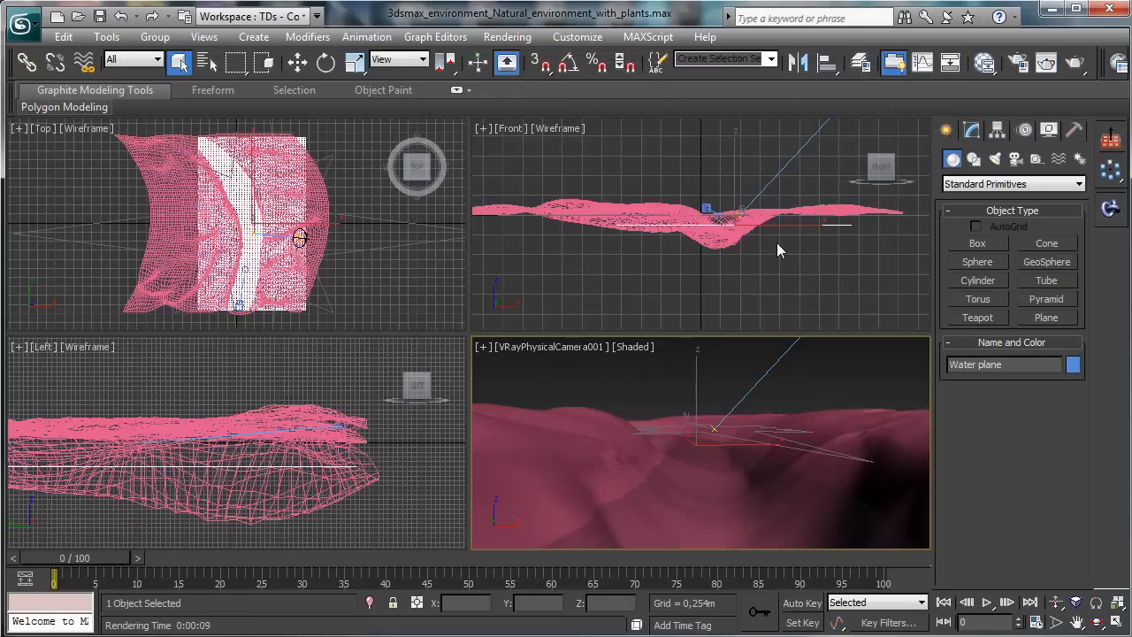
# - Select the Terrain object in the camera view and create a new material editor view named Terrain
pyautogui.click(573, 451)
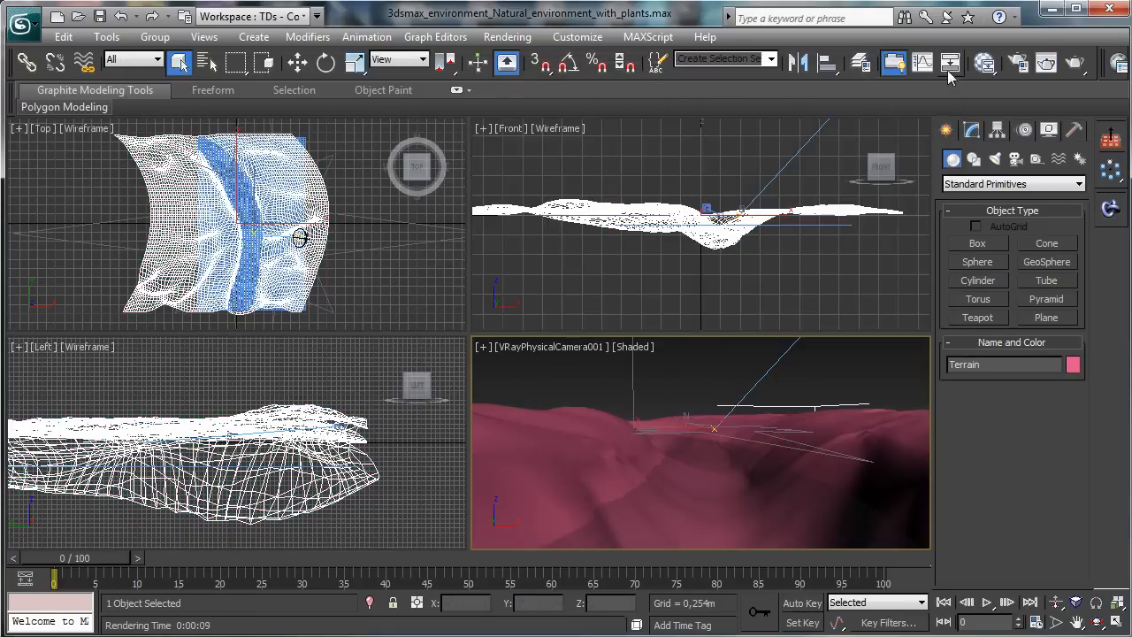
pyautogui.click(984, 62)
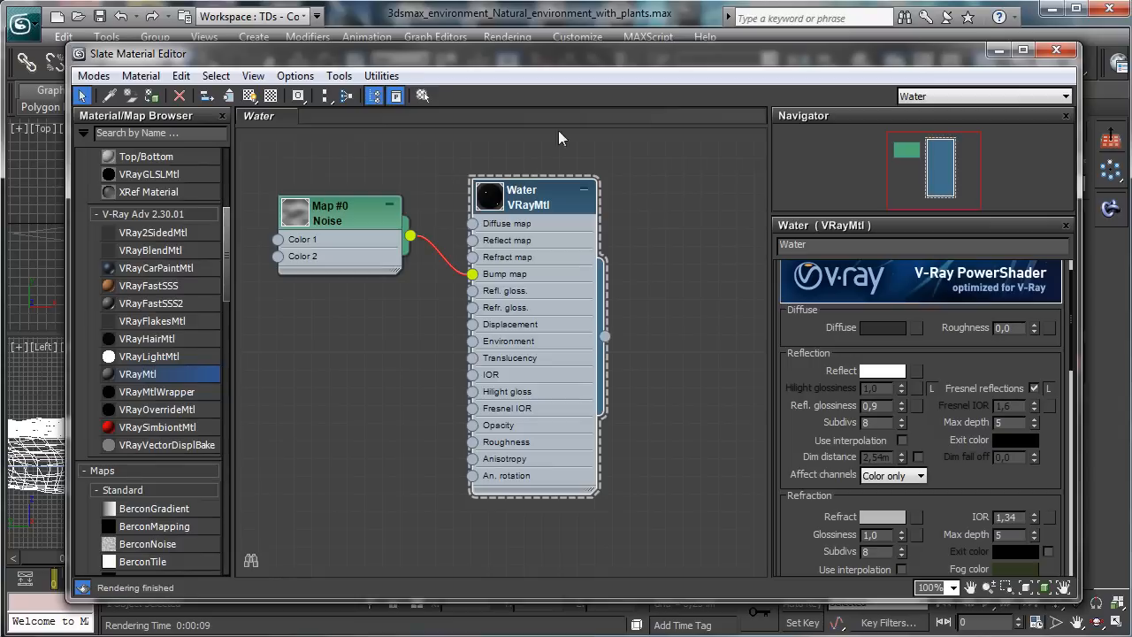
pyautogui.rightClick(320, 115)
pyautogui.click(366, 132)
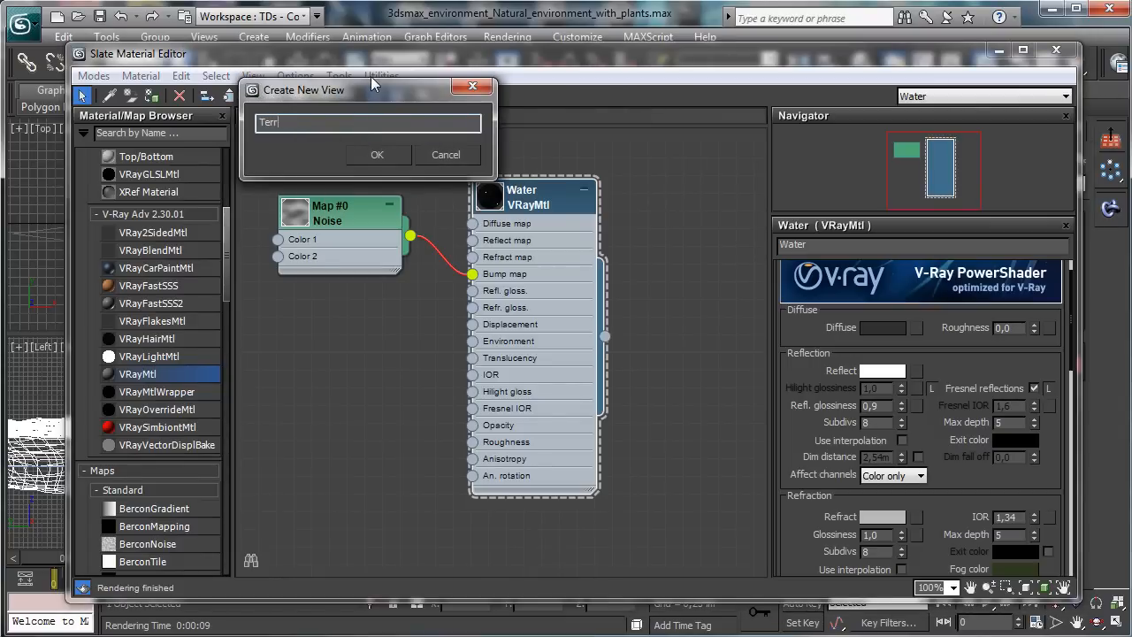
pyautogui.press('Return')
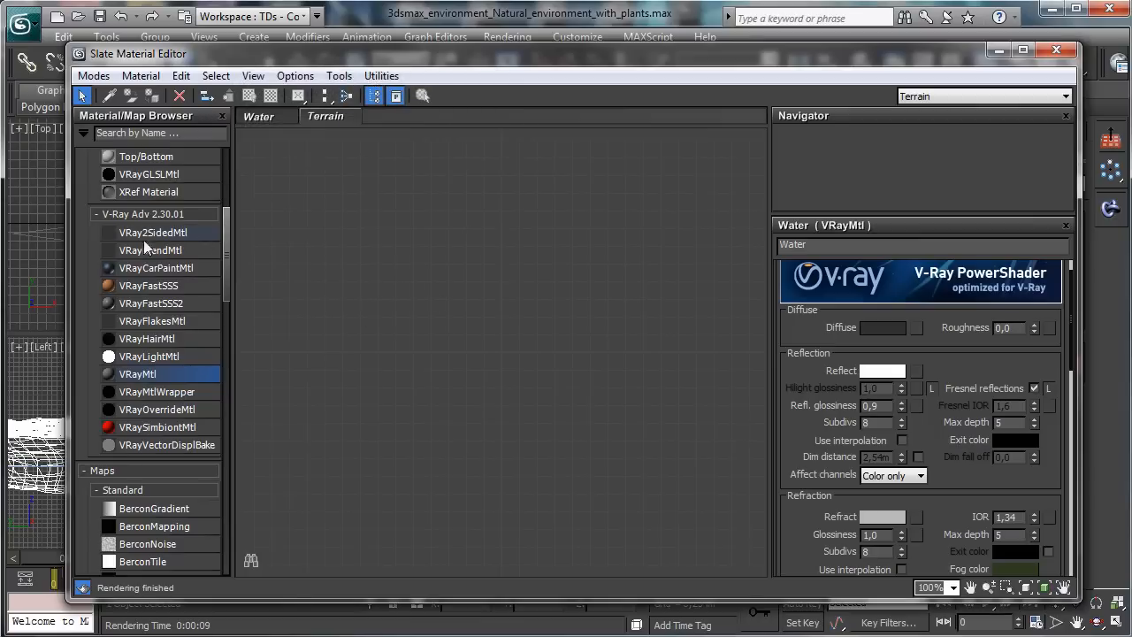
# - Create a VRayMtl named Terrain in the Terrain view and assign it to the selected terrain
pyautogui.moveTo(482, 265); pyautogui.dragTo(468, 279)
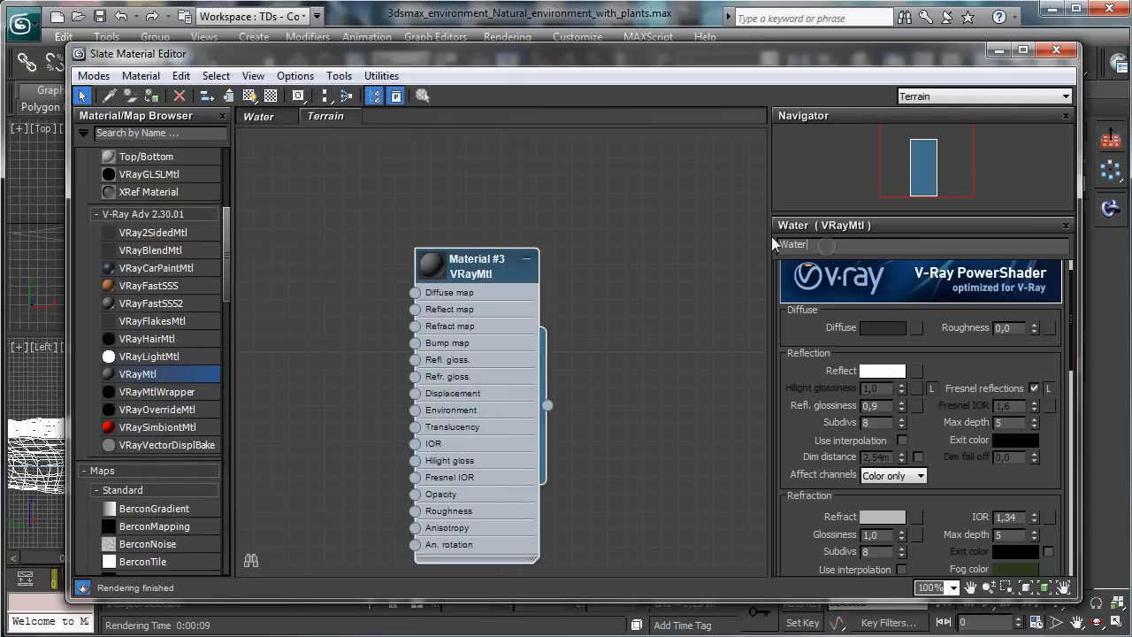
pyautogui.doubleClick(469, 272)
pyautogui.click(850, 247)
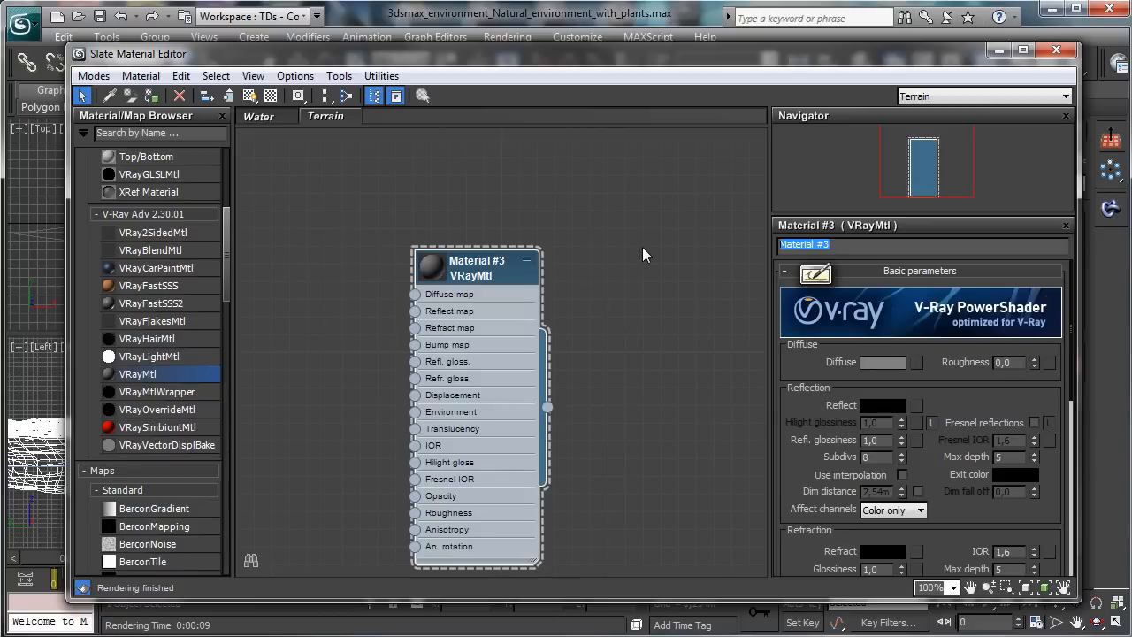
pyautogui.write('Terrain')
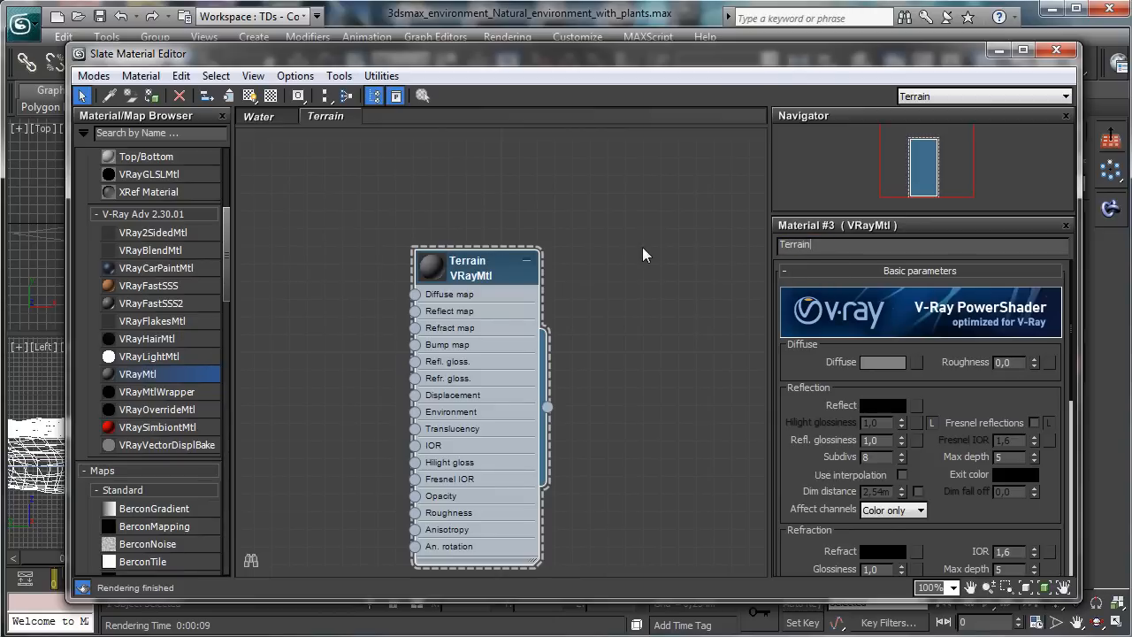
pyautogui.press('Return')
pyautogui.moveTo(436, 281); pyautogui.dragTo(453, 227)
pyautogui.rightClick(491, 208)
pyautogui.click(572, 234)
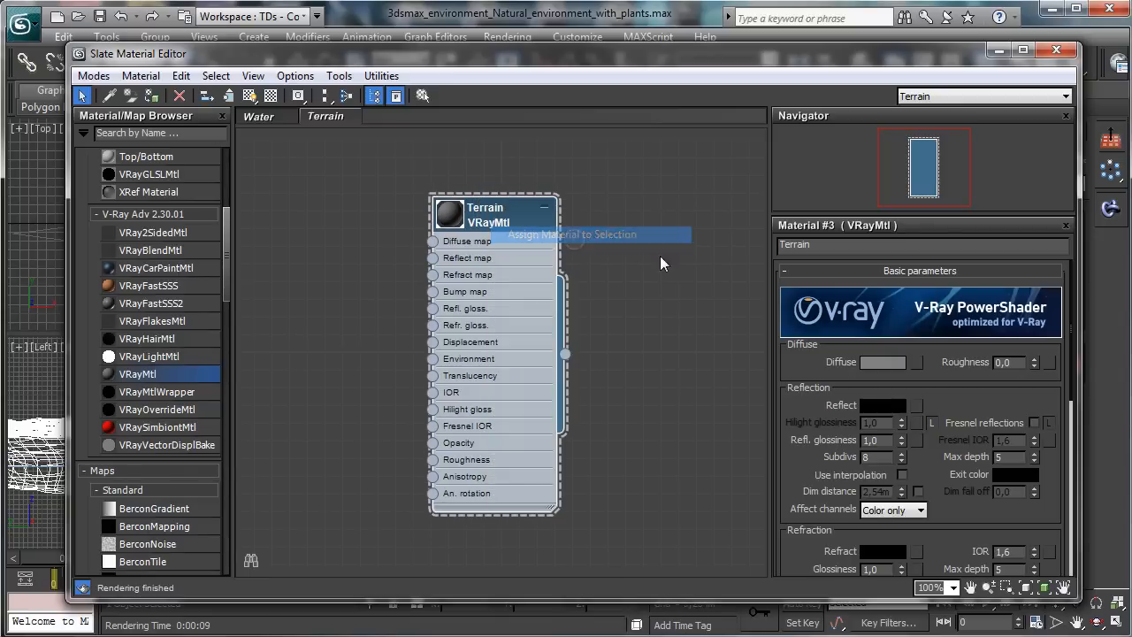
# - Add a Substance map to the Terrain material's diffuse slot and load Dry_Ground_01.sbsar from the textures folder
pyautogui.click(917, 363)
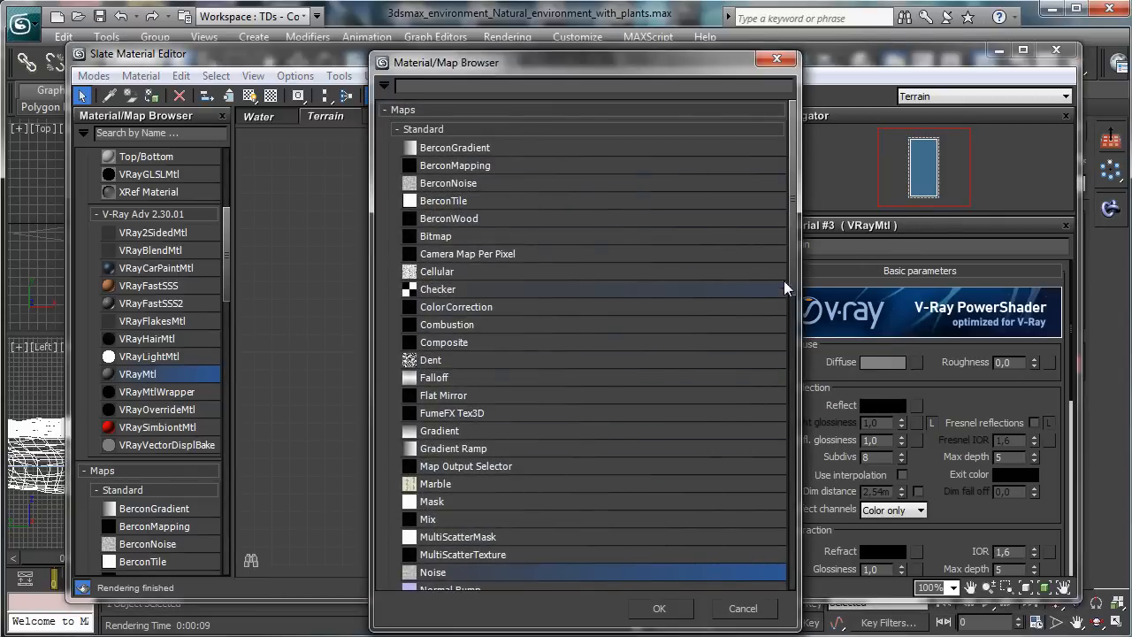
pyautogui.moveTo(784, 280); pyautogui.dragTo(795, 413)
pyautogui.doubleClick(428, 475)
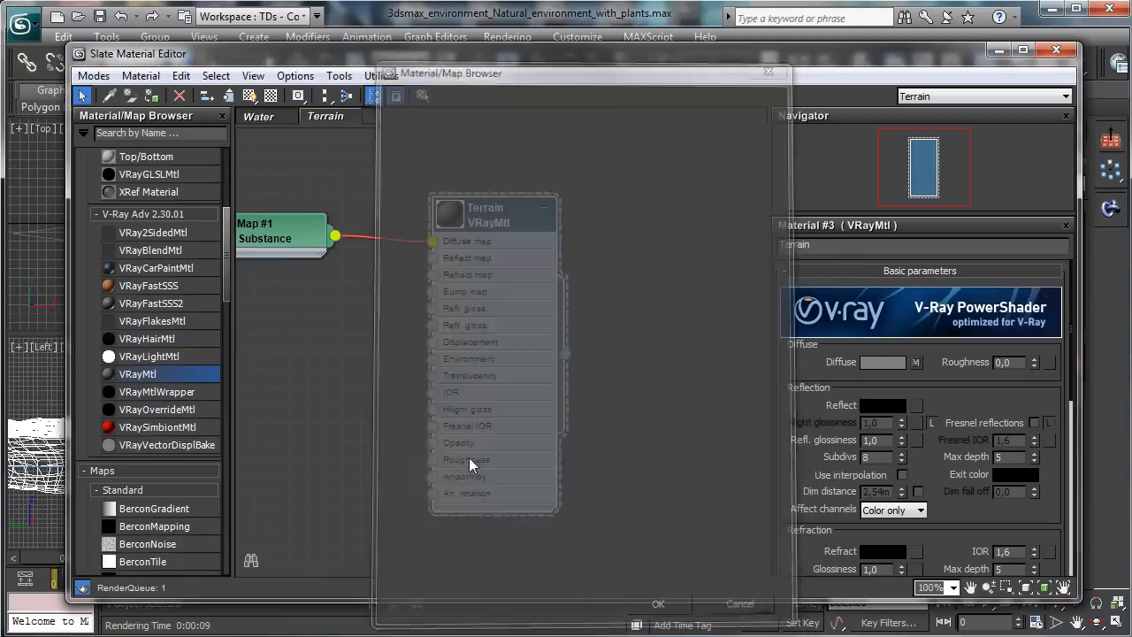
pyautogui.moveTo(276, 242); pyautogui.dragTo(312, 227)
pyautogui.doubleClick(313, 226)
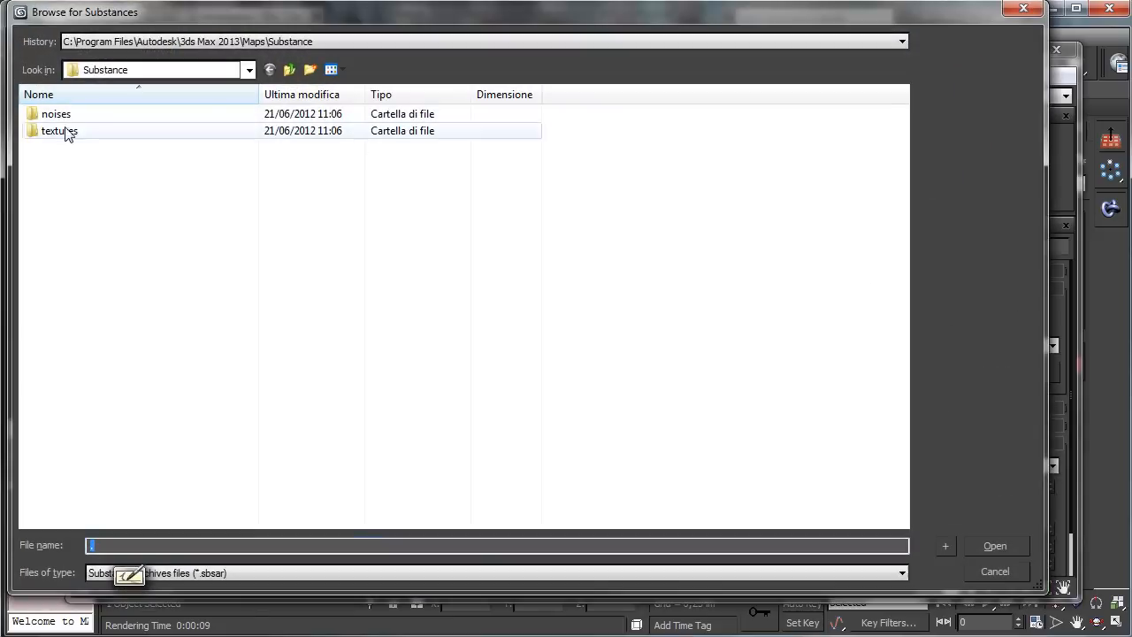
pyautogui.doubleClick(68, 132)
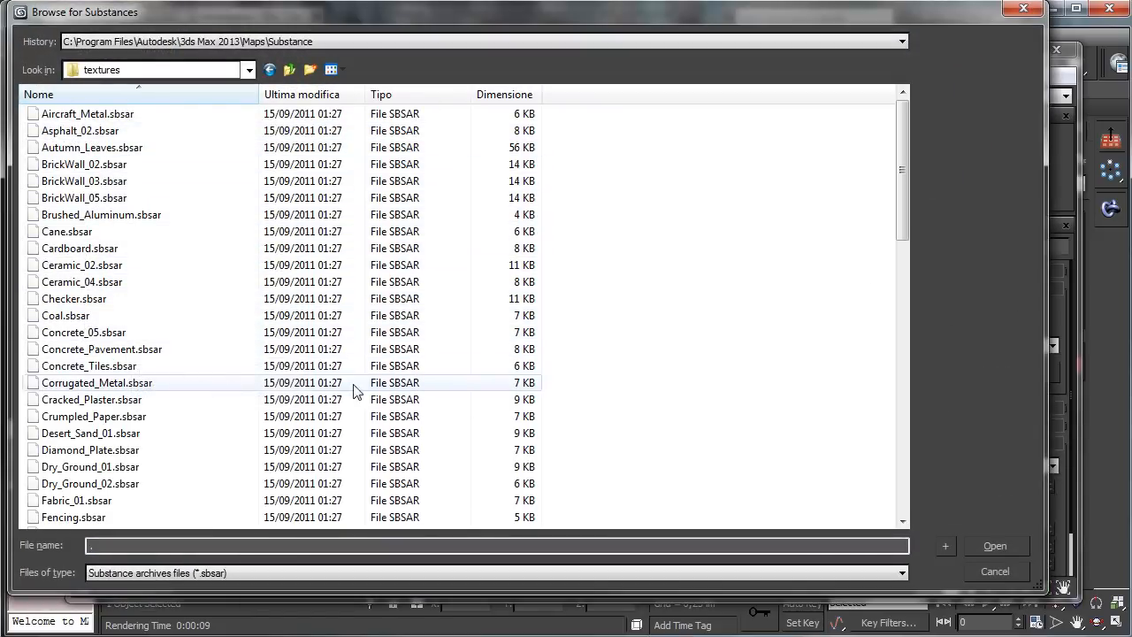
pyautogui.doubleClick(136, 466)
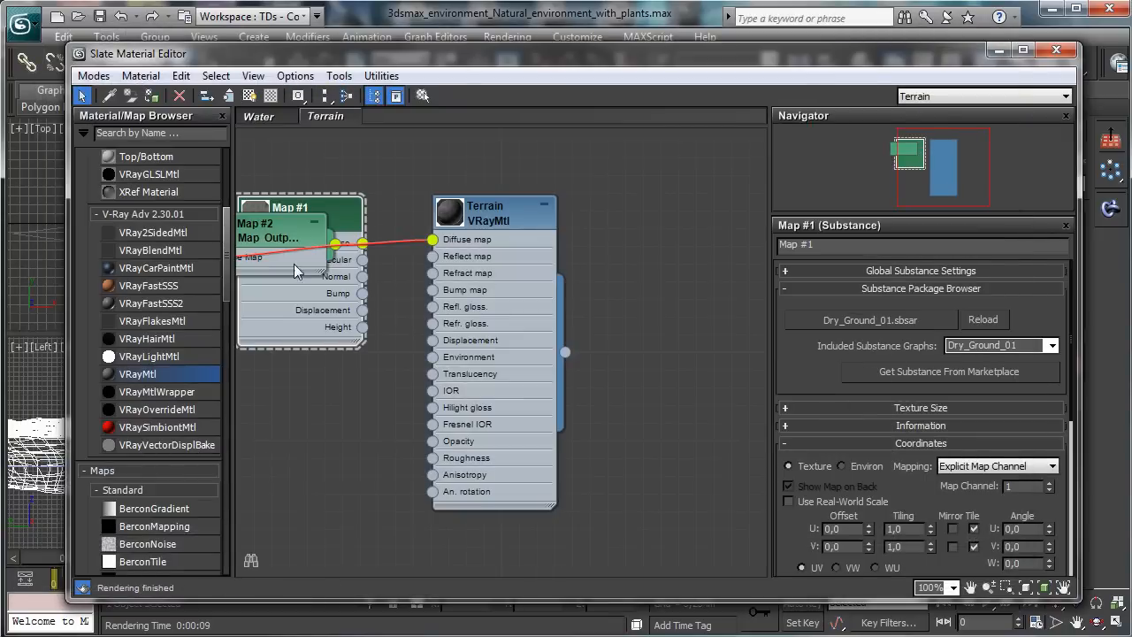
# - Spread out the Substance, Map Output and Terrain VRayMtl nodes in the Terrain view so they no longer overlap
pyautogui.moveTo(509, 220); pyautogui.dragTo(667, 201)
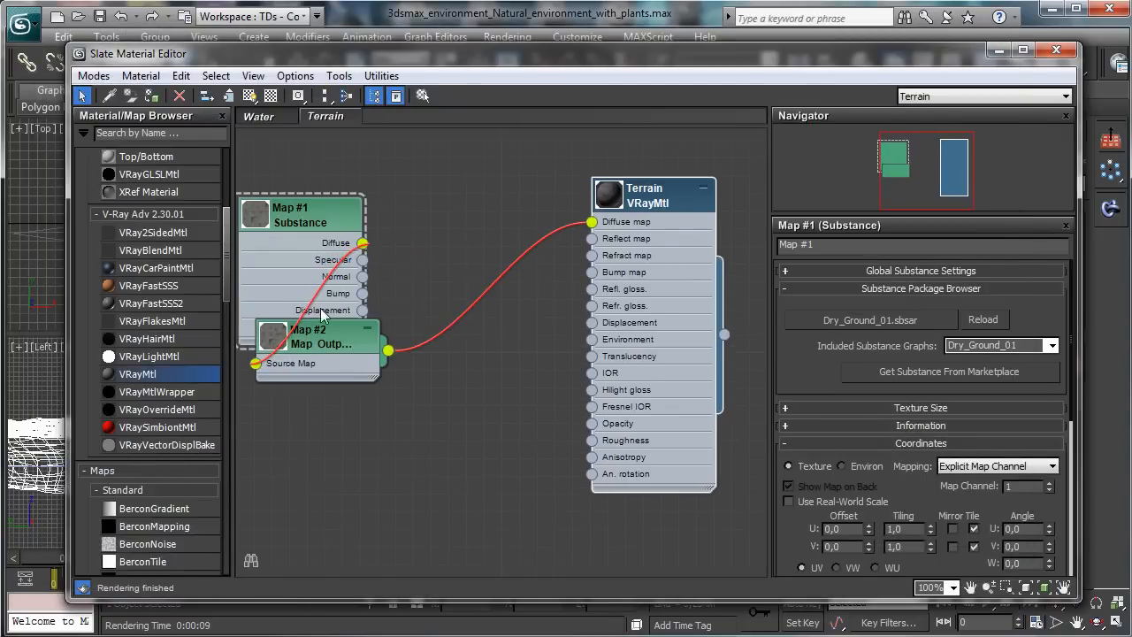
pyautogui.moveTo(331, 339); pyautogui.dragTo(473, 267)
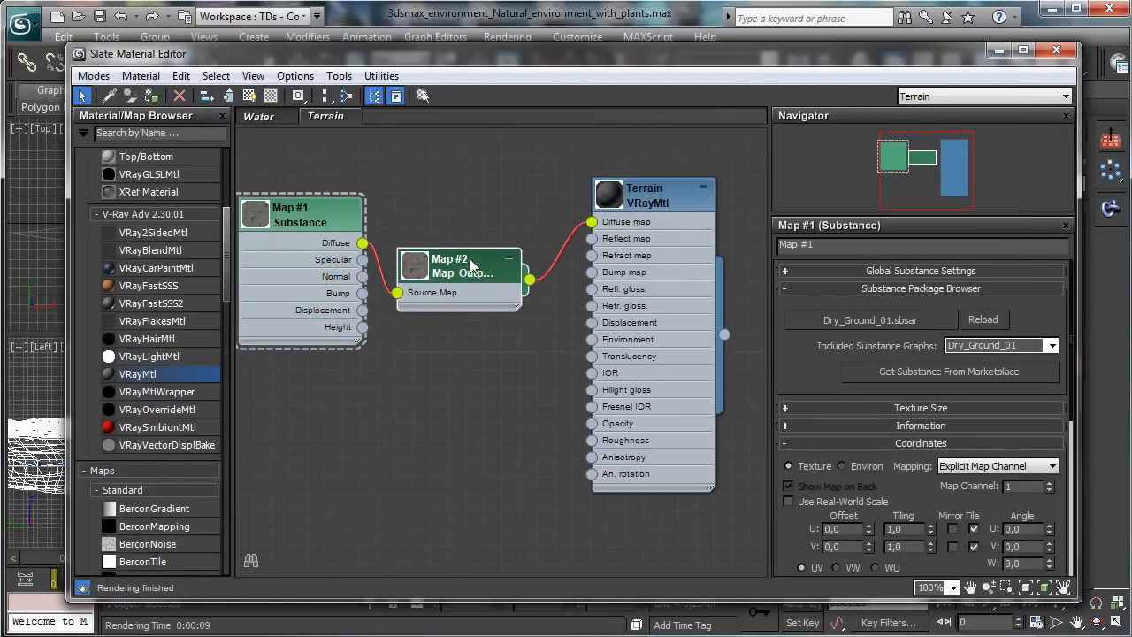
pyautogui.moveTo(299, 226); pyautogui.dragTo(278, 220)
pyautogui.moveTo(456, 266); pyautogui.dragTo(455, 230)
# - Select the Substance map node of the Terrain material and show its shaded map in the viewport
pyautogui.click(303, 213)
pyautogui.moveTo(828, 381); pyautogui.dragTo(830, 223)
pyautogui.click(999, 51)
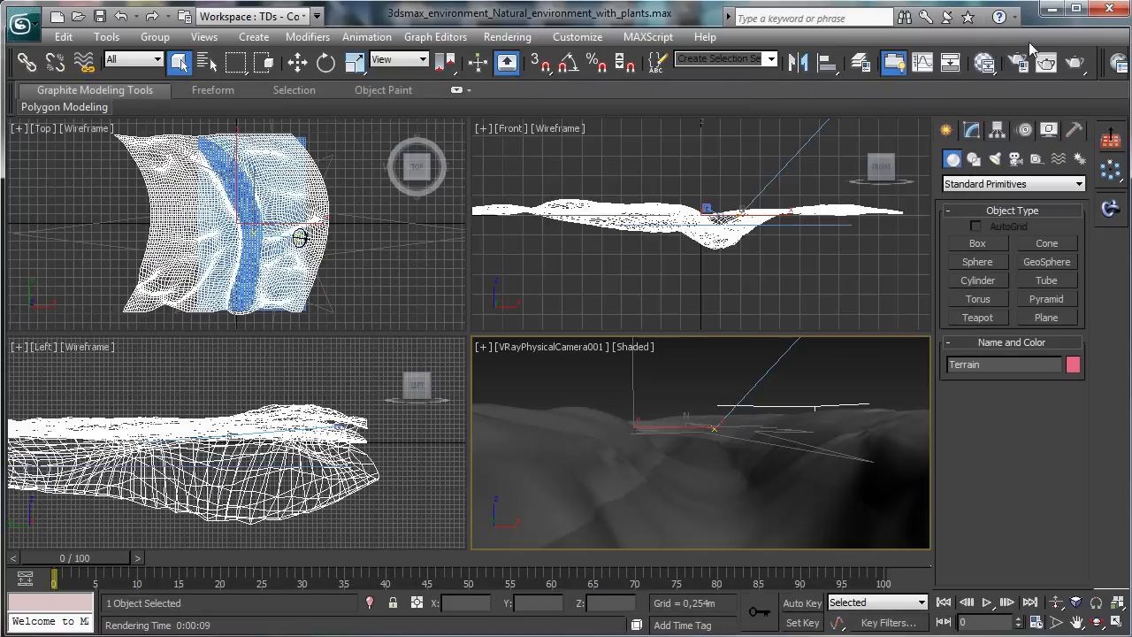
pyautogui.click(984, 61)
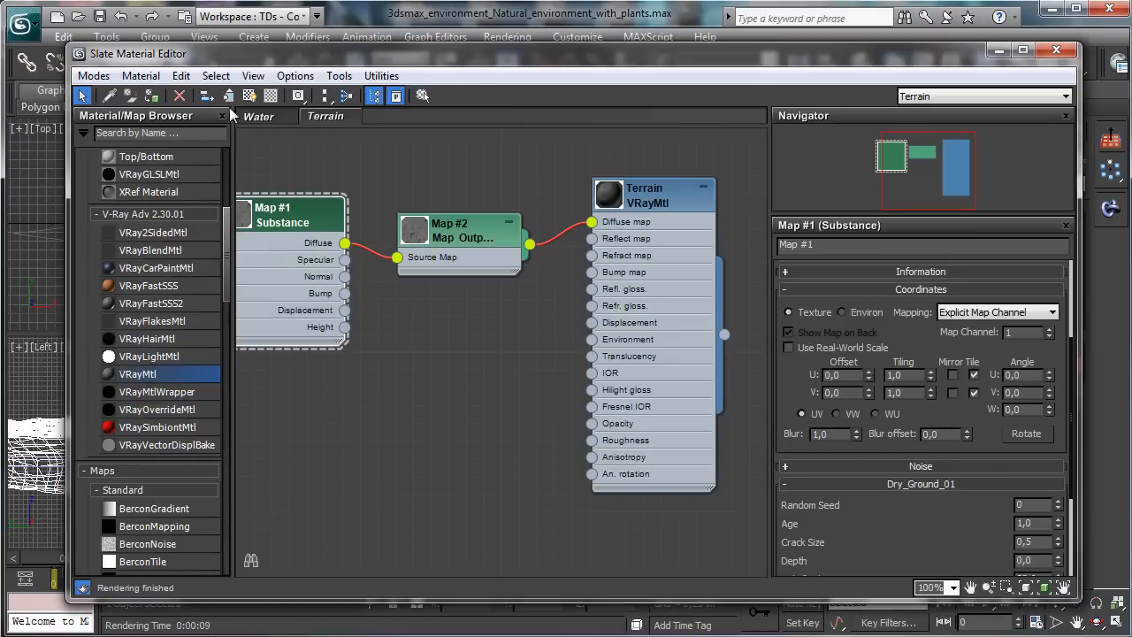
pyautogui.click(250, 96)
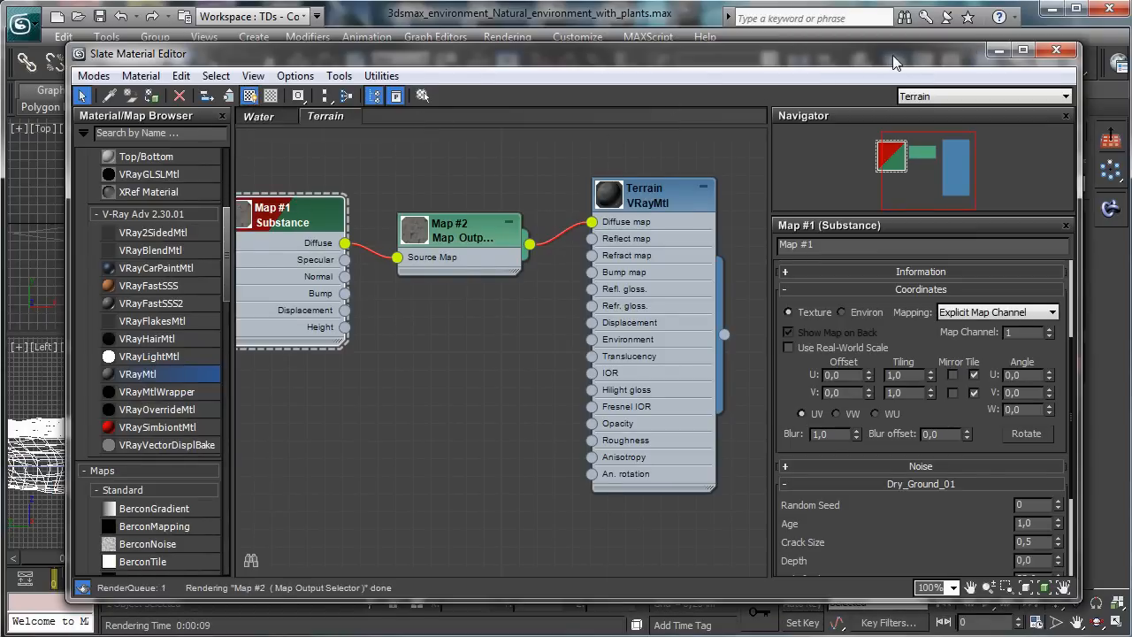
pyautogui.click(999, 51)
# - Set the Substance map's blur to 0,01 and its U and V tiling to 10, and check the terrain in the camera view
pyautogui.moveTo(0, 193); pyautogui.dragTo(873, 38)
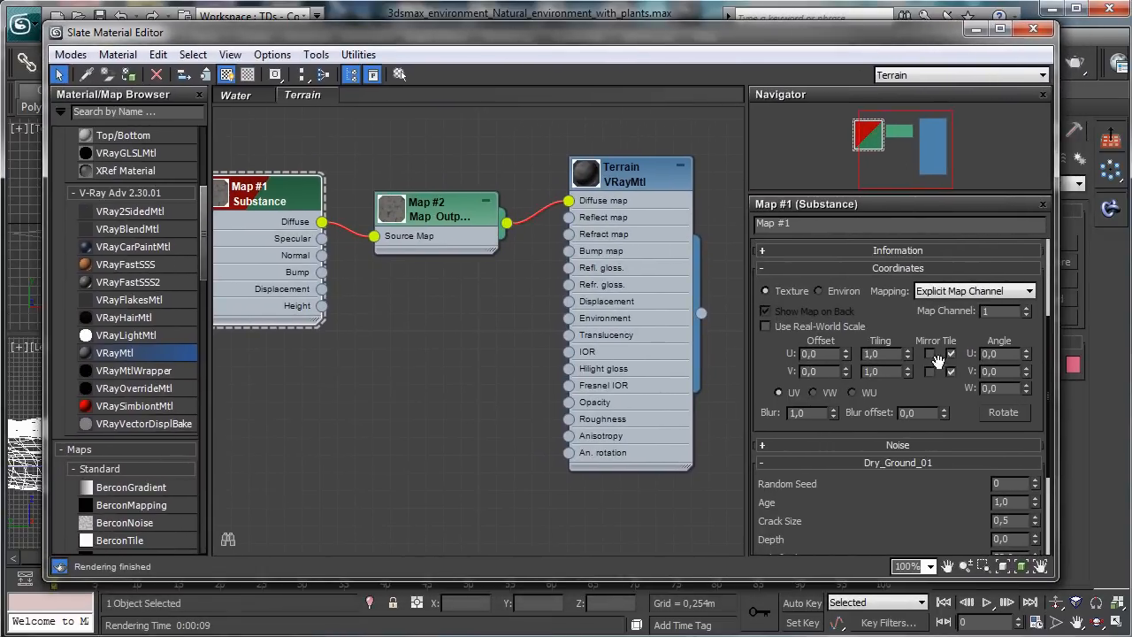
pyautogui.doubleClick(885, 353)
pyautogui.moveTo(833, 414); pyautogui.dragTo(837, 538)
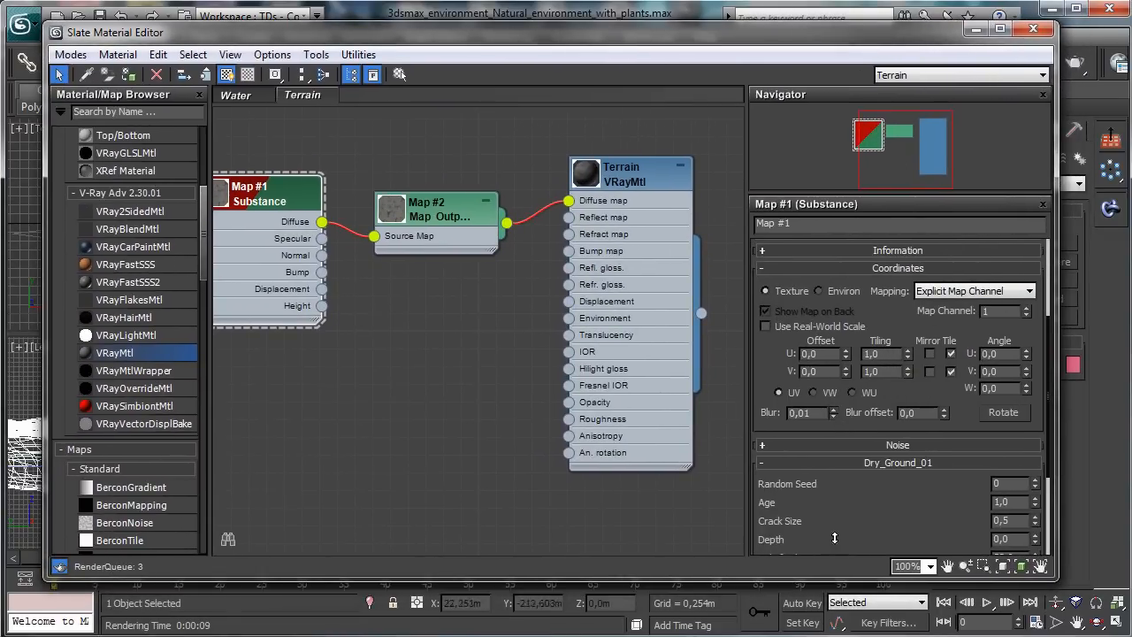
pyautogui.write('10')
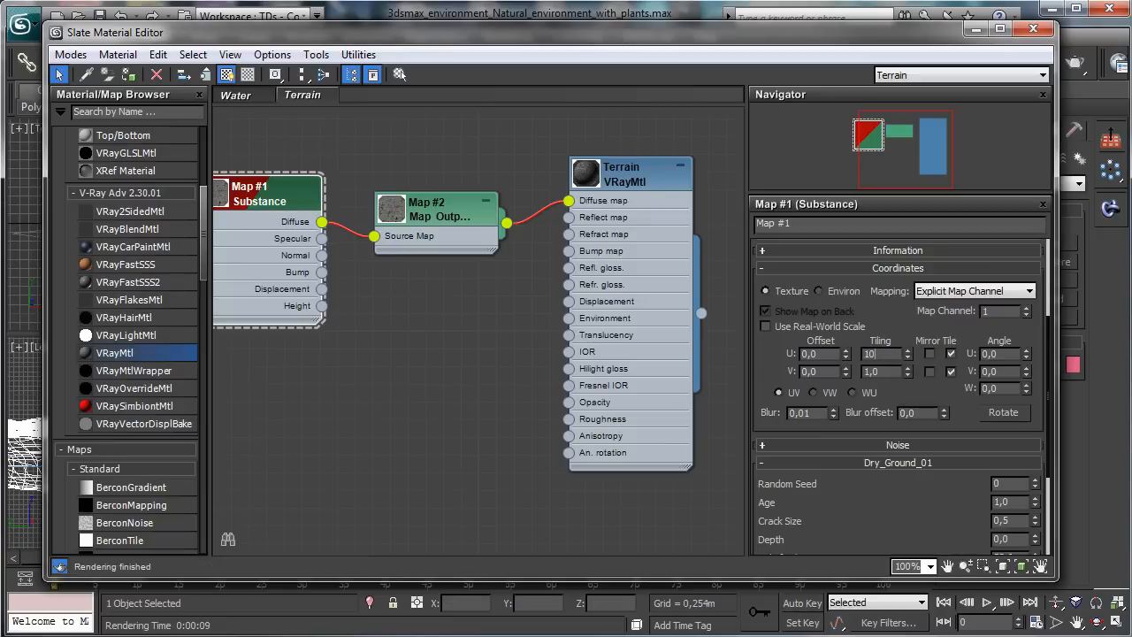
pyautogui.write('10')
pyautogui.press('Return')
pyautogui.click(976, 31)
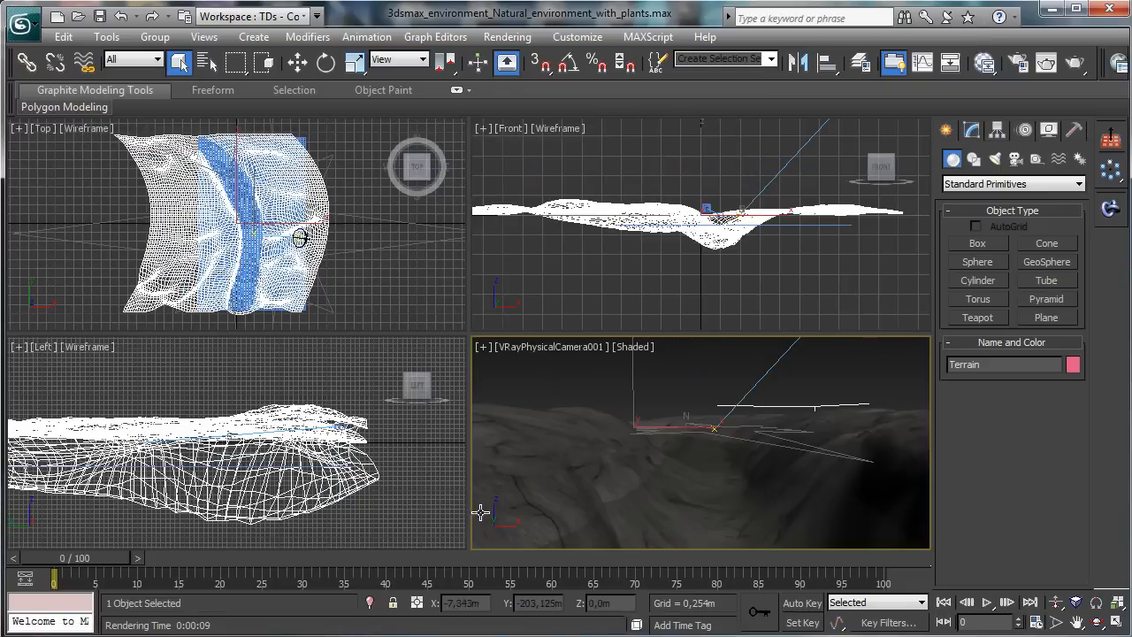
pyautogui.click(984, 62)
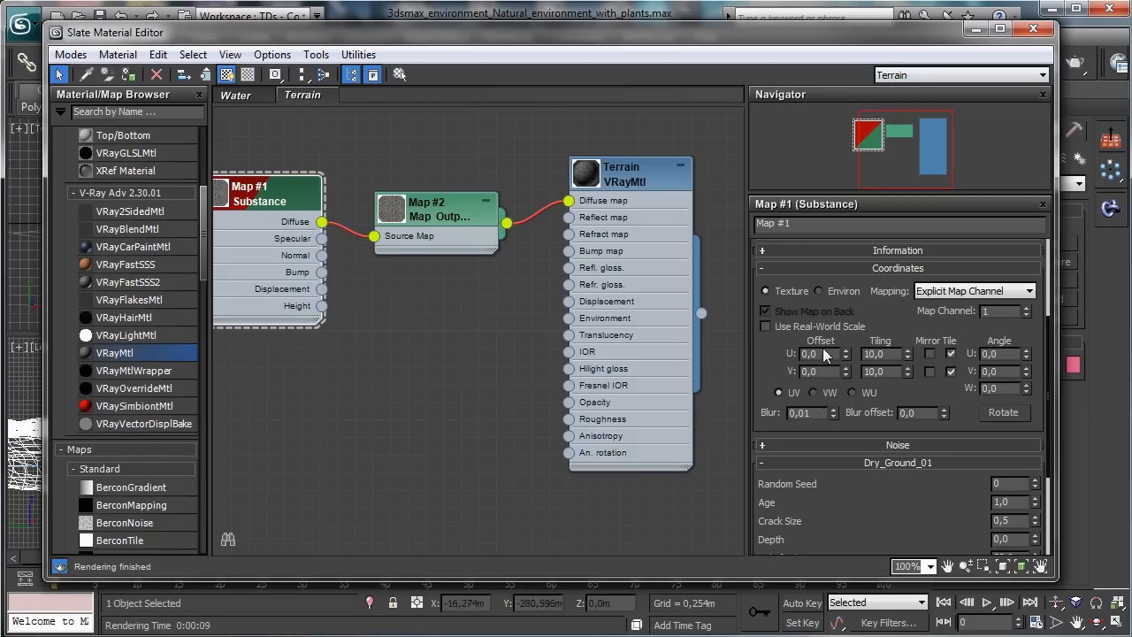
# - Set the Substance map's U and V tiling to 20 and check the terrain in the camera view
pyautogui.moveTo(888, 355); pyautogui.dragTo(727, 322)
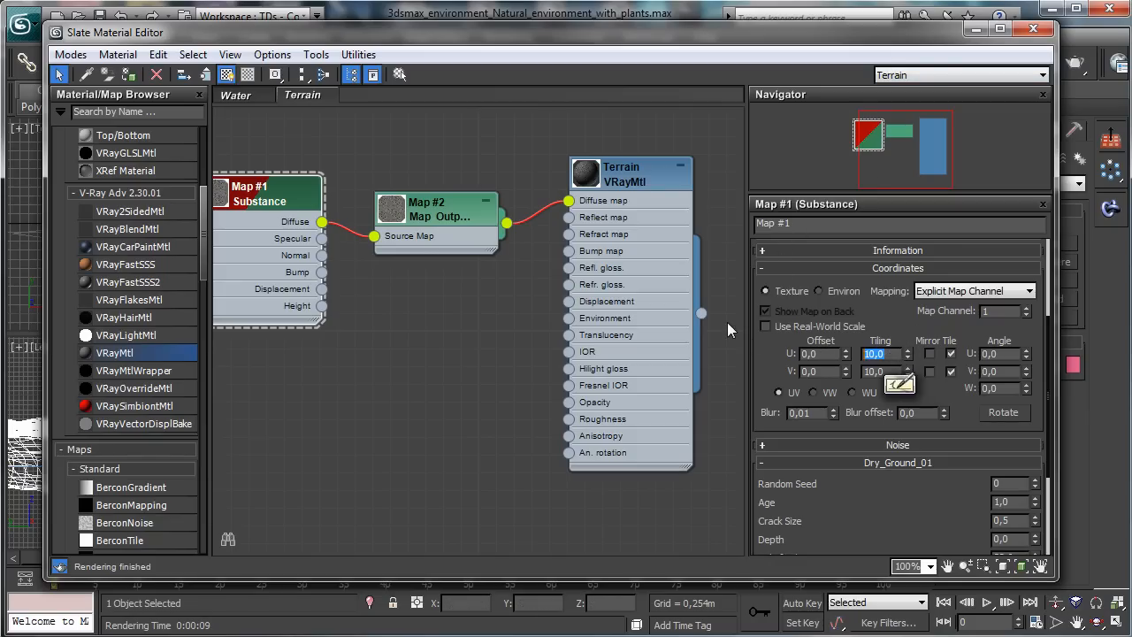
pyautogui.write('20')
pyautogui.press('Tab')
pyautogui.write('20')
pyautogui.press('Return')
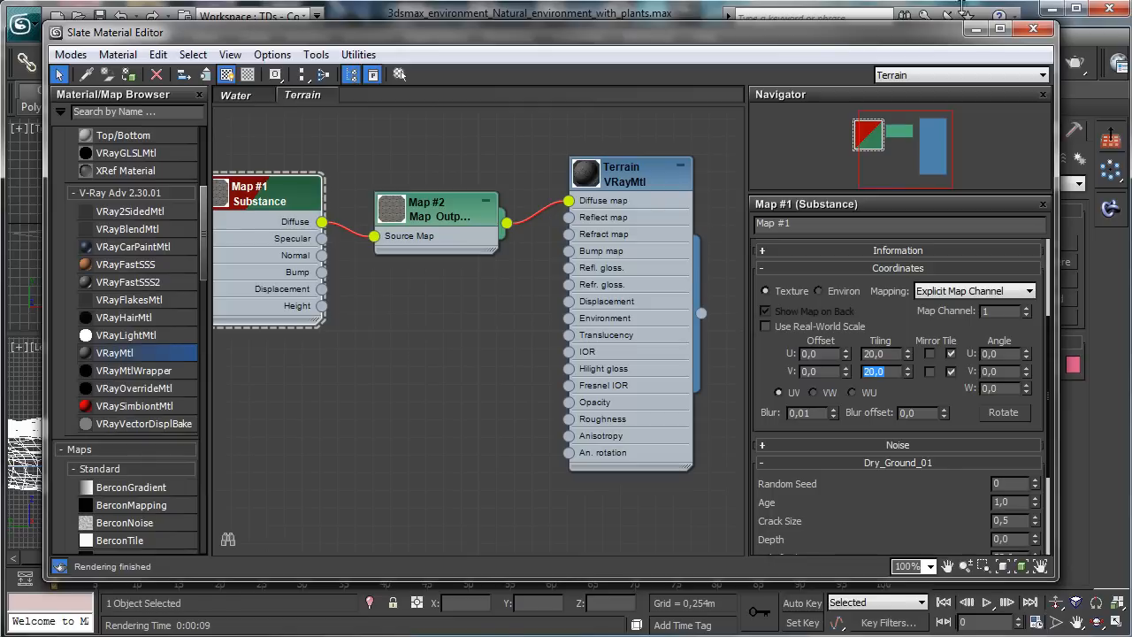
pyautogui.click(976, 28)
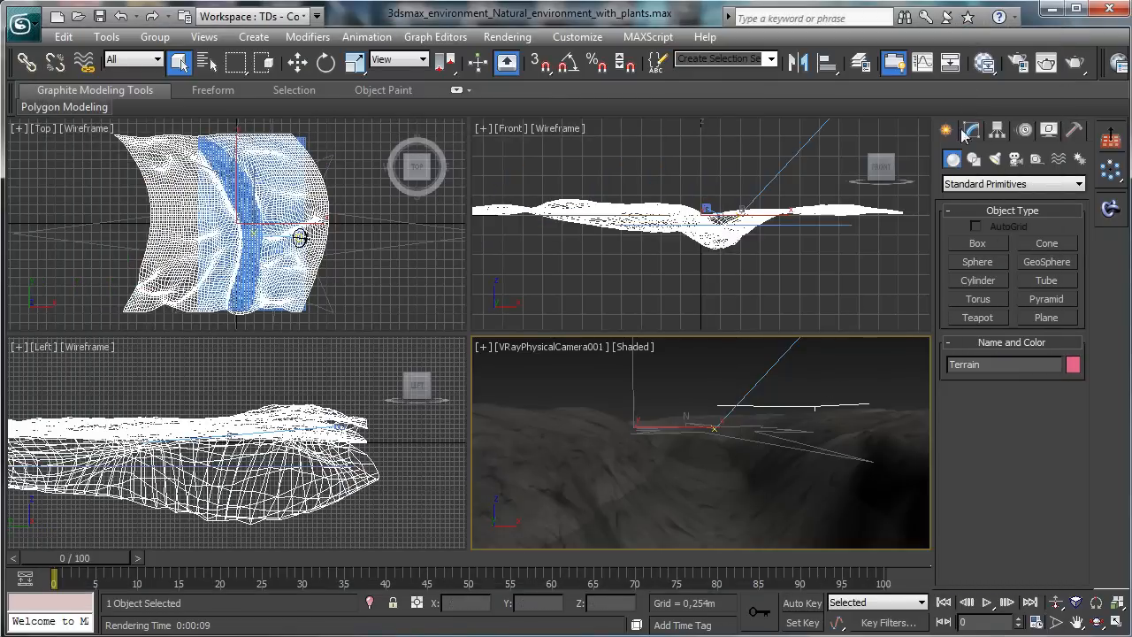
pyautogui.click(984, 66)
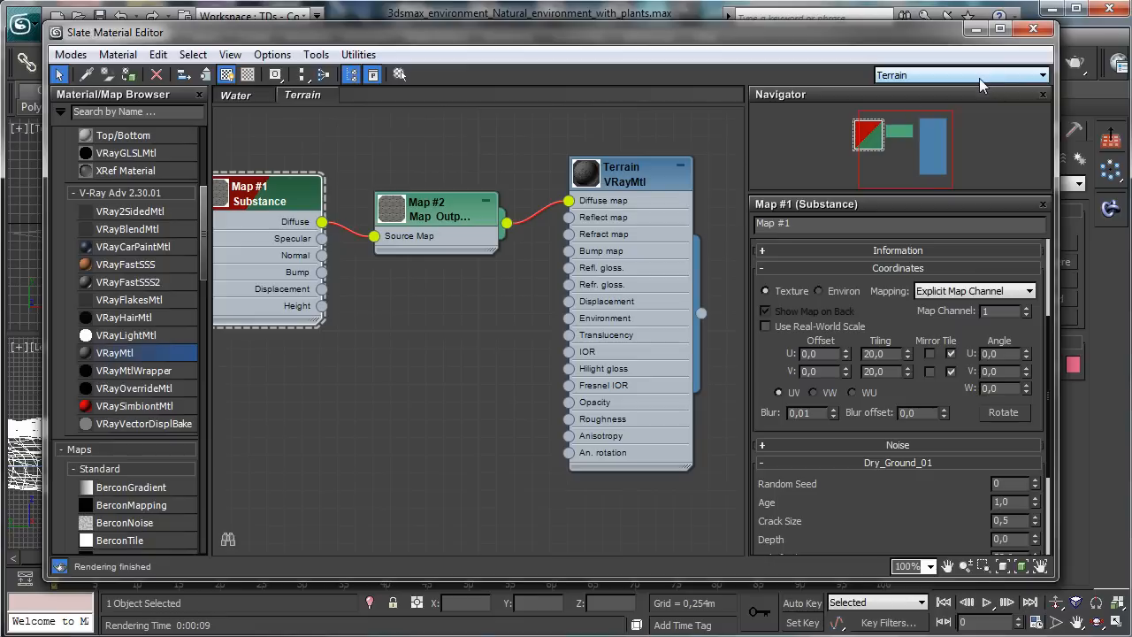
# - Set the Substance map's U and V tiling to 40 and check the terrain in the camera view
pyautogui.doubleClick(876, 353)
pyautogui.write('40')
pyautogui.press('Tab')
pyautogui.write('40')
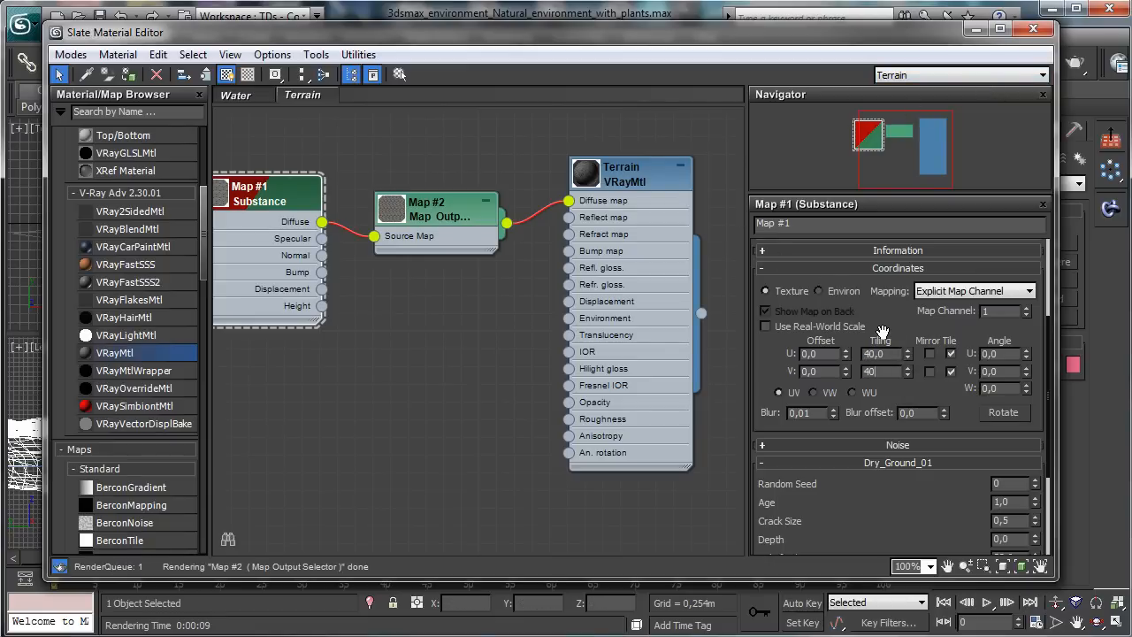
pyautogui.press('Return')
pyautogui.click(976, 28)
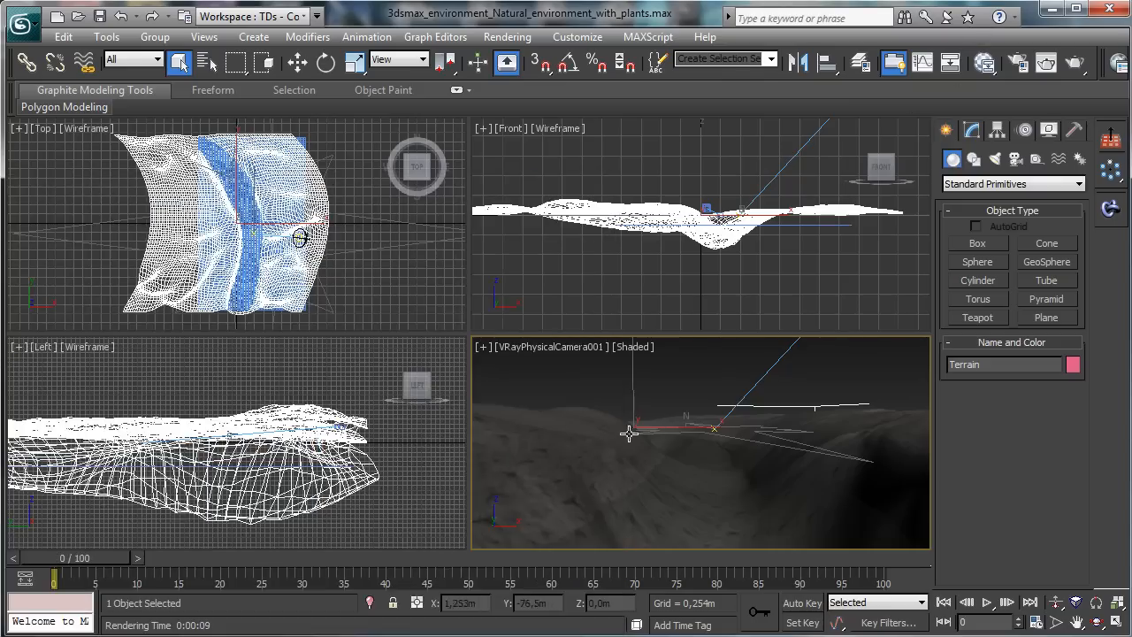
# - Set the Substance map's texture size to absolute, with a width and height of 2048
pyautogui.click(984, 62)
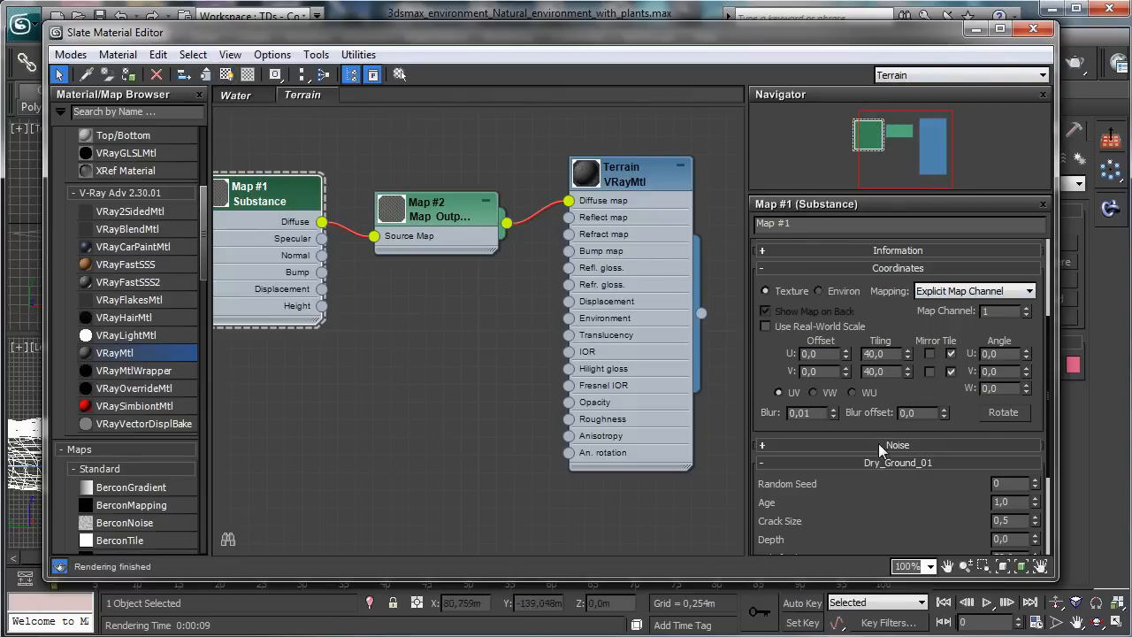
pyautogui.moveTo(892, 320); pyautogui.dragTo(872, 487)
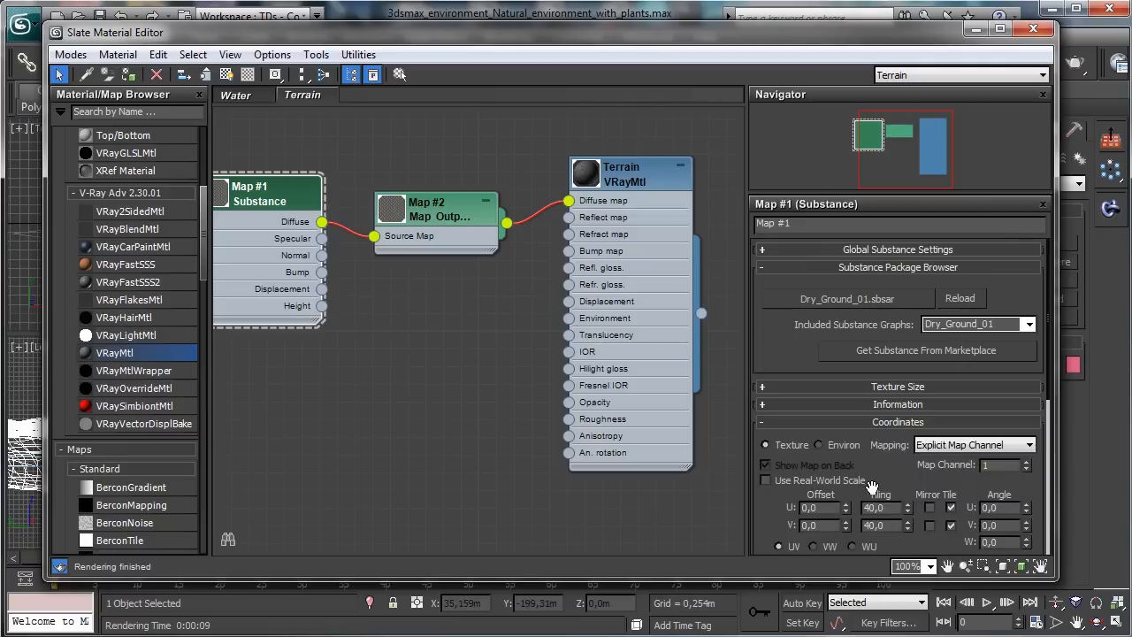
pyautogui.click(885, 387)
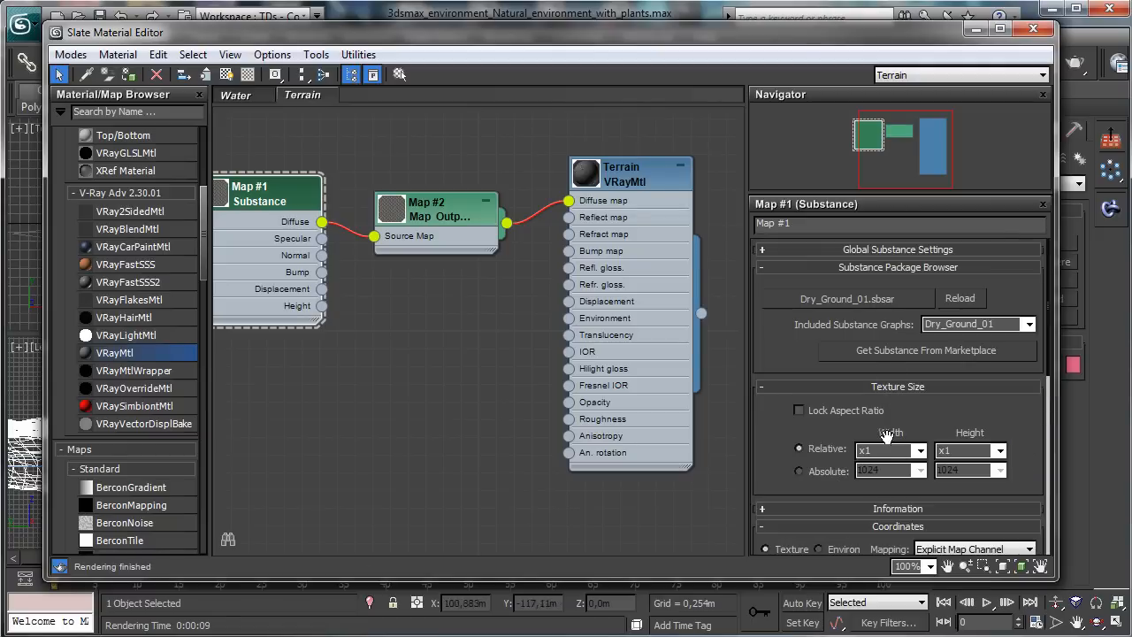
pyautogui.click(825, 475)
pyautogui.click(921, 470)
pyautogui.click(880, 553)
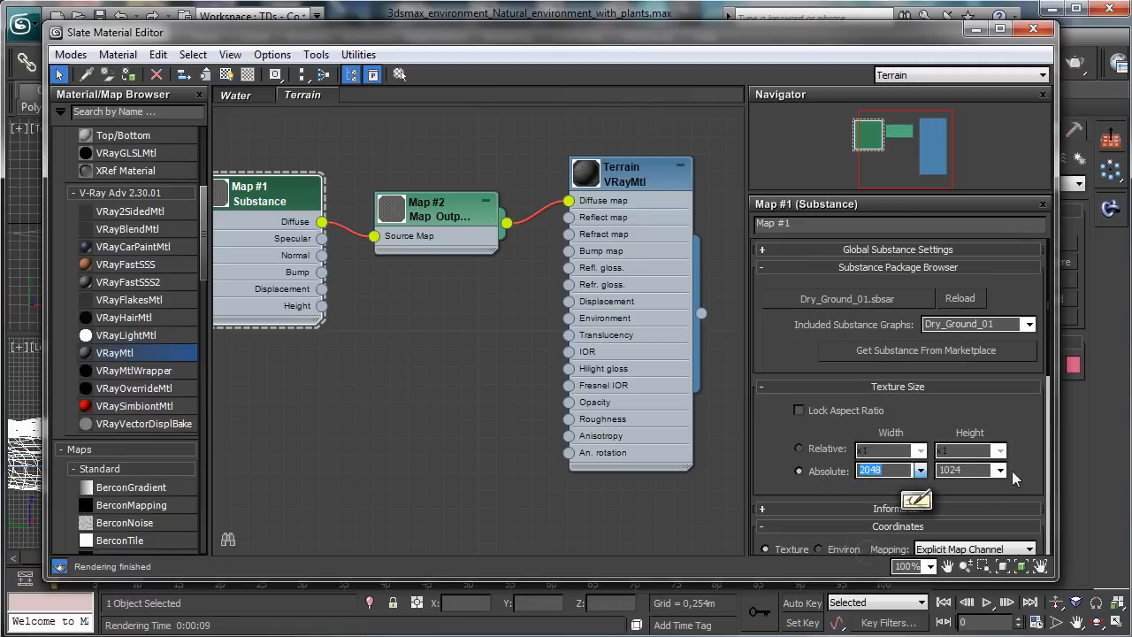
pyautogui.click(999, 470)
pyautogui.click(969, 552)
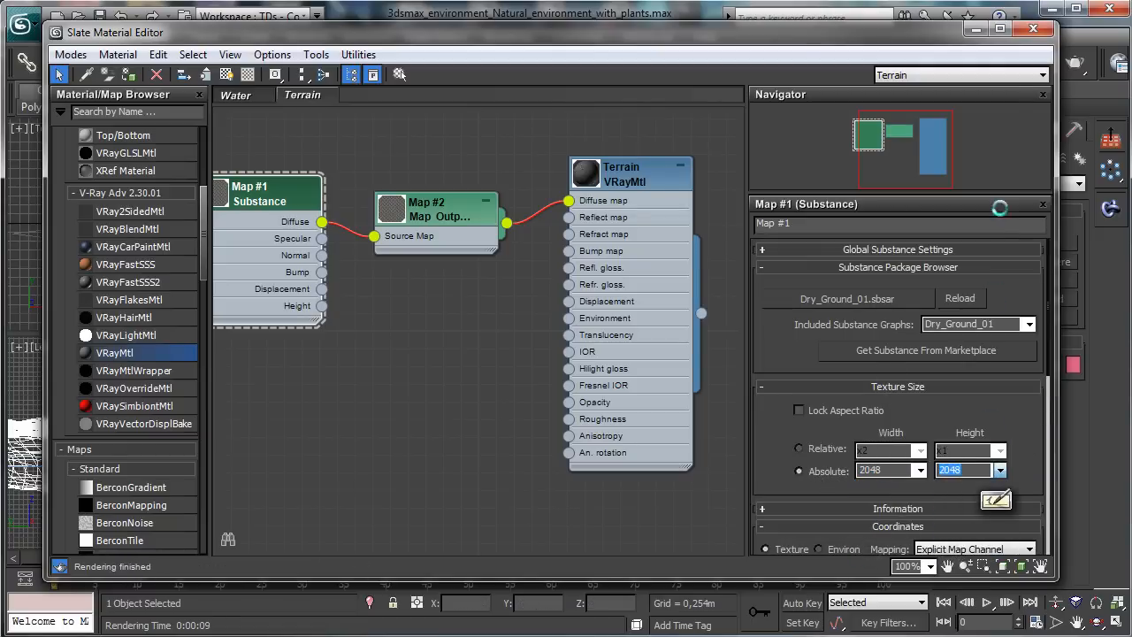
# - Render the camera view to check the dry ground texture on the terrain, and minimize the rendered frame
pyautogui.click(974, 30)
pyautogui.click(1071, 66)
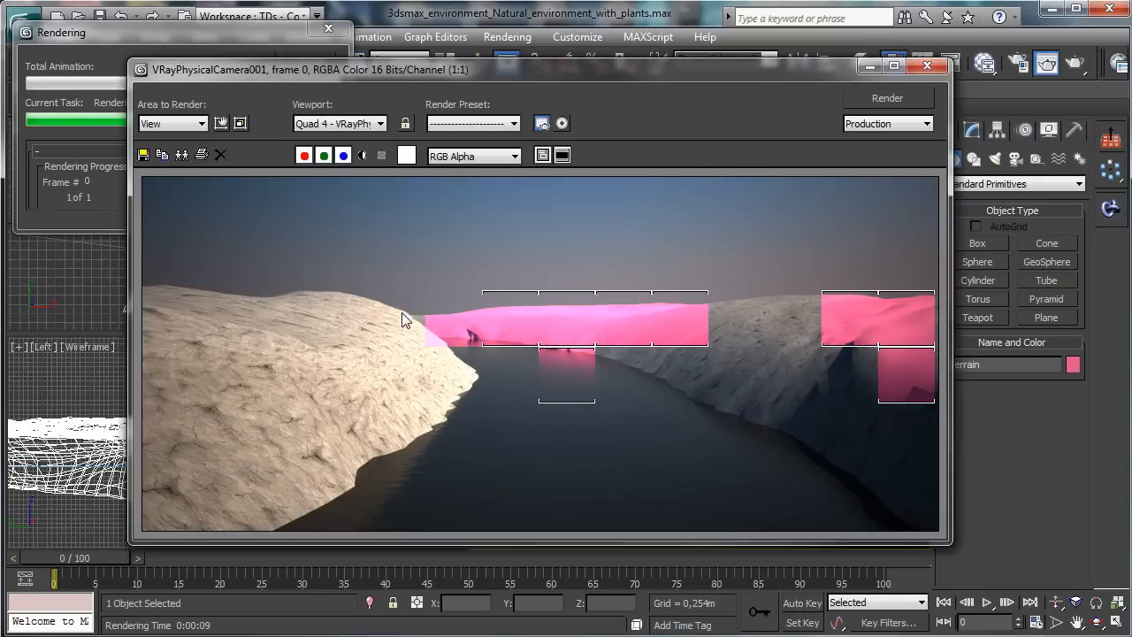
pyautogui.click(175, 40)
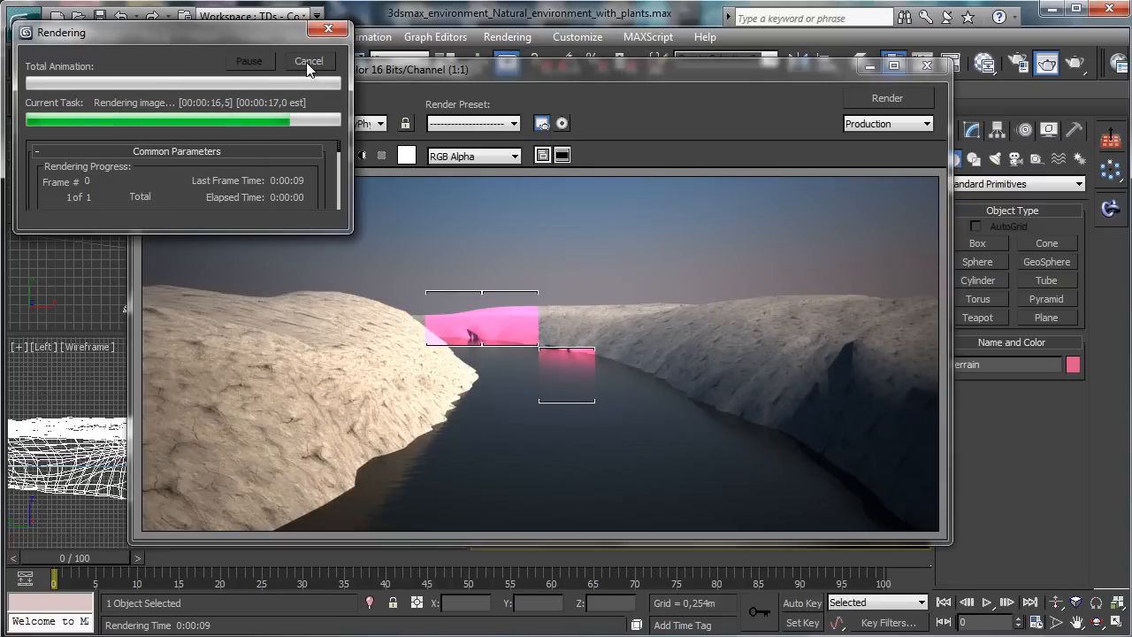
pyautogui.click(868, 66)
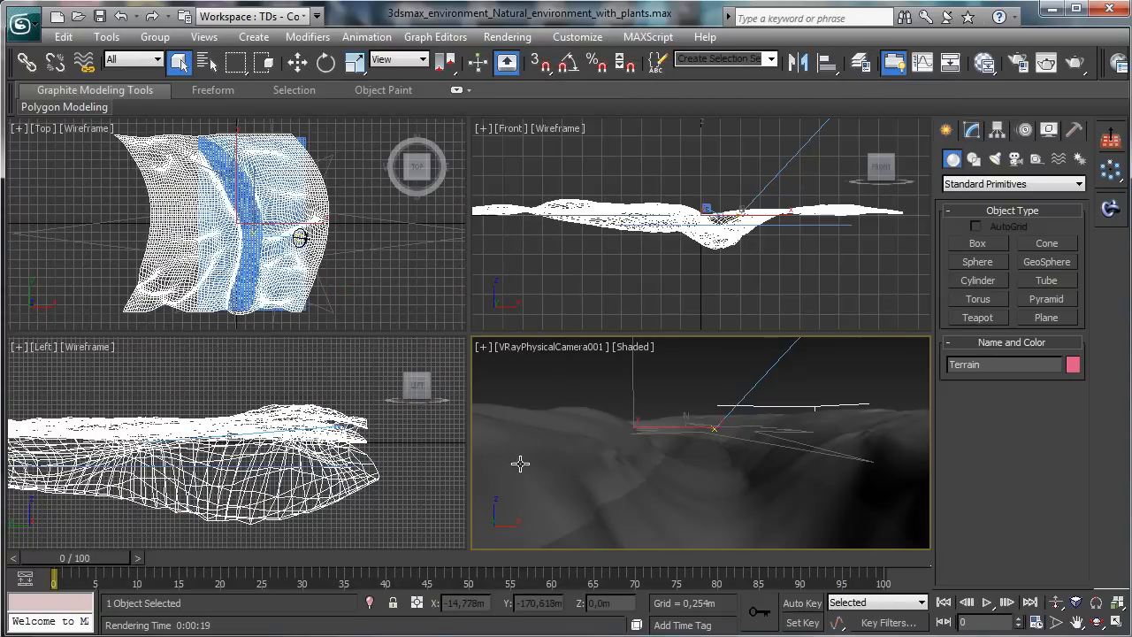
# - Add a TurboSmooth modifier to the Terrain object above its FFD 4x4x4 modifier
pyautogui.click(973, 130)
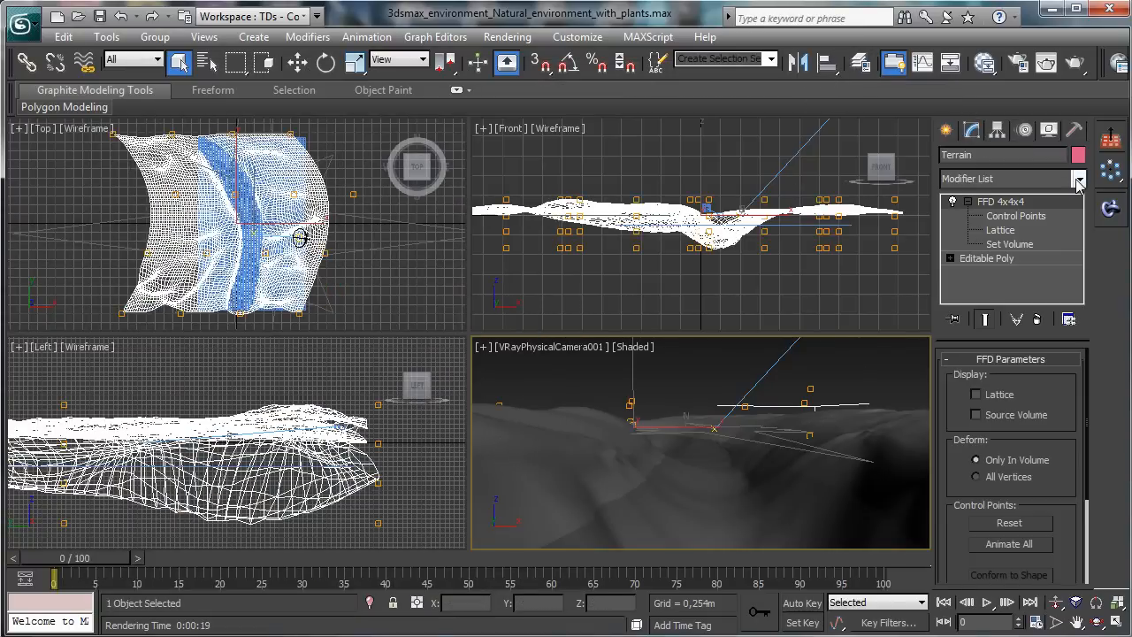
pyautogui.click(1078, 180)
pyautogui.scroll(-15, 1012, 397)
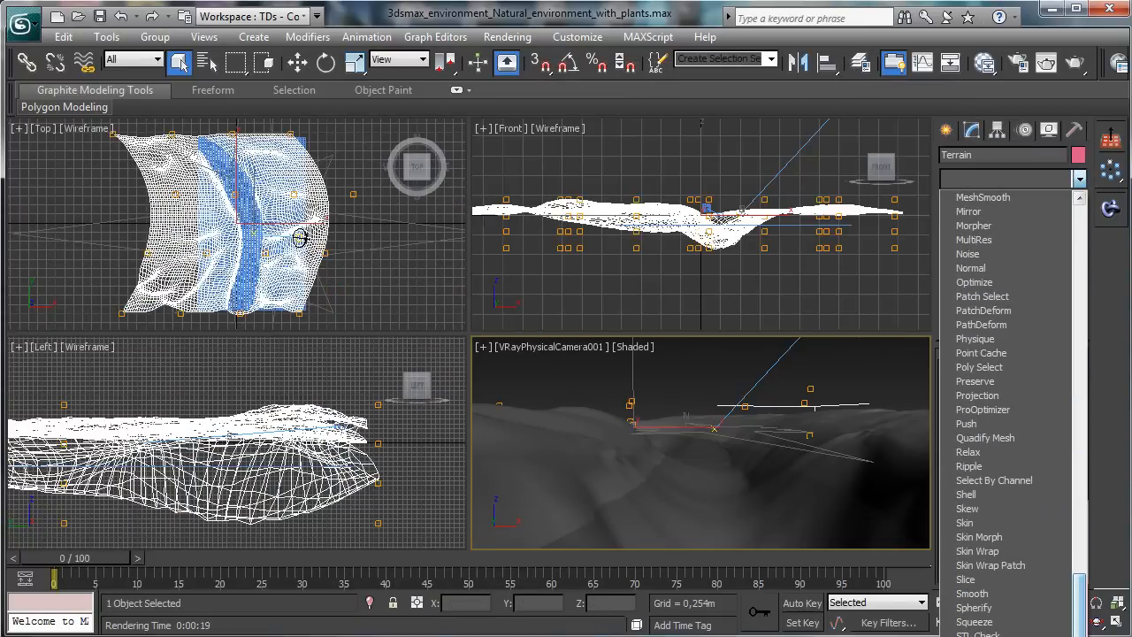
pyautogui.click(1008, 635)
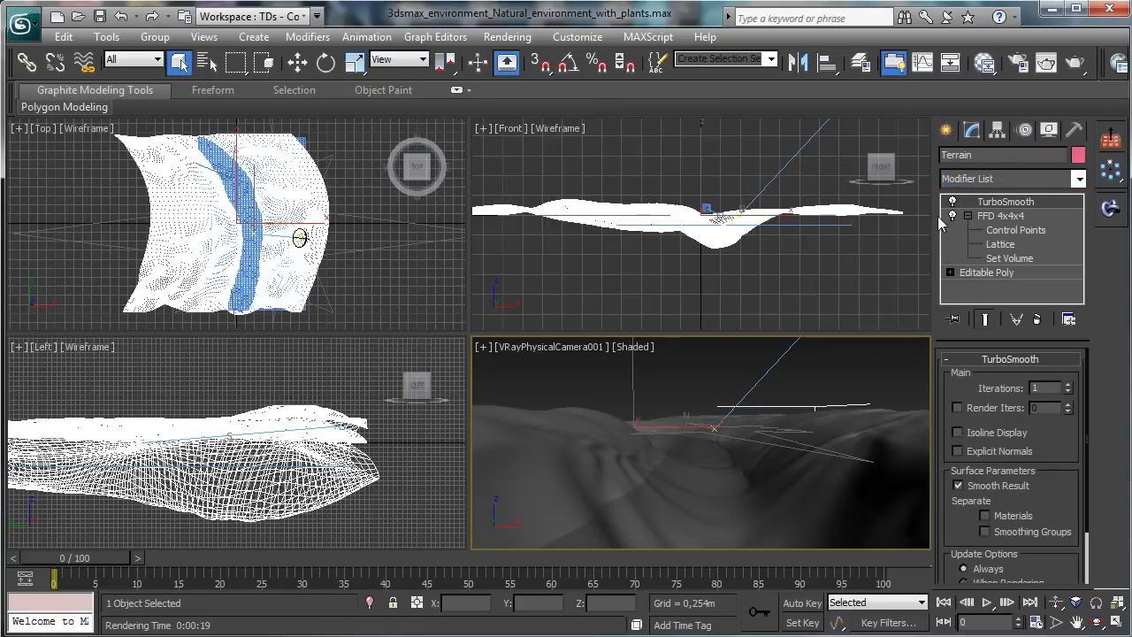
# - Collapse the Terrain's modifier stack down from TurboSmooth and convert the object to an Editable Poly
pyautogui.rightClick(976, 207)
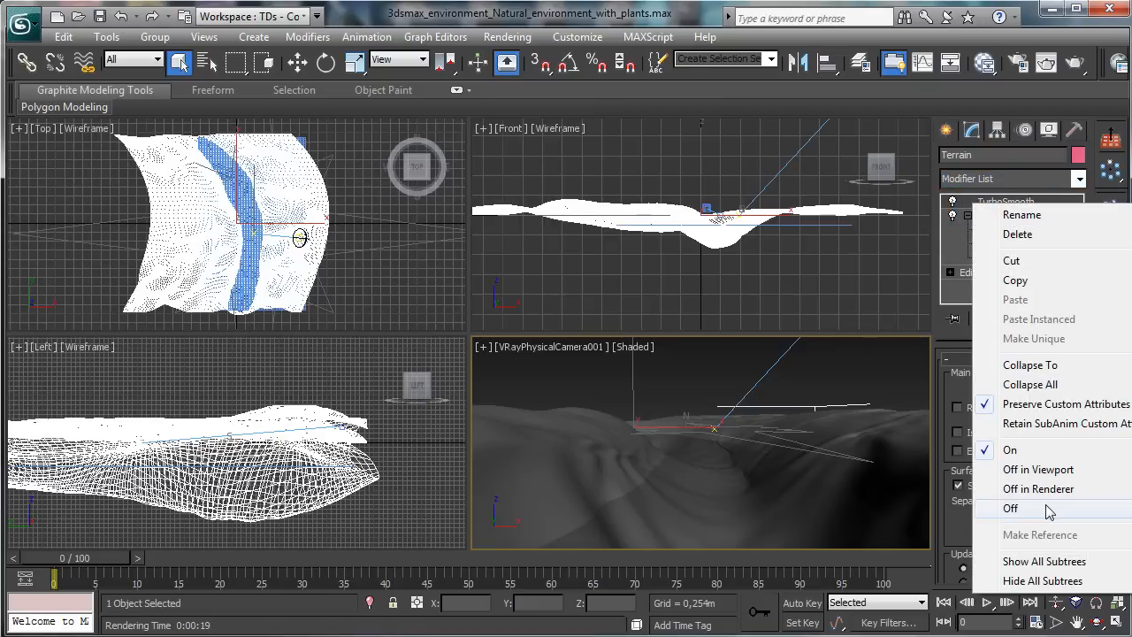
pyautogui.click(1026, 366)
pyautogui.click(647, 398)
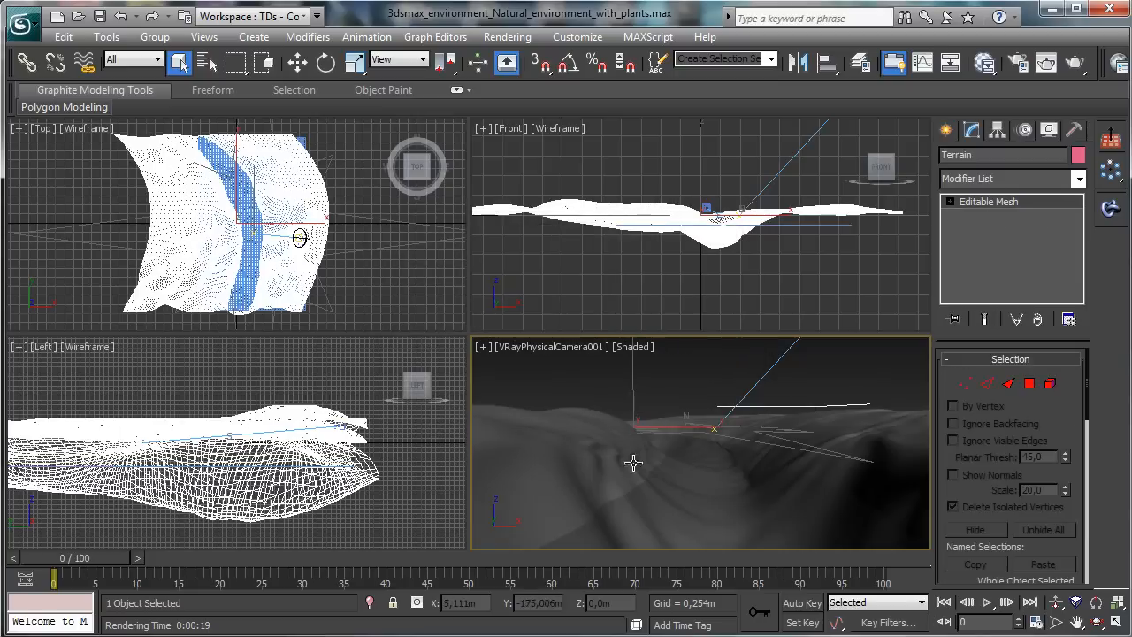
pyautogui.rightClick(570, 431)
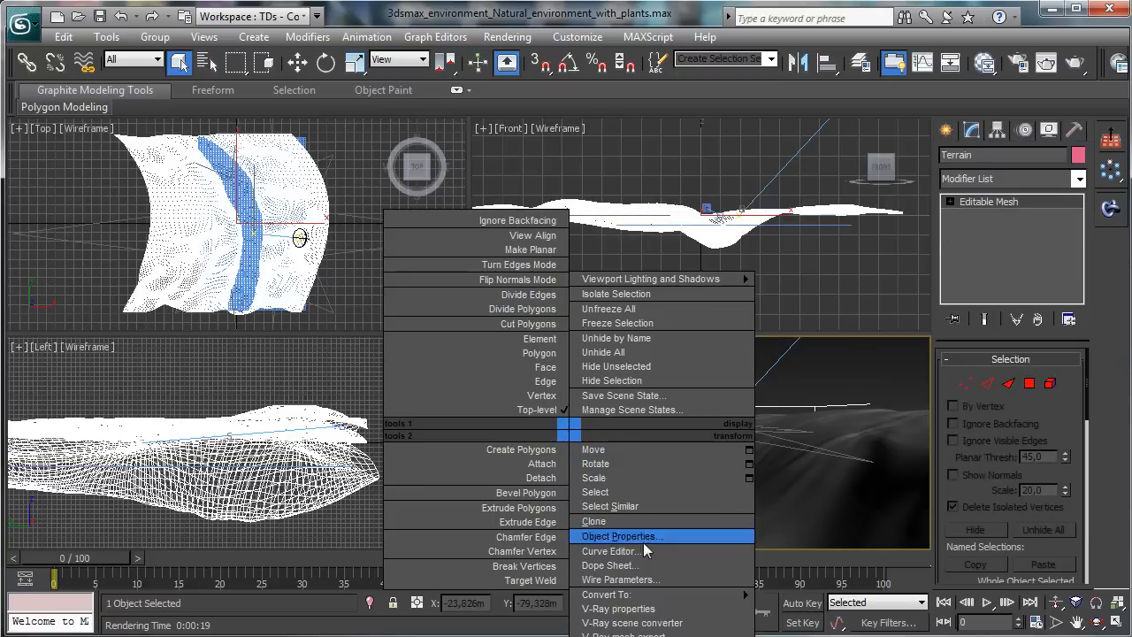
pyautogui.moveTo(588, 595)
pyautogui.click(517, 607)
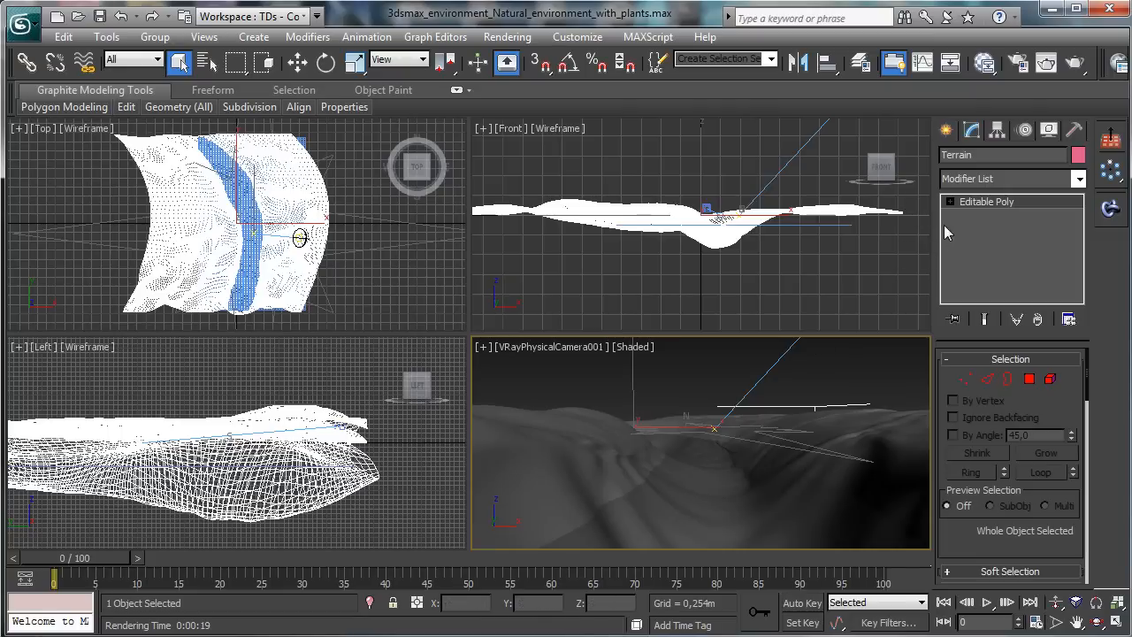
# - Render the camera view to check the smoothed terrain, and minimize the rendered frame
pyautogui.click(1073, 65)
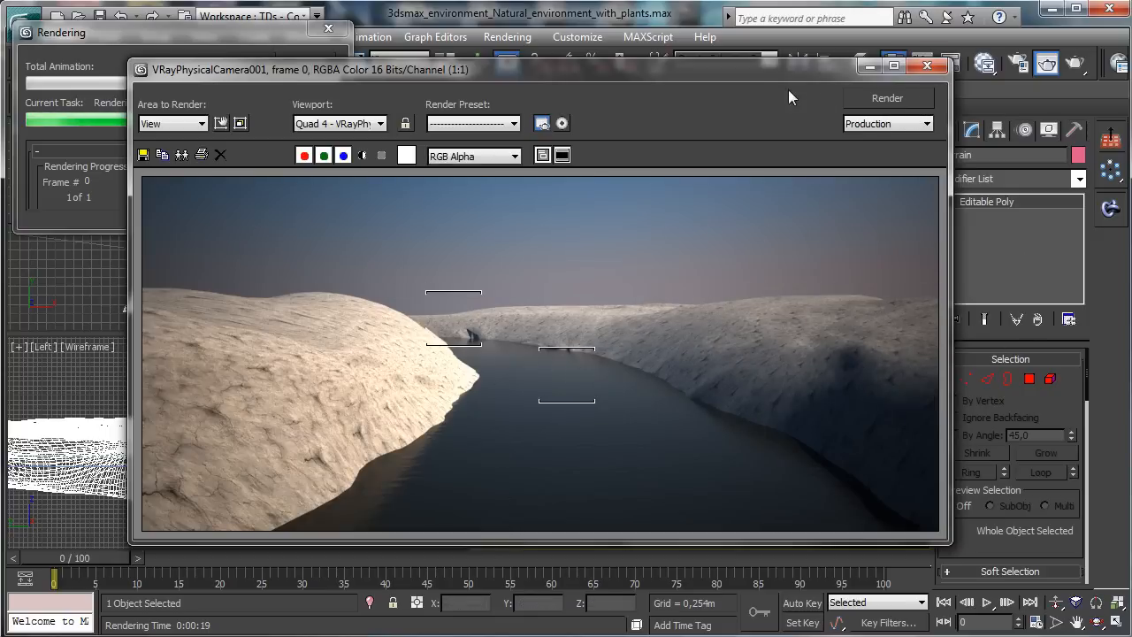
pyautogui.click(870, 66)
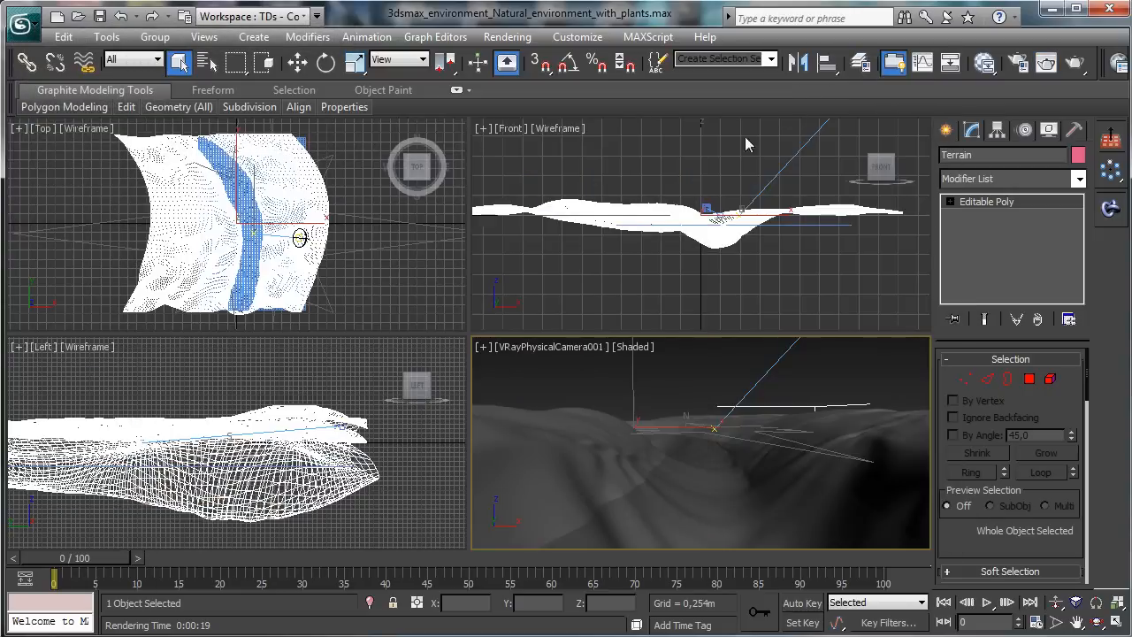
# - Add a Cellular map to the Displacement input of the Terrain VRayMtl in the Slate Material Editor
pyautogui.click(986, 69)
pyautogui.click(640, 181)
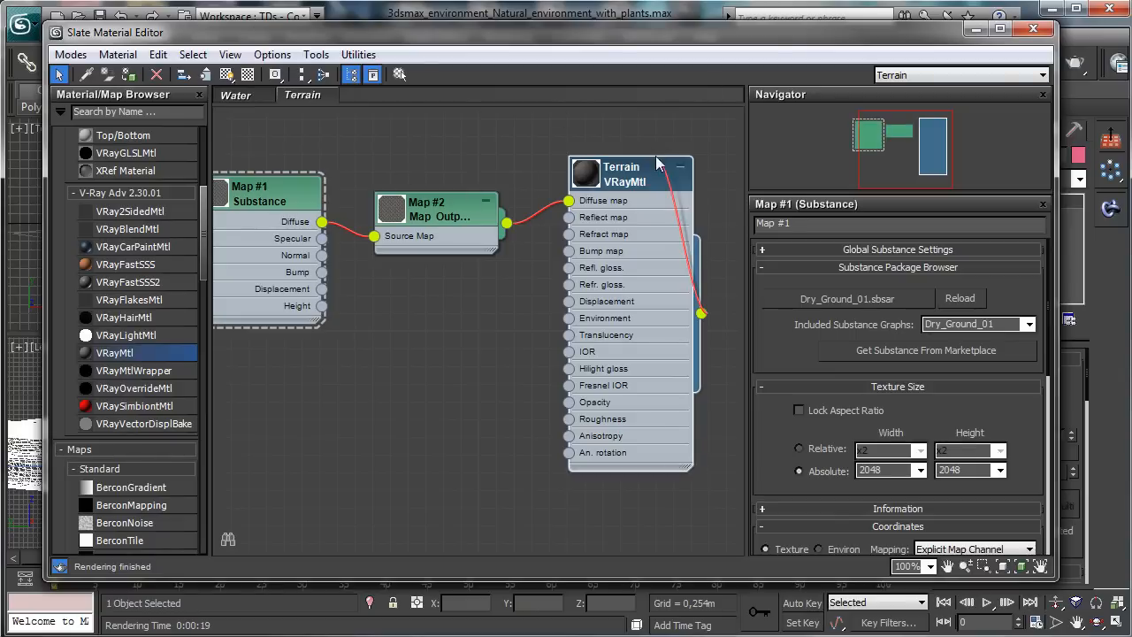
pyautogui.rightClick(642, 179)
pyautogui.click(489, 332)
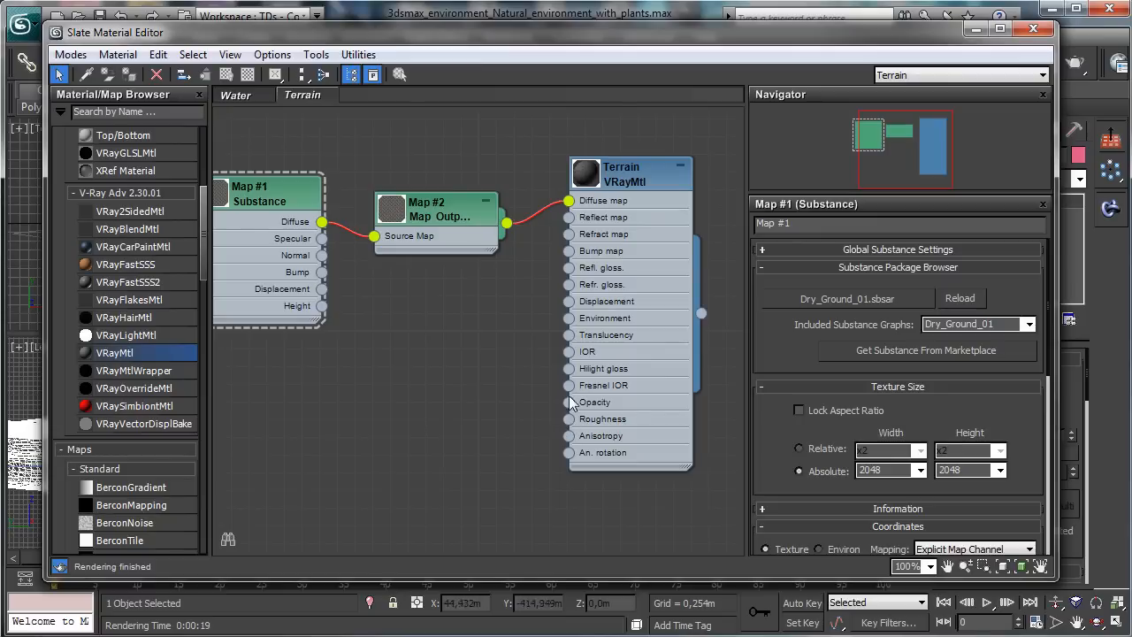
pyautogui.moveTo(567, 305); pyautogui.dragTo(404, 387)
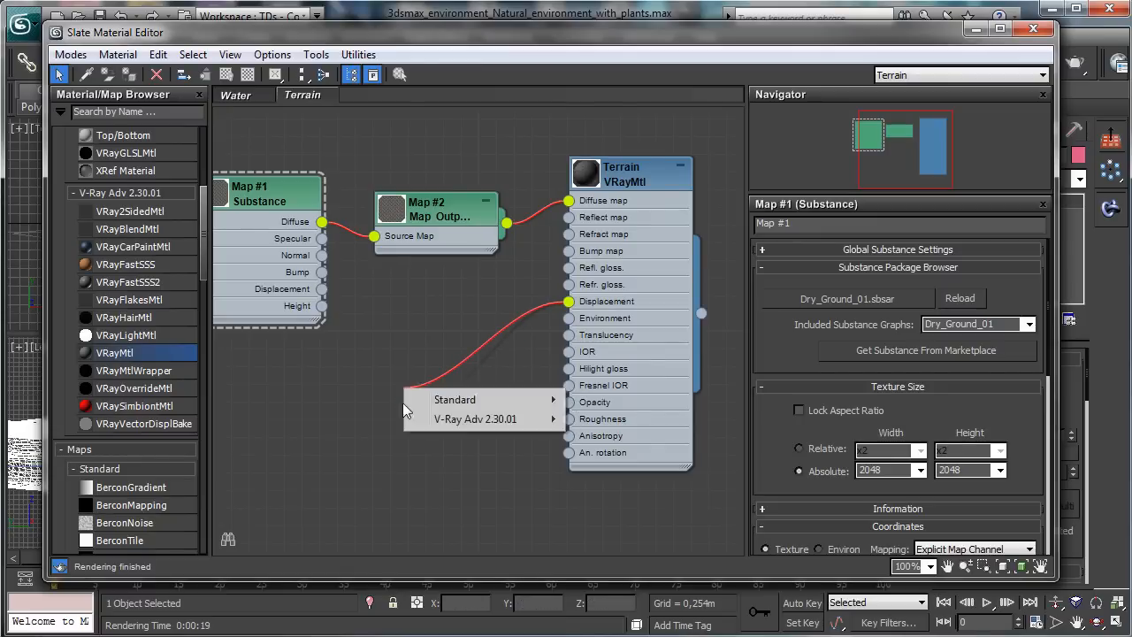
pyautogui.moveTo(491, 407)
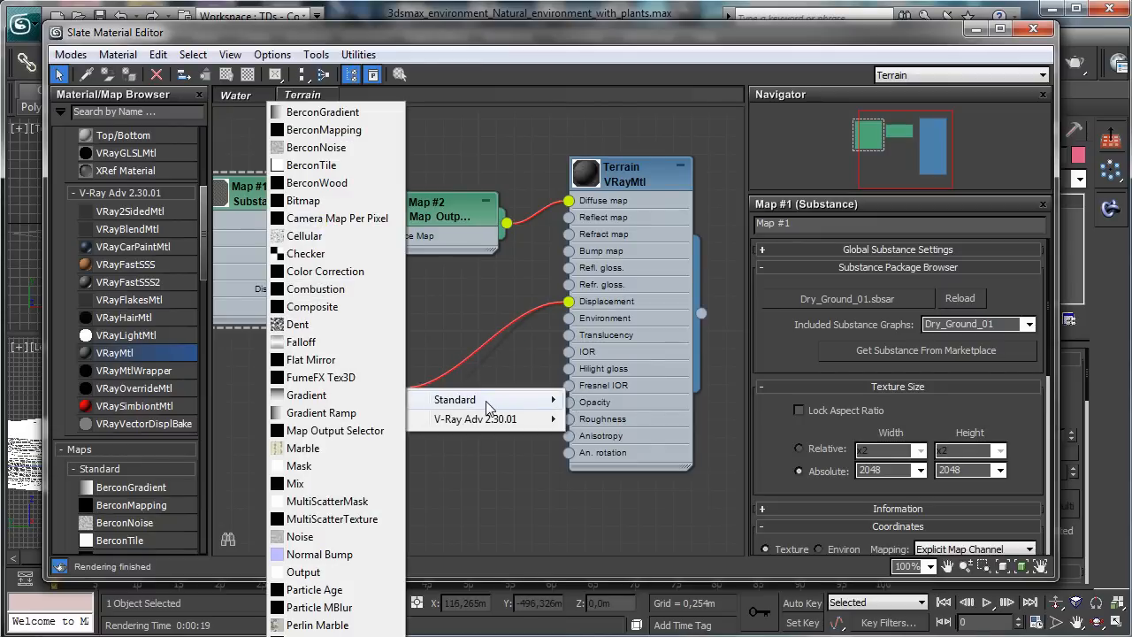
pyautogui.click(324, 239)
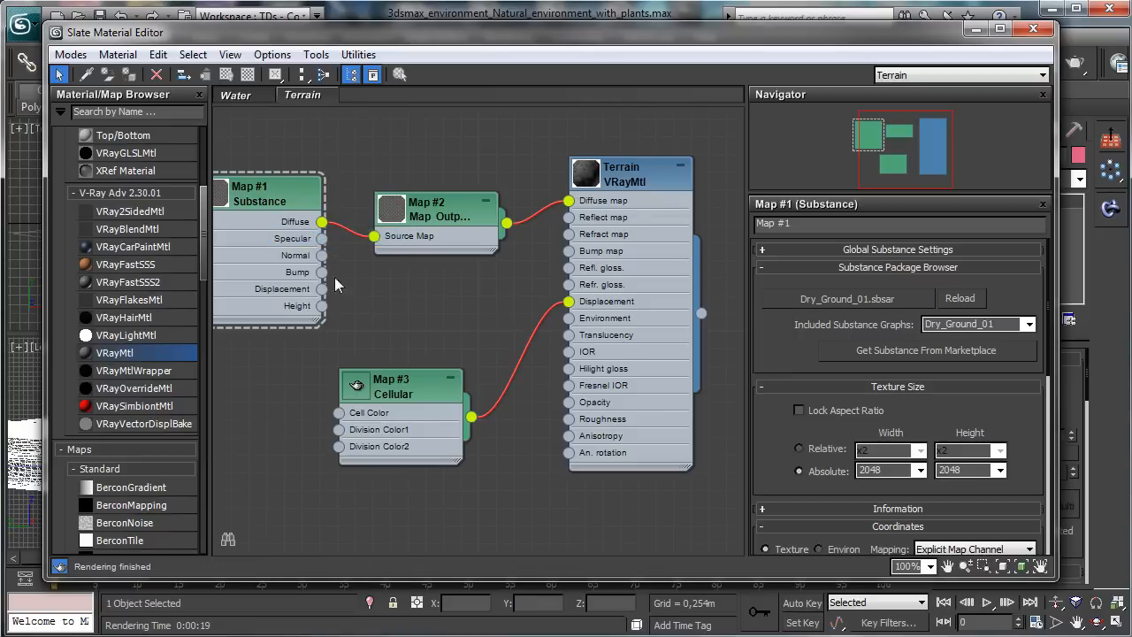
# - Enable Fractal on the Terrain's Cellular displacement map and set its cell size to 25
pyautogui.rightClick(386, 388)
pyautogui.doubleClick(394, 380)
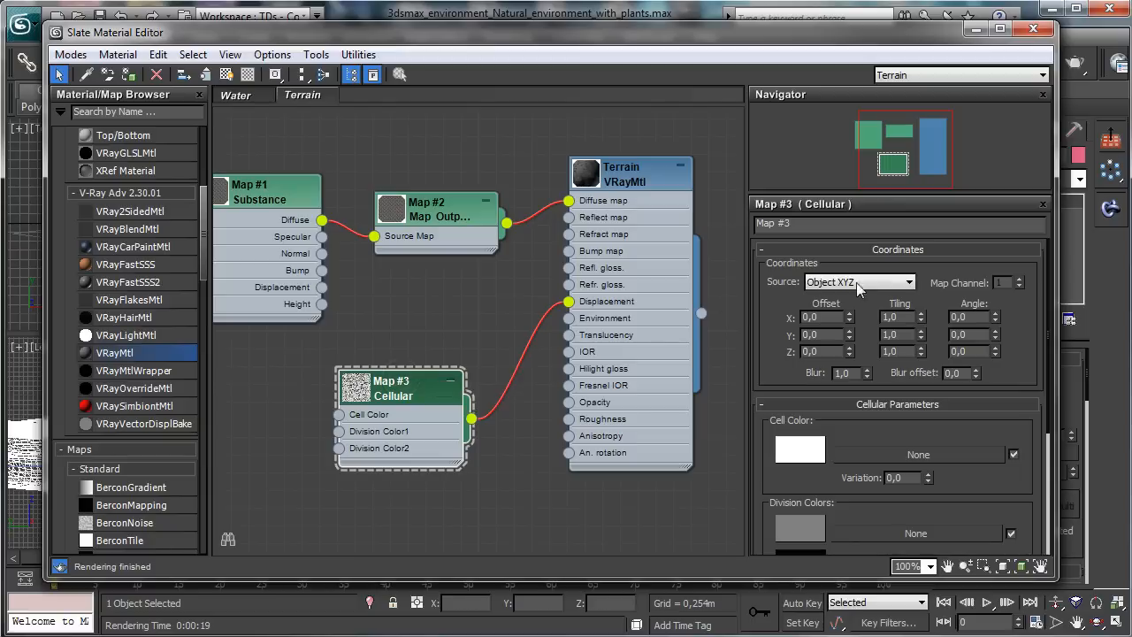
pyautogui.moveTo(864, 431); pyautogui.dragTo(881, 303)
pyautogui.scroll(-1, 880, 303)
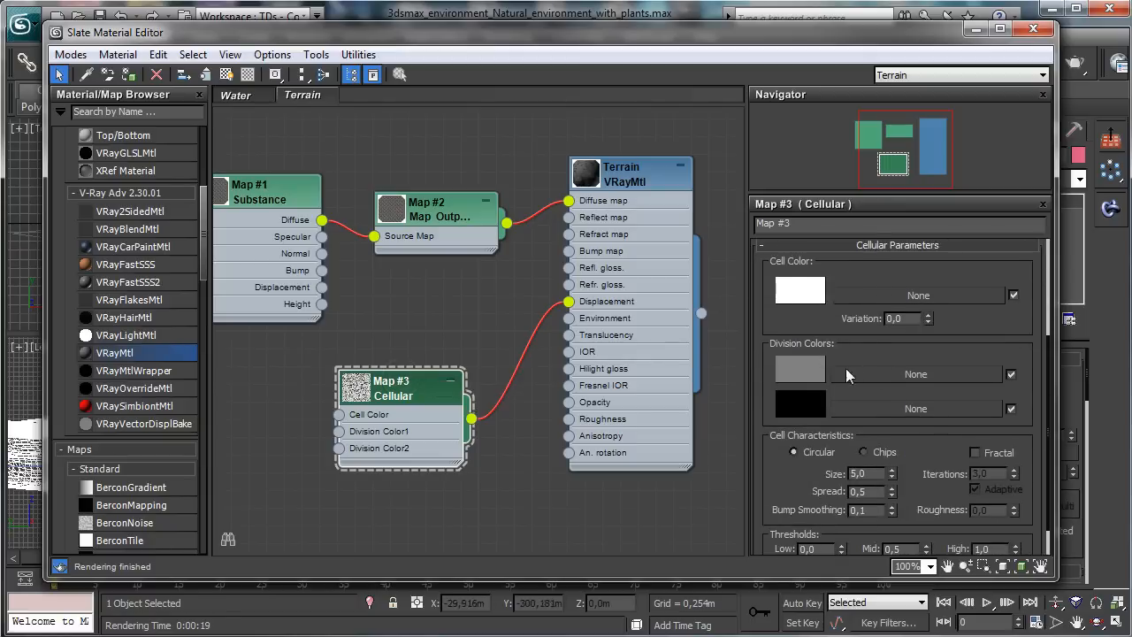
pyautogui.click(976, 451)
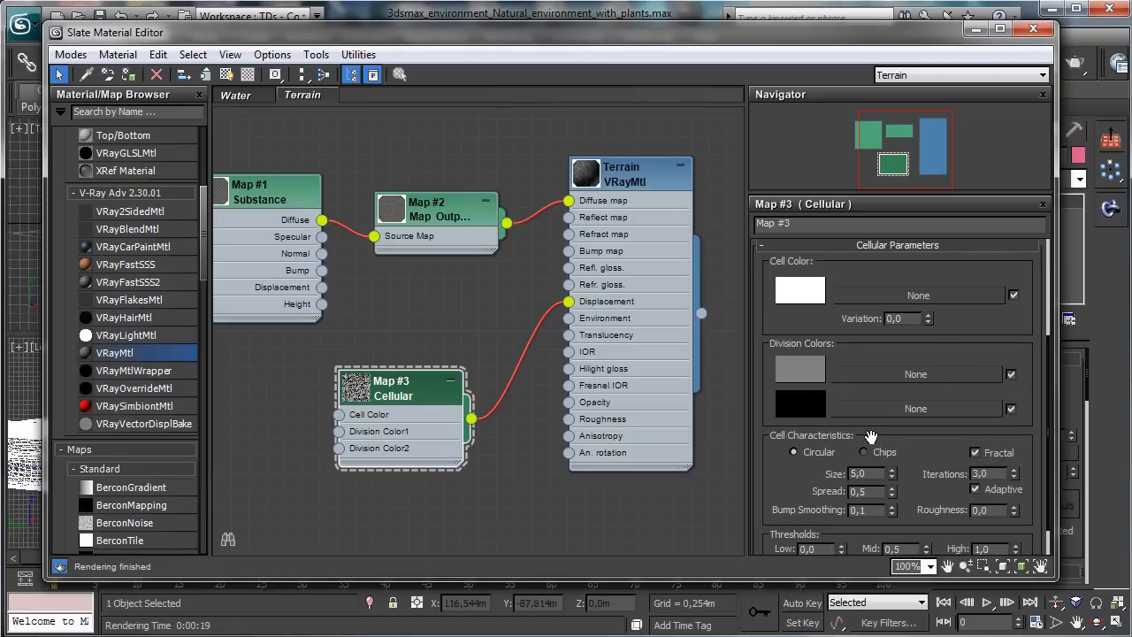
pyautogui.doubleClick(874, 473)
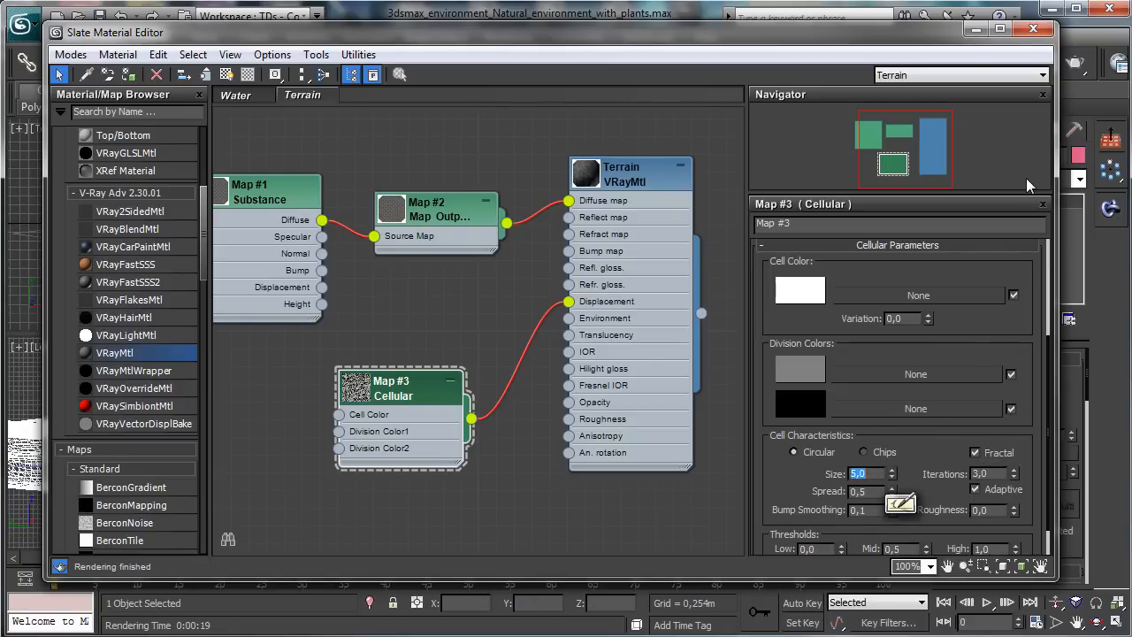
pyautogui.write('25')
pyautogui.press('Return')
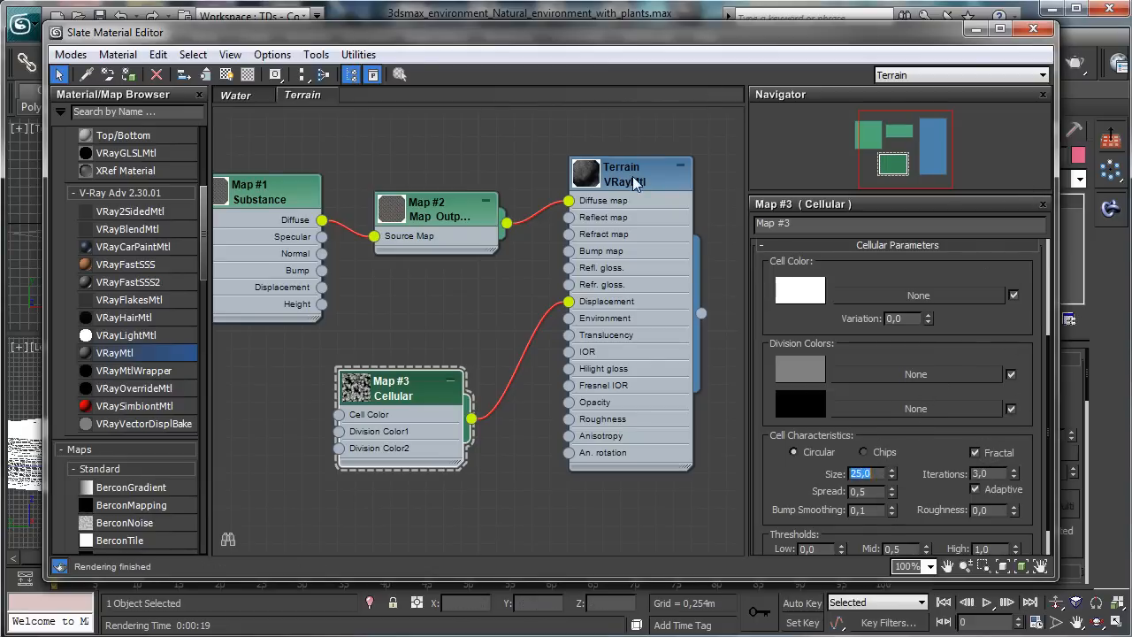
# - Set the Displace amount of the Terrain material to 15 in its map settings, and close the material editor
pyautogui.doubleClick(635, 183)
pyautogui.scroll(-10, 911, 392)
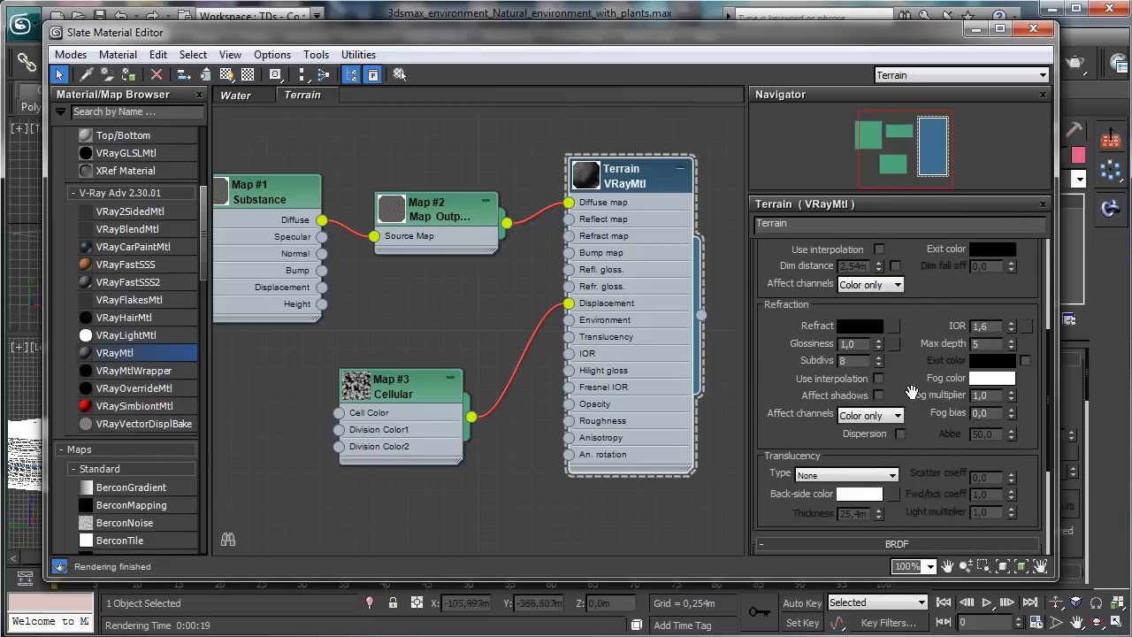
pyautogui.scroll(-5, 911, 392)
pyautogui.click(896, 492)
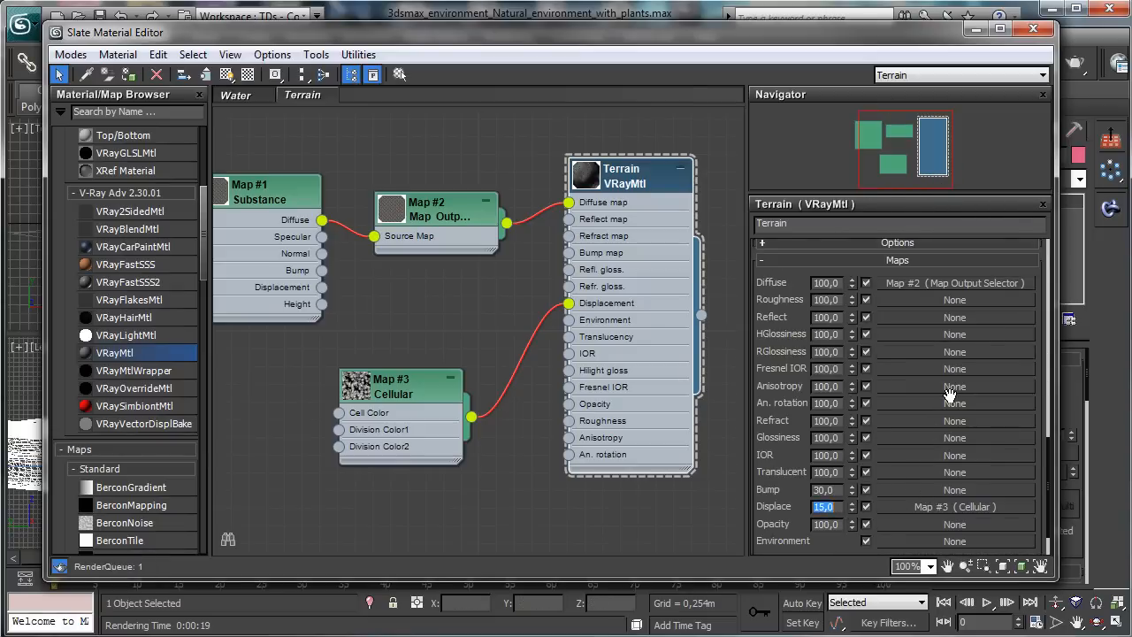
pyautogui.click(1032, 28)
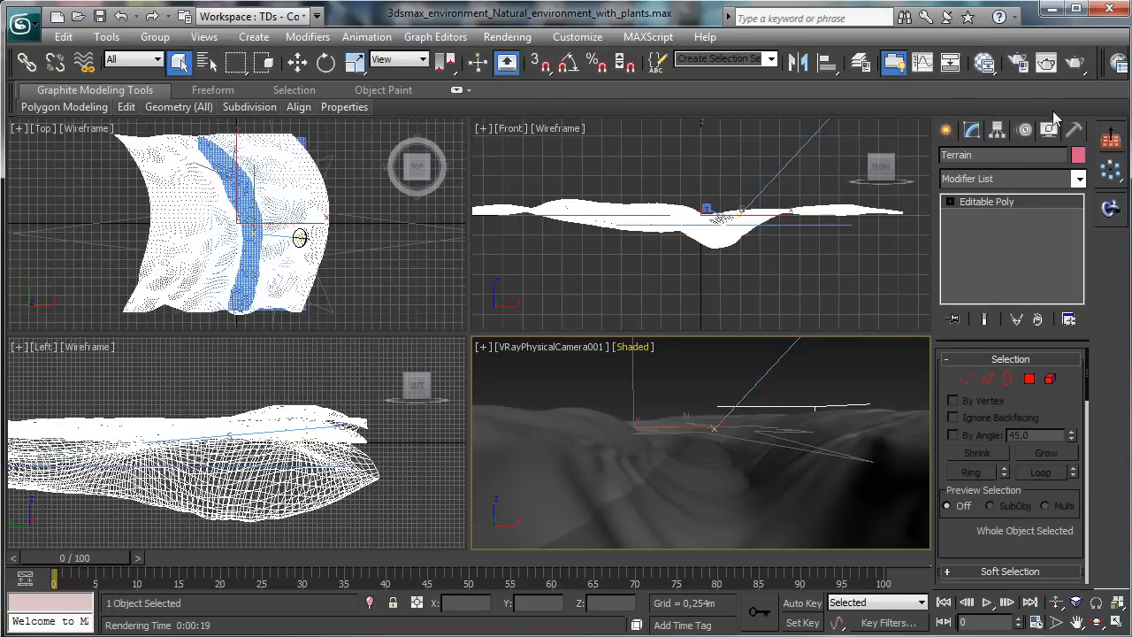
# - Render the camera view to check the cellular displacement on the terrain
pyautogui.click(1046, 62)
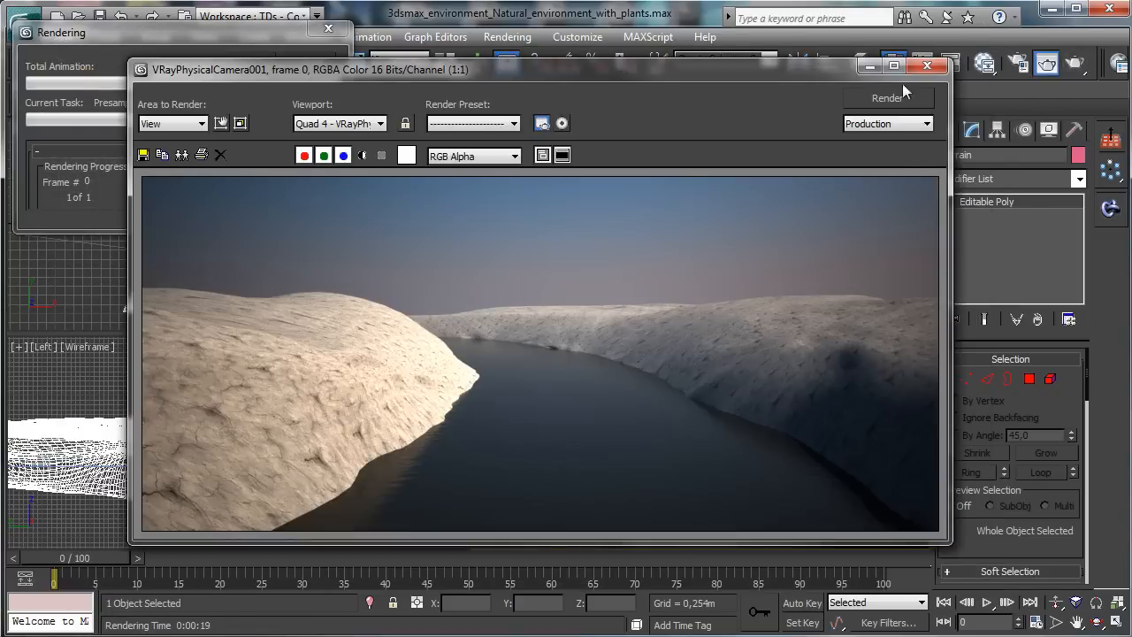
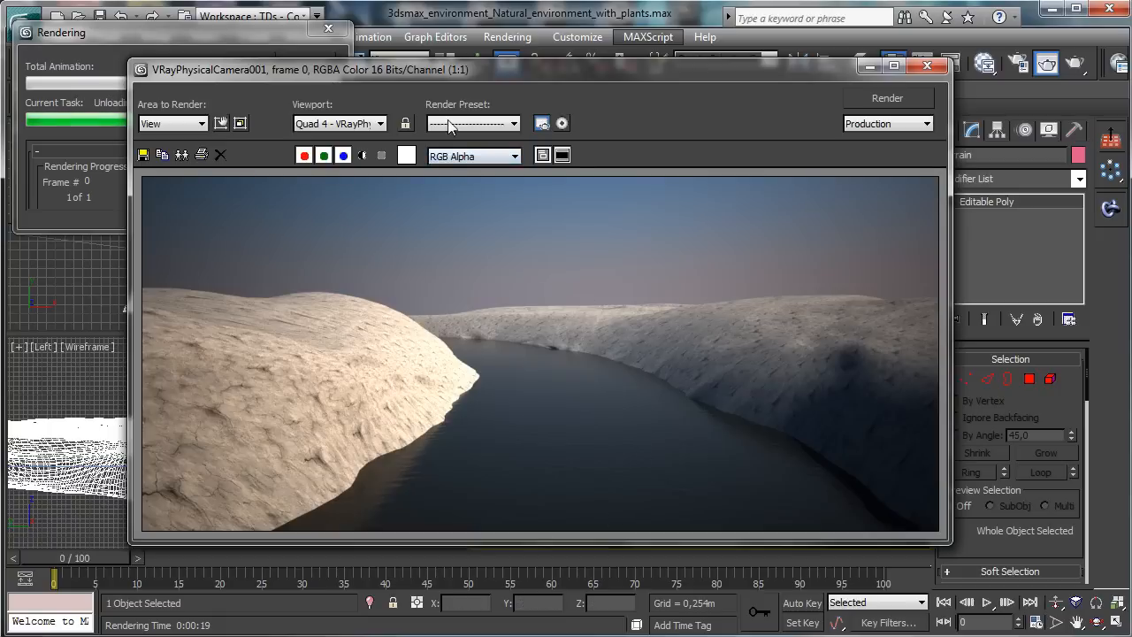
pyautogui.moveTo(468, 71); pyautogui.dragTo(603, 64)
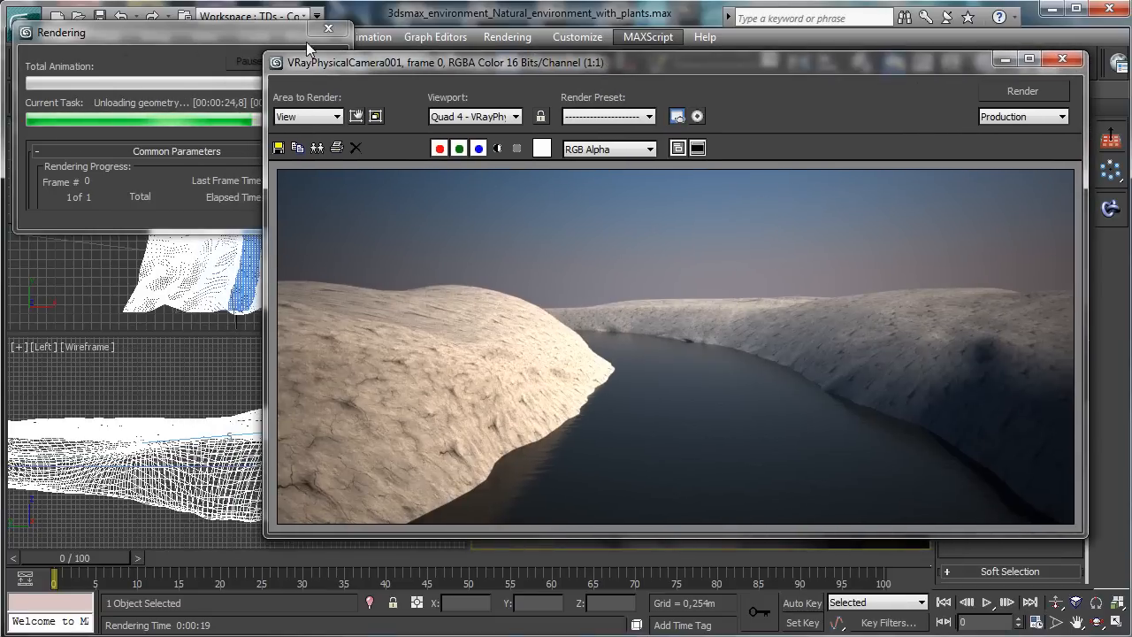
pyautogui.moveTo(365, 68); pyautogui.dragTo(389, 155)
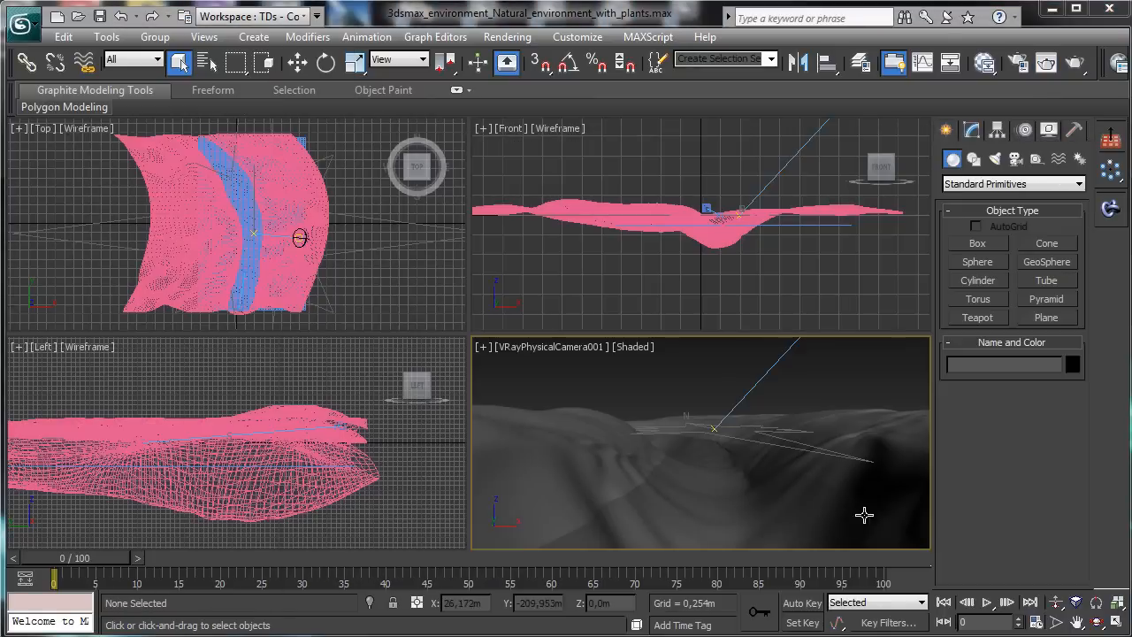
# - Set the cell size of the Terrain material's Cellular displacement map to 90, and close the material editor
pyautogui.click(985, 63)
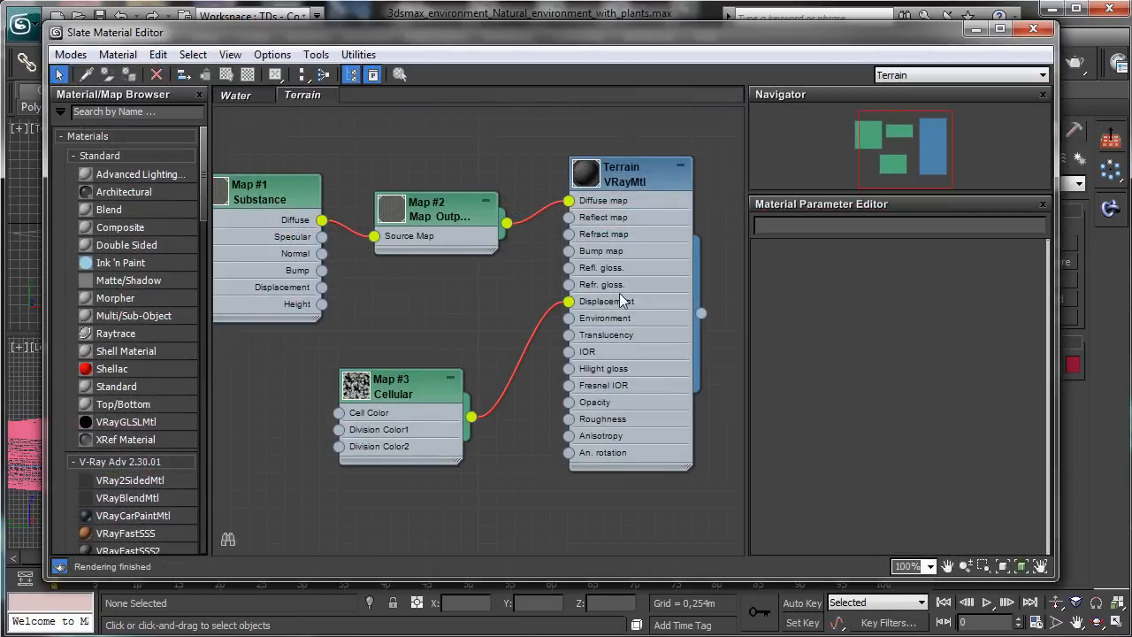
pyautogui.doubleClick(643, 175)
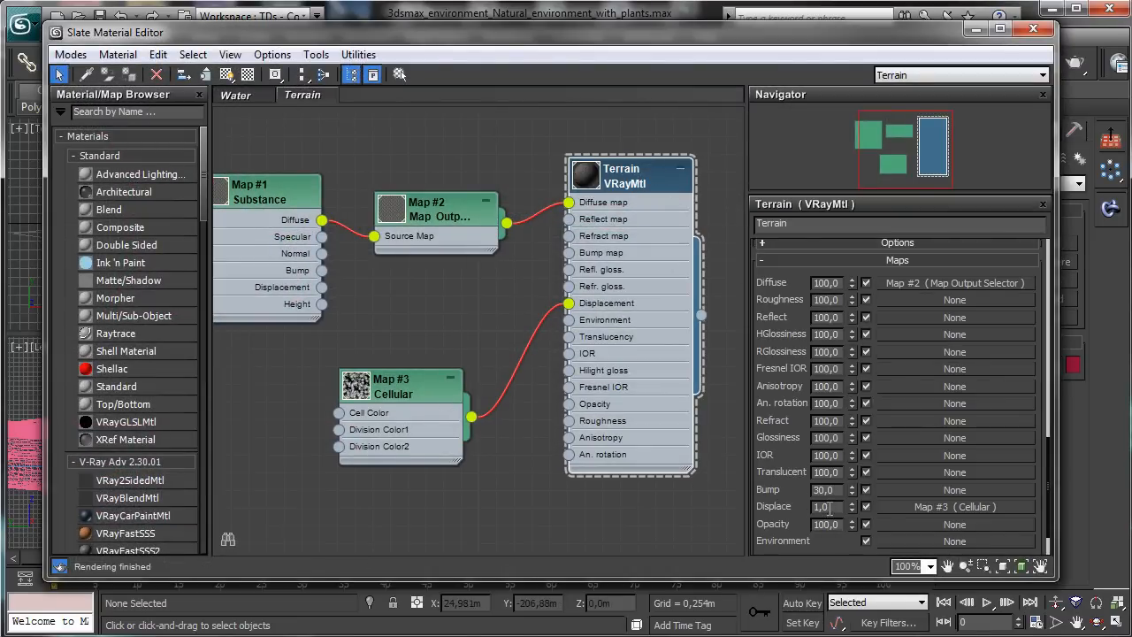
pyautogui.click(948, 507)
pyautogui.scroll(-5, 849, 451)
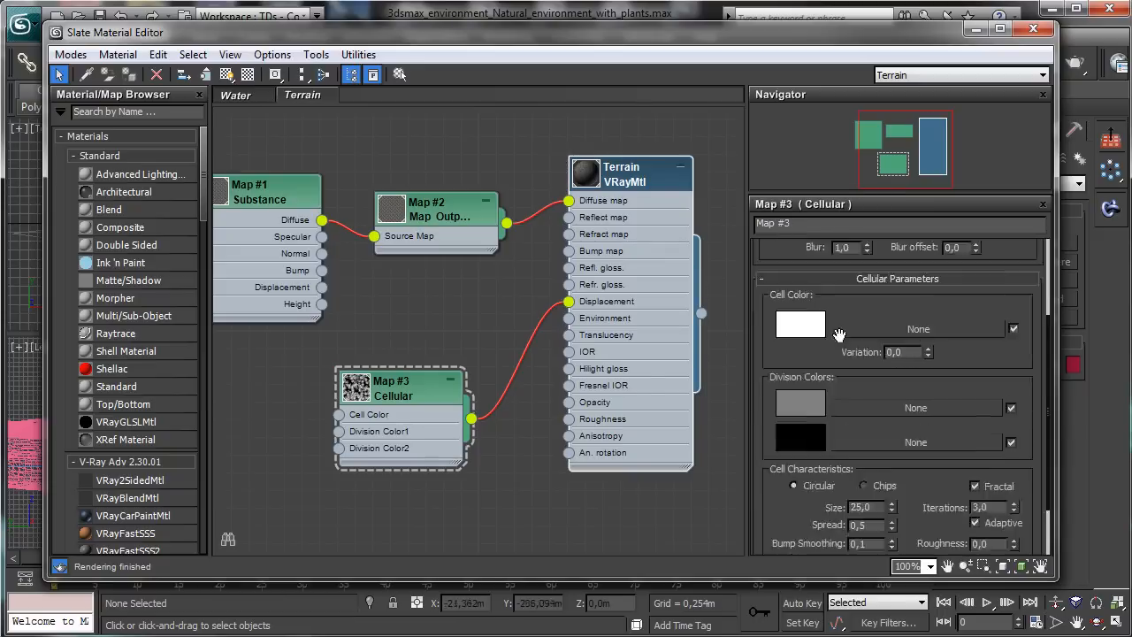
pyautogui.doubleClick(862, 433)
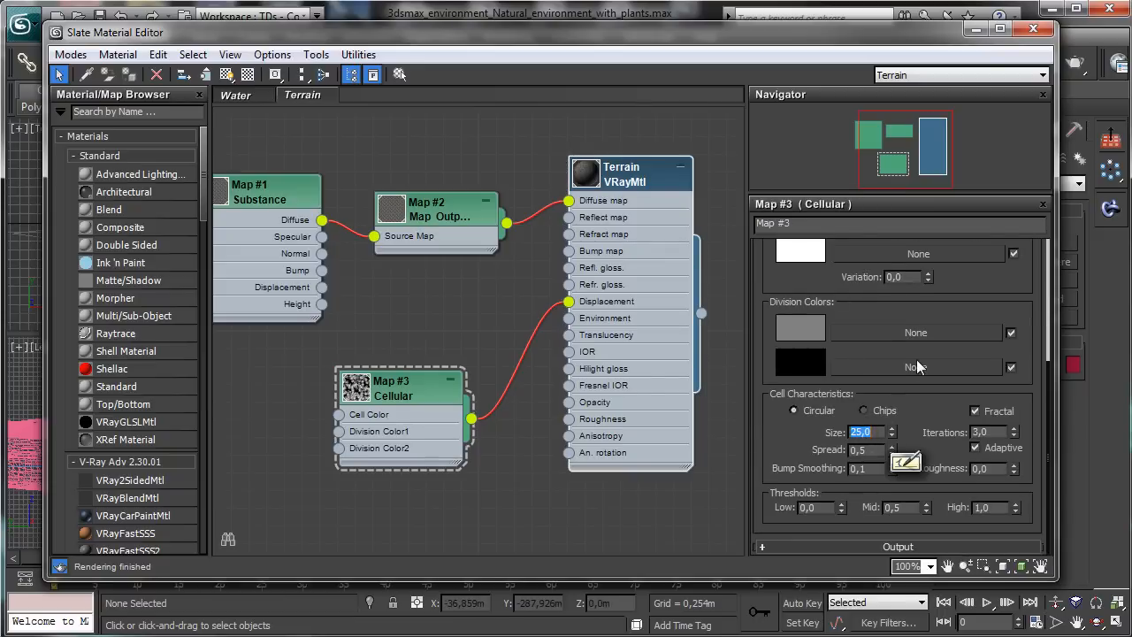
pyautogui.write('90')
pyautogui.press('Return')
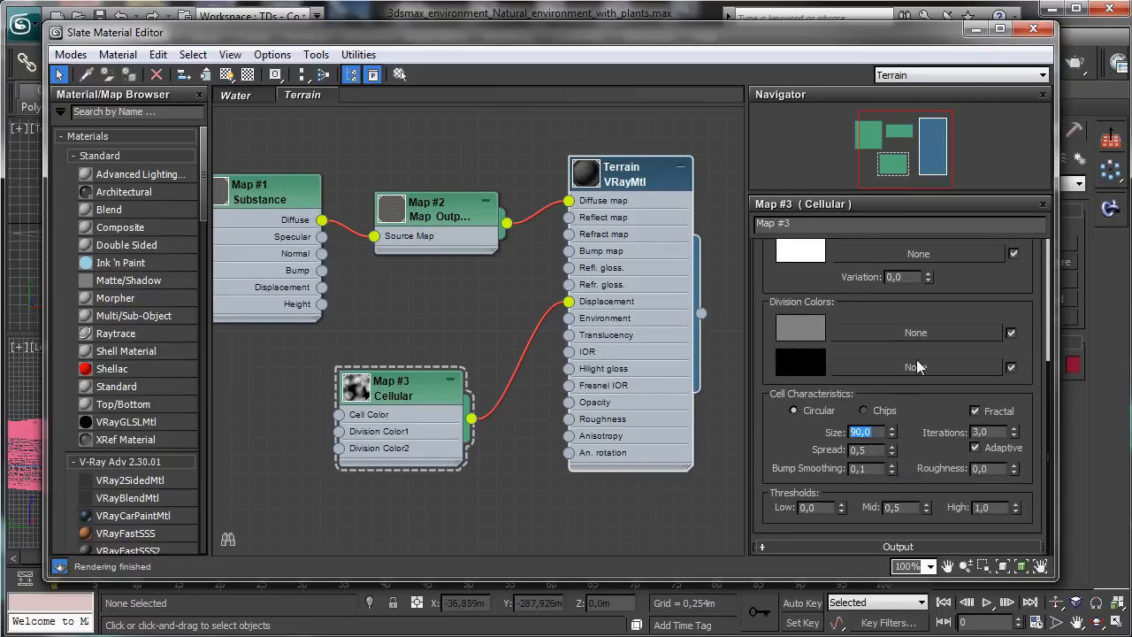
pyautogui.click(1033, 28)
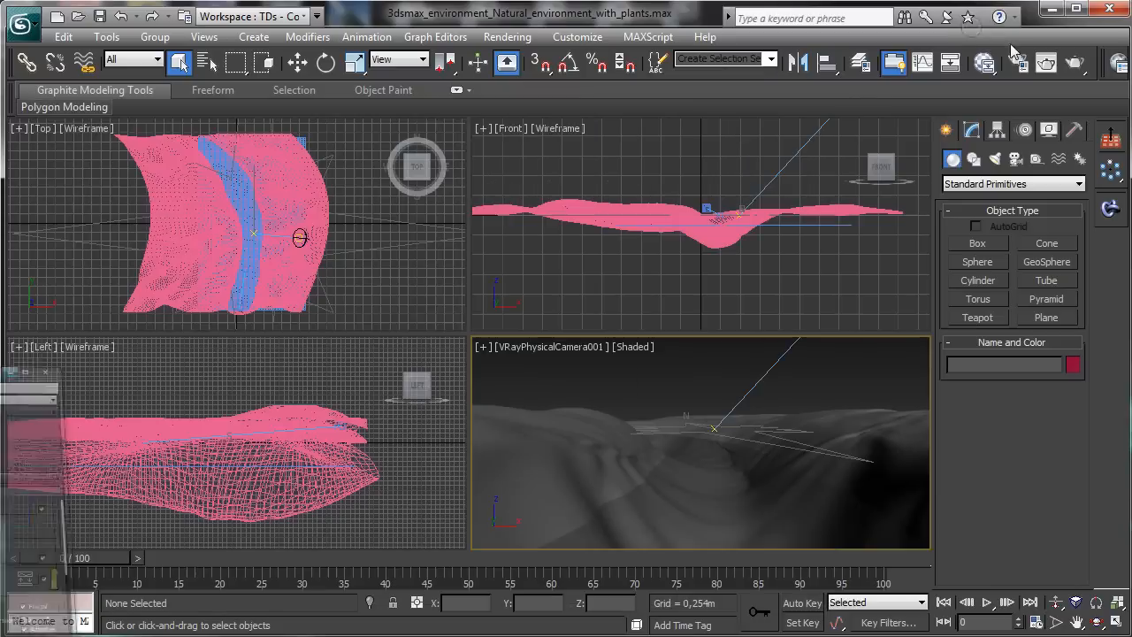
# - Set the maximum subdivisions of V-Ray's default displacement to 128 in the render setup
pyautogui.click(1017, 66)
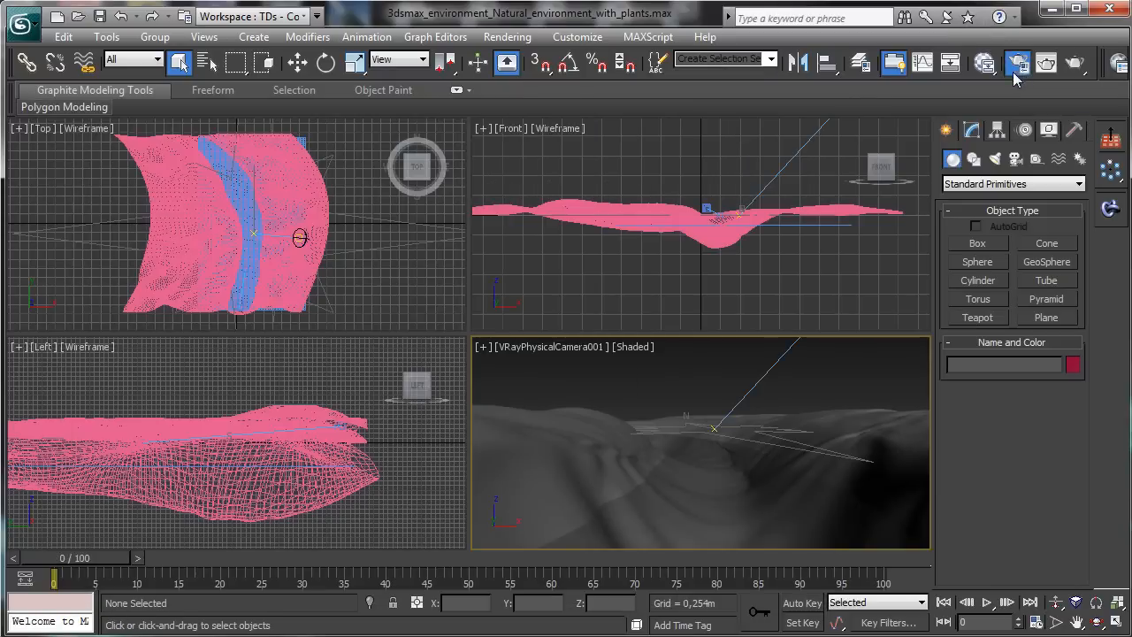
pyautogui.moveTo(485, 54); pyautogui.dragTo(613, 17)
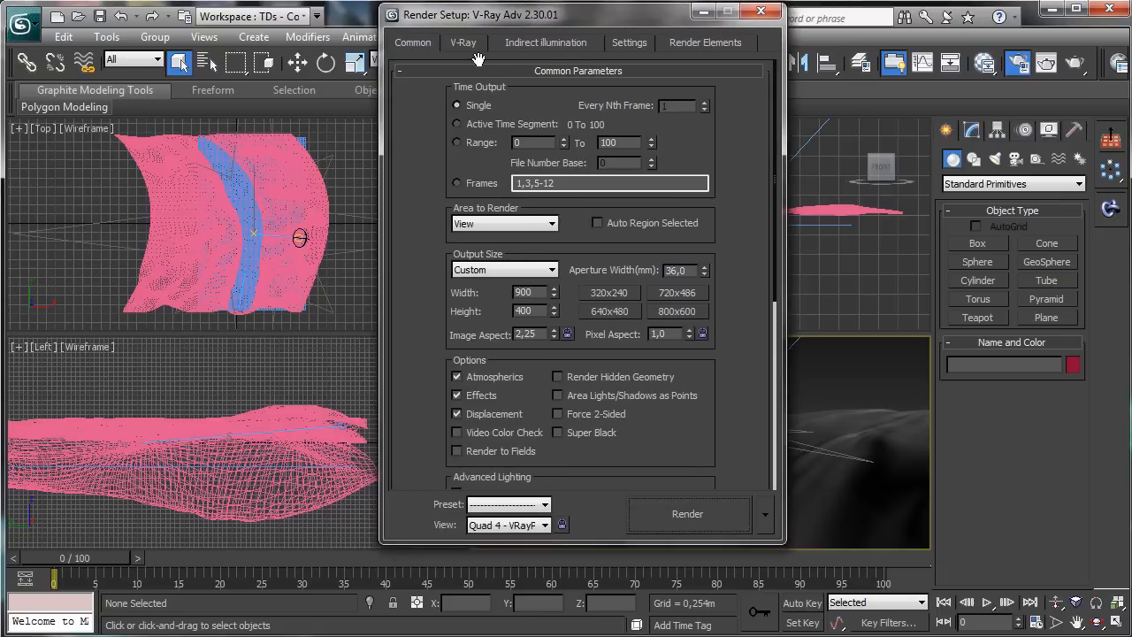
pyautogui.click(463, 42)
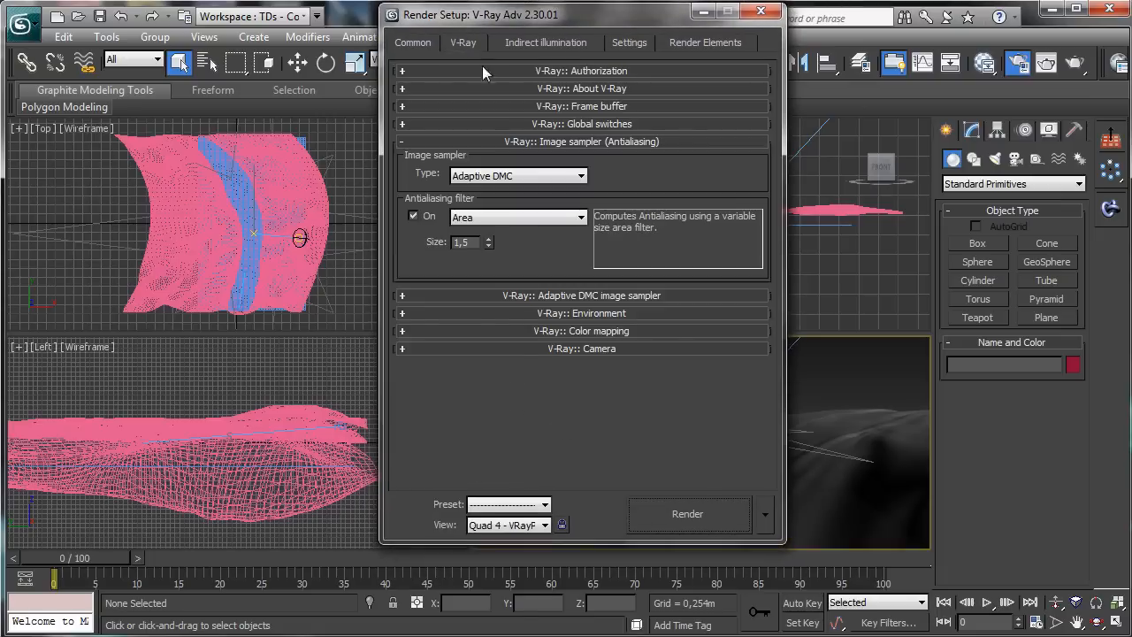
pyautogui.click(557, 42)
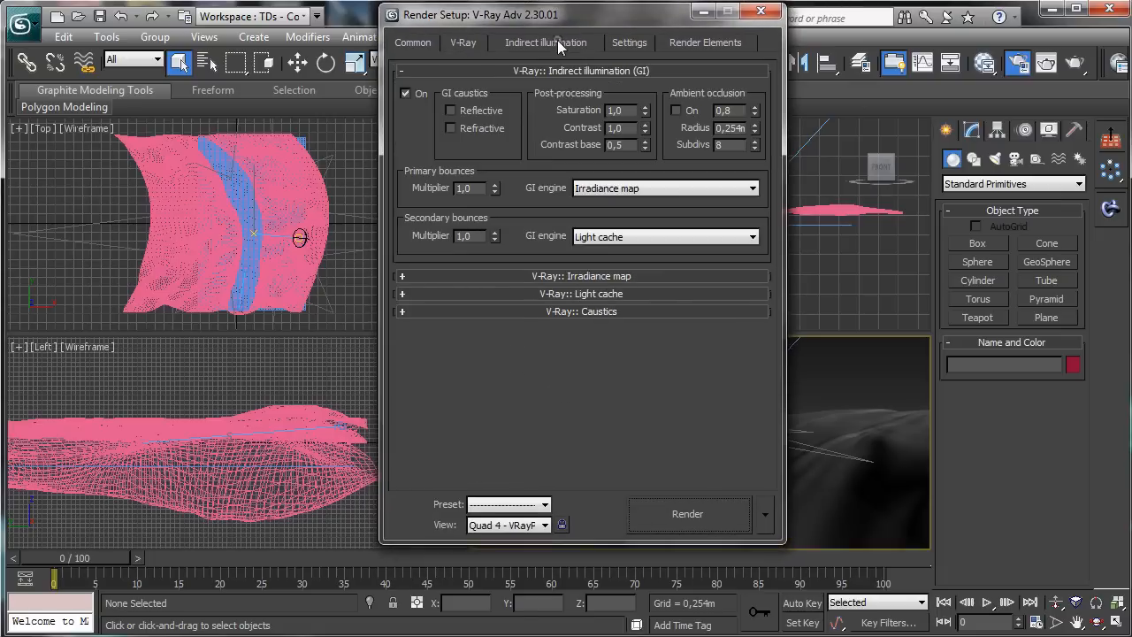
pyautogui.click(630, 42)
pyautogui.click(555, 157)
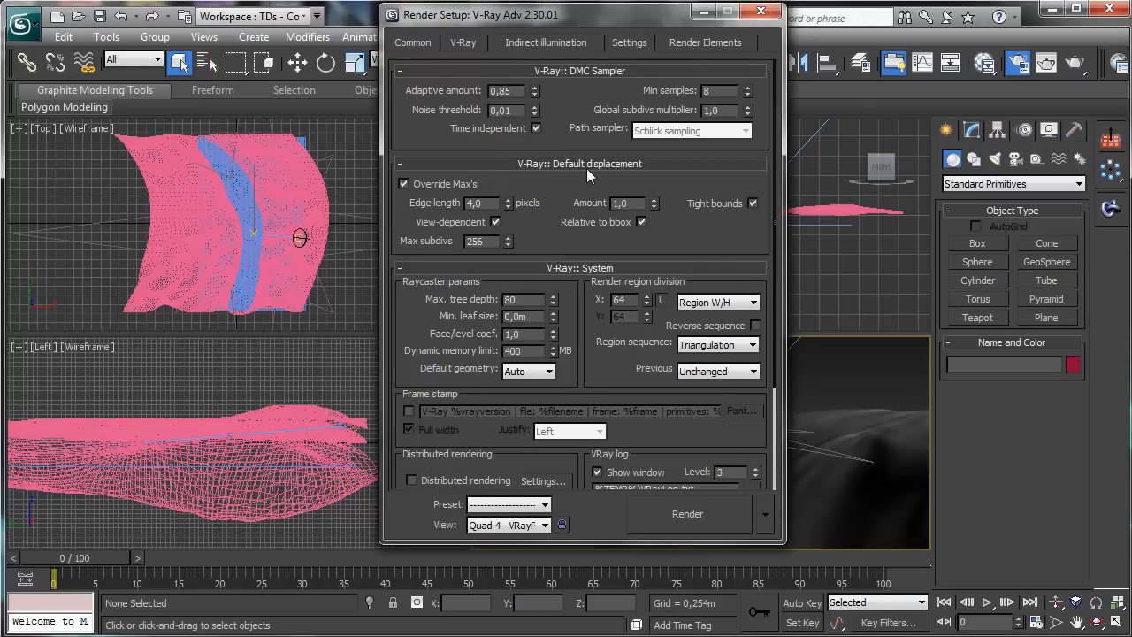
pyautogui.doubleClick(487, 242)
pyautogui.write('128')
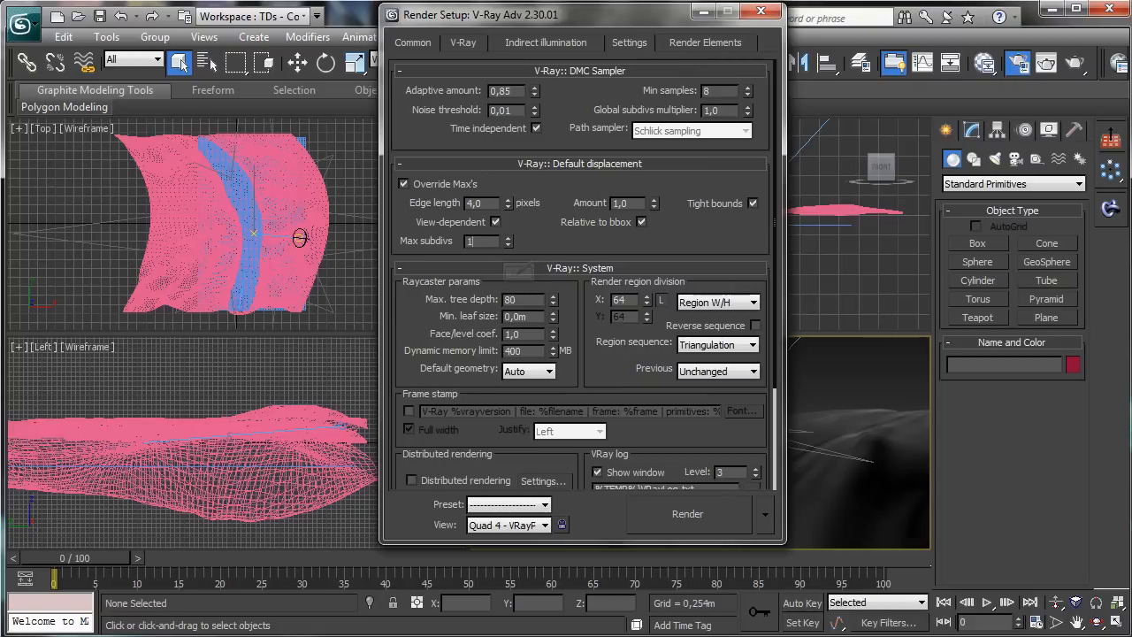
pyautogui.press('Return')
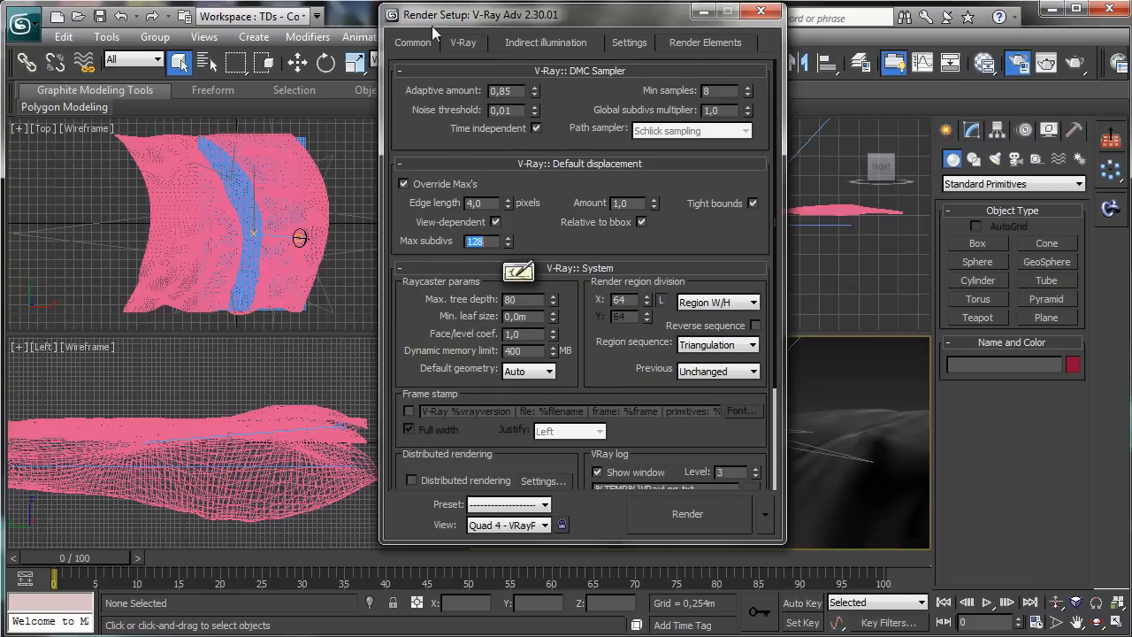
# - Render the camera view to check the coarser terrain displacement, cancel the render partway, and minimize the render setup
pyautogui.click(414, 42)
pyautogui.click(687, 513)
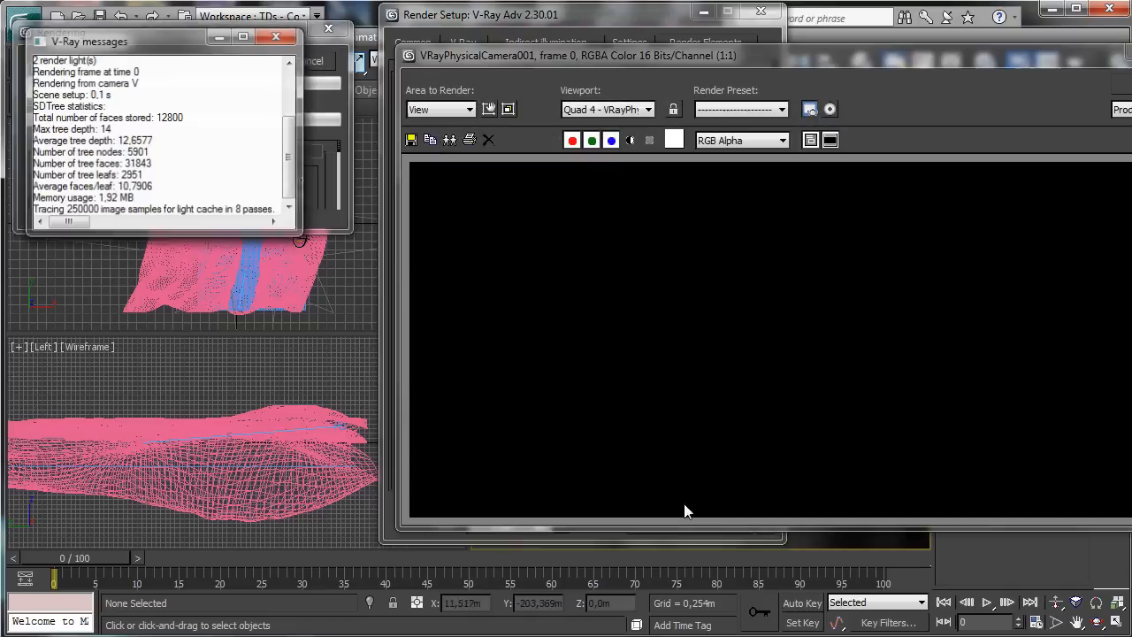
pyautogui.moveTo(624, 54); pyautogui.dragTo(554, 59)
pyautogui.moveTo(140, 45); pyautogui.dragTo(145, 635)
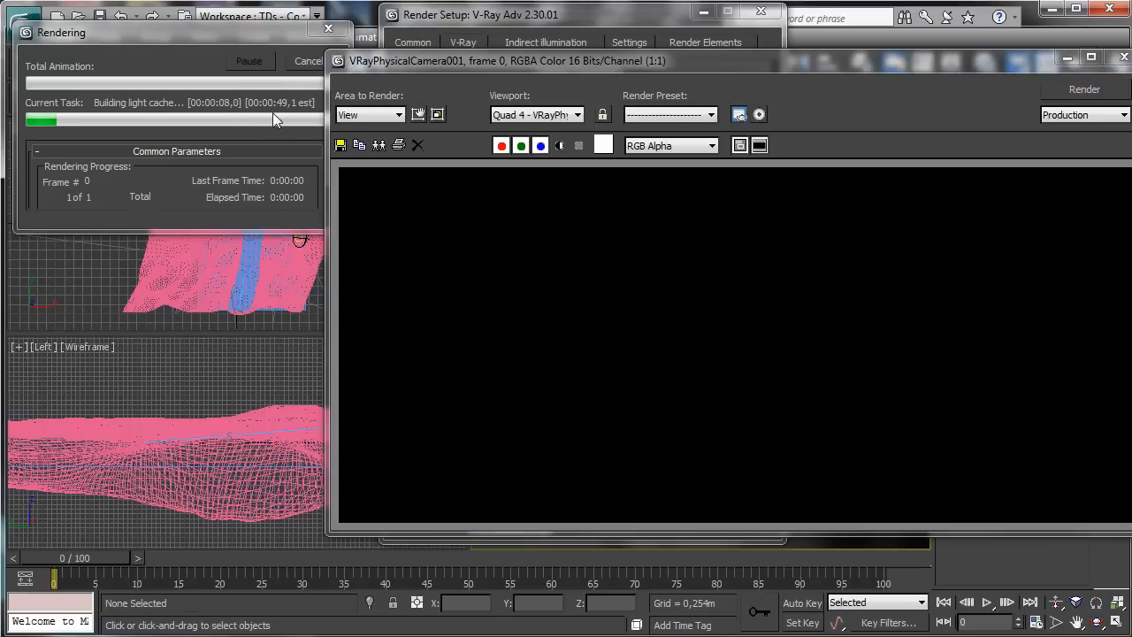
pyautogui.moveTo(466, 69); pyautogui.dragTo(447, 167)
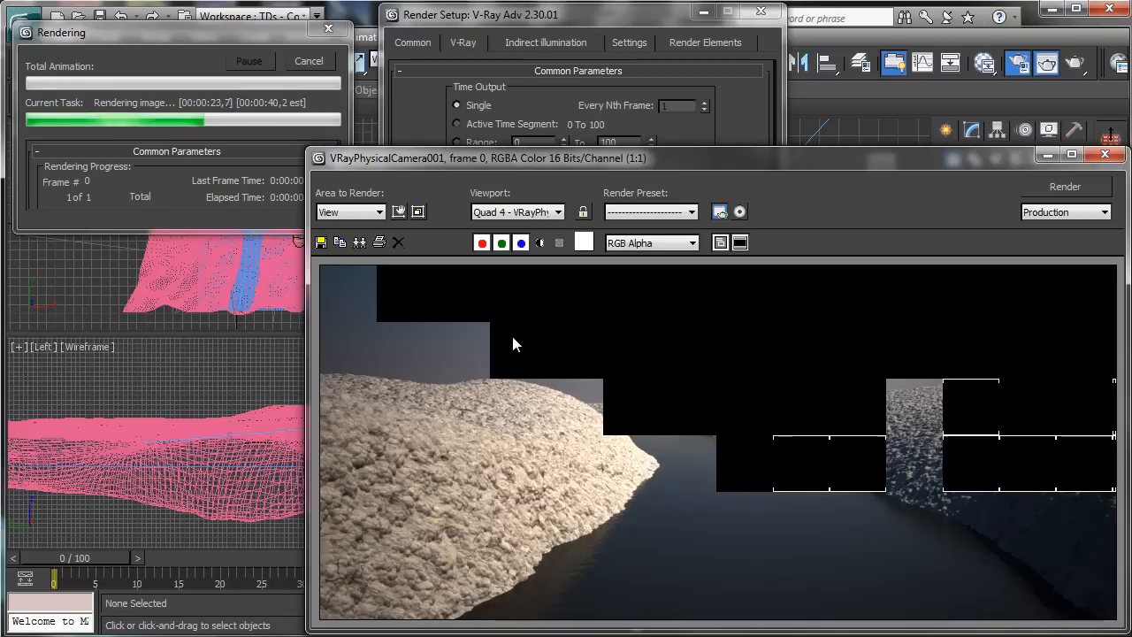
pyautogui.click(309, 61)
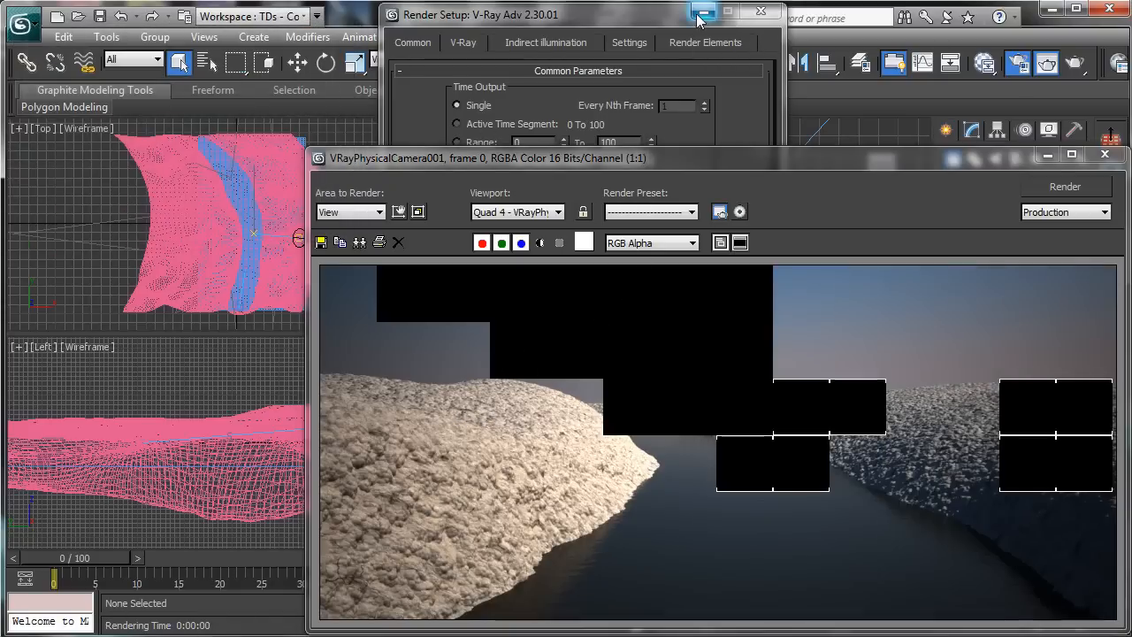
pyautogui.click(703, 12)
# - Set the cell size of the Terrain material's Cellular displacement map to 180
pyautogui.click(981, 64)
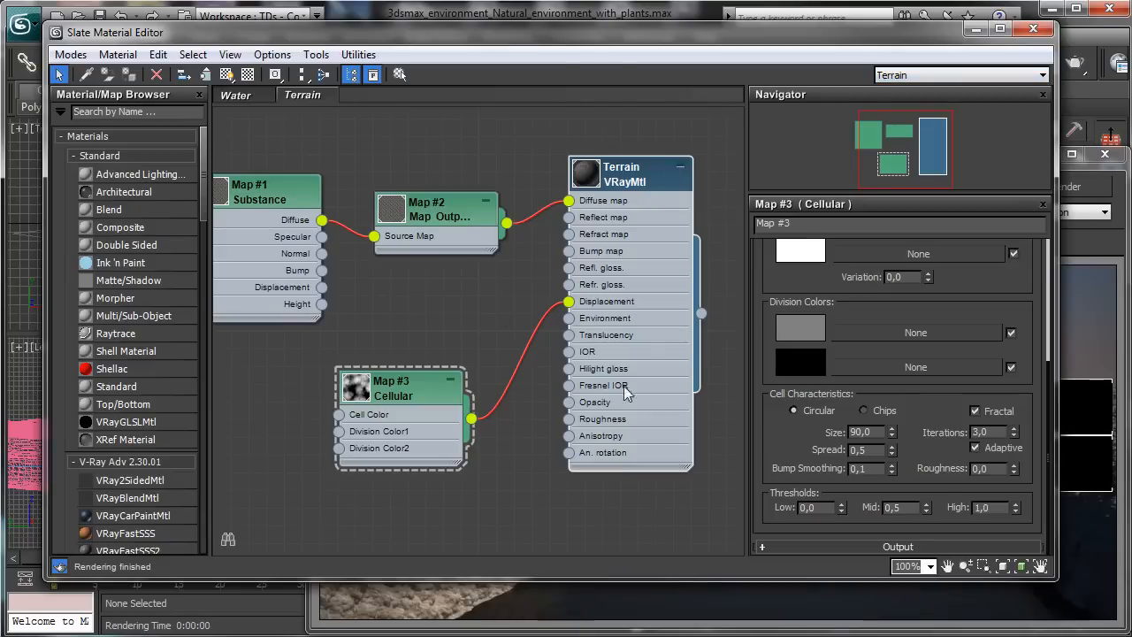
pyautogui.doubleClick(858, 433)
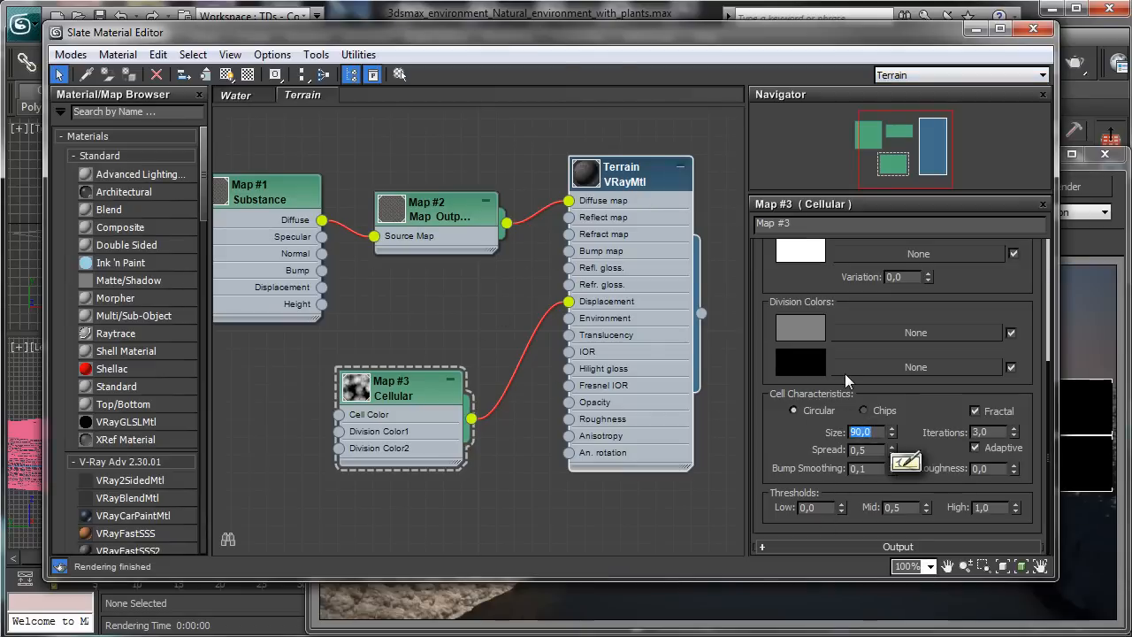
pyautogui.write('180')
pyautogui.press('Return')
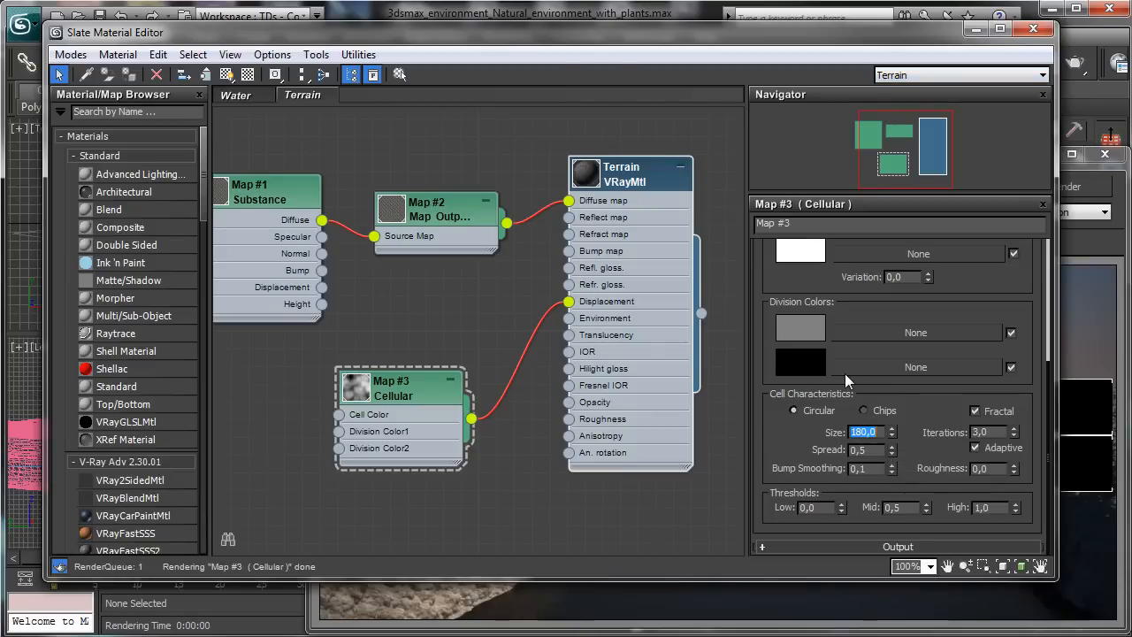
# - Set the Terrain material's displacement amount to 0,4 in its maps settings, and close the material editor
pyautogui.click(642, 170)
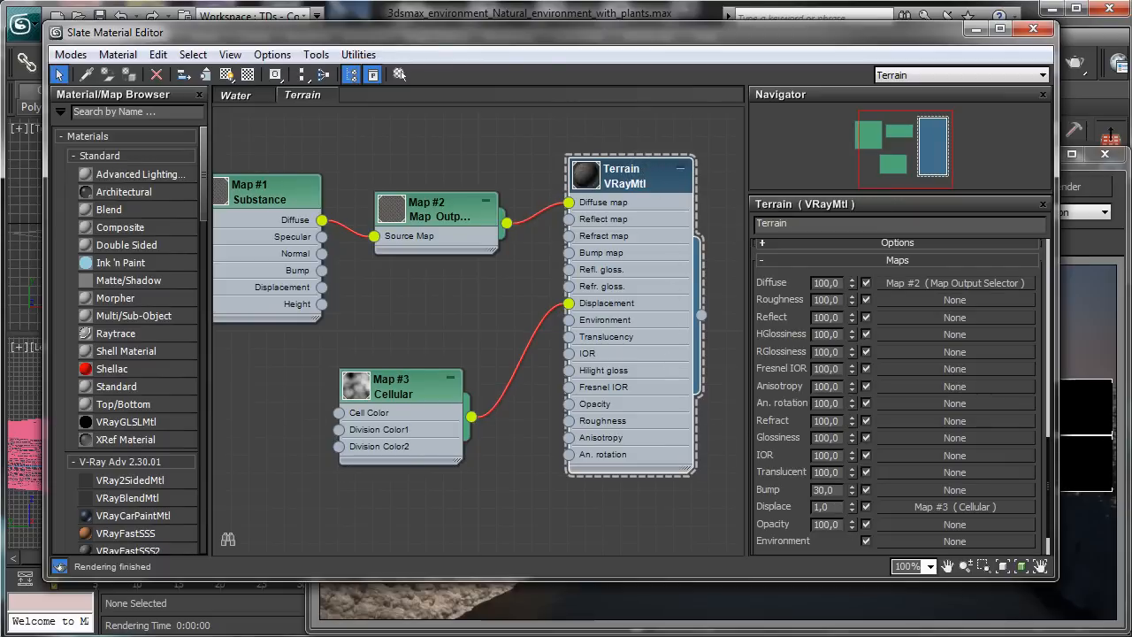
pyautogui.click(841, 506)
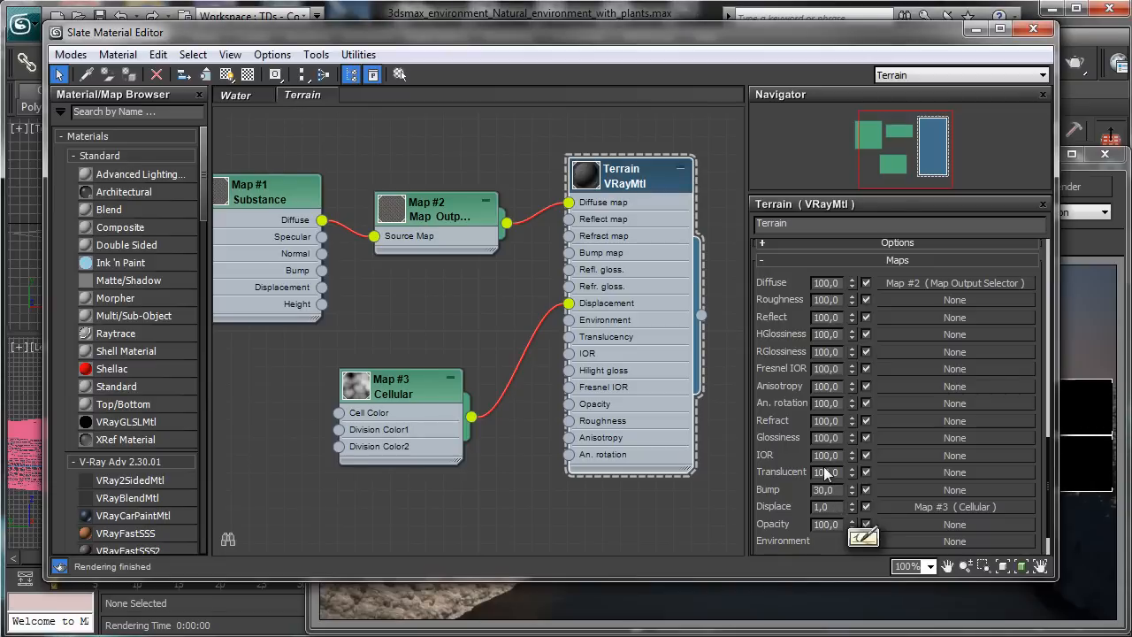
pyautogui.press('BackSpace')
pyautogui.press('BackSpace')
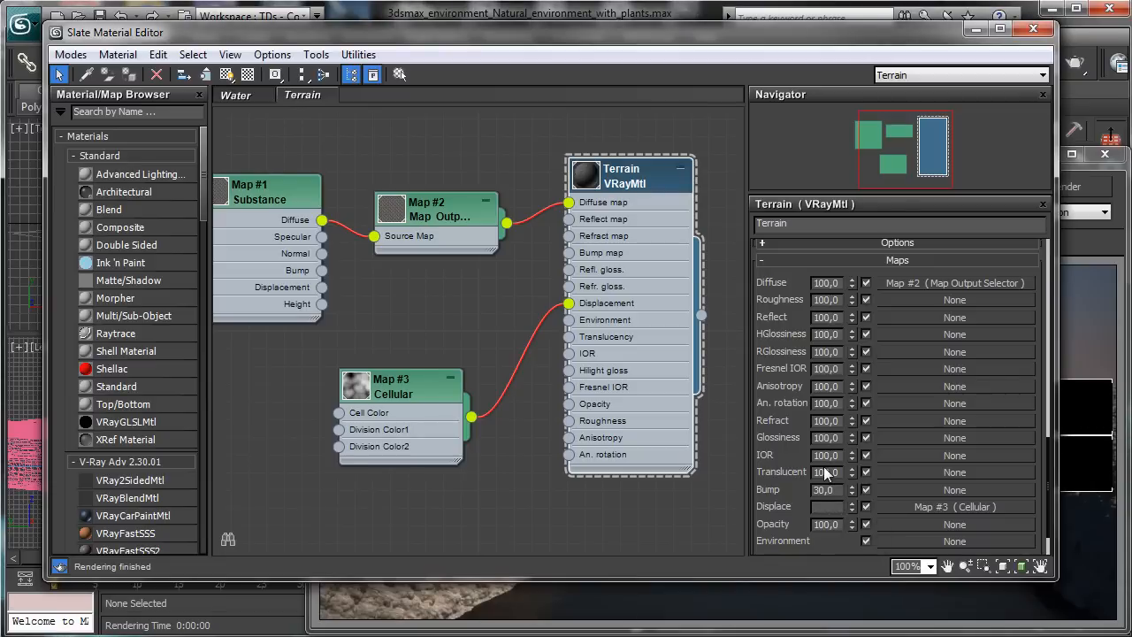
pyautogui.press('Return')
pyautogui.click(1033, 28)
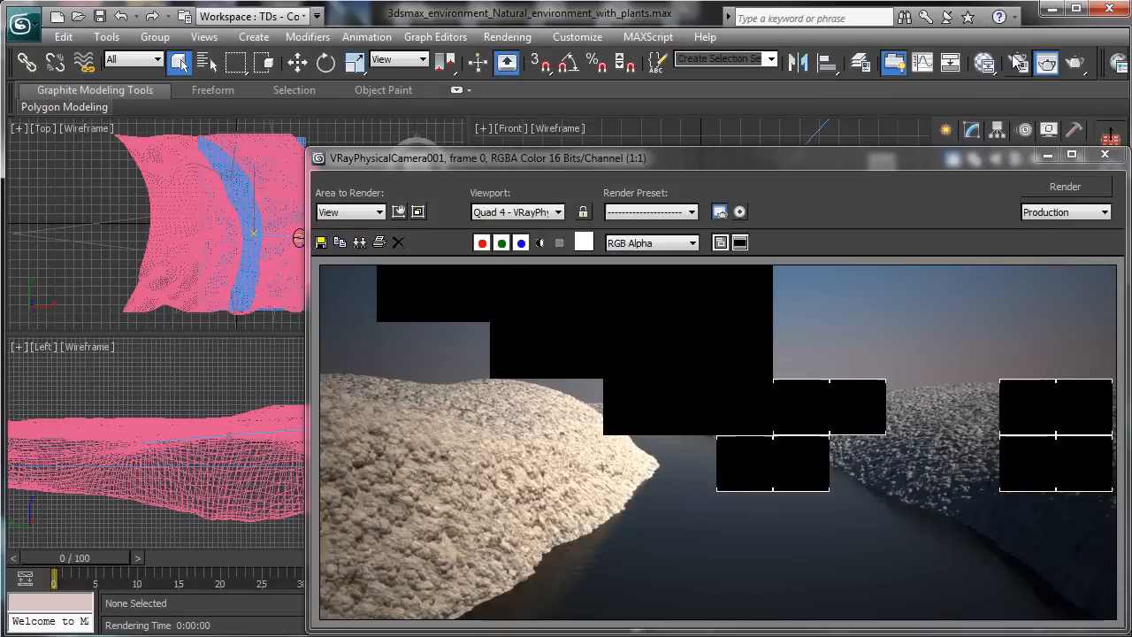
# - Render the camera view to check the terrain displacement, cancel the render partway, and minimize the rendered frame window
pyautogui.click(1072, 64)
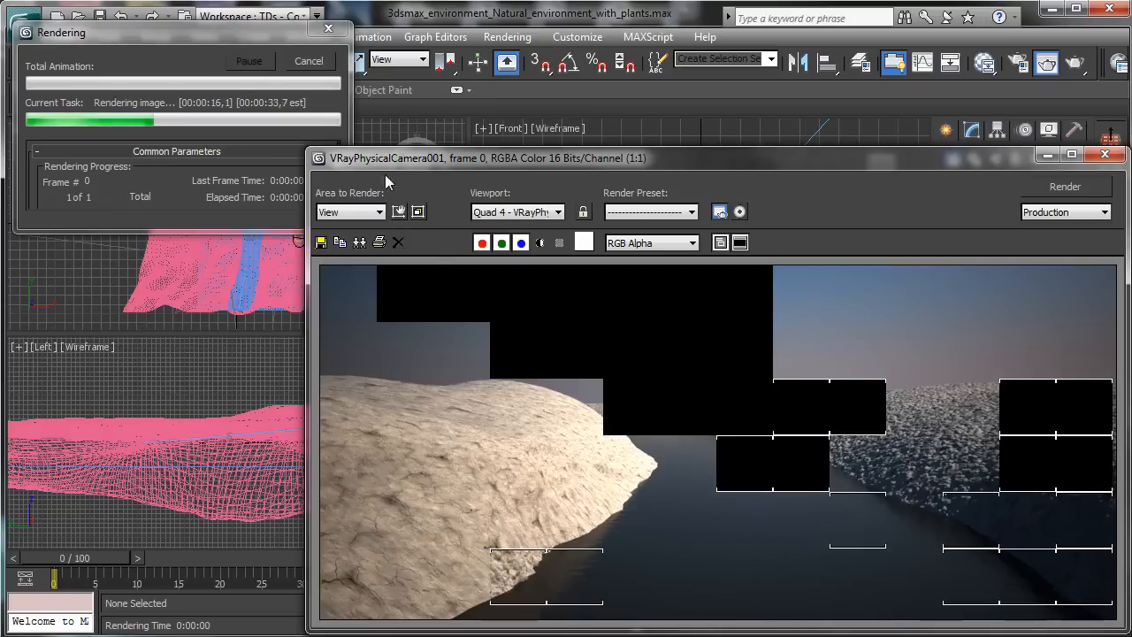
pyautogui.click(310, 65)
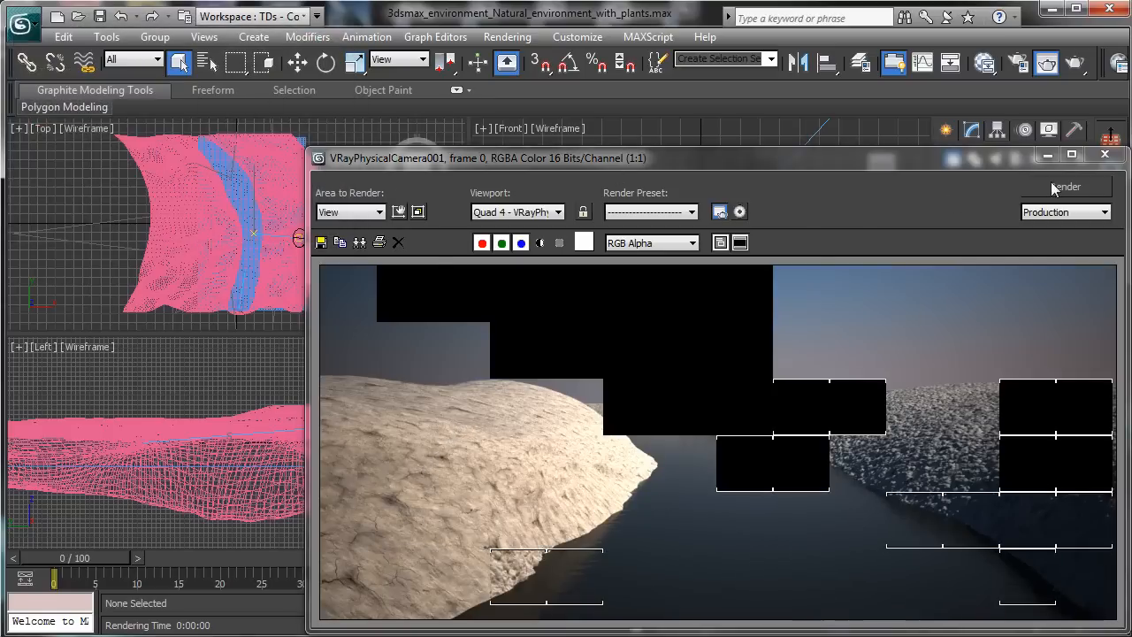
pyautogui.click(1047, 155)
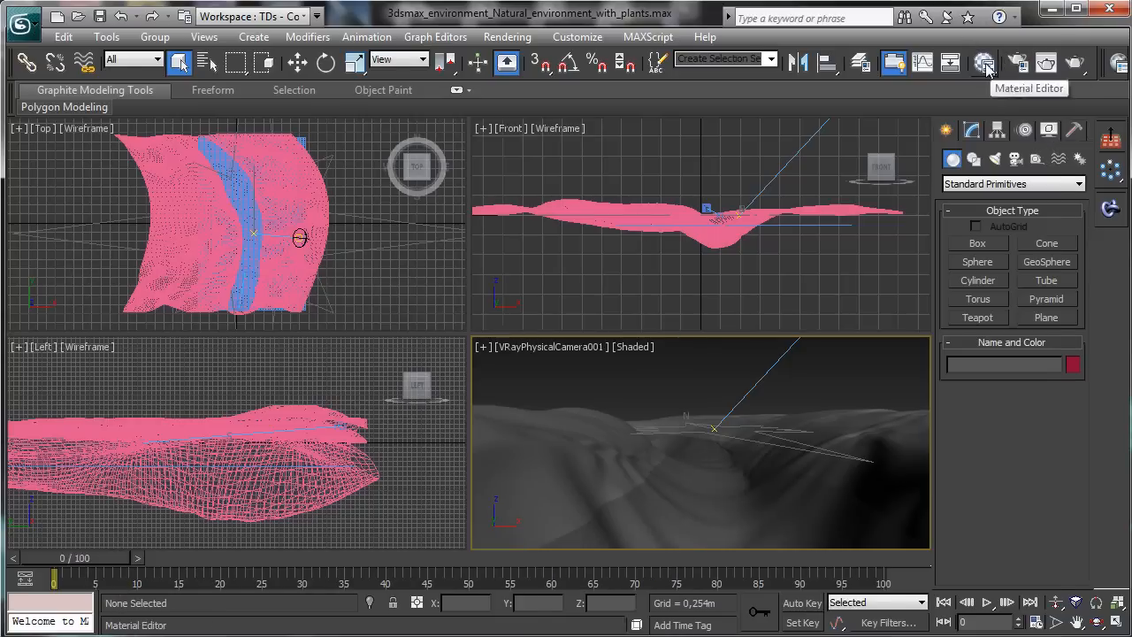
# - Reopen the material editor and set the Terrain material's displacement amount to 0,8
pyautogui.click(985, 64)
pyautogui.click(840, 506)
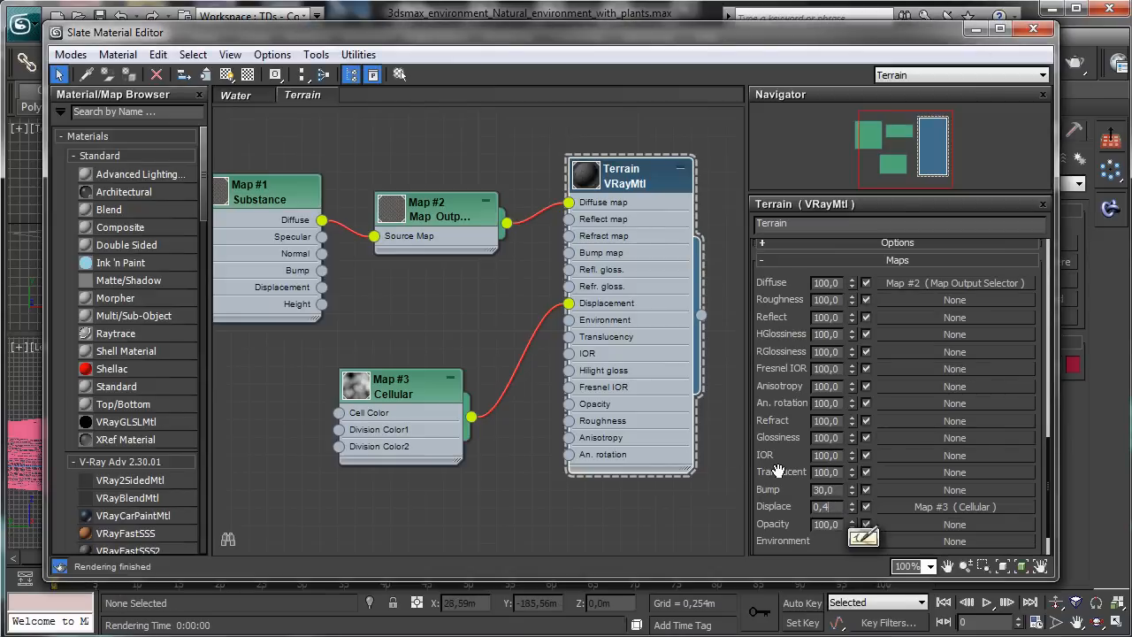
pyautogui.press('BackSpace')
pyautogui.write('8')
pyautogui.press('Return')
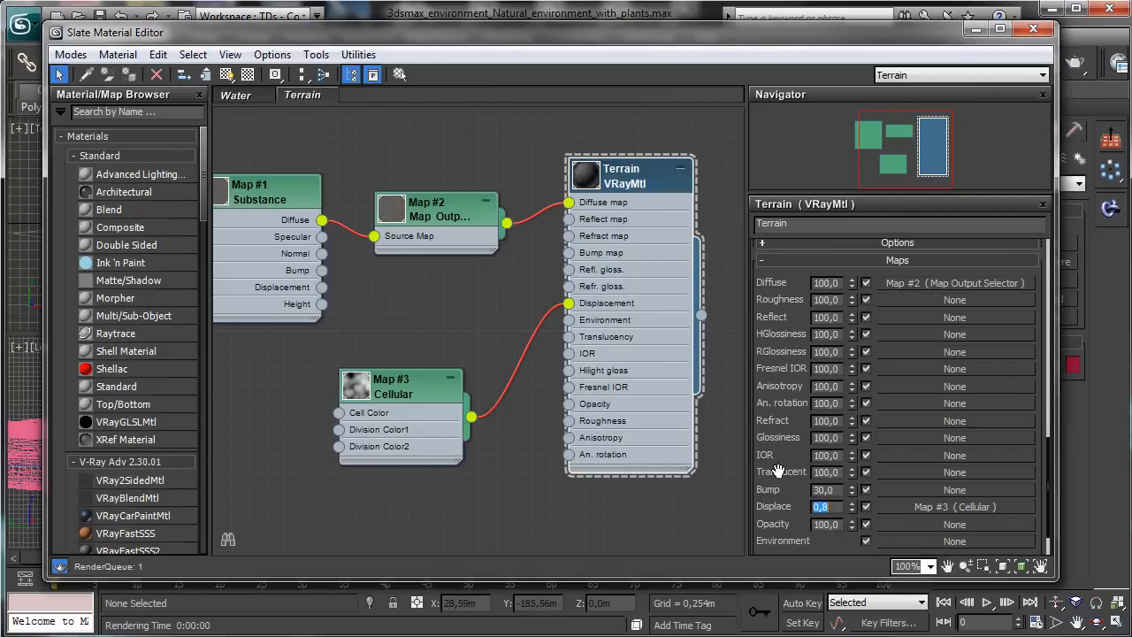
# - Turn on the calculation-phase display with full preview for the irradiance map in the render setup, and review the light cache settings
pyautogui.click(977, 28)
pyautogui.click(1015, 67)
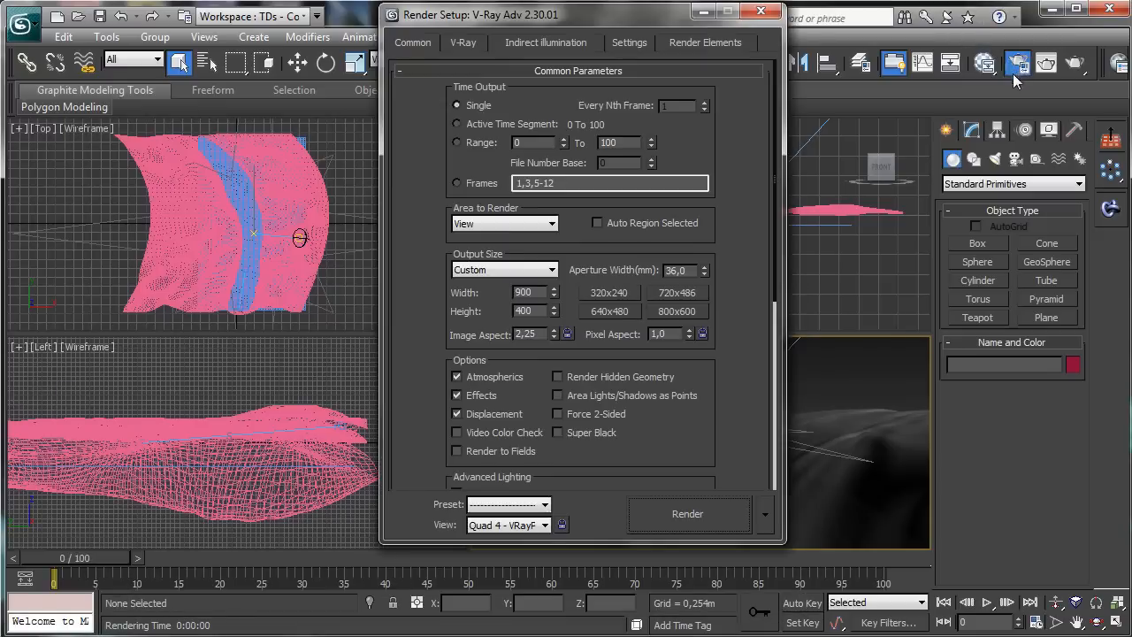
pyautogui.click(461, 42)
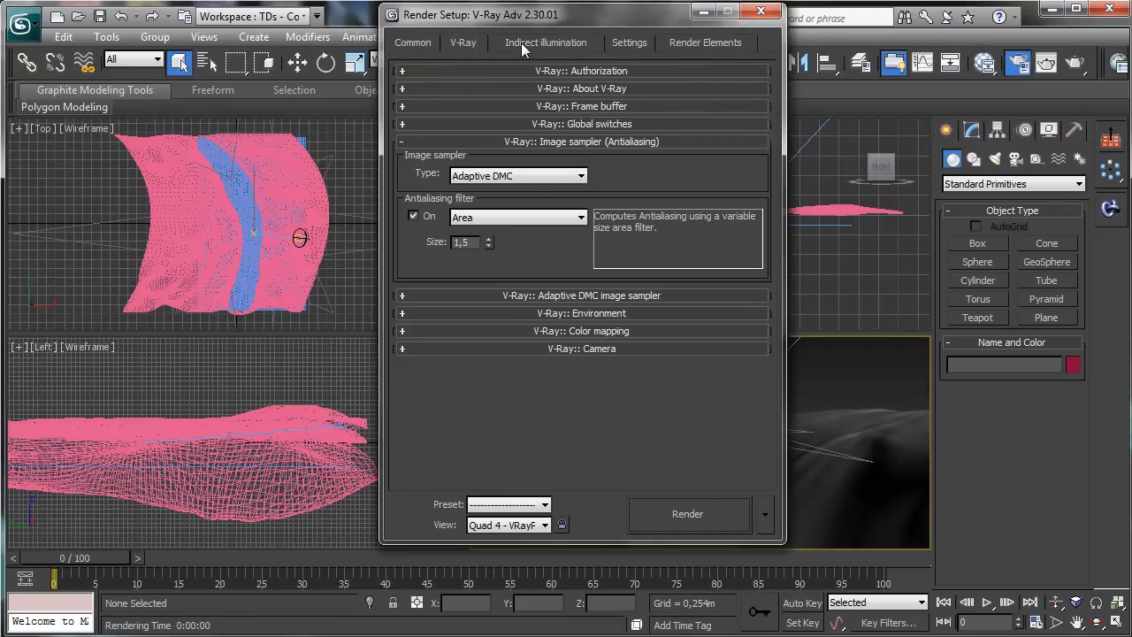
pyautogui.click(523, 44)
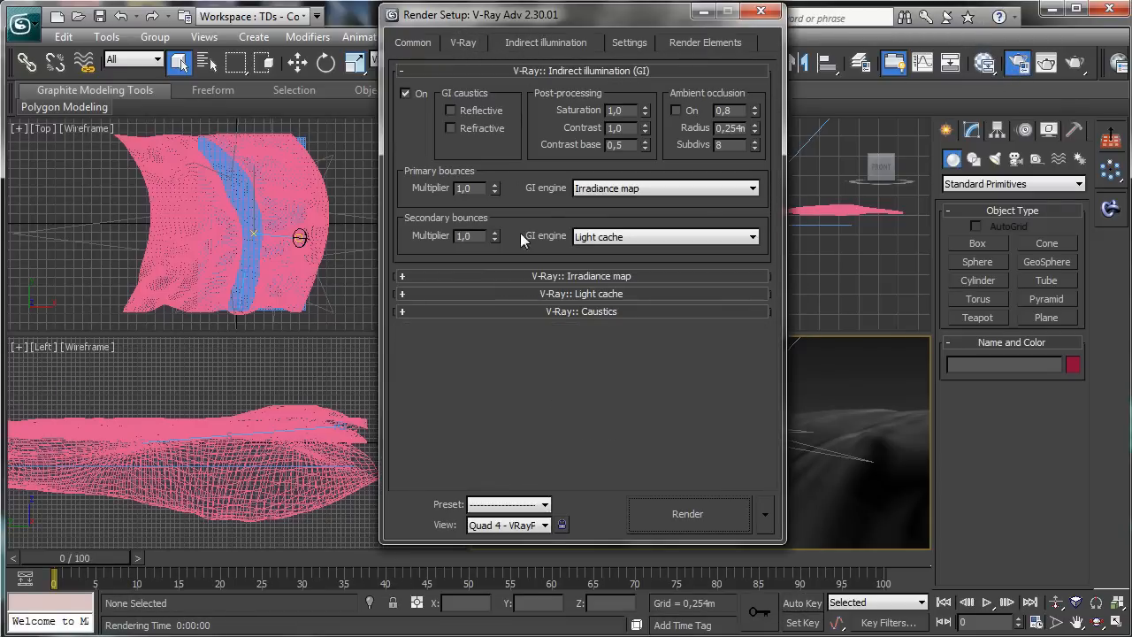
pyautogui.click(544, 276)
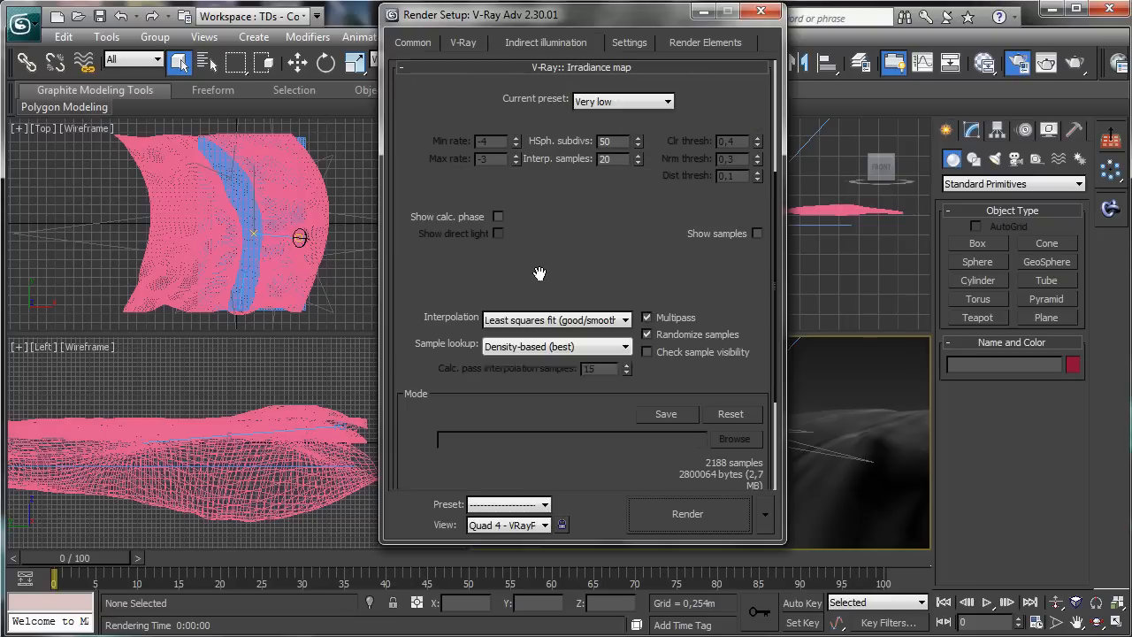
pyautogui.click(499, 217)
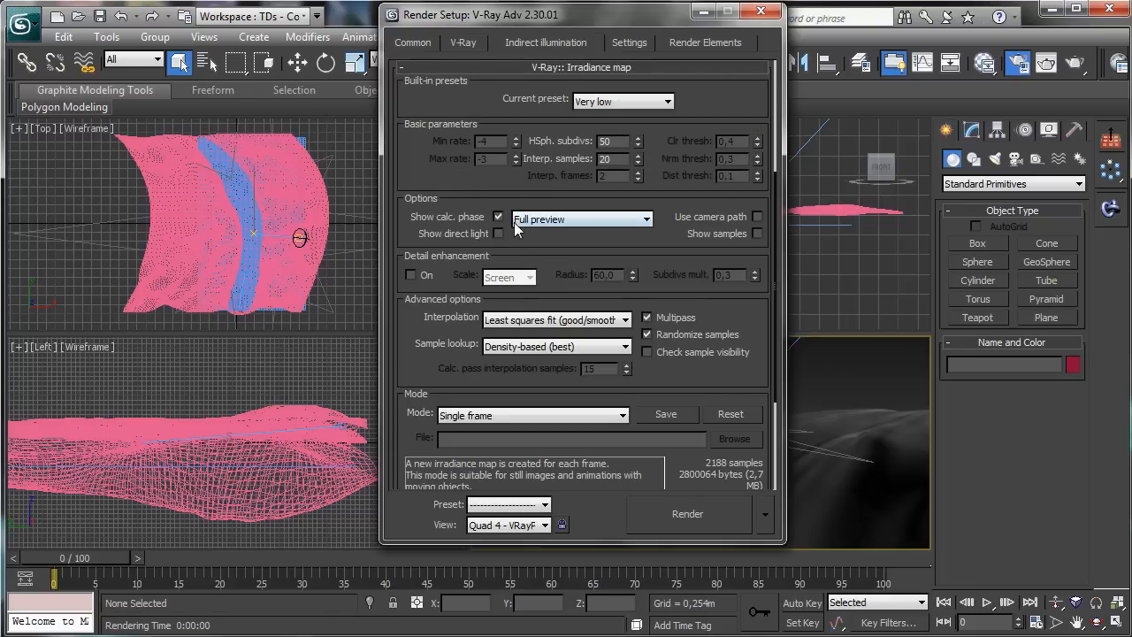
pyautogui.scroll(-5, 555, 252)
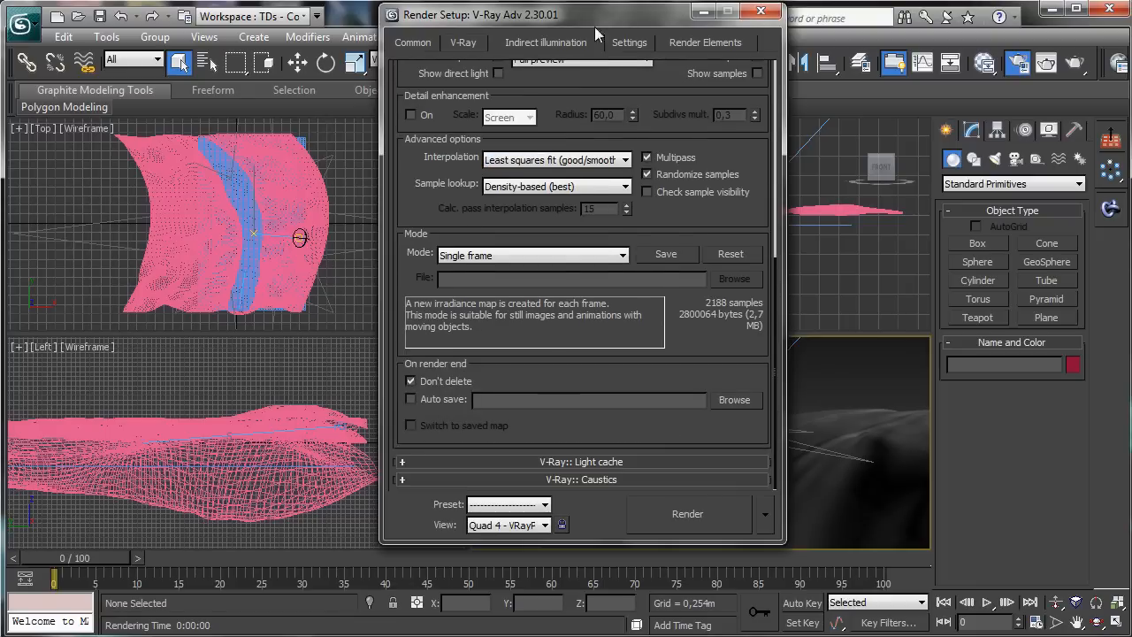
pyautogui.click(575, 462)
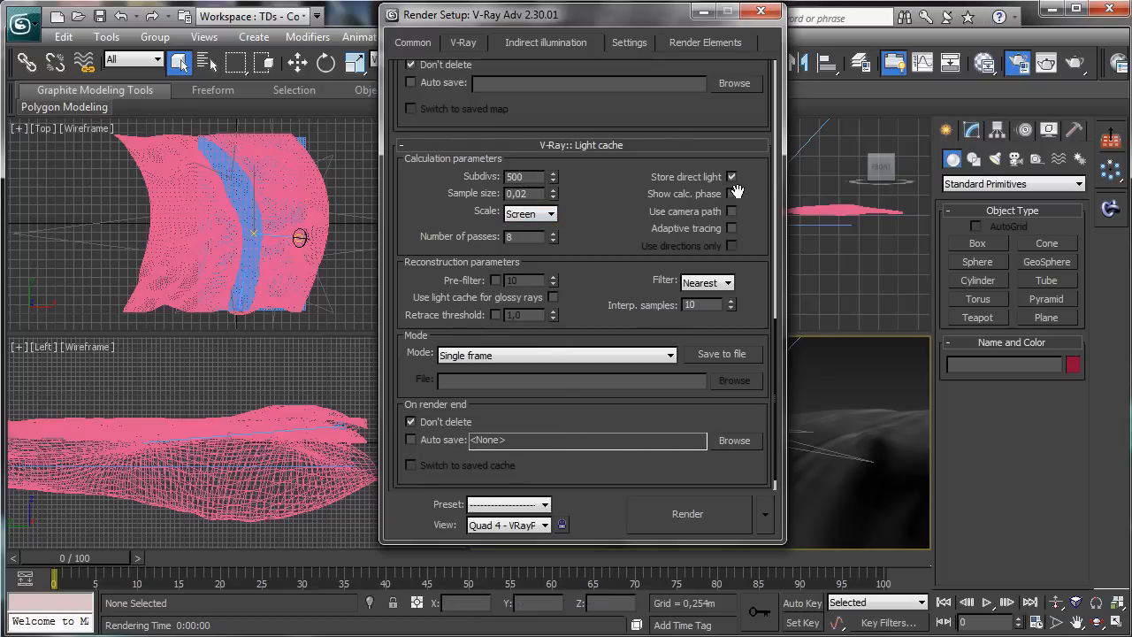
pyautogui.click(614, 144)
pyautogui.scroll(10, 566, 97)
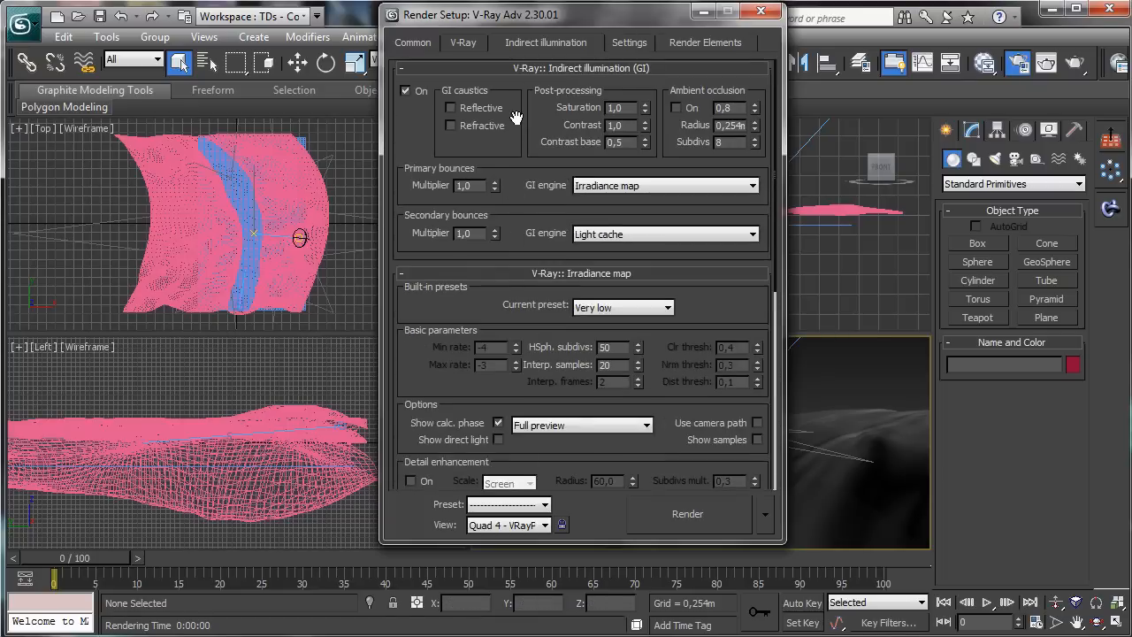
# - Set the V-Ray render region width and height to 32 and test-render the camera view, stopping the render partway
pyautogui.click(624, 42)
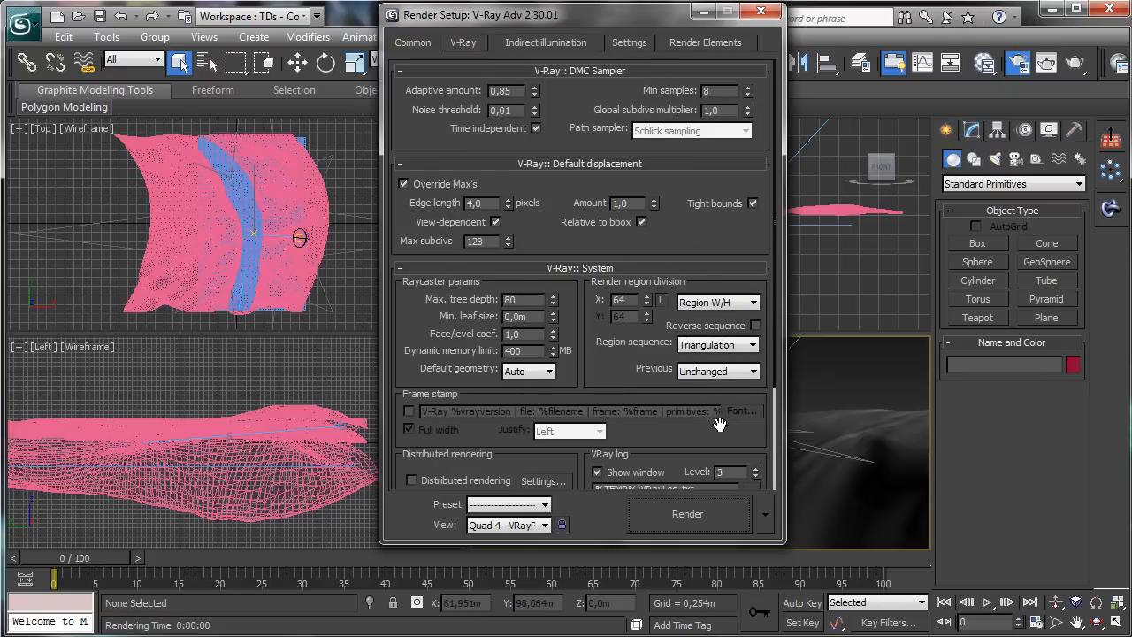
pyautogui.doubleClick(619, 300)
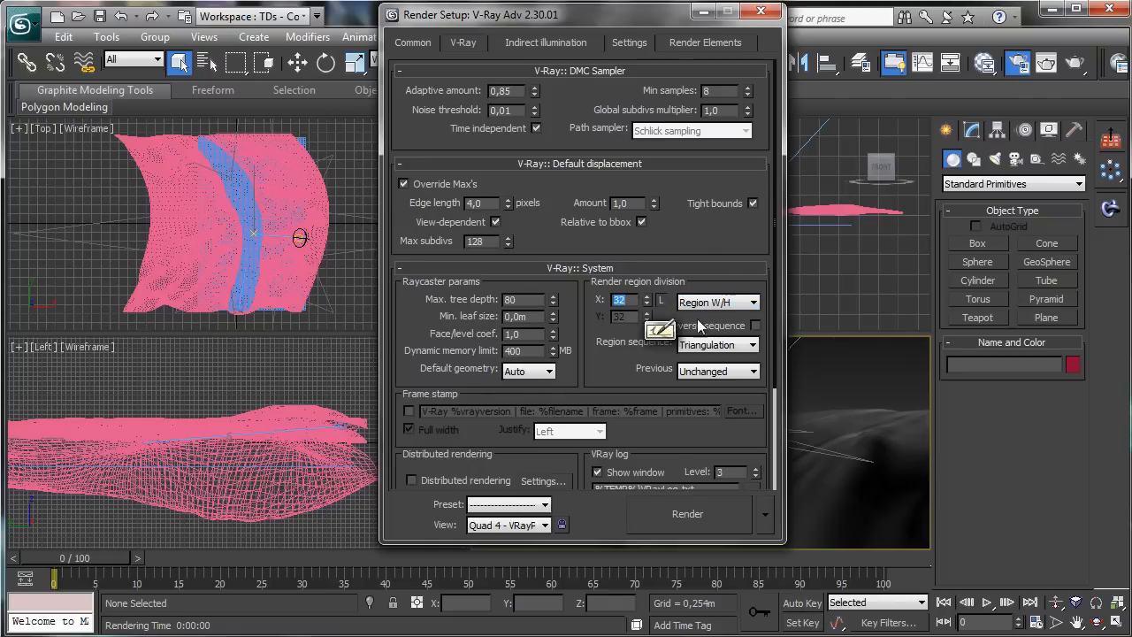
pyautogui.click(672, 513)
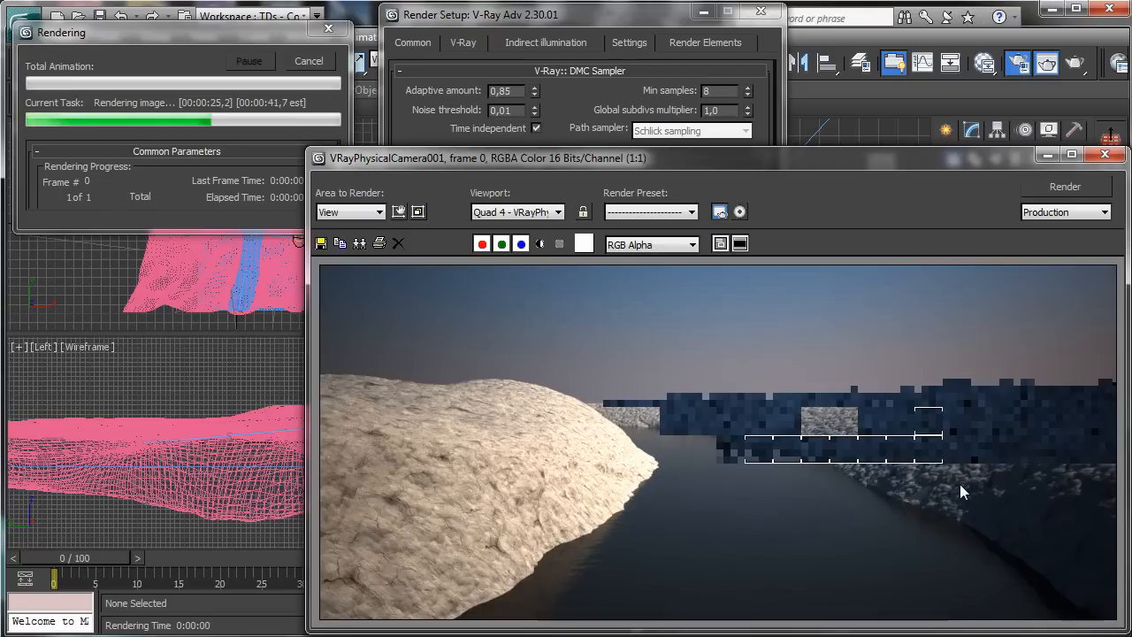
pyautogui.click(308, 60)
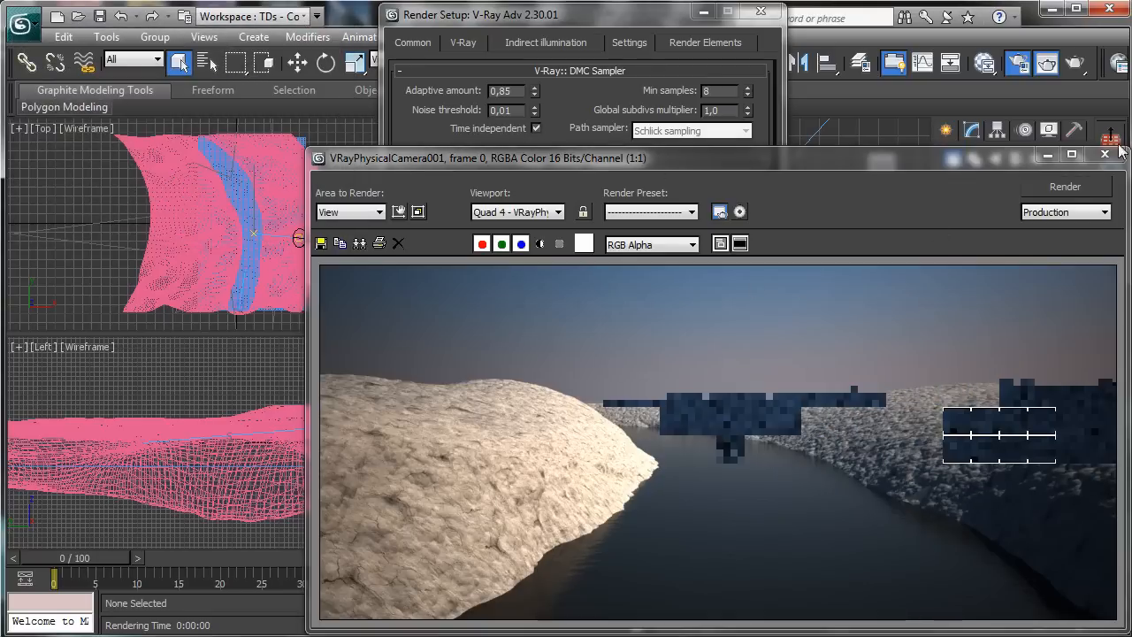
pyautogui.click(1048, 154)
pyautogui.click(701, 13)
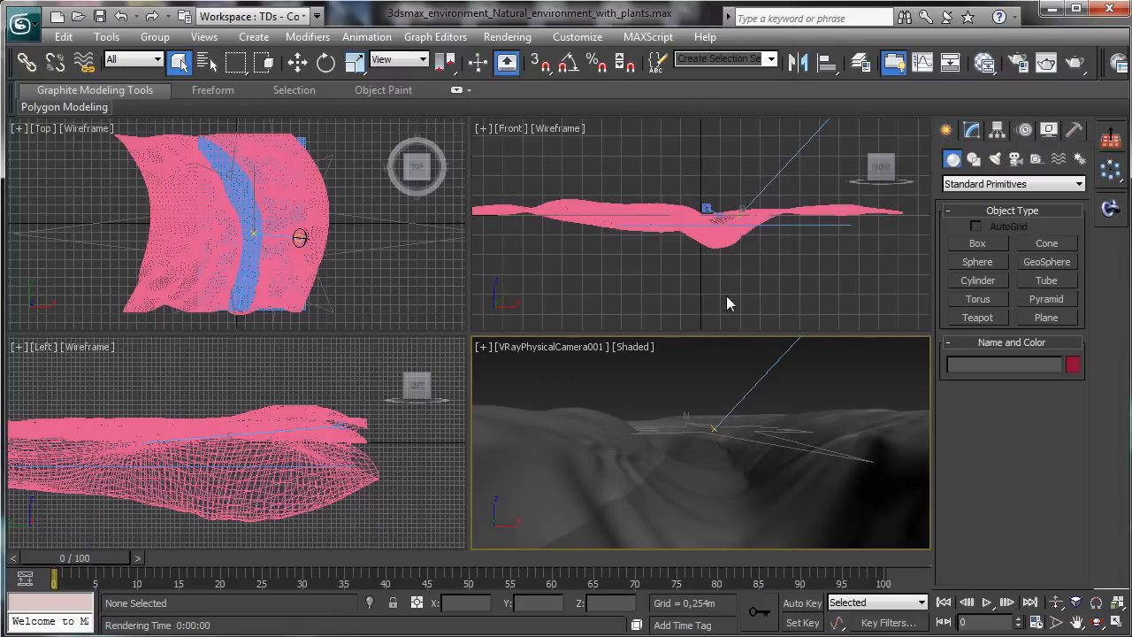
# - Disable Adaptive and set the fractal iterations to 6 on the Terrain material's Cellular displacement map
pyautogui.click(984, 61)
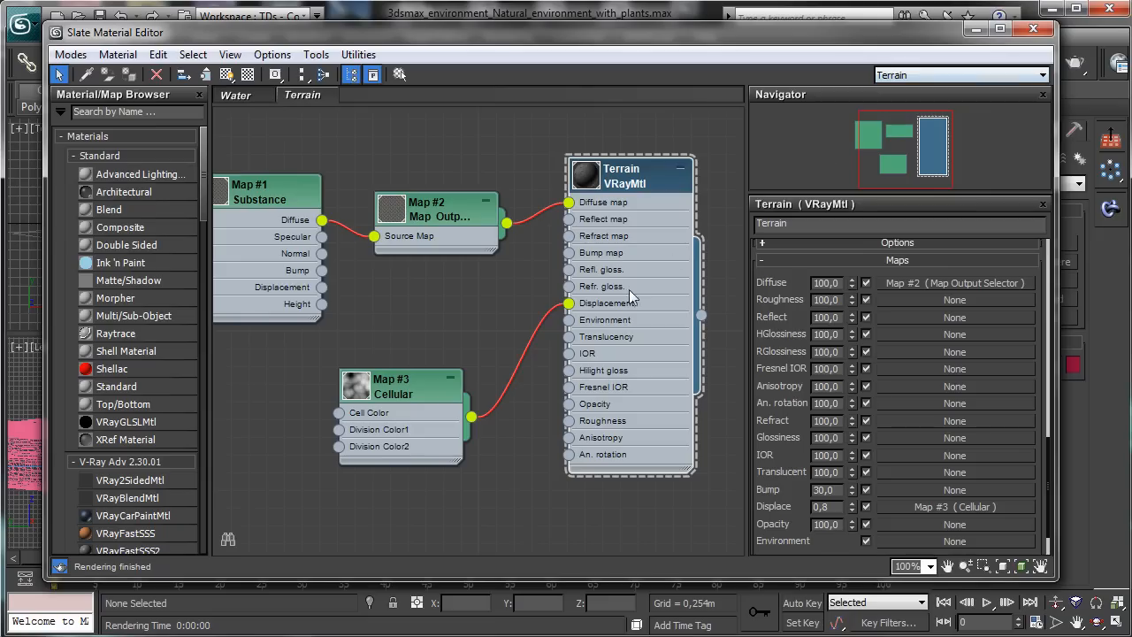
pyautogui.doubleClick(414, 389)
pyautogui.moveTo(939, 385); pyautogui.dragTo(943, 204)
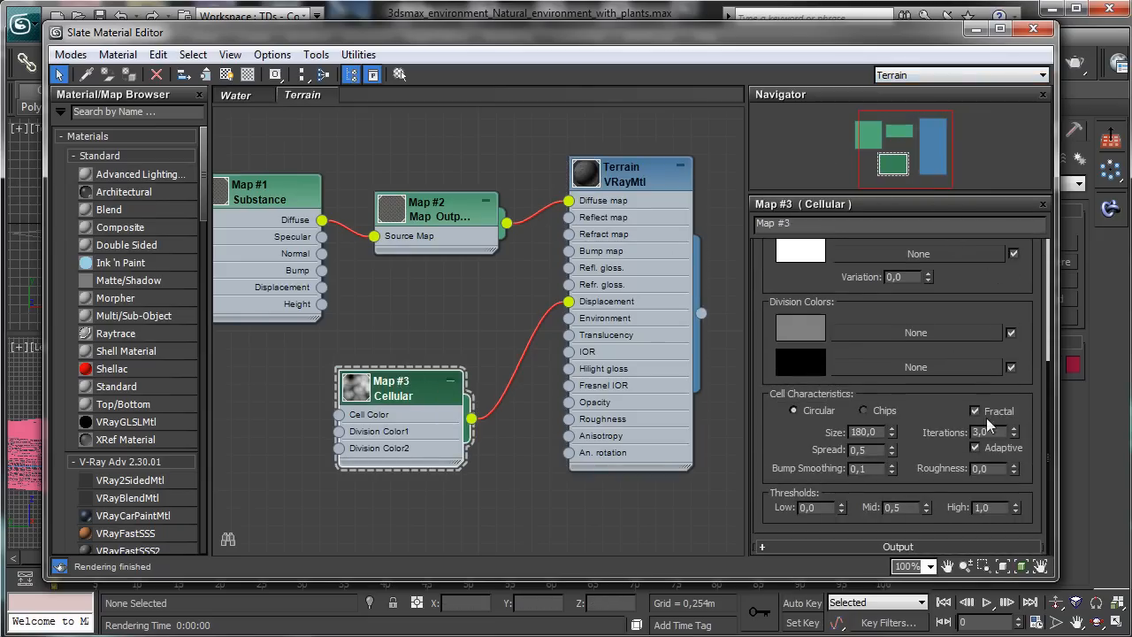
pyautogui.click(1002, 450)
pyautogui.doubleClick(997, 431)
pyautogui.write('6')
pyautogui.press('Return')
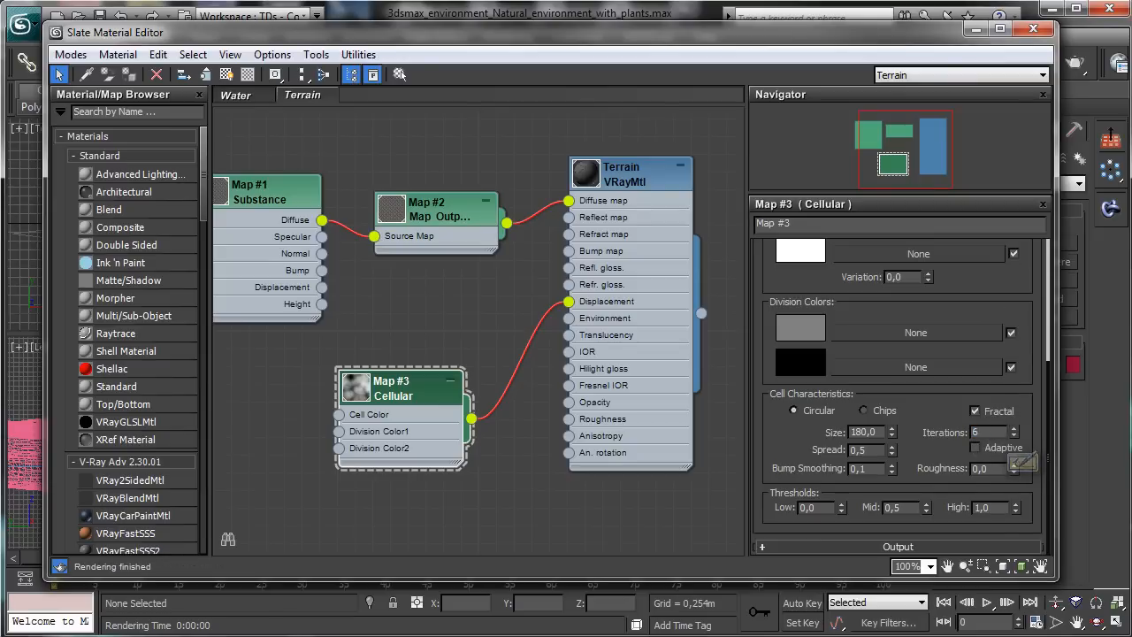
# - Bring up the Dry_Ground_01 parameters of the Substance map and open an enlarged preview window of that map
pyautogui.click(621, 181)
pyautogui.click(469, 196)
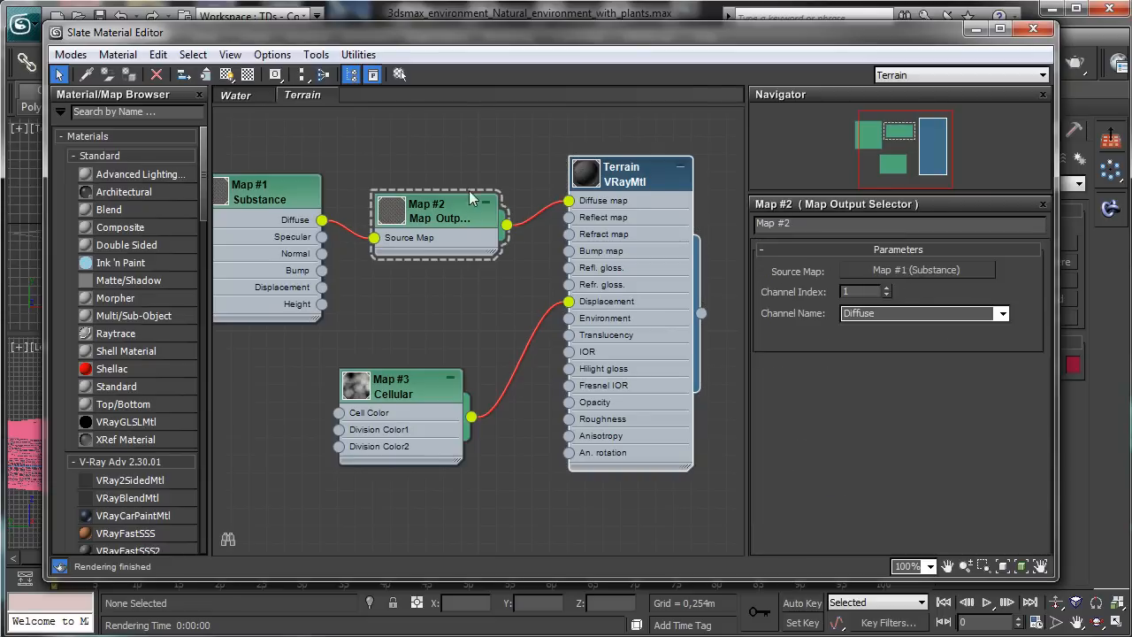
pyautogui.click(275, 190)
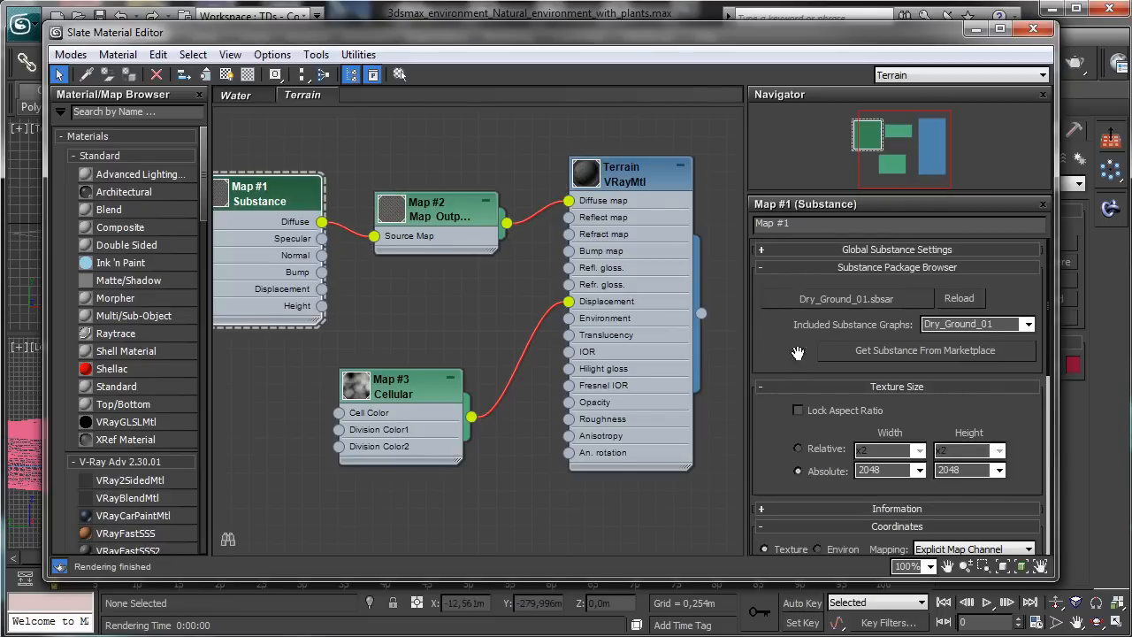
pyautogui.scroll(-5, 780, 351)
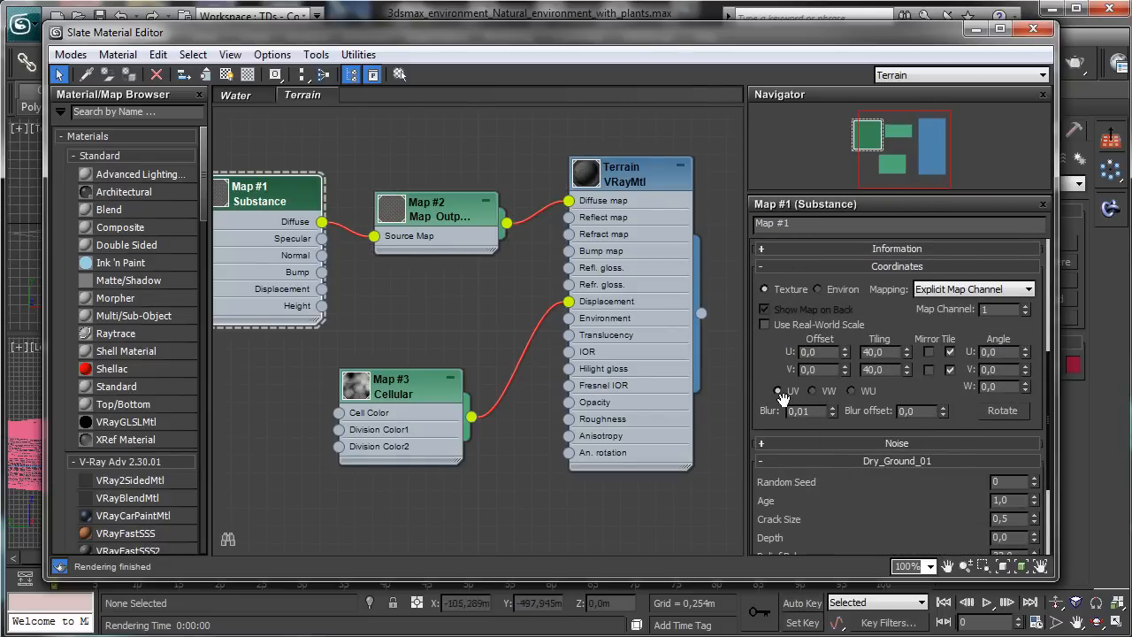
pyautogui.scroll(-4, 774, 363)
pyautogui.rightClick(281, 192)
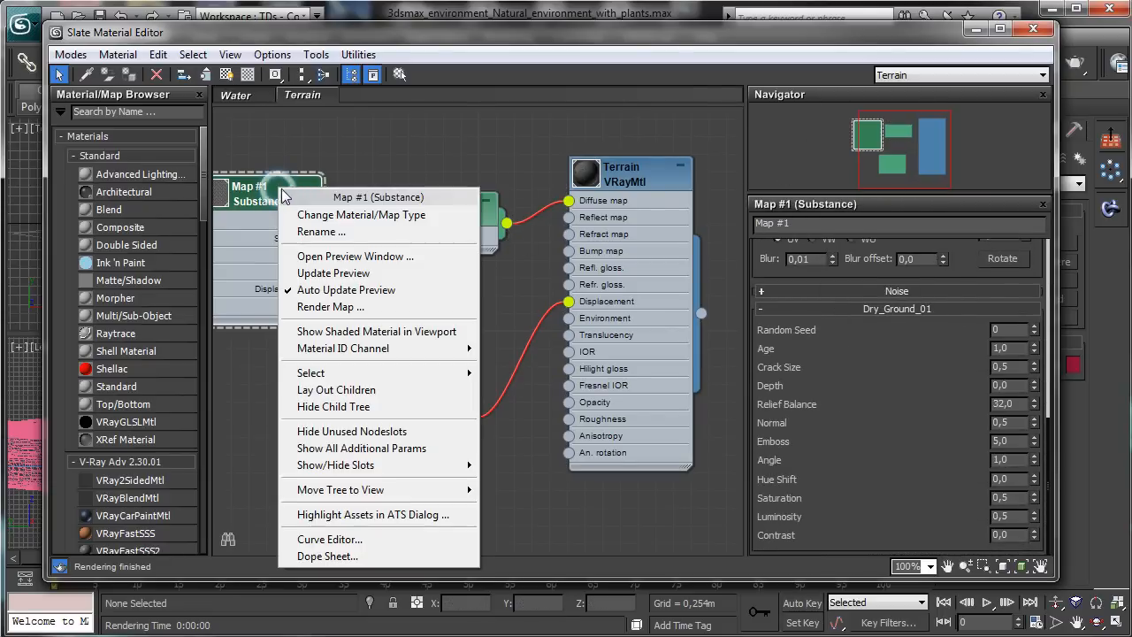
pyautogui.click(355, 257)
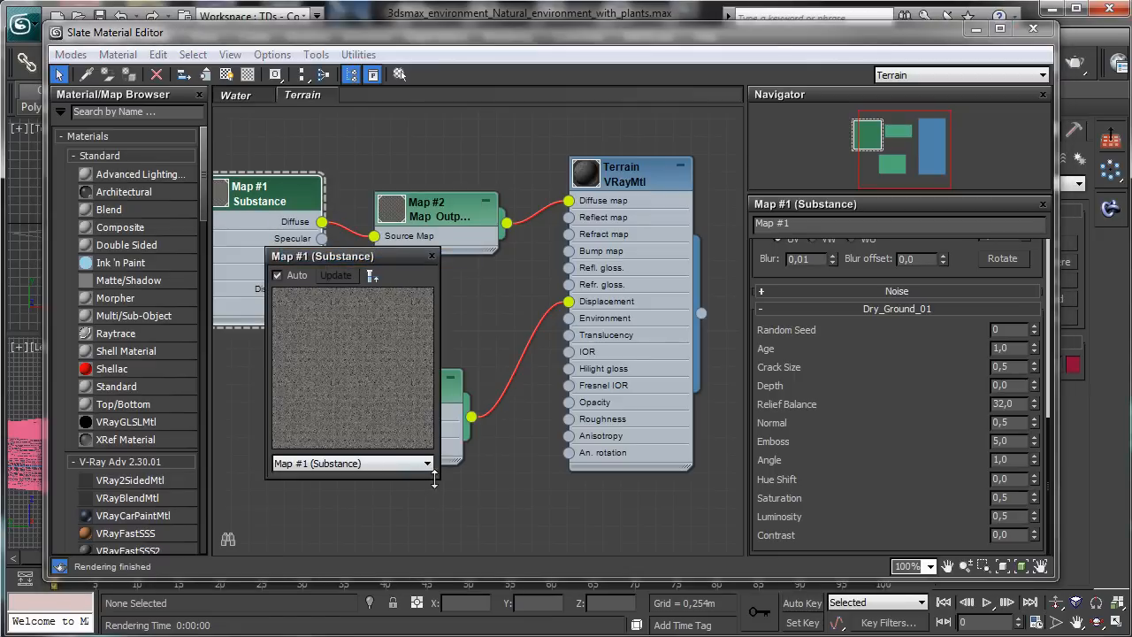
pyautogui.moveTo(438, 478); pyautogui.dragTo(540, 575)
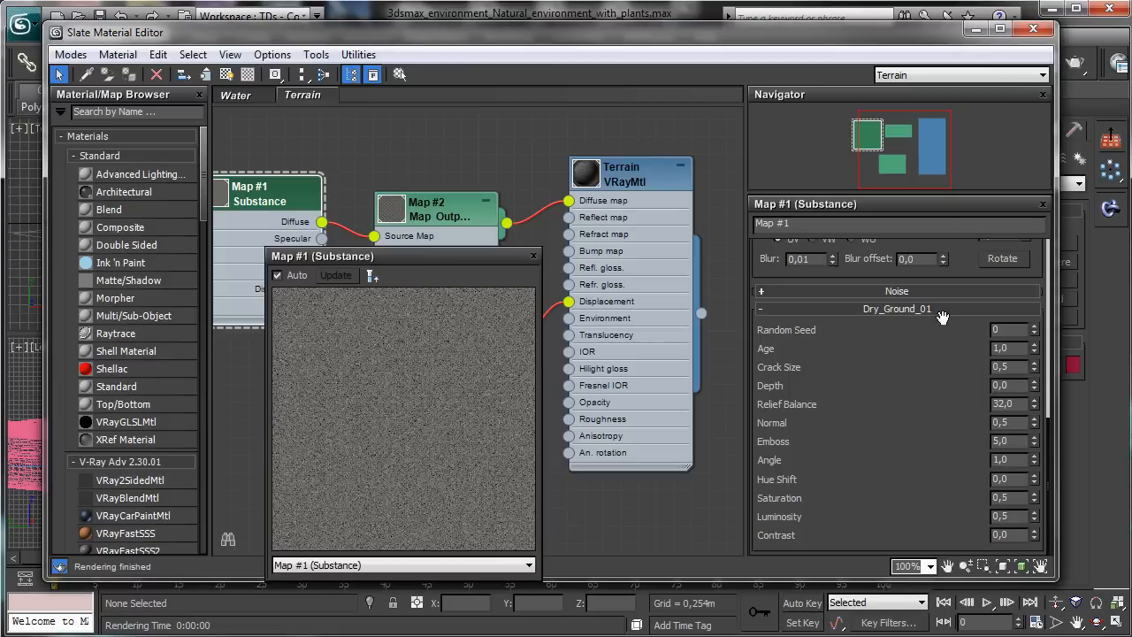
# - Set the Dry_Ground_01 saturation to 0,6 and luminosity to 0,45 on the Substance map
pyautogui.click(1034, 493)
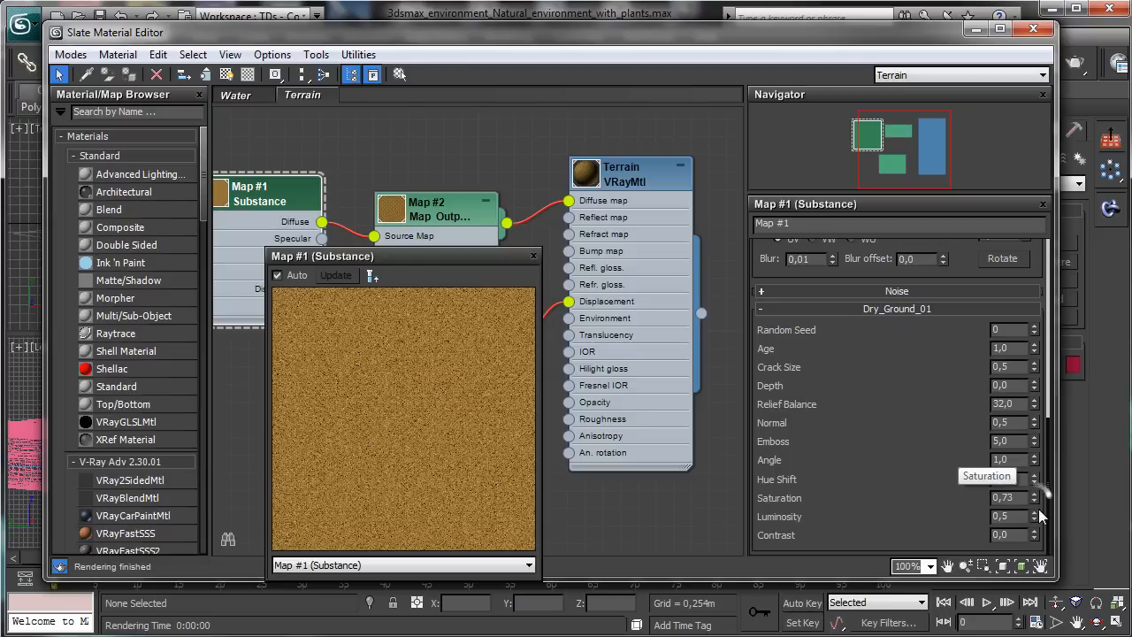
pyautogui.moveTo(1034, 494); pyautogui.dragTo(1034, 503)
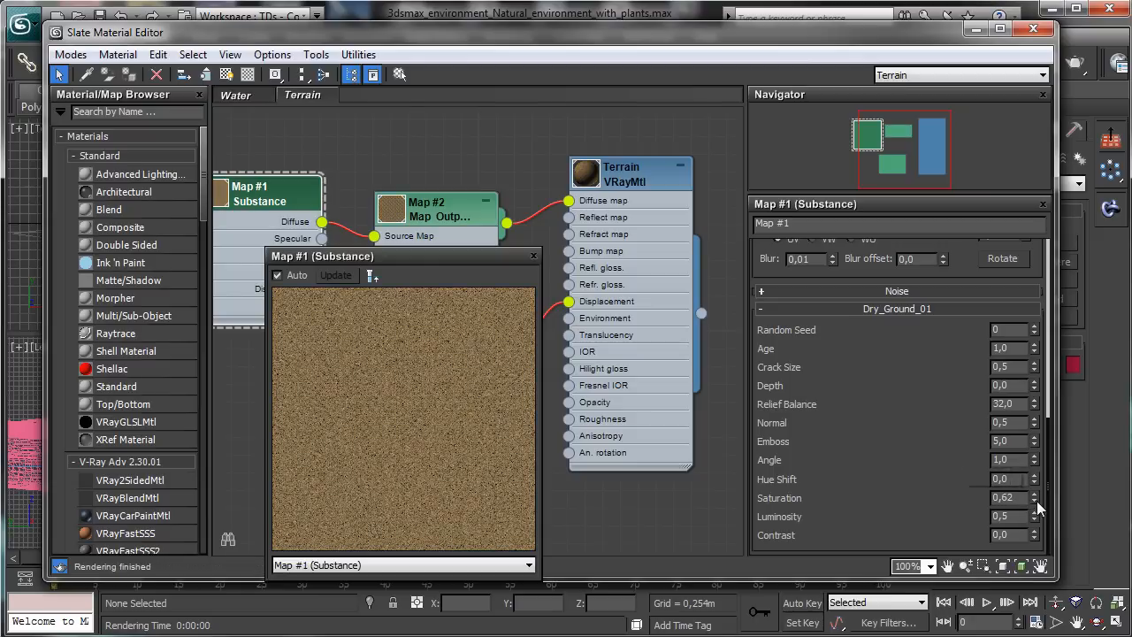
pyautogui.click(1036, 501)
pyautogui.click(1037, 501)
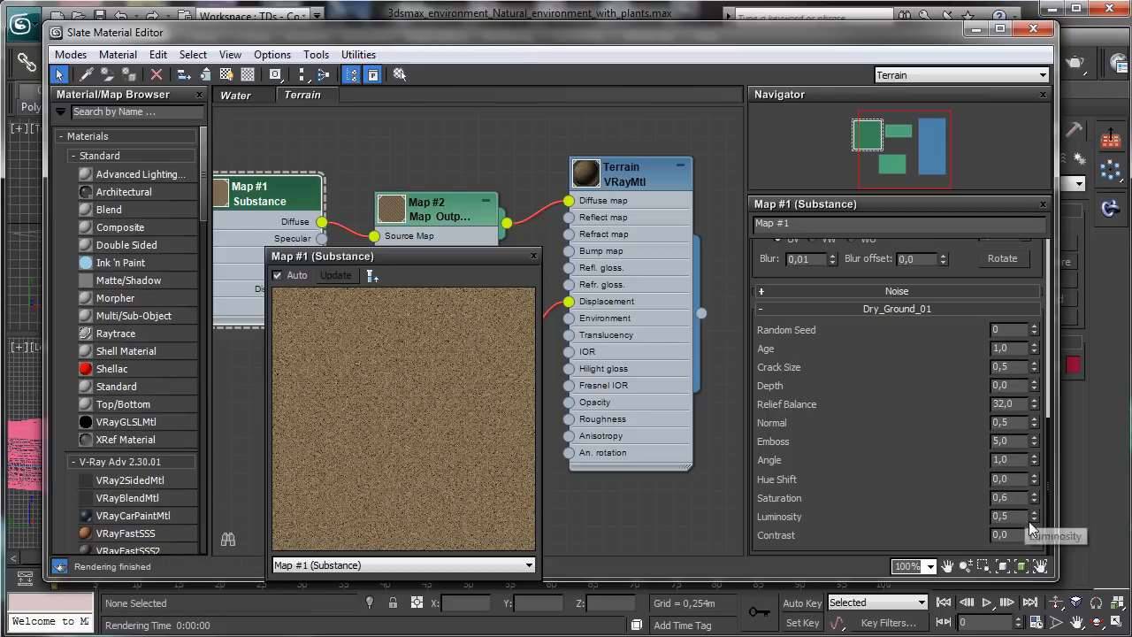
pyautogui.click(1034, 520)
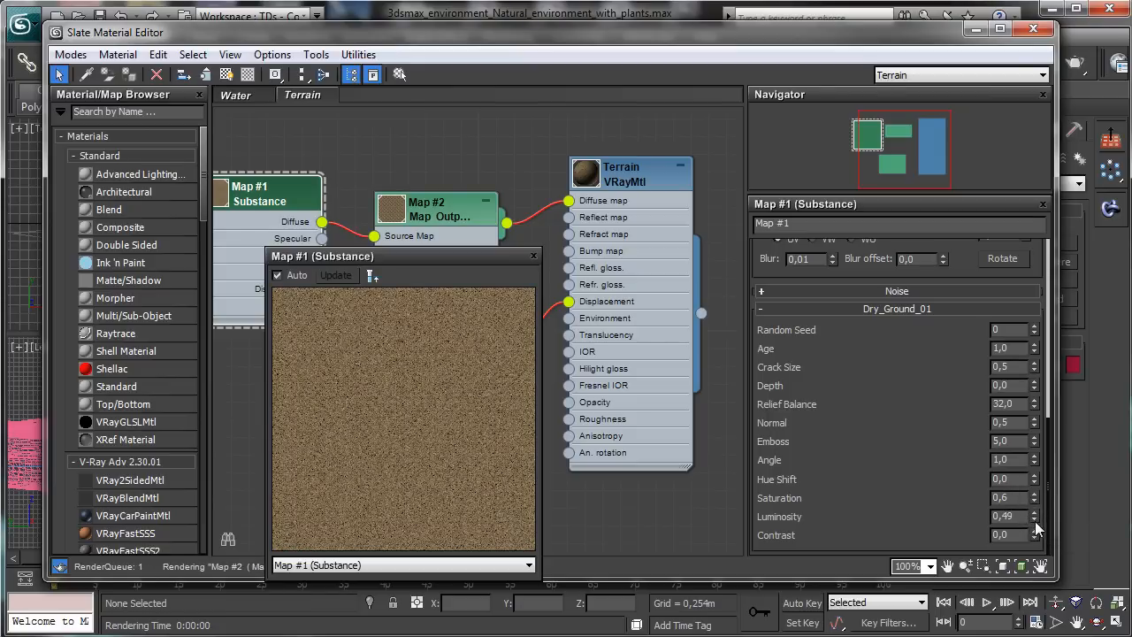
pyautogui.click(1034, 520)
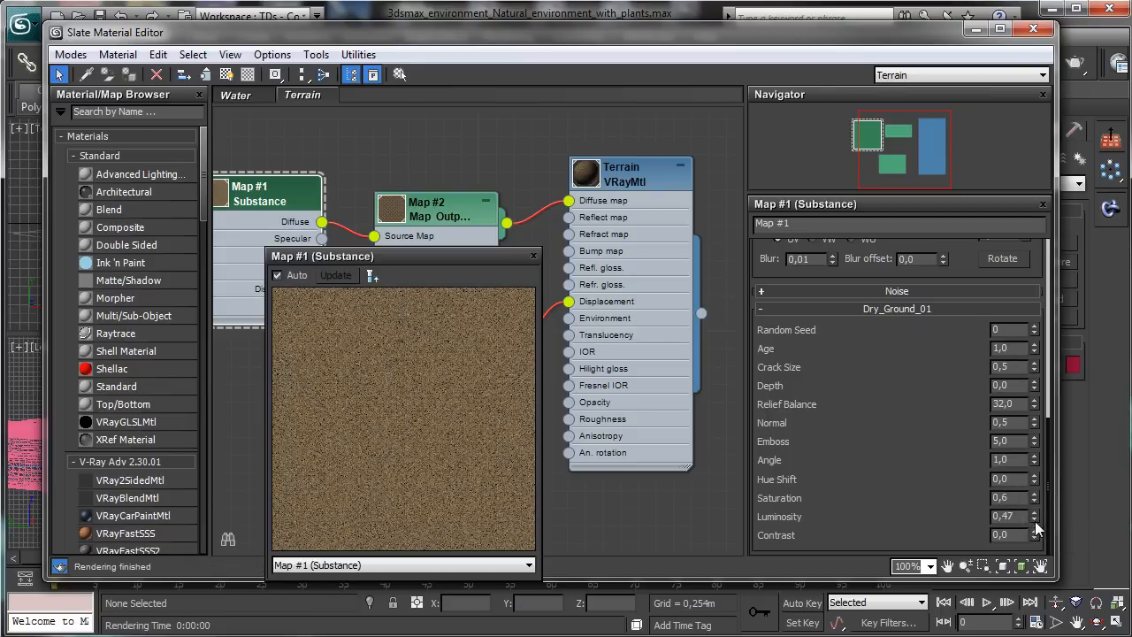
pyautogui.click(1034, 520)
pyautogui.click(1034, 520)
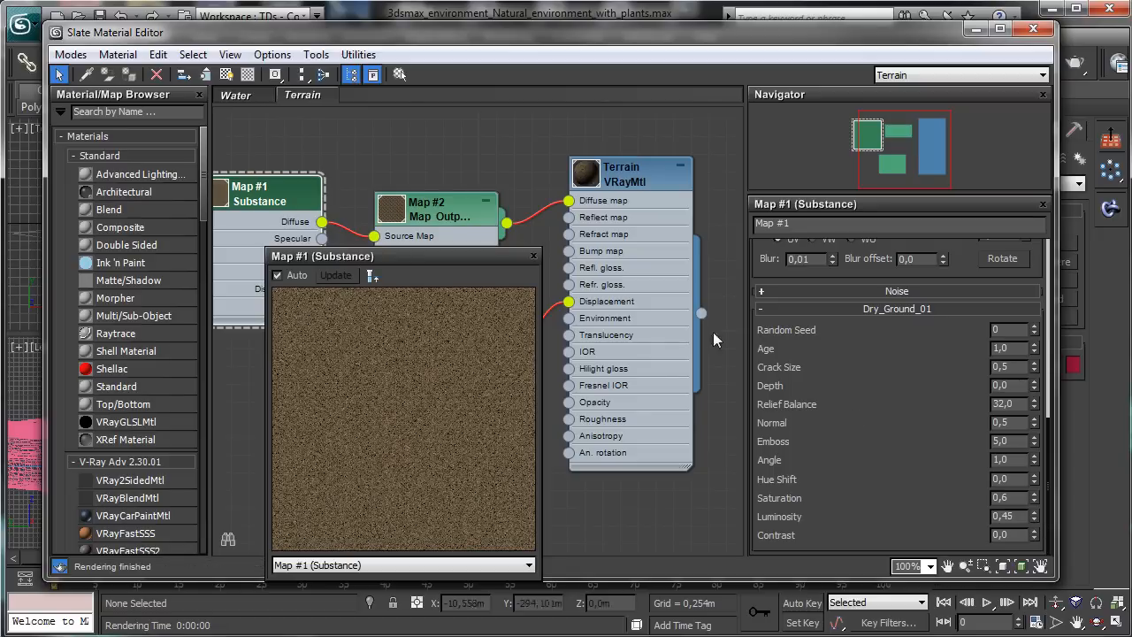
# - Close the map preview and material editor, and render the camera view with the adjusted terrain material
pyautogui.click(534, 255)
pyautogui.click(1033, 30)
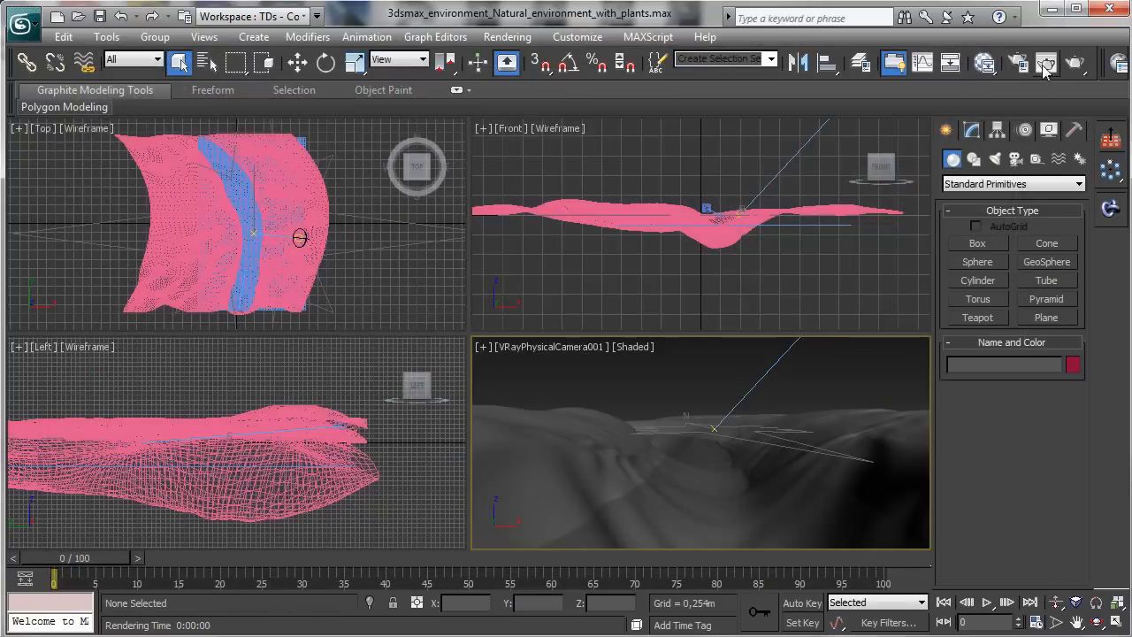
pyautogui.click(1074, 63)
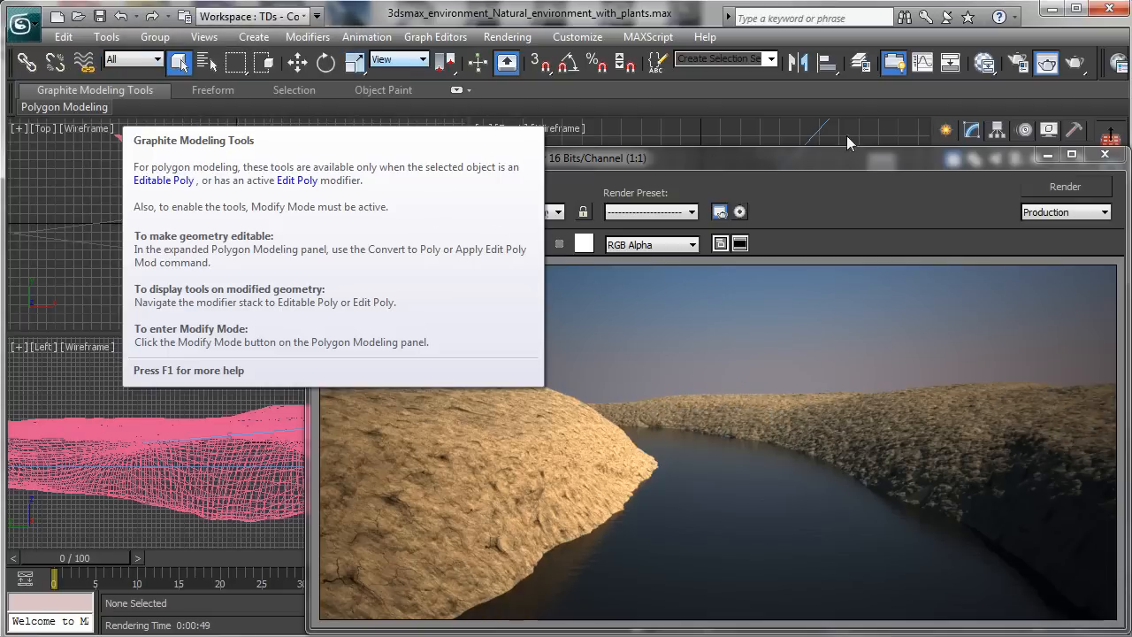
pyautogui.click(1048, 156)
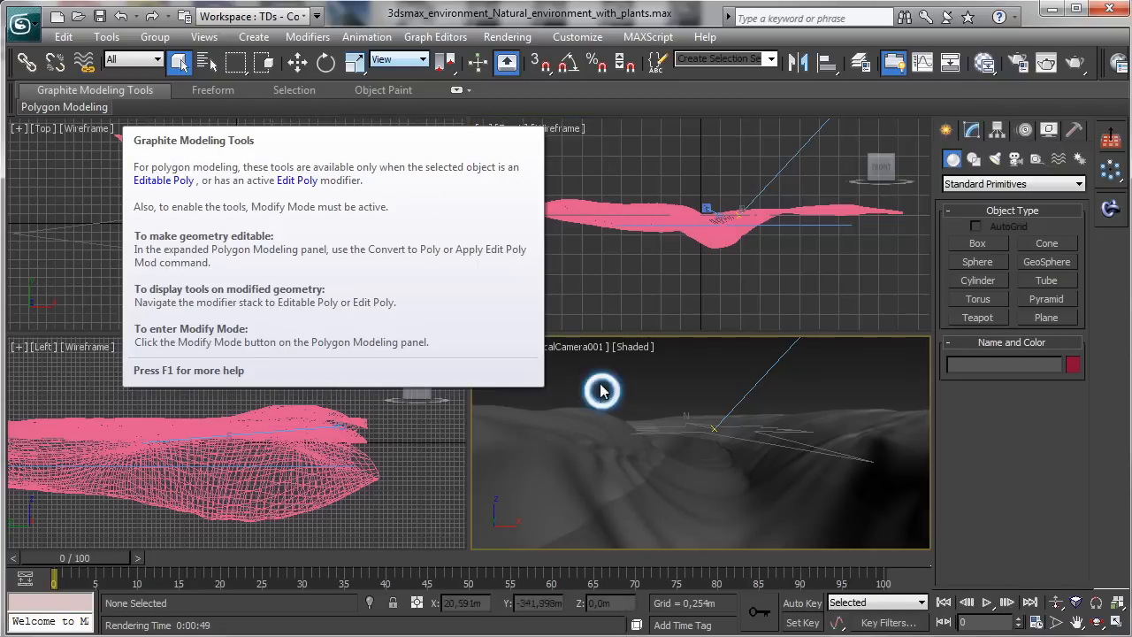
# - Save the current scene file
pyautogui.click(516, 42)
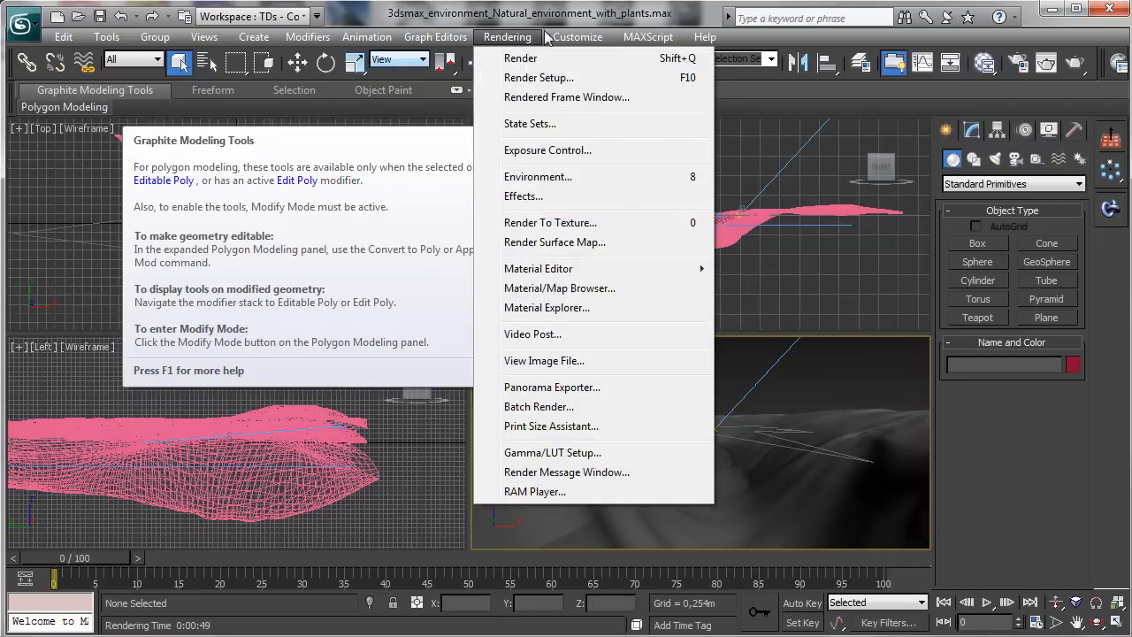
pyautogui.click(584, 18)
pyautogui.click(99, 17)
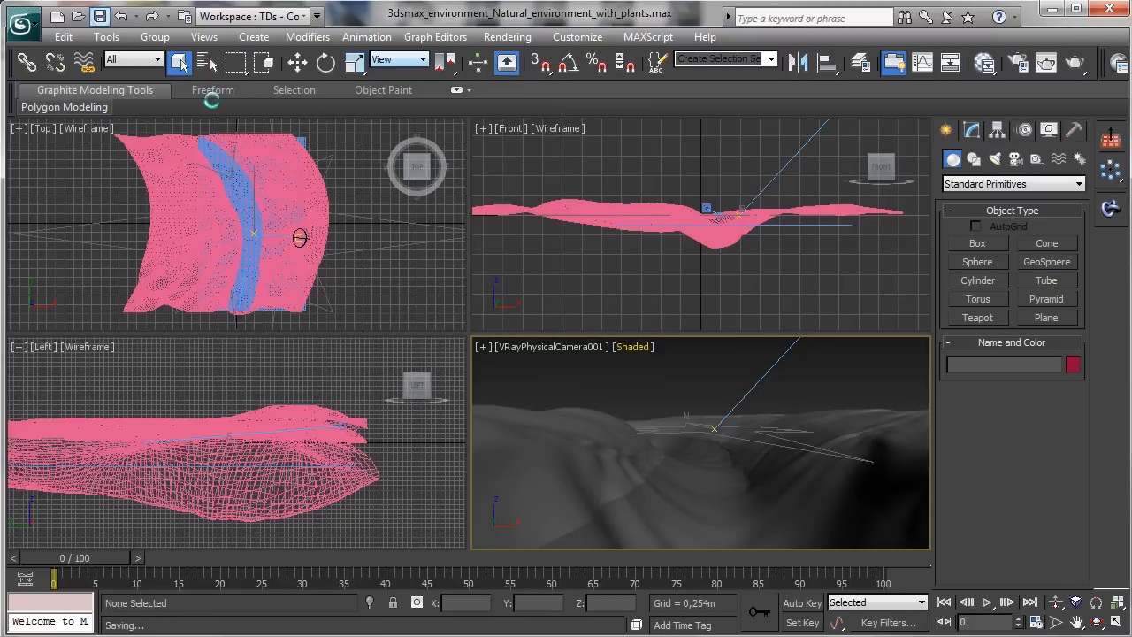
# - Measure the terrain's length along the river in the Top view with a Tape helper, then reactivate the camera view
pyautogui.click(353, 269)
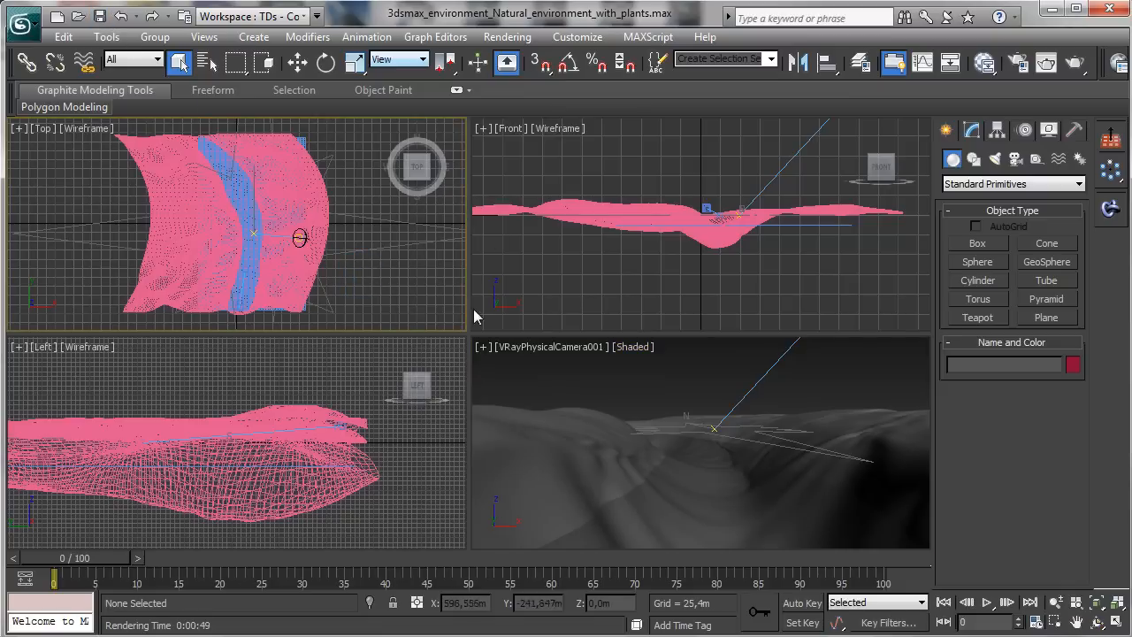
pyautogui.click(1037, 158)
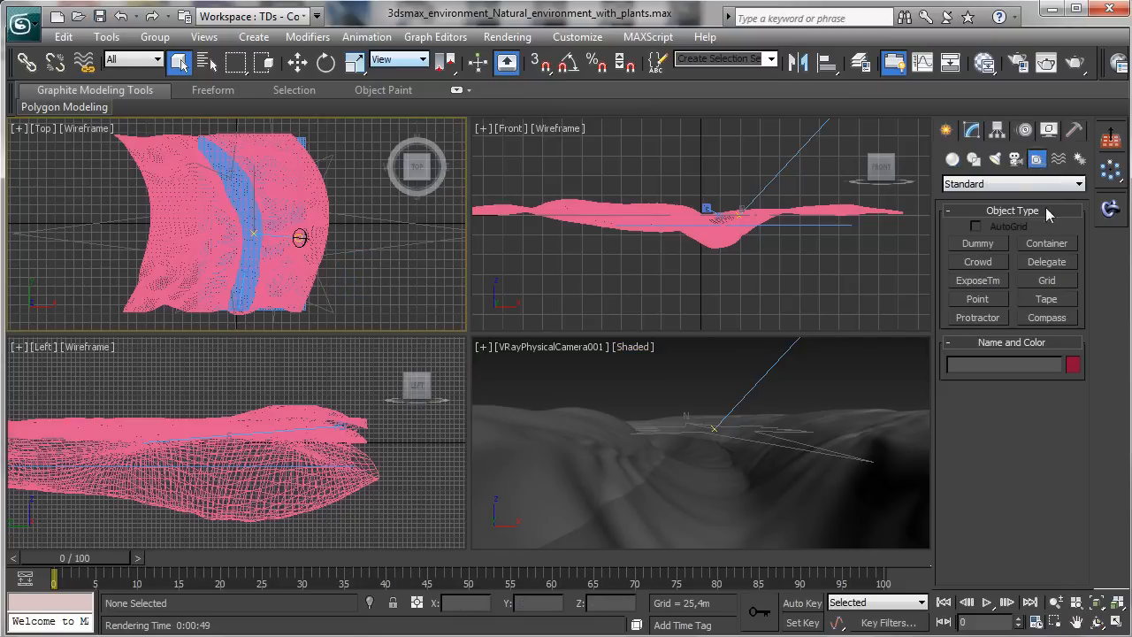
pyautogui.click(1047, 301)
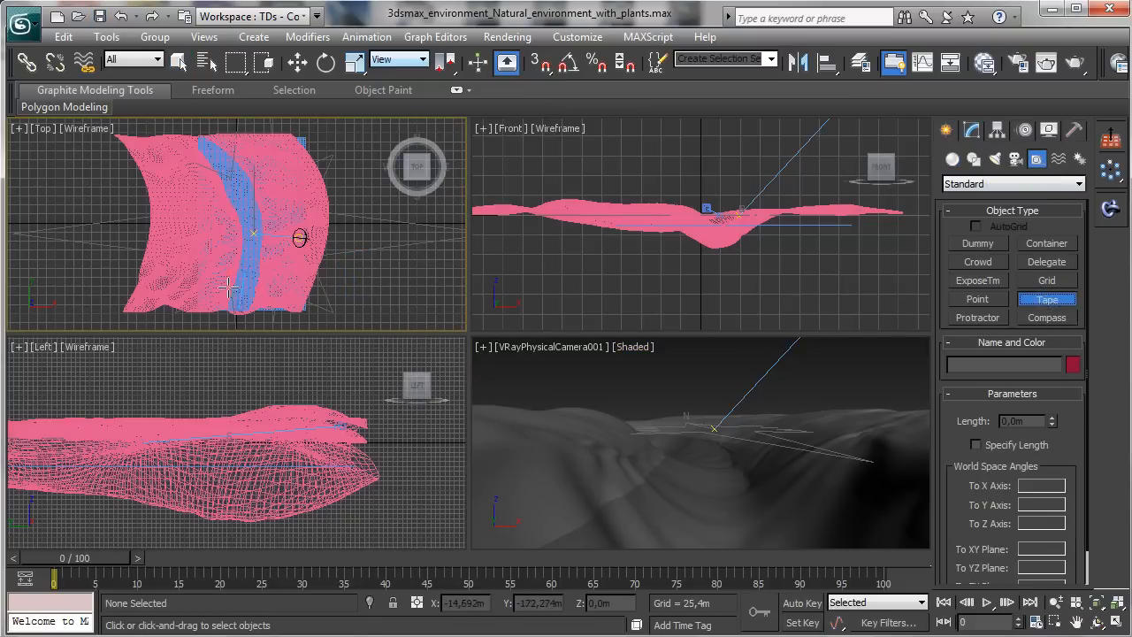
pyautogui.moveTo(239, 307); pyautogui.dragTo(234, 152)
pyautogui.click(581, 404)
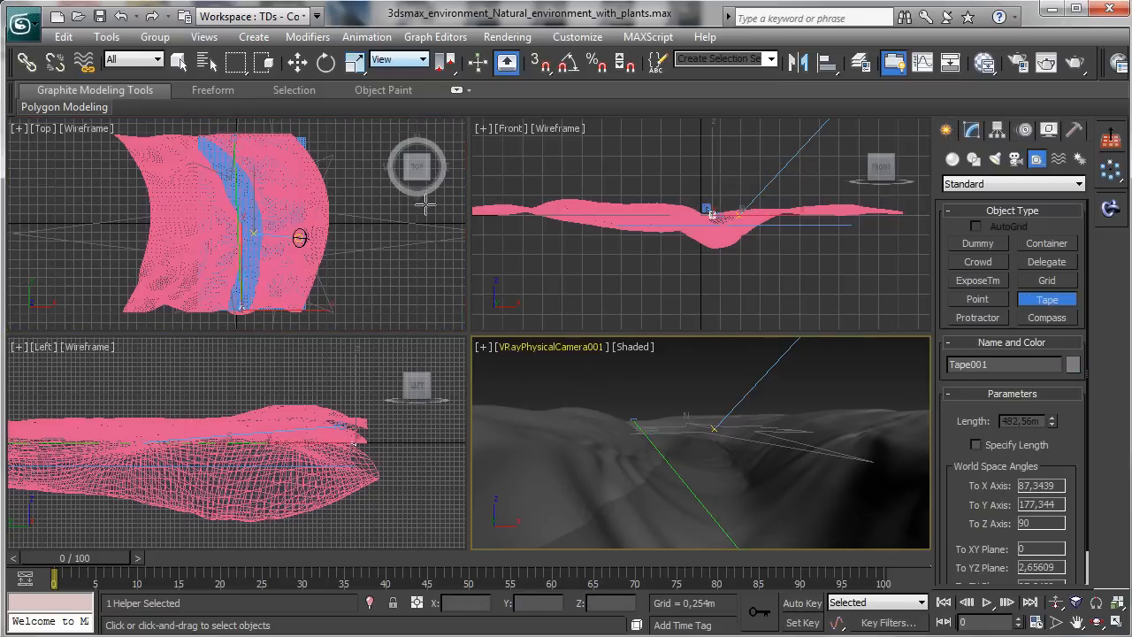
# - Add a VRayEnvironmentFog atmospheric effect to the scene's environment
pyautogui.click(520, 38)
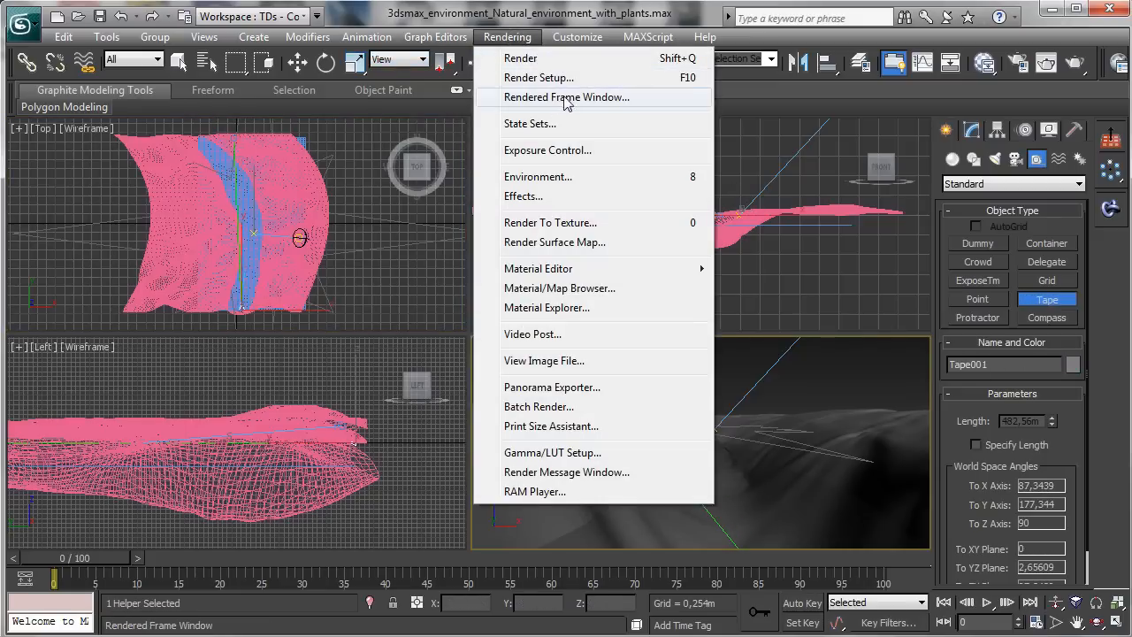
pyautogui.click(579, 178)
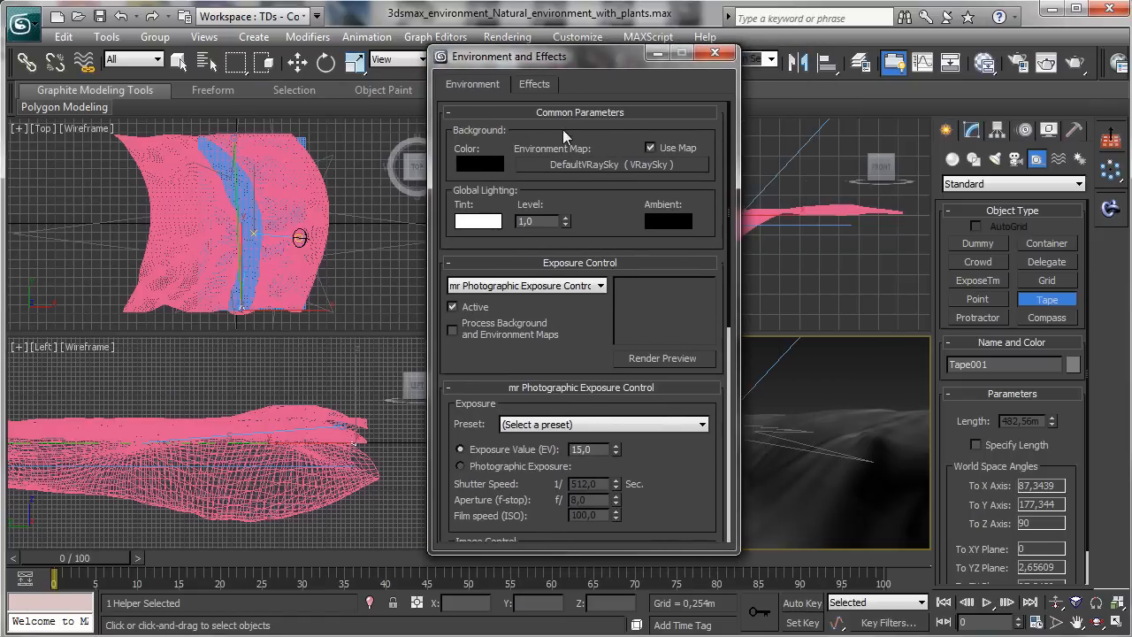
pyautogui.click(555, 263)
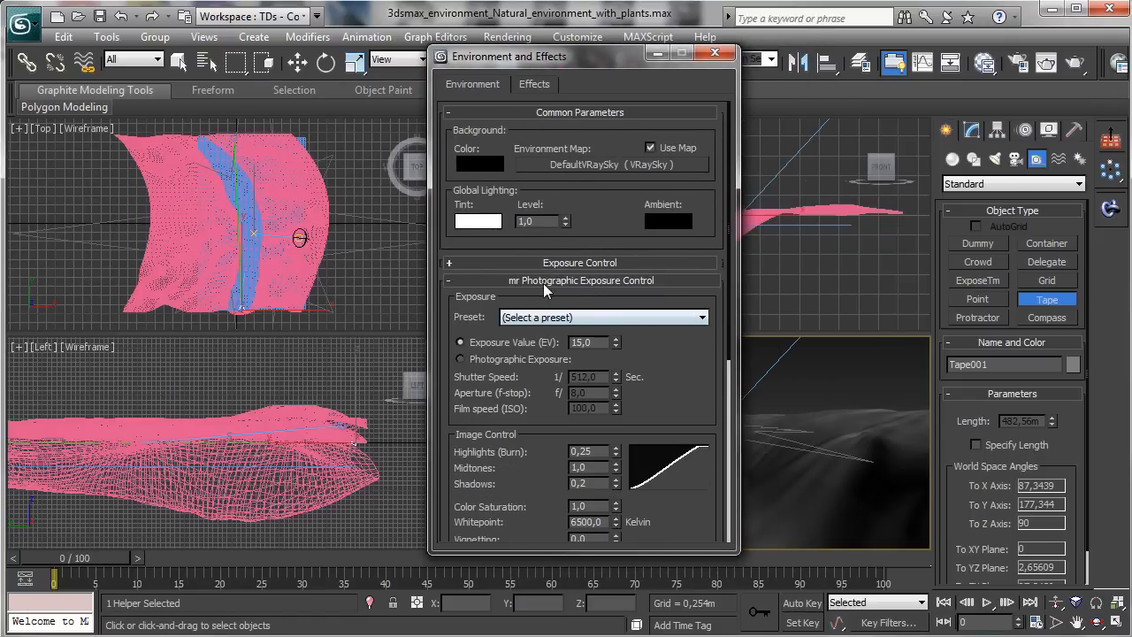
pyautogui.click(545, 281)
pyautogui.click(669, 329)
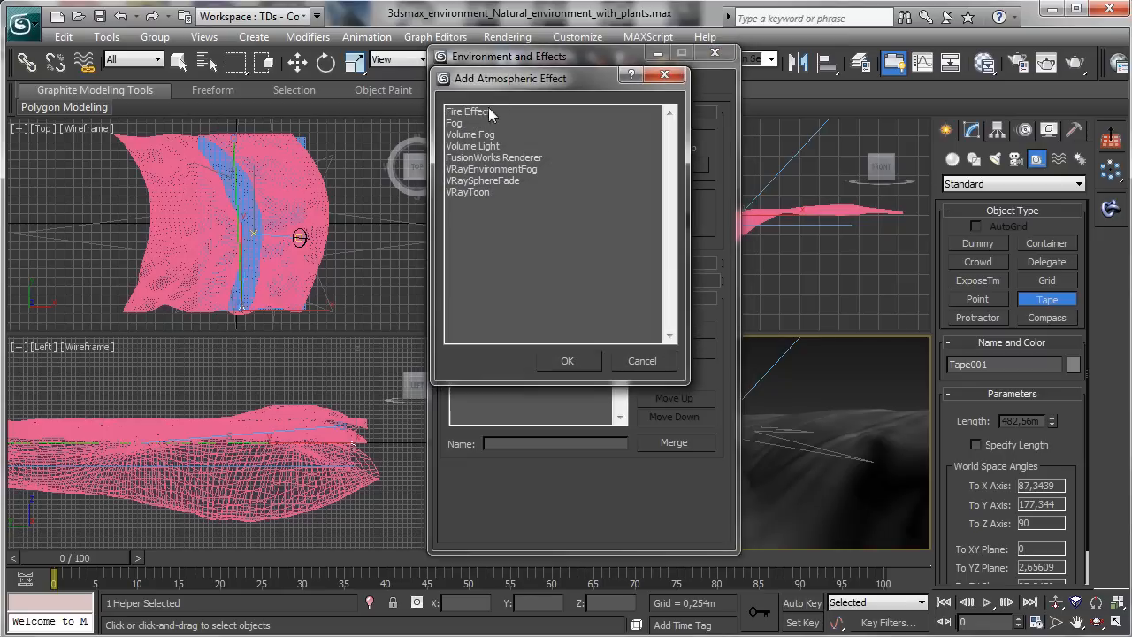
pyautogui.click(507, 169)
pyautogui.click(567, 361)
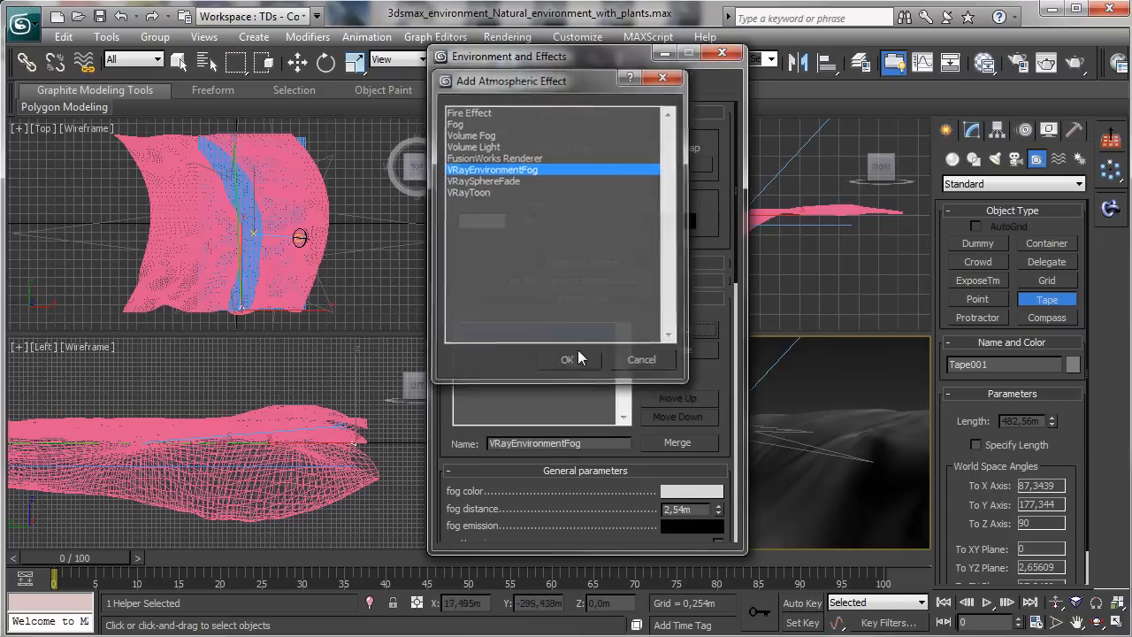
# - Set the environment fog's height to 10 m and its distance to 250 m, and close the environment settings
pyautogui.moveTo(705, 376); pyautogui.dragTo(683, 156)
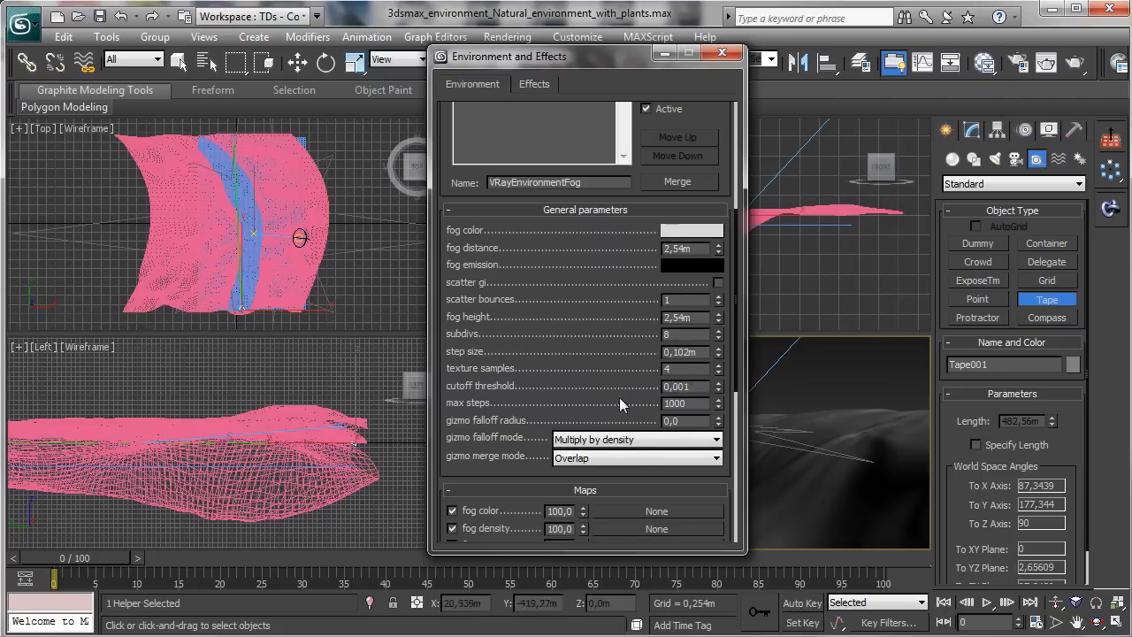
pyautogui.doubleClick(693, 316)
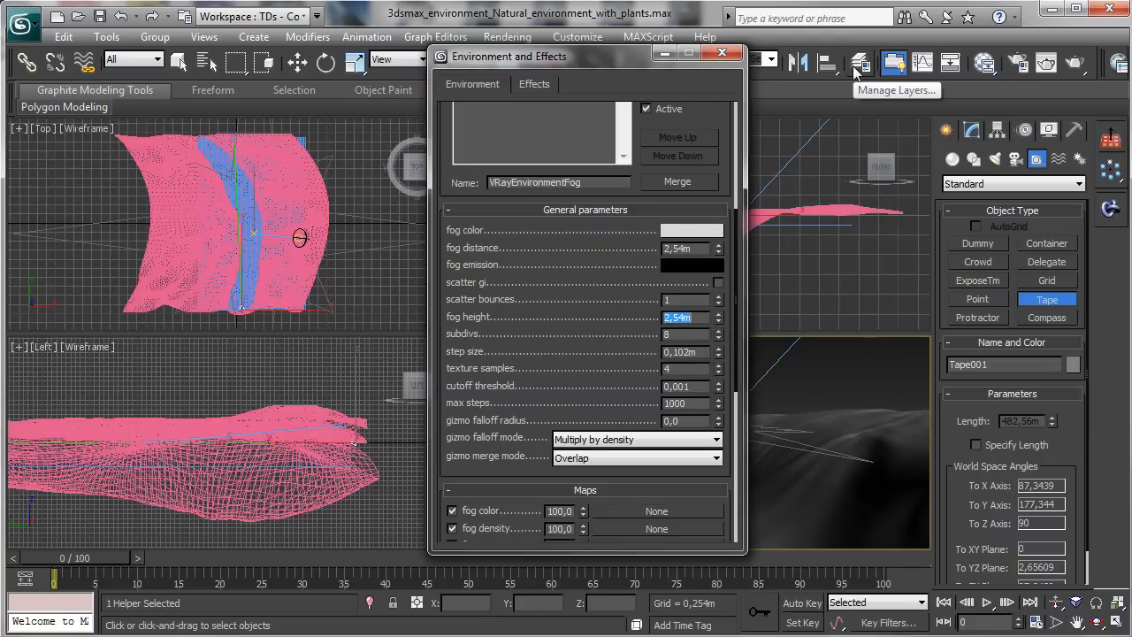
pyautogui.write('10')
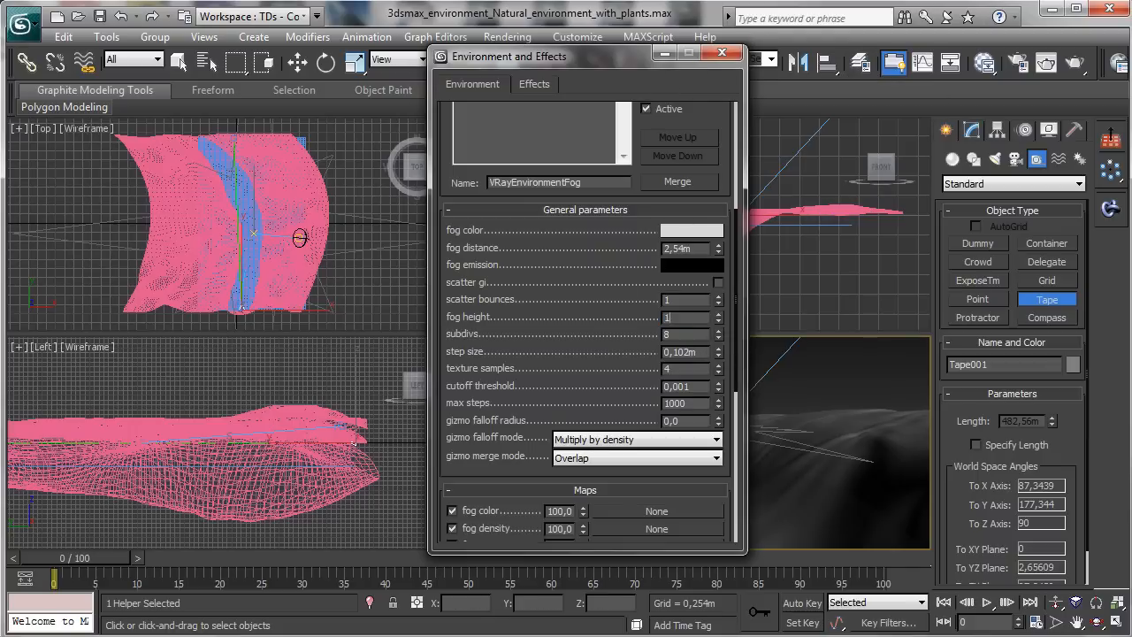
pyautogui.press('Return')
pyautogui.moveTo(487, 467); pyautogui.dragTo(555, 459)
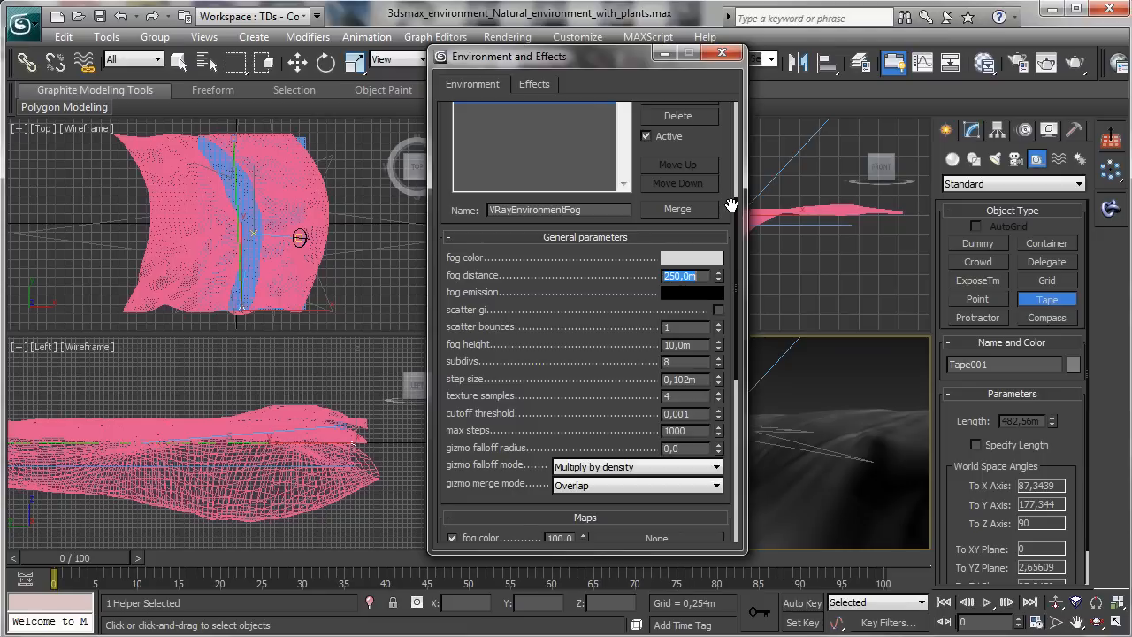
pyautogui.click(722, 52)
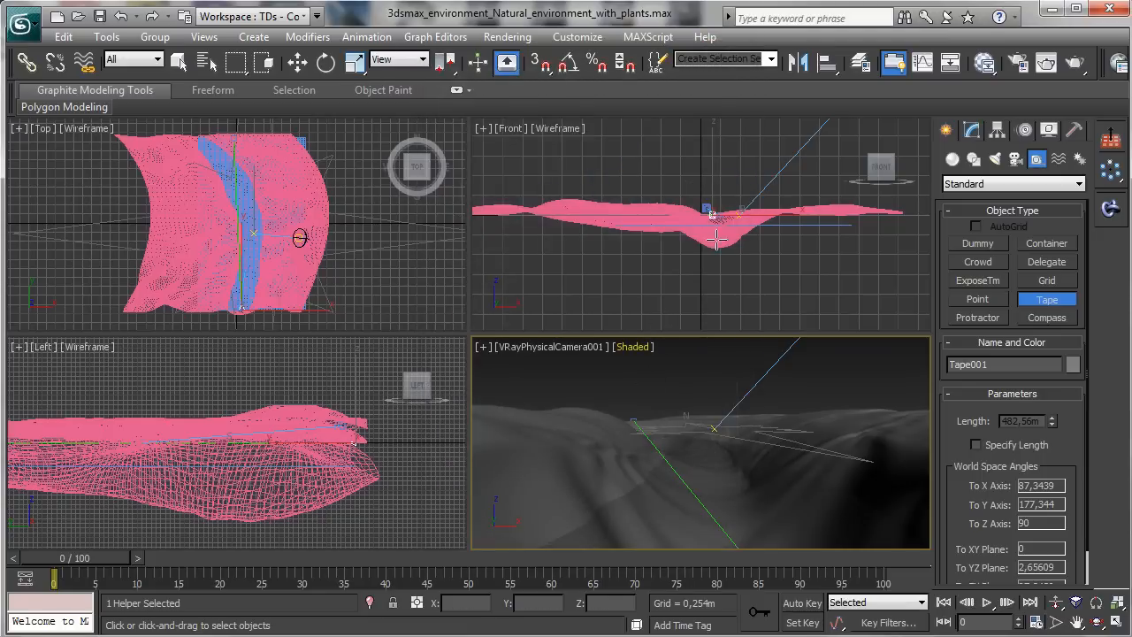
# - Check the V-Ray indirect illumination and global switches, and run a test render of the camera view with the fog
pyautogui.click(1017, 64)
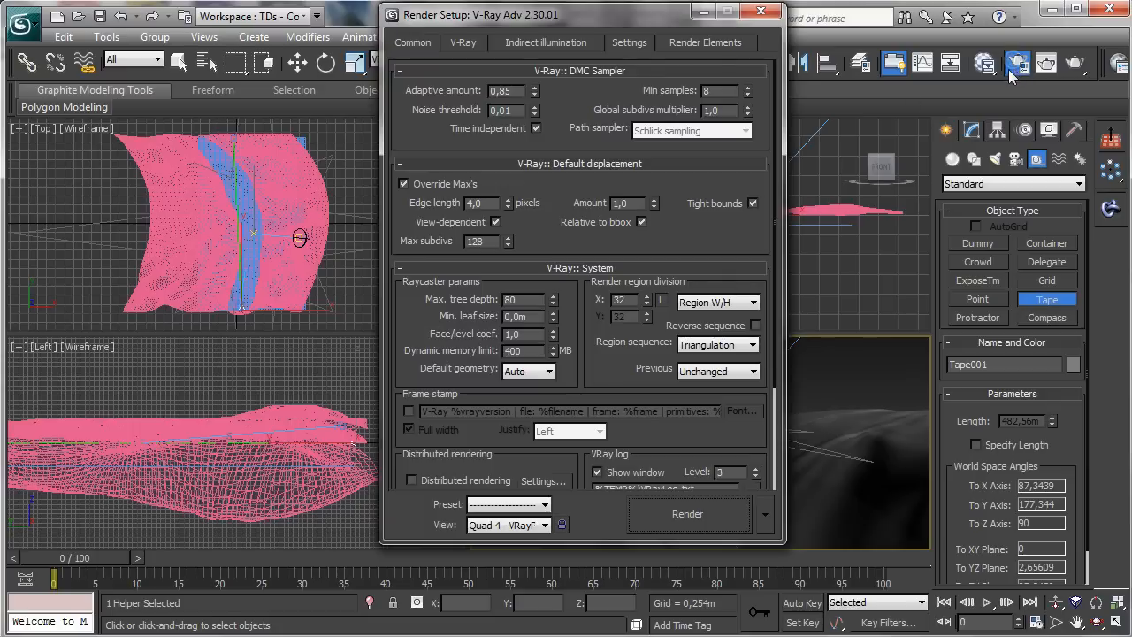
pyautogui.click(537, 44)
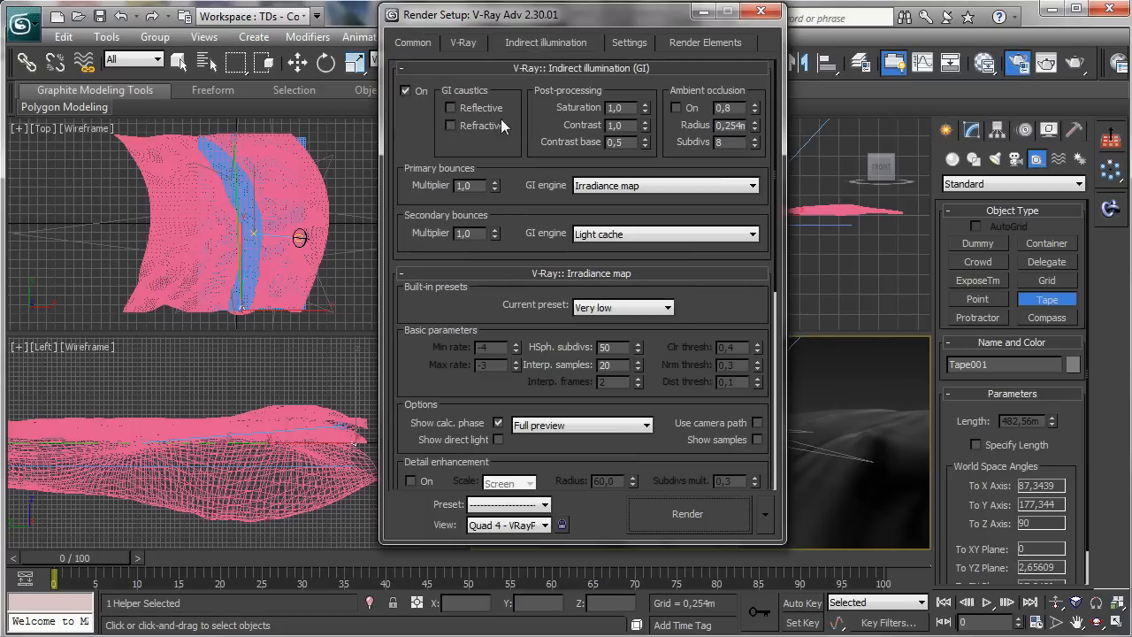
pyautogui.click(463, 43)
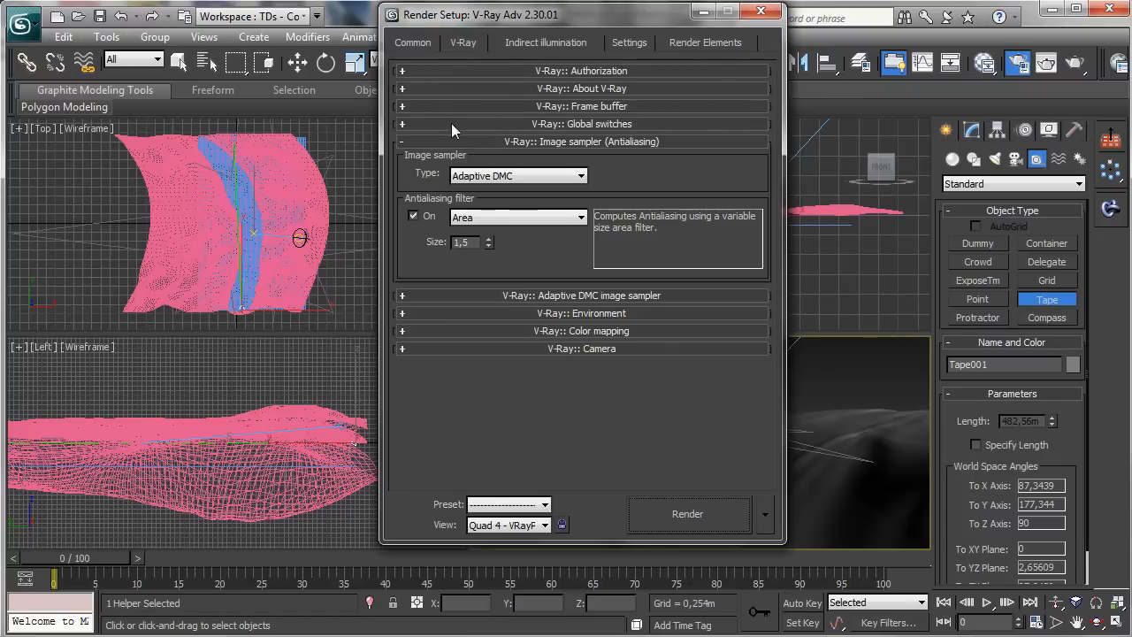
pyautogui.click(594, 125)
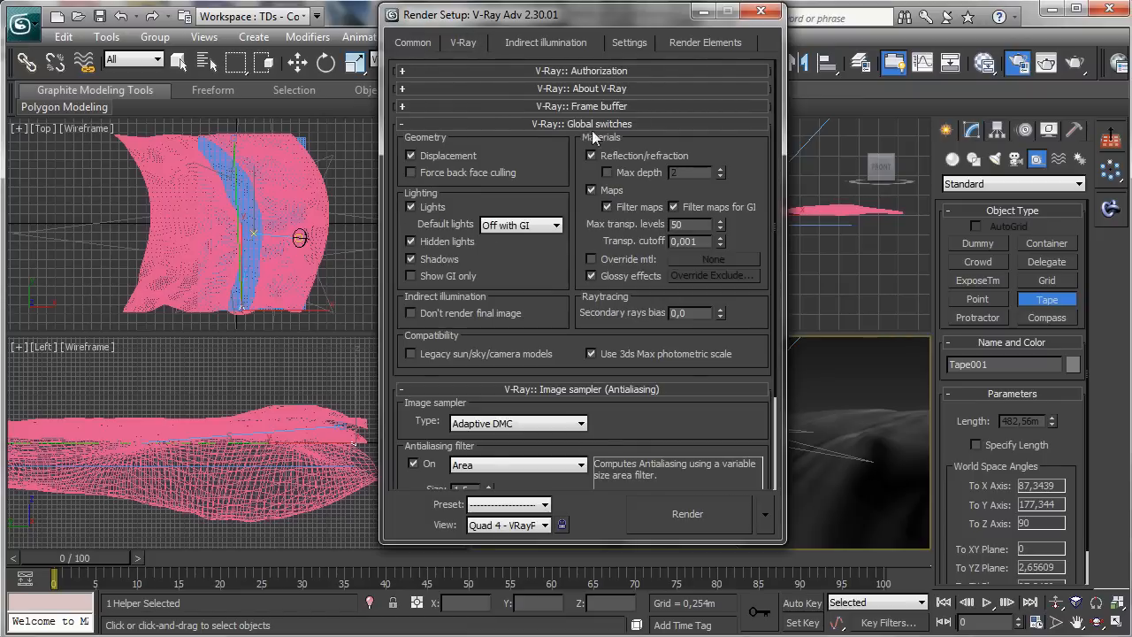
pyautogui.click(446, 126)
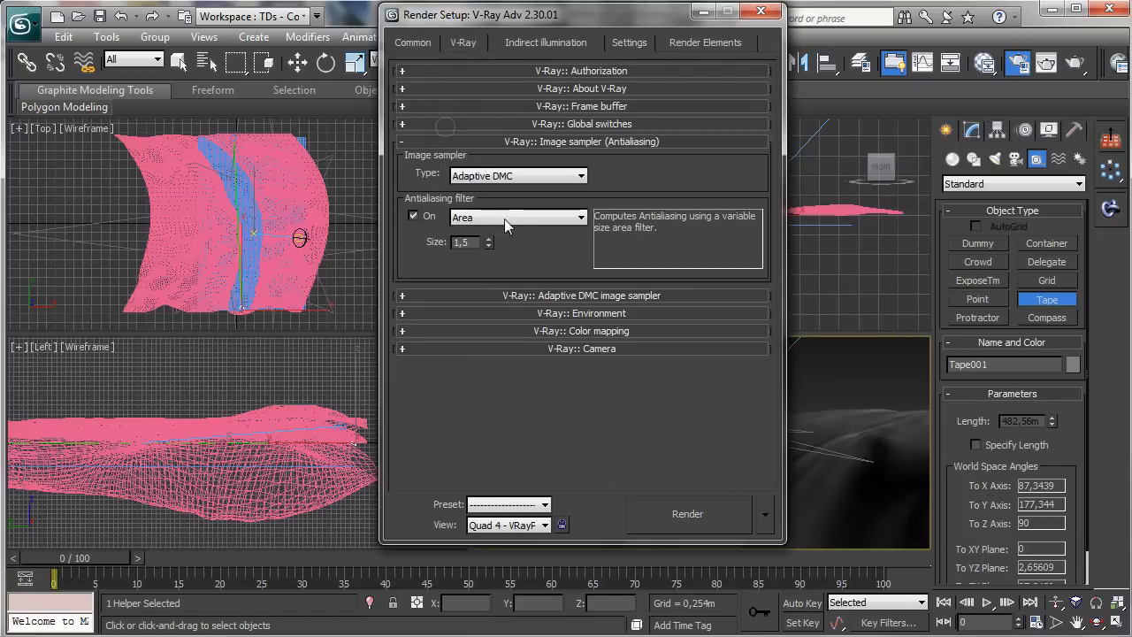
pyautogui.click(655, 515)
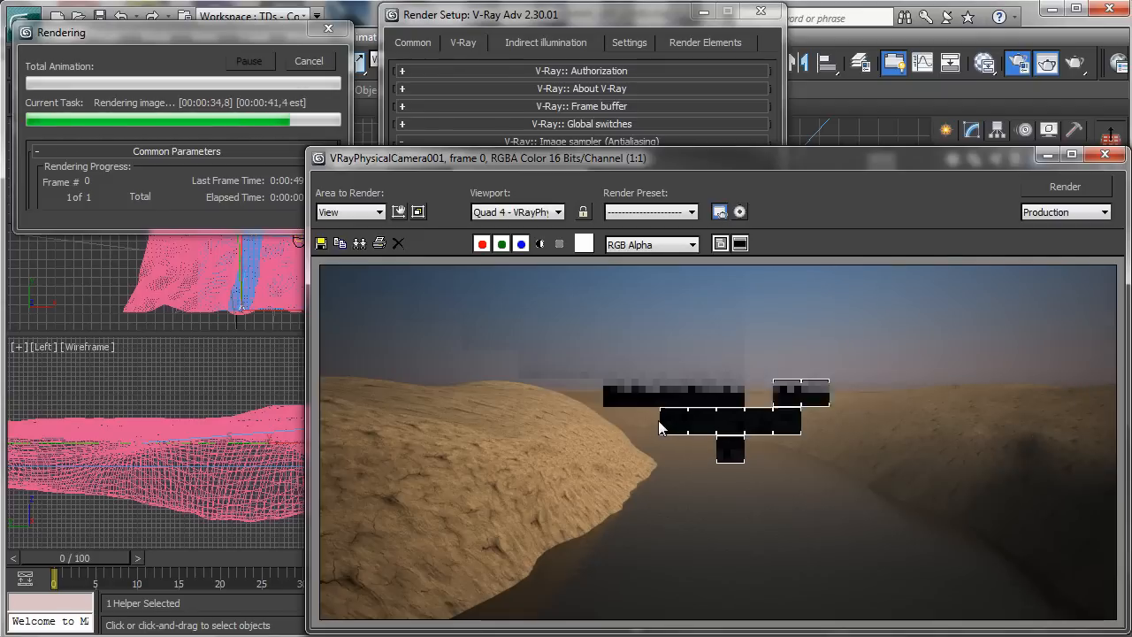
pyautogui.click(310, 62)
# - Reopen the environment settings beside the render and bring up the general parameters of the VRayEnvironmentFog effect
pyautogui.moveTo(569, 22); pyautogui.dragTo(655, 90)
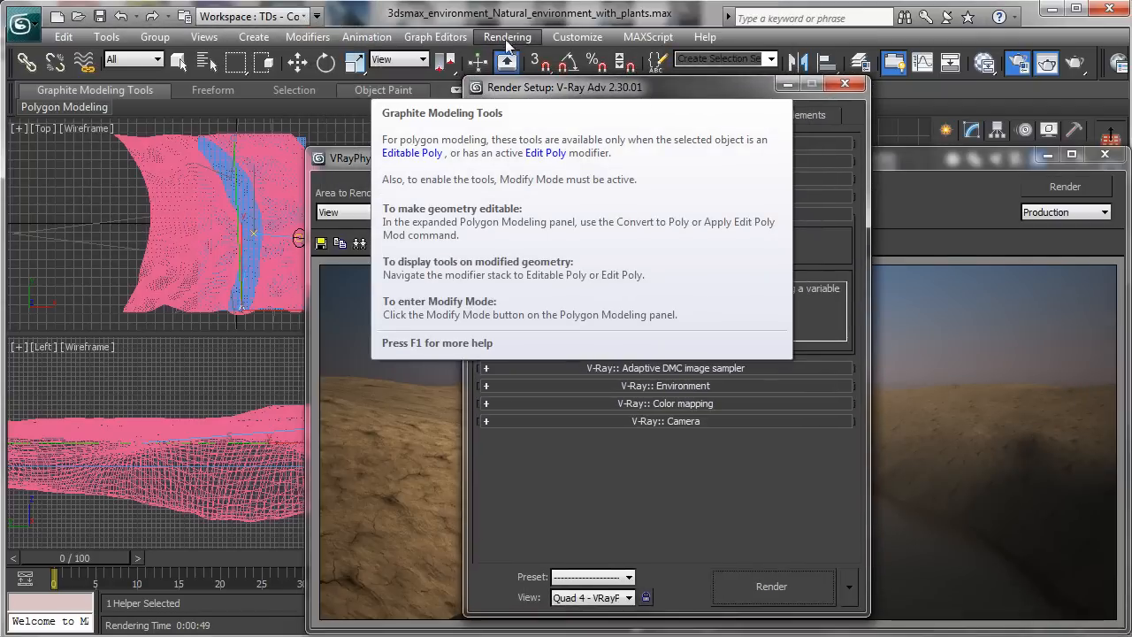
pyautogui.click(507, 36)
pyautogui.click(536, 177)
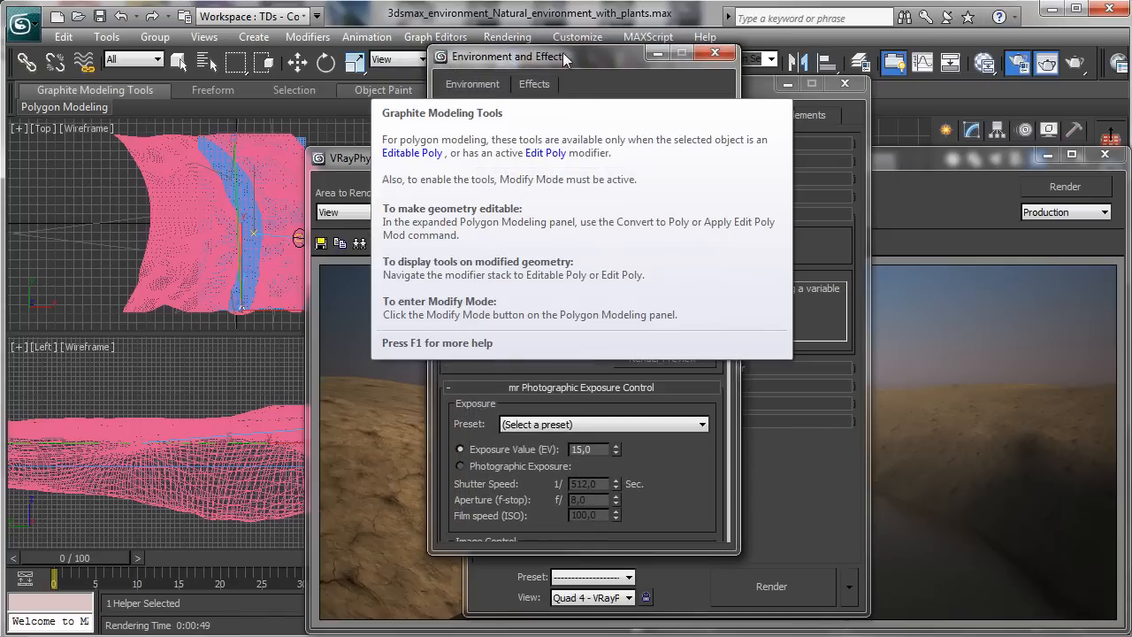
pyautogui.moveTo(566, 59); pyautogui.dragTo(238, 87)
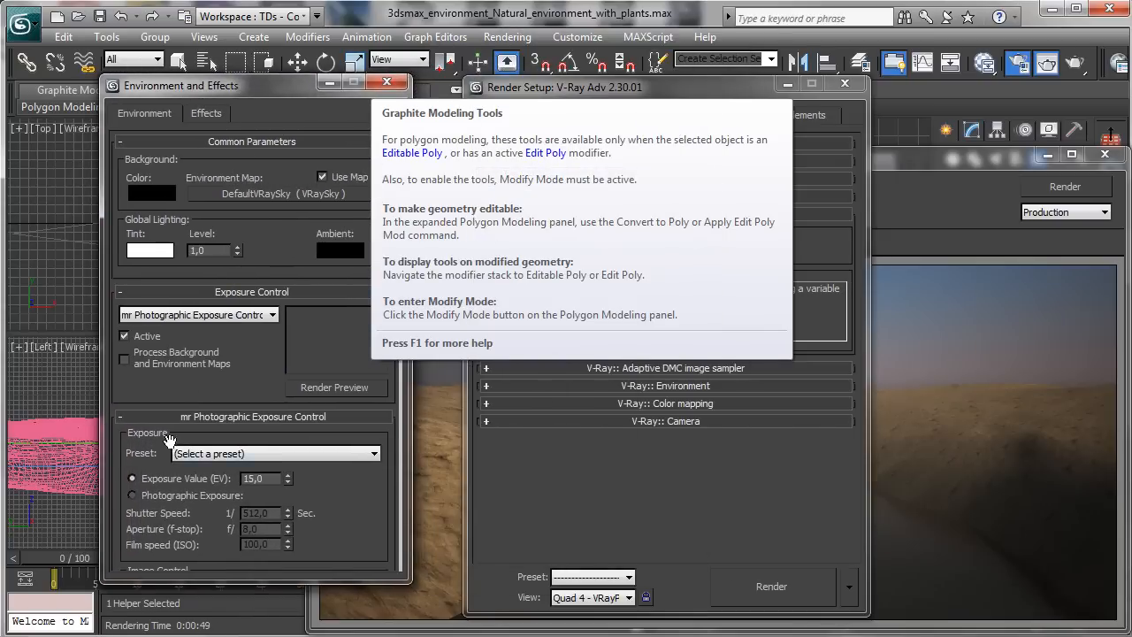
pyautogui.click(170, 292)
pyautogui.click(180, 310)
pyautogui.click(198, 358)
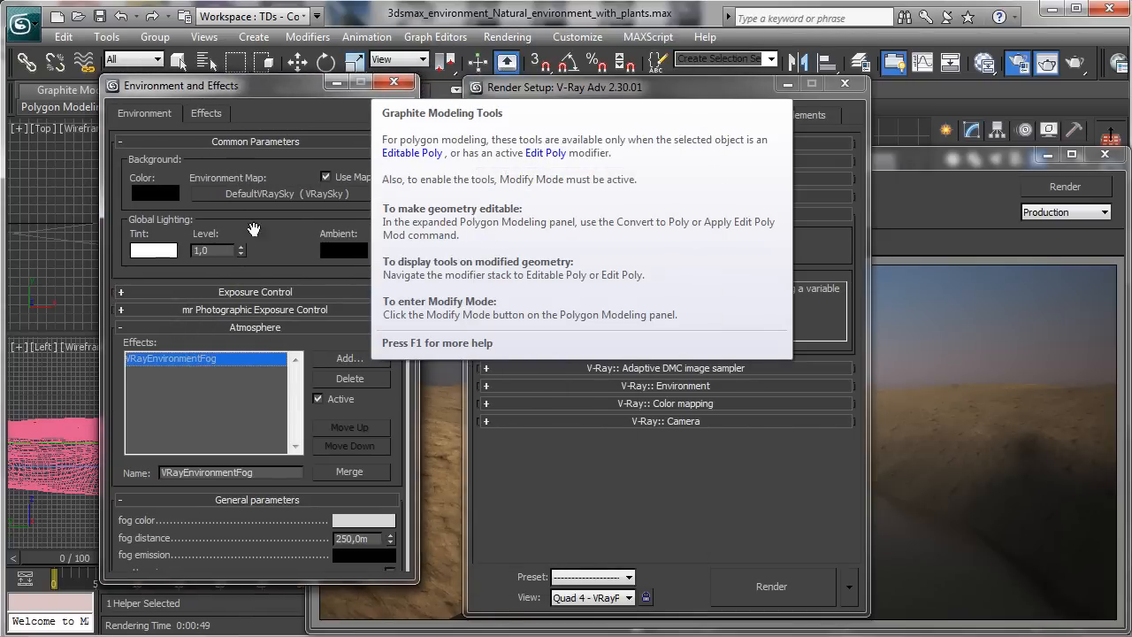
pyautogui.click(271, 142)
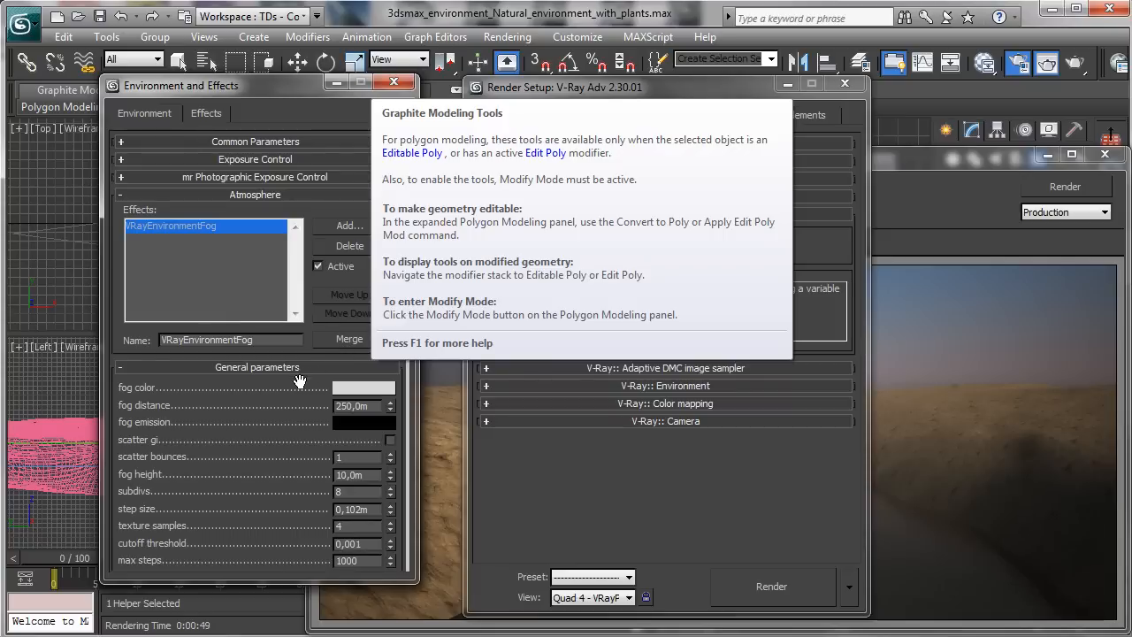
# - Set the environment fog's height to 50 m and its distance to 350 m
pyautogui.doubleClick(375, 405)
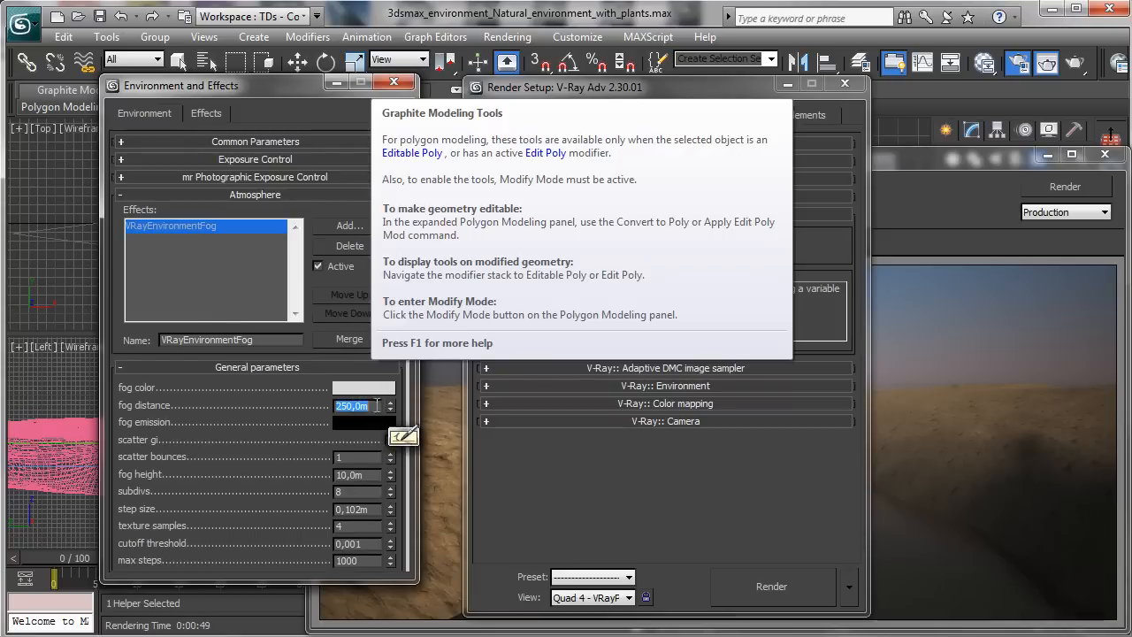
pyautogui.doubleClick(368, 474)
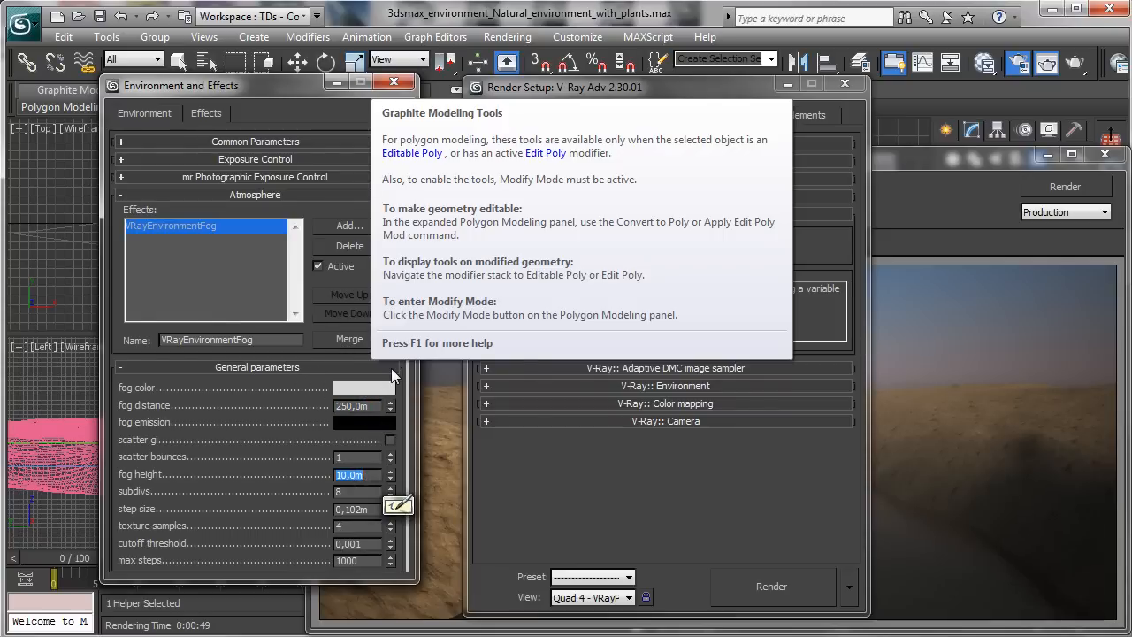
pyautogui.write('50')
pyautogui.press('Return')
pyautogui.doubleClick(372, 404)
pyautogui.click(978, 168)
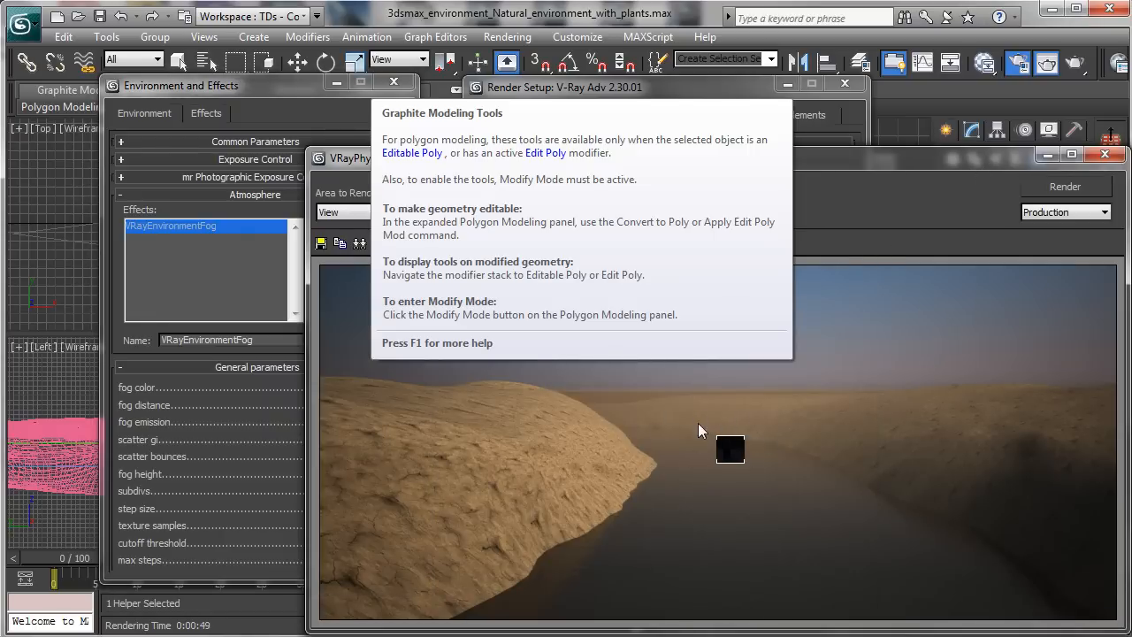
pyautogui.click(200, 405)
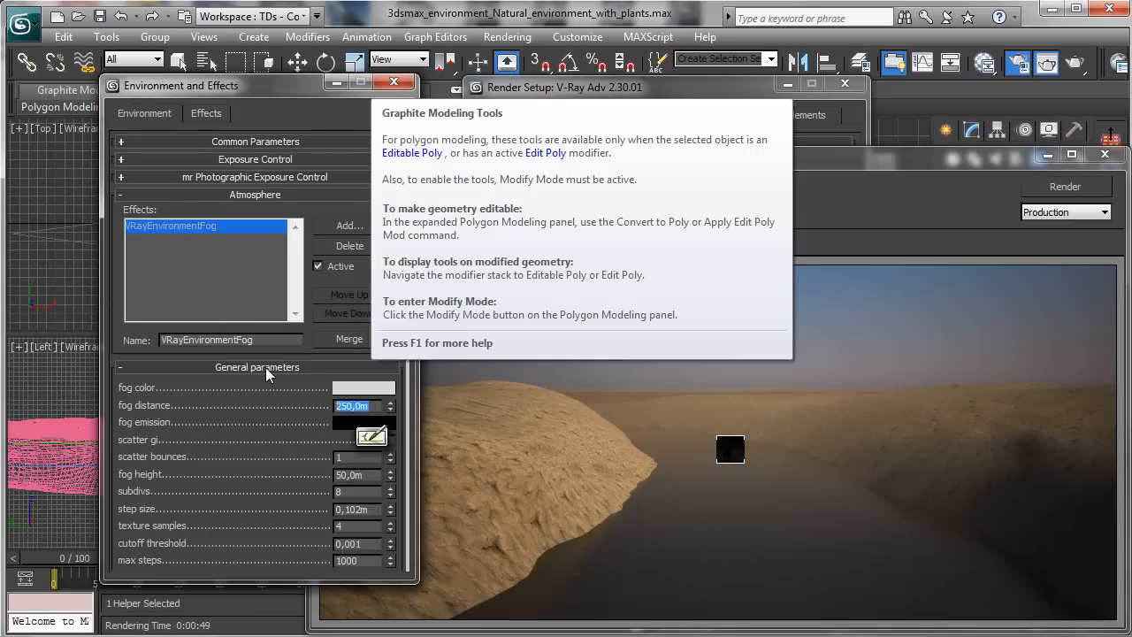
pyautogui.write('350')
pyautogui.press('Return')
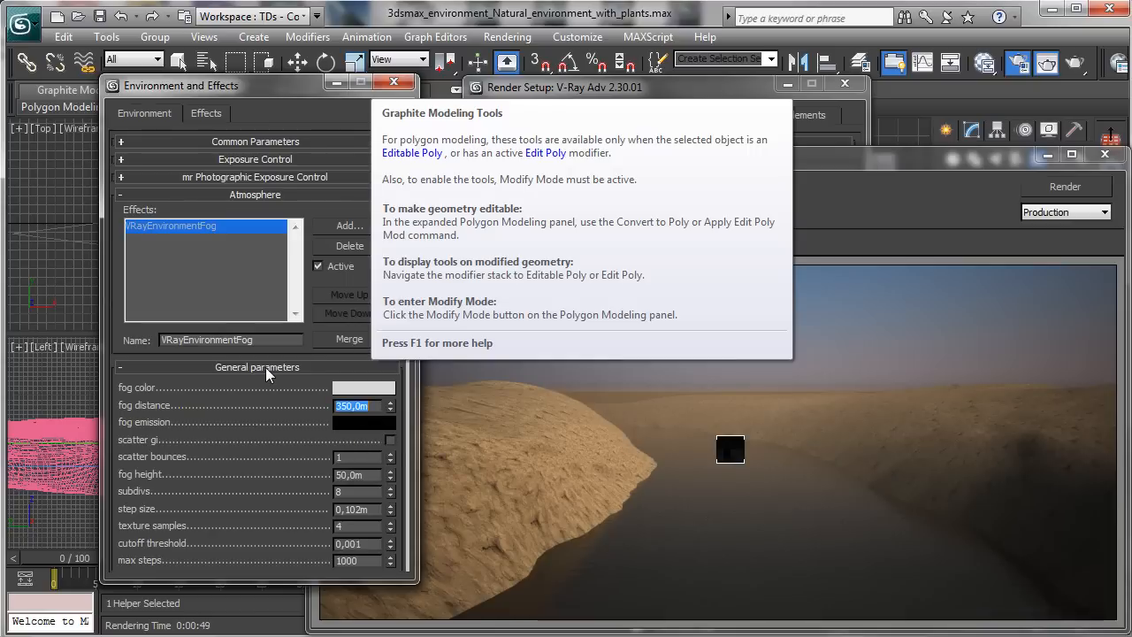
# - Review the remaining fog parameters, close the environment settings, and run a partial test render of the camera view
pyautogui.moveTo(186, 474); pyautogui.dragTo(239, 344)
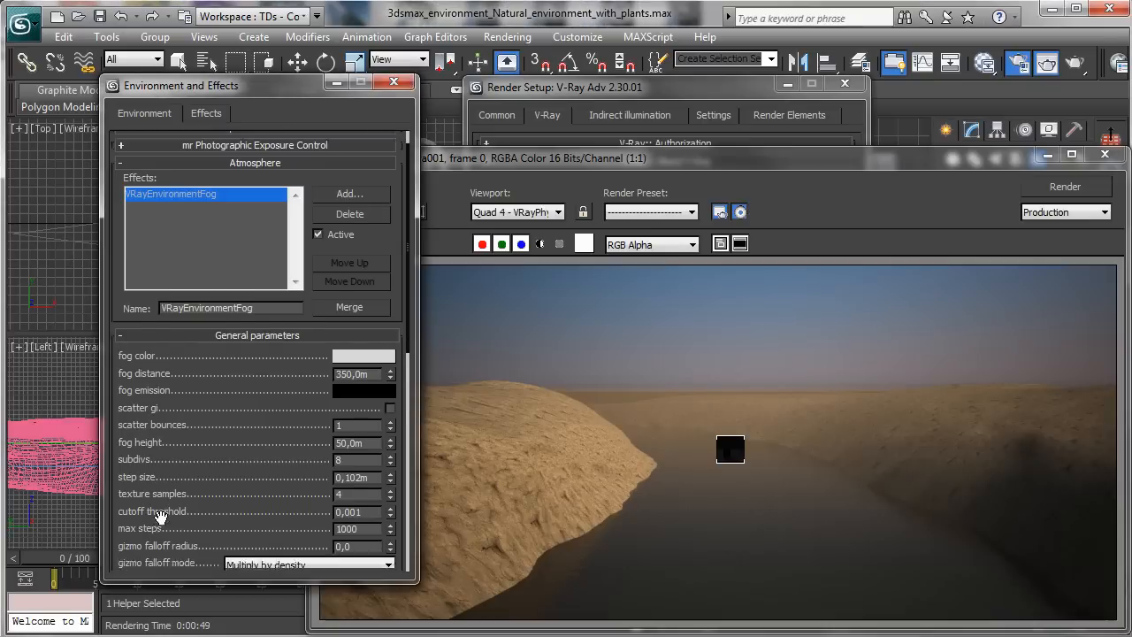
pyautogui.moveTo(272, 524); pyautogui.dragTo(272, 198)
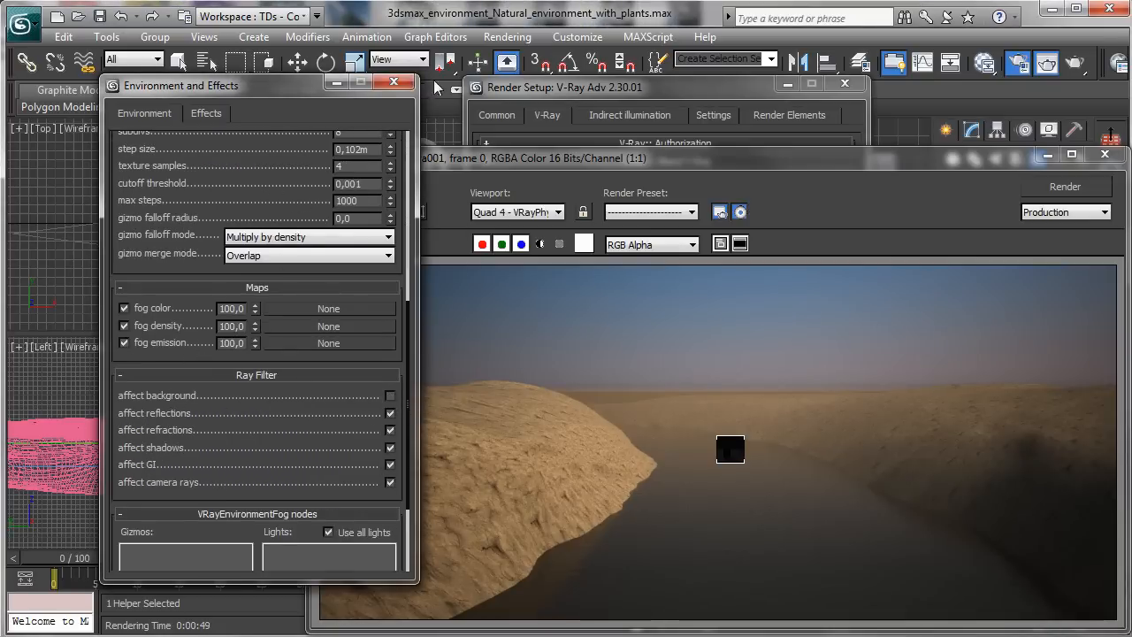
pyautogui.click(394, 81)
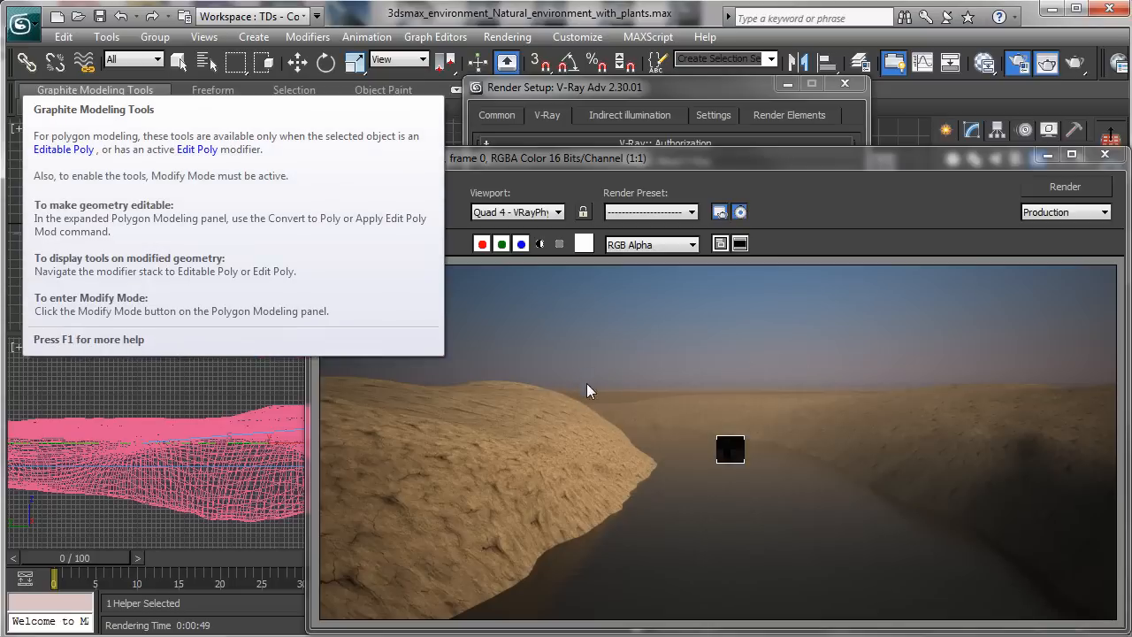
pyautogui.click(1062, 186)
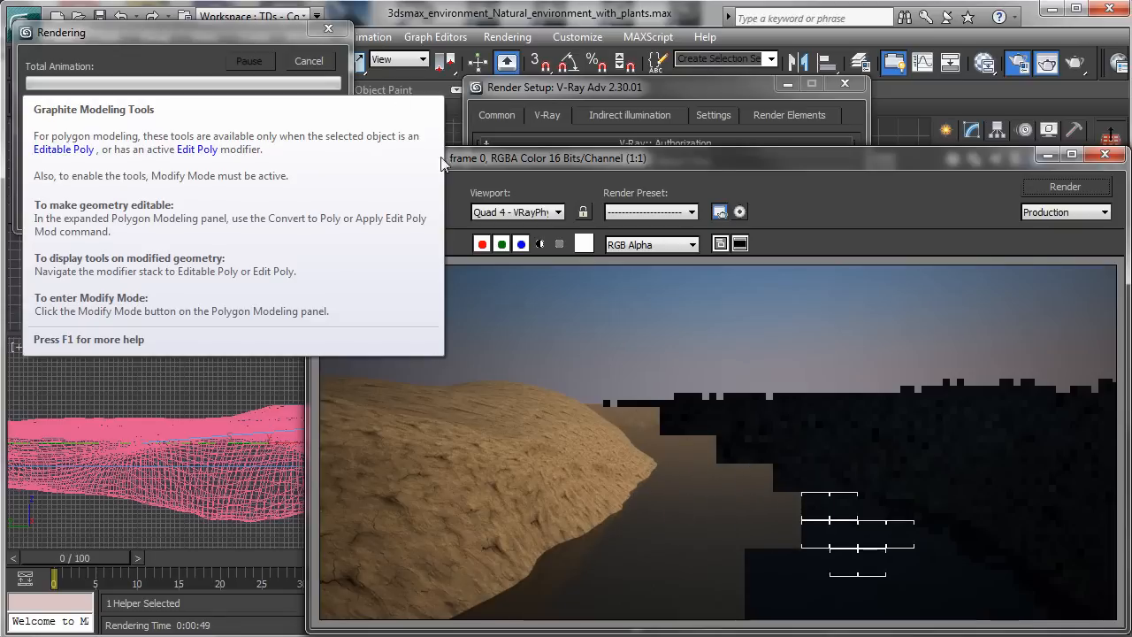
pyautogui.click(318, 64)
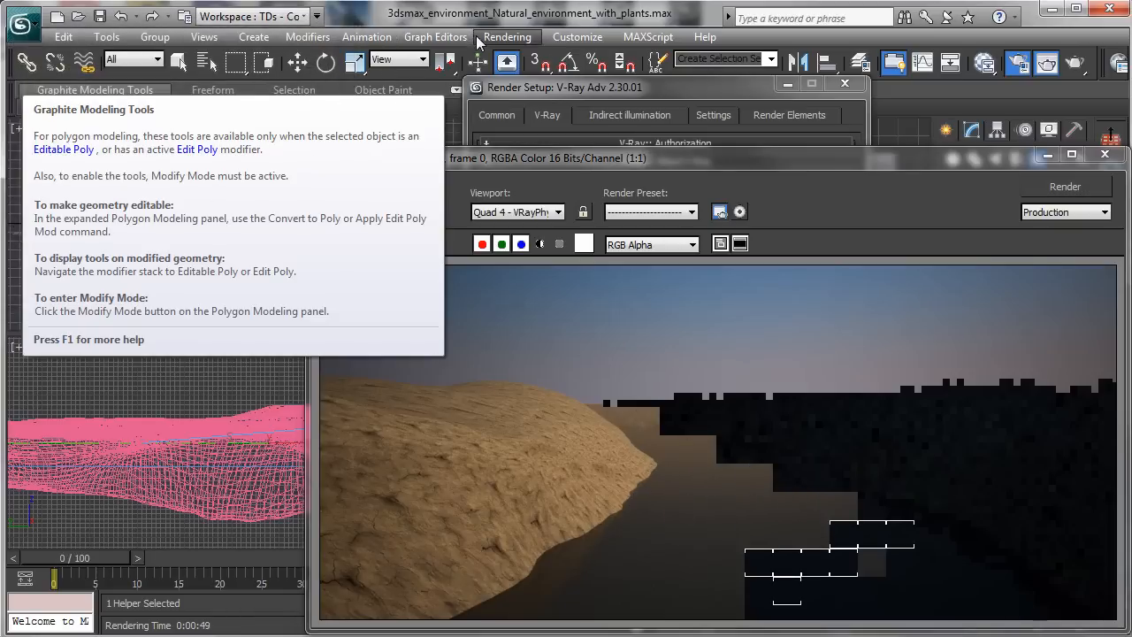
# - Reopen the environment settings and set the VRayEnvironmentFog effect's fog distance to 450 m
pyautogui.click(506, 37)
pyautogui.click(535, 196)
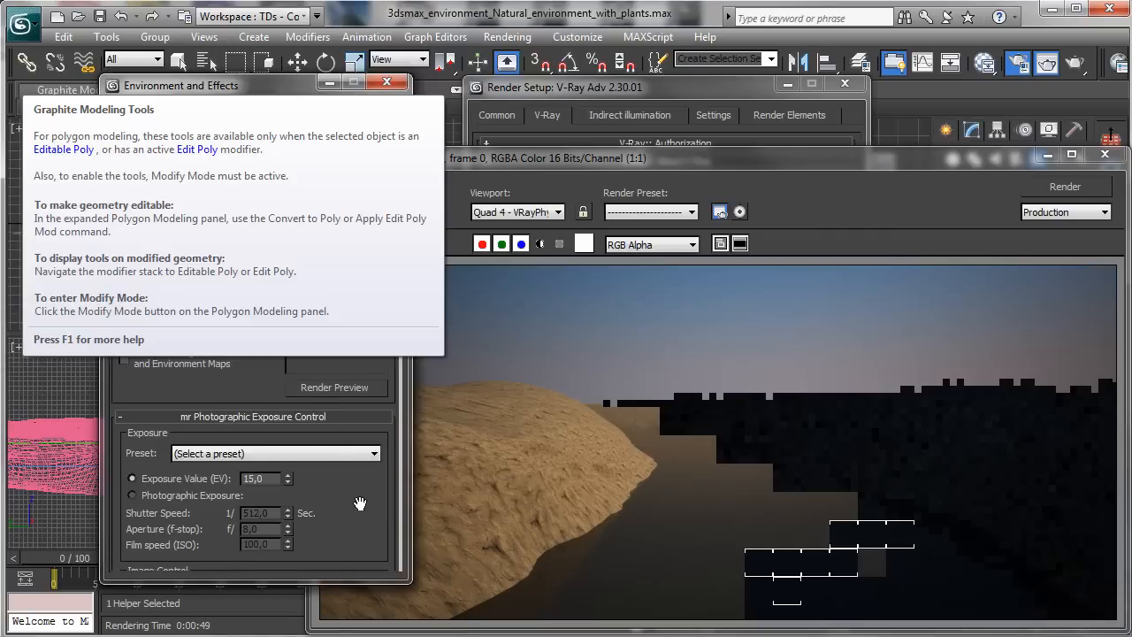
pyautogui.moveTo(360, 503); pyautogui.dragTo(371, 139)
pyautogui.click(244, 437)
pyautogui.moveTo(293, 423); pyautogui.dragTo(370, 321)
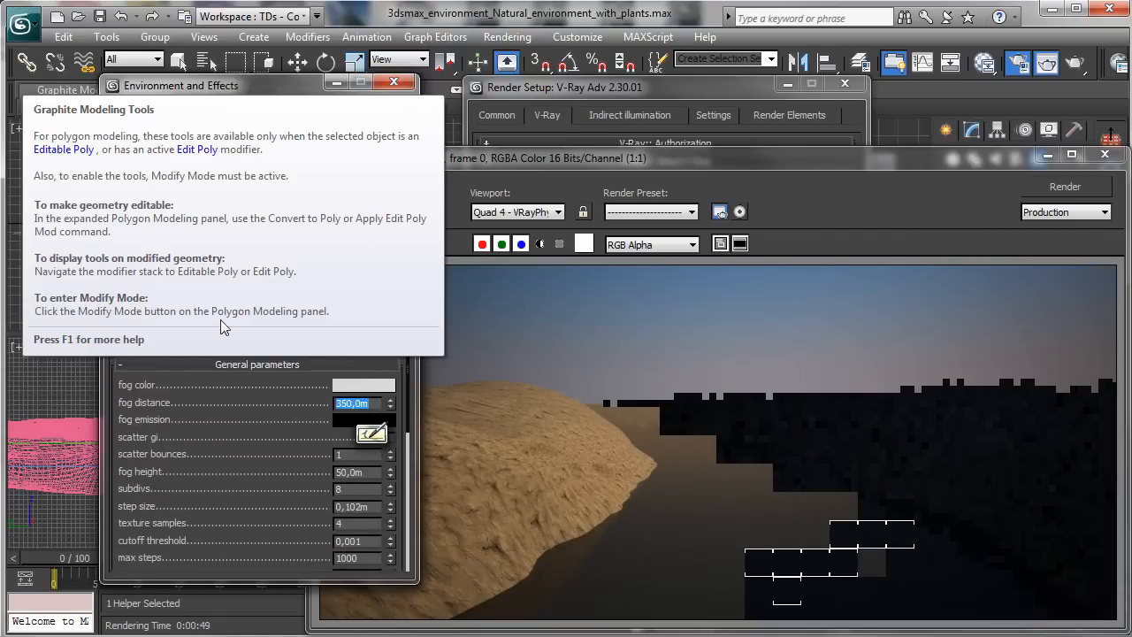
pyautogui.write('480')
pyautogui.press('BackSpace')
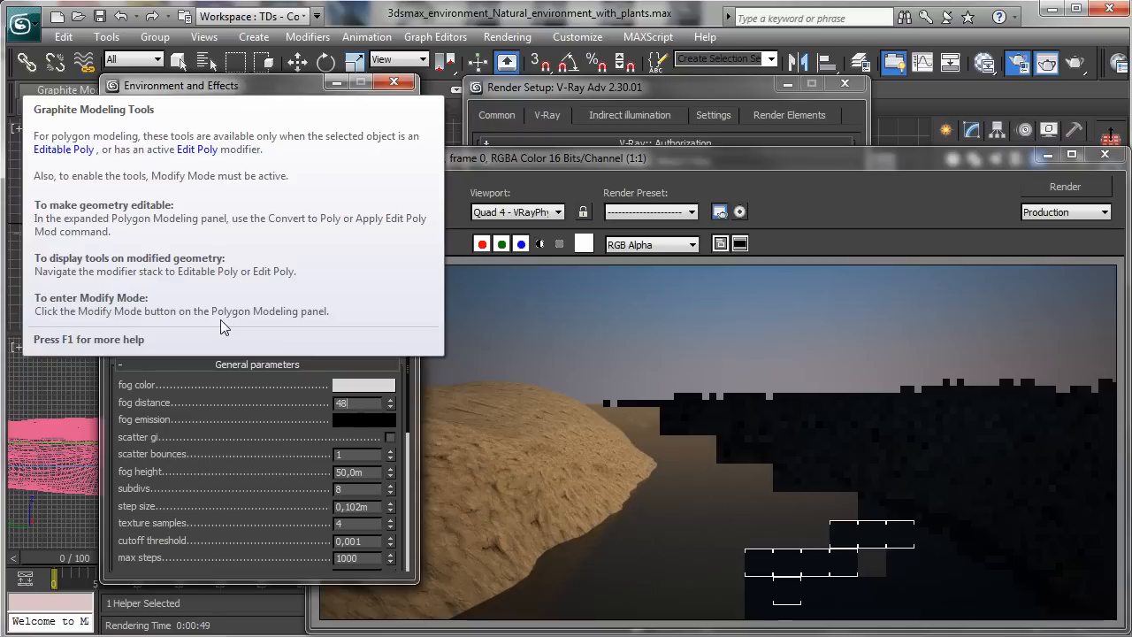
pyautogui.write('50,0m')
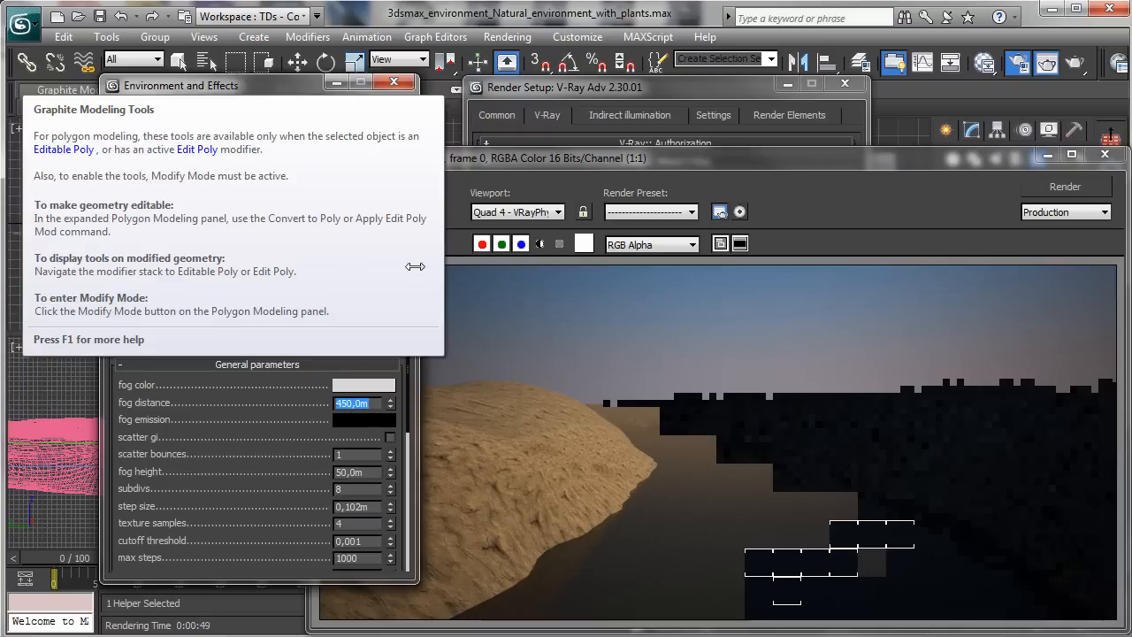
pyautogui.click(269, 433)
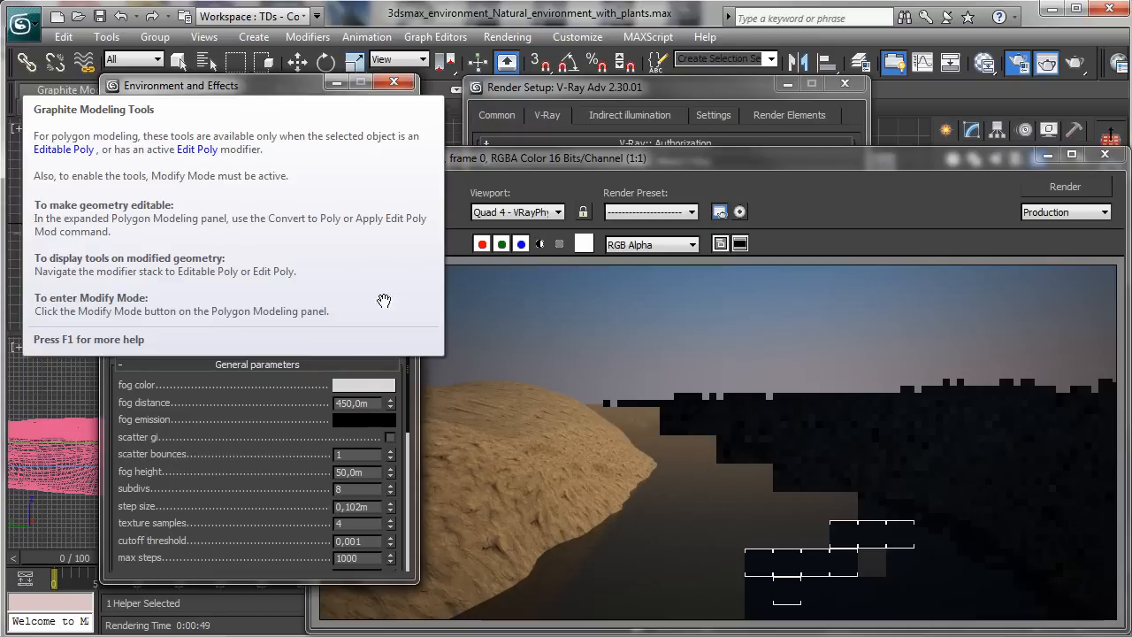
# - Put away the environment settings, rendered frame and render setup windows, and leave the Tape tool
pyautogui.click(395, 82)
pyautogui.click(1047, 154)
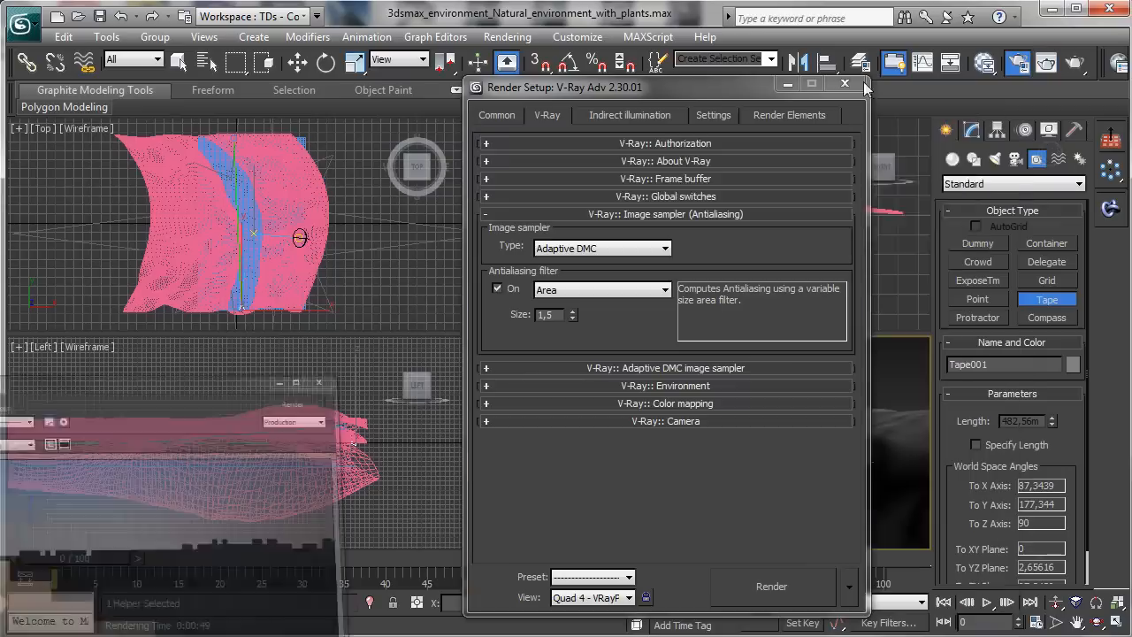
pyautogui.click(844, 83)
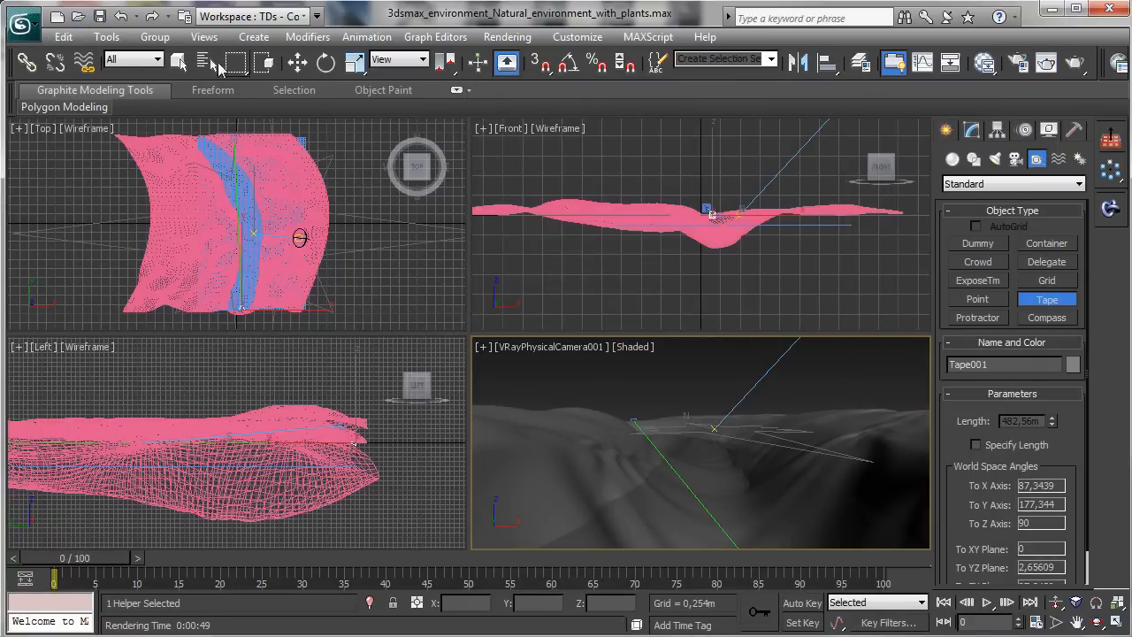
pyautogui.press('q')
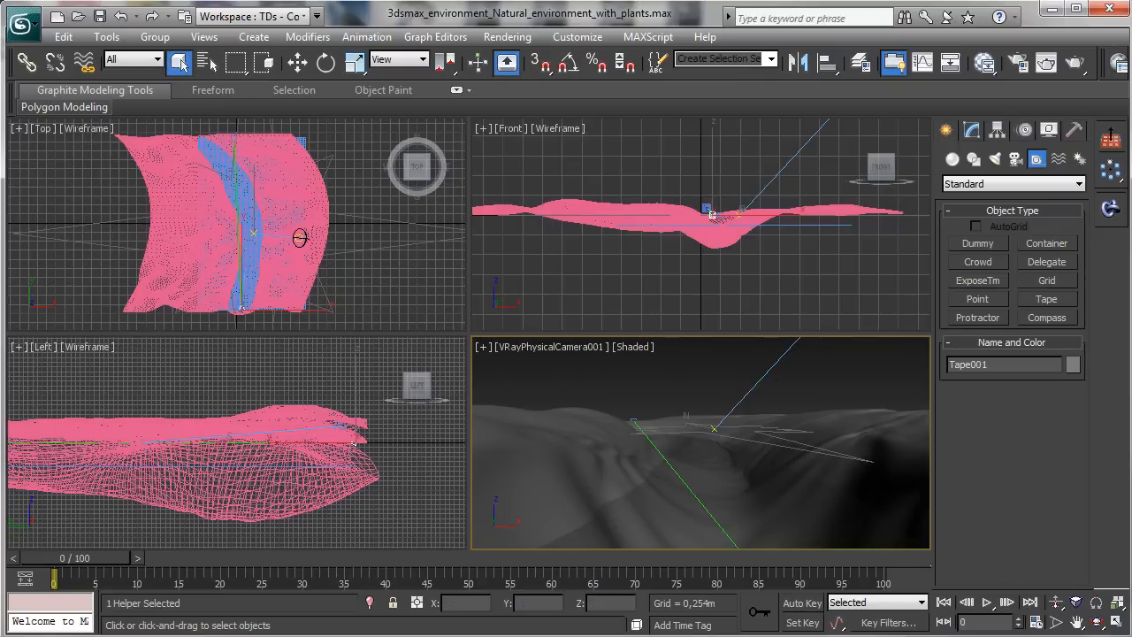
# - Place an AEC Extended Scotch Pine foliage object in the Top view, just outside the terrain beyond its lower-right edge
pyautogui.click(966, 186)
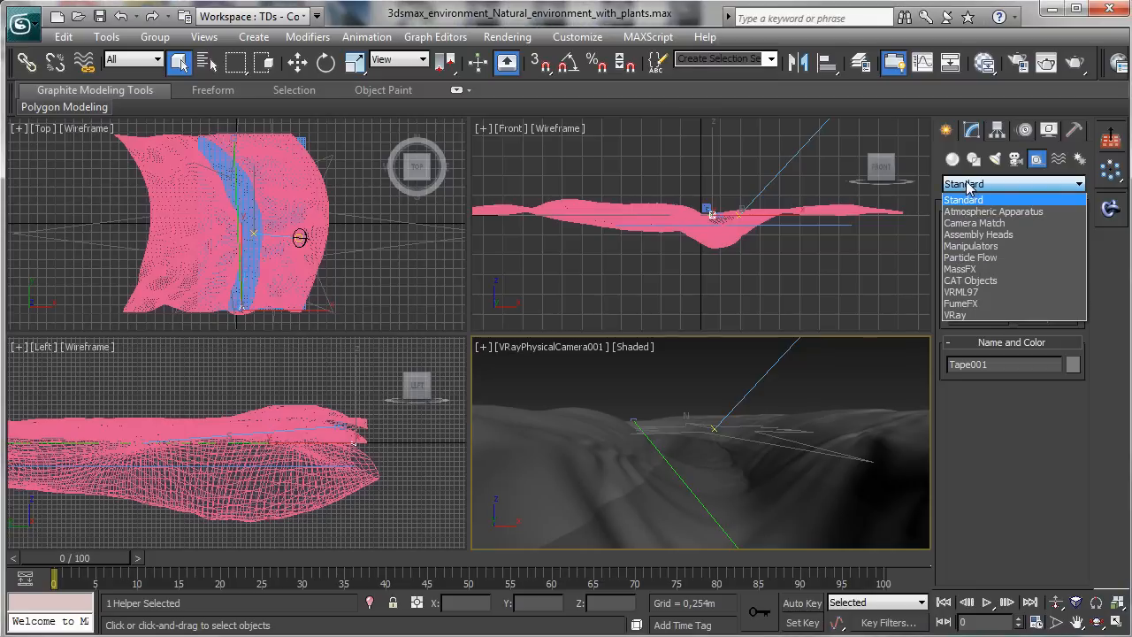
pyautogui.click(964, 200)
pyautogui.click(951, 159)
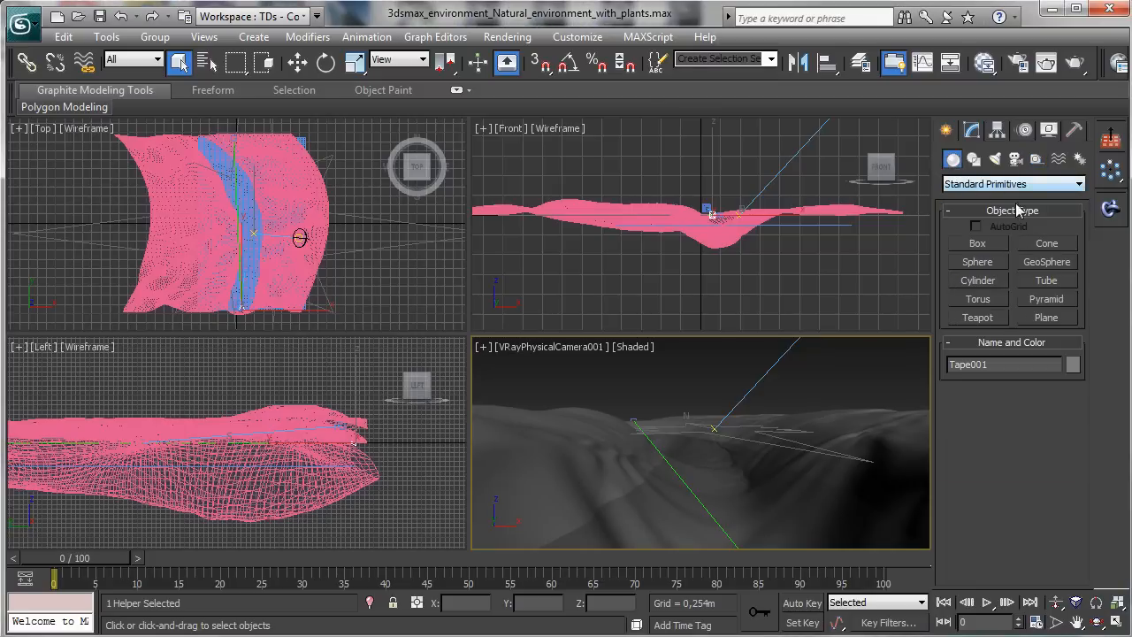
pyautogui.click(967, 184)
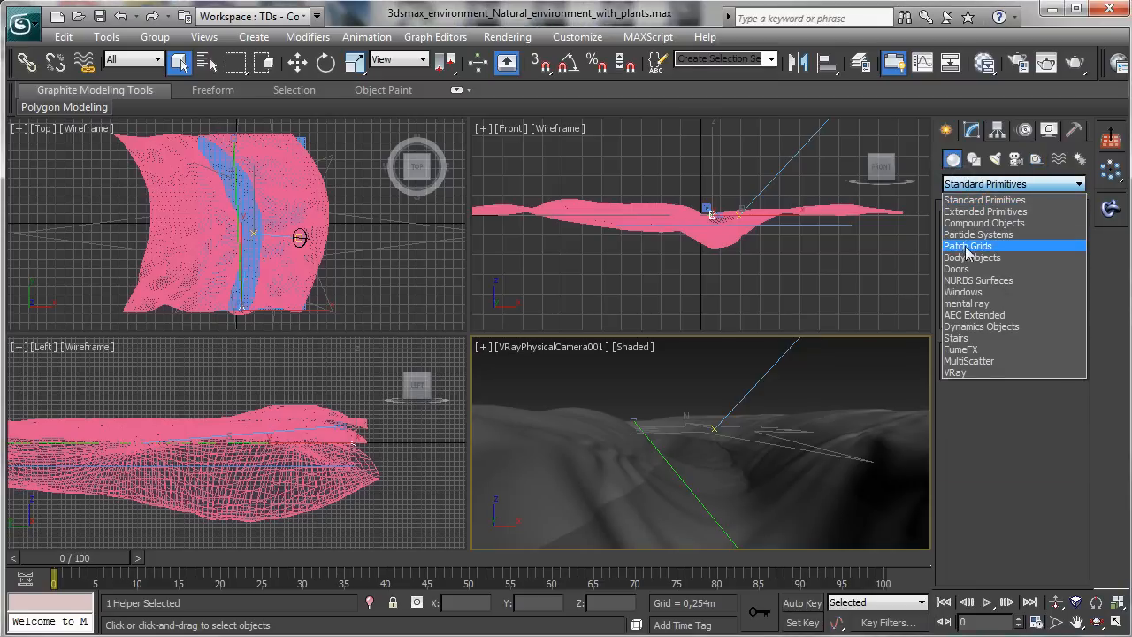
pyautogui.click(972, 315)
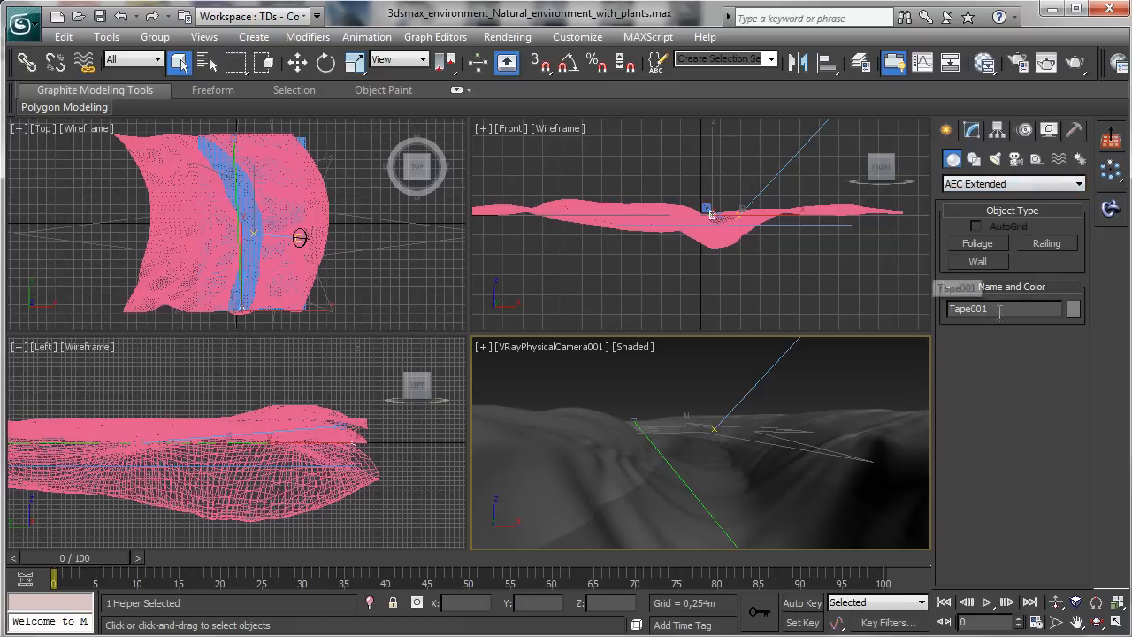
pyautogui.click(982, 243)
pyautogui.moveTo(1077, 408); pyautogui.dragTo(1046, 440)
pyautogui.scroll(-3, 1046, 440)
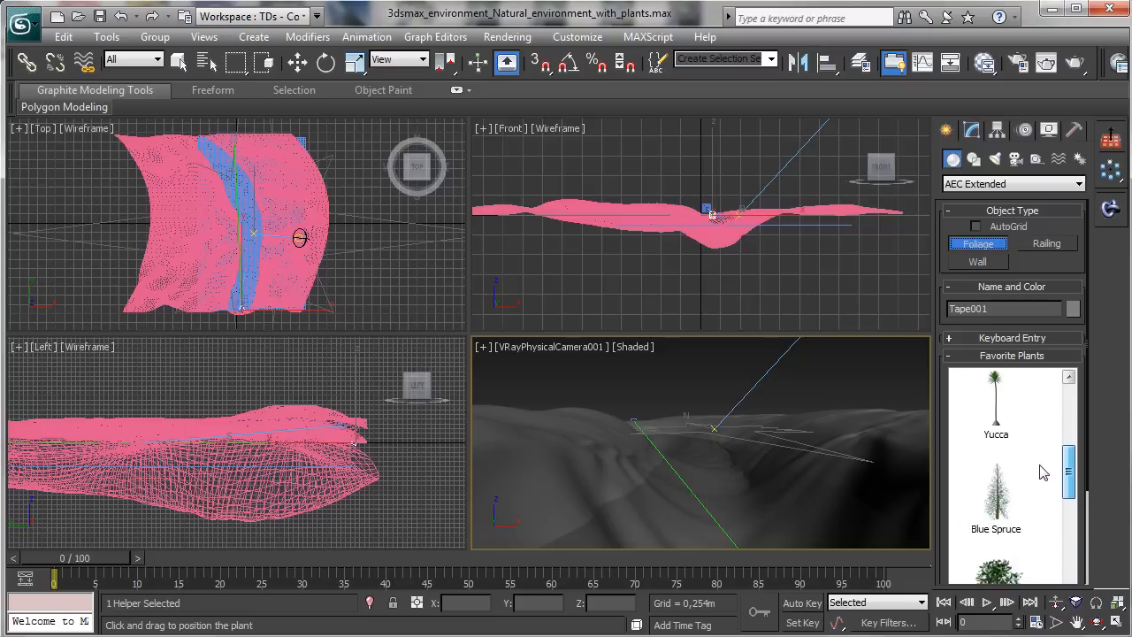
pyautogui.scroll(3, 1046, 440)
pyautogui.click(1008, 459)
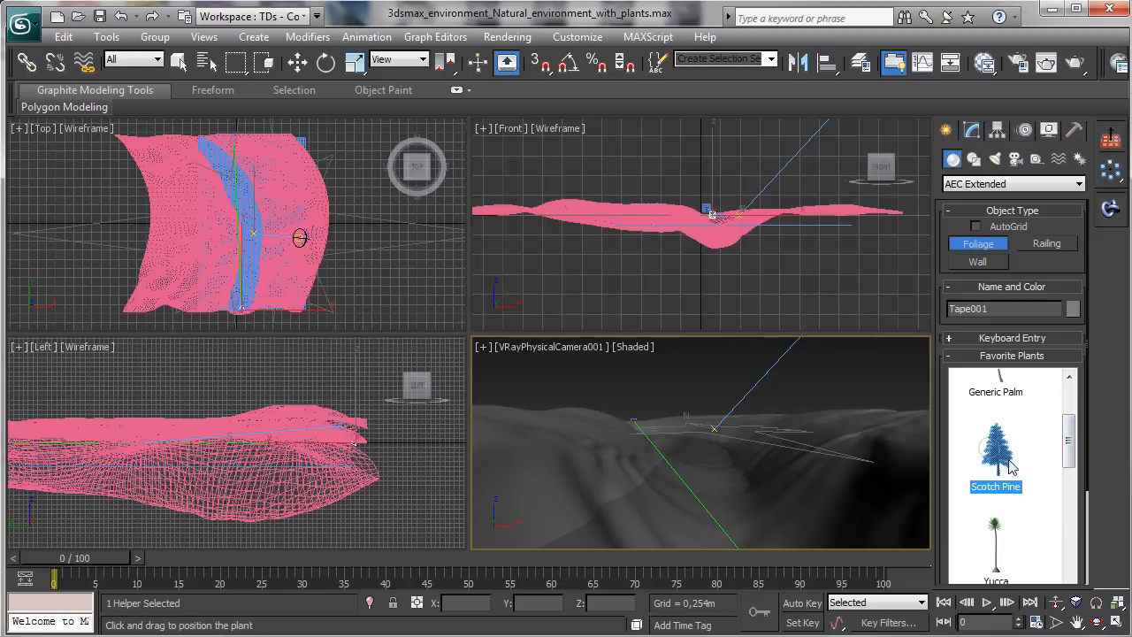
pyautogui.click(348, 287)
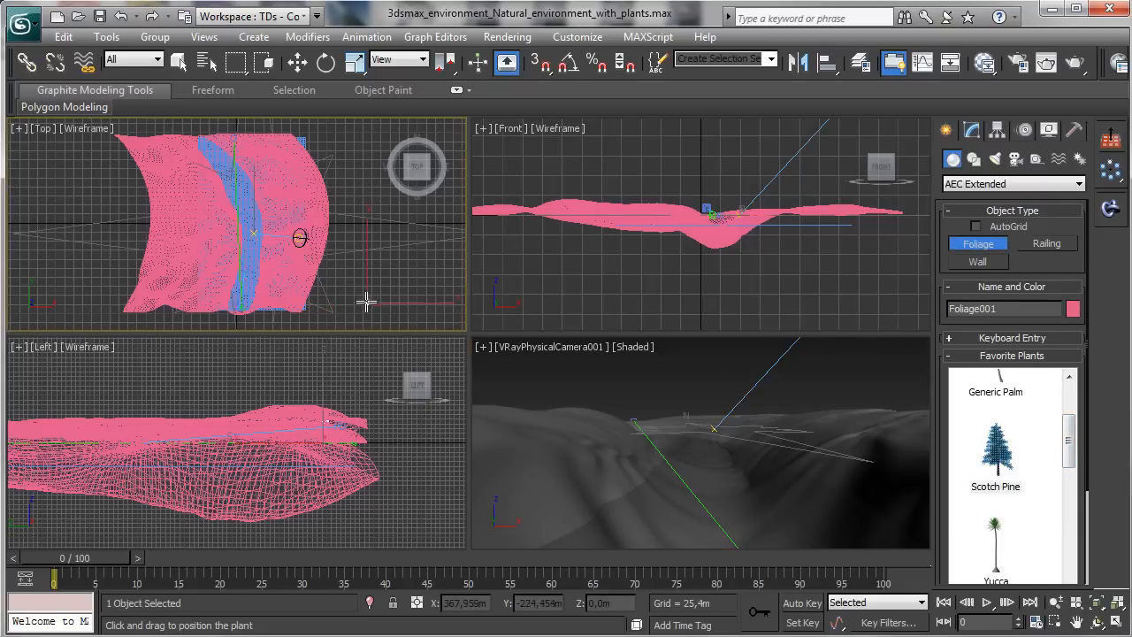
pyautogui.click(298, 63)
pyautogui.rightClick(571, 394)
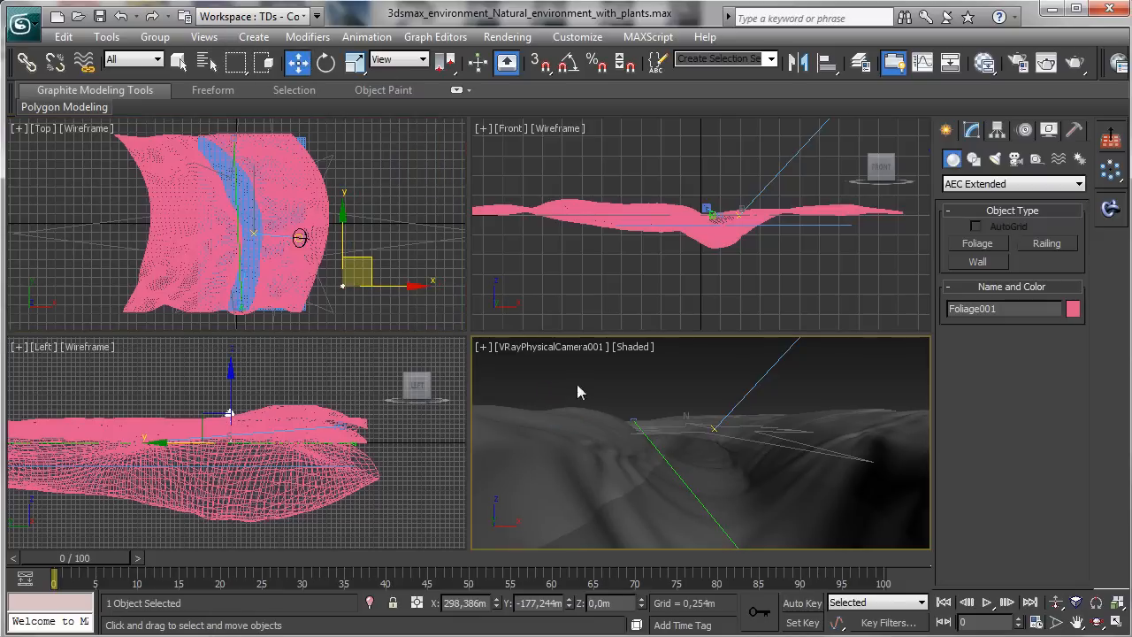
# - Create a new material editor view named Pine
pyautogui.click(972, 69)
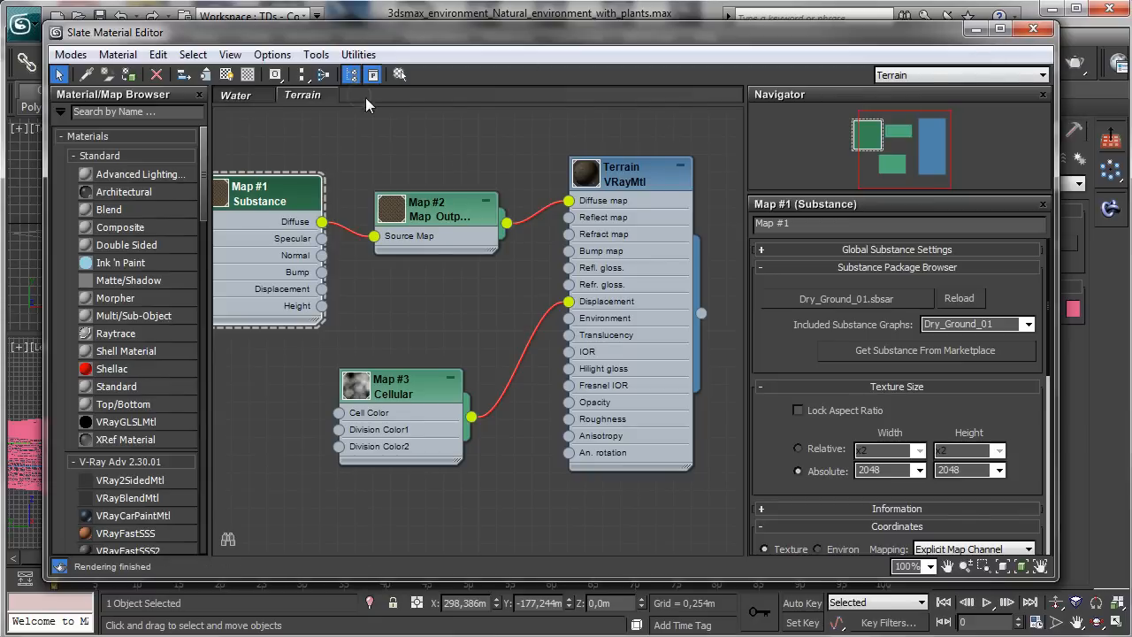
pyautogui.rightClick(366, 98)
pyautogui.click(393, 106)
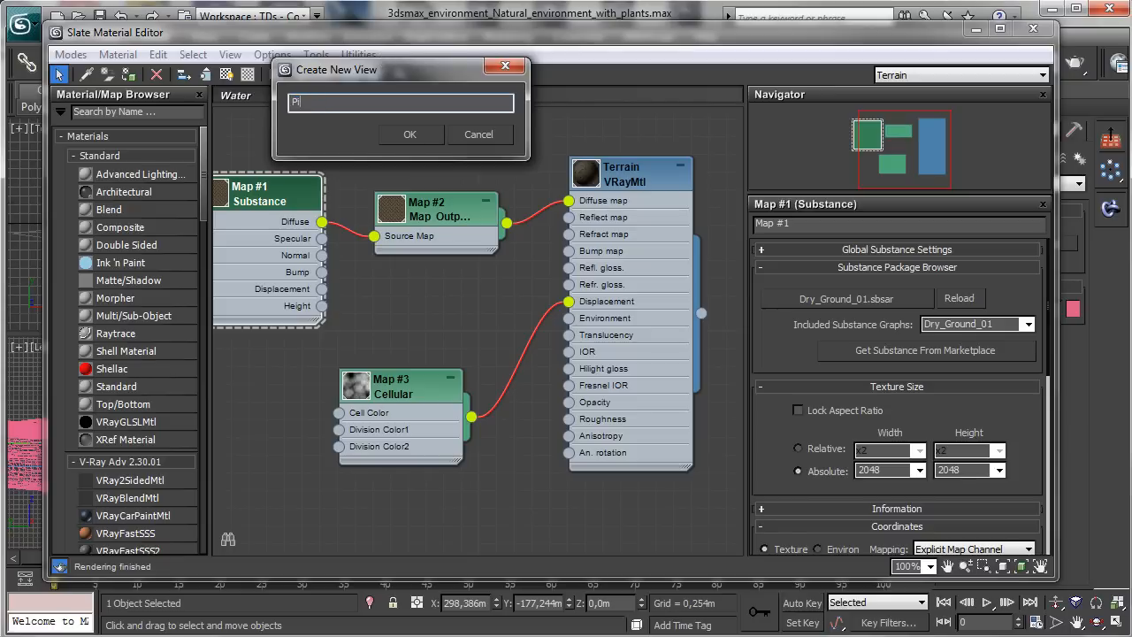
pyautogui.press('Return')
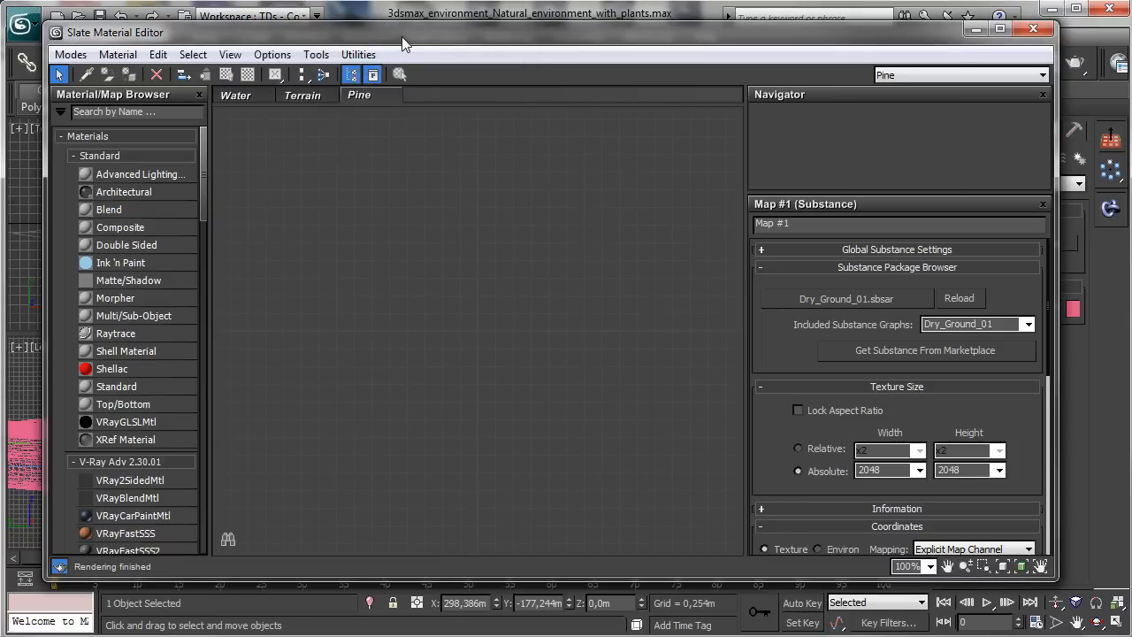
# - Pick the material from the Scotch Pine tree into the Pine view
pyautogui.moveTo(402, 44); pyautogui.dragTo(962, 114)
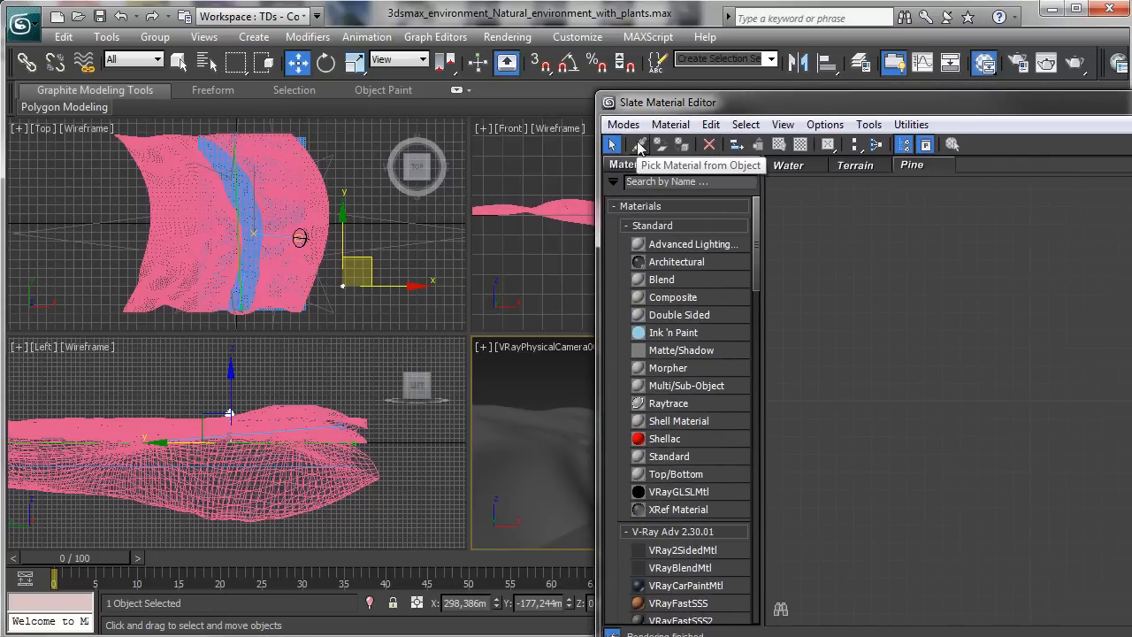
pyautogui.click(640, 144)
pyautogui.click(326, 269)
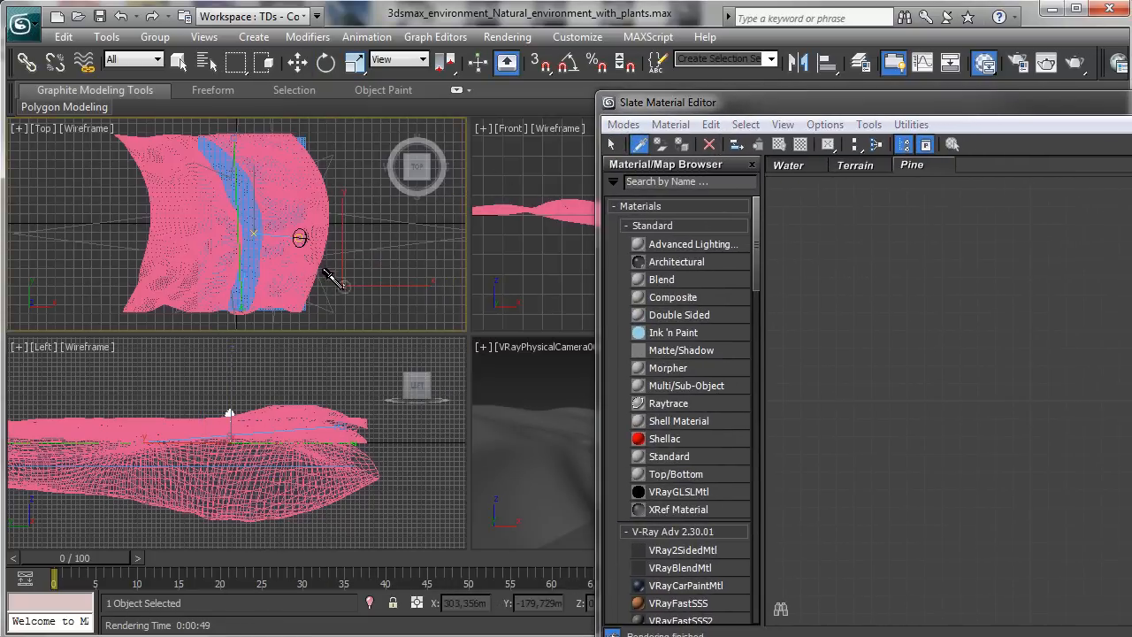
pyautogui.moveTo(913, 110); pyautogui.dragTo(341, 52)
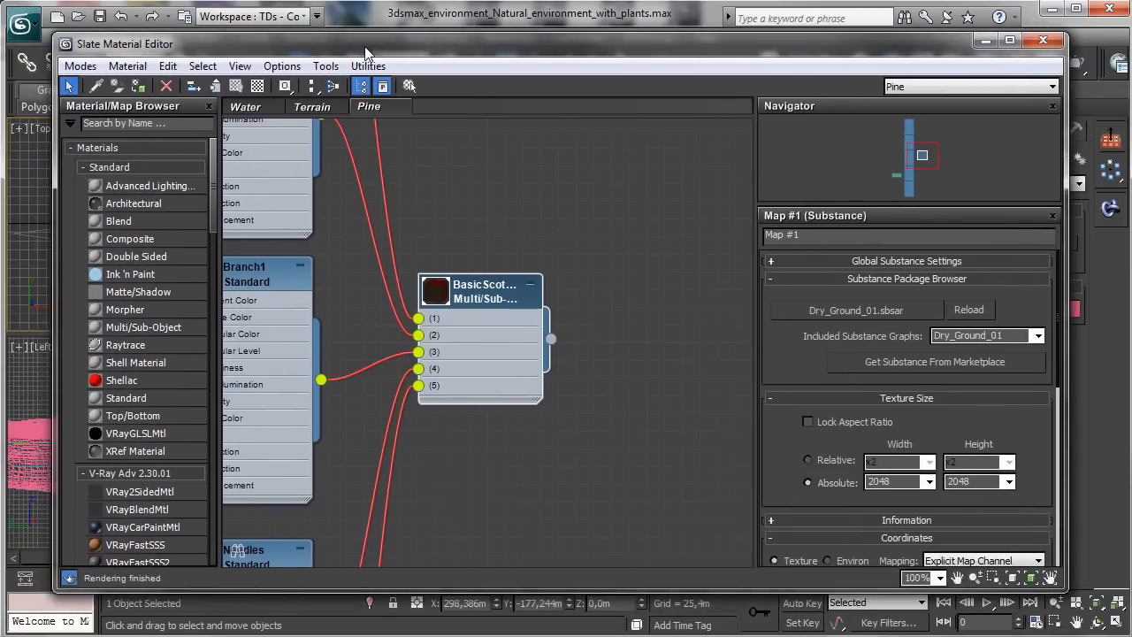
# - Look over the BasicScotchPine multi/sub-object material and its sub-material nodes, and close the material editor
pyautogui.moveTo(532, 304); pyautogui.dragTo(637, 305)
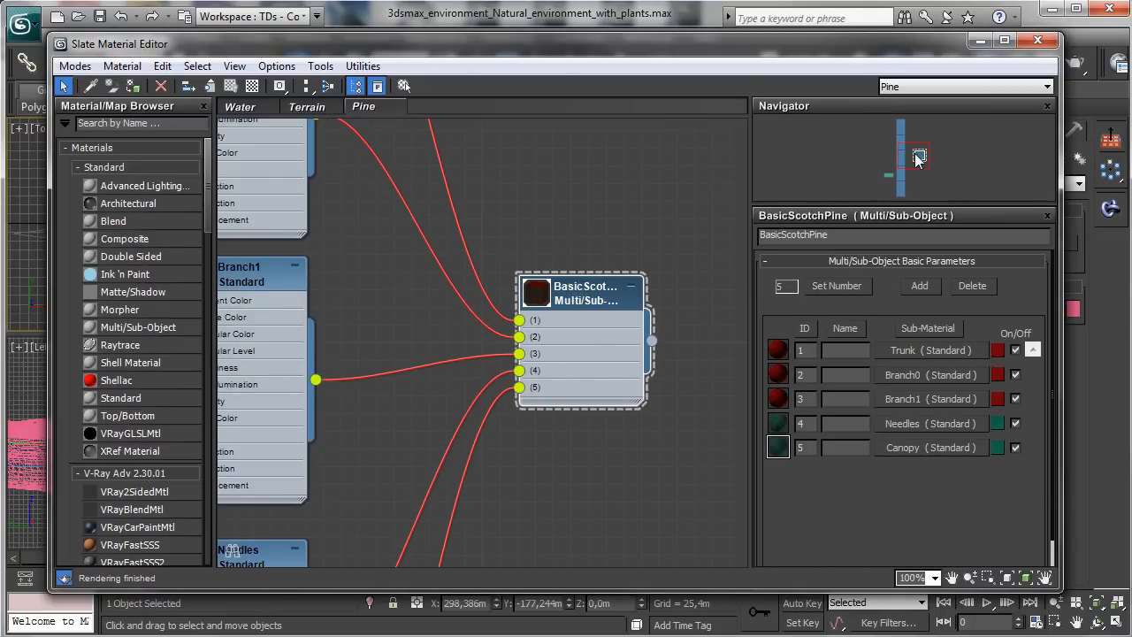
pyautogui.moveTo(918, 158); pyautogui.dragTo(912, 184)
pyautogui.moveTo(913, 184); pyautogui.dragTo(916, 134)
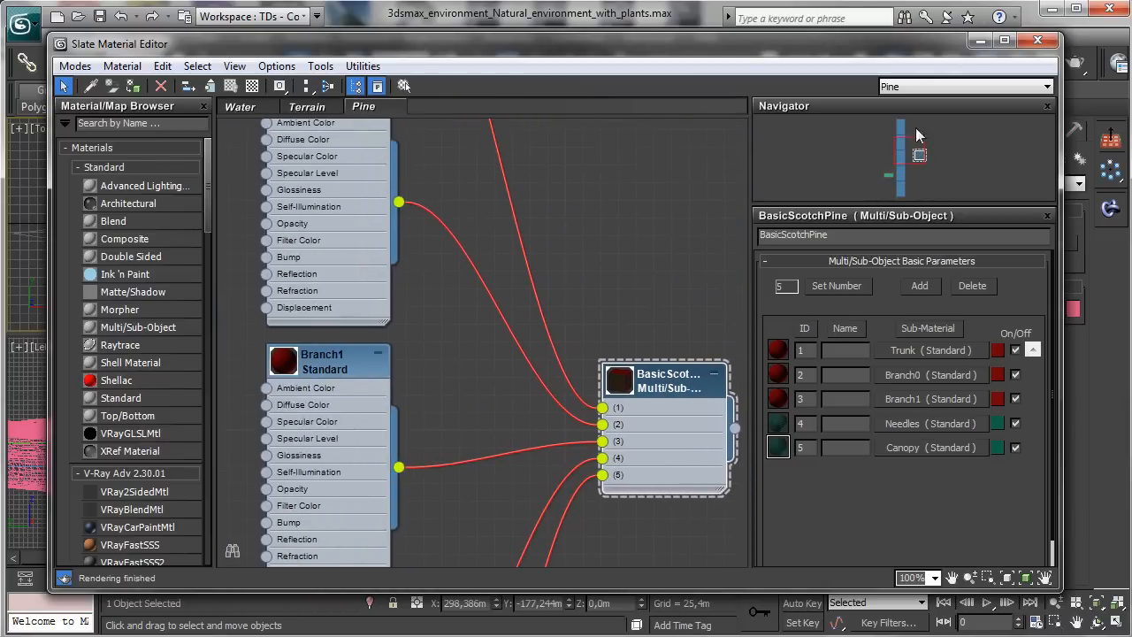
pyautogui.click(1038, 40)
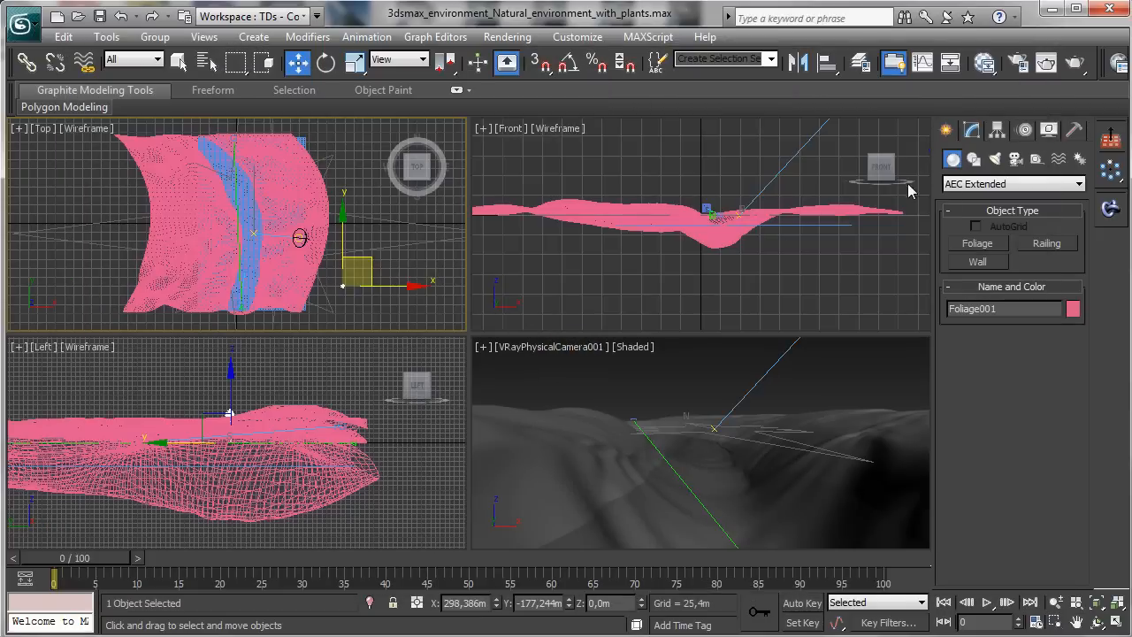
# - Create a MultiScatter object in the Top view at the terrain's lower-left corner
pyautogui.click(695, 366)
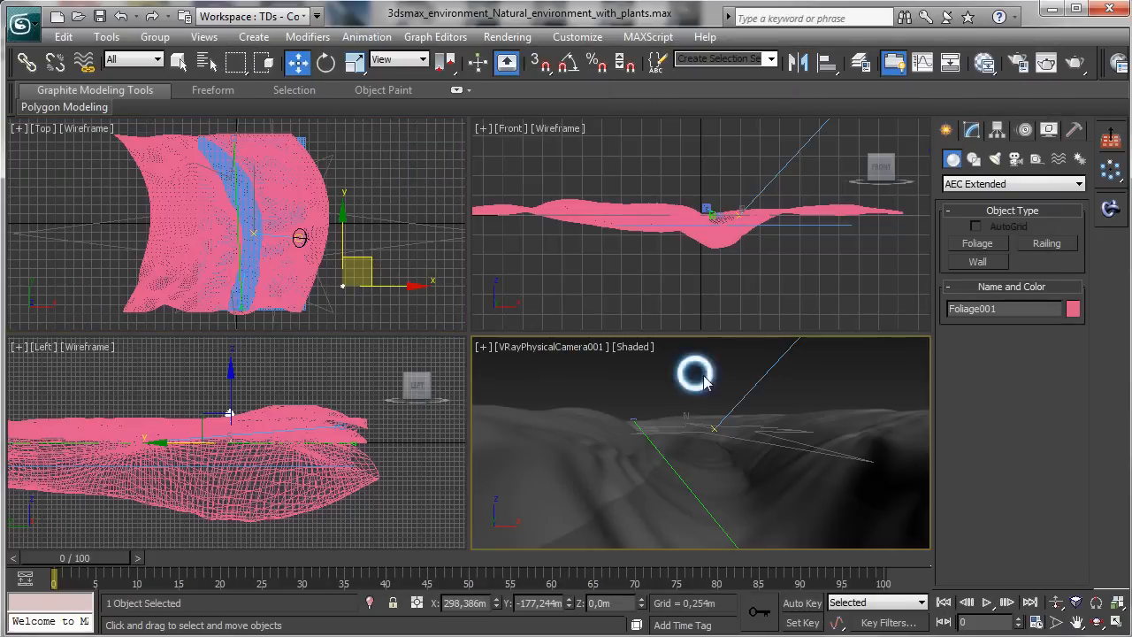
pyautogui.click(969, 183)
pyautogui.click(971, 195)
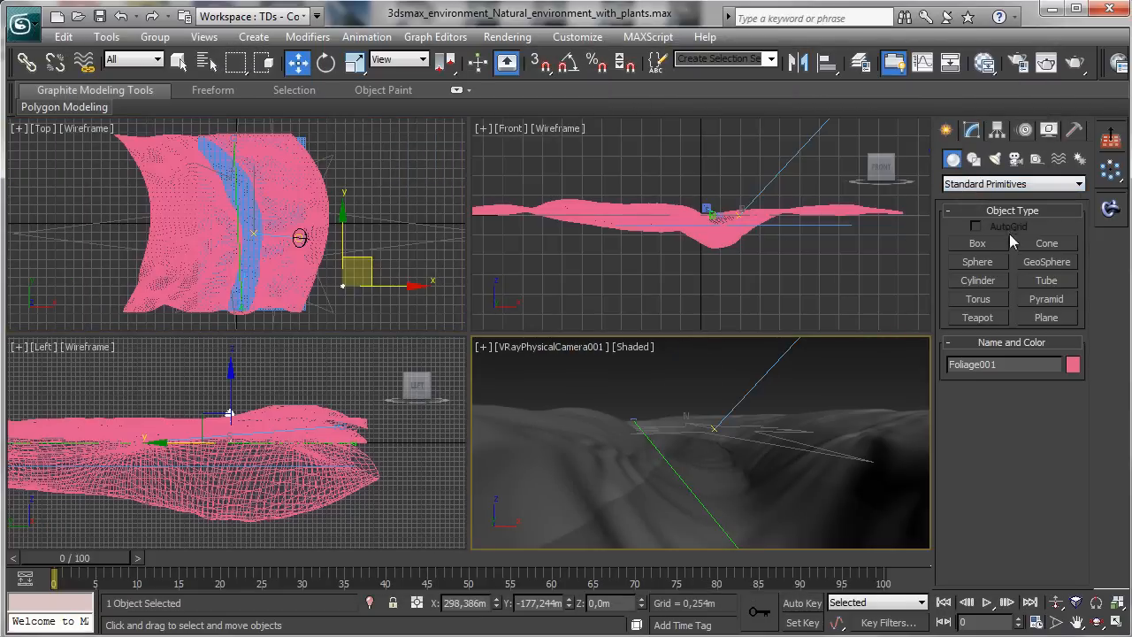
pyautogui.click(994, 185)
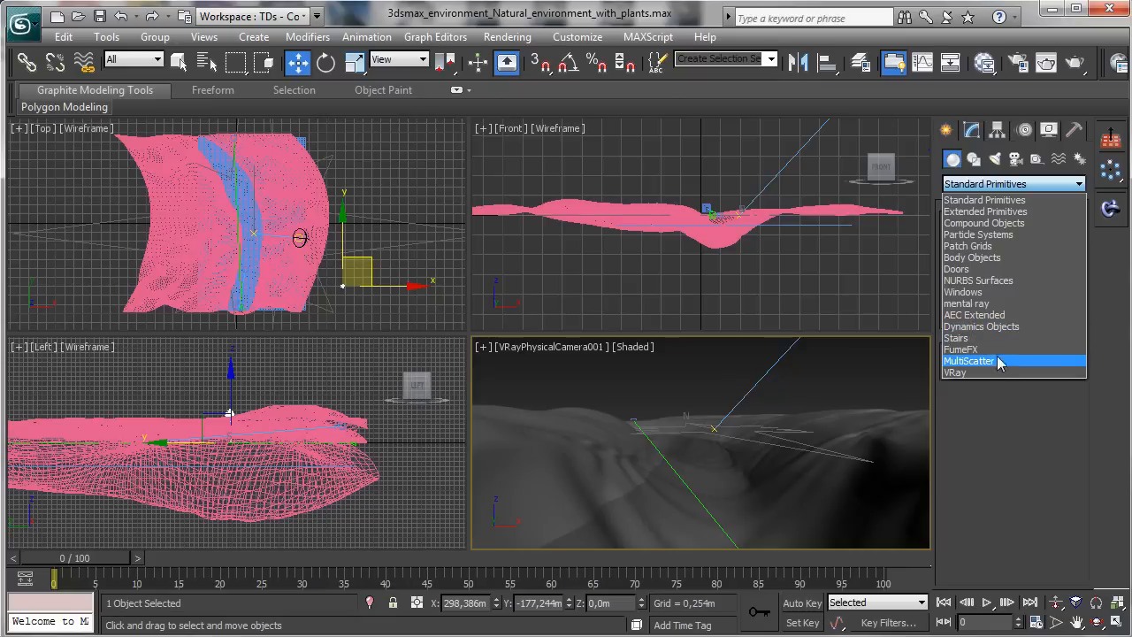
pyautogui.click(999, 361)
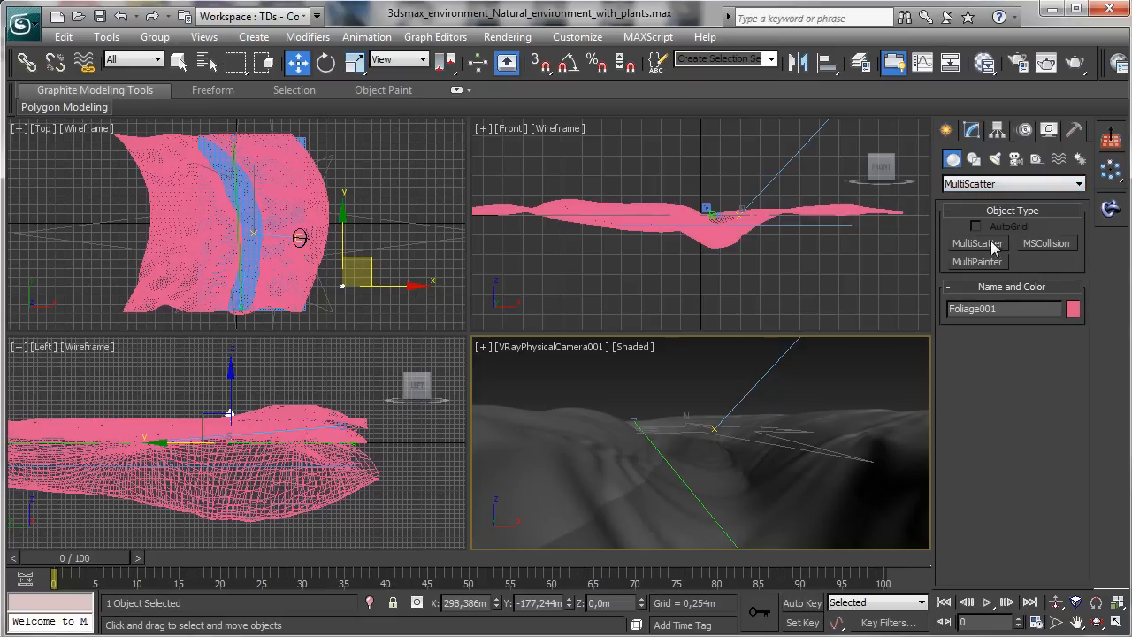
pyautogui.click(976, 244)
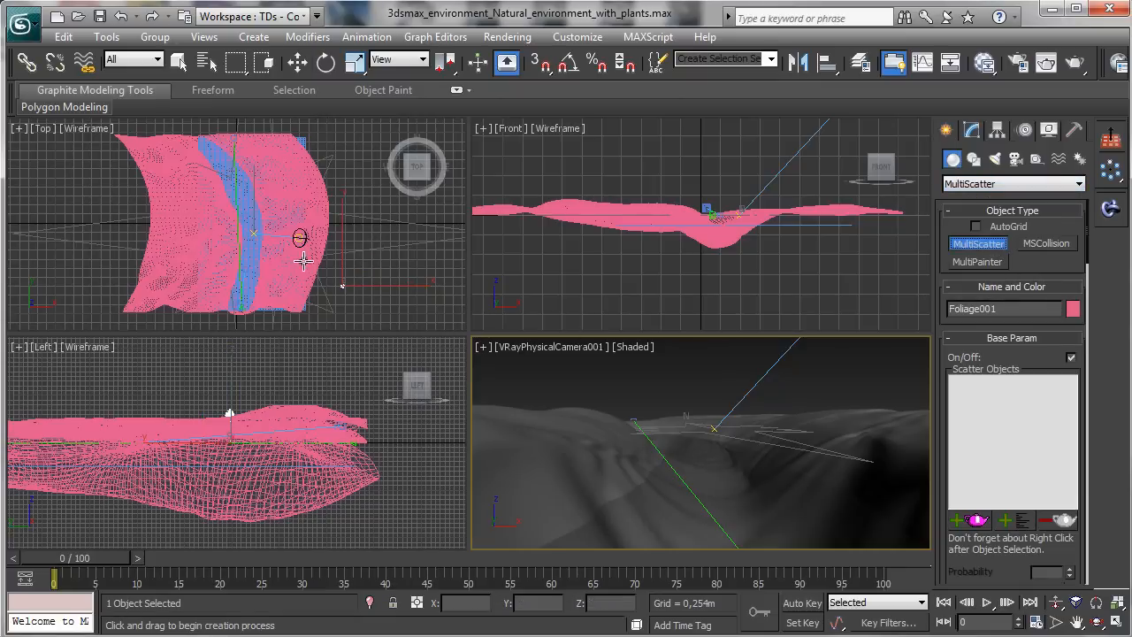
pyautogui.click(180, 63)
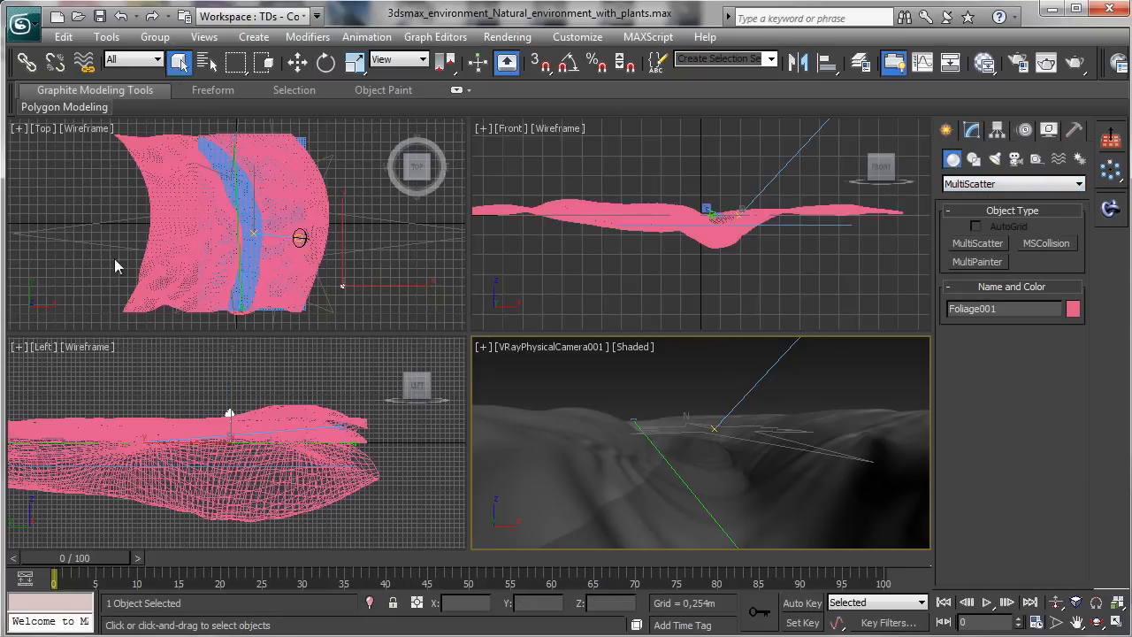
pyautogui.click(150, 297)
pyautogui.click(977, 243)
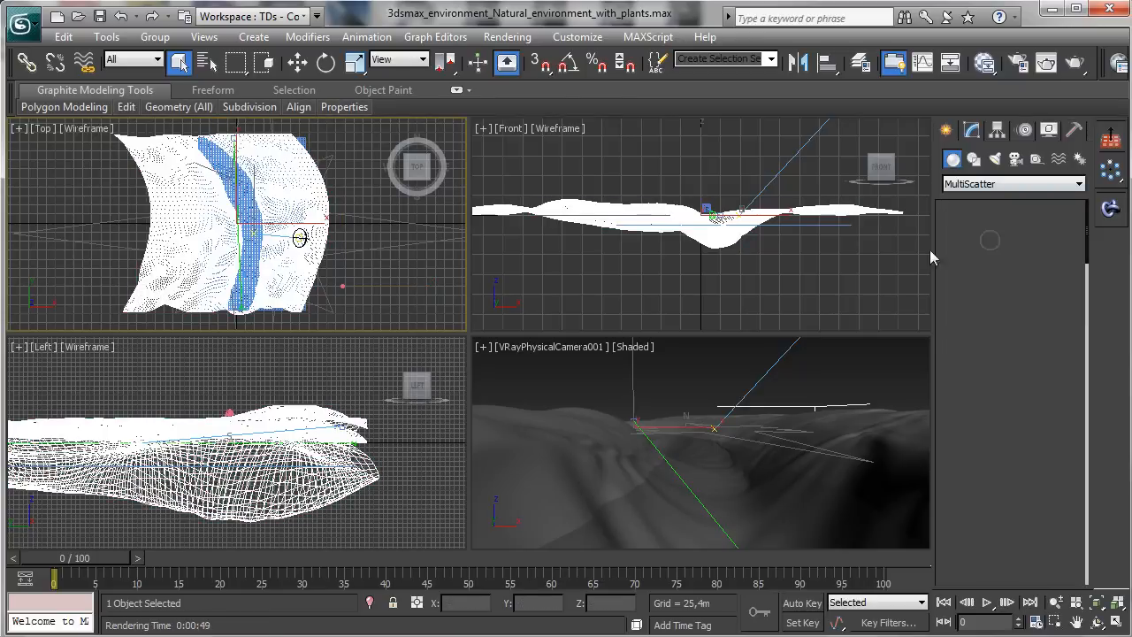
pyautogui.click(132, 306)
pyautogui.moveTo(165, 325)
pyautogui.mouseDown()
pyautogui.moveTo(157, 316)
pyautogui.moveTo(167, 318)
pyautogui.mouseUp()
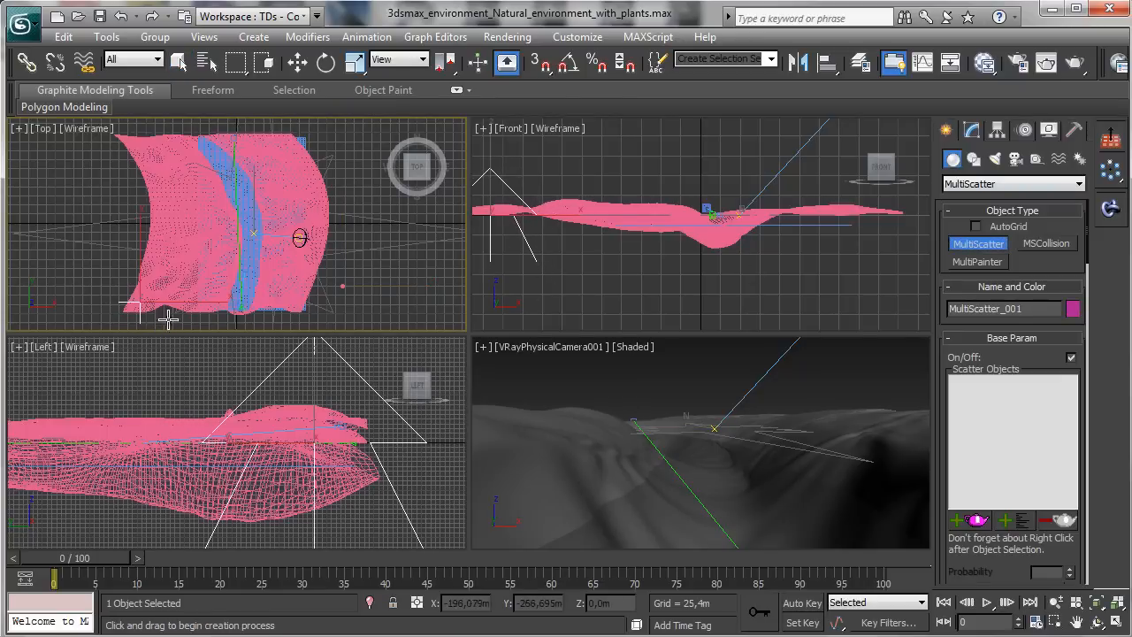
# - Show the MultiScatter object's parameters in a widened two-column layout and assign Terrain as its distribution surface
pyautogui.click(973, 131)
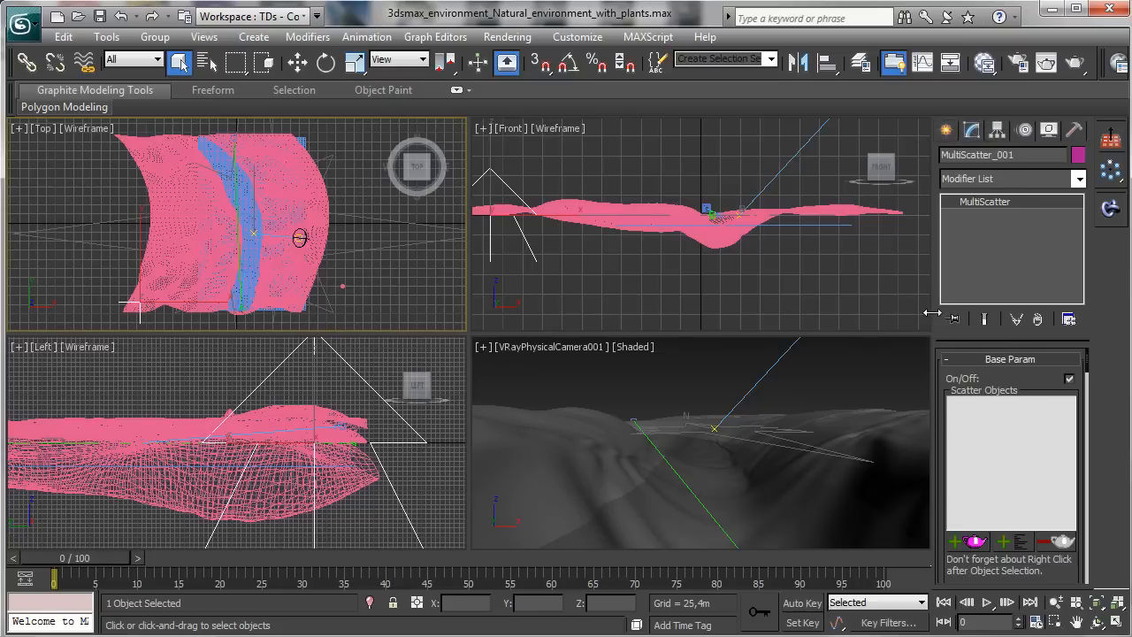
pyautogui.moveTo(931, 313); pyautogui.dragTo(726, 324)
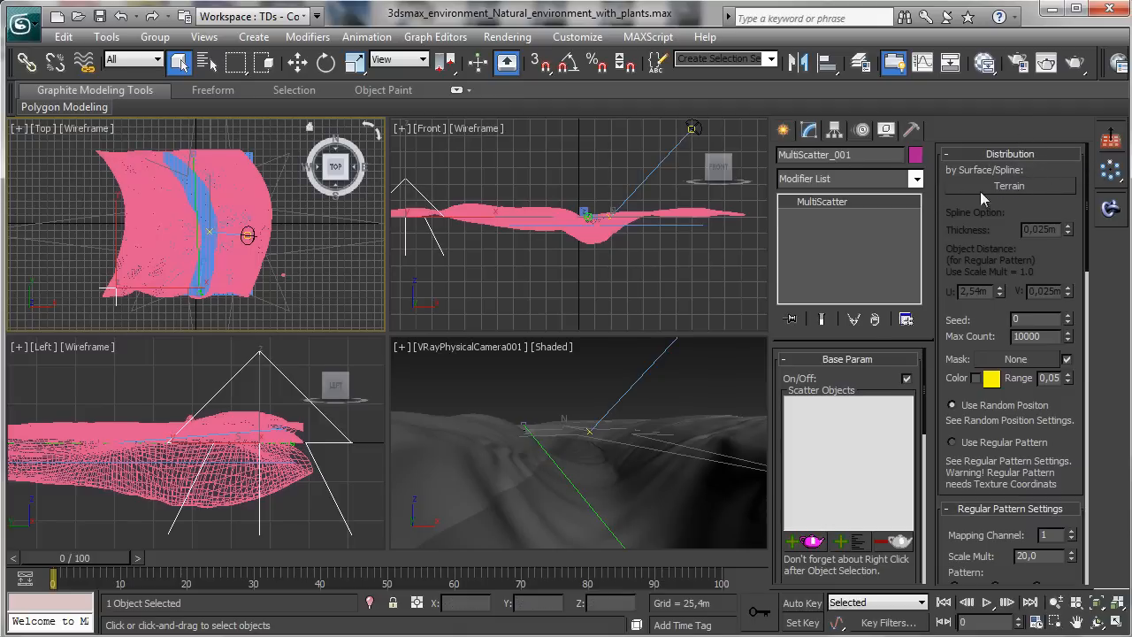
# - Add the Scotch Pine tree beside the terrain to the MultiScatter scatter objects by picking it in the Top view
pyautogui.rightClick(486, 436)
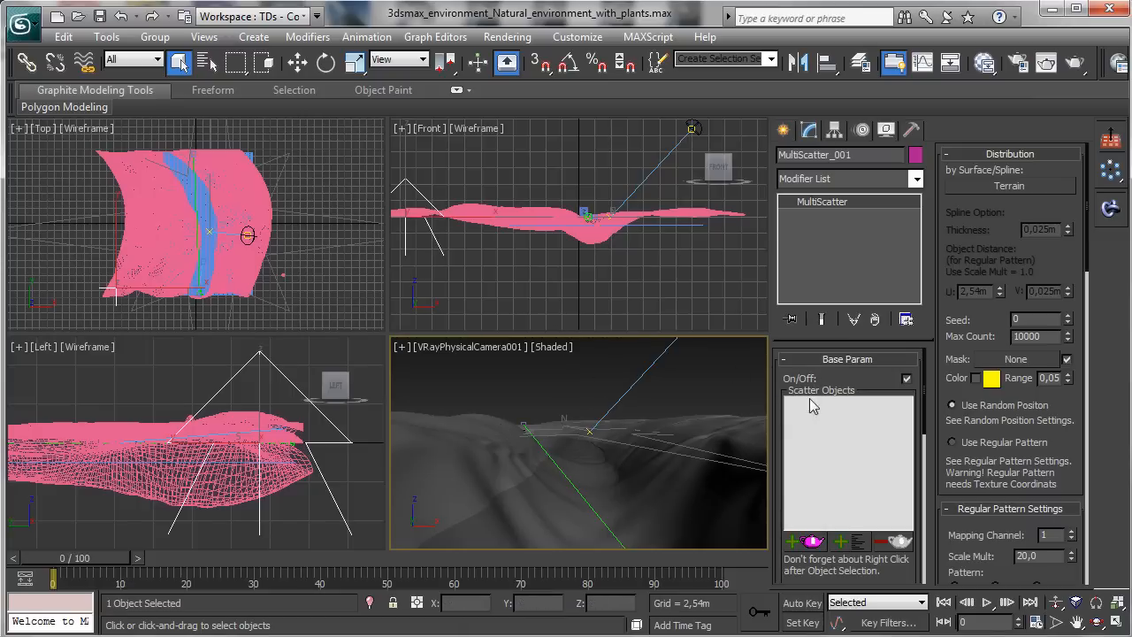
pyautogui.click(810, 543)
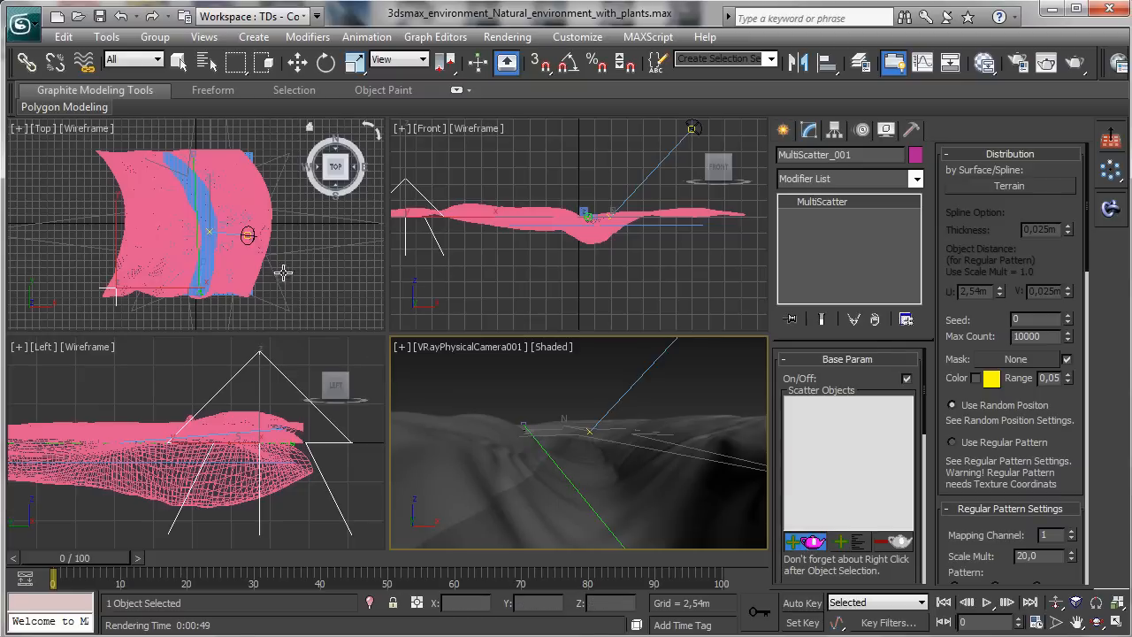
pyautogui.click(858, 542)
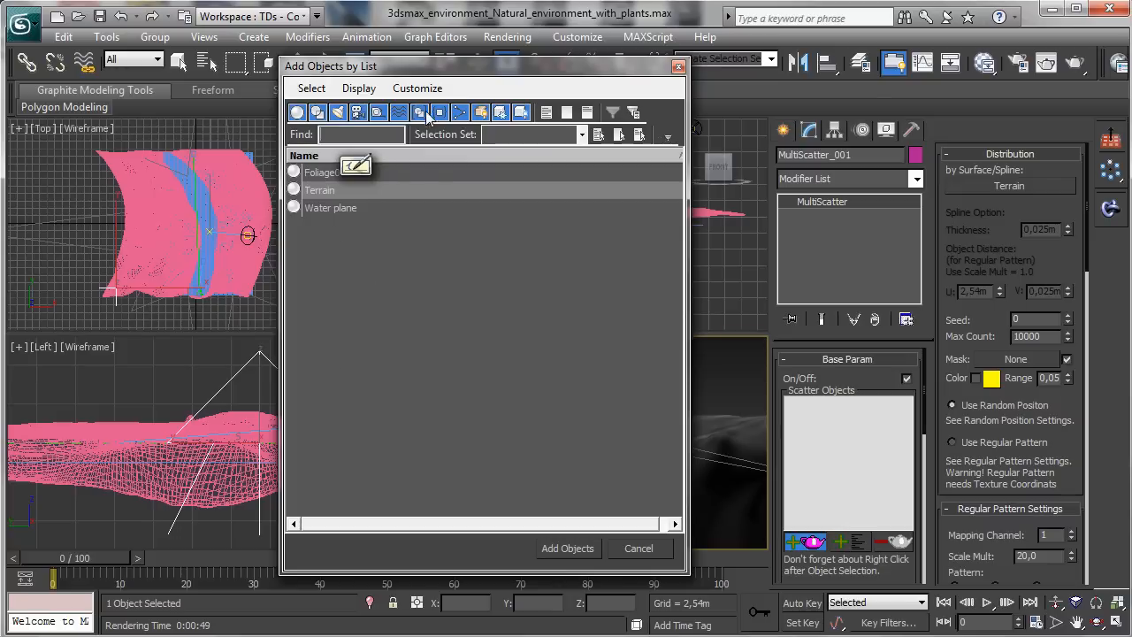
pyautogui.click(678, 66)
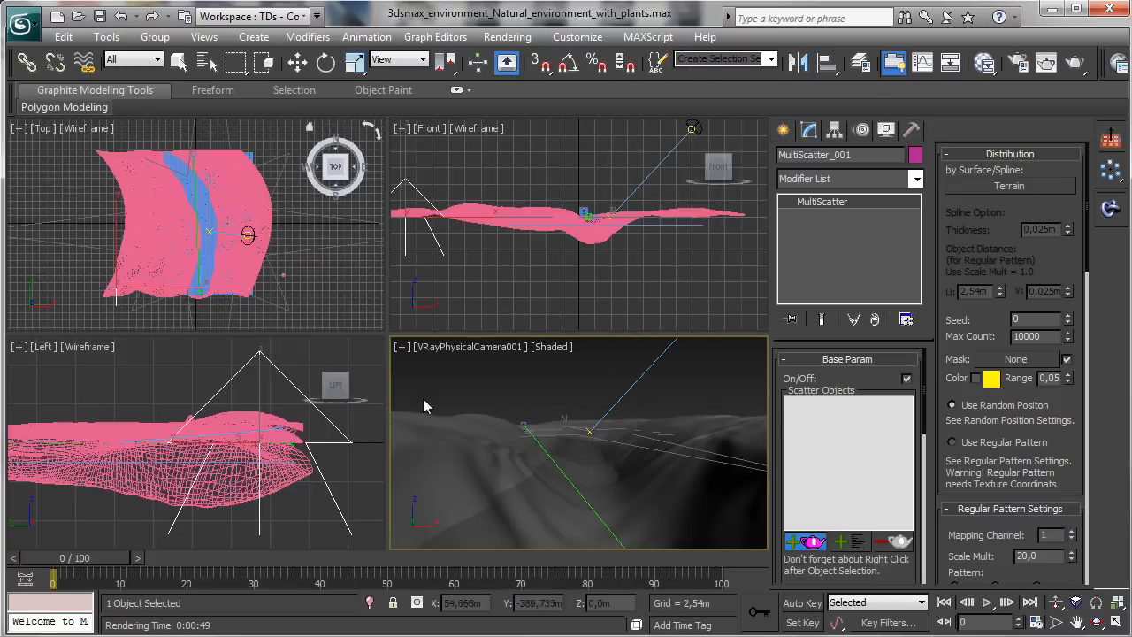
pyautogui.rightClick(285, 276)
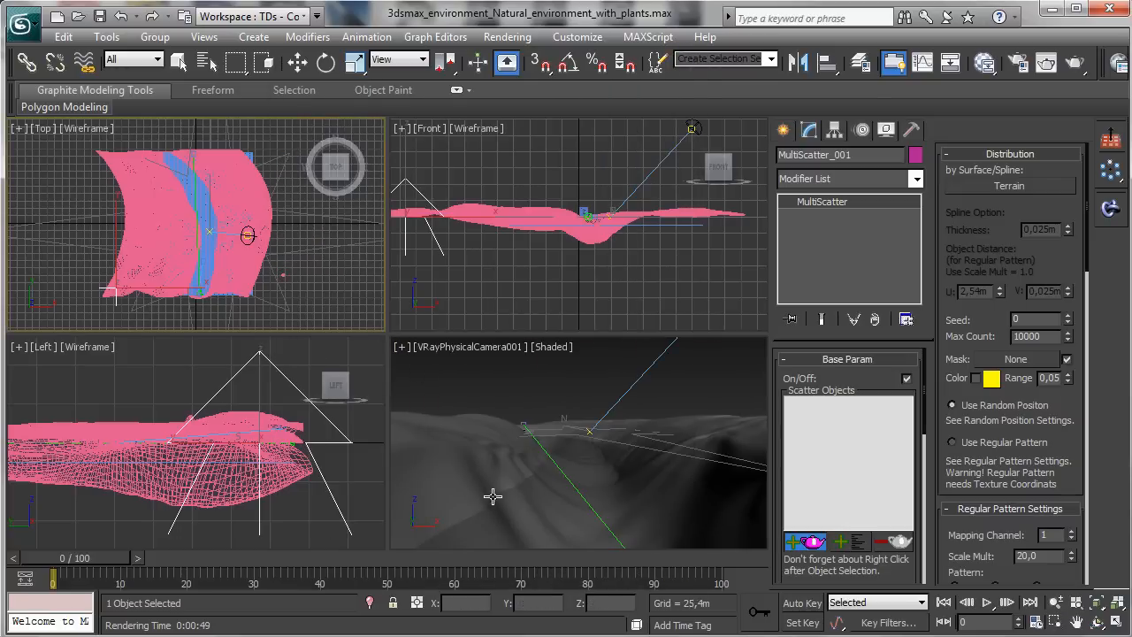
pyautogui.click(284, 274)
pyautogui.rightClick(527, 385)
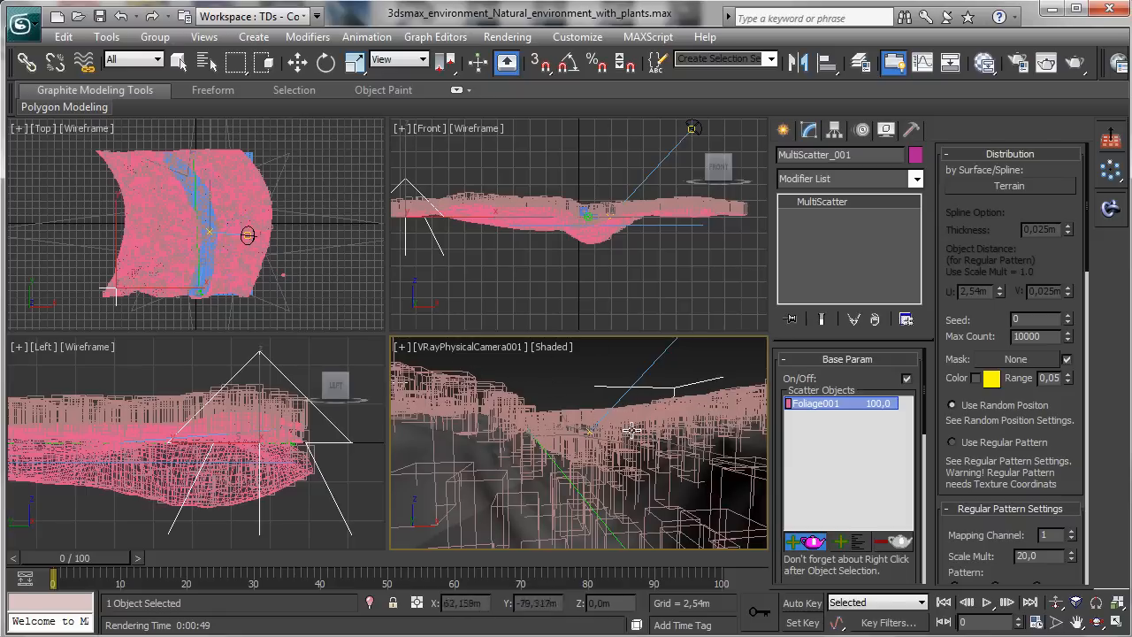
pyautogui.press('w')
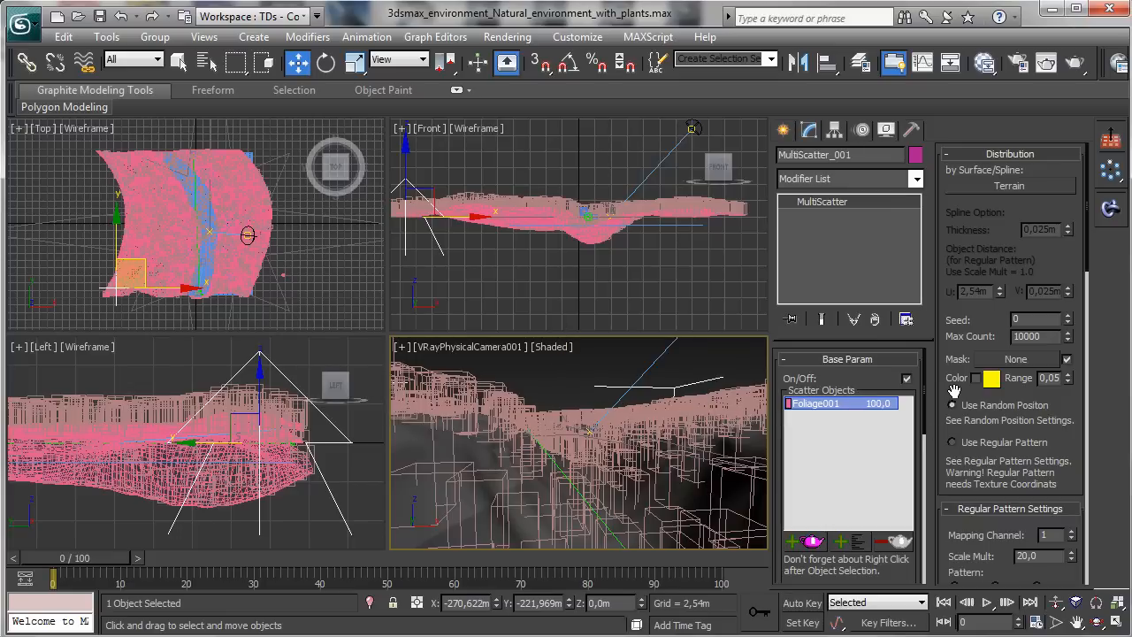
# - Try the None, Box, Pyramid and Cross preview modes for the scattered trees and set the preview to Points
pyautogui.scroll(-5, 954, 390)
pyautogui.scroll(-8, 960, 370)
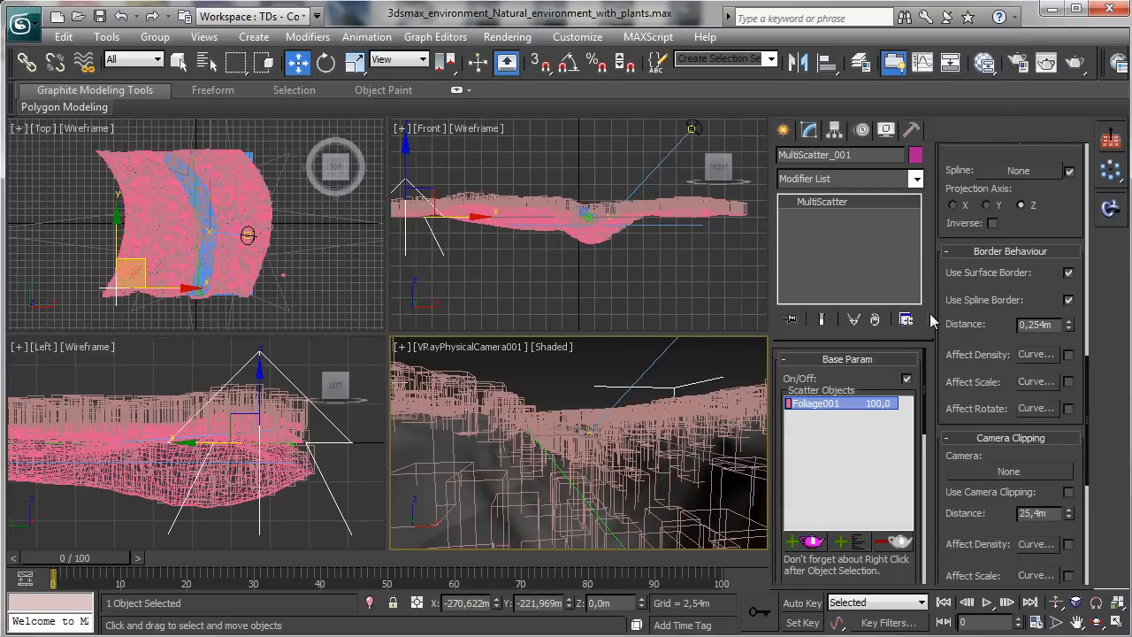
pyautogui.moveTo(945, 414); pyautogui.dragTo(957, 280)
pyautogui.scroll(-5, 933, 388)
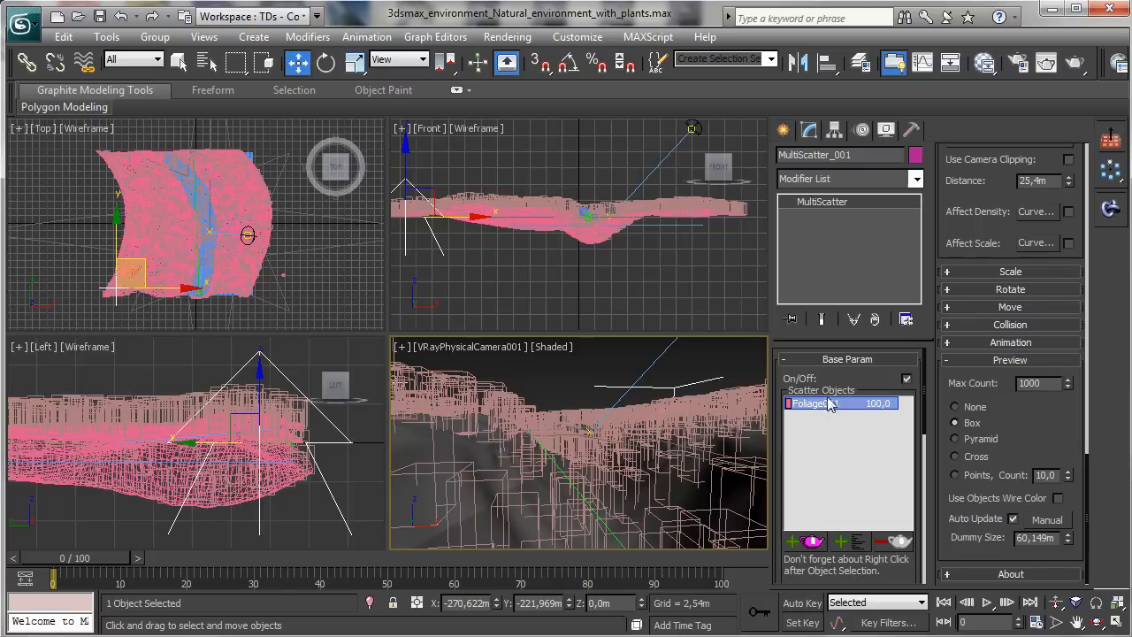
pyautogui.click(972, 408)
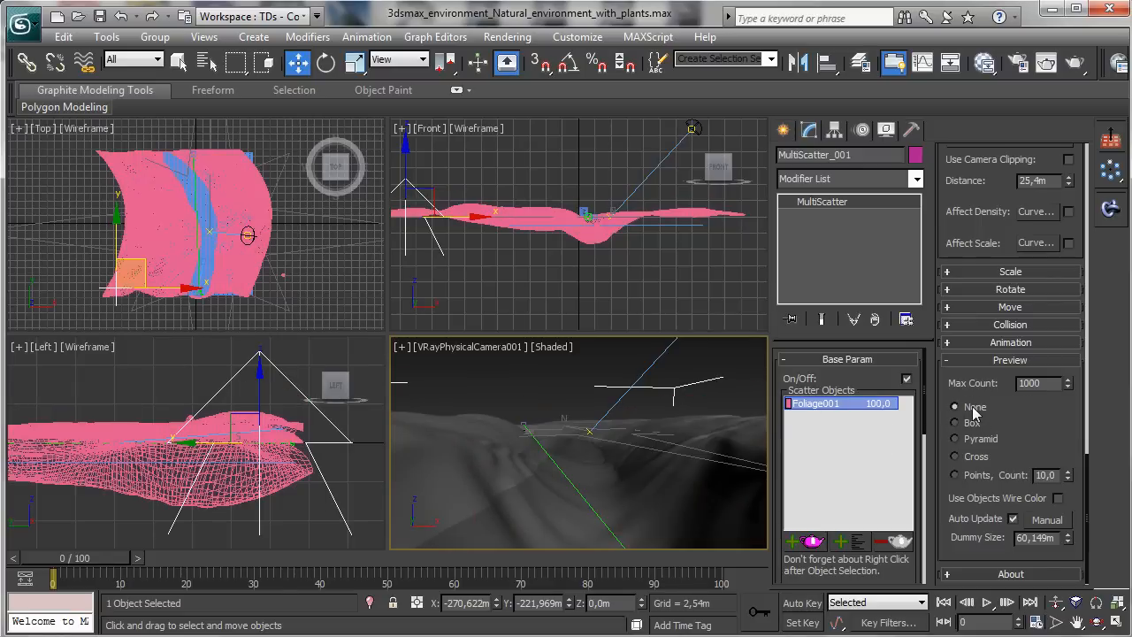
pyautogui.click(975, 423)
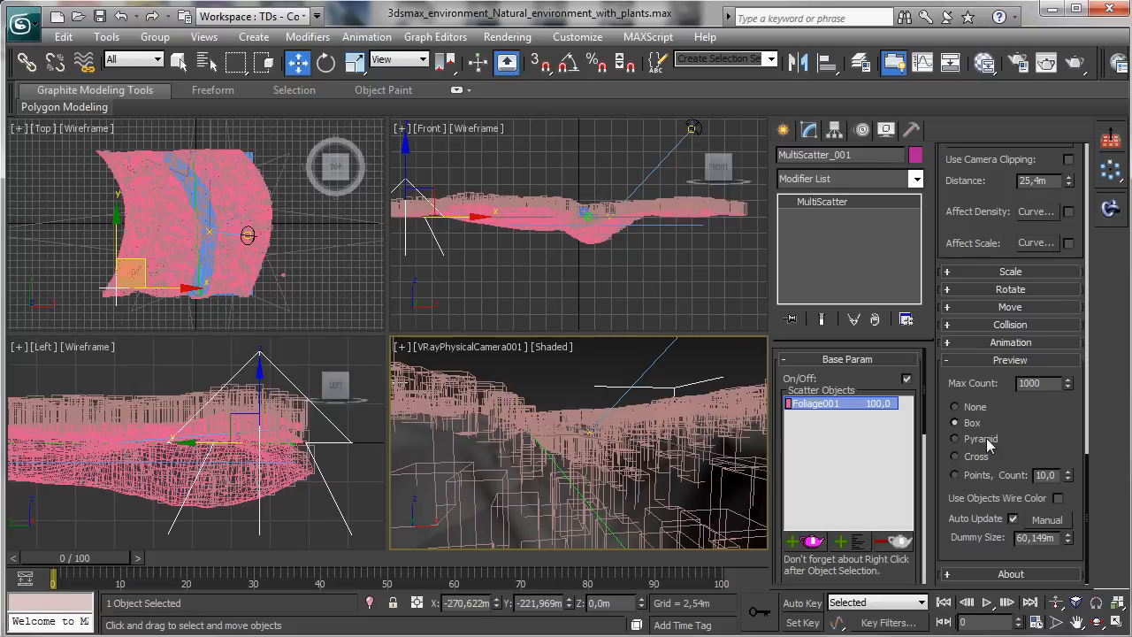
pyautogui.click(987, 441)
pyautogui.click(992, 460)
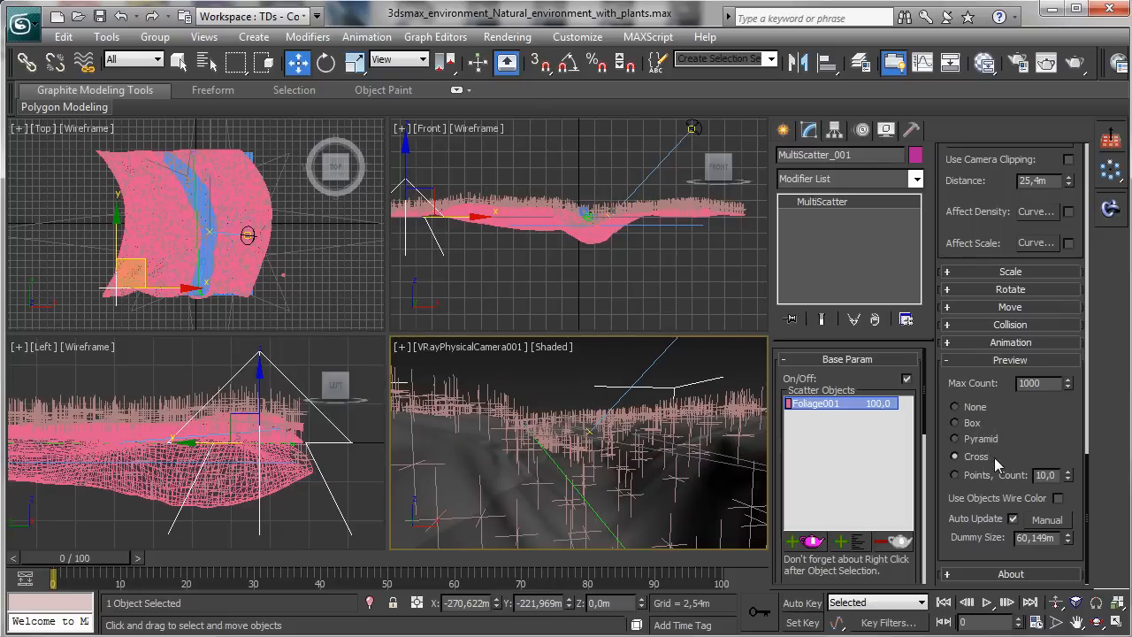
pyautogui.click(980, 479)
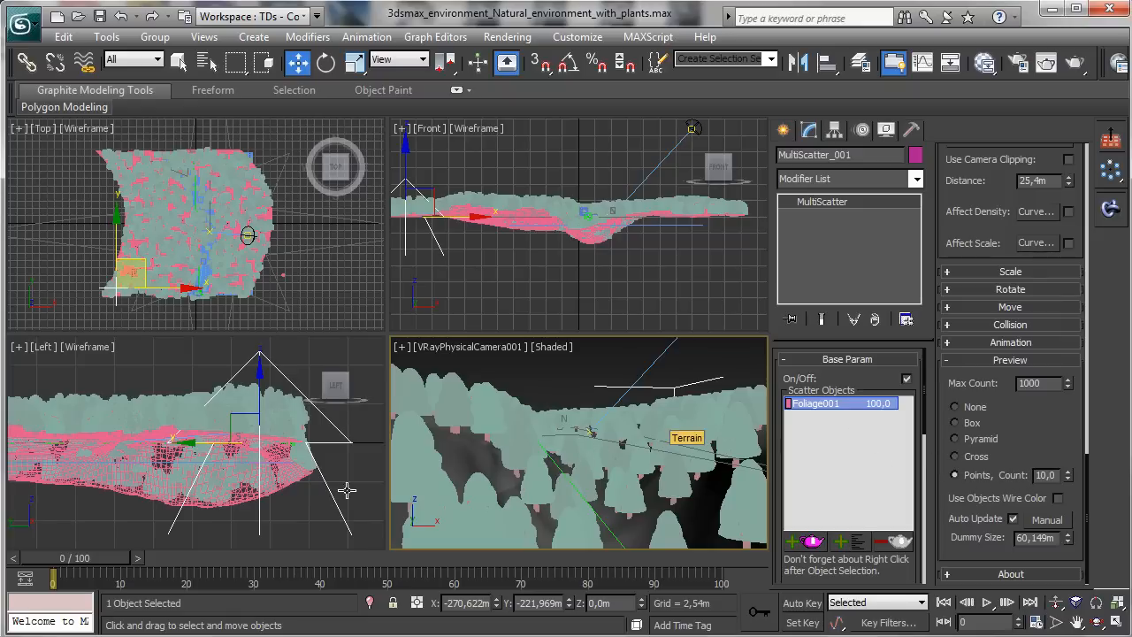
# - Set the preview's point count to 1,0 and maximize the VRayPhysicalCamera001 view
pyautogui.doubleClick(1052, 478)
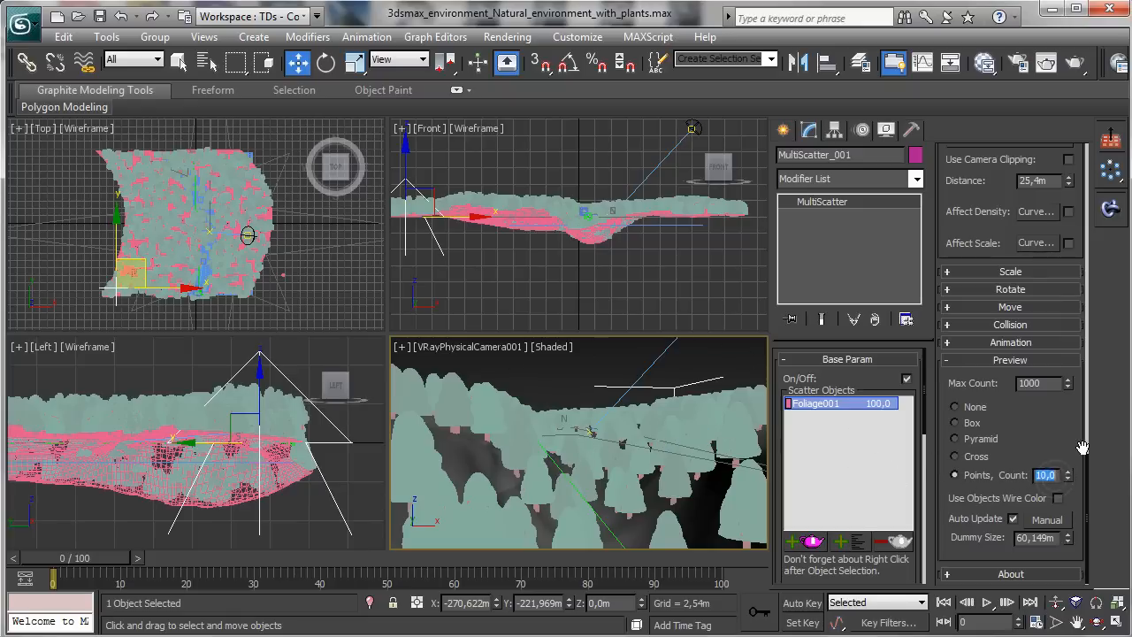
pyautogui.write('5')
pyautogui.press('Return')
pyautogui.write('.')
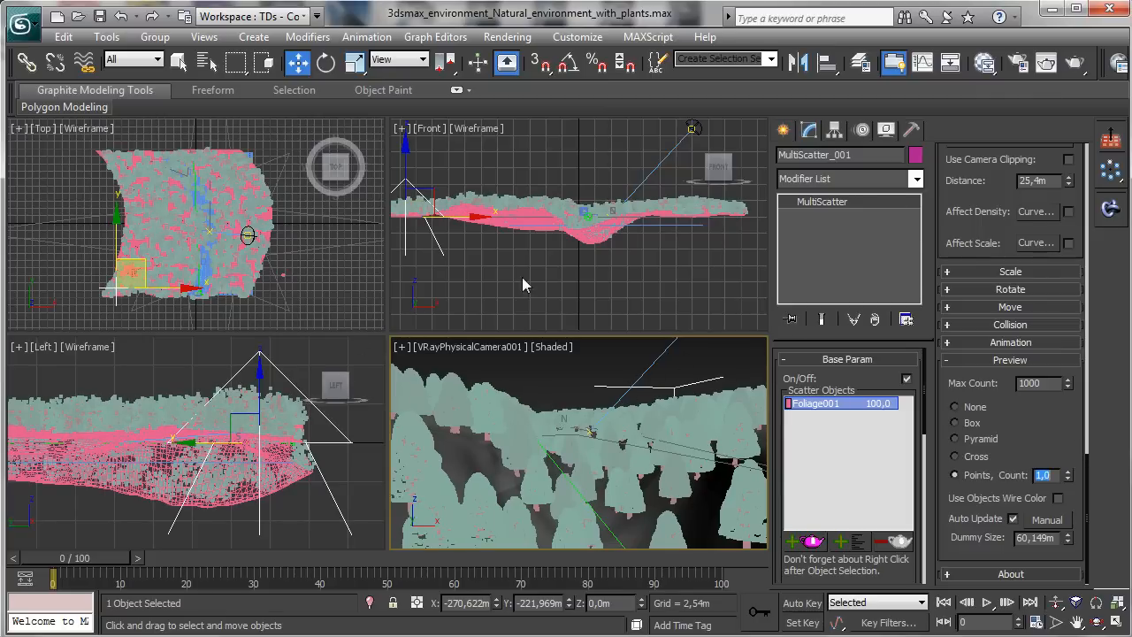
pyautogui.click(1107, 619)
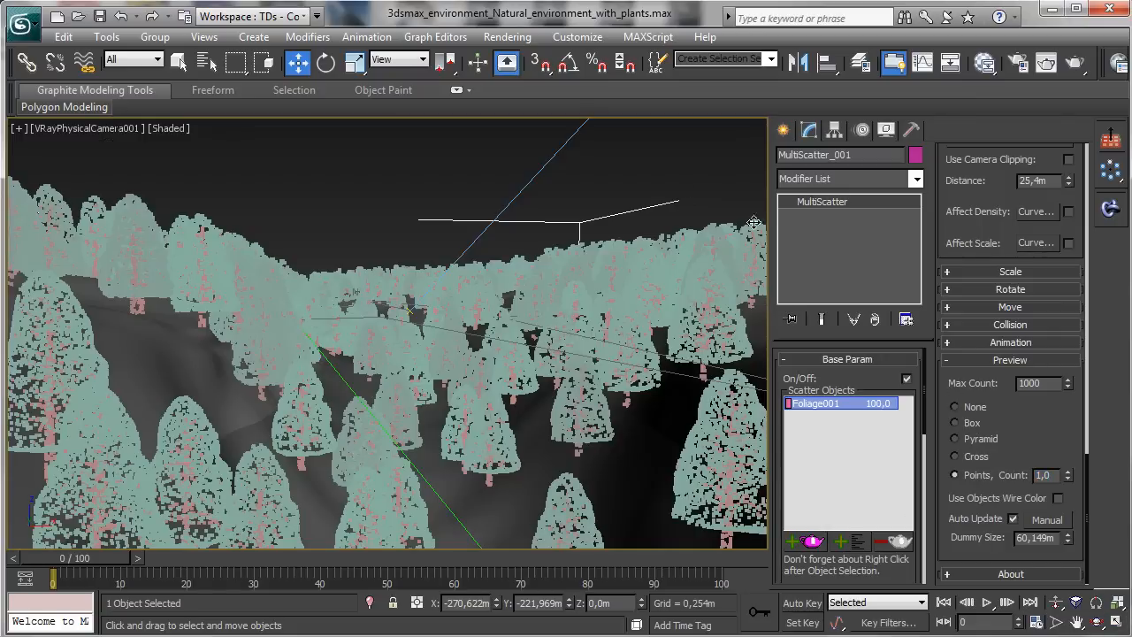
# - Look over the MultiScatter base parameters, including probability, mask, mask contrast, object color and the help pictures
pyautogui.click(870, 361)
pyautogui.click(870, 365)
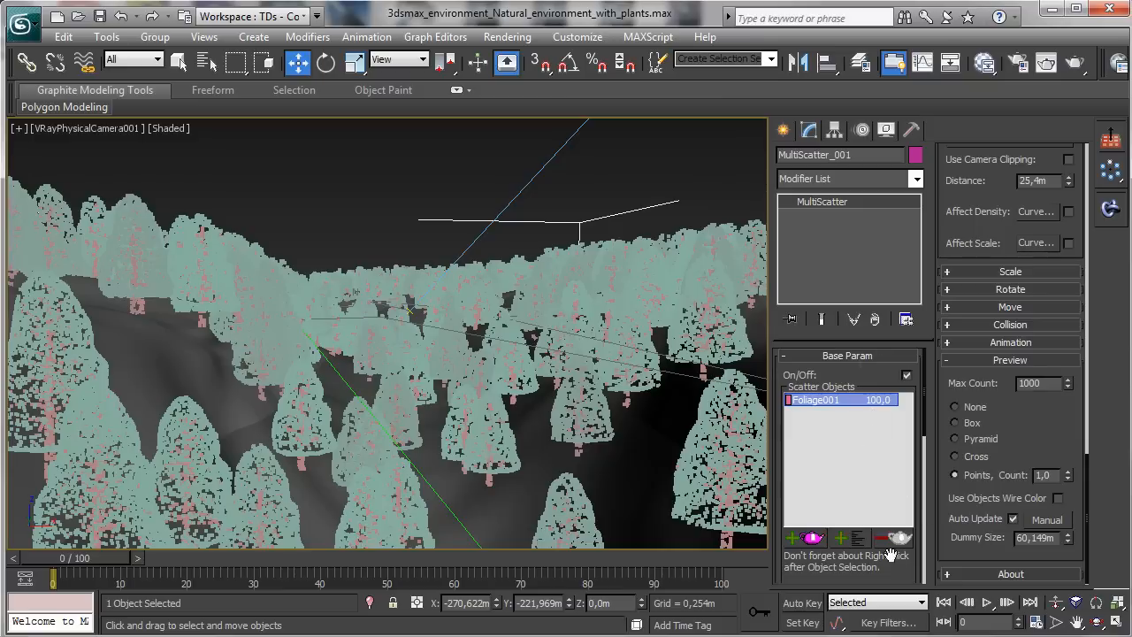
pyautogui.scroll(-3, 893, 557)
pyautogui.moveTo(951, 377); pyautogui.dragTo(903, 577)
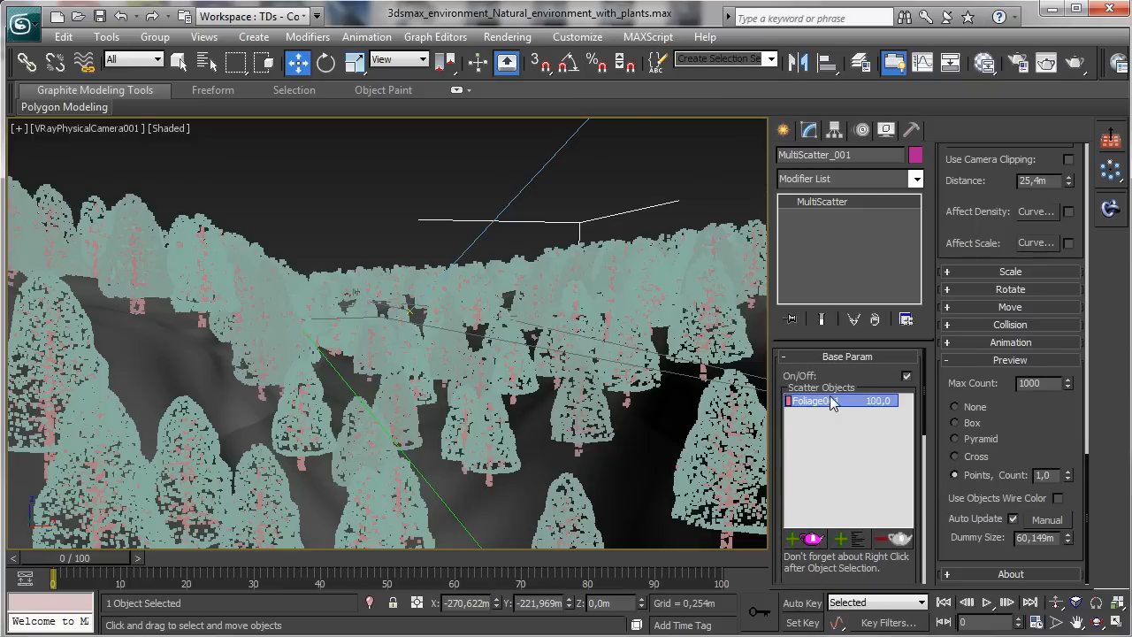
pyautogui.moveTo(839, 377); pyautogui.dragTo(887, 225)
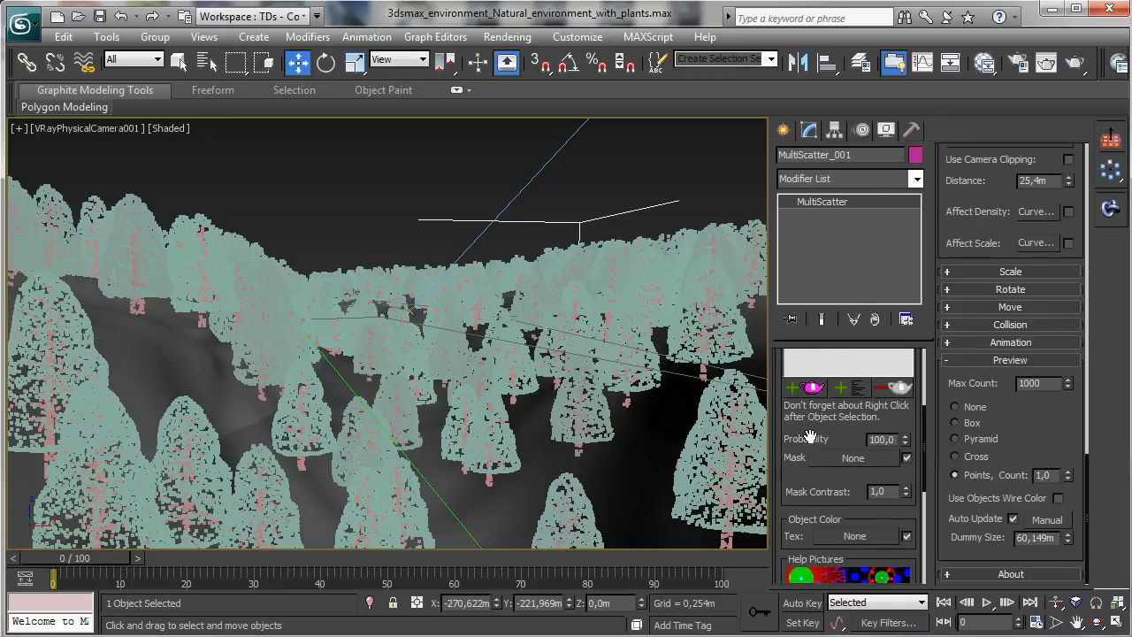
pyautogui.moveTo(811, 435); pyautogui.dragTo(838, 258)
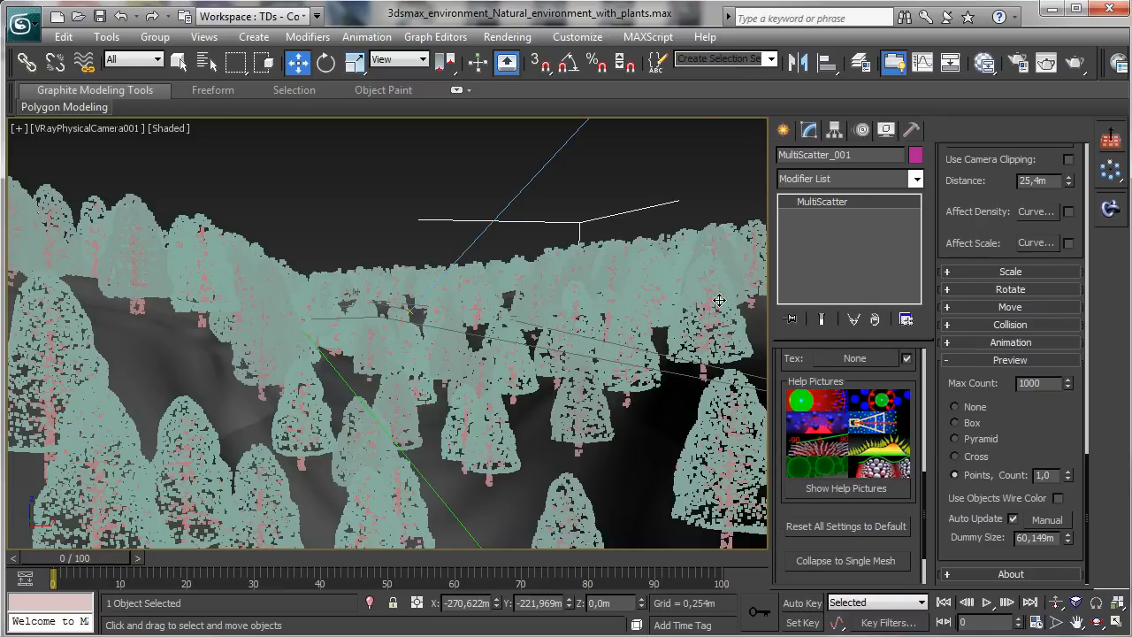
pyautogui.moveTo(792, 372); pyautogui.dragTo(769, 586)
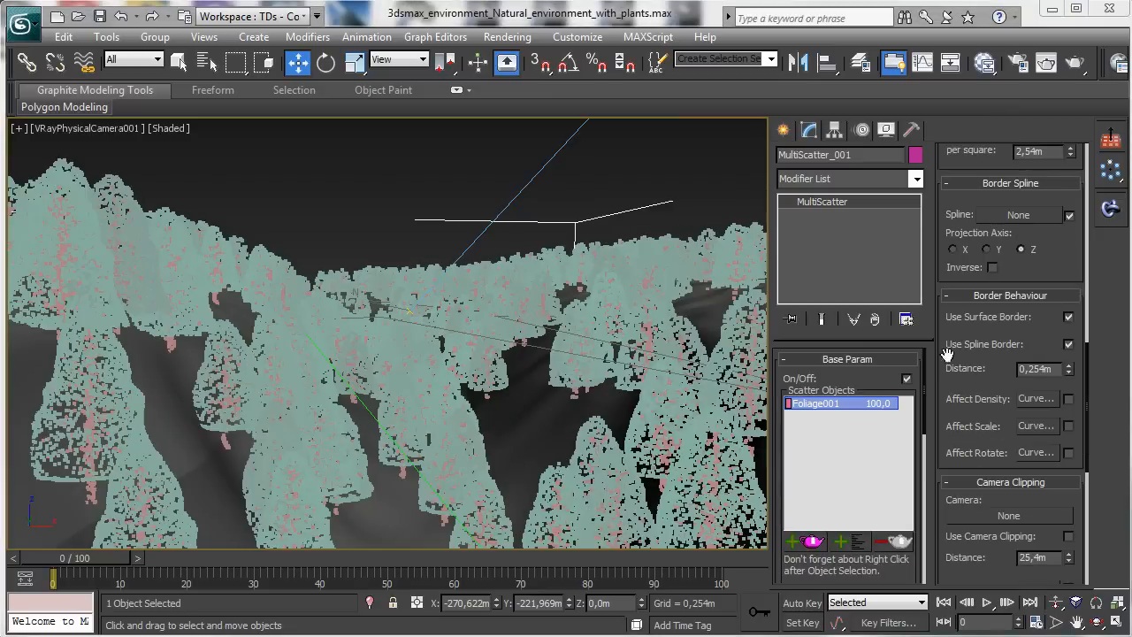
# - Set the scattered trees' global scale range from 75 to 150
pyautogui.moveTo(980, 410); pyautogui.dragTo(1009, 223)
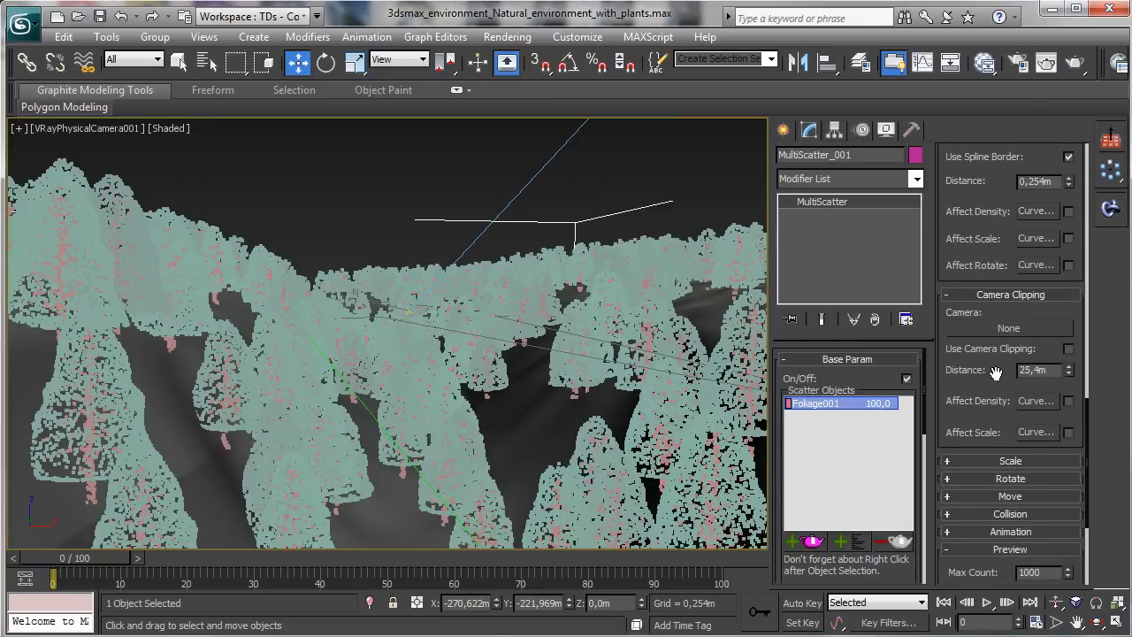
pyautogui.moveTo(995, 374); pyautogui.dragTo(1006, 289)
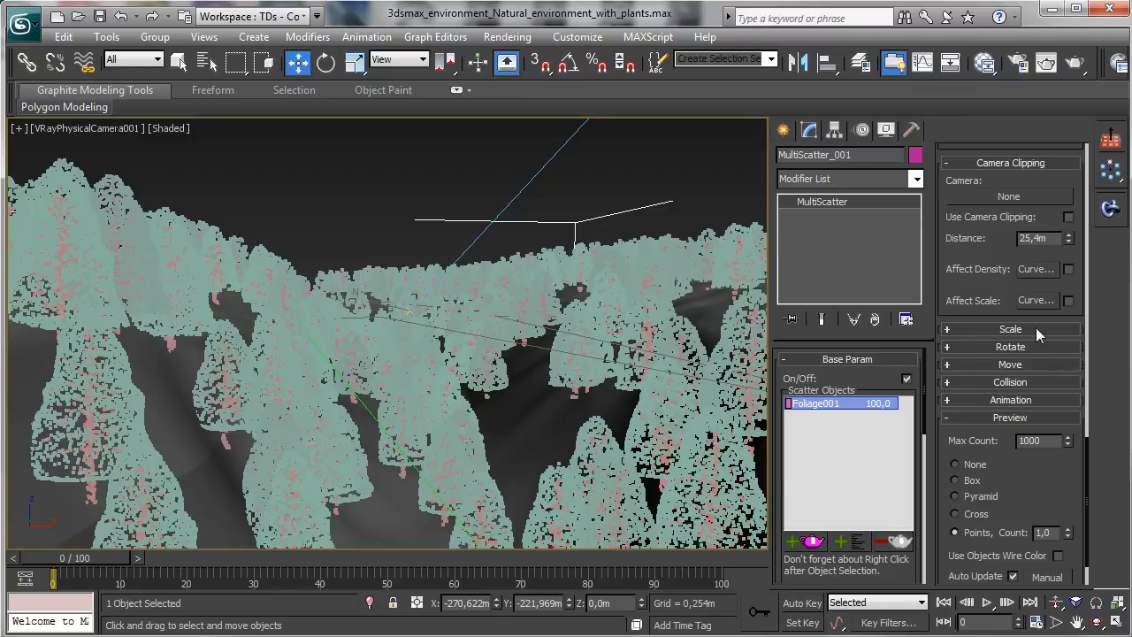
pyautogui.click(1010, 329)
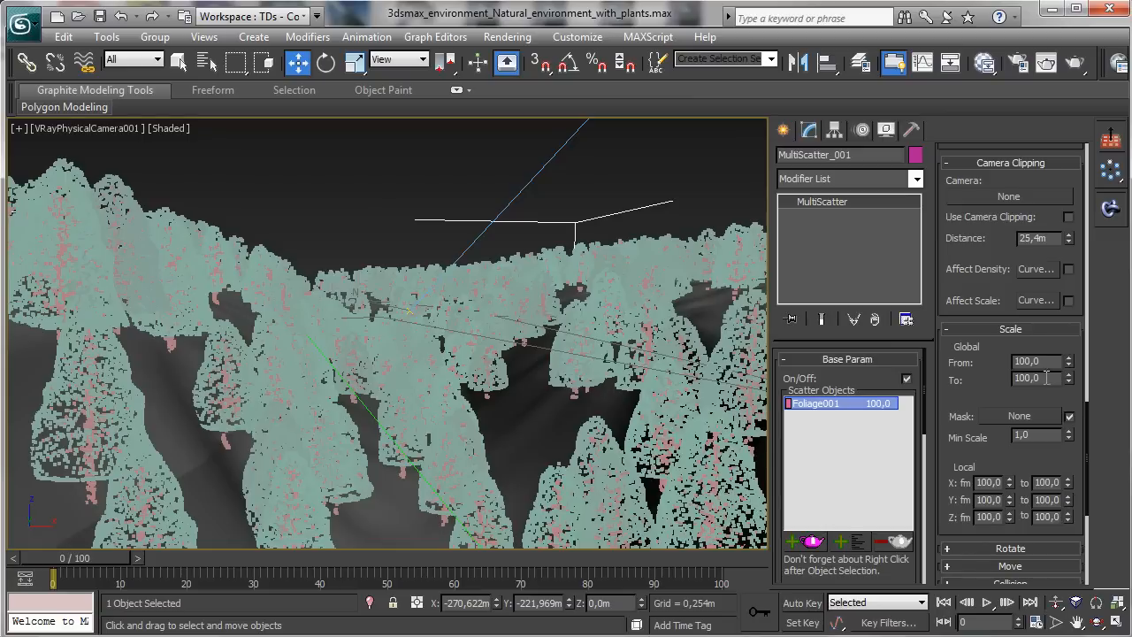
pyautogui.doubleClick(1043, 361)
pyautogui.write('75')
pyautogui.press('Return')
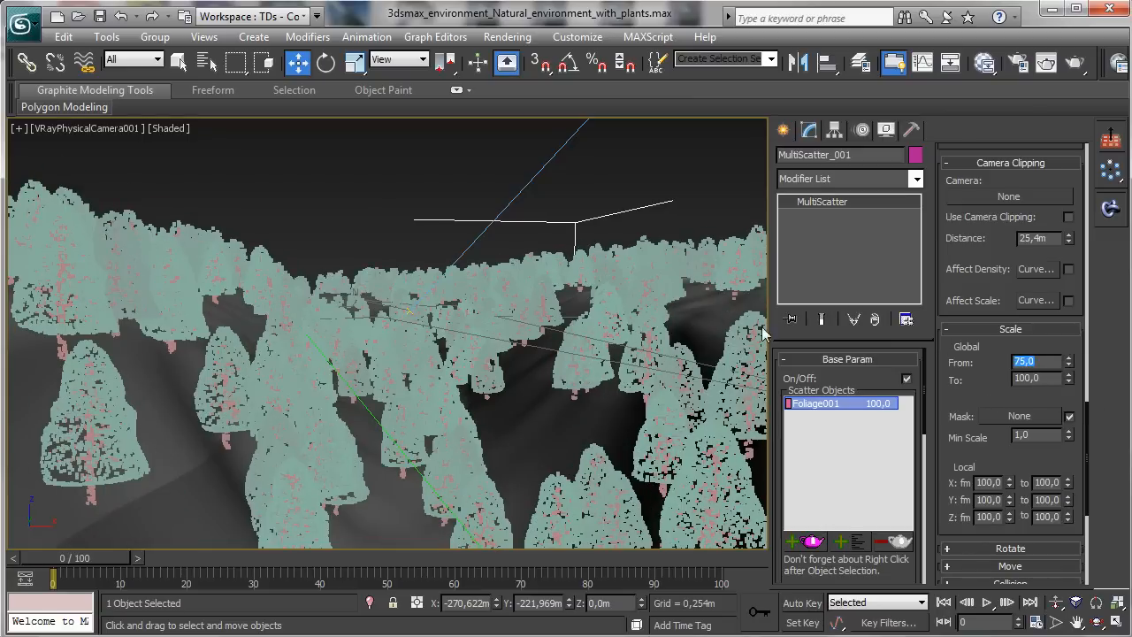
pyautogui.doubleClick(1045, 377)
pyautogui.write('150')
pyautogui.press('Return')
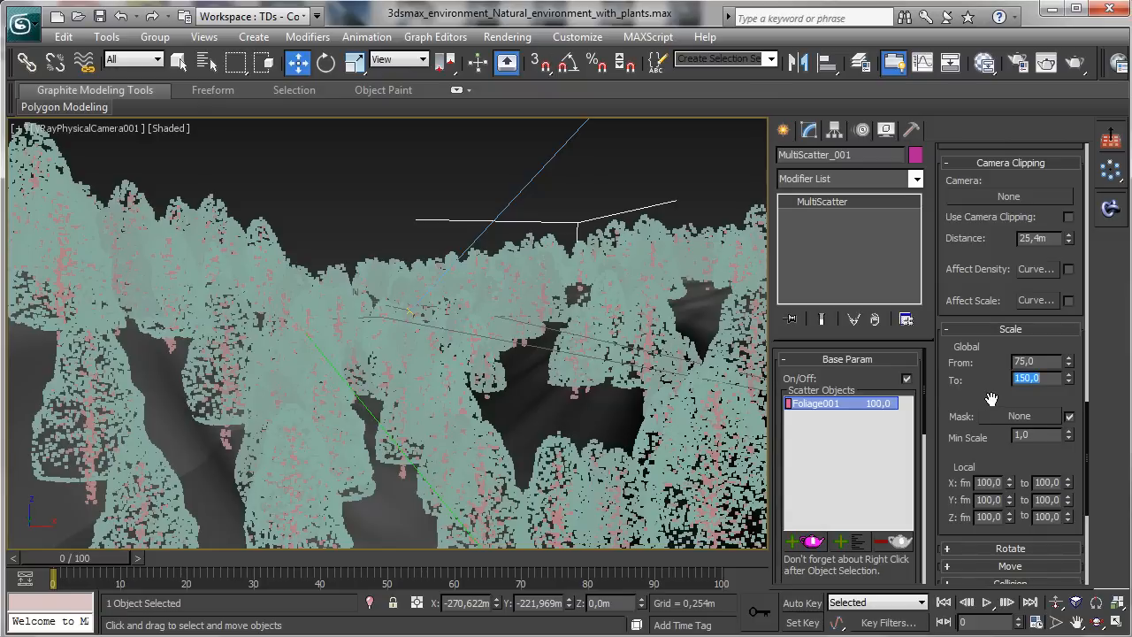
# - Set the scattered trees' random Z rotation to 360
pyautogui.moveTo(983, 397); pyautogui.dragTo(1031, 245)
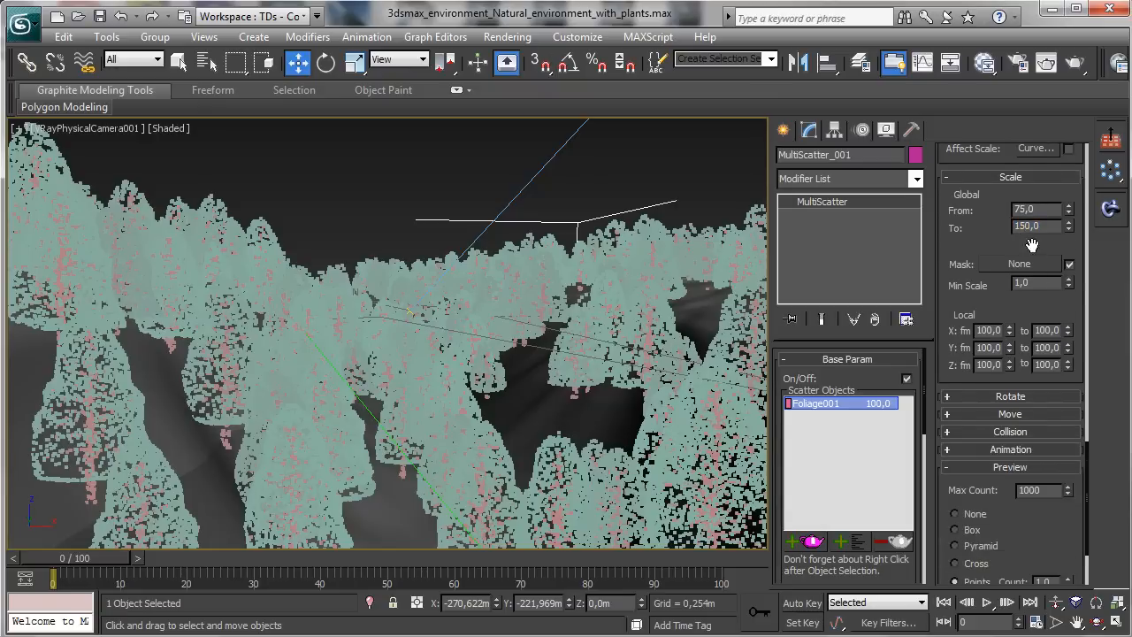
pyautogui.click(1023, 396)
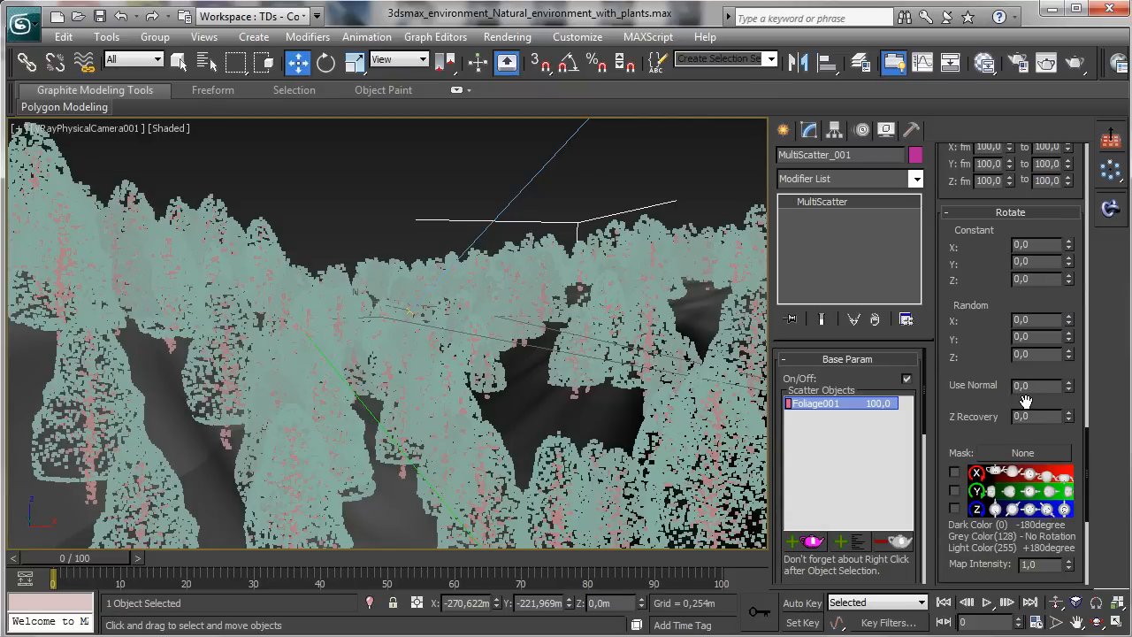
pyautogui.click(1030, 353)
pyautogui.write('360')
pyautogui.press('Return')
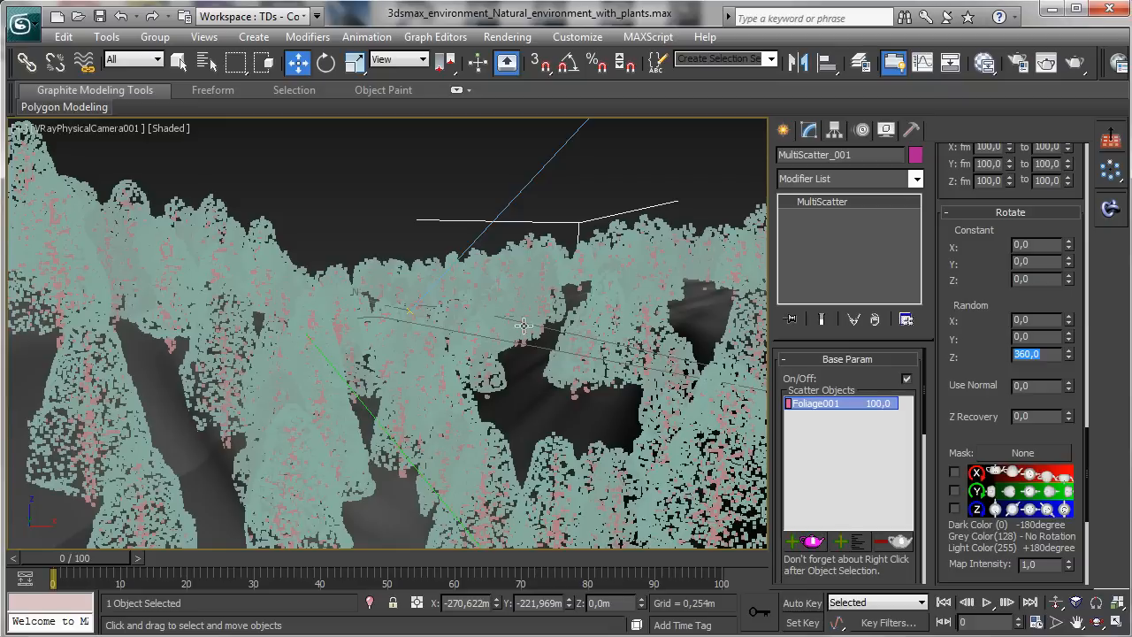
# - Set the scattered trees' random rotation to 3 on both the X and Y axes
pyautogui.click(1042, 318)
pyautogui.write('2')
pyautogui.press('Return')
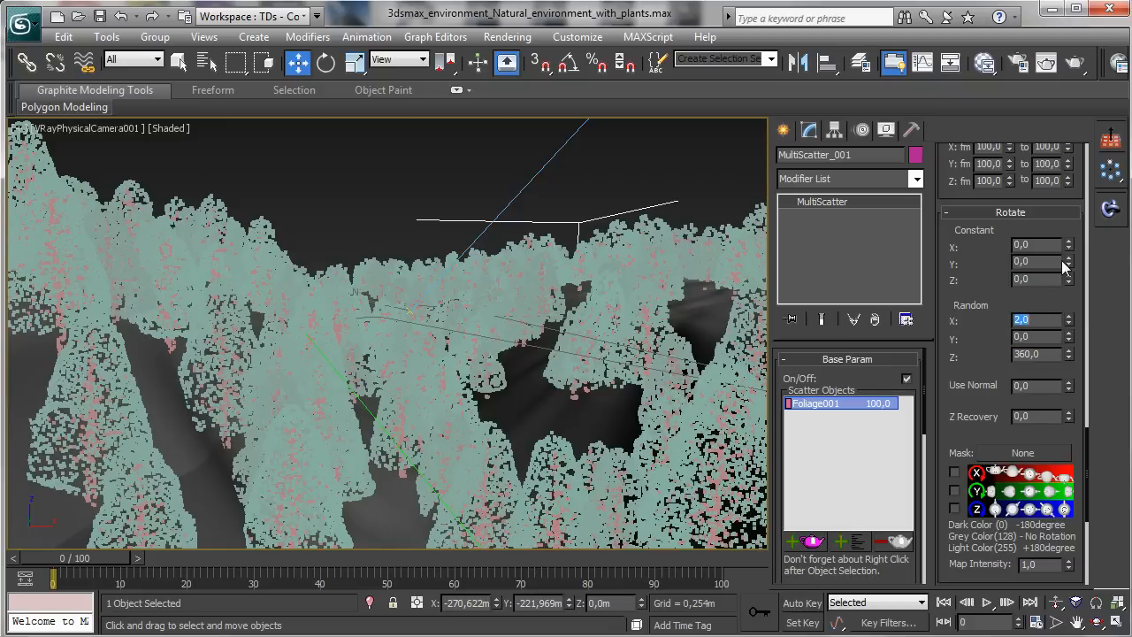
pyautogui.click(1043, 336)
pyautogui.write('3')
pyautogui.press('Return')
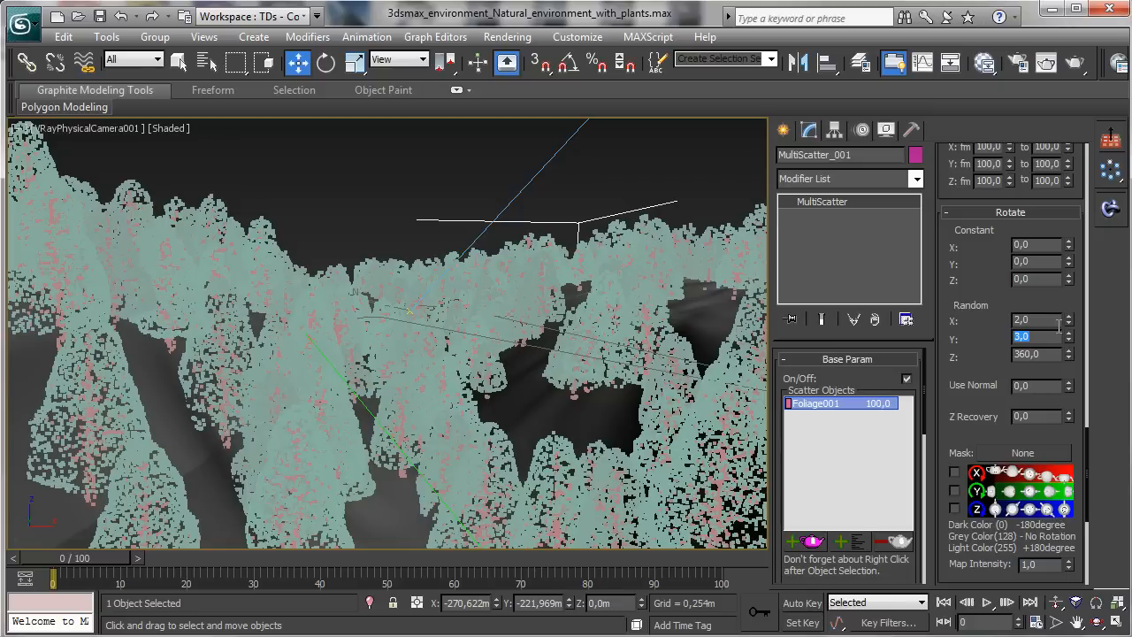
pyautogui.click(1028, 320)
pyautogui.write('3')
pyautogui.press('Return')
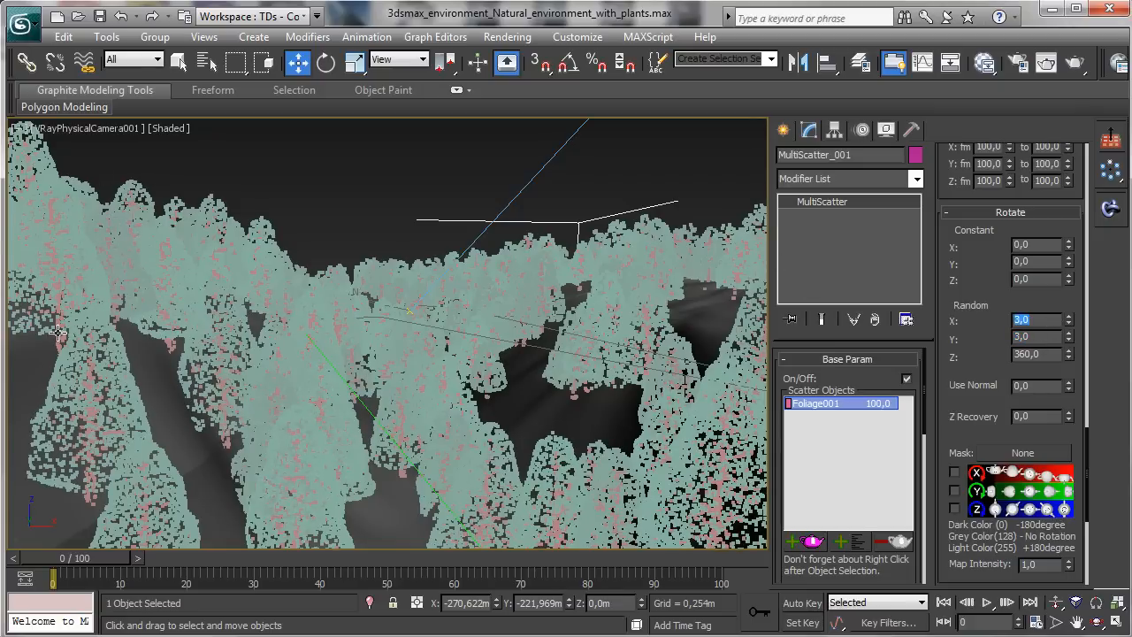
# - Show the MultiScatter collision settings and enable Generate Collisions
pyautogui.moveTo(974, 328); pyautogui.dragTo(1017, 179)
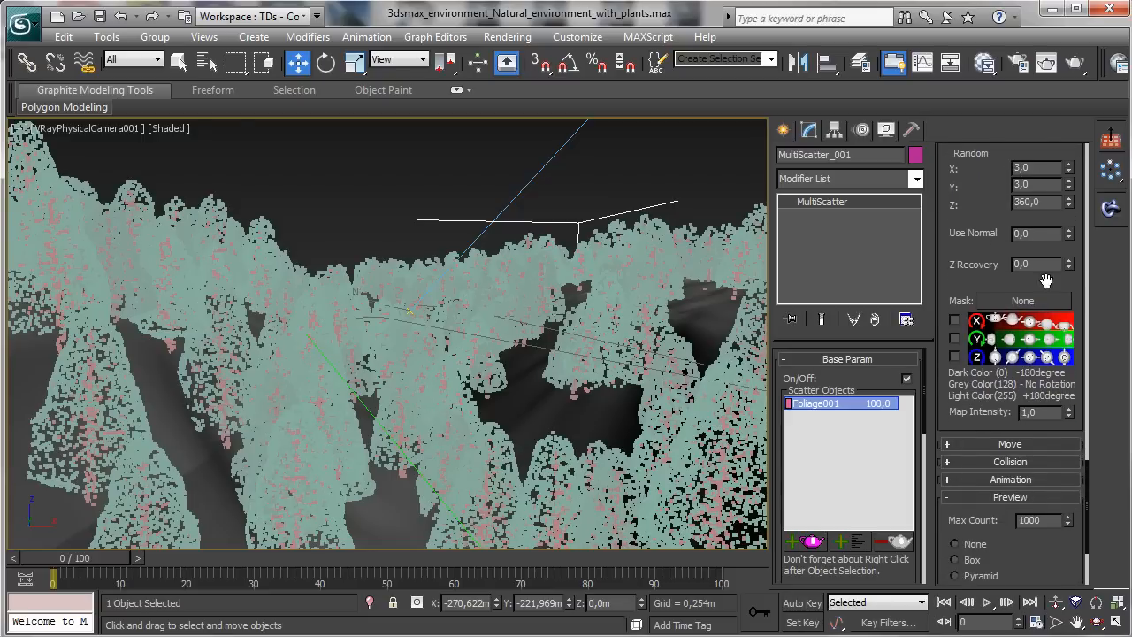
pyautogui.click(994, 445)
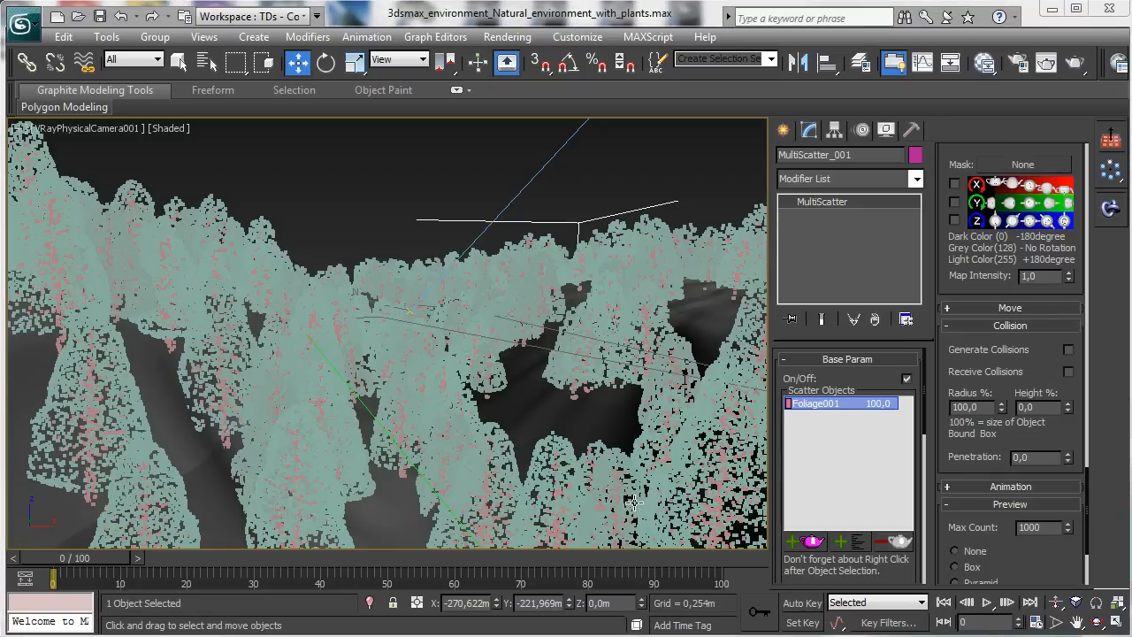
pyautogui.click(1069, 350)
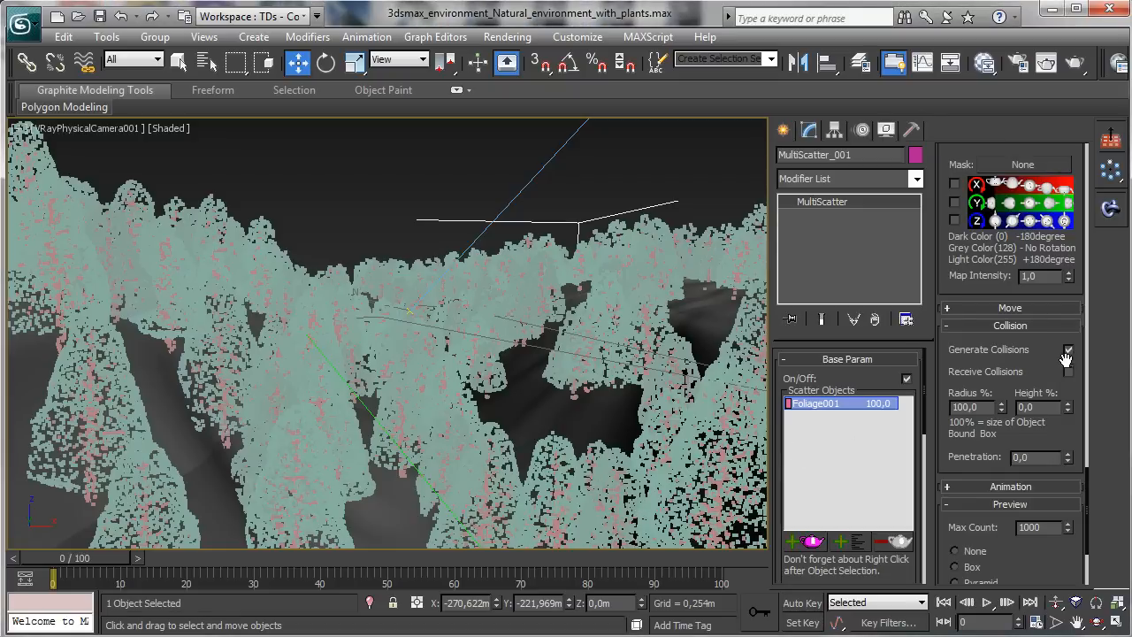
# - Enable Receive Collisions for the scattered trees and set the collision penetration to 0,5
pyautogui.click(1068, 372)
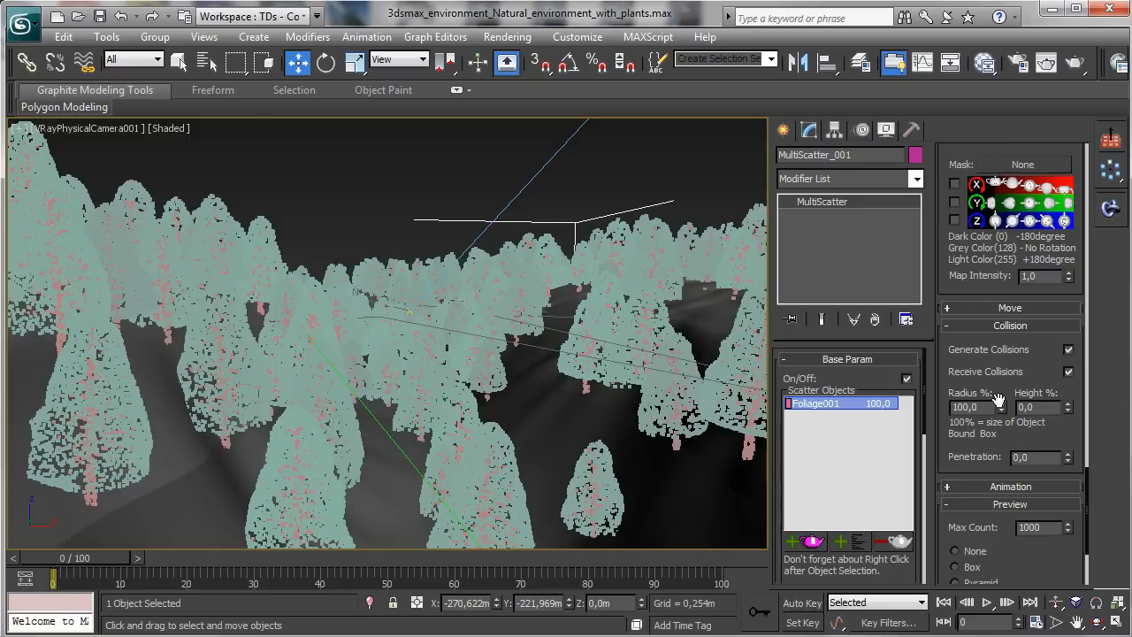
pyautogui.click(1043, 457)
pyautogui.press('BackSpace')
pyautogui.press('Return')
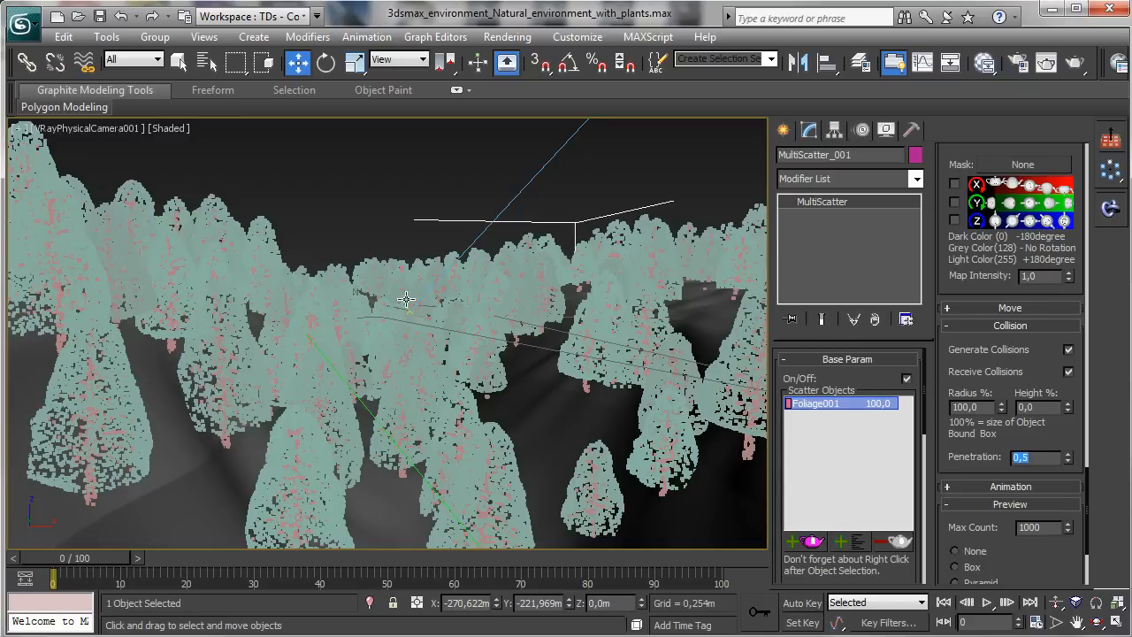
# - Save the scene and render the VRayPhysicalCamera001 view with V-Ray
pyautogui.click(100, 18)
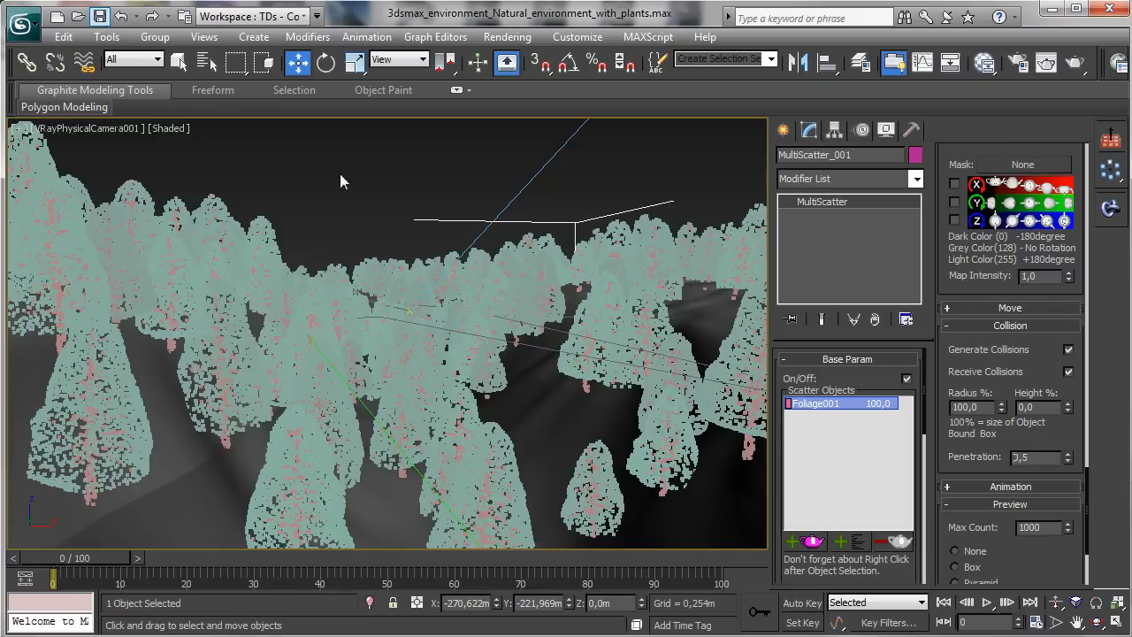
pyautogui.click(1015, 65)
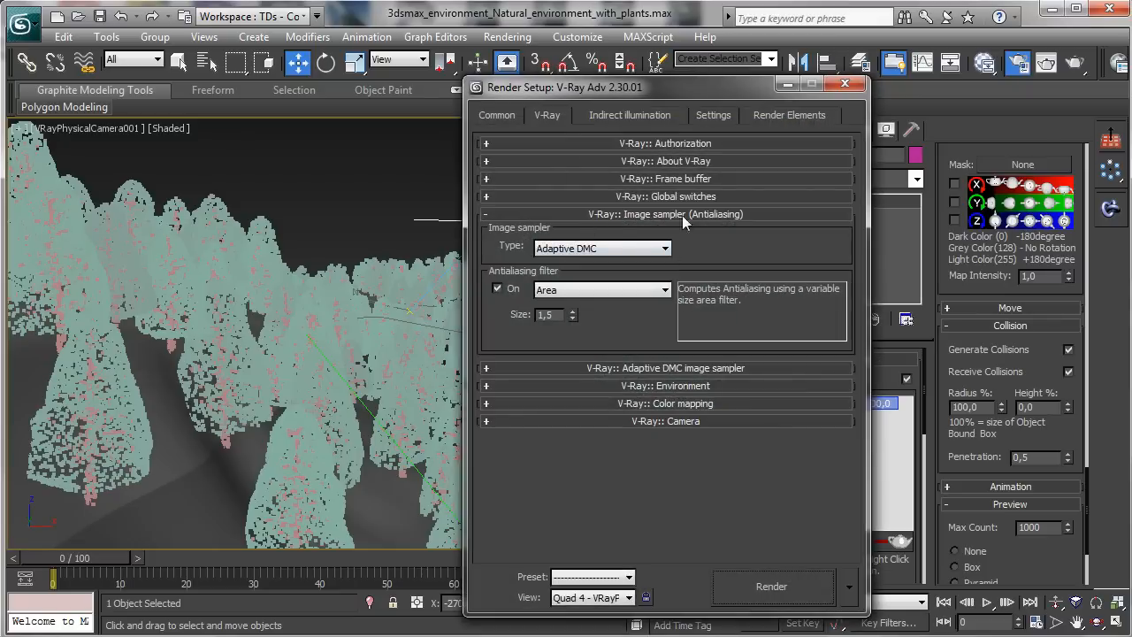
pyautogui.click(771, 586)
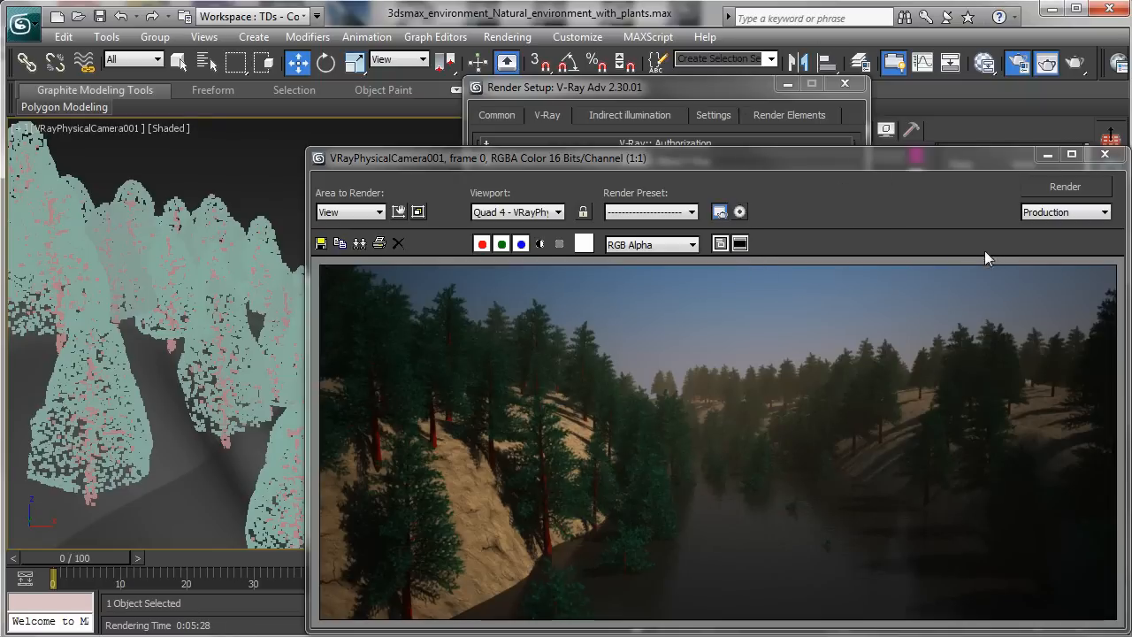
pyautogui.moveTo(820, 153); pyautogui.dragTo(752, 98)
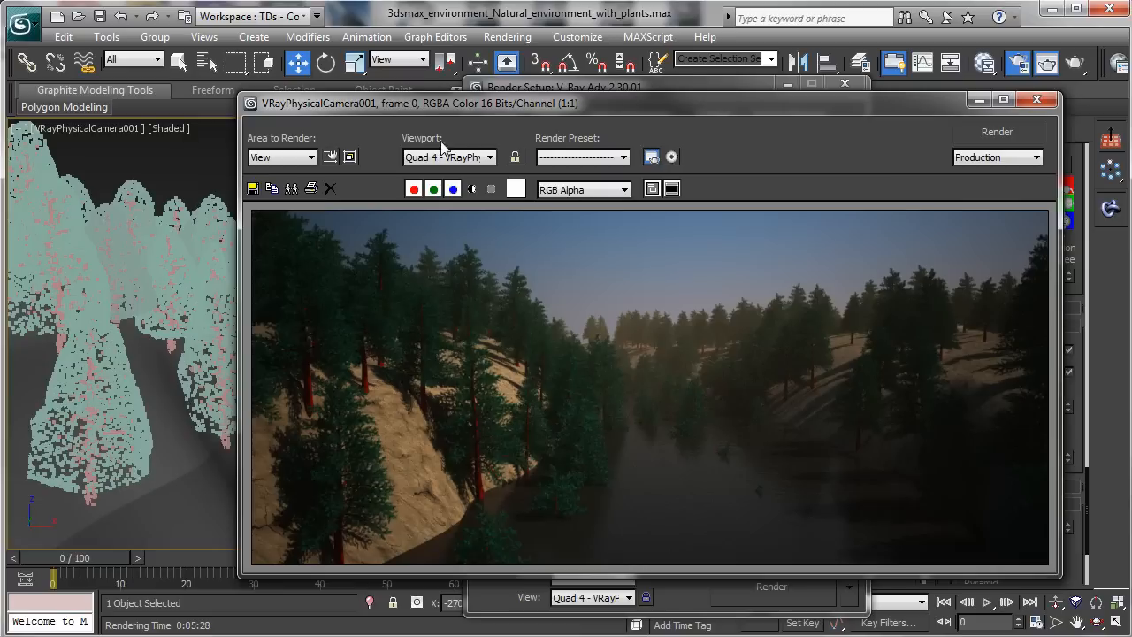
# - Restrict the render area to a full-height region over the tree-covered slope on the left half of the image
pyautogui.click(331, 156)
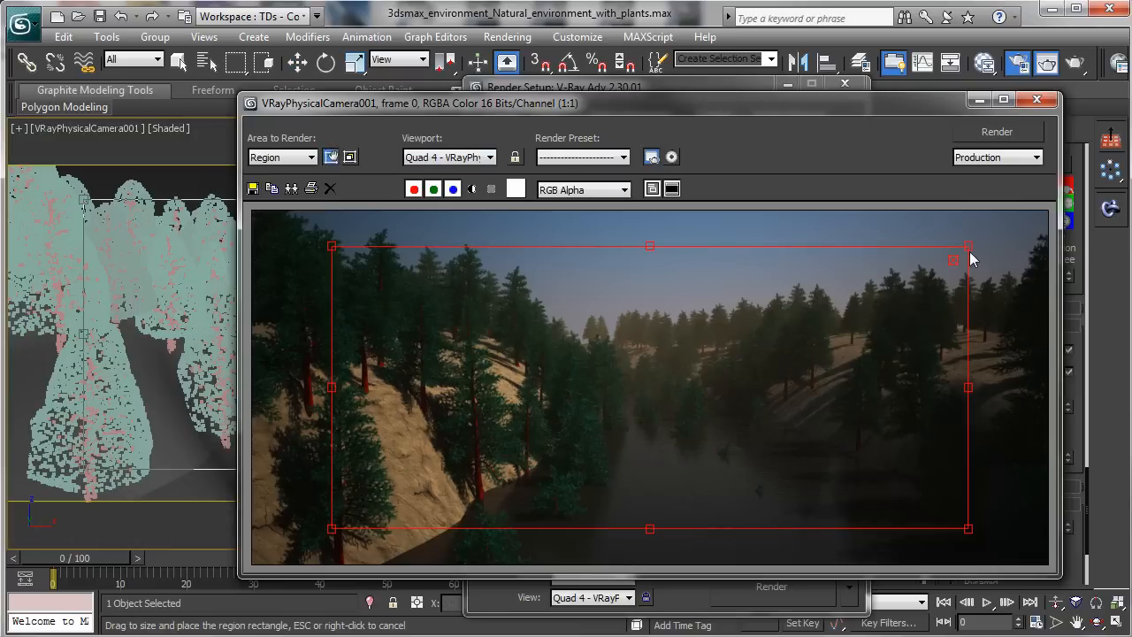
pyautogui.moveTo(970, 245); pyautogui.dragTo(626, 213)
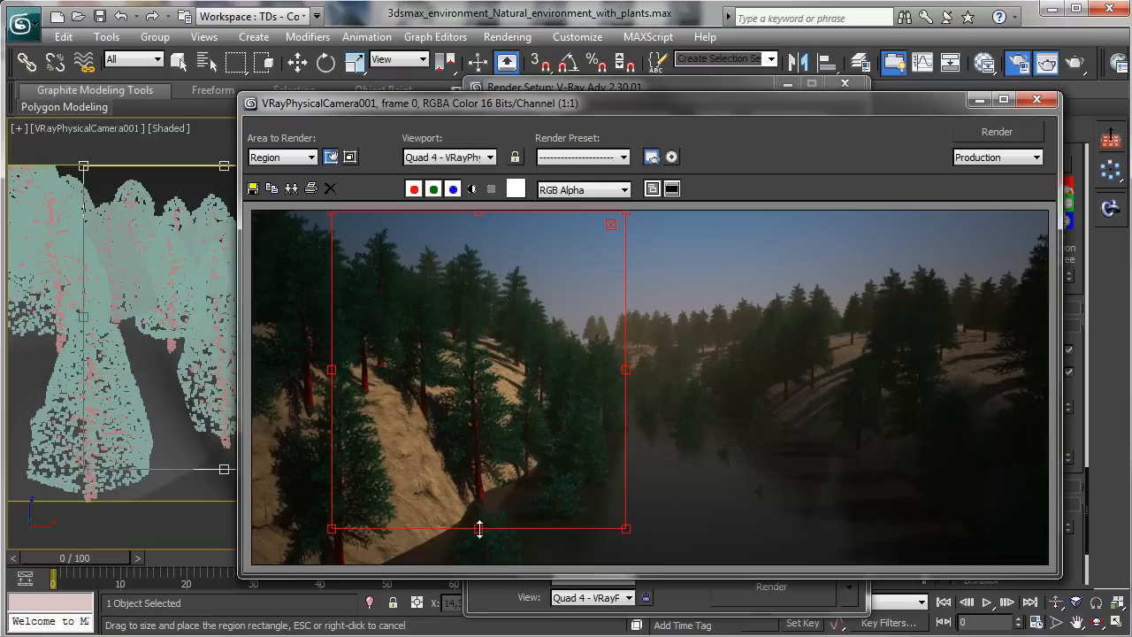
pyautogui.moveTo(478, 528); pyautogui.dragTo(478, 566)
pyautogui.click(329, 156)
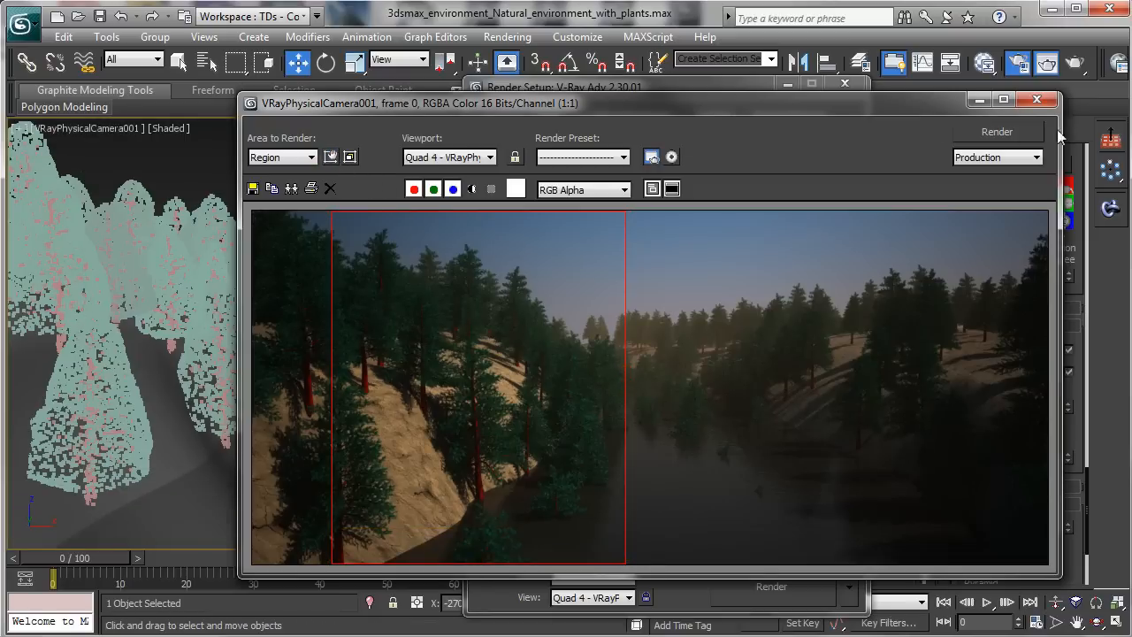
# - Turn off the V-Ray antialiasing filter and put the render windows away
pyautogui.click(978, 99)
pyautogui.click(510, 291)
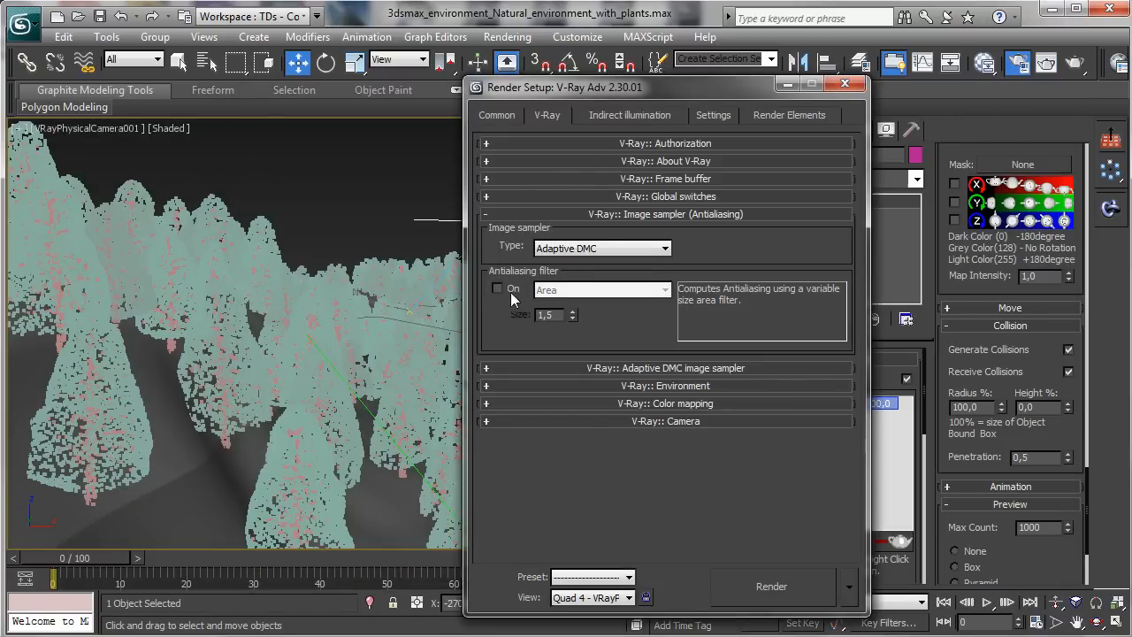
pyautogui.click(786, 83)
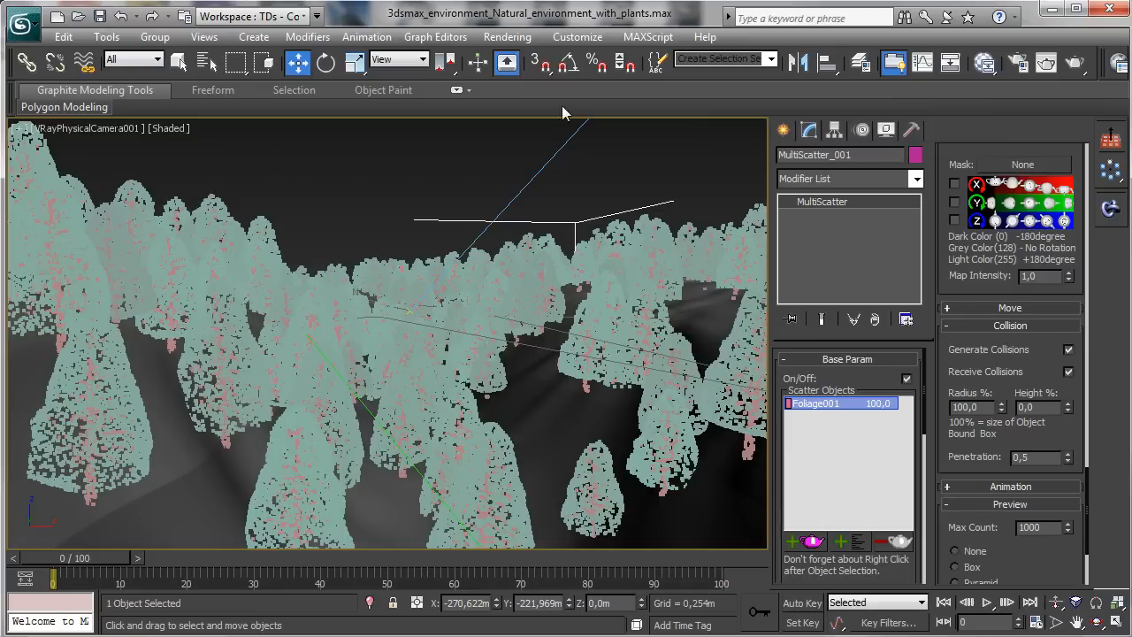
# - Select the VRayPhysicalCamera001 camera and set its film speed (ISO) to 200
pyautogui.click(87, 129)
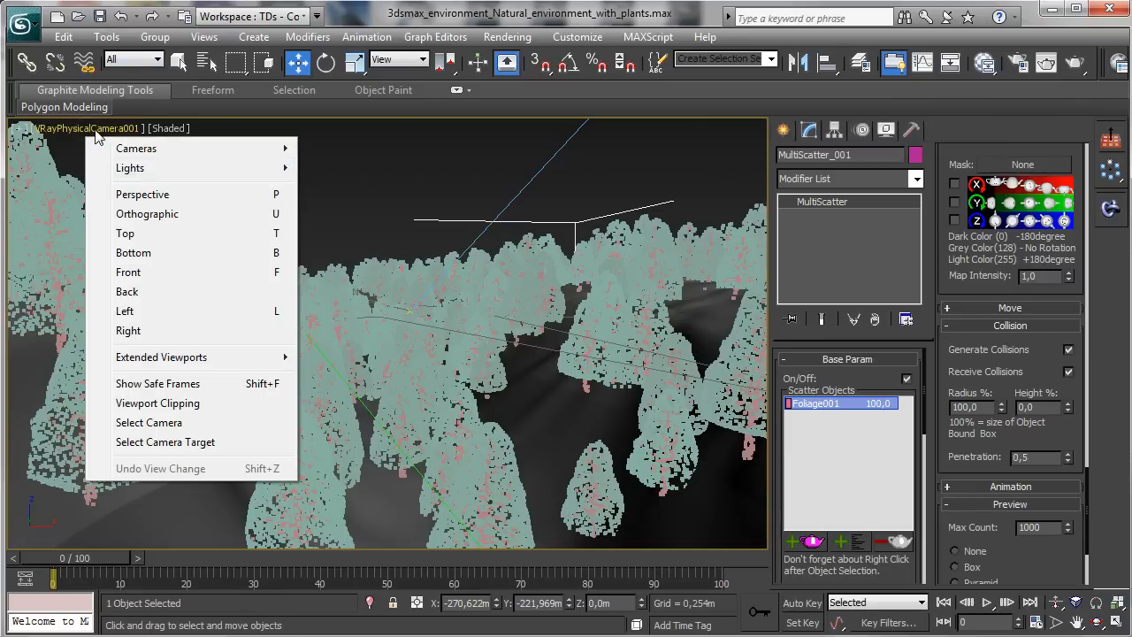
pyautogui.click(168, 422)
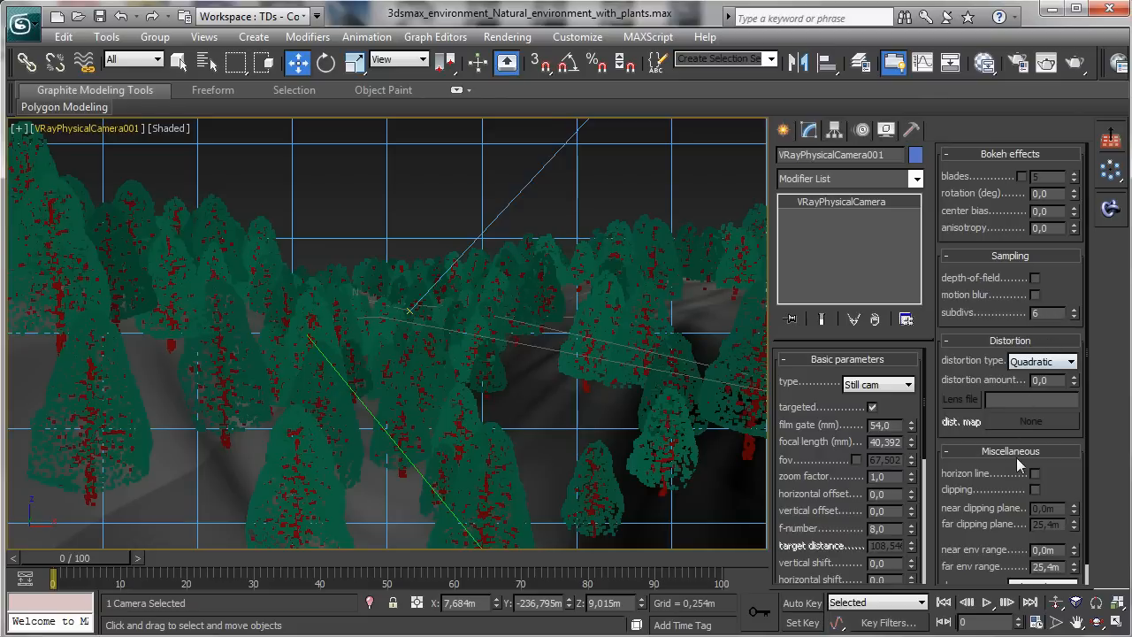
pyautogui.scroll(-1, 1077, 290)
pyautogui.scroll(1, 1057, 439)
pyautogui.moveTo(806, 521); pyautogui.dragTo(853, 268)
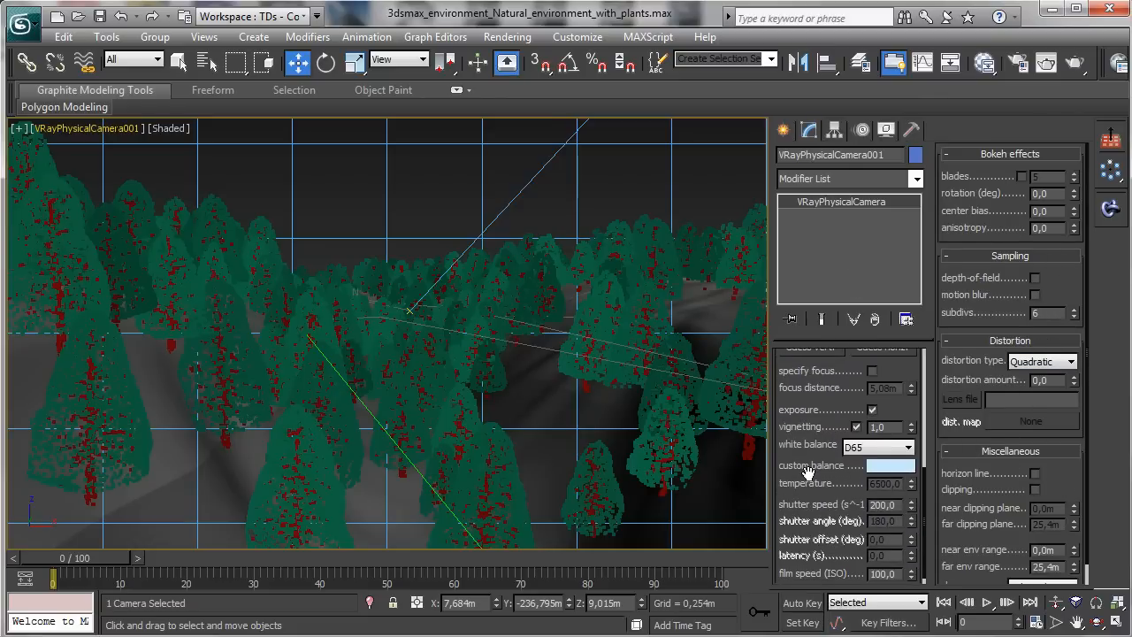
pyautogui.moveTo(812, 471); pyautogui.dragTo(830, 392)
pyautogui.doubleClick(884, 565)
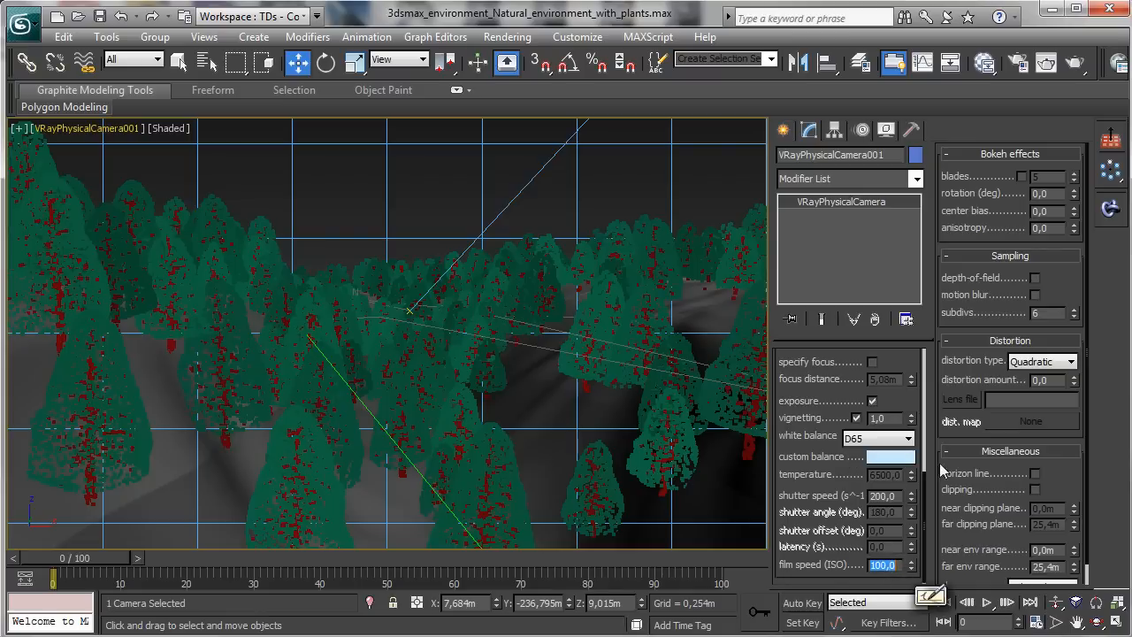
pyautogui.write('200')
pyautogui.press('Return')
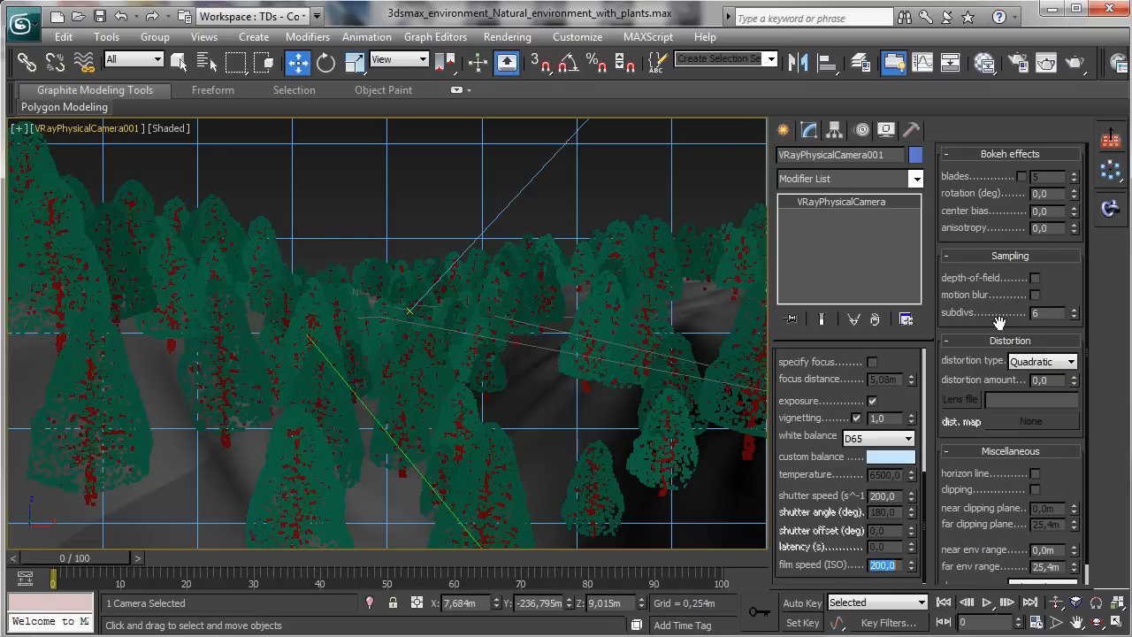
pyautogui.click(206, 60)
pyautogui.click(679, 68)
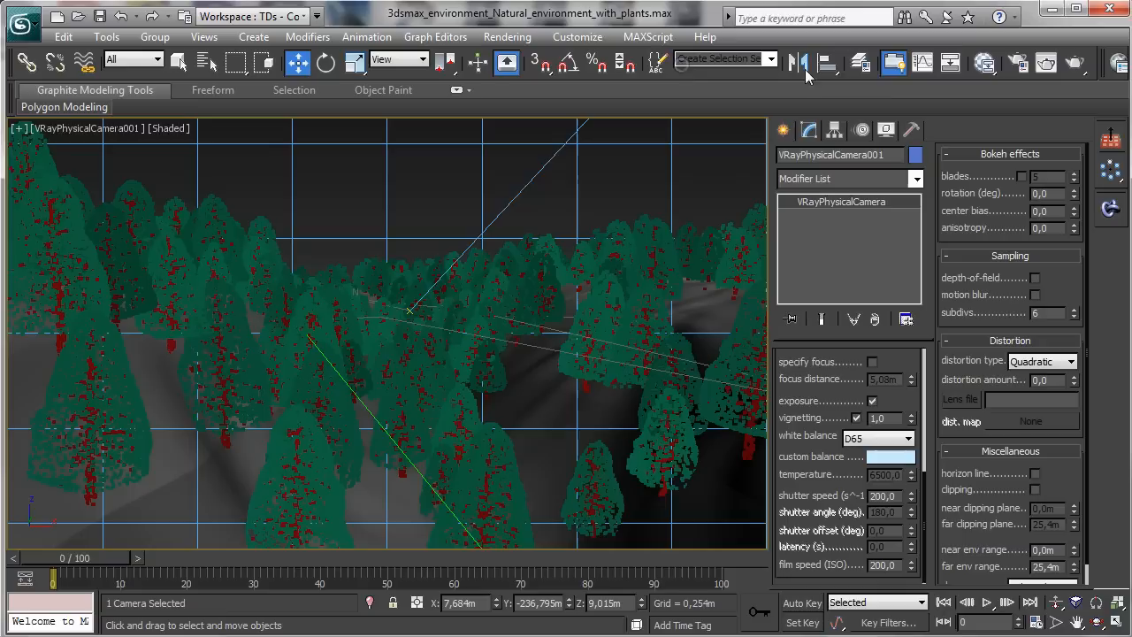
pyautogui.click(863, 65)
pyautogui.click(981, 406)
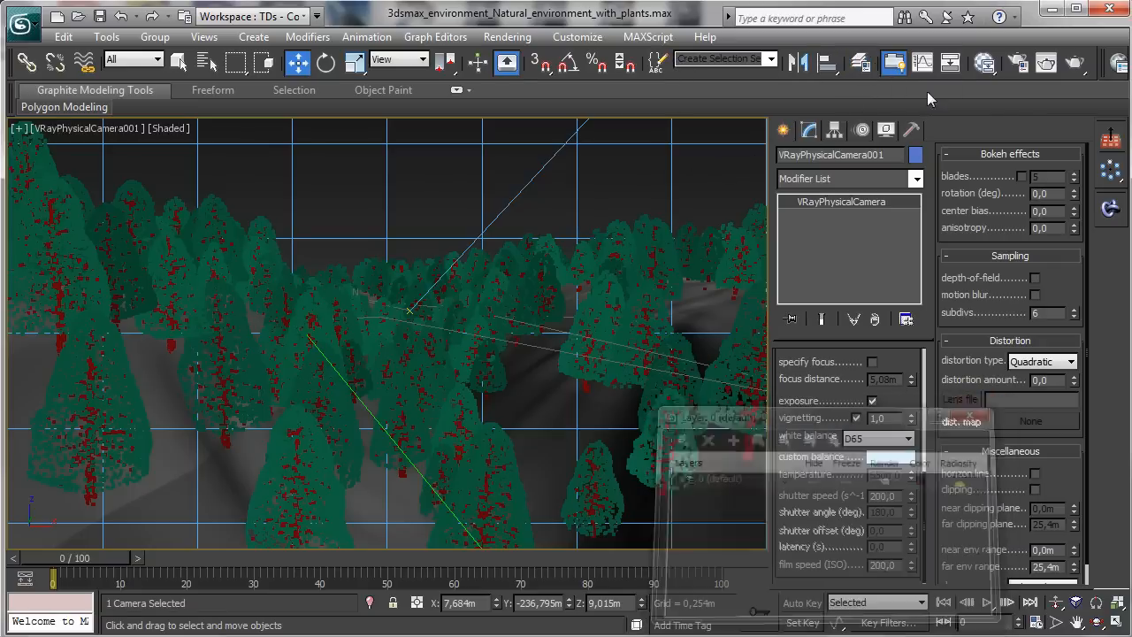
# - Open the Slate Material Editor and show the parameters of the pine's Trunk sub-material
pyautogui.click(1046, 63)
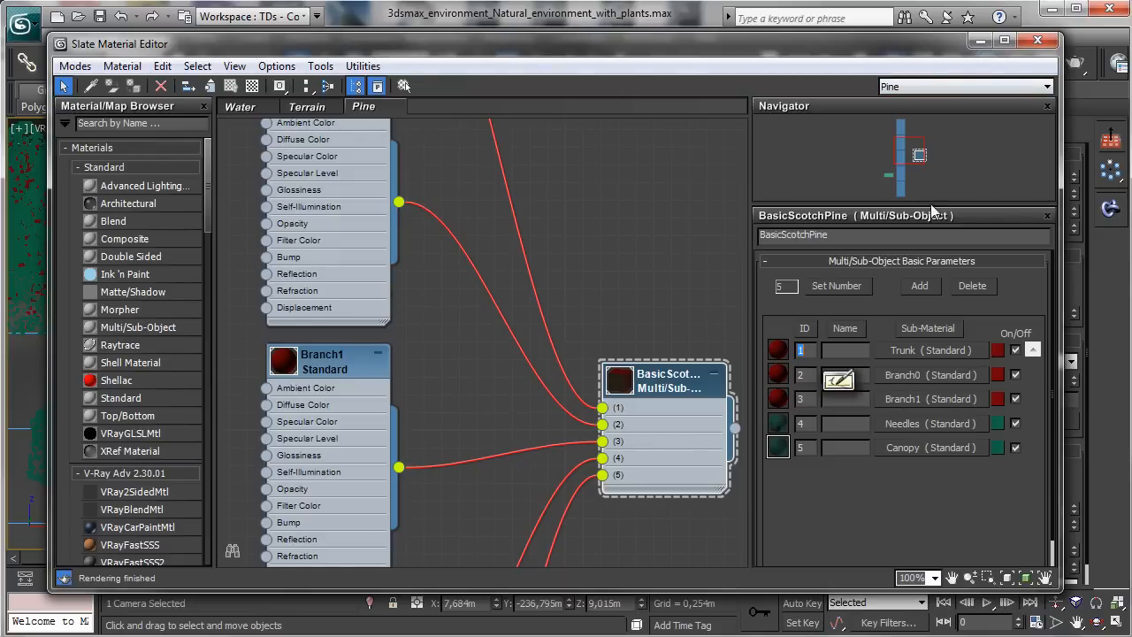
pyautogui.moveTo(913, 153); pyautogui.dragTo(905, 128)
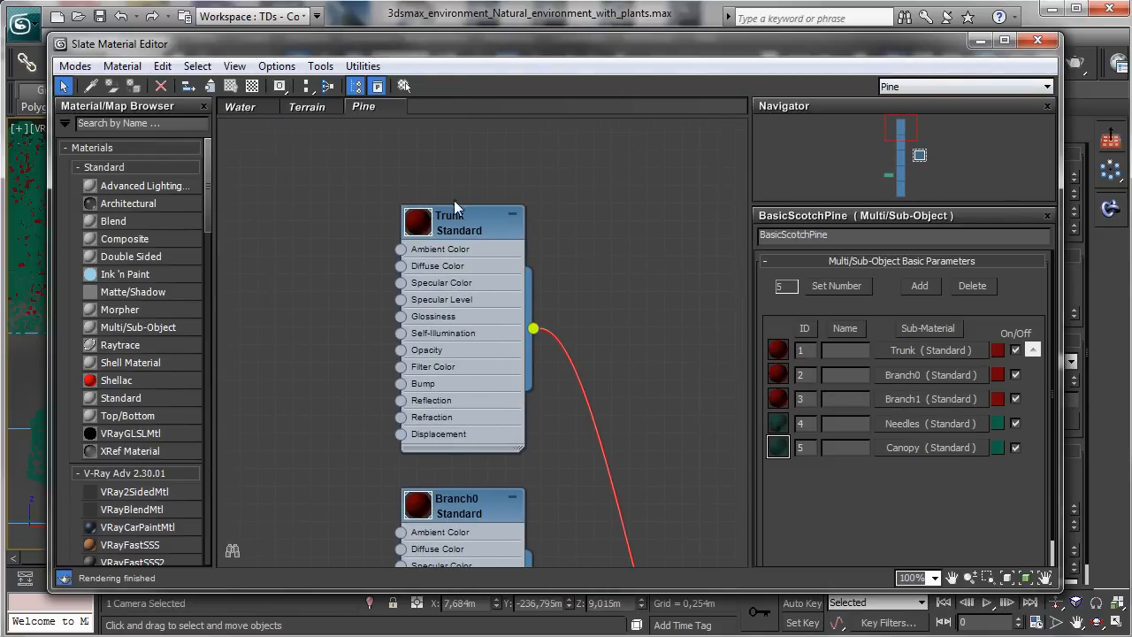
pyautogui.doubleClick(473, 225)
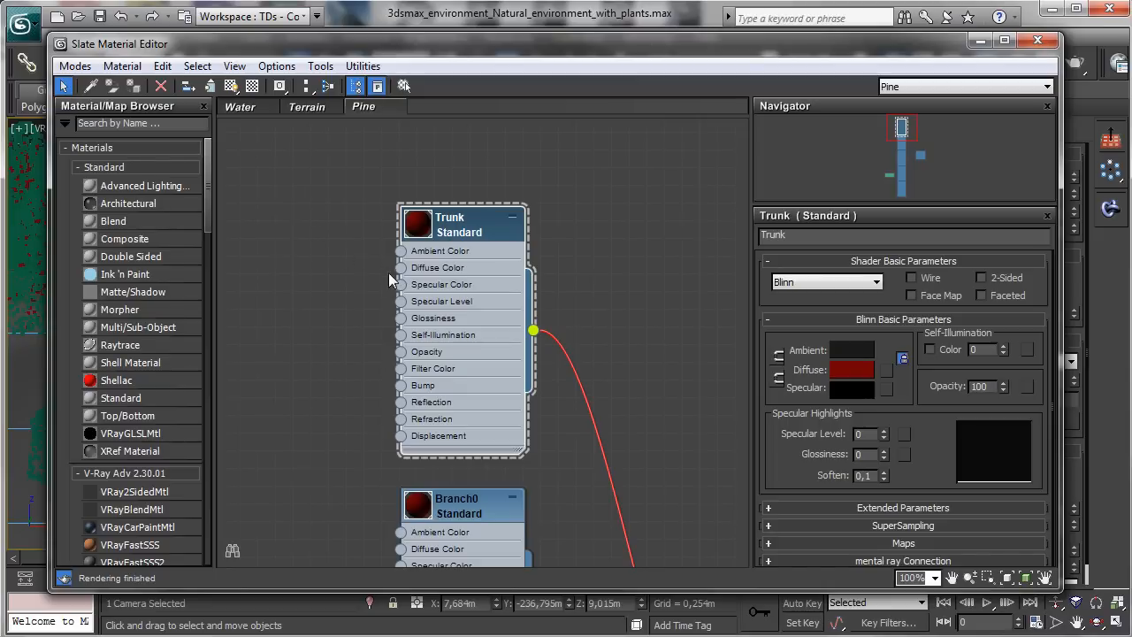
# - Attach a Bitmap map to the Trunk material's Diffuse Color without choosing an image file
pyautogui.moveTo(400, 268); pyautogui.dragTo(303, 237)
pyautogui.moveTo(352, 248)
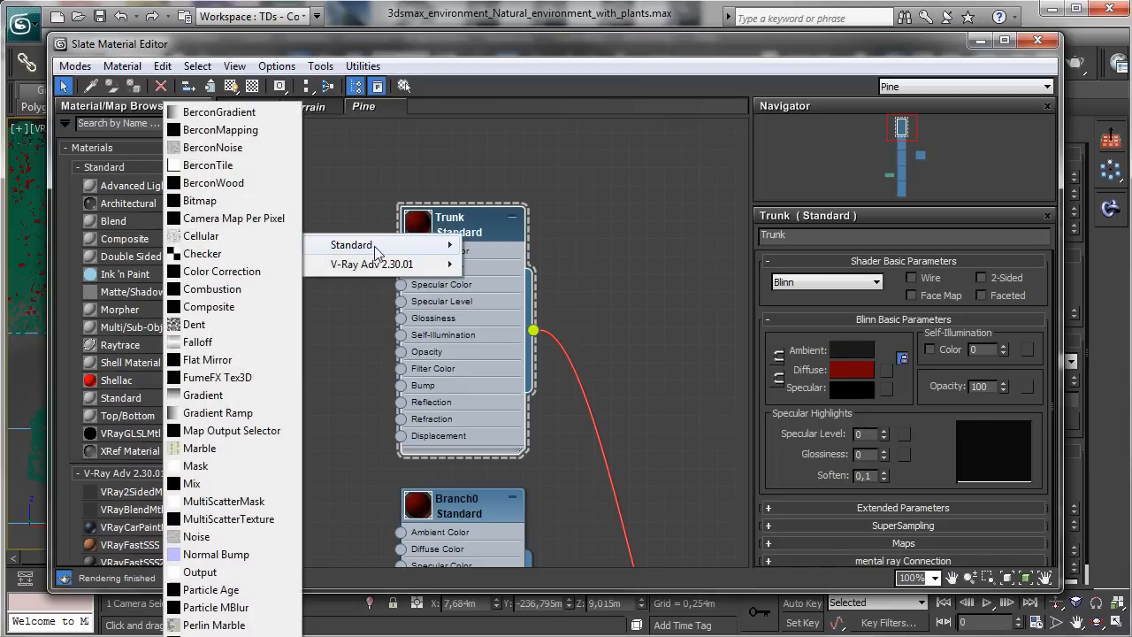
pyautogui.click(256, 202)
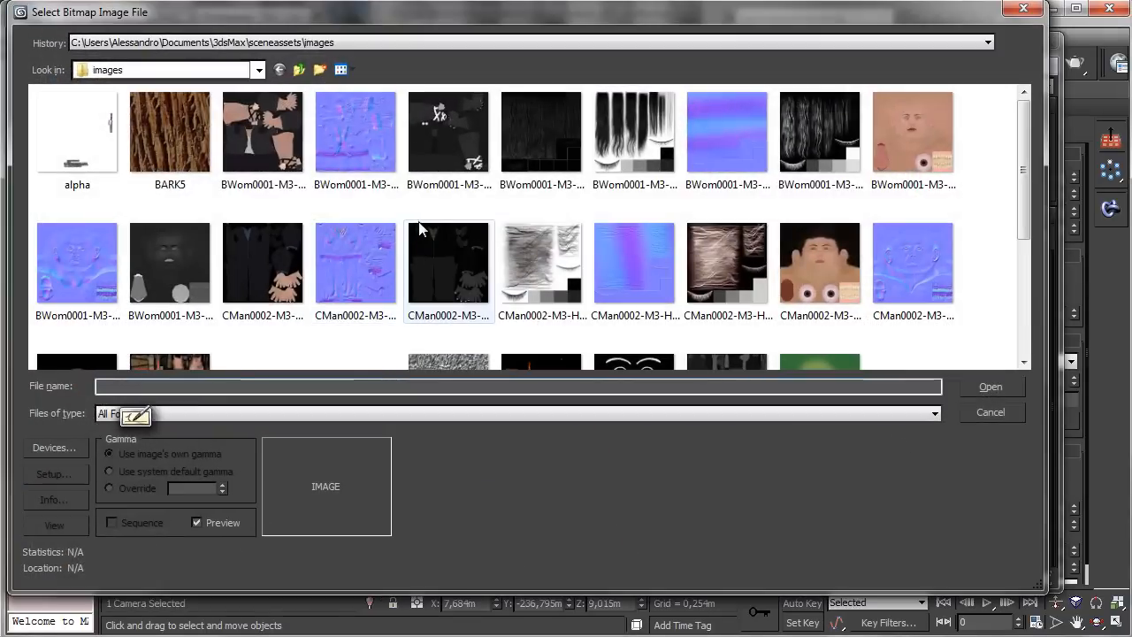
pyautogui.click(991, 412)
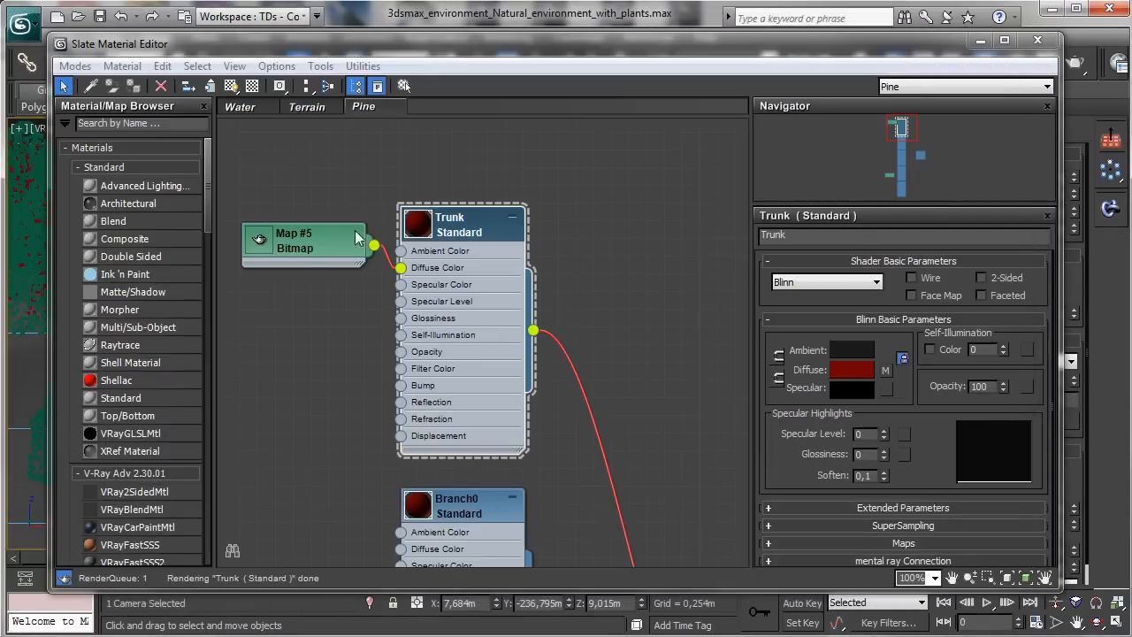
# - Add a Substance map node below the Bitmap node and show its parameters
pyautogui.rightClick(264, 300)
pyautogui.moveTo(320, 311)
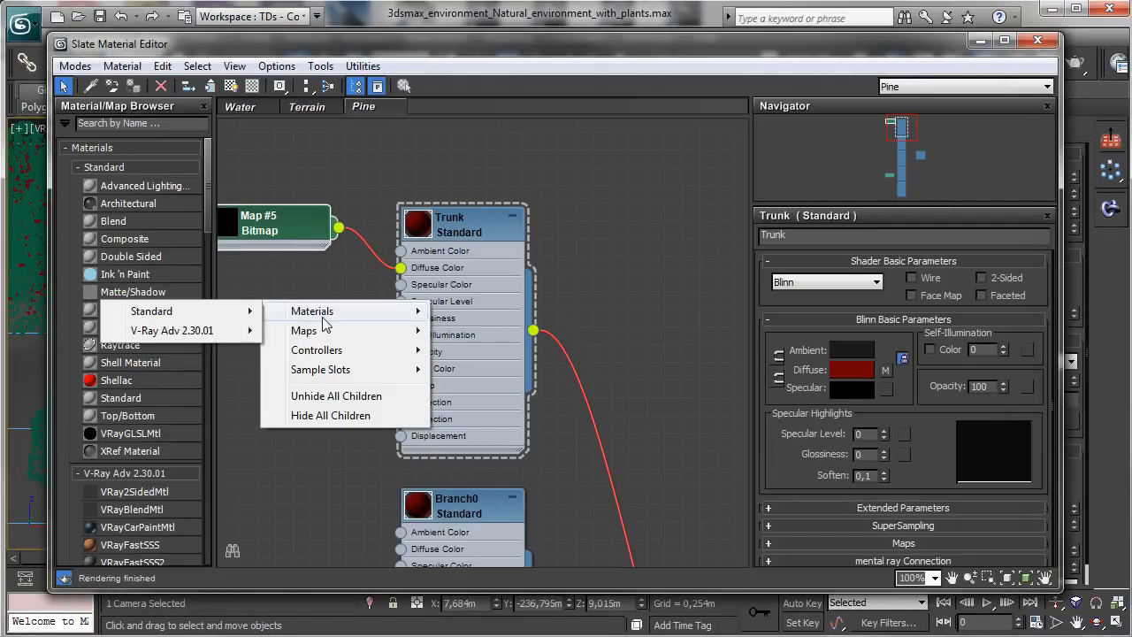
pyautogui.moveTo(221, 311)
pyautogui.click(295, 279)
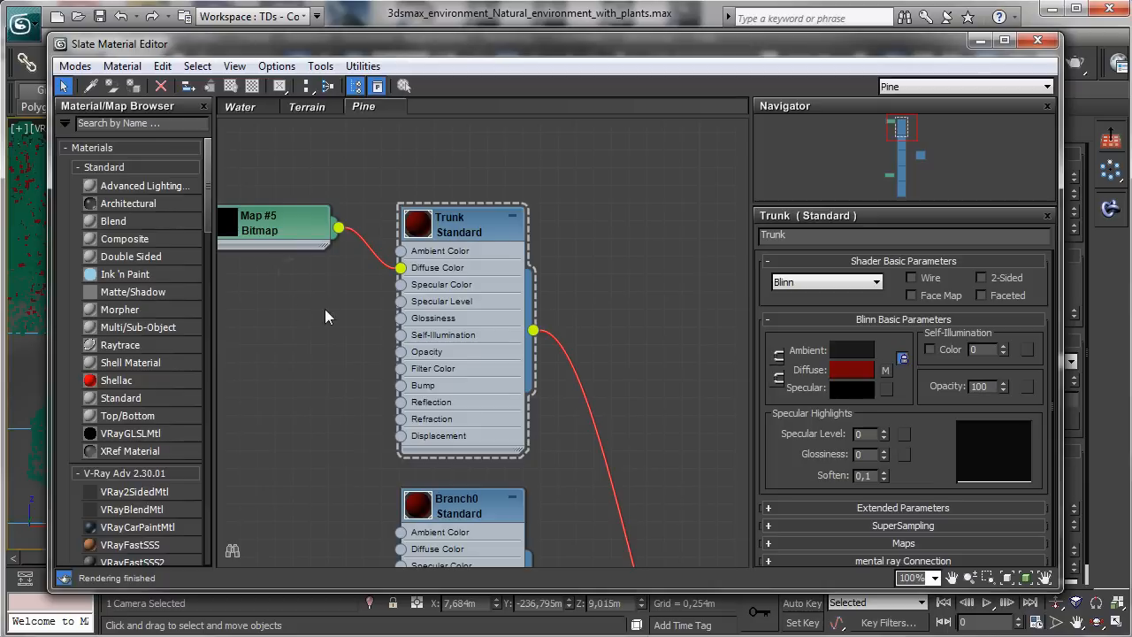
pyautogui.rightClick(275, 300)
pyautogui.moveTo(323, 329)
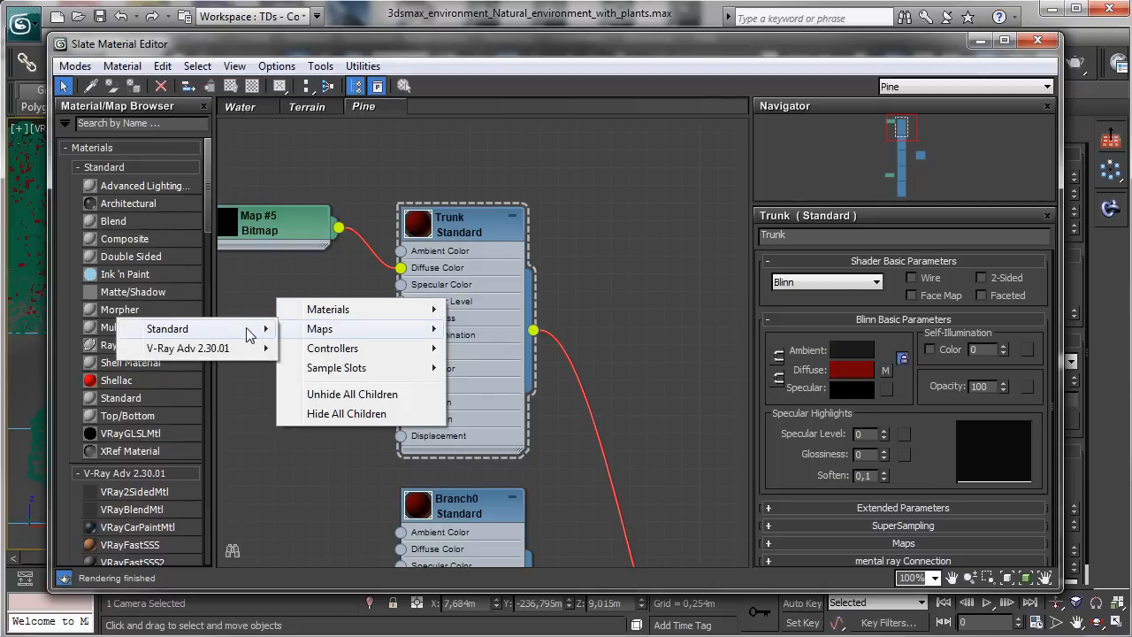
pyautogui.moveTo(255, 334)
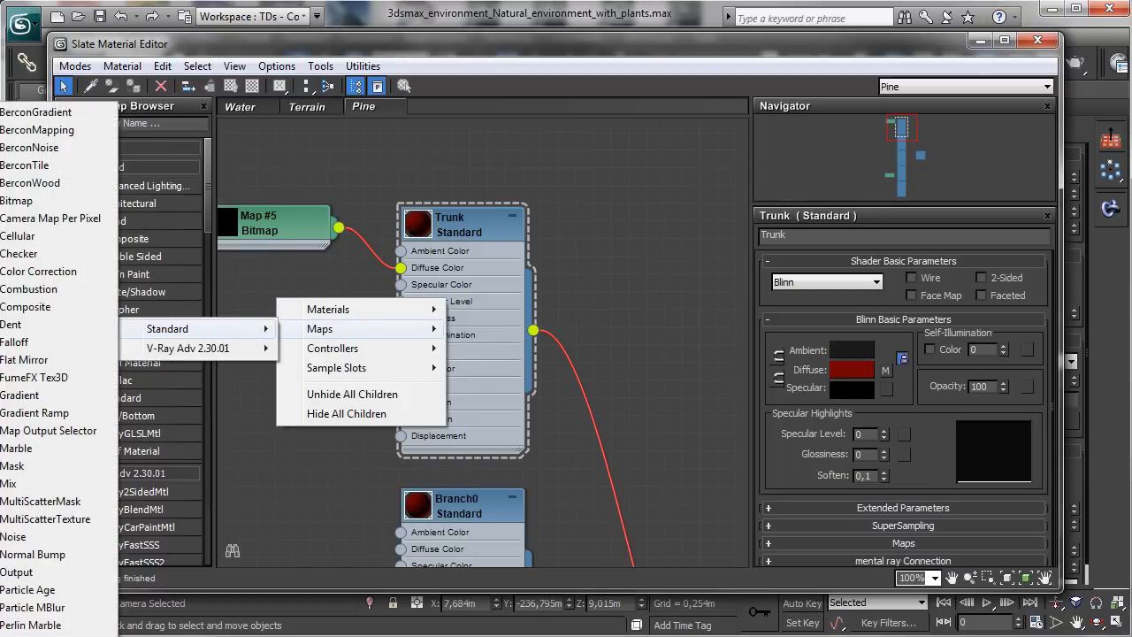
pyautogui.click(36, 635)
pyautogui.moveTo(277, 285); pyautogui.dragTo(296, 302)
pyautogui.doubleClick(301, 303)
# - Look through the Substance noises and textures folders for the new map without loading a file
pyautogui.click(884, 343)
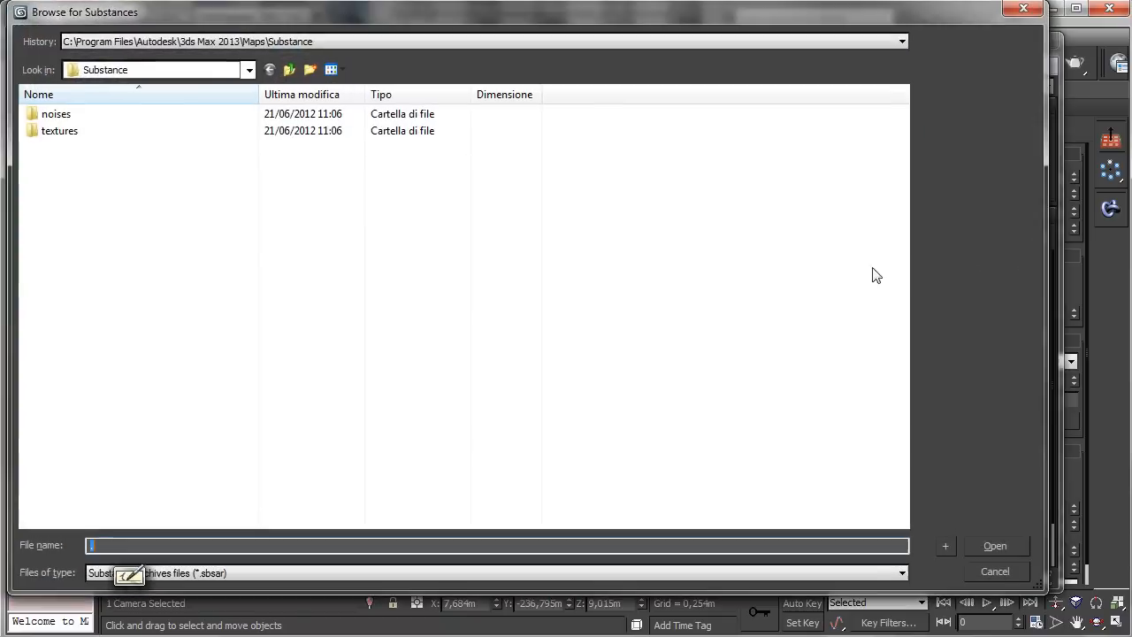
pyautogui.doubleClick(100, 114)
pyautogui.click(269, 69)
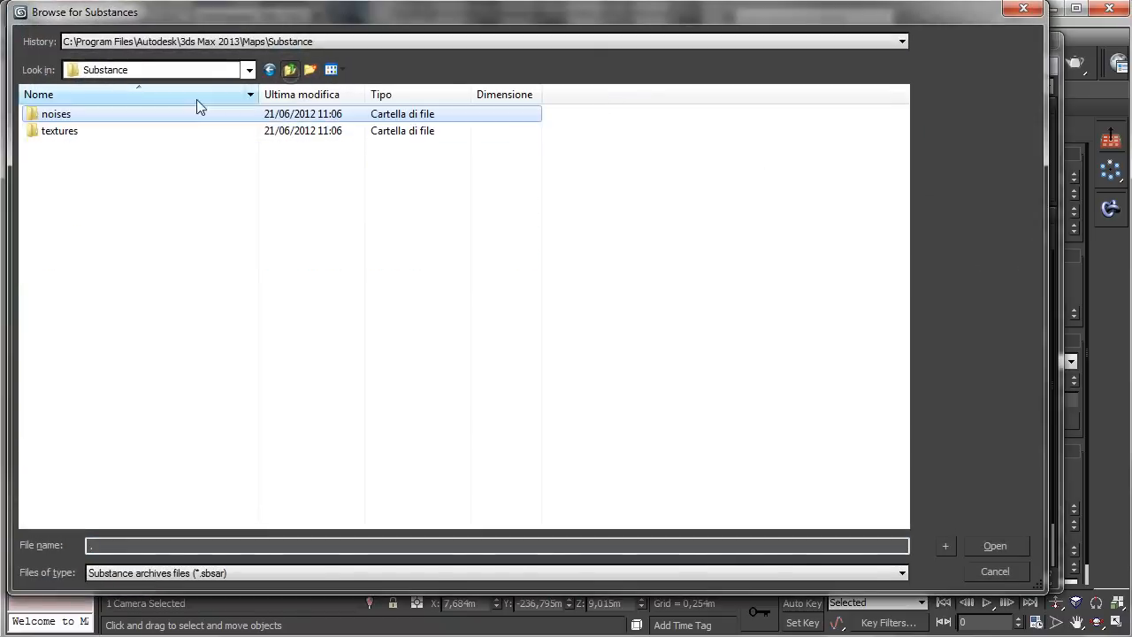
pyautogui.doubleClick(79, 131)
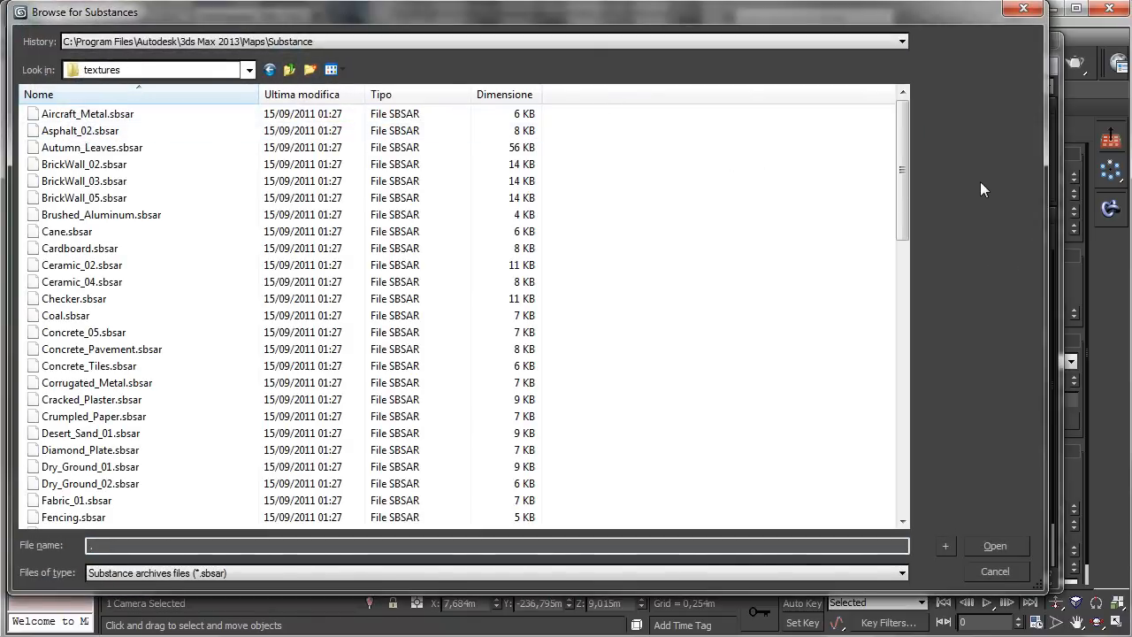
pyautogui.moveTo(900, 171); pyautogui.dragTo(902, 462)
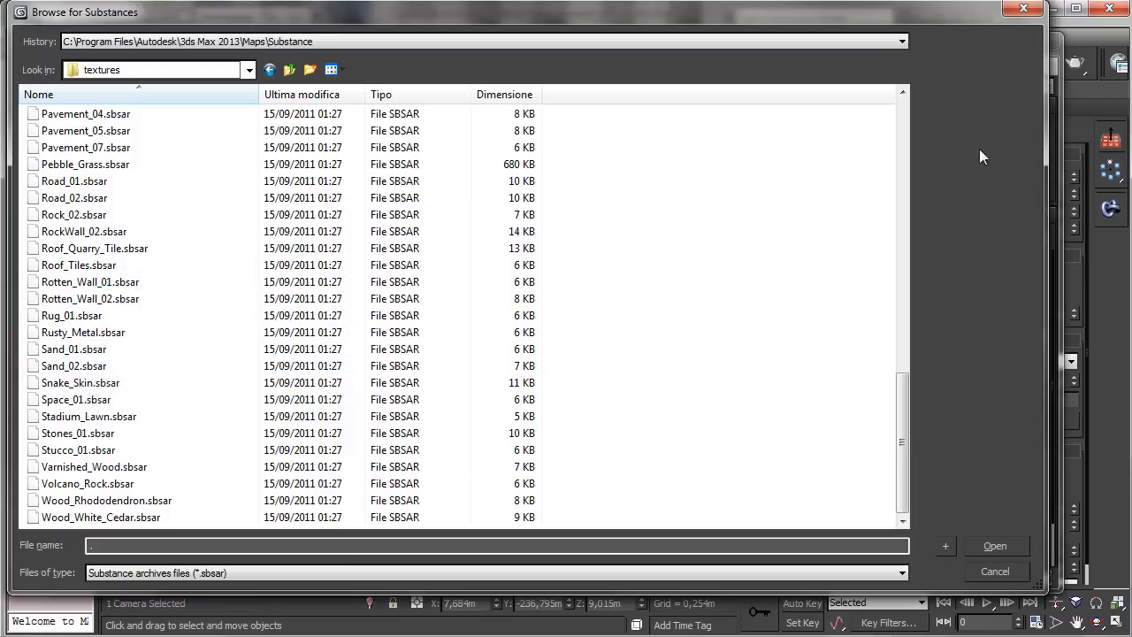
pyautogui.moveTo(898, 418); pyautogui.dragTo(893, 175)
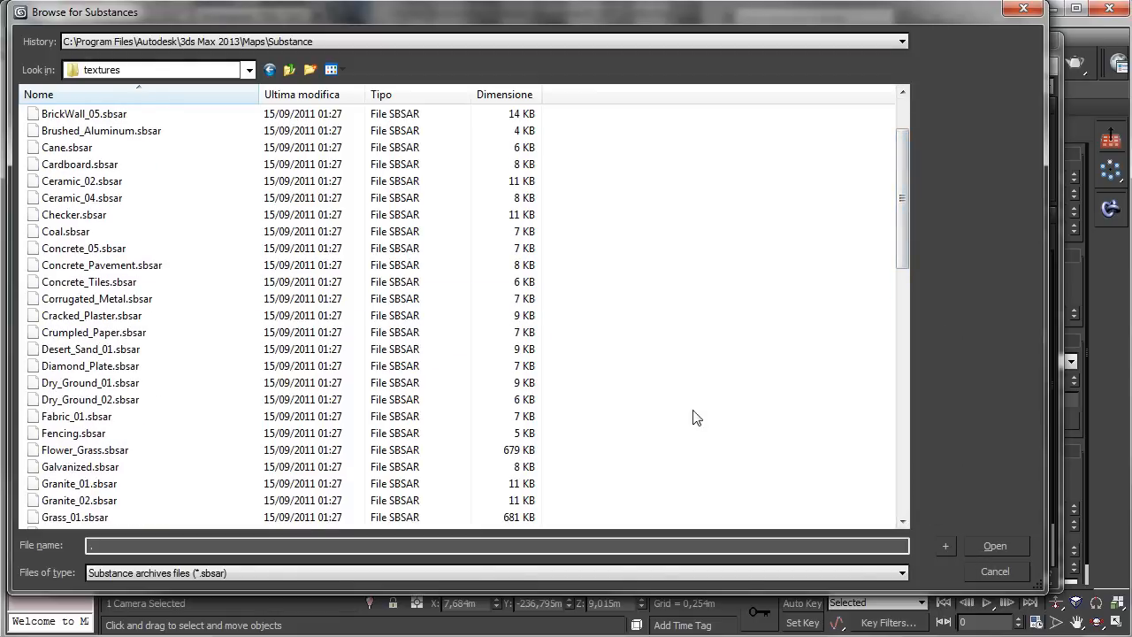
pyautogui.click(982, 571)
pyautogui.rightClick(296, 317)
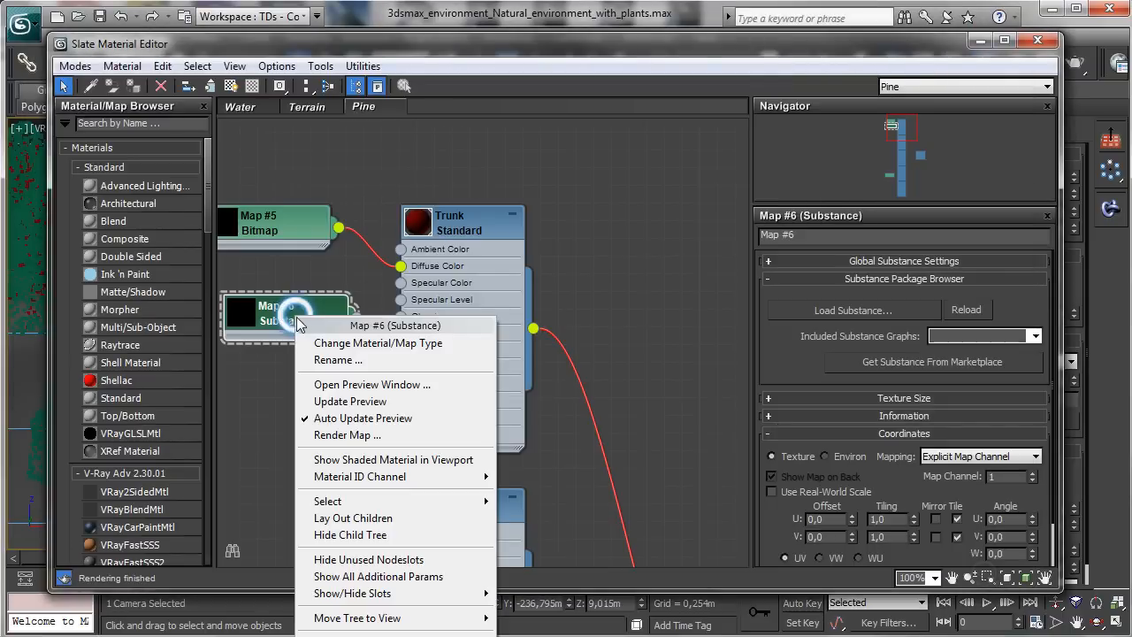
pyautogui.click(269, 441)
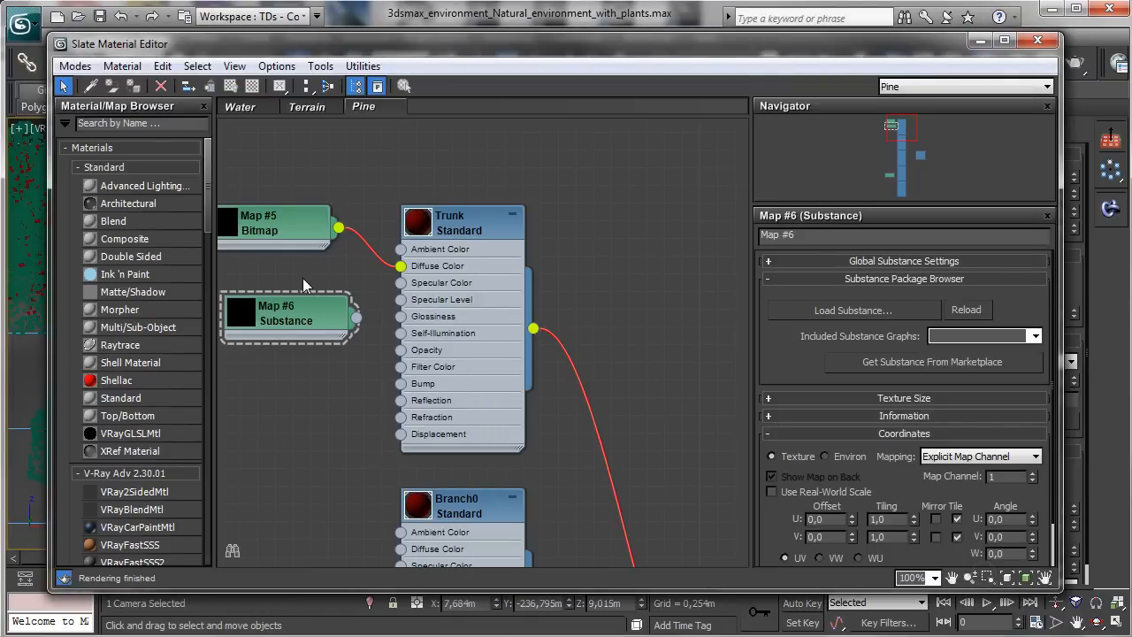
# - Delete the Substance map node and open the image file selection for the Trunk's Bitmap map
pyautogui.click(301, 318)
pyautogui.press('Delete')
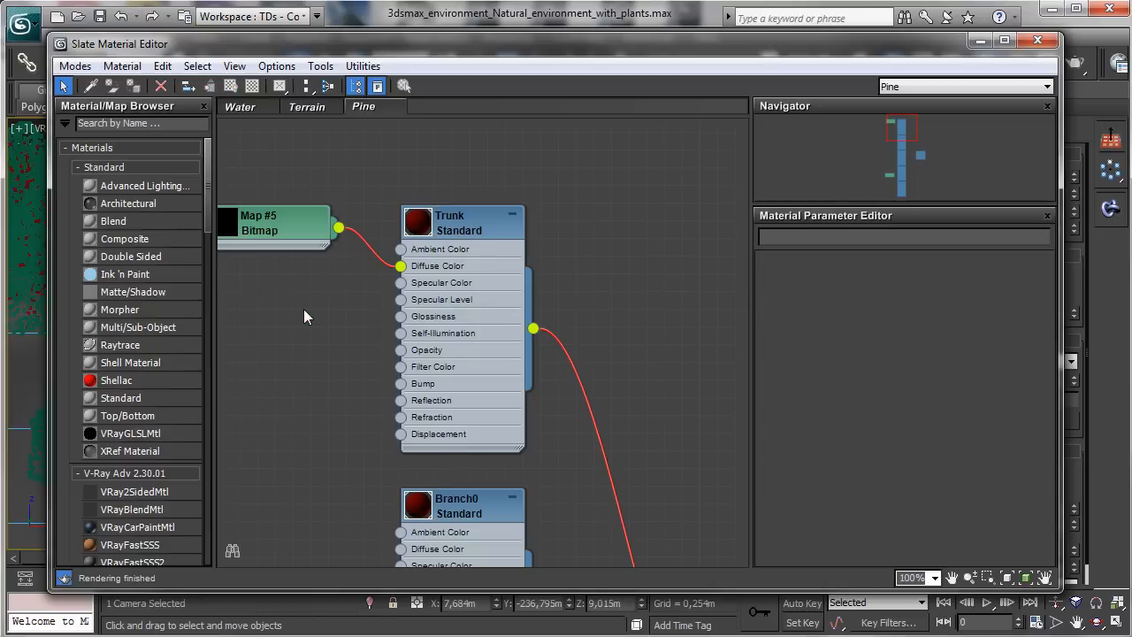
pyautogui.doubleClick(280, 229)
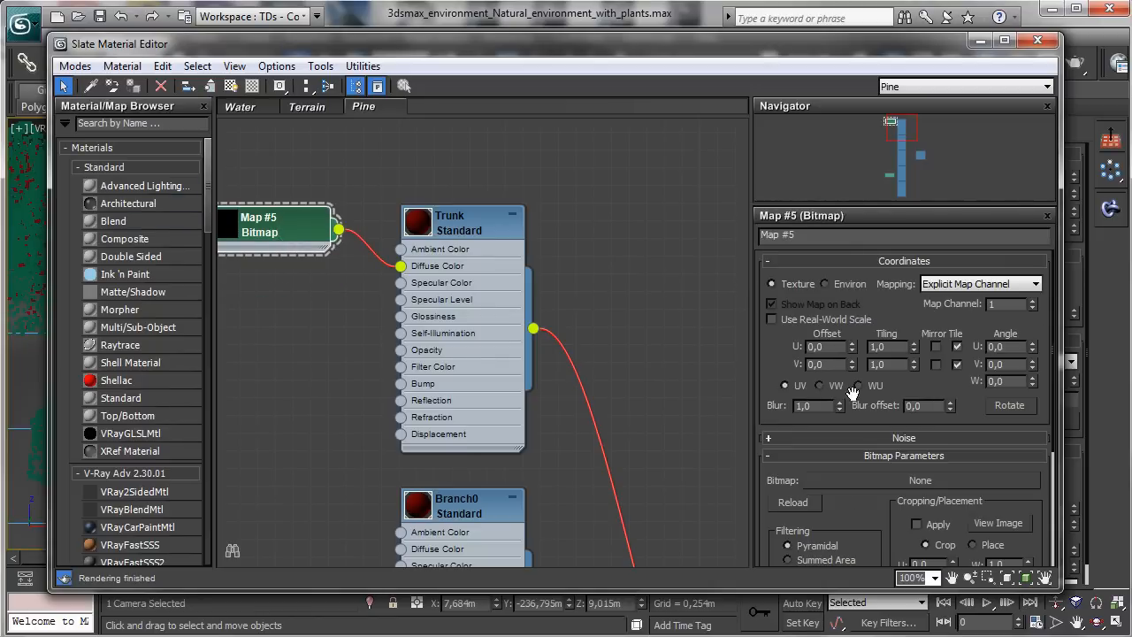
pyautogui.click(902, 483)
# - Browse to the maps folder of the 3ds Max 2012 installation on the C: drive
pyautogui.click(207, 146)
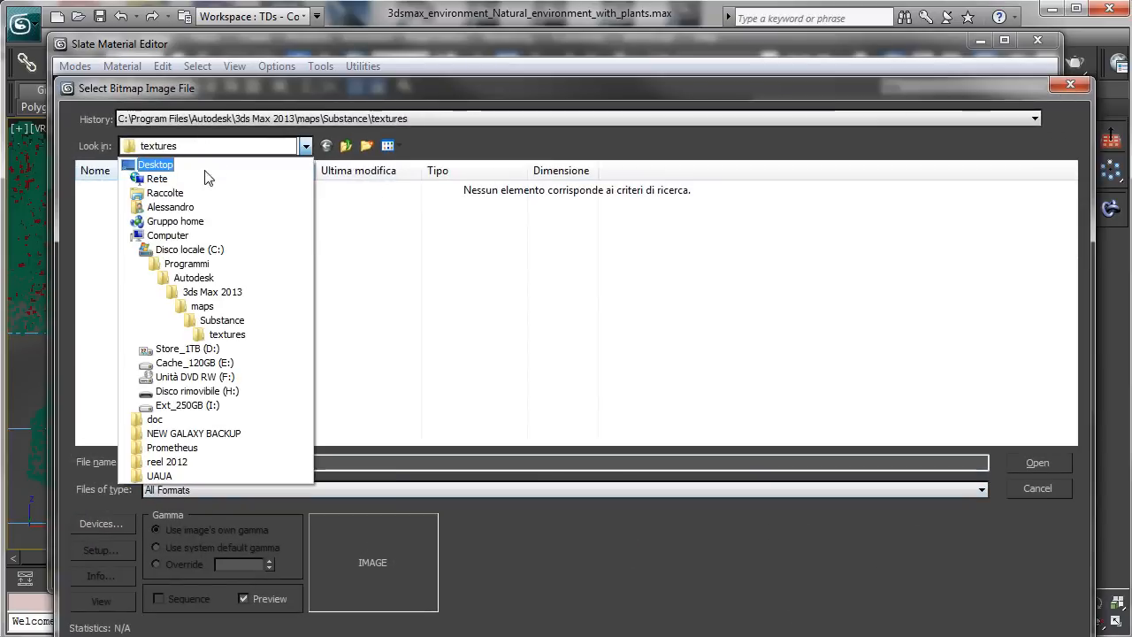
pyautogui.click(197, 264)
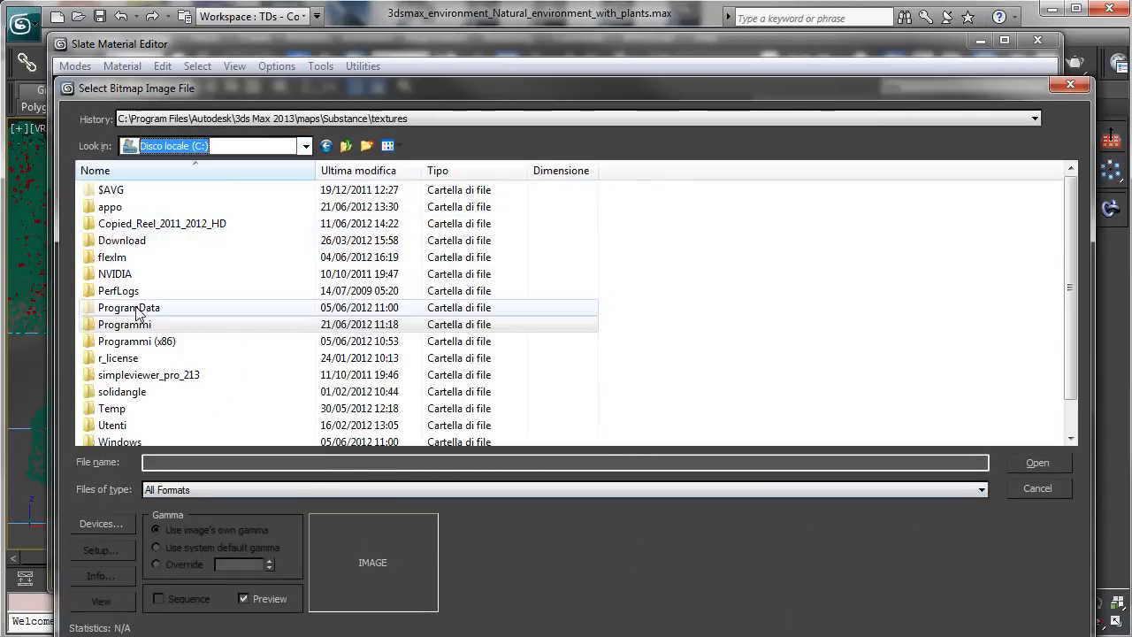
pyautogui.doubleClick(195, 253)
pyautogui.doubleClick(141, 209)
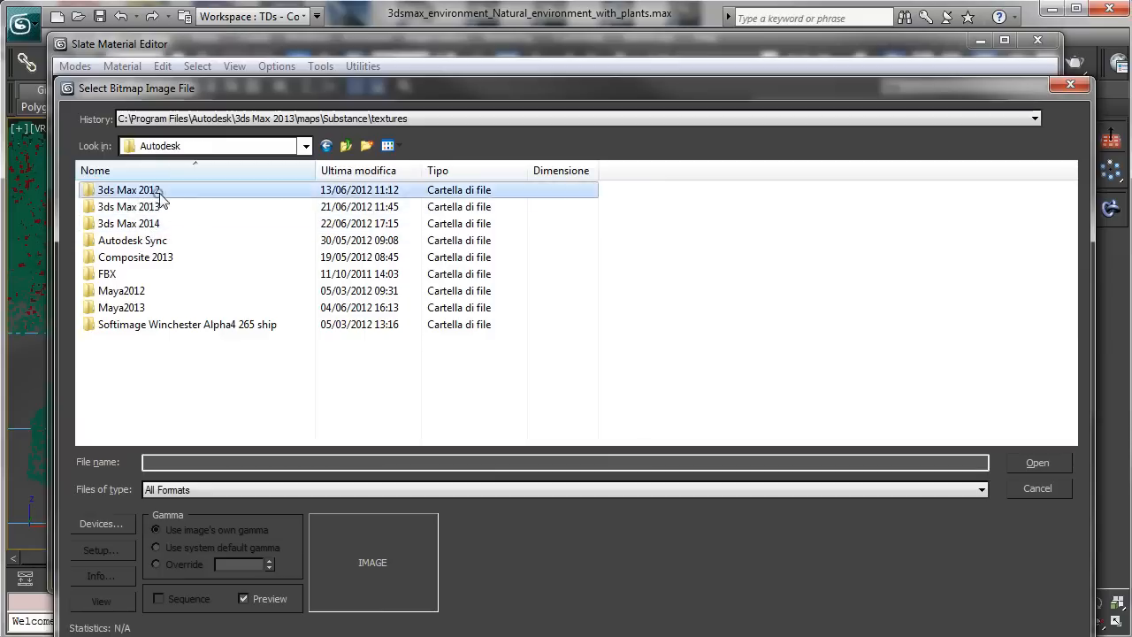
pyautogui.doubleClick(152, 189)
pyautogui.scroll(-3, 336, 292)
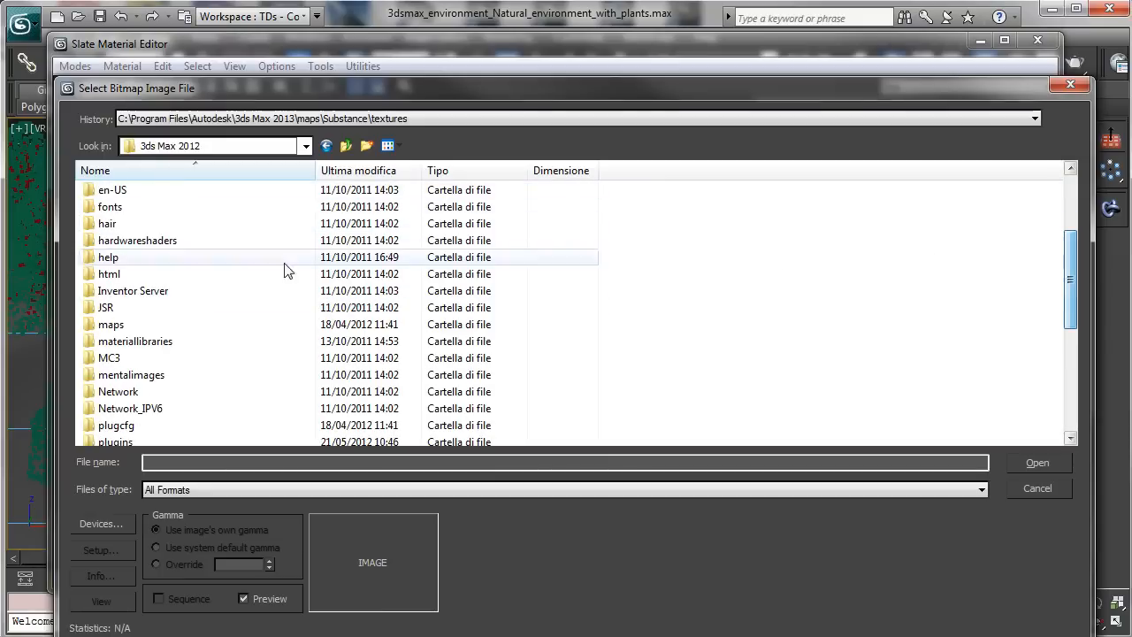
pyautogui.doubleClick(108, 324)
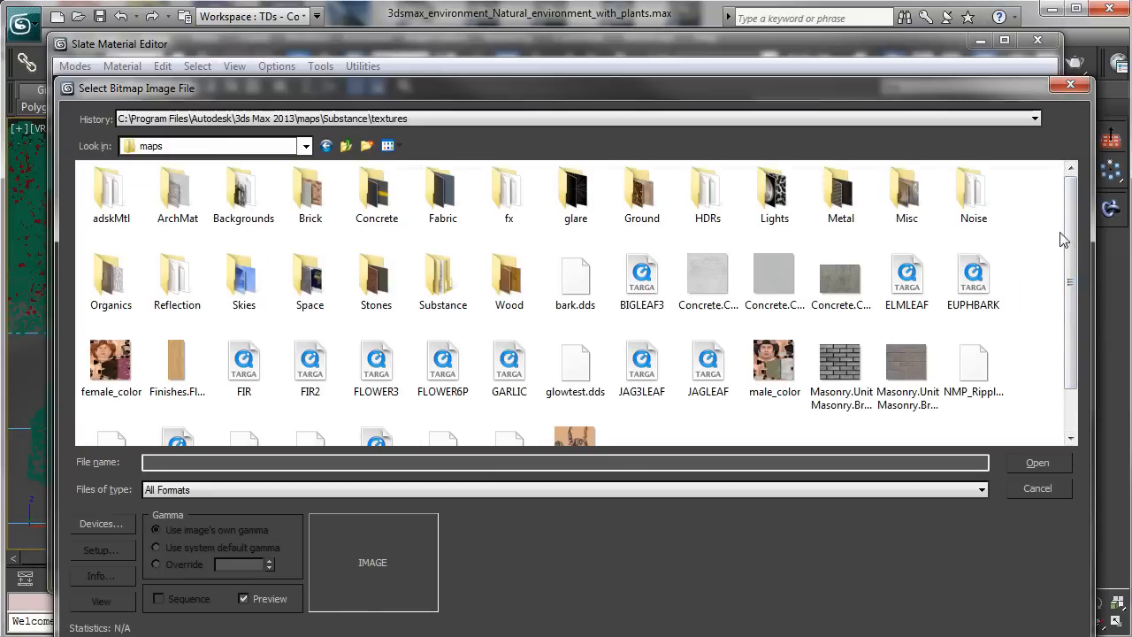
# - Preview the leaf, flower, fir and bark images in the maps folder to find a suitable trunk texture
pyautogui.click(973, 278)
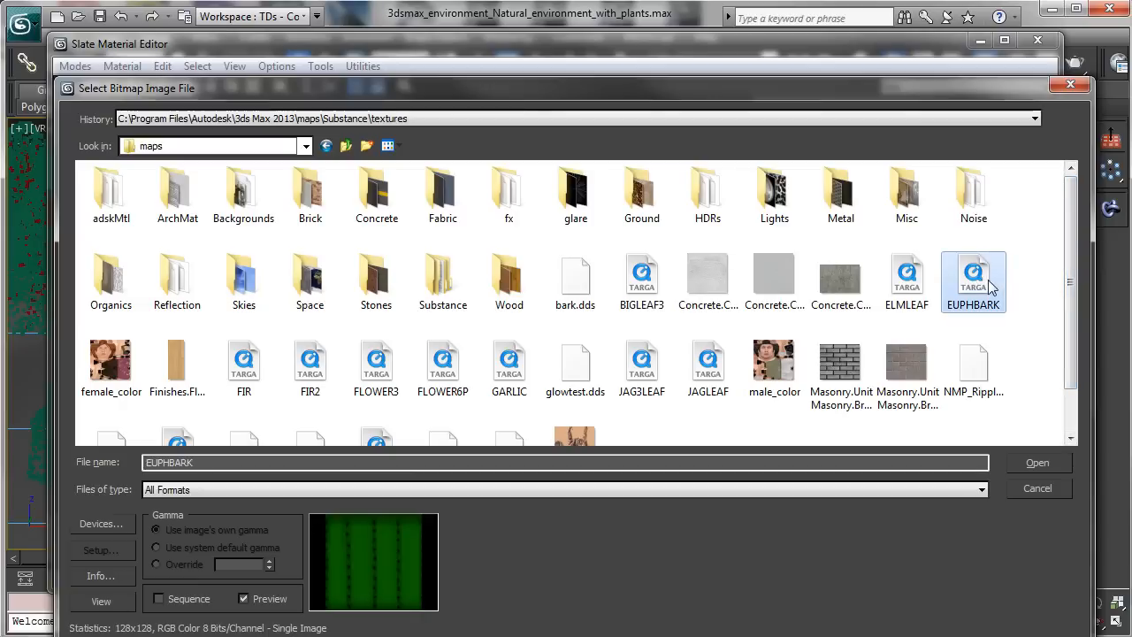
pyautogui.click(906, 278)
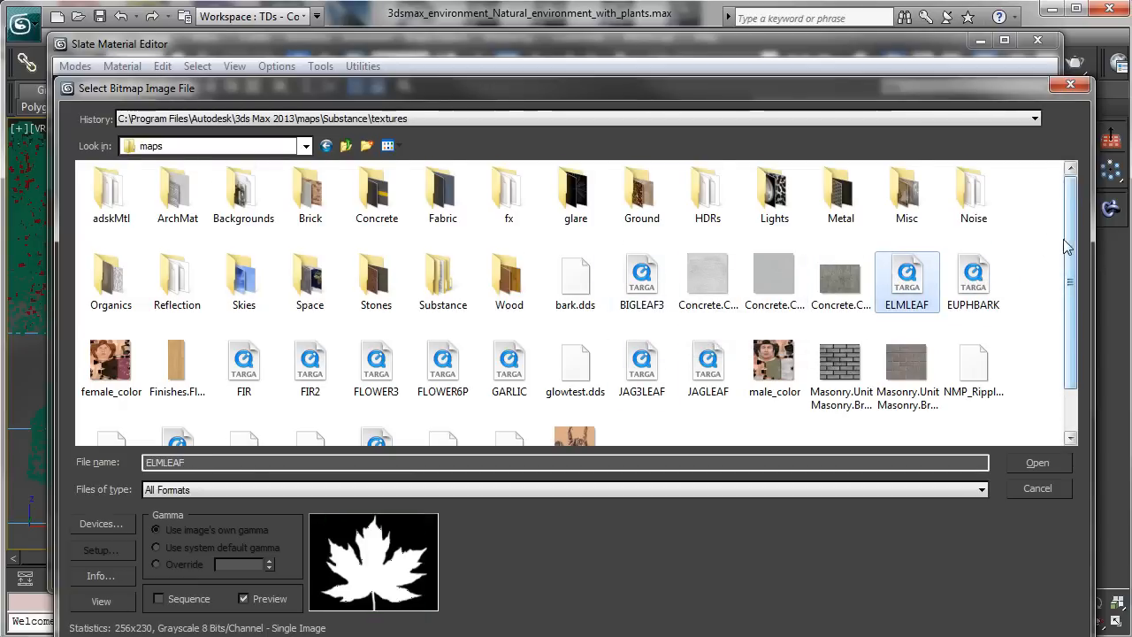
pyautogui.scroll(-2, 1070, 265)
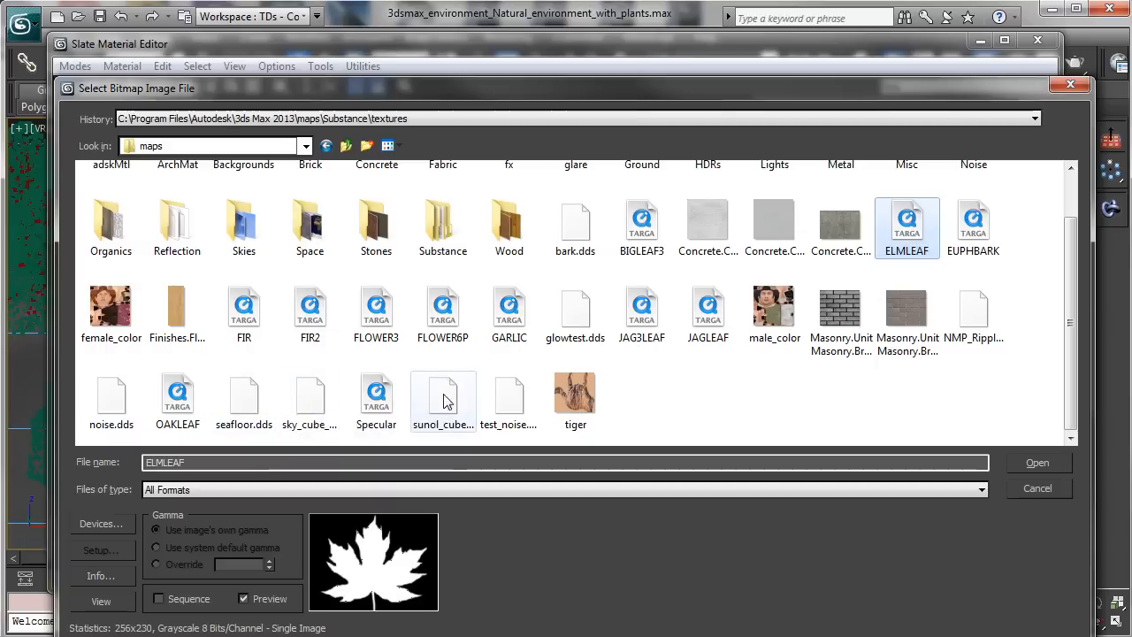
pyautogui.click(186, 395)
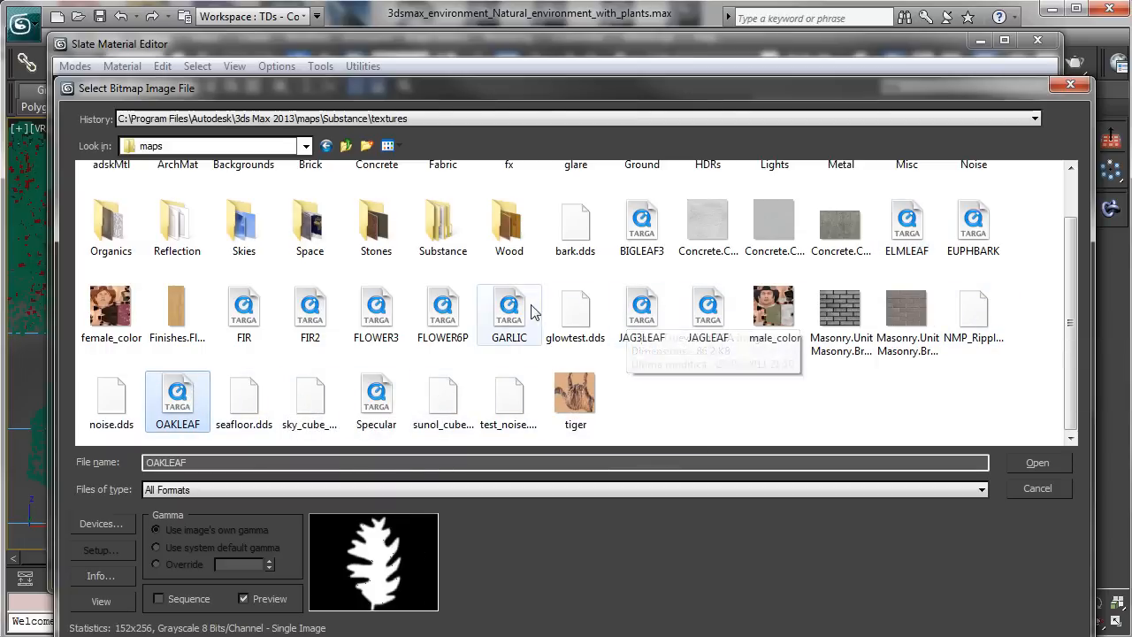
pyautogui.click(443, 314)
pyautogui.click(376, 314)
pyautogui.click(243, 312)
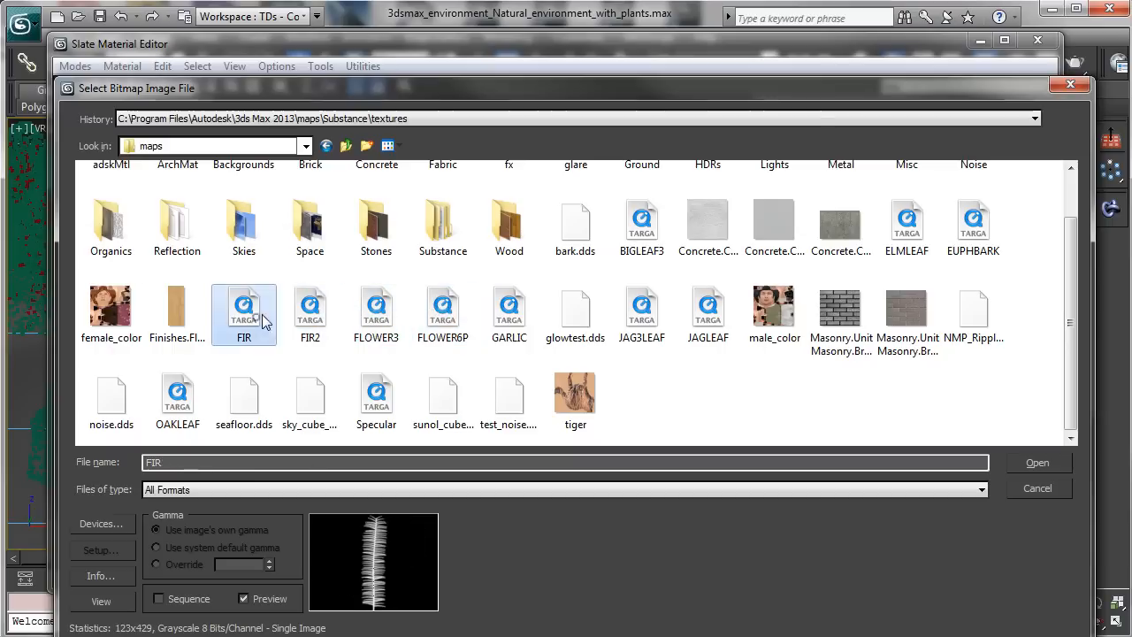
pyautogui.moveTo(1073, 298); pyautogui.dragTo(1066, 232)
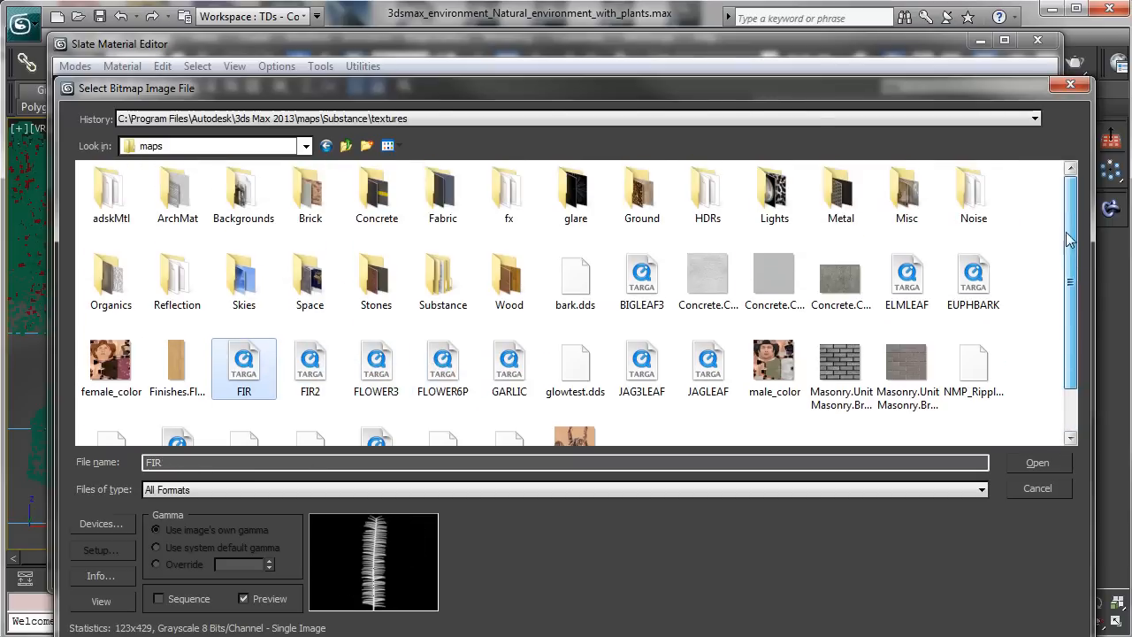
pyautogui.click(559, 292)
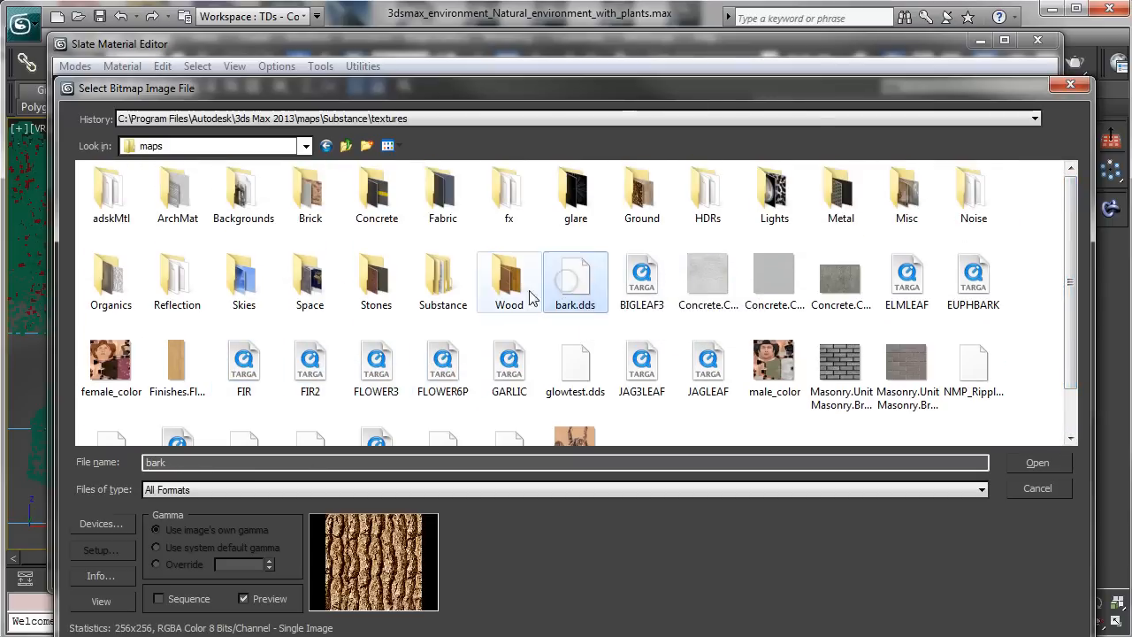
# - Load the TREEBARK image from the Wood folder into the Trunk's Bitmap map, after comparing it with BARK4
pyautogui.doubleClick(505, 292)
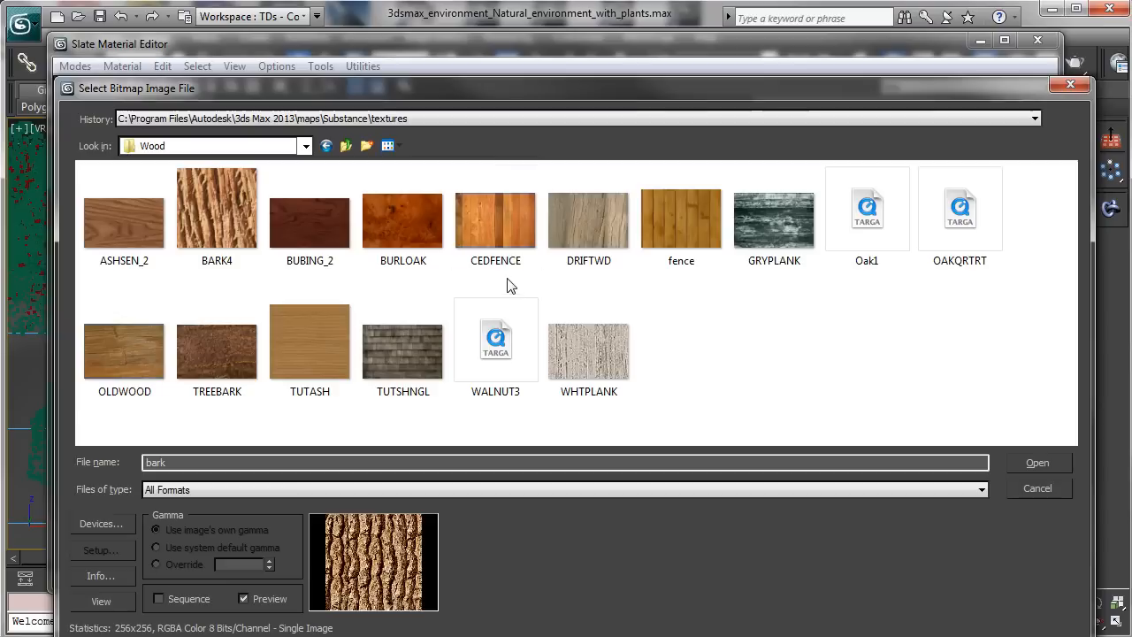
pyautogui.click(214, 219)
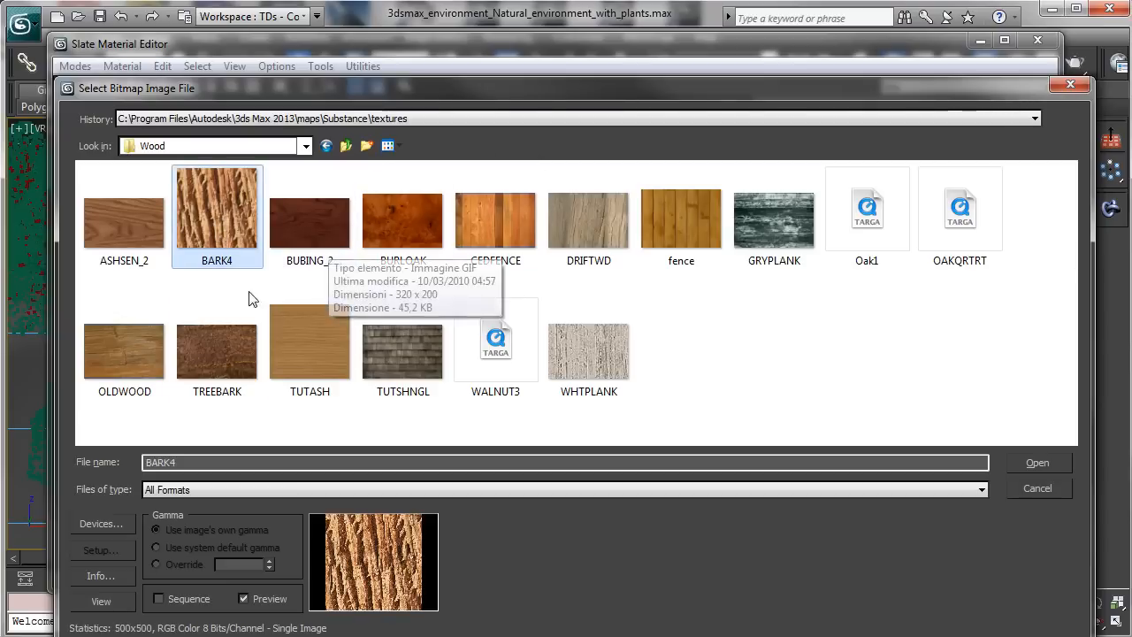
pyautogui.click(240, 348)
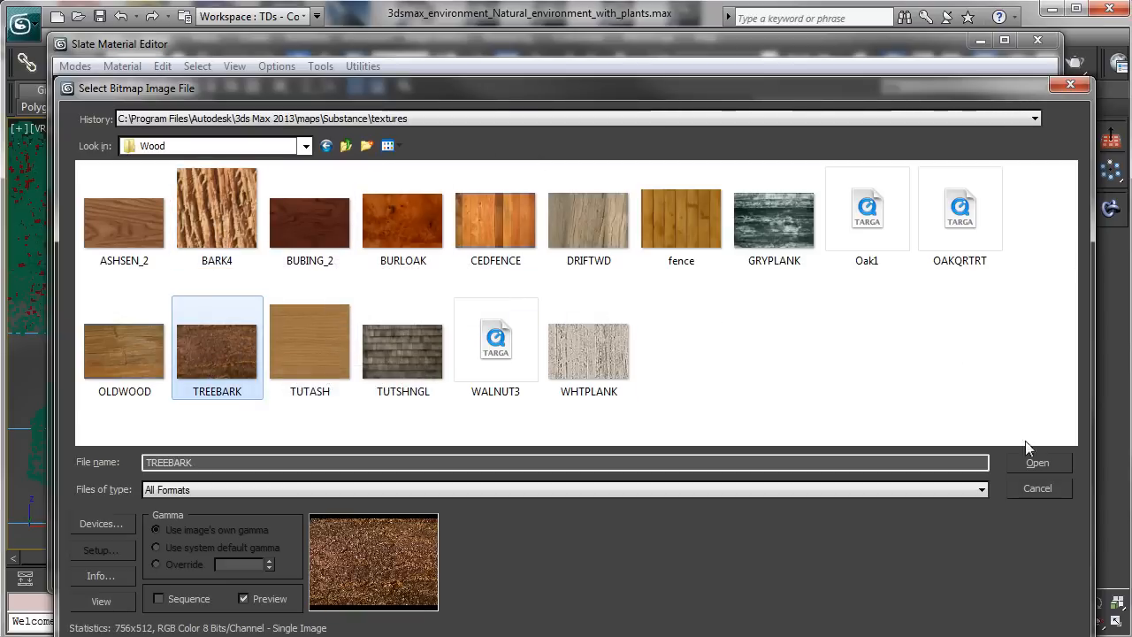
pyautogui.click(1043, 461)
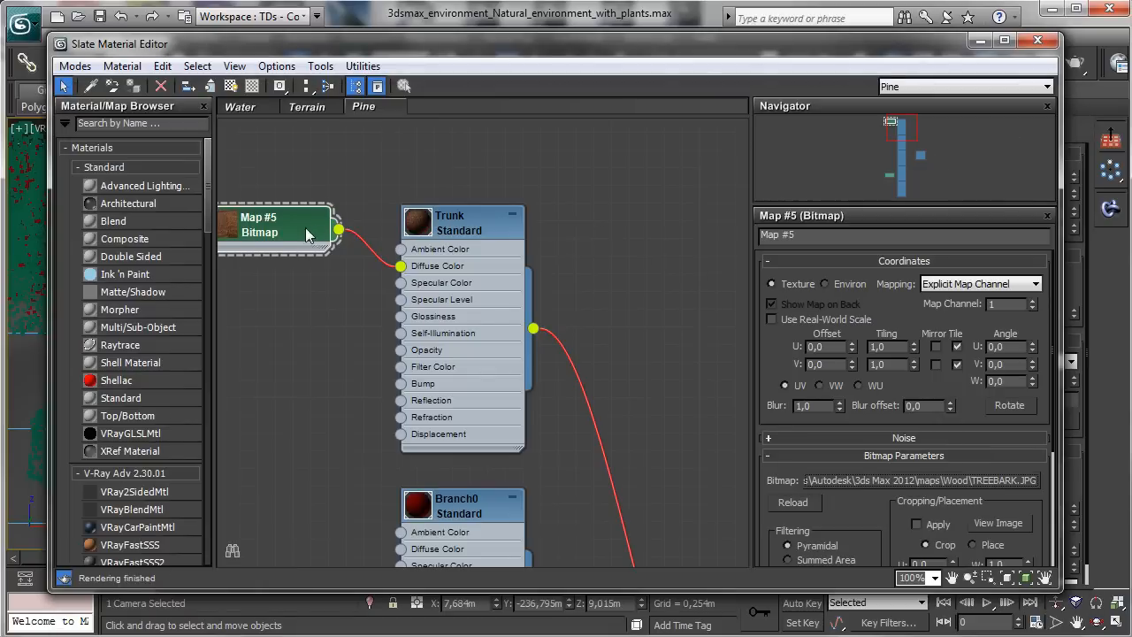
# - Set the bark Bitmap's Blur to 0,01 and enable viewport display of the Trunk material, then minimize the Slate Material Editor
pyautogui.moveTo(306, 228); pyautogui.dragTo(278, 249)
pyautogui.rightClick(840, 405)
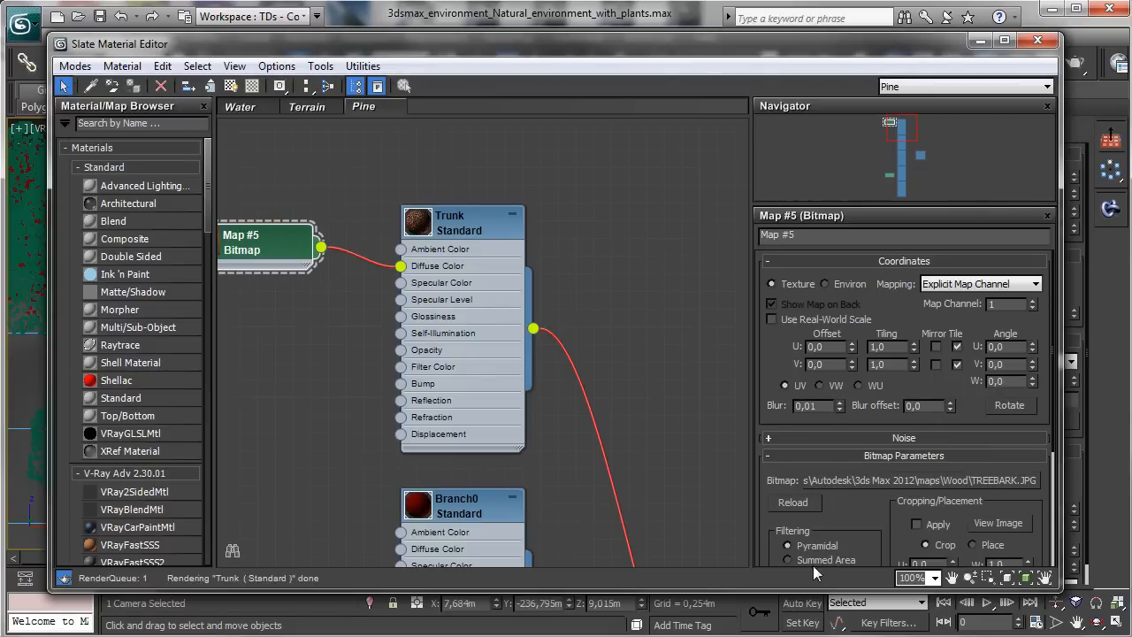
pyautogui.click(481, 224)
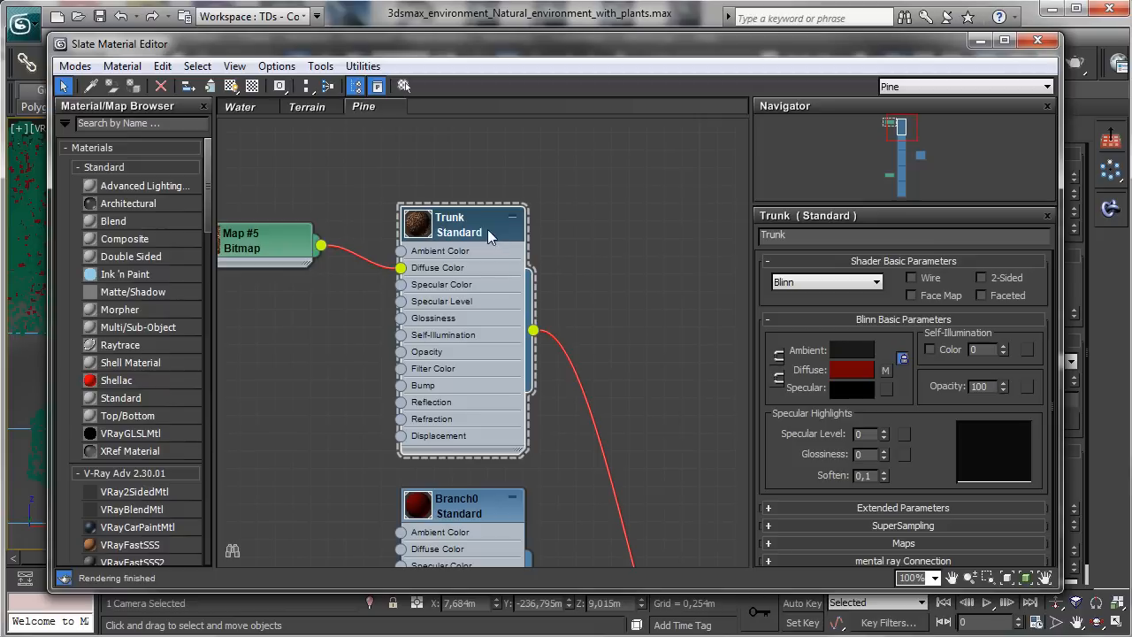
pyautogui.click(231, 86)
pyautogui.click(980, 40)
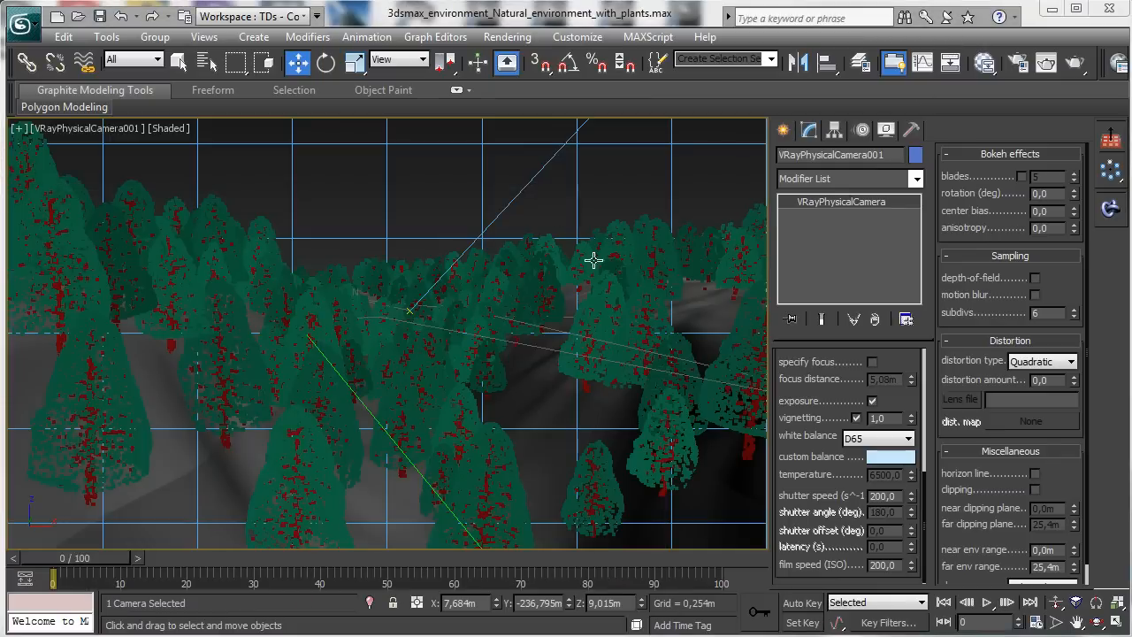
# - Select the single source pine outside the terrain and frame it in a maximized, shaded Front view
pyautogui.click(1116, 623)
pyautogui.rightClick(562, 272)
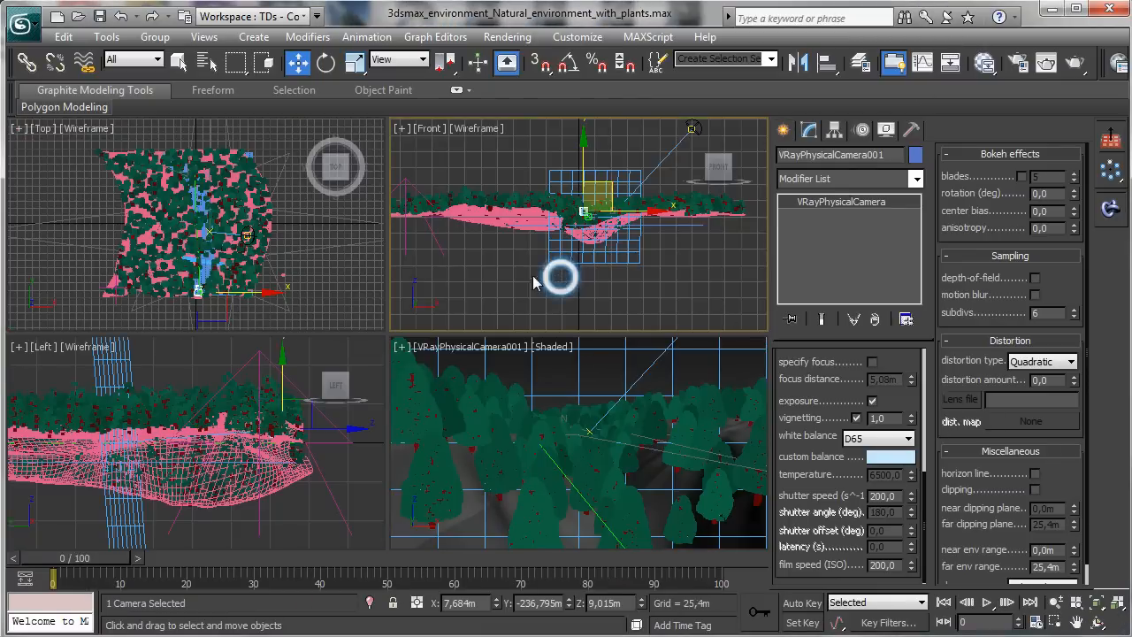
pyautogui.click(281, 276)
pyautogui.rightClick(485, 267)
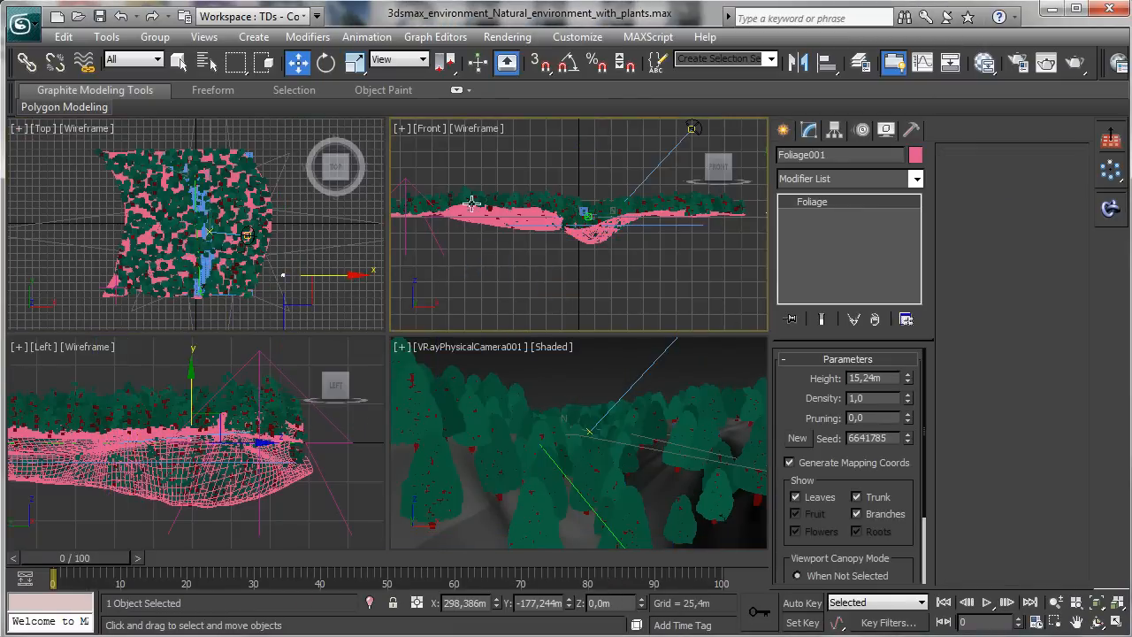
pyautogui.click(1099, 603)
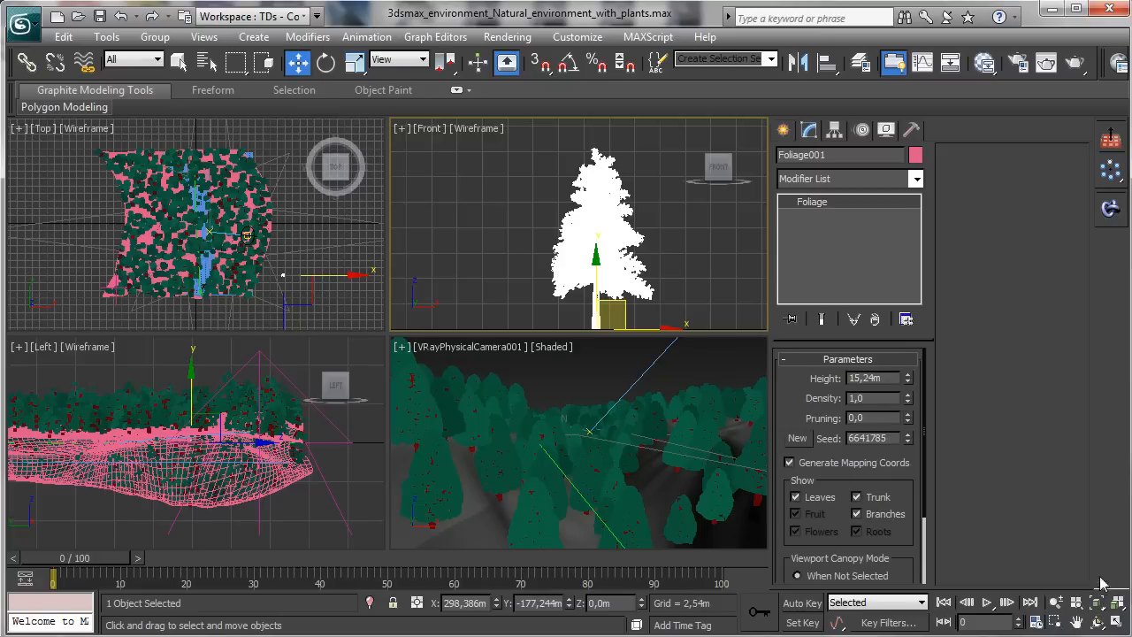
pyautogui.click(484, 129)
pyautogui.click(515, 170)
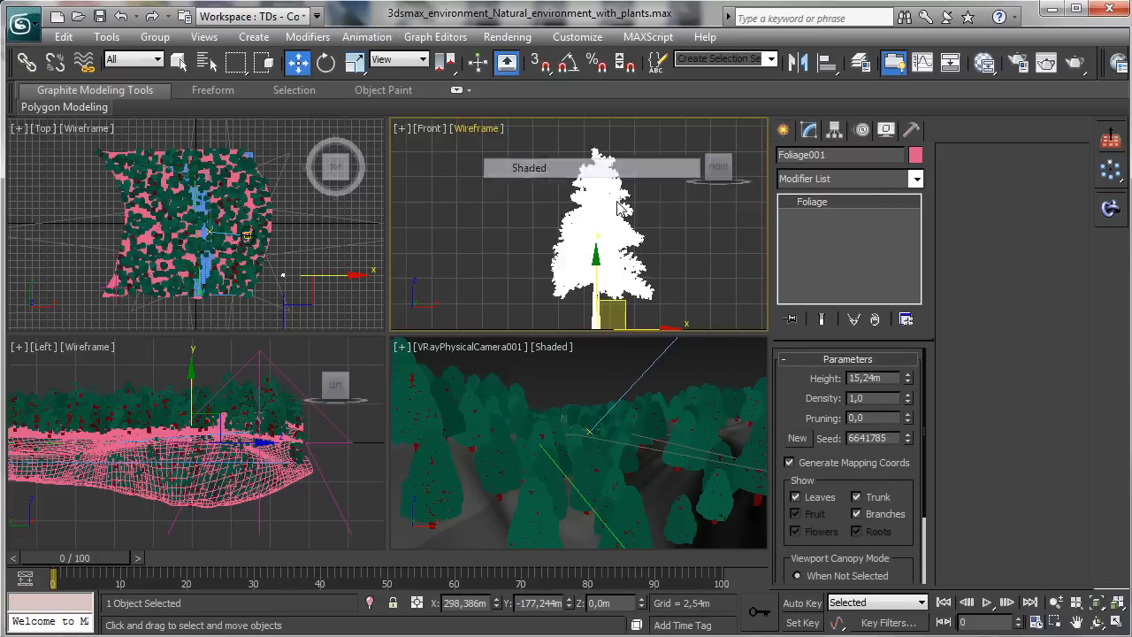
pyautogui.click(1116, 622)
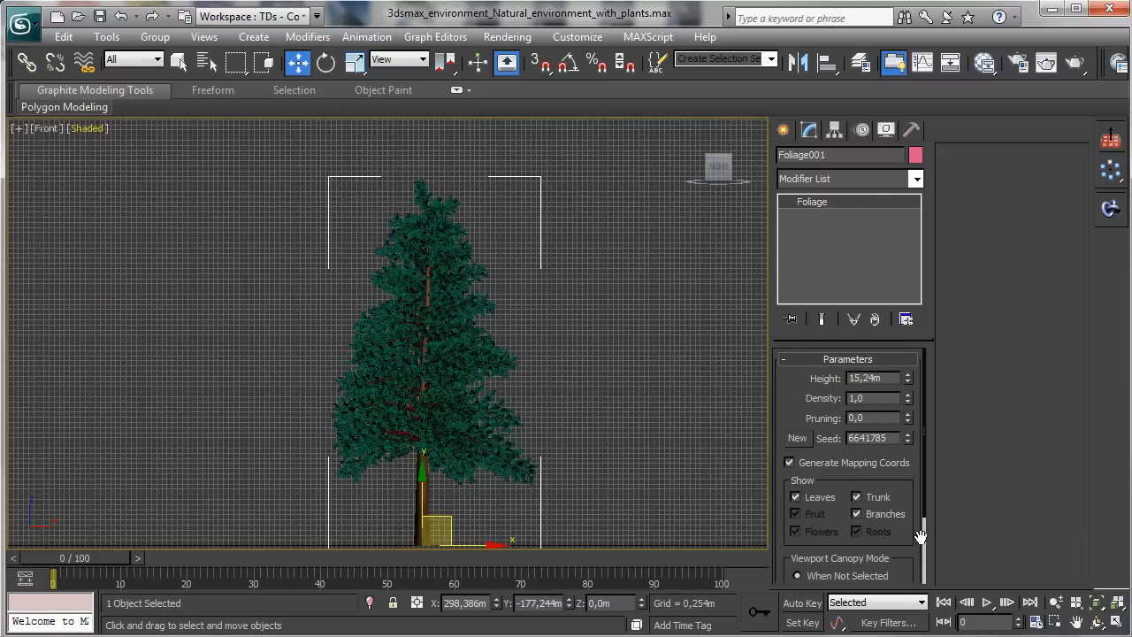
# - Hide the grid in the Front view and get a close view of the pine's trunk
pyautogui.press('g')
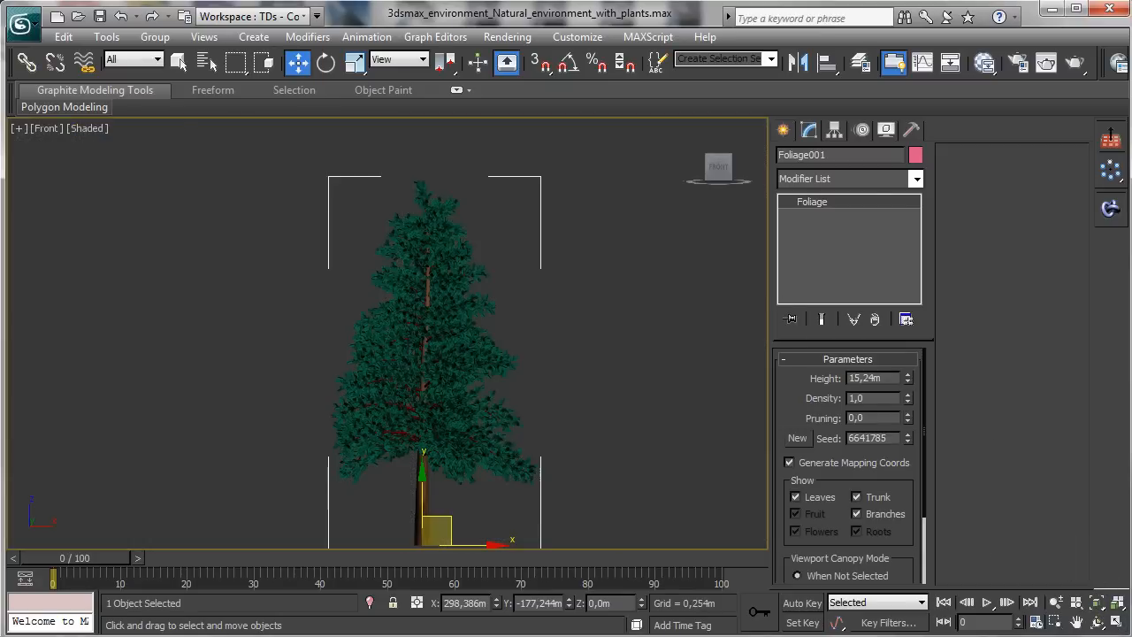
pyautogui.click(1057, 605)
pyautogui.moveTo(423, 482); pyautogui.dragTo(408, 398)
pyautogui.click(1076, 622)
pyautogui.moveTo(627, 451); pyautogui.dragTo(523, 134)
pyautogui.click(179, 61)
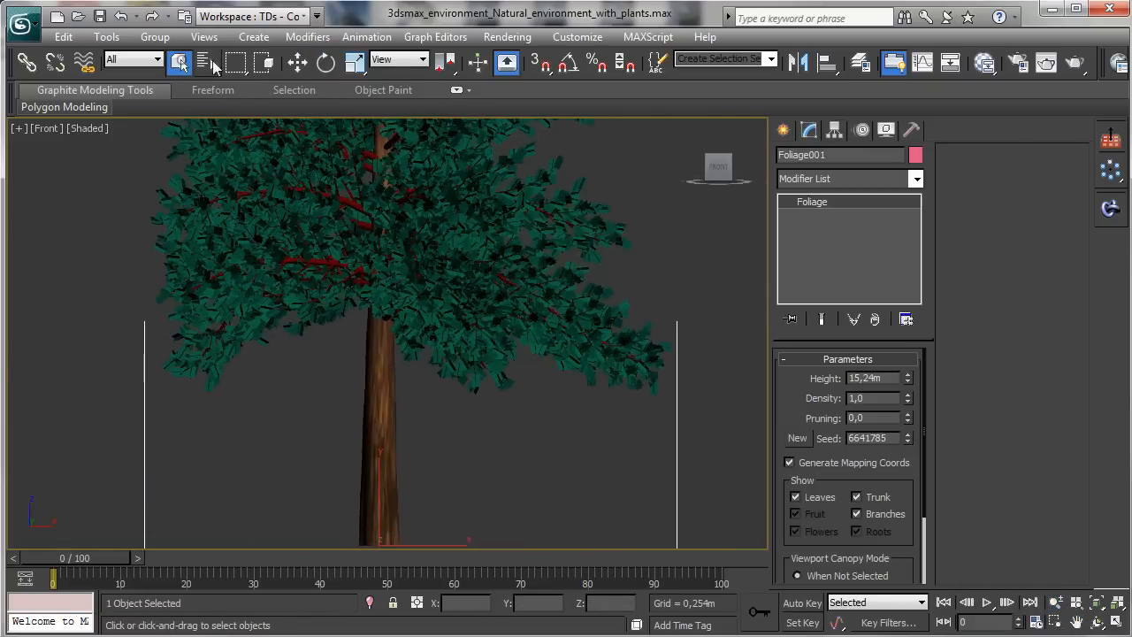
# - Set the TREEBARK map's Tiling to 2,2 in U and 8,2 in V while checking the trunk in the viewport
pyautogui.click(983, 62)
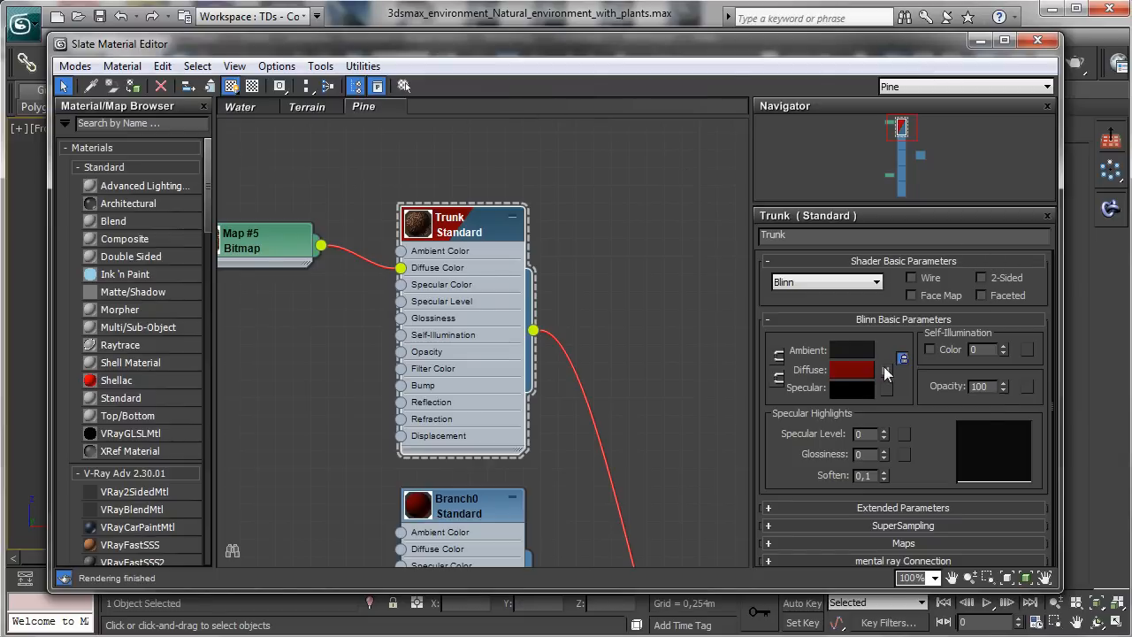
pyautogui.doubleClick(292, 240)
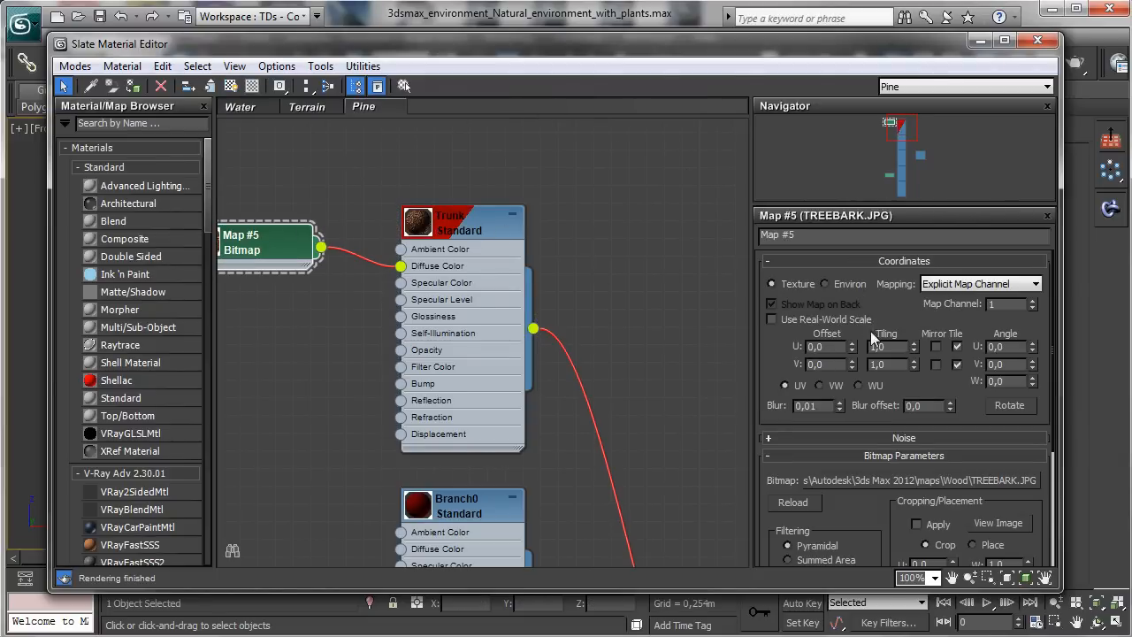
pyautogui.moveTo(889, 55); pyautogui.dragTo(218, 51)
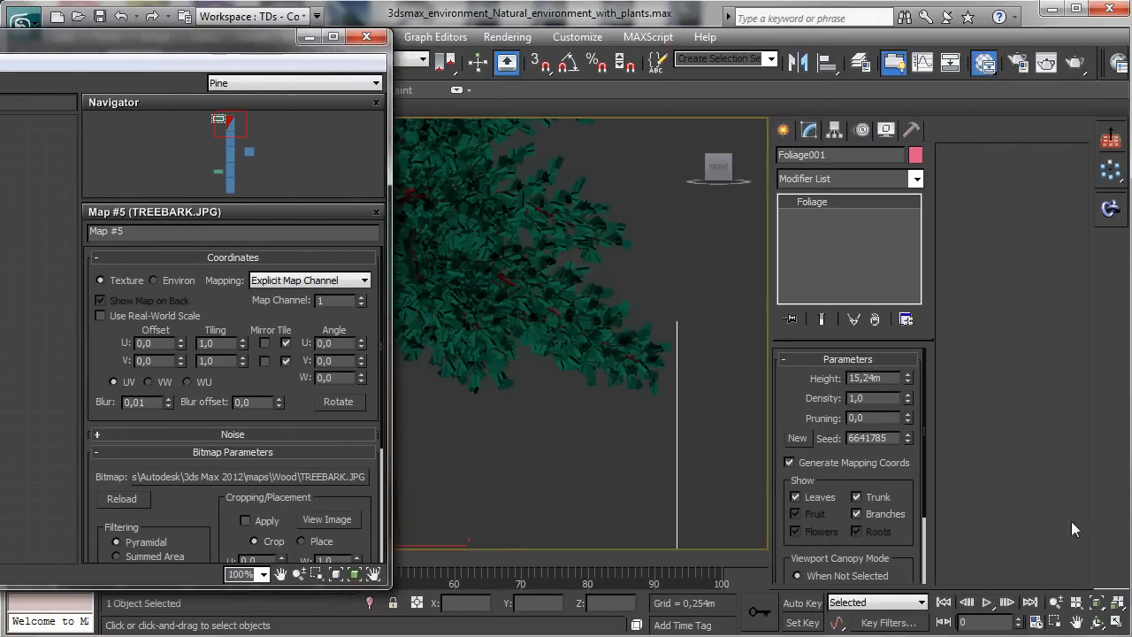
pyautogui.click(1077, 623)
pyautogui.moveTo(593, 397); pyautogui.dragTo(397, 295)
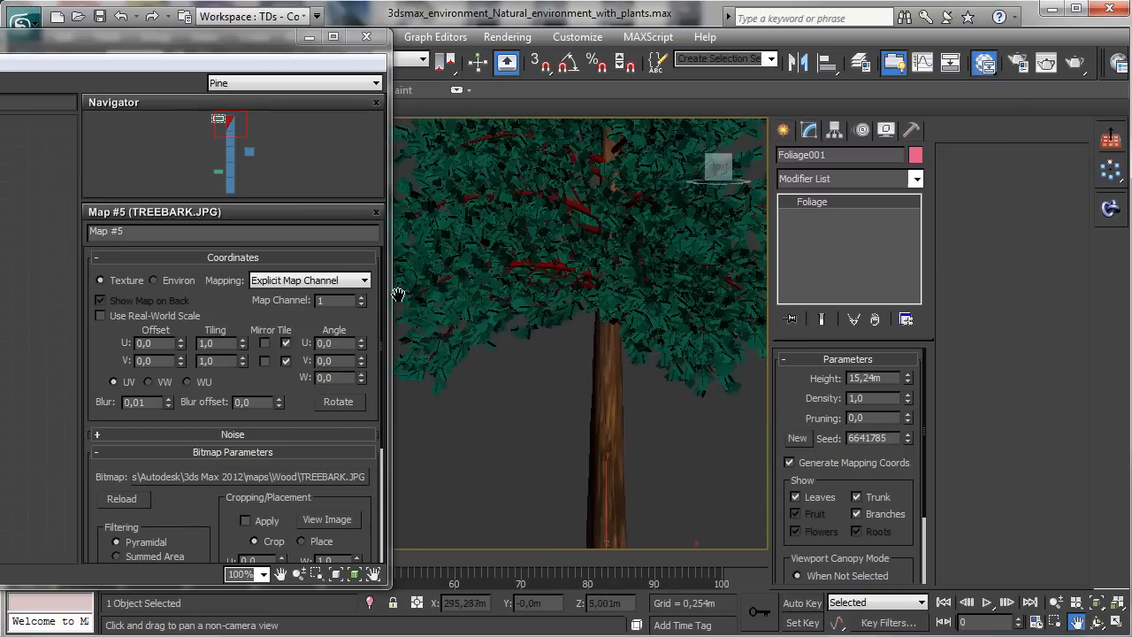
pyautogui.moveTo(239, 362); pyautogui.dragTo(246, 295)
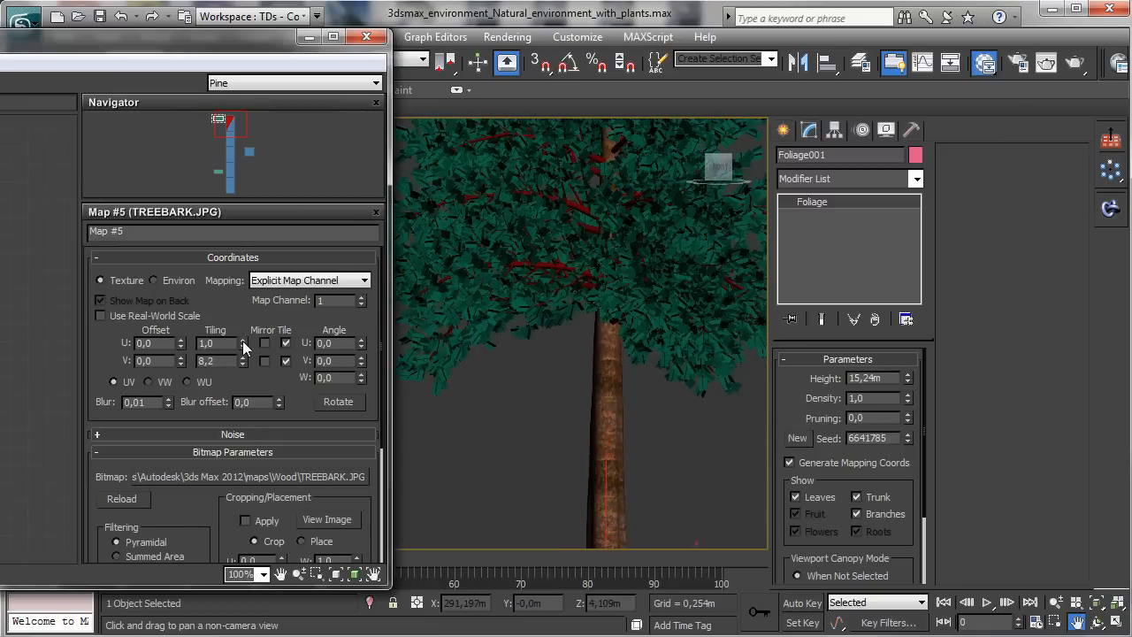
pyautogui.moveTo(243, 342)
pyautogui.mouseDown()
pyautogui.moveTo(245, 319)
pyautogui.moveTo(248, 328)
pyautogui.mouseUp()
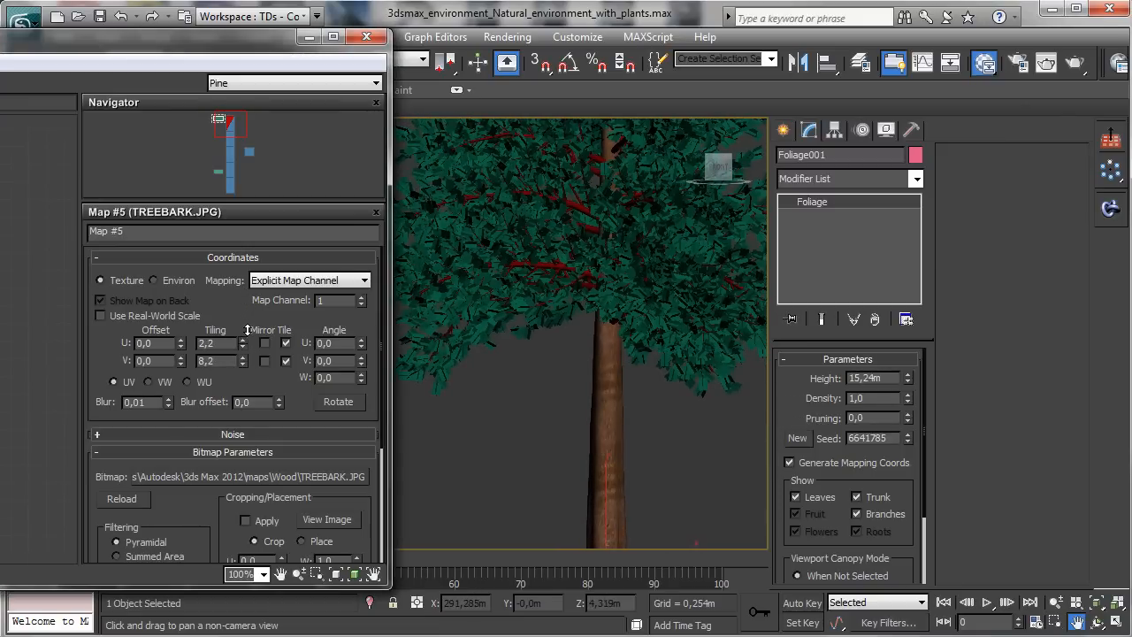
pyautogui.moveTo(261, 36); pyautogui.dragTo(943, 53)
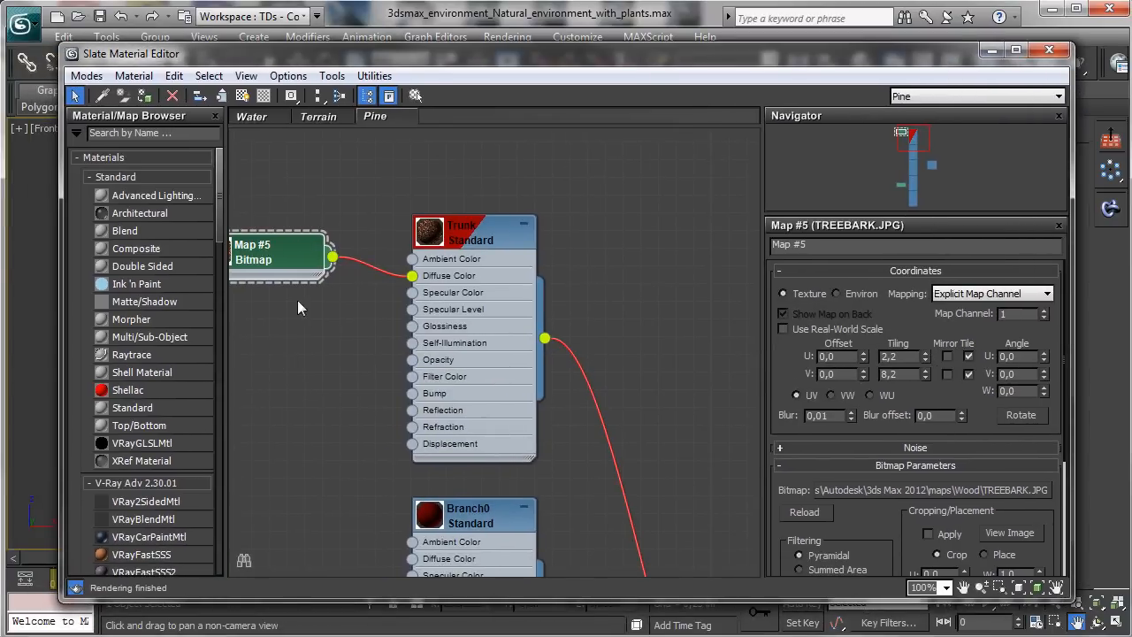
# - Add a Color Correction map beside the Trunk material and connect it to the Trunk's Bump input
pyautogui.rightClick(258, 352)
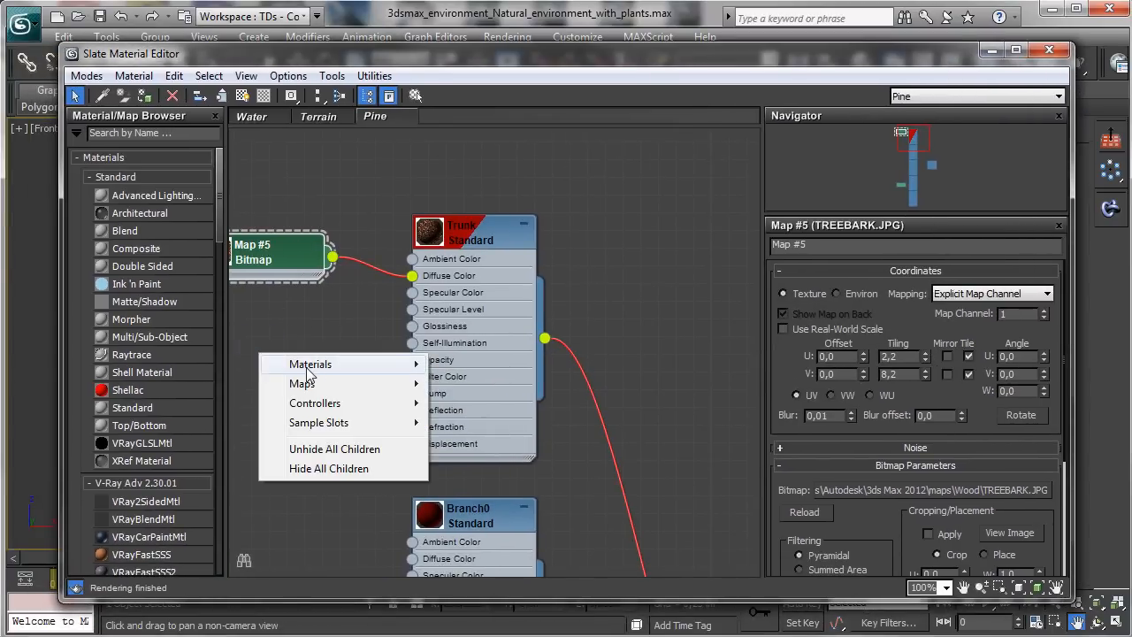
pyautogui.moveTo(317, 375)
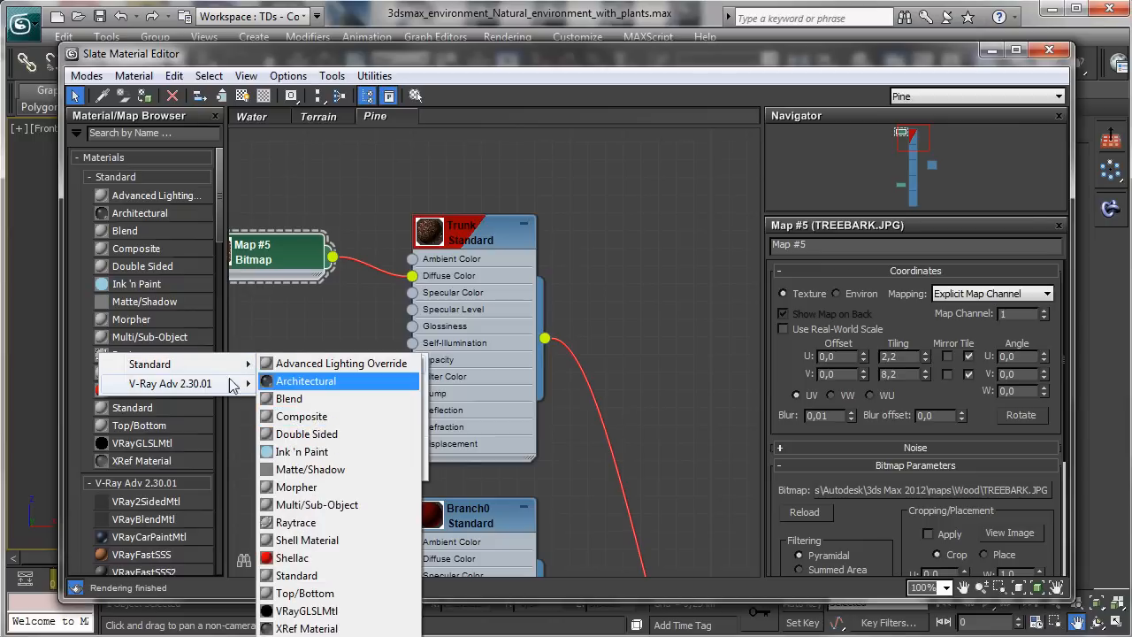
pyautogui.click(280, 345)
pyautogui.rightClick(282, 354)
pyautogui.moveTo(364, 398)
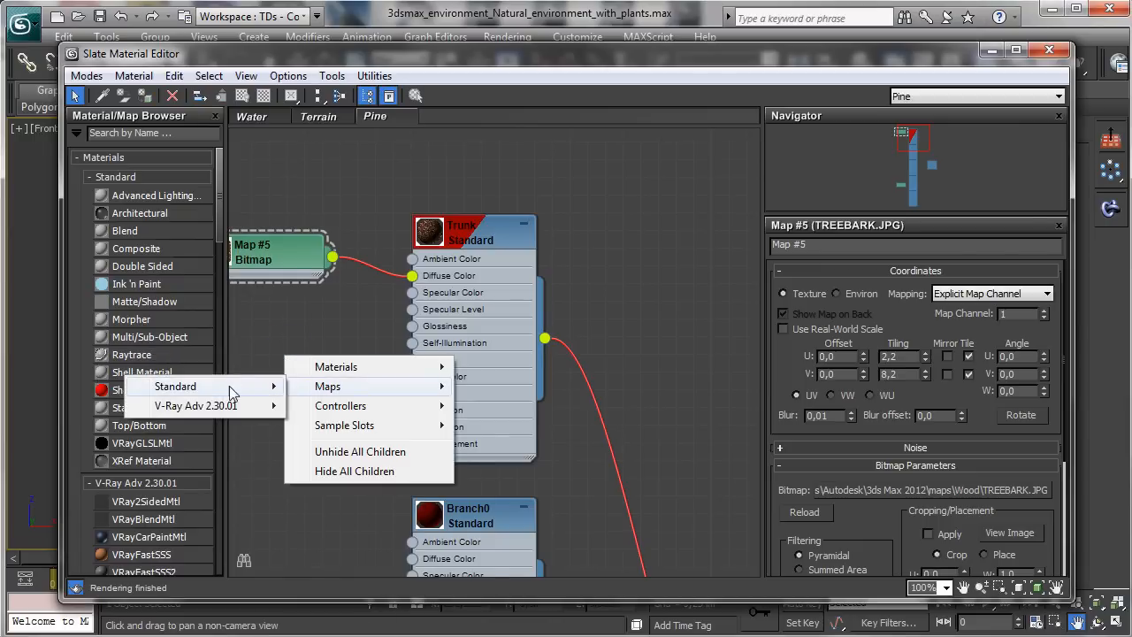
pyautogui.moveTo(220, 385)
pyautogui.click(46, 270)
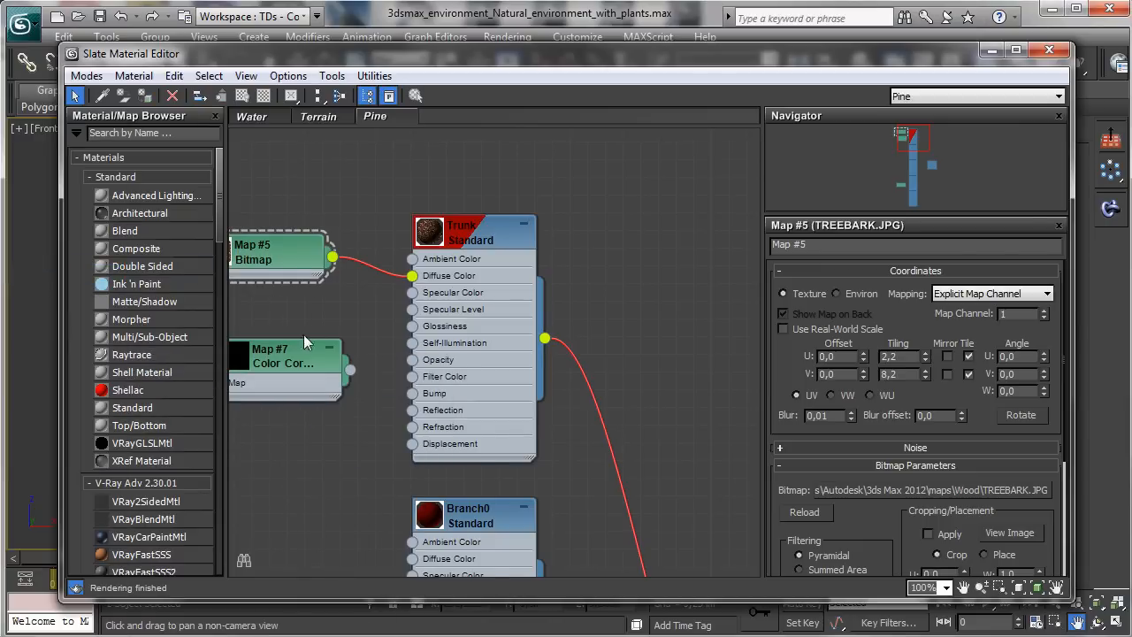
pyautogui.moveTo(390, 392); pyautogui.dragTo(412, 393)
pyautogui.moveTo(291, 361); pyautogui.dragTo(310, 361)
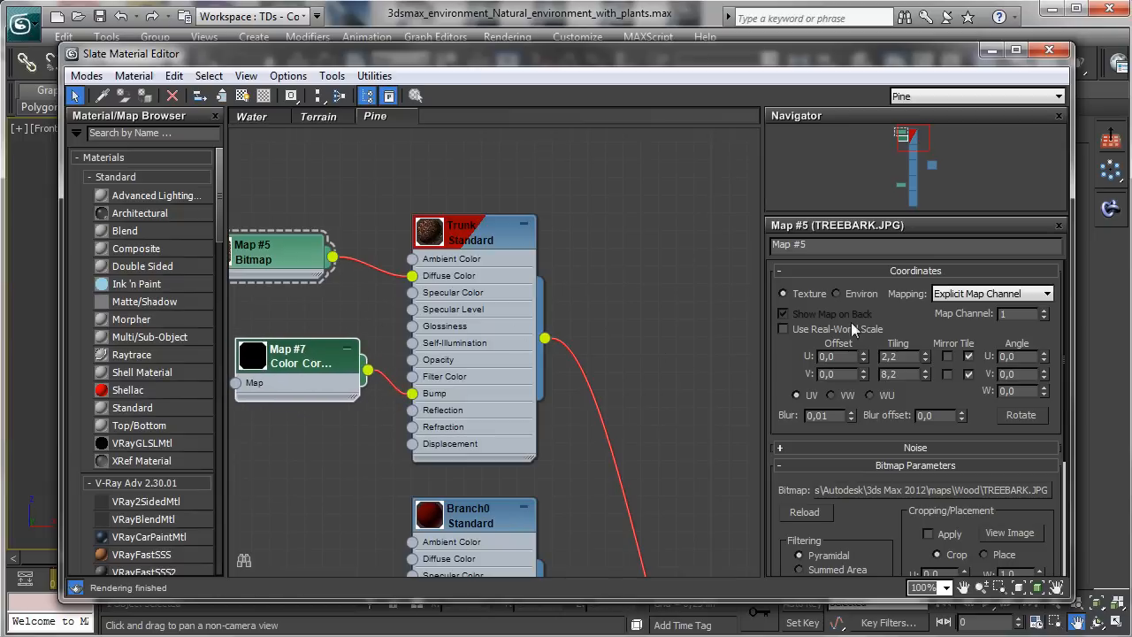
# - Space out the map nodes and wire the TREEBARK bitmap into the Color Correction's Map input as well
pyautogui.moveTo(925, 146)
pyautogui.mouseDown()
pyautogui.moveTo(891, 139)
pyautogui.moveTo(907, 147)
pyautogui.mouseUp()
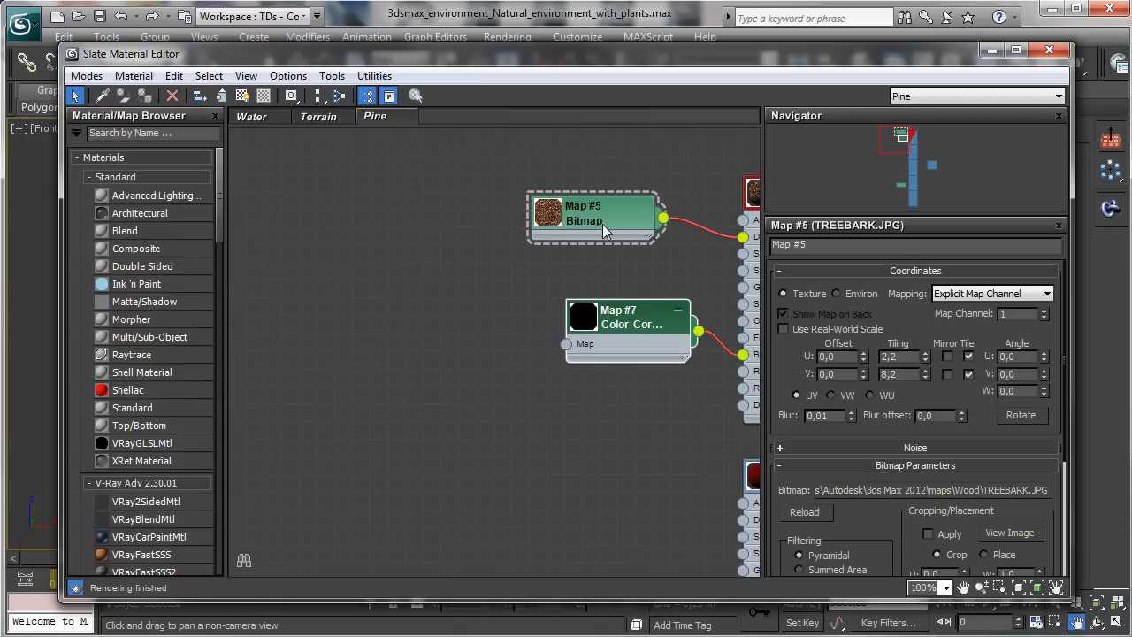
pyautogui.moveTo(602, 220); pyautogui.dragTo(368, 203)
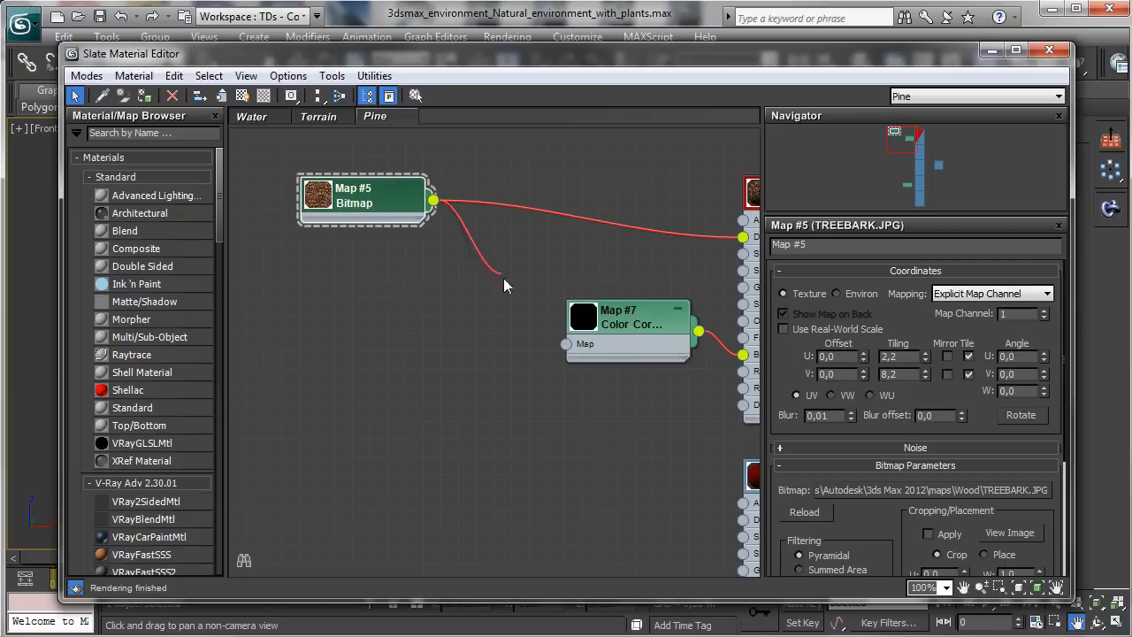
pyautogui.moveTo(503, 278); pyautogui.dragTo(566, 344)
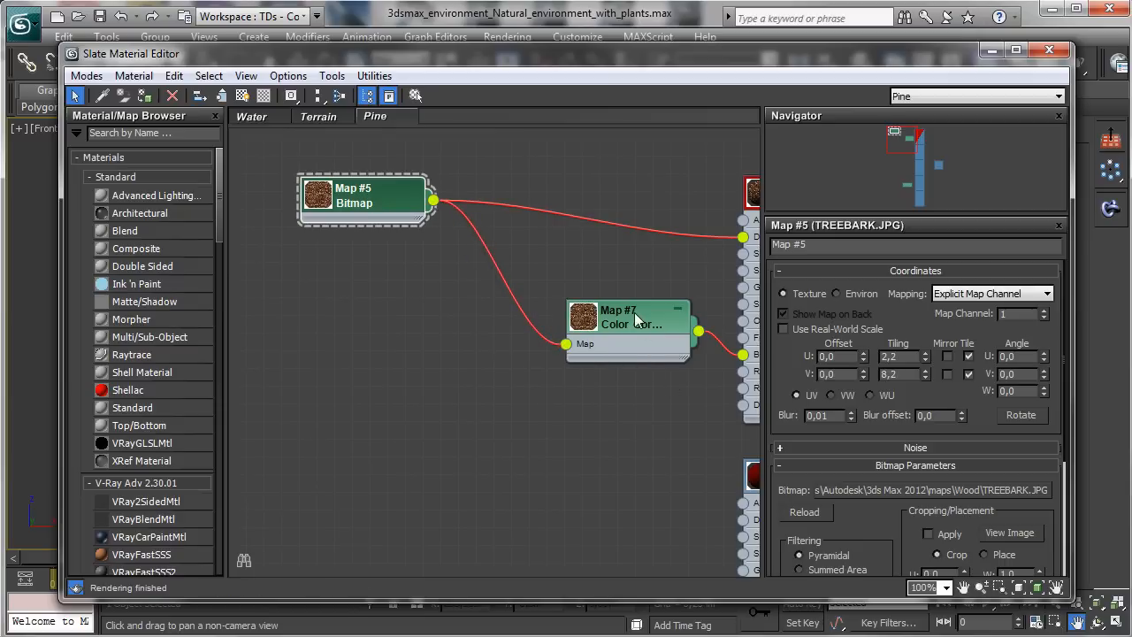
pyautogui.moveTo(635, 320); pyautogui.dragTo(581, 322)
# - Desaturate the bark bump by setting the Color Correction map's Saturation to -100,0
pyautogui.doubleClick(581, 322)
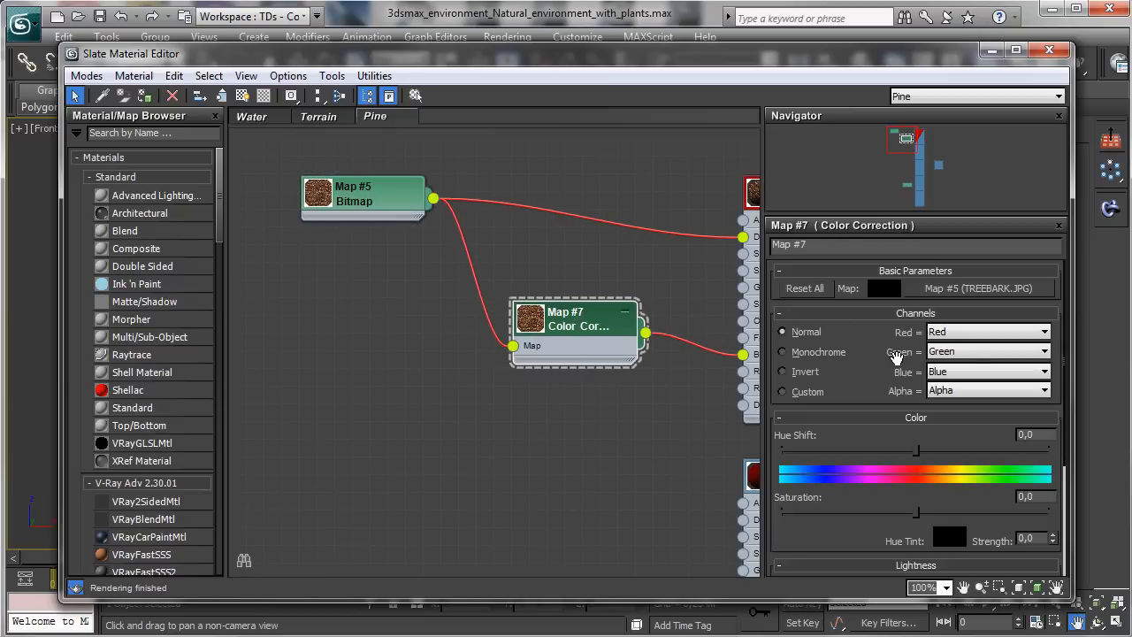
pyautogui.scroll(-5, 877, 347)
pyautogui.moveTo(915, 363); pyautogui.dragTo(698, 382)
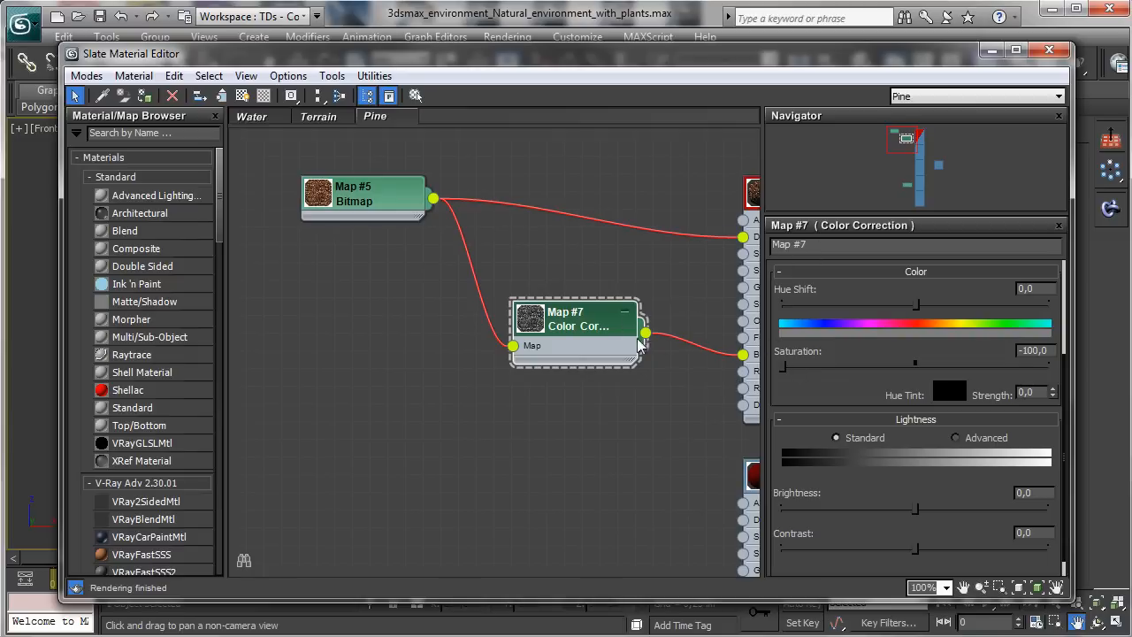
# - Enlarge the Trunk node's material preview and rearrange the Trunk and Color Correction nodes so their wires are clear
pyautogui.doubleClick(758, 202)
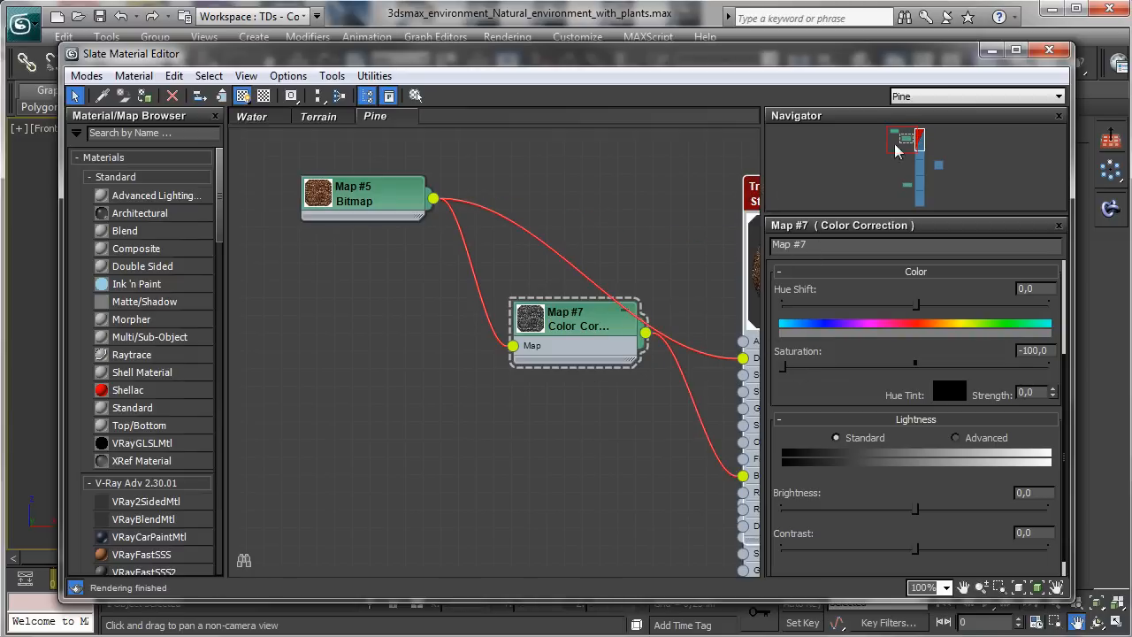
pyautogui.moveTo(908, 144)
pyautogui.mouseDown()
pyautogui.moveTo(924, 141)
pyautogui.moveTo(915, 146)
pyautogui.mouseUp()
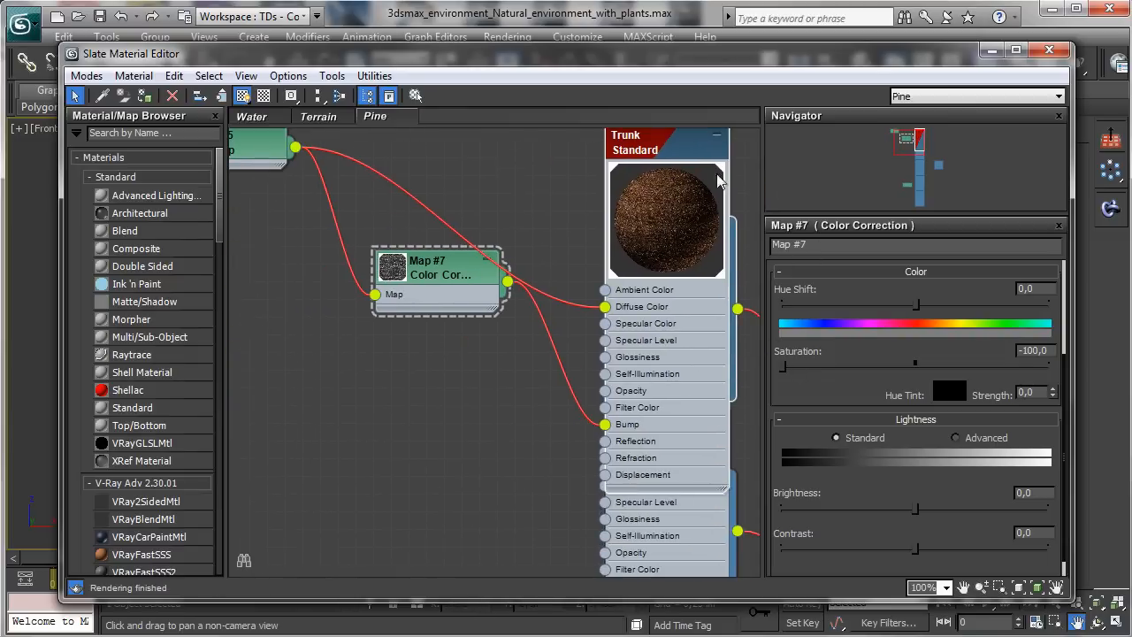
pyautogui.moveTo(493, 303); pyautogui.dragTo(475, 356)
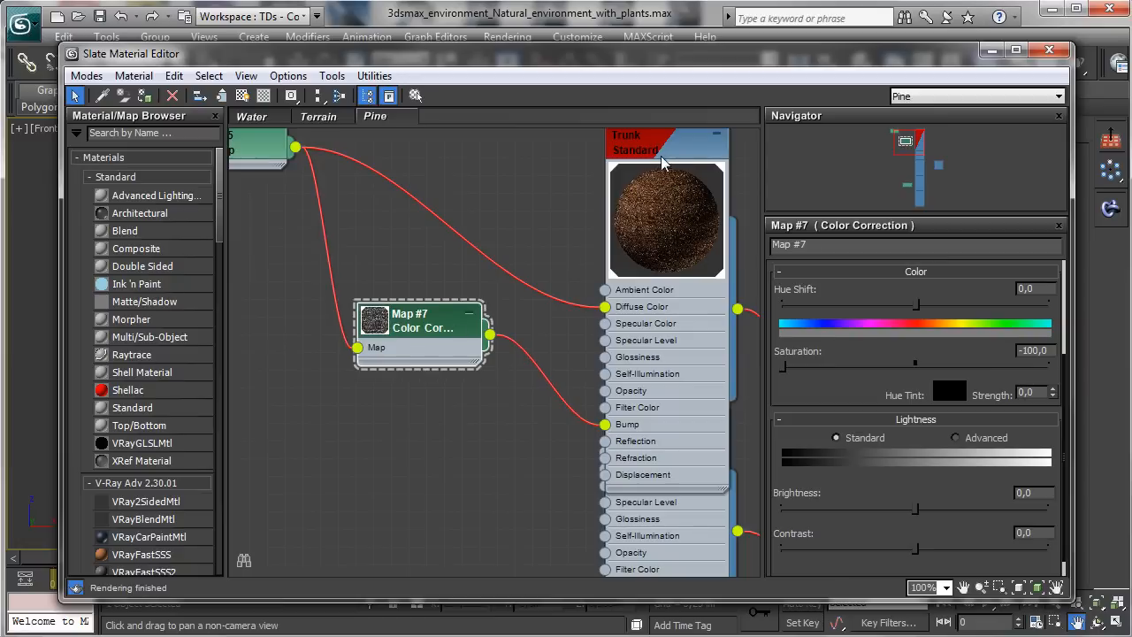
pyautogui.moveTo(662, 153); pyautogui.dragTo(608, 46)
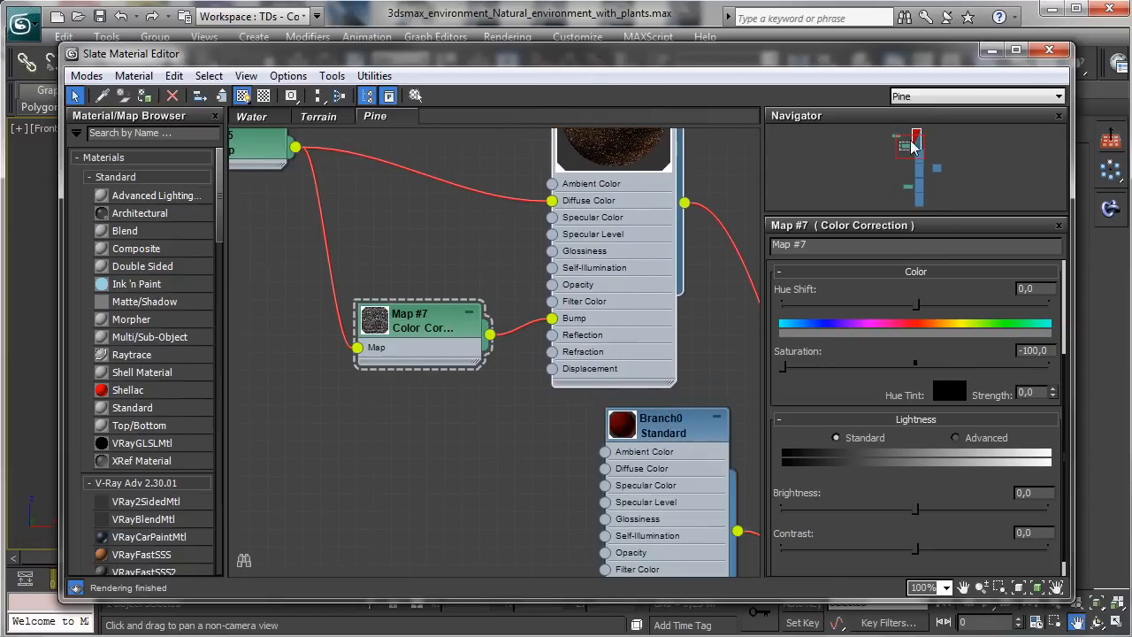
pyautogui.moveTo(914, 143); pyautogui.dragTo(920, 140)
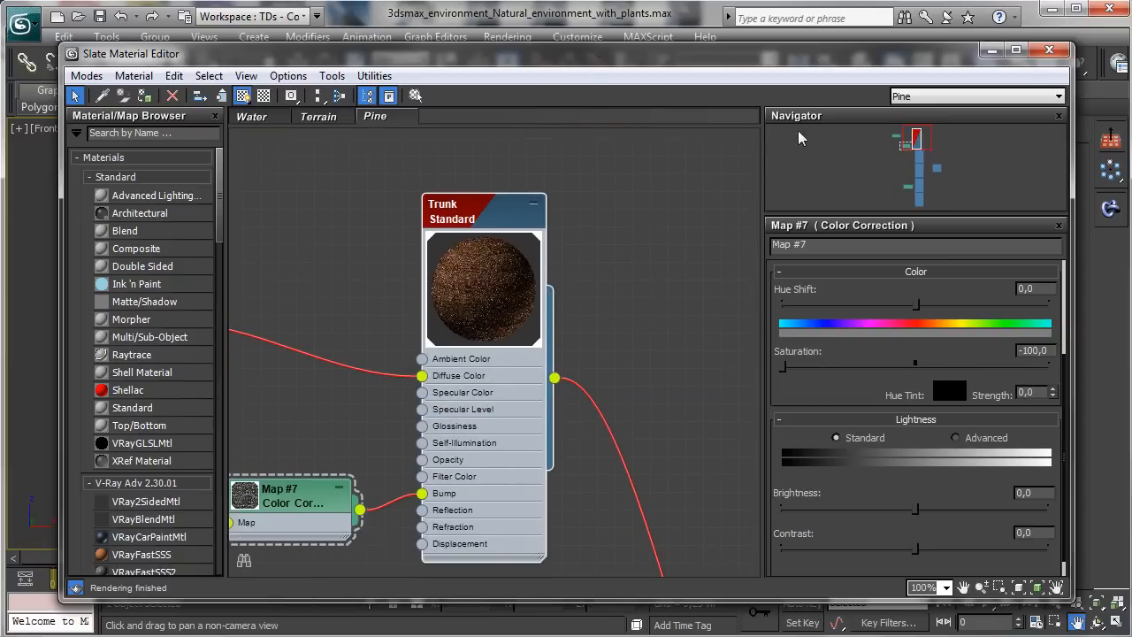
# - Set the Trunk material's Bump amount to 15 in its map settings
pyautogui.click(471, 217)
pyautogui.moveTo(941, 430); pyautogui.dragTo(940, 359)
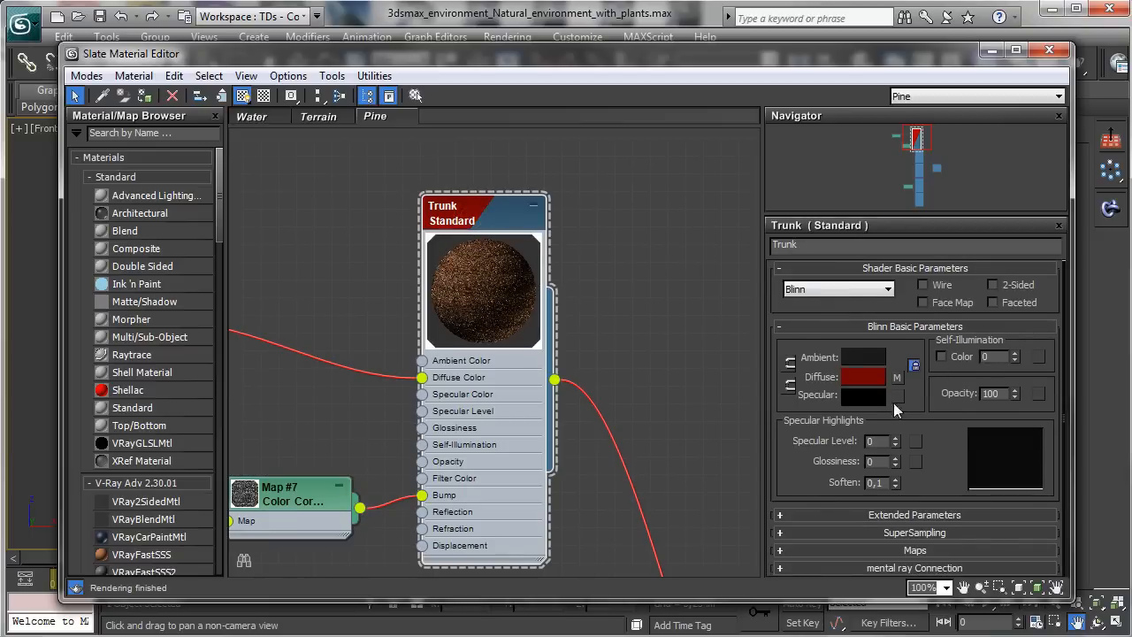
pyautogui.moveTo(895, 441)
pyautogui.mouseDown()
pyautogui.moveTo(894, 423)
pyautogui.moveTo(892, 447)
pyautogui.mouseUp()
pyautogui.click(911, 549)
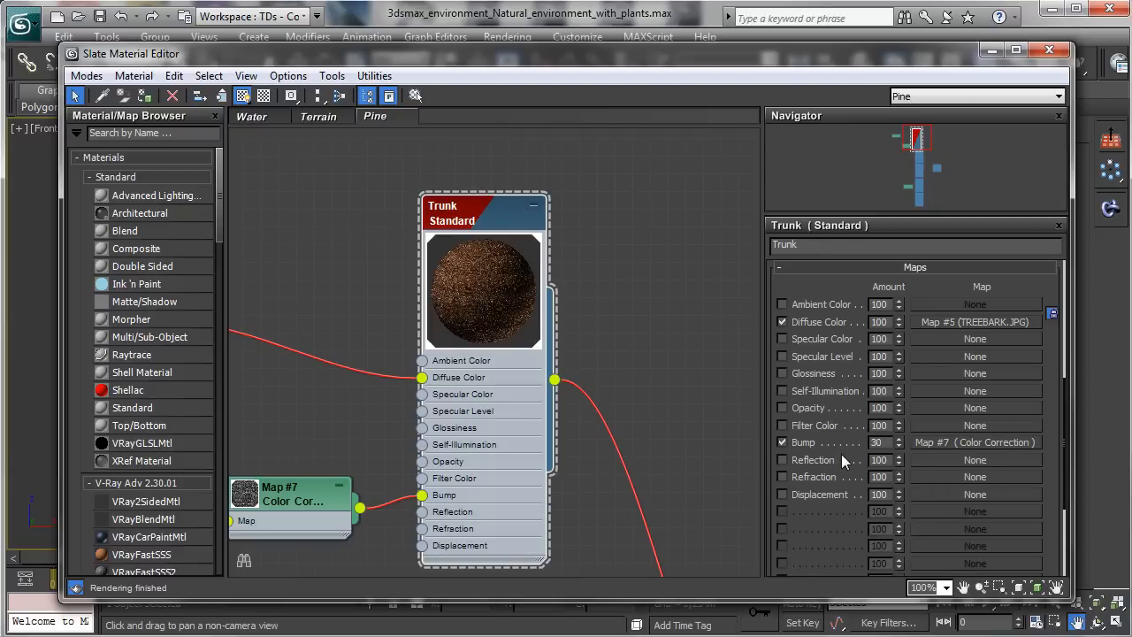
pyautogui.doubleClick(889, 442)
pyautogui.write('15')
pyautogui.press('Return')
# - Move the Branch0 material node away from the Branch1 column in the Pine view
pyautogui.moveTo(923, 138); pyautogui.dragTo(927, 161)
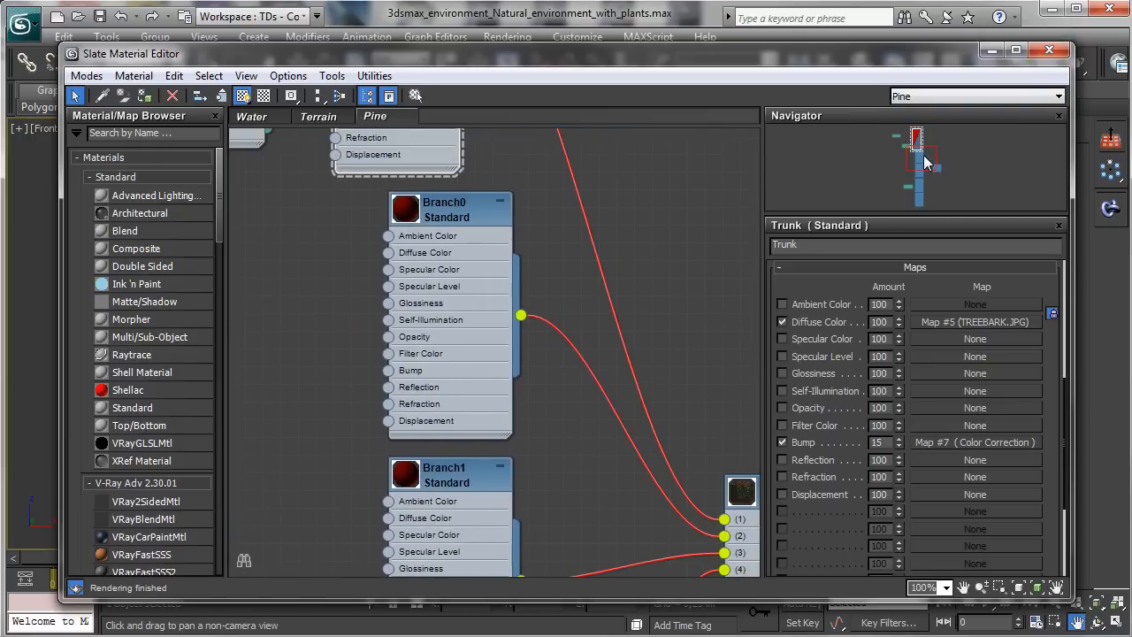
pyautogui.click(461, 216)
pyautogui.moveTo(480, 226); pyautogui.dragTo(356, 244)
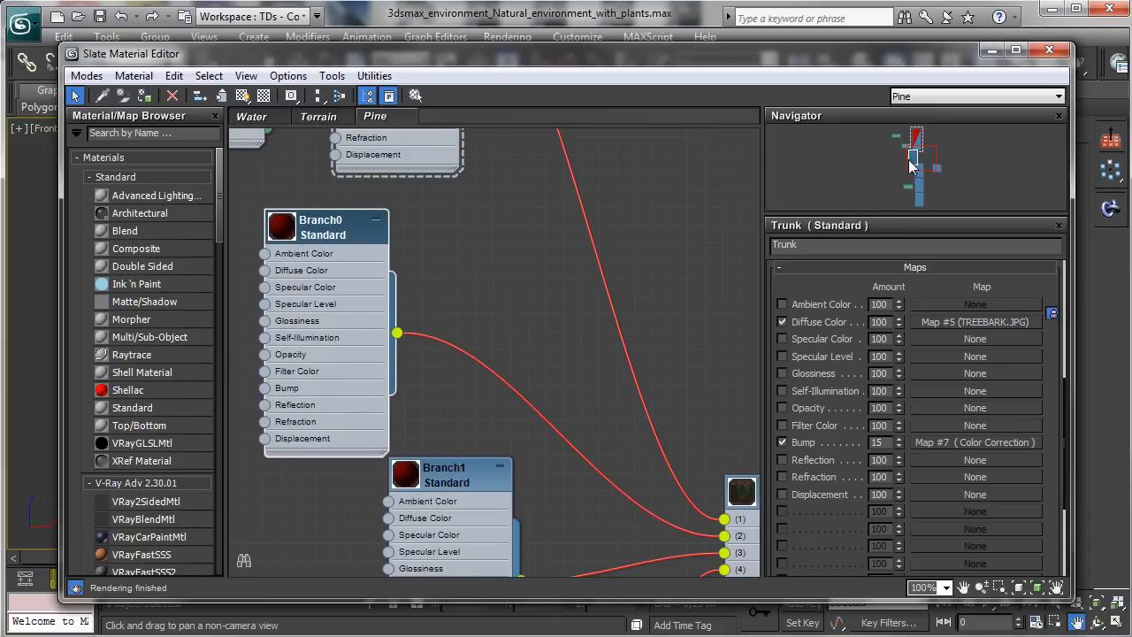
pyautogui.moveTo(922, 159); pyautogui.dragTo(913, 152)
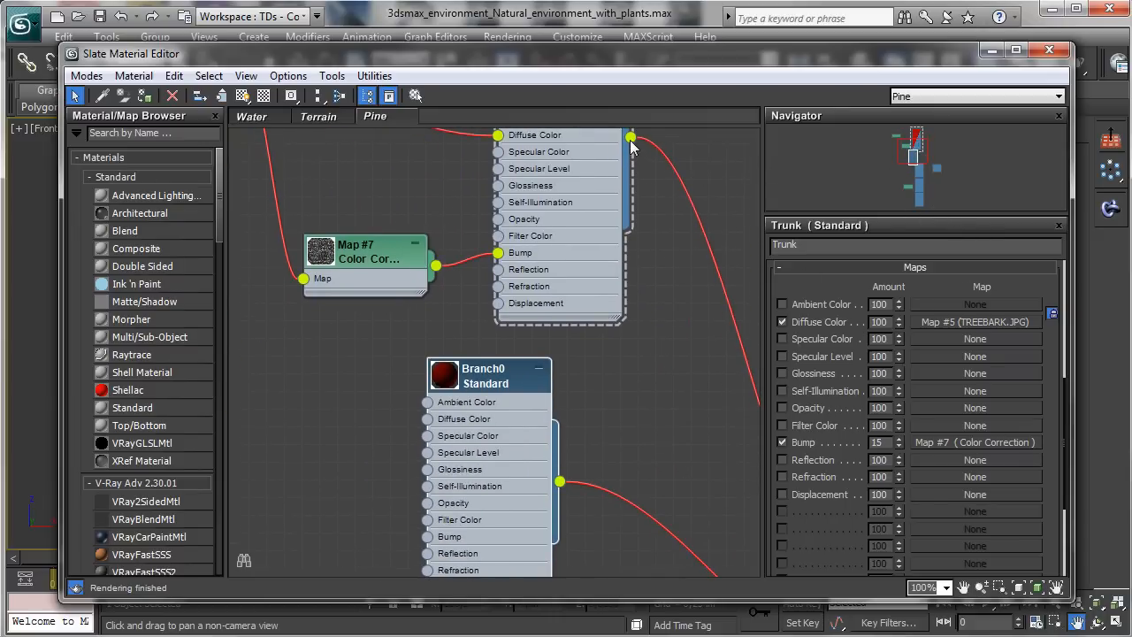
pyautogui.moveTo(631, 138); pyautogui.dragTo(662, 464)
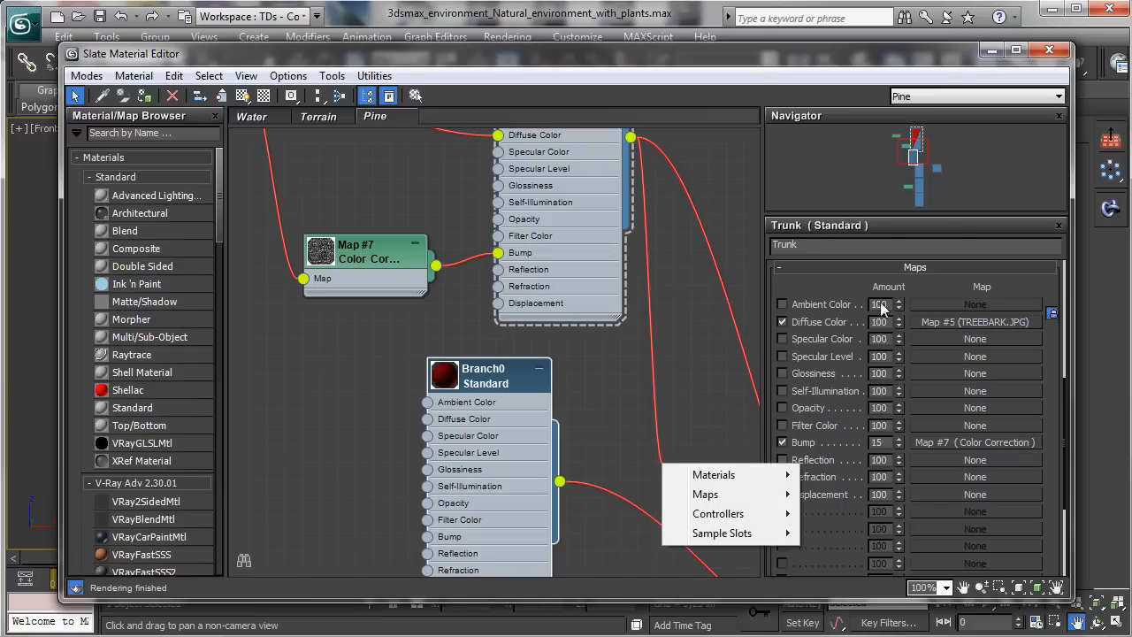
pyautogui.moveTo(920, 158)
pyautogui.mouseDown()
pyautogui.moveTo(918, 139)
pyautogui.moveTo(928, 157)
pyautogui.mouseUp()
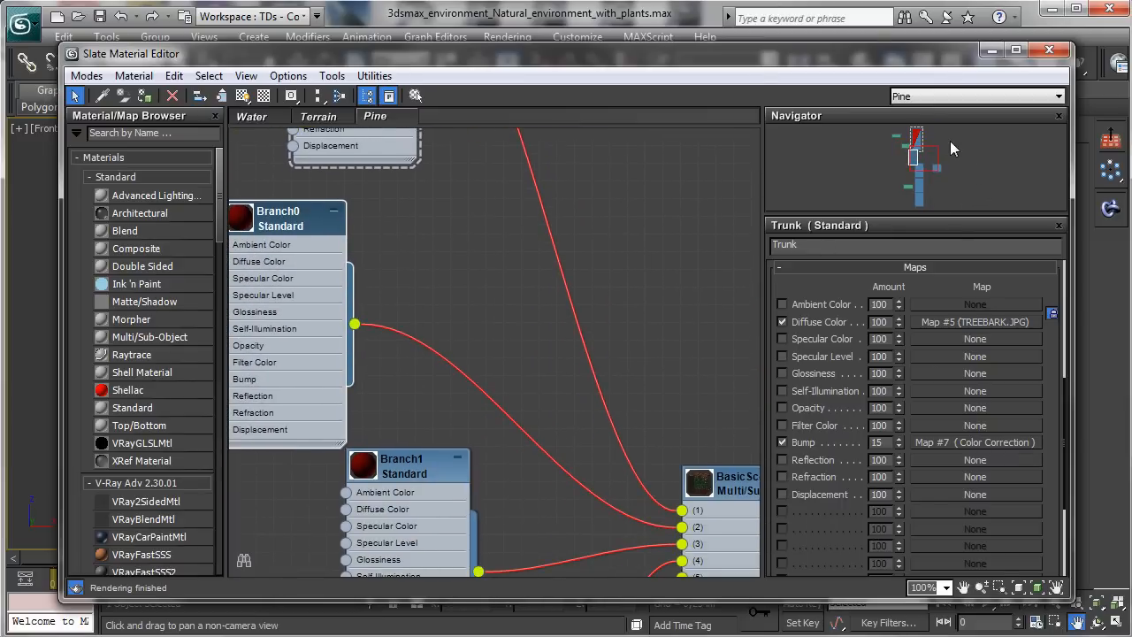
# - Connect the Trunk material to slots 2 and 3 of the pine's Multi/Sub-Object material, replacing Branch0 and Branch1
pyautogui.click(981, 587)
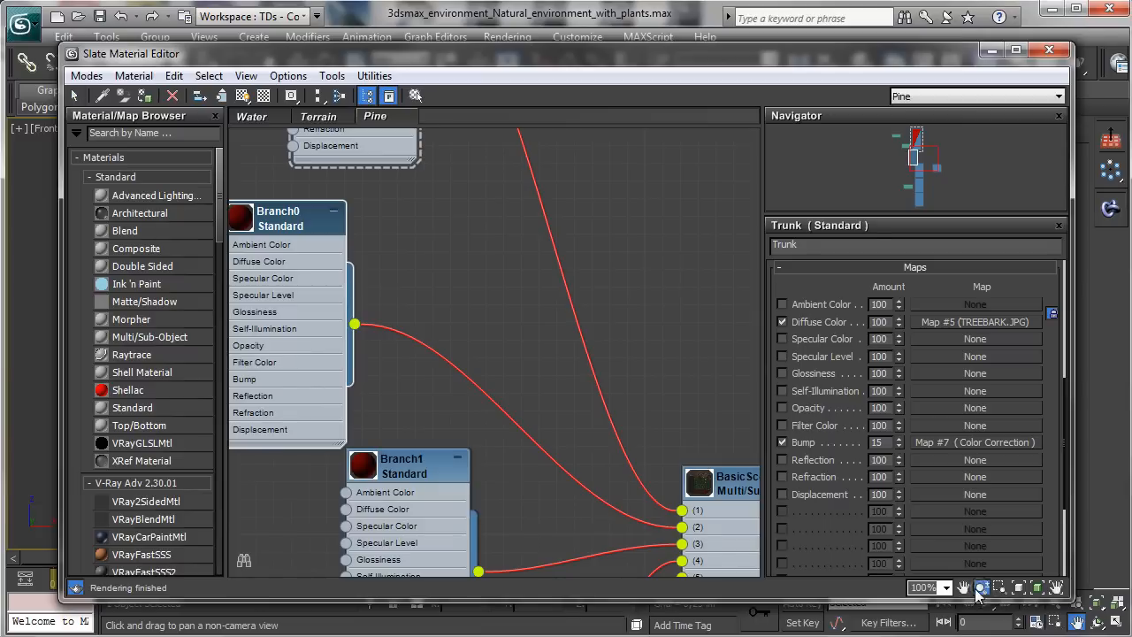
pyautogui.moveTo(468, 338); pyautogui.dragTo(481, 380)
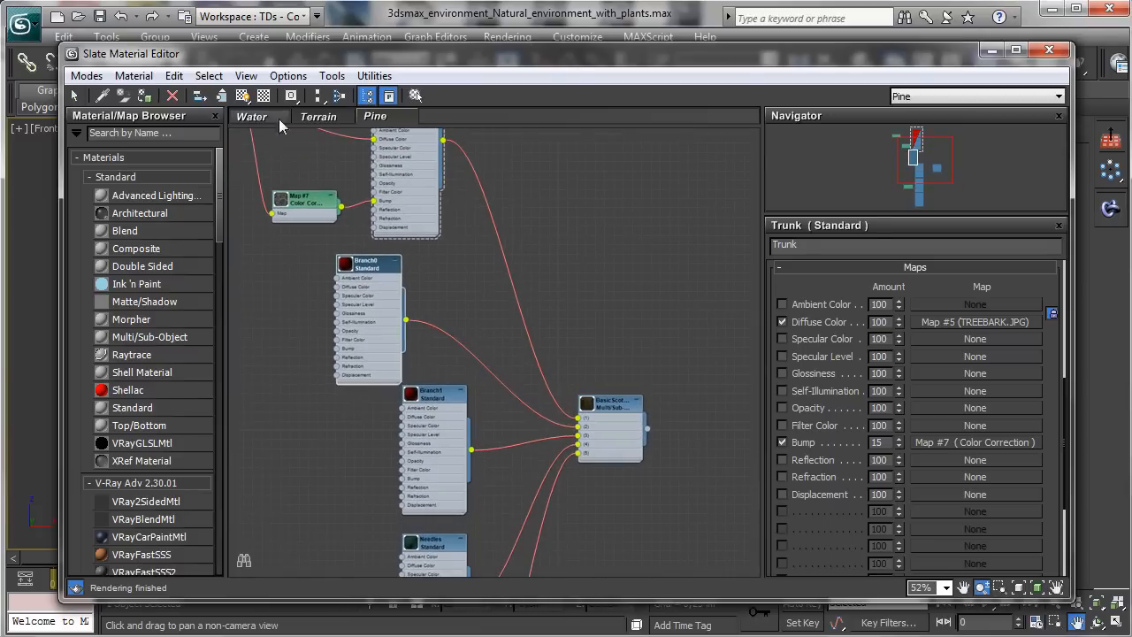
pyautogui.click(74, 96)
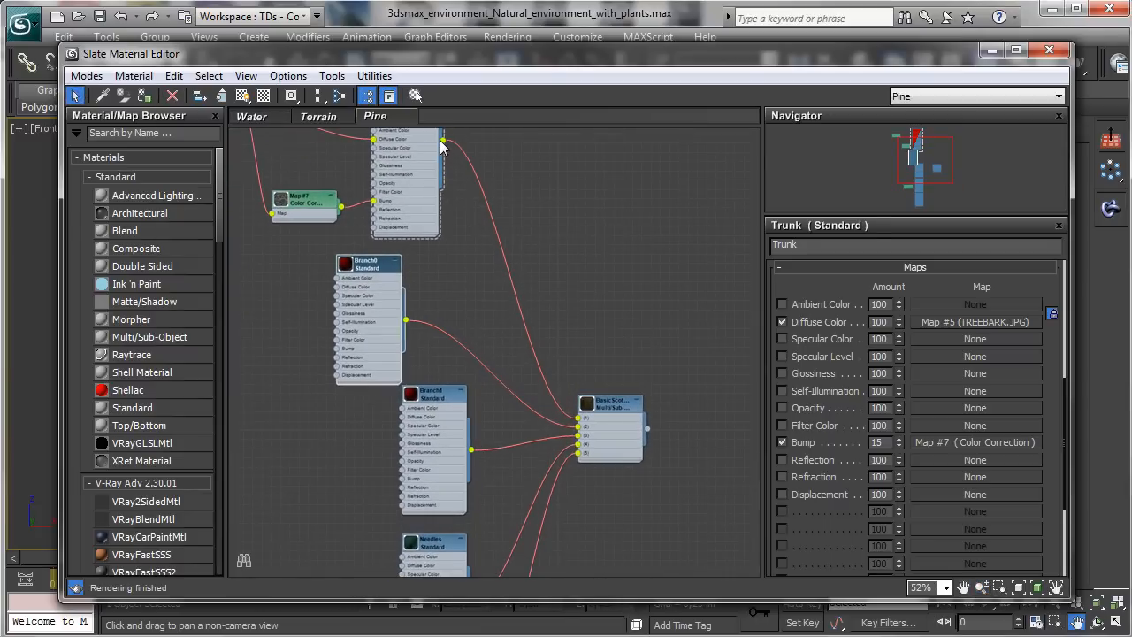
pyautogui.moveTo(443, 146); pyautogui.dragTo(579, 432)
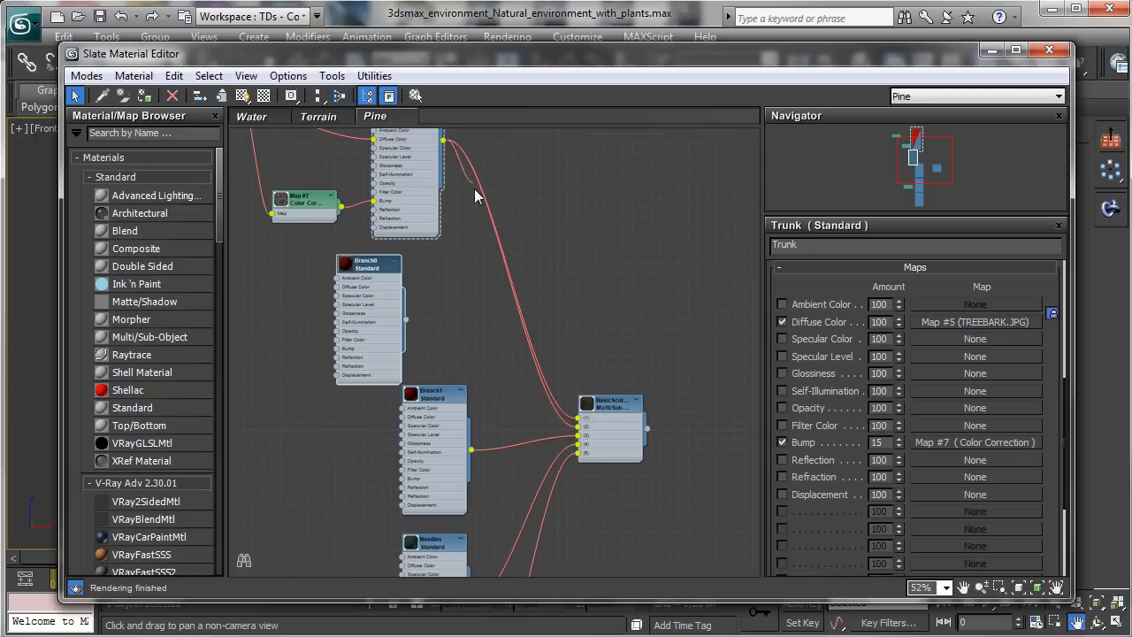
pyautogui.moveTo(475, 196); pyautogui.dragTo(579, 435)
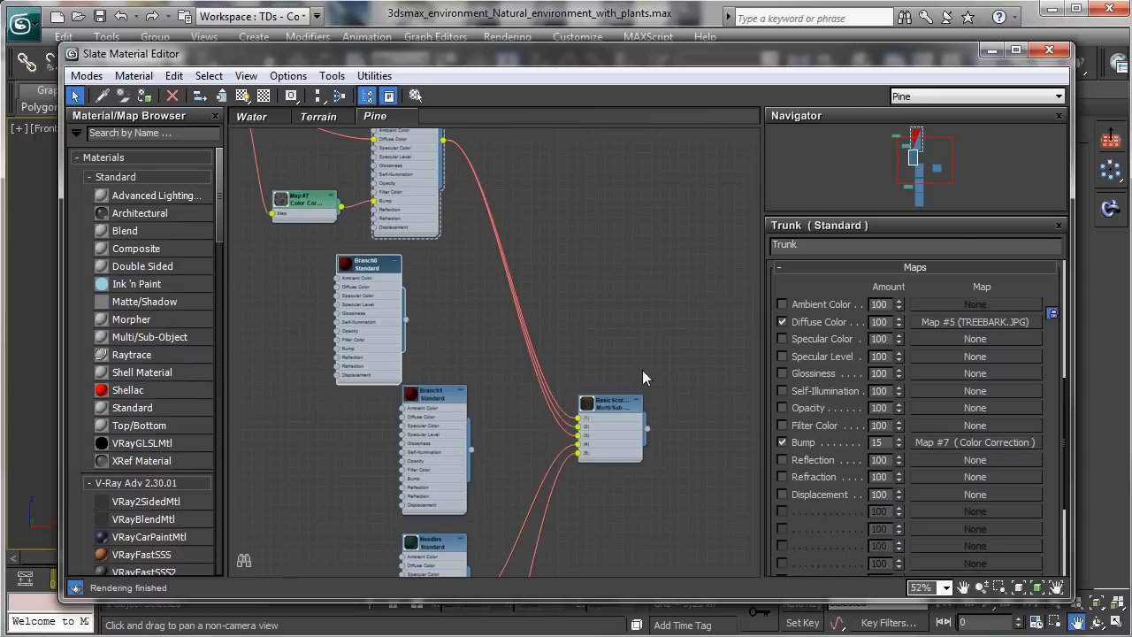
# - Open the Needles material's parameters and frame its node at a readable size in the Pine view
pyautogui.moveTo(929, 177); pyautogui.dragTo(916, 205)
pyautogui.moveTo(917, 206); pyautogui.dragTo(922, 207)
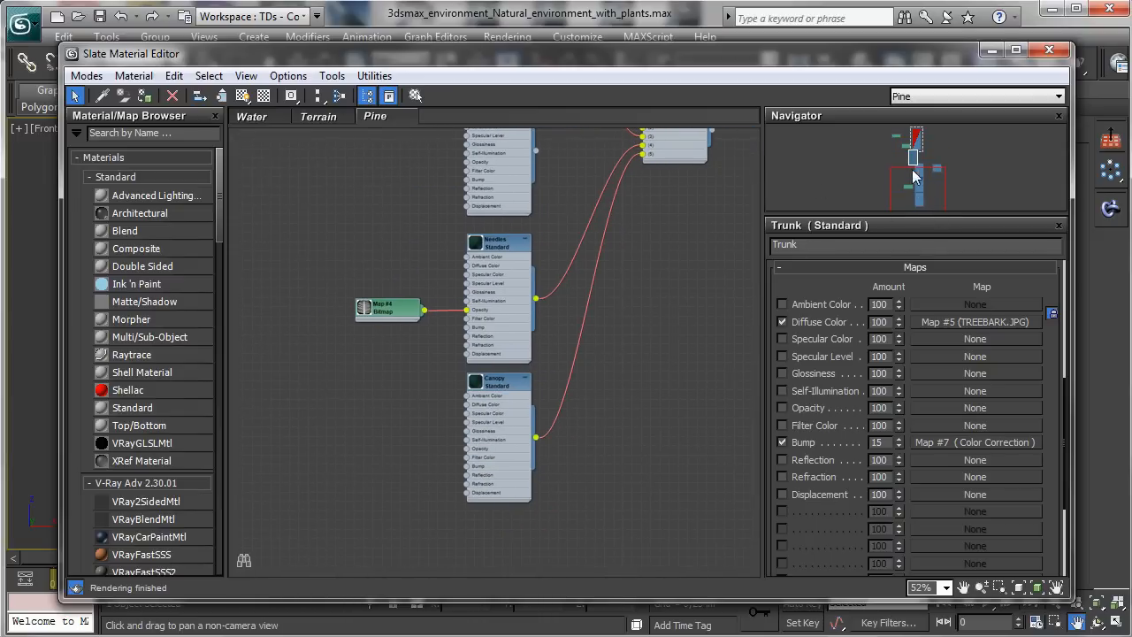
pyautogui.doubleClick(509, 245)
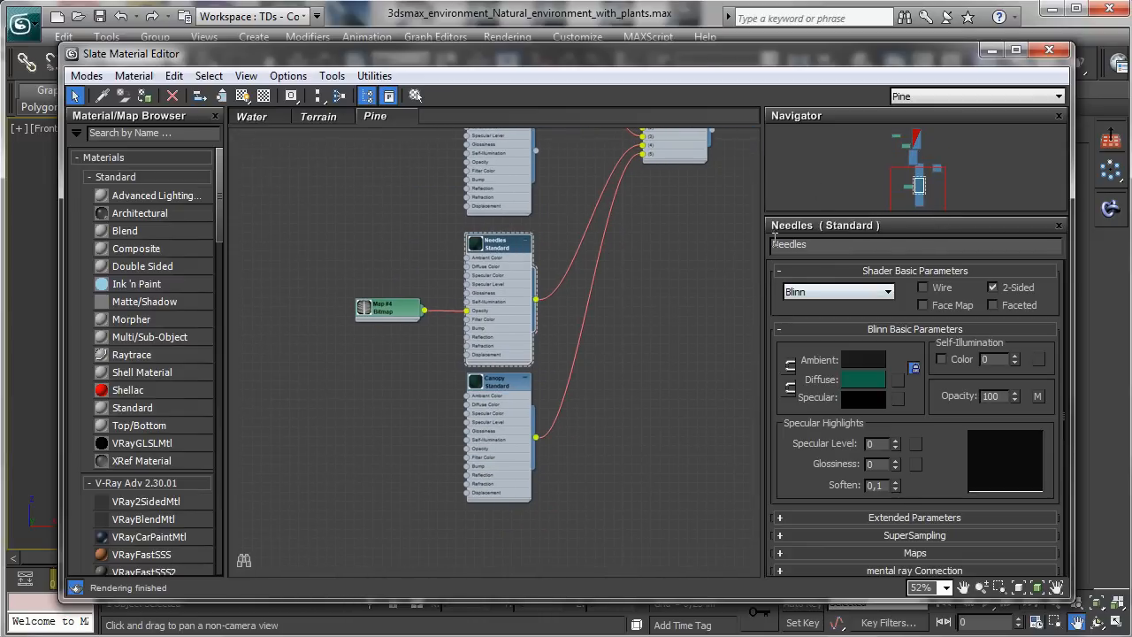
pyautogui.click(1037, 587)
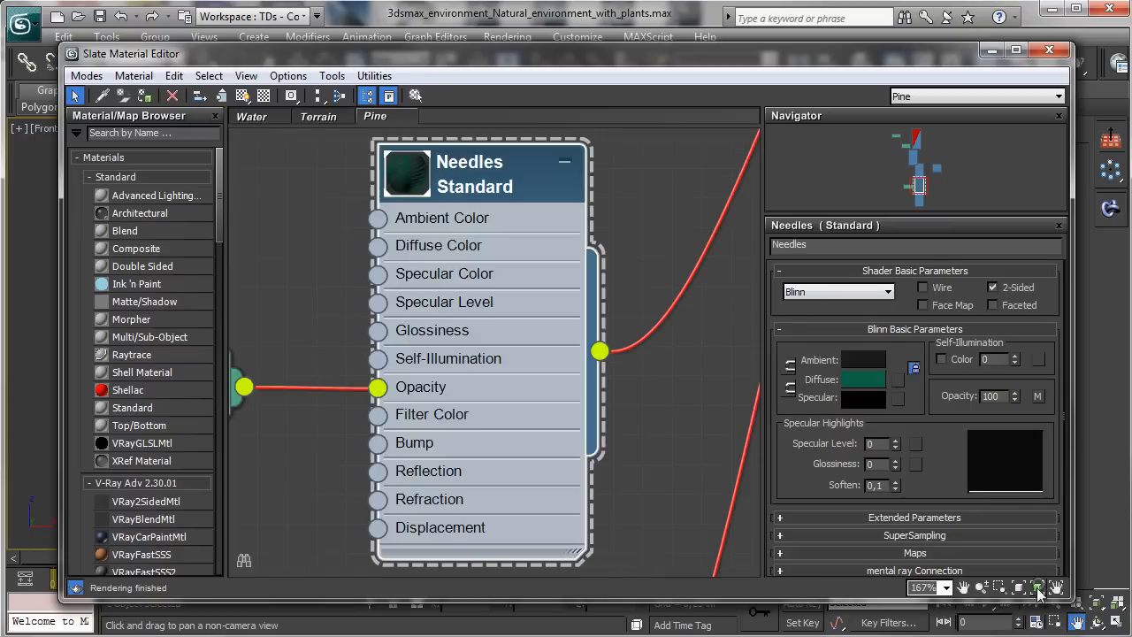
pyautogui.click(982, 587)
pyautogui.moveTo(541, 277); pyautogui.dragTo(518, 442)
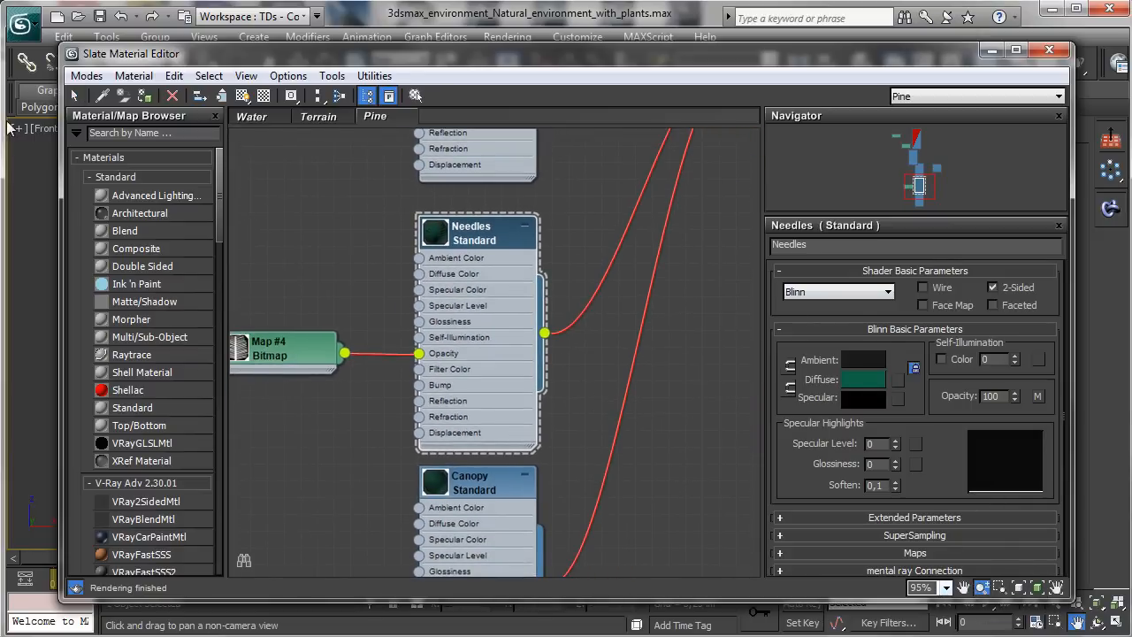
pyautogui.click(75, 95)
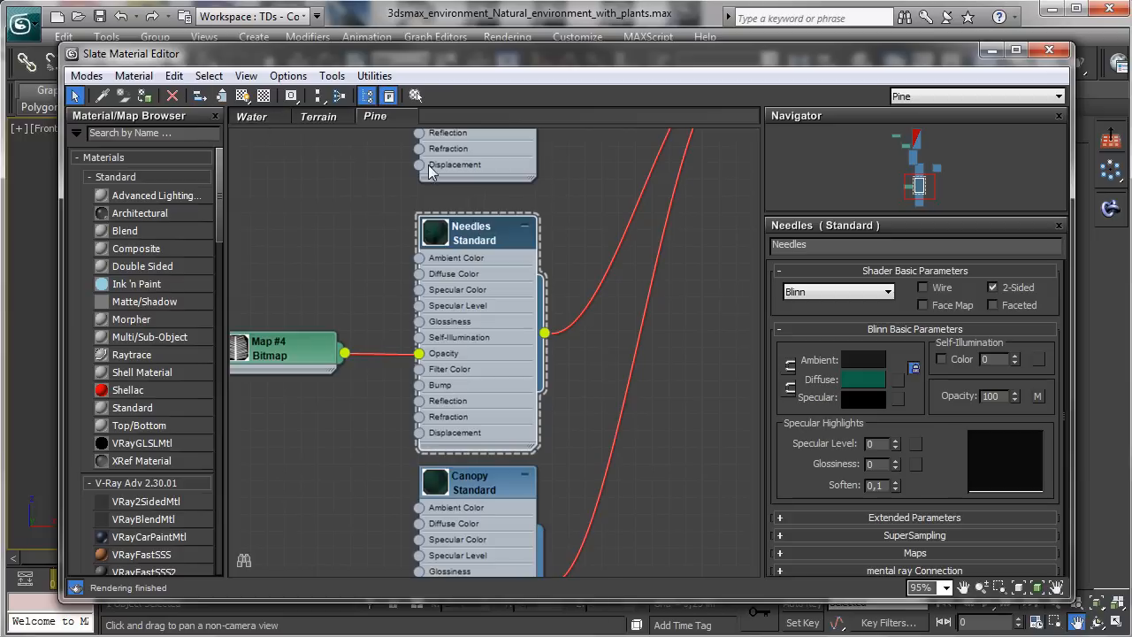
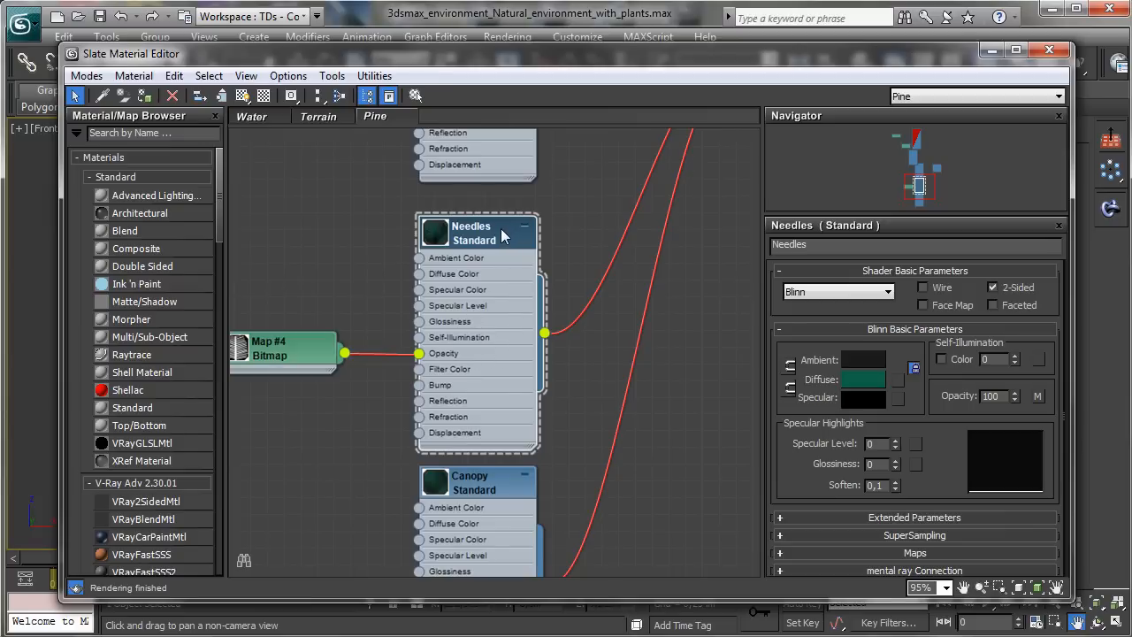
# - Add a VRayMtl node beside the Needles material and connect the Map #4 bitmap to its Opacity input
pyautogui.rightClick(350, 266)
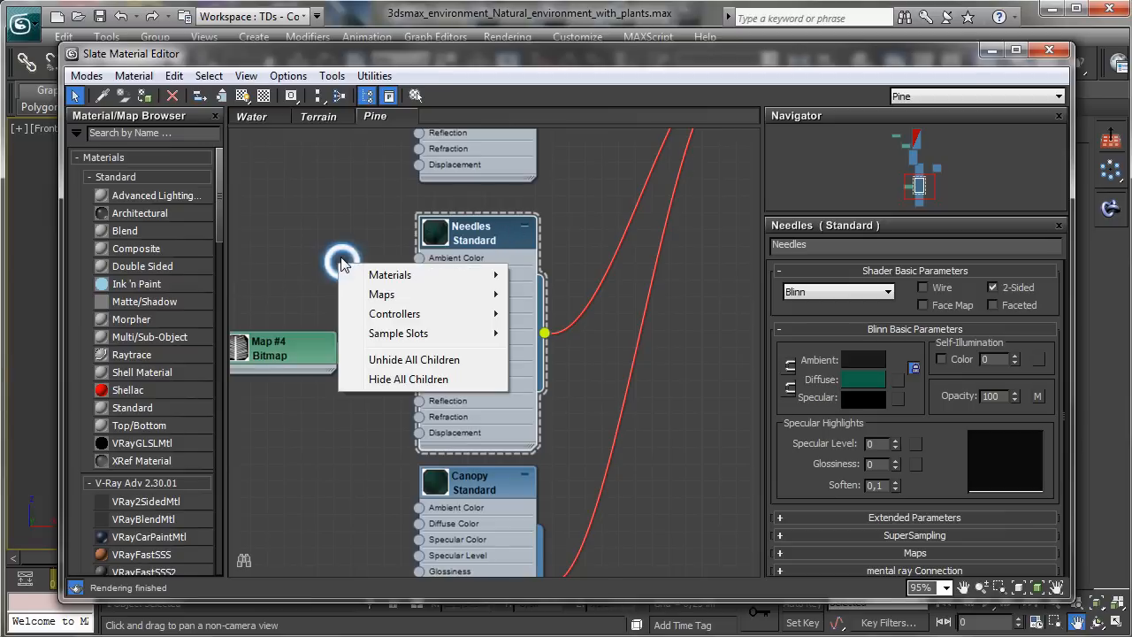
pyautogui.moveTo(431, 276)
pyautogui.moveTo(326, 299)
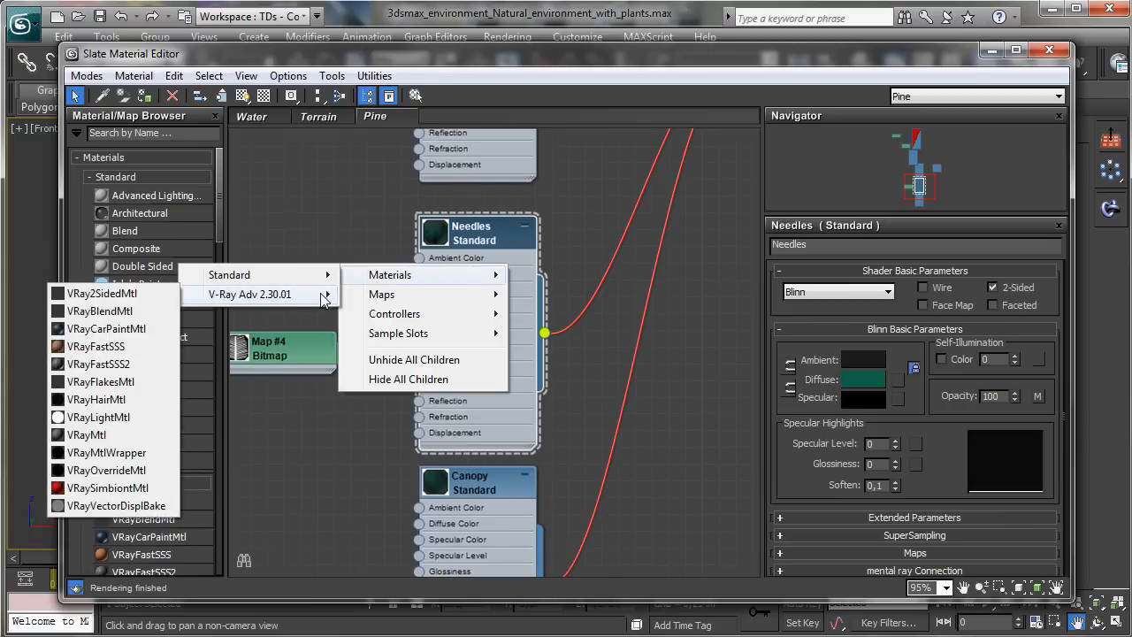
pyautogui.click(86, 435)
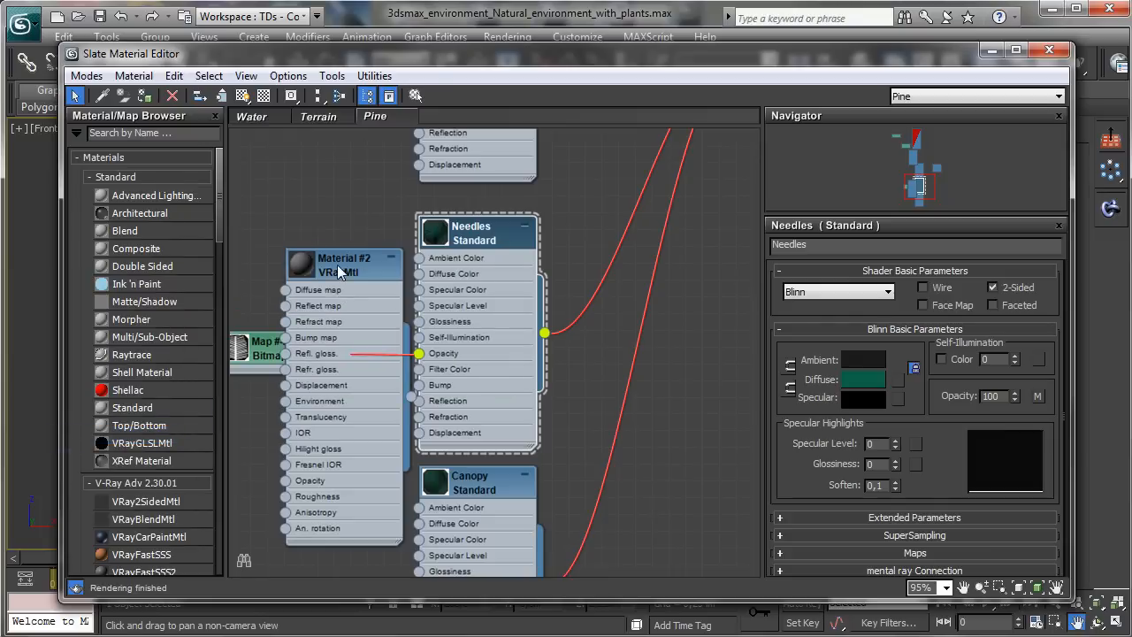
pyautogui.moveTo(343, 270); pyautogui.dragTo(660, 235)
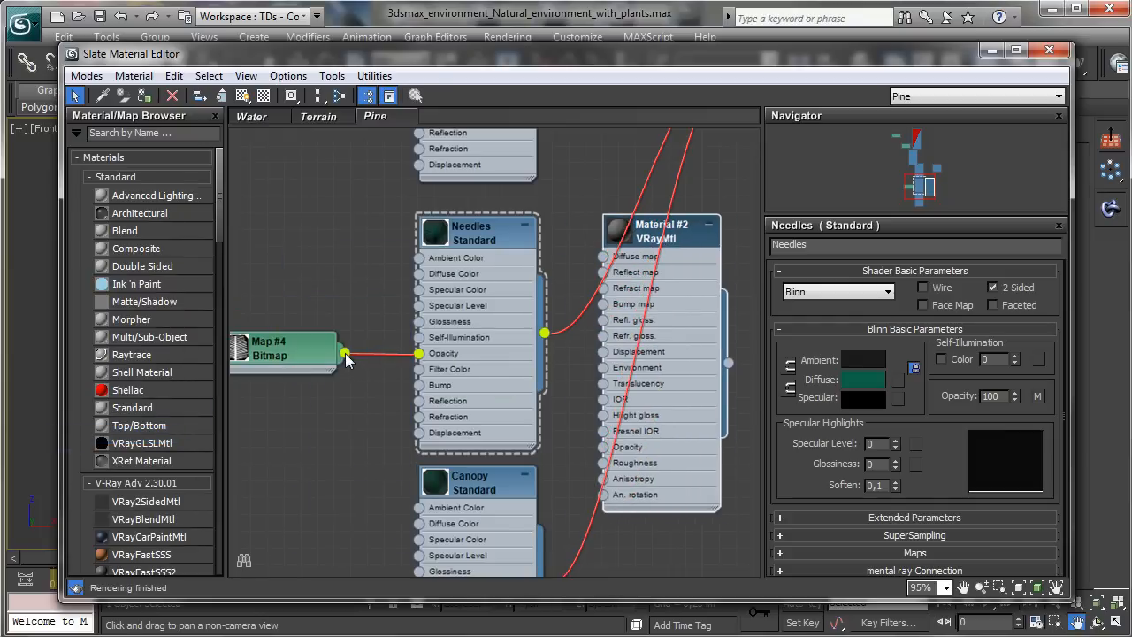
pyautogui.moveTo(345, 354); pyautogui.dragTo(603, 448)
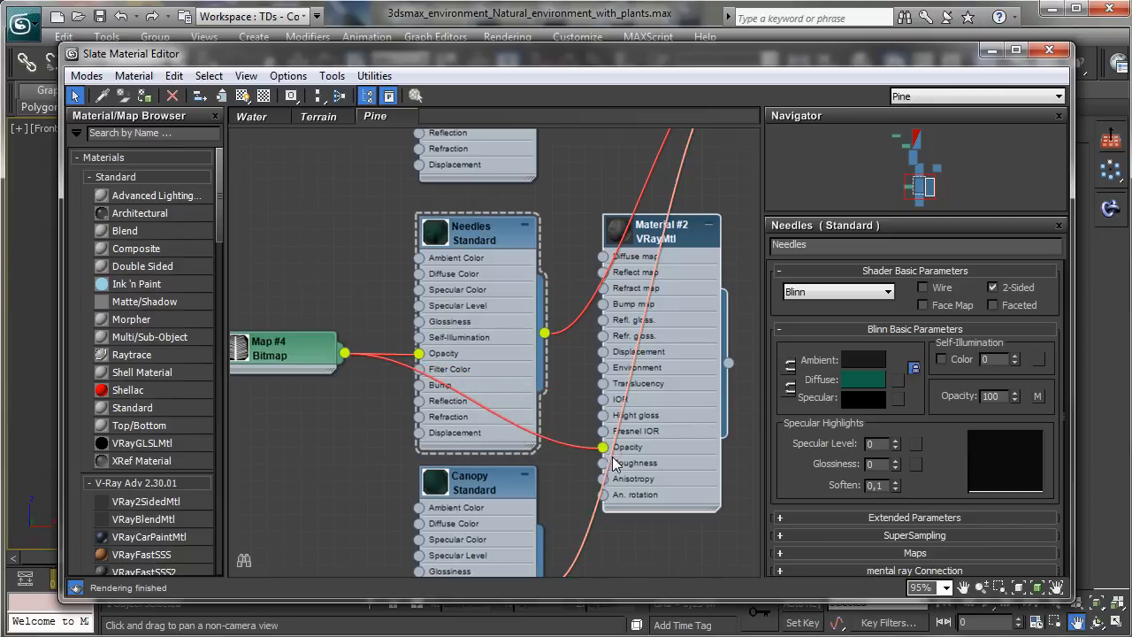
# - Connect the new VRayMtl to slot 4 of the pine's Multi/Sub-Object material in place of Needles and reposition its node
pyautogui.moveTo(916, 188); pyautogui.dragTo(931, 181)
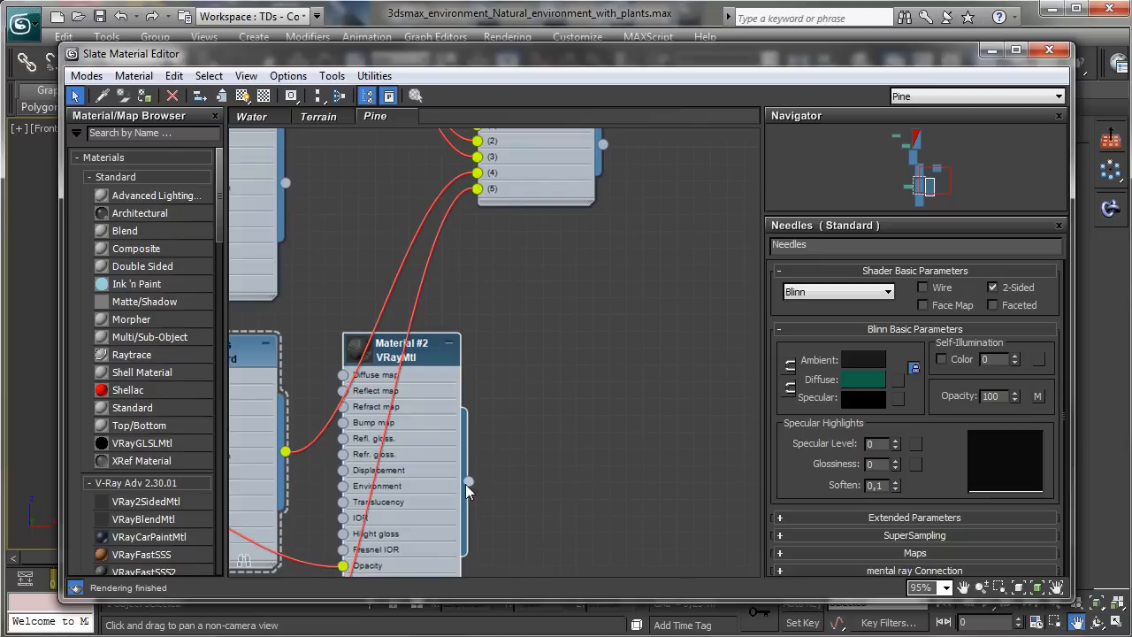
pyautogui.moveTo(469, 481); pyautogui.dragTo(477, 173)
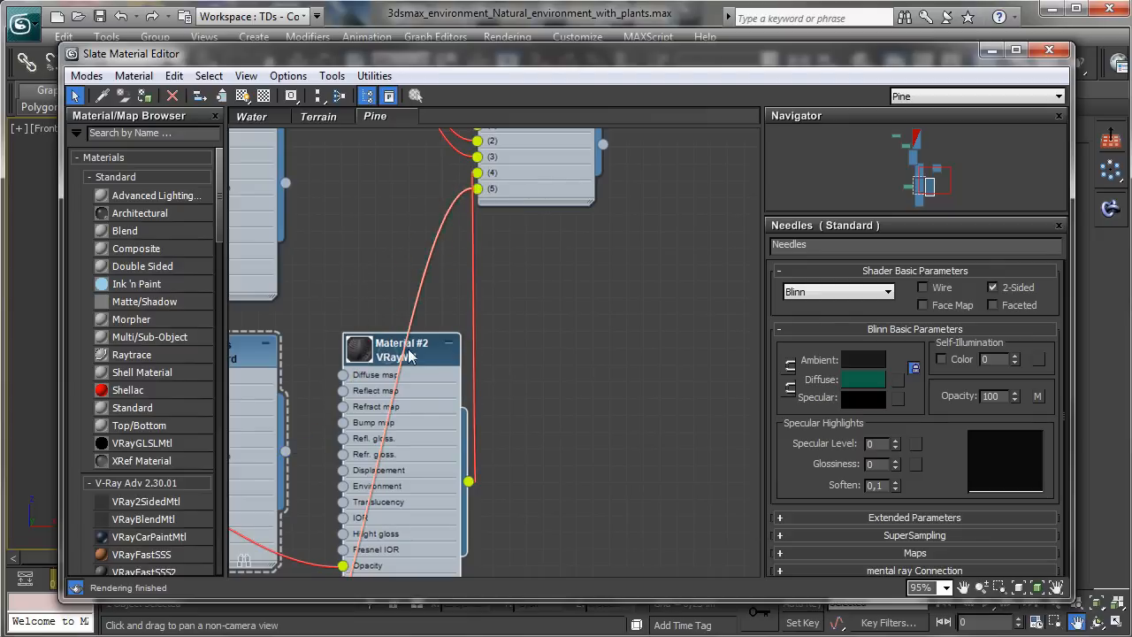
pyautogui.moveTo(382, 350); pyautogui.dragTo(365, 299)
# - Set the new VRayMtl's diffuse color to a dark green of RGB 2, 117, 34
pyautogui.doubleClick(377, 305)
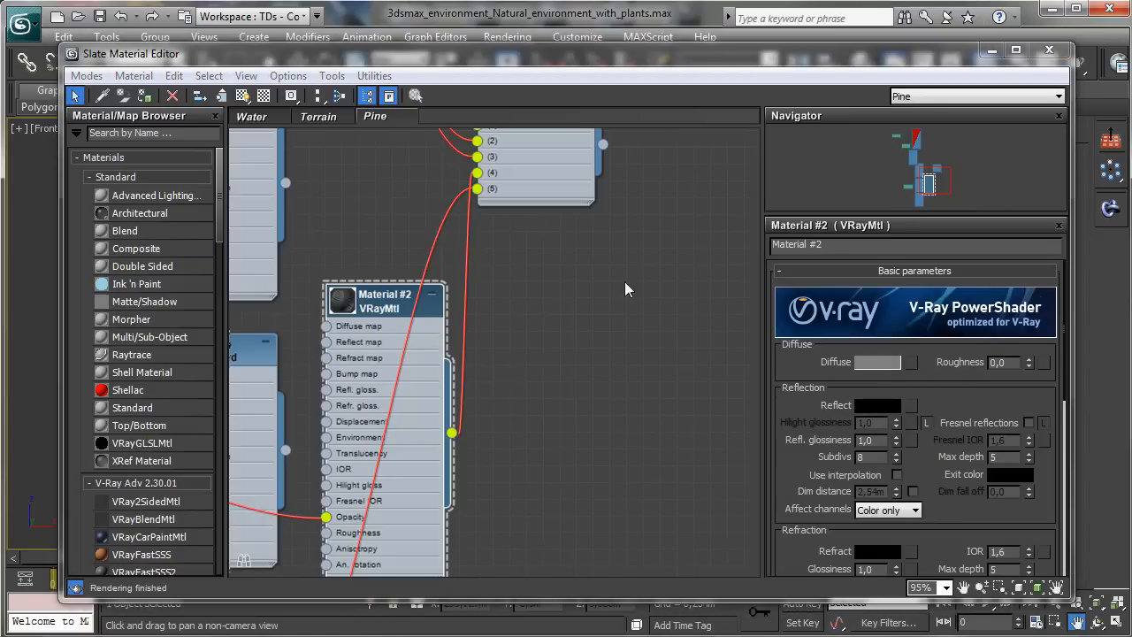
pyautogui.click(878, 363)
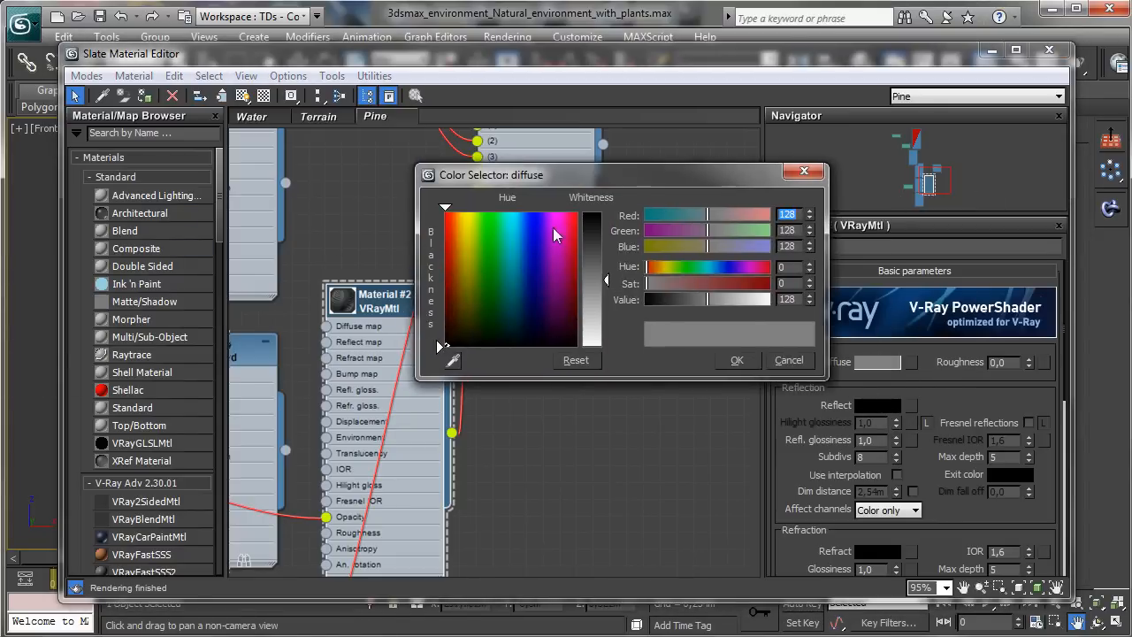
pyautogui.click(495, 242)
pyautogui.click(597, 217)
pyautogui.click(702, 299)
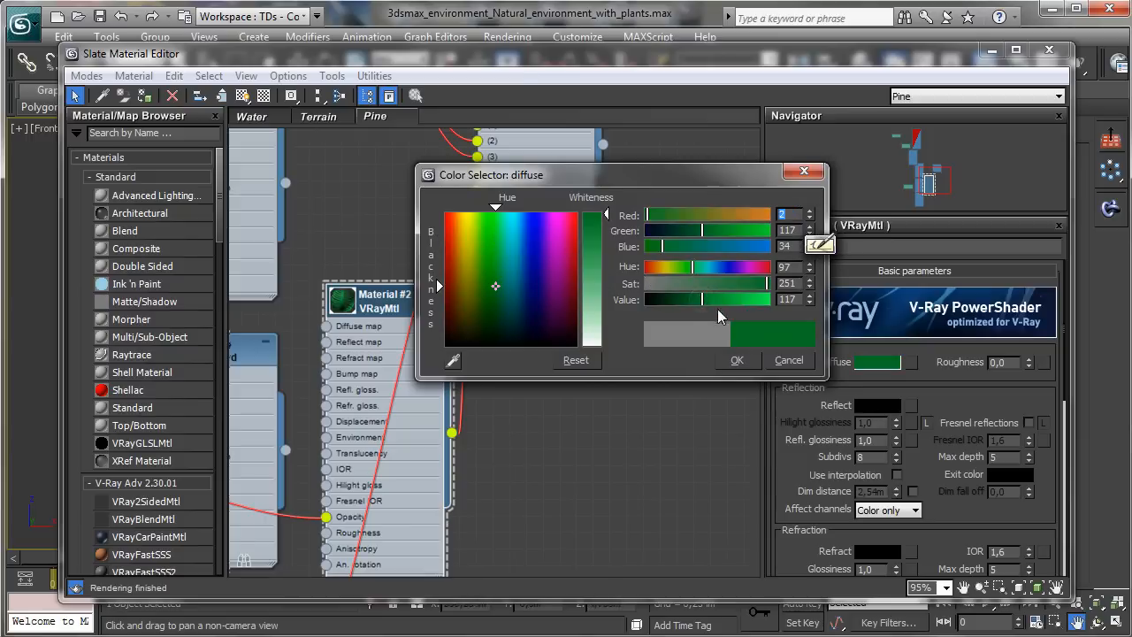
pyautogui.click(736, 360)
# - Set the VRayMtl's translucency type to Hybrid model with a muted green back-side color of RGB 102, 133, 87
pyautogui.scroll(-3, 959, 406)
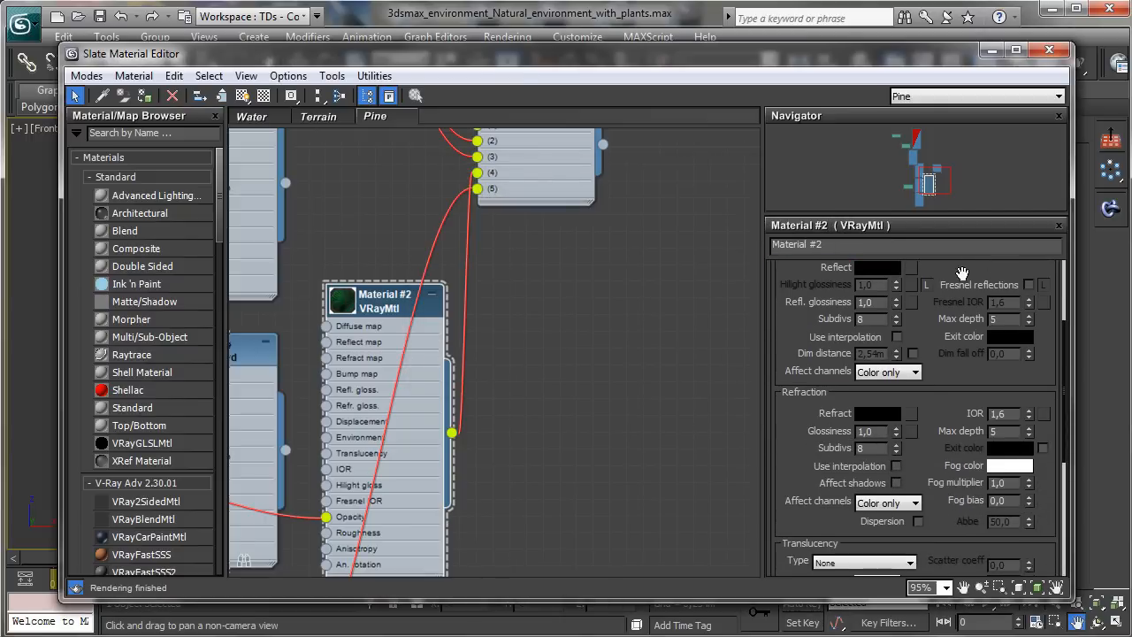
pyautogui.scroll(-3, 945, 409)
pyautogui.click(911, 449)
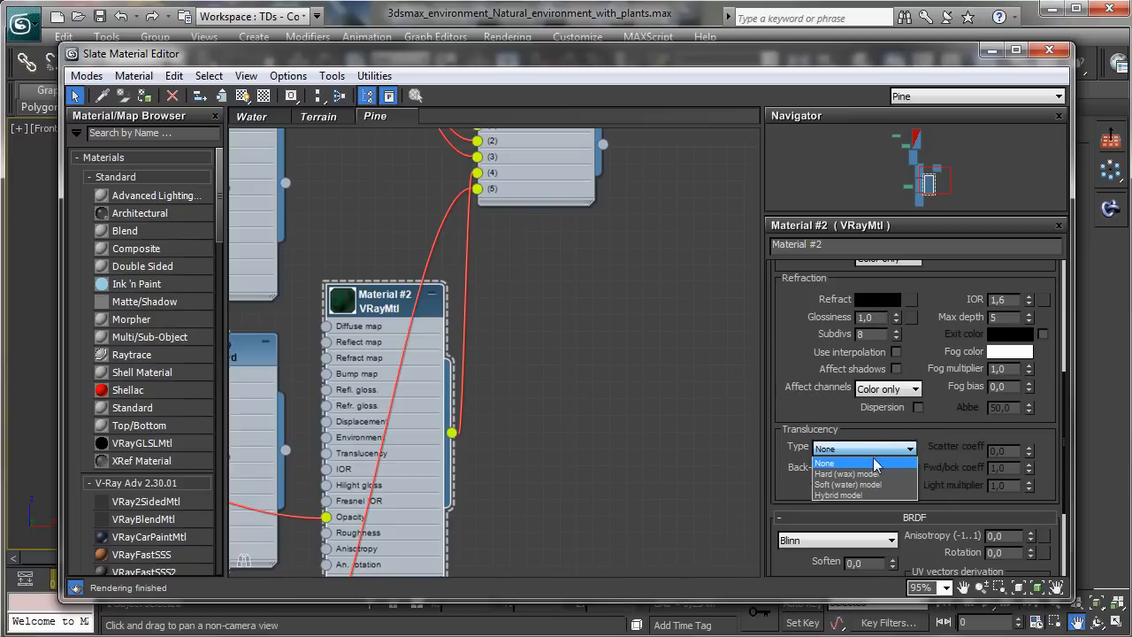
pyautogui.click(838, 495)
pyautogui.click(877, 468)
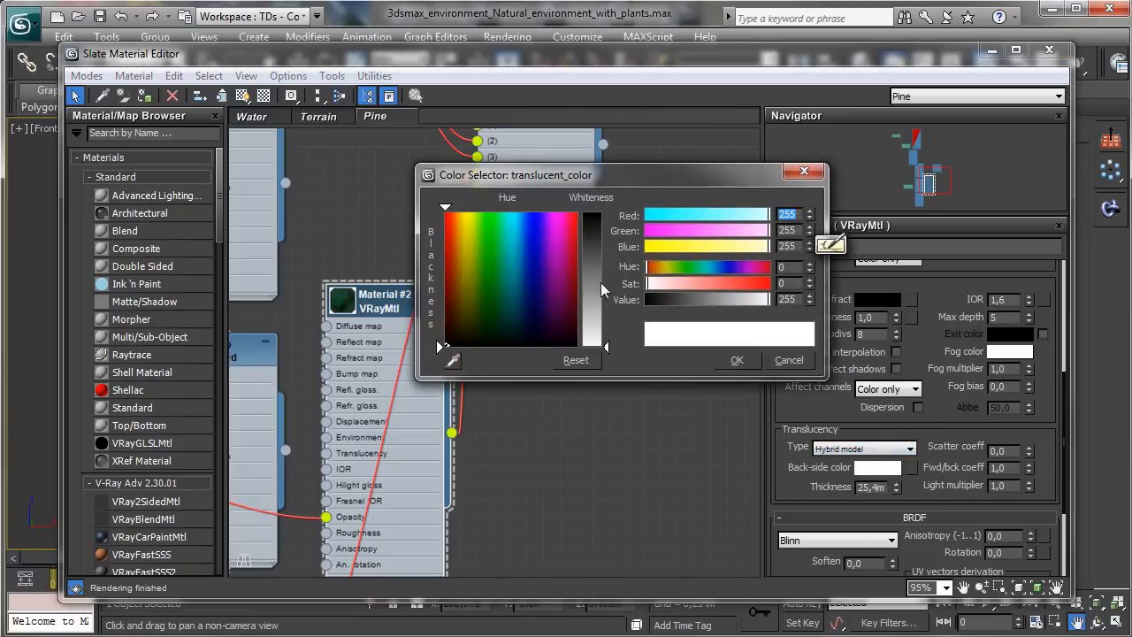
pyautogui.click(481, 308)
pyautogui.click(597, 247)
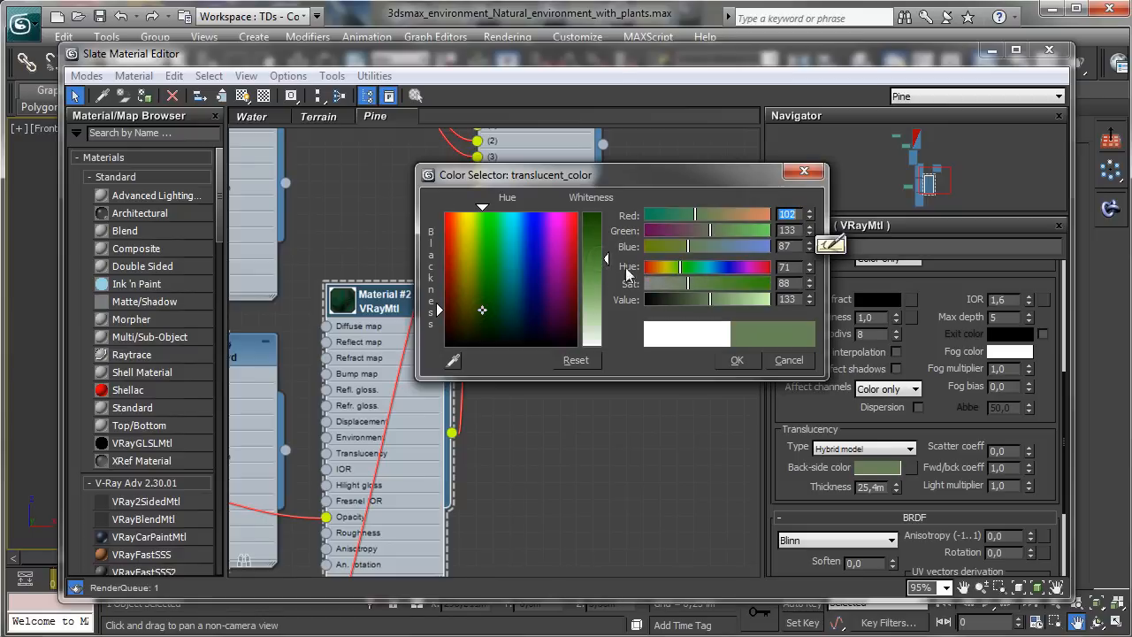
pyautogui.click(737, 360)
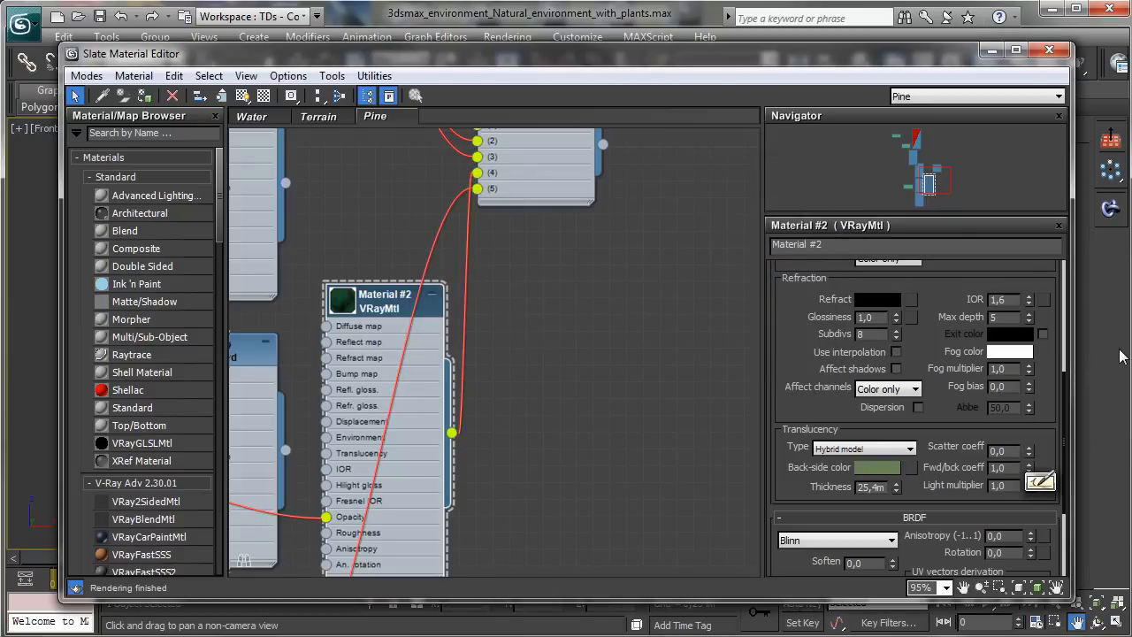
# - Set the VRayMtl's translucency thickness to 0,05 m and its scatter coefficient to 0,25
pyautogui.doubleClick(876, 487)
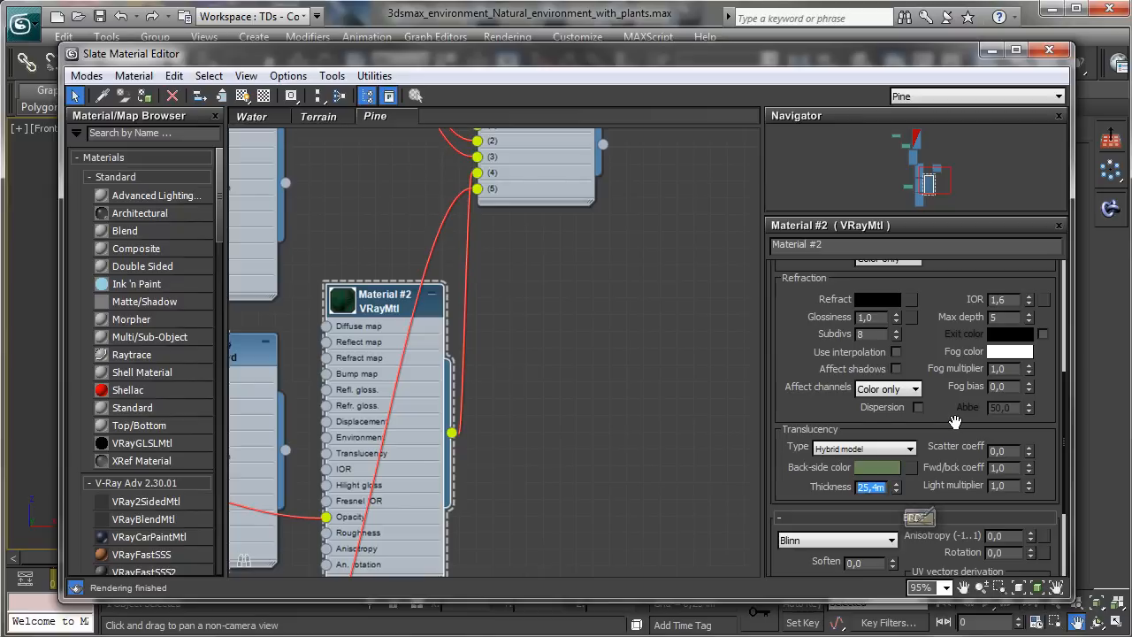
pyautogui.write('1')
pyautogui.press('Return')
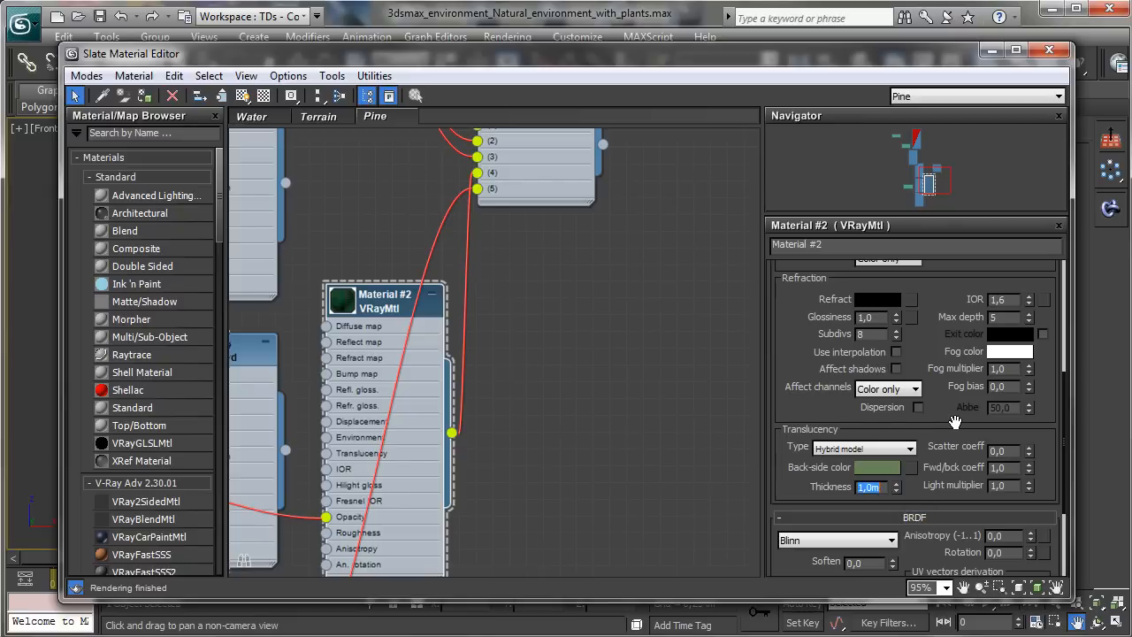
pyautogui.write('0,05')
pyautogui.press('Return')
pyautogui.click(998, 451)
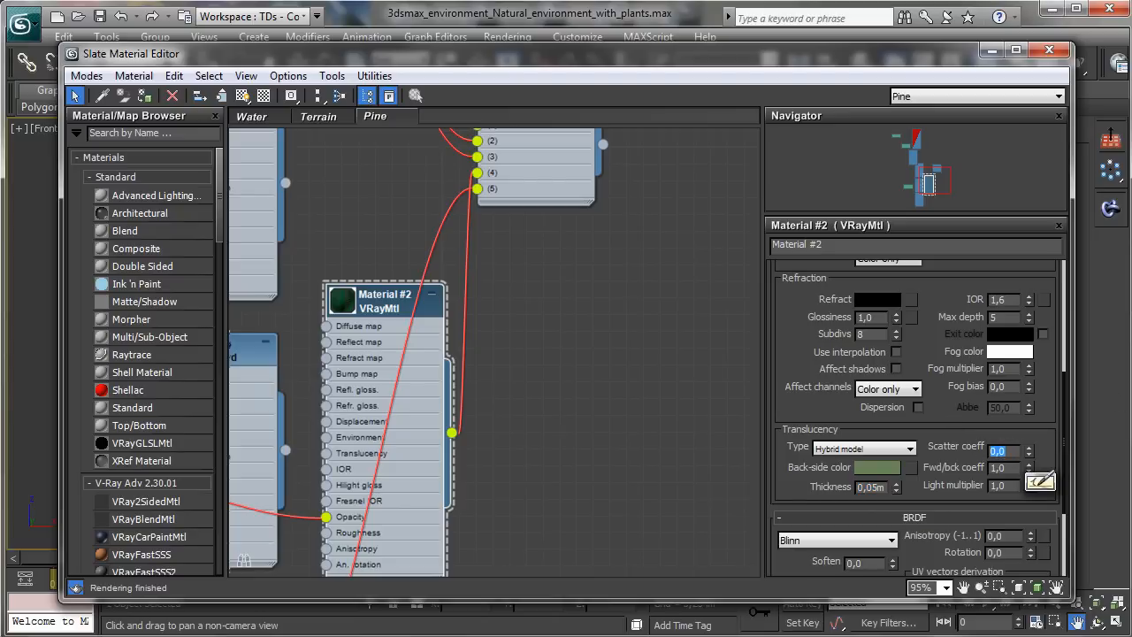
pyautogui.write('0,')
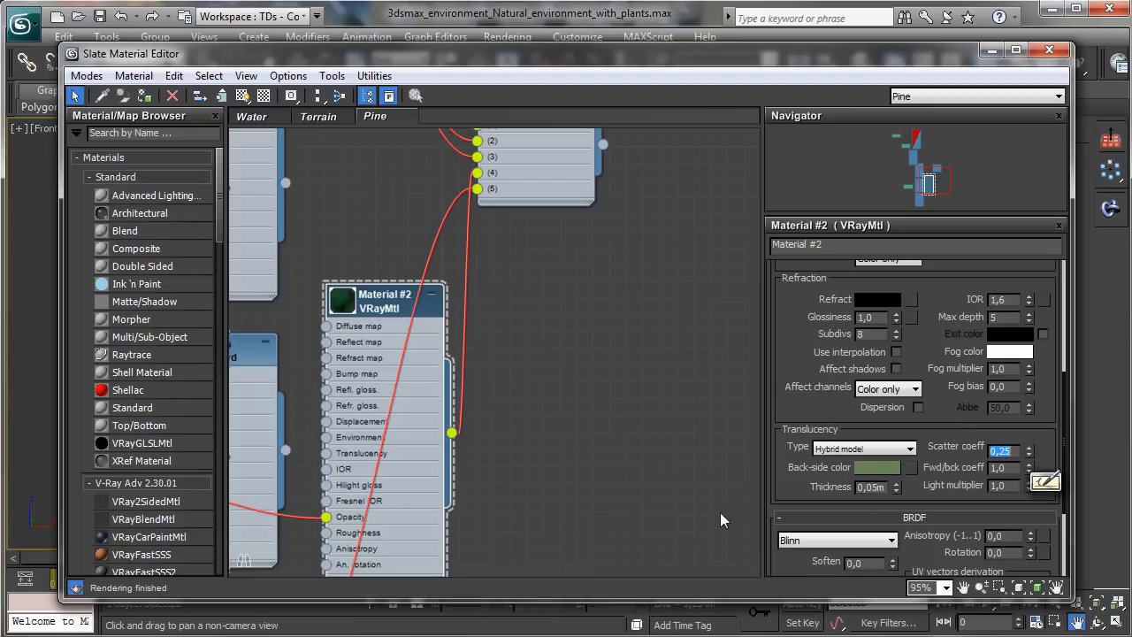
pyautogui.moveTo(933, 336); pyautogui.dragTo(882, 490)
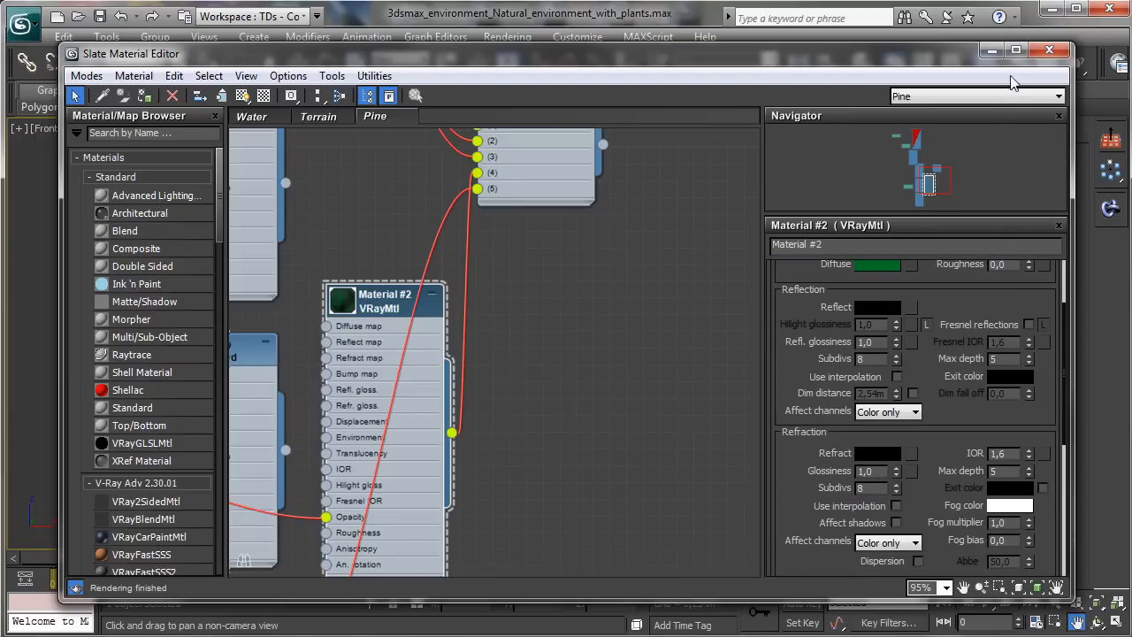
# - Close the material editor, return to the four-viewport layout and render the VRayPhysicalCamera001 view
pyautogui.click(1049, 51)
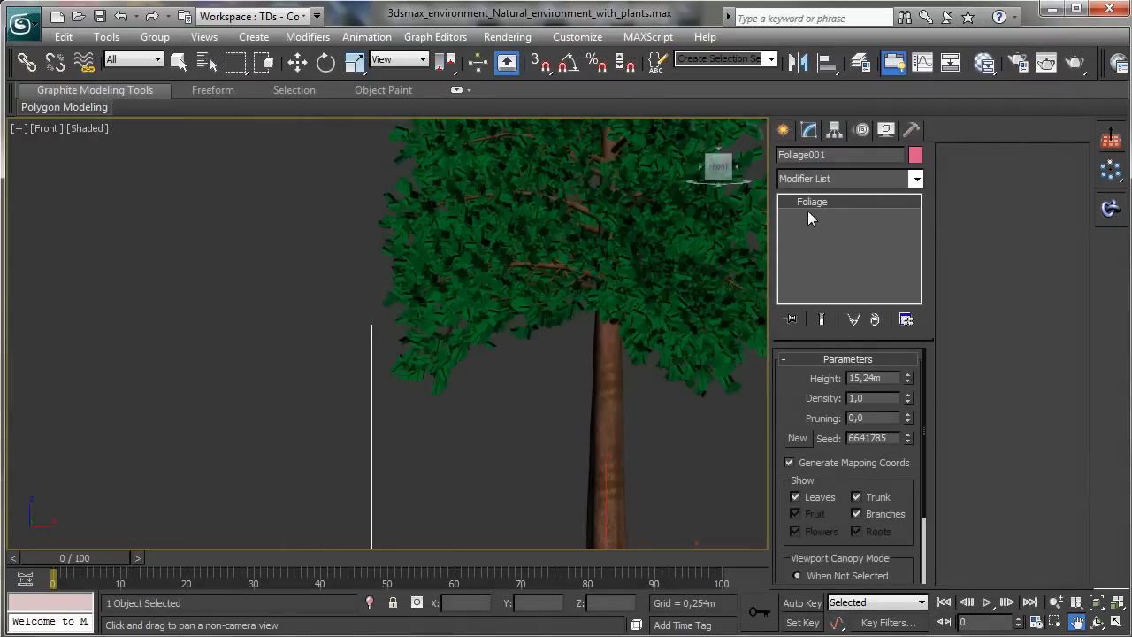
pyautogui.click(1117, 622)
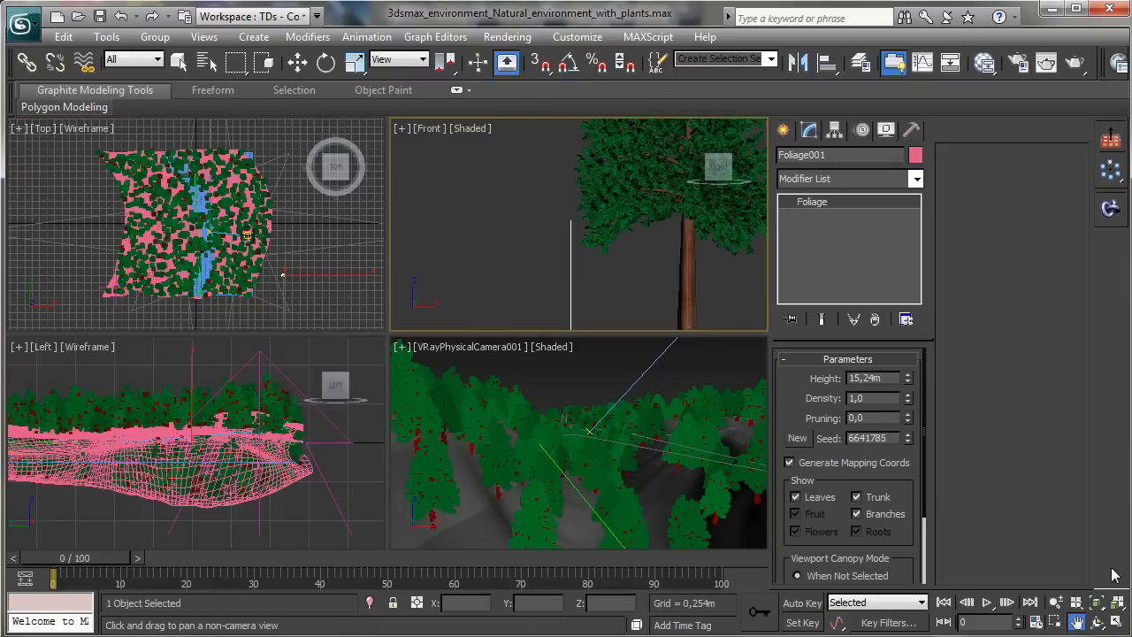
pyautogui.rightClick(466, 382)
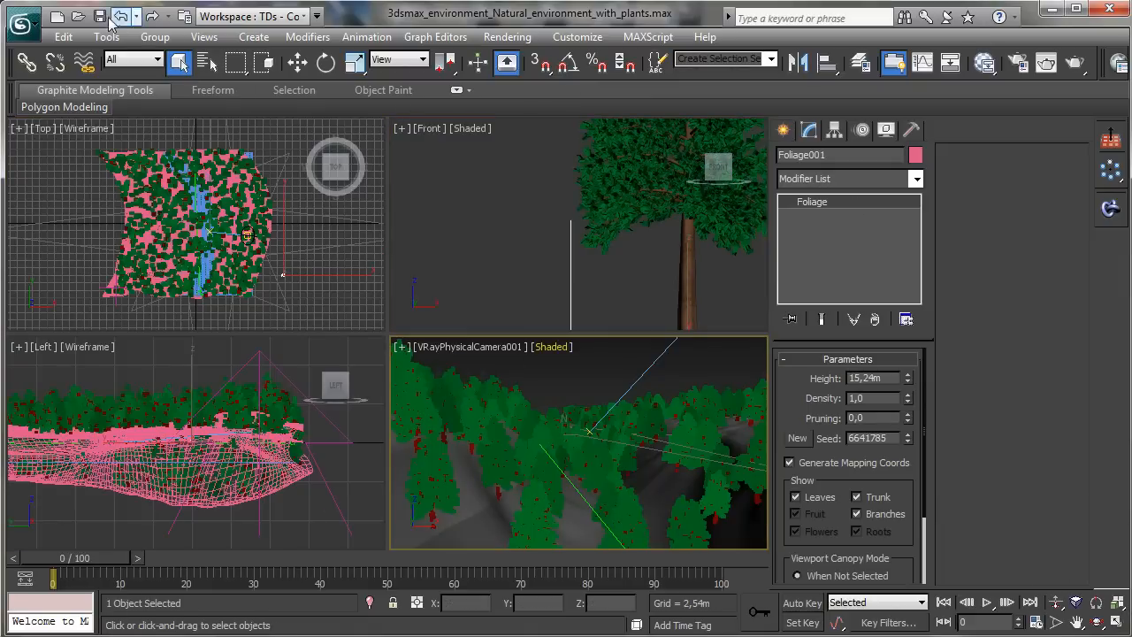
pyautogui.click(1074, 64)
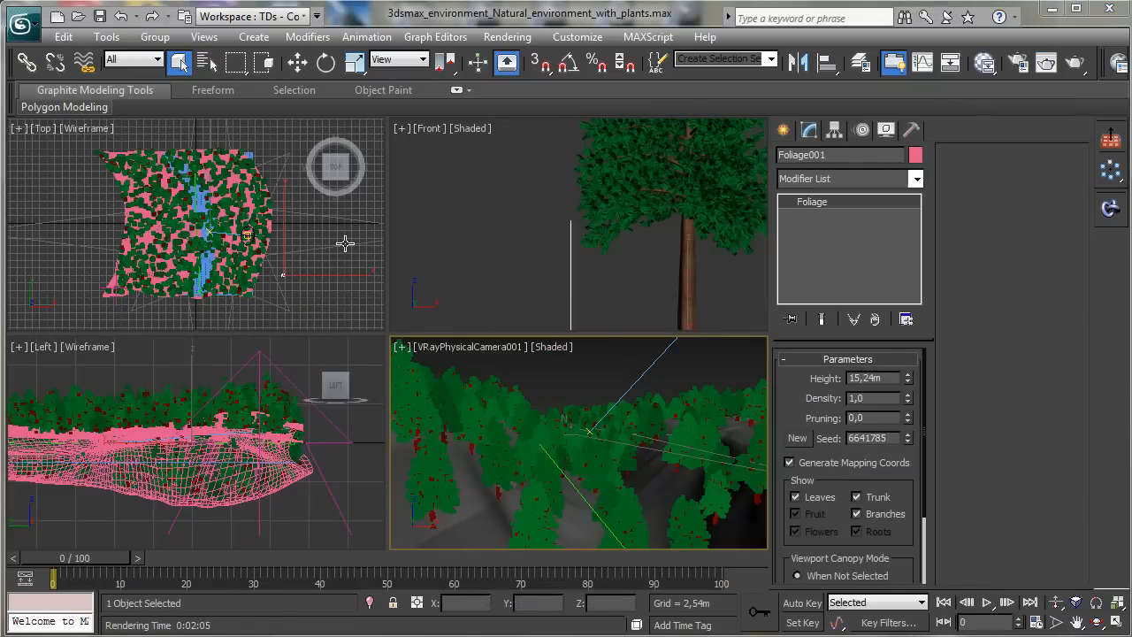
# - Show the entire terrain in a maximized Top viewport with Shaded display and nothing selected
pyautogui.rightClick(308, 254)
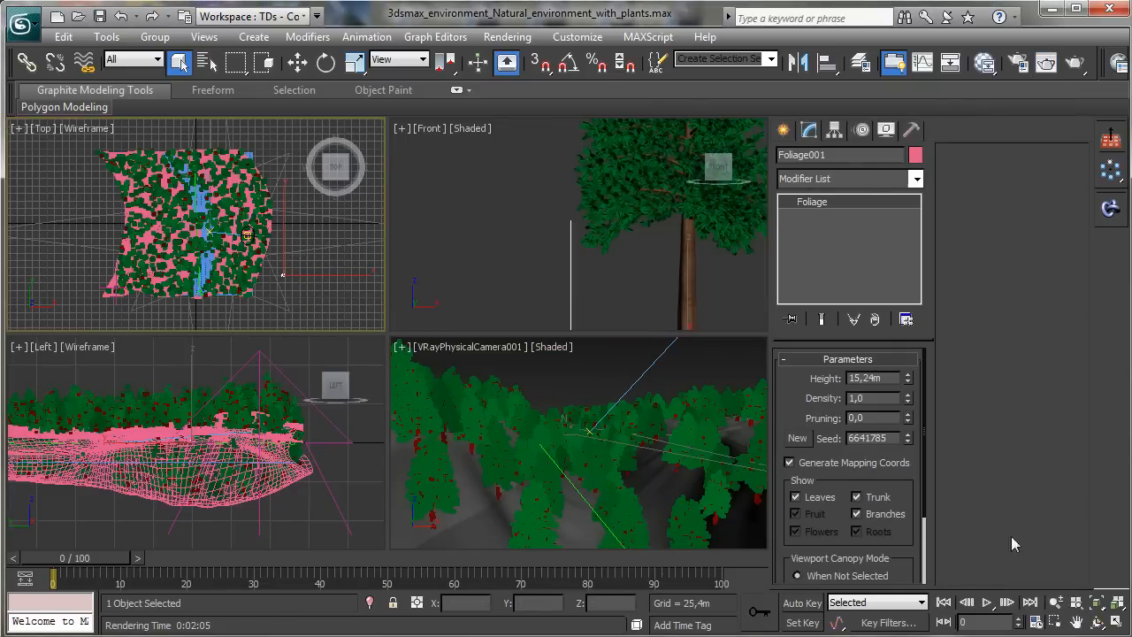
pyautogui.click(1116, 602)
pyautogui.click(1116, 621)
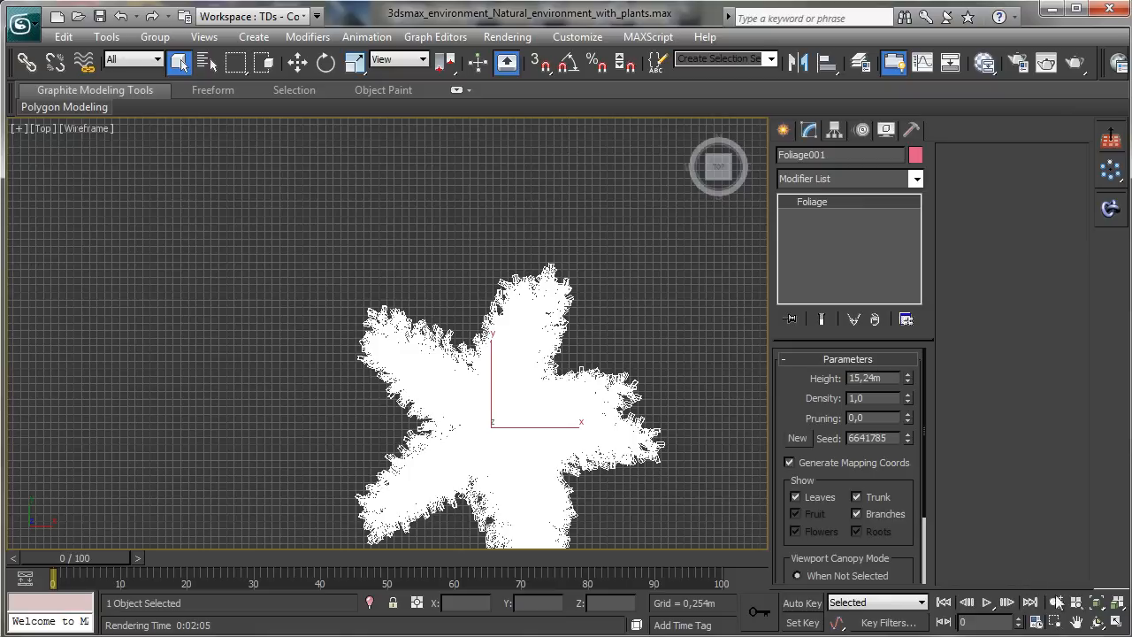
pyautogui.moveTo(1096, 603); pyautogui.dragTo(1097, 564)
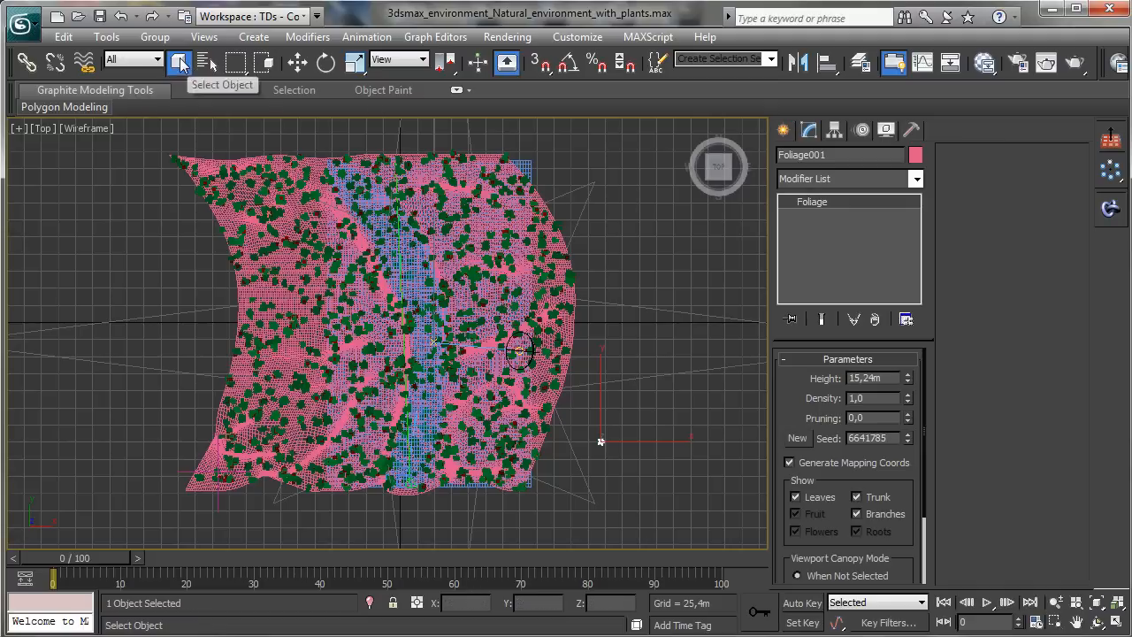
pyautogui.click(65, 106)
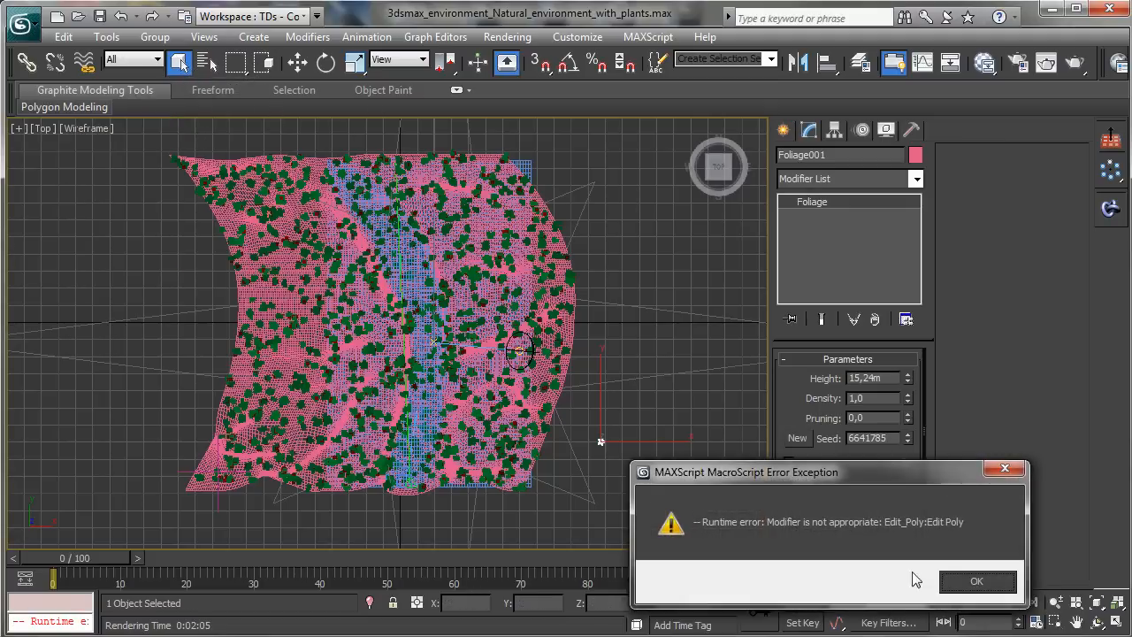
pyautogui.click(976, 581)
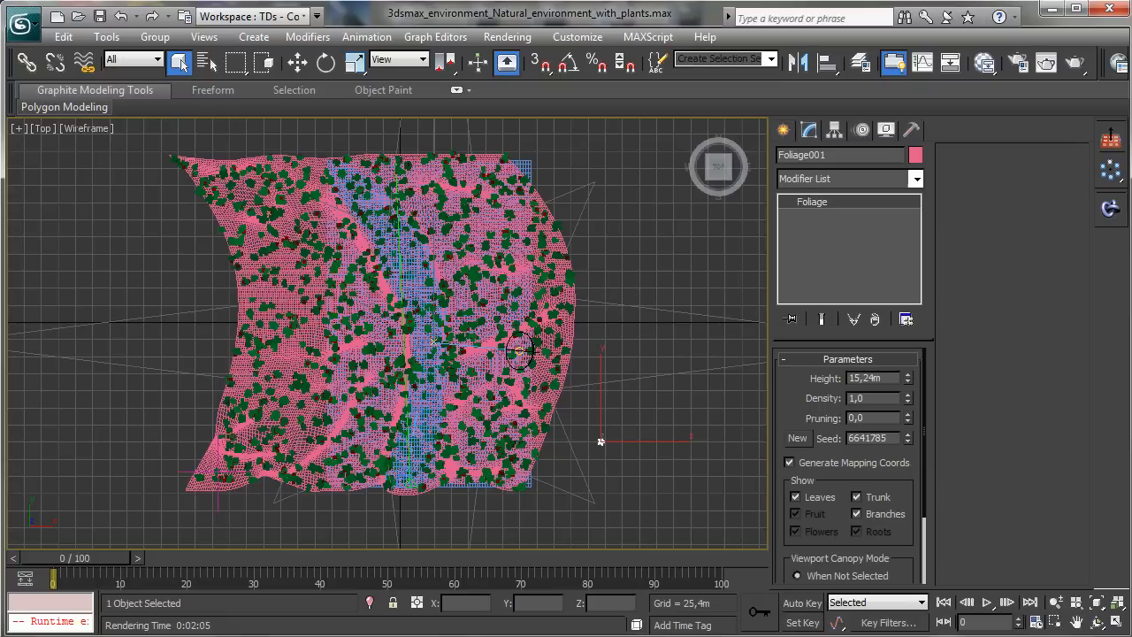
pyautogui.click(150, 245)
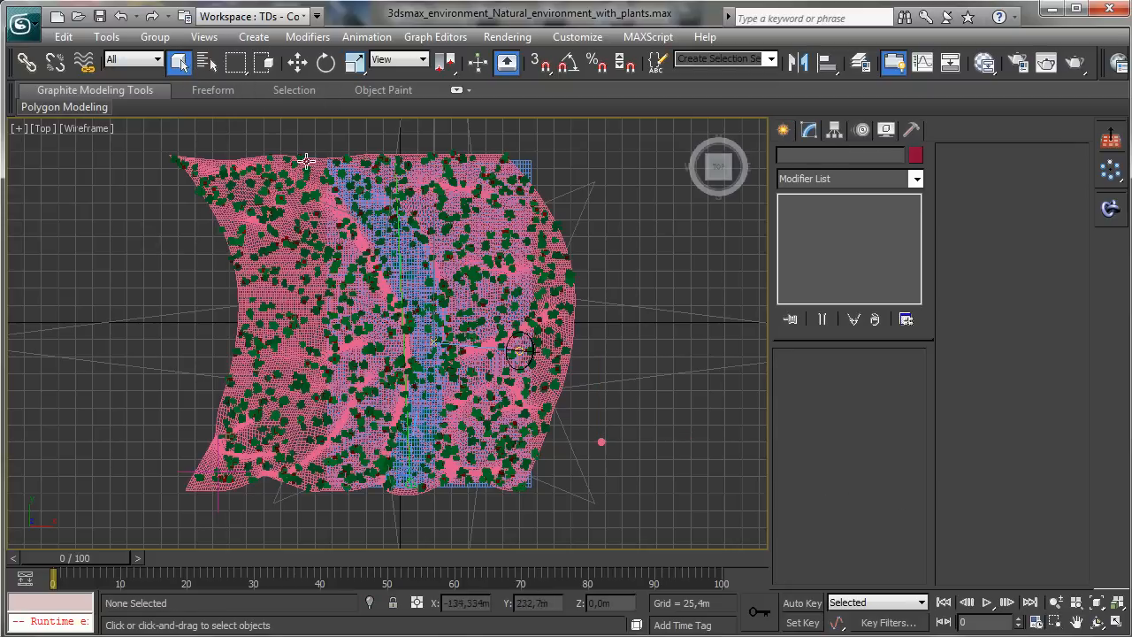
pyautogui.click(93, 128)
pyautogui.click(124, 166)
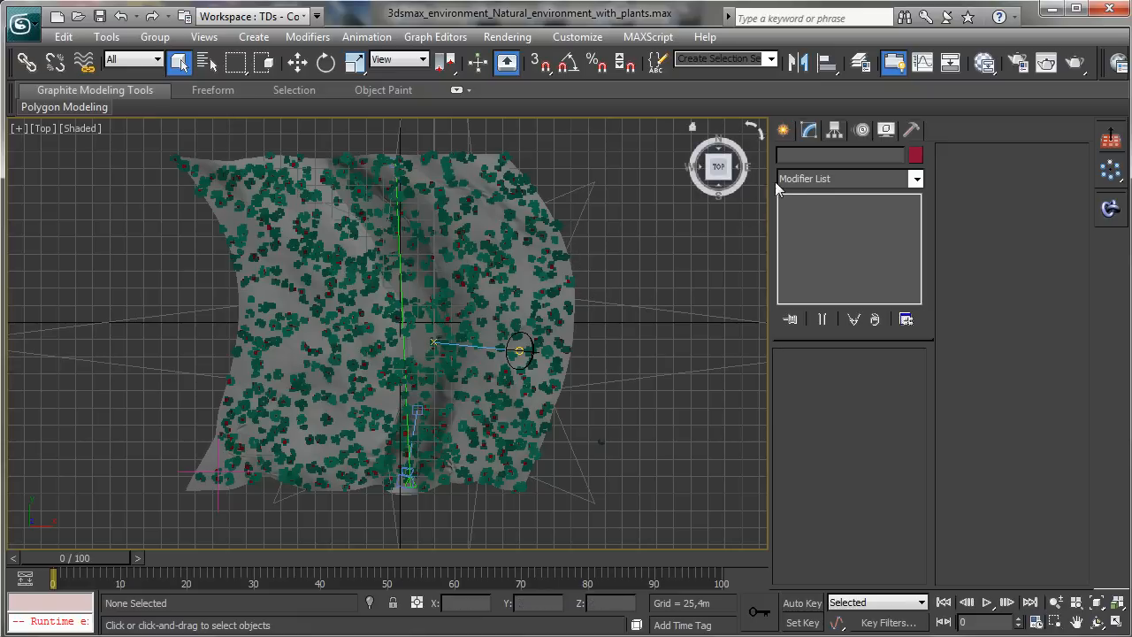
# - Draw a closed line spline in the Top view around the river channel, running down one bank and back up the other
pyautogui.click(783, 131)
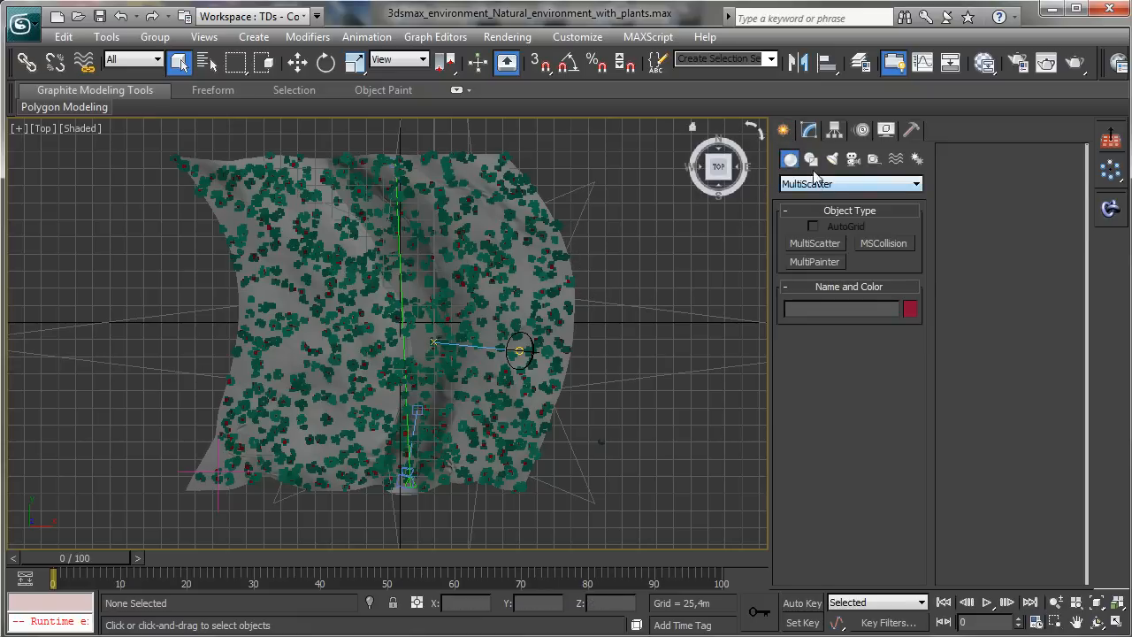
pyautogui.click(811, 160)
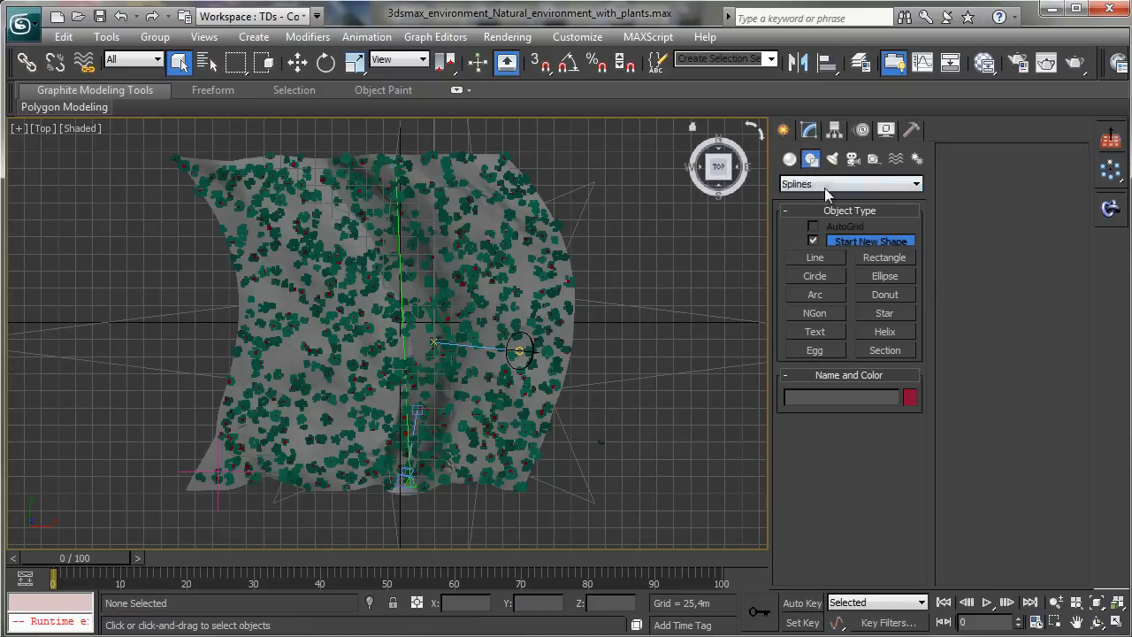
pyautogui.click(305, 141)
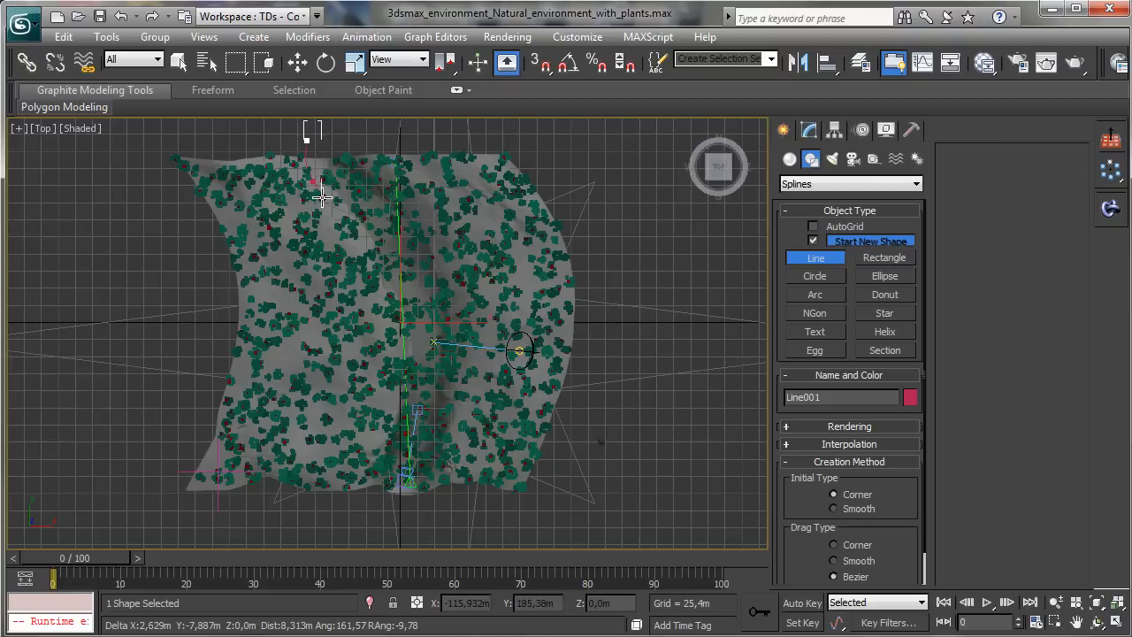
pyautogui.click(362, 244)
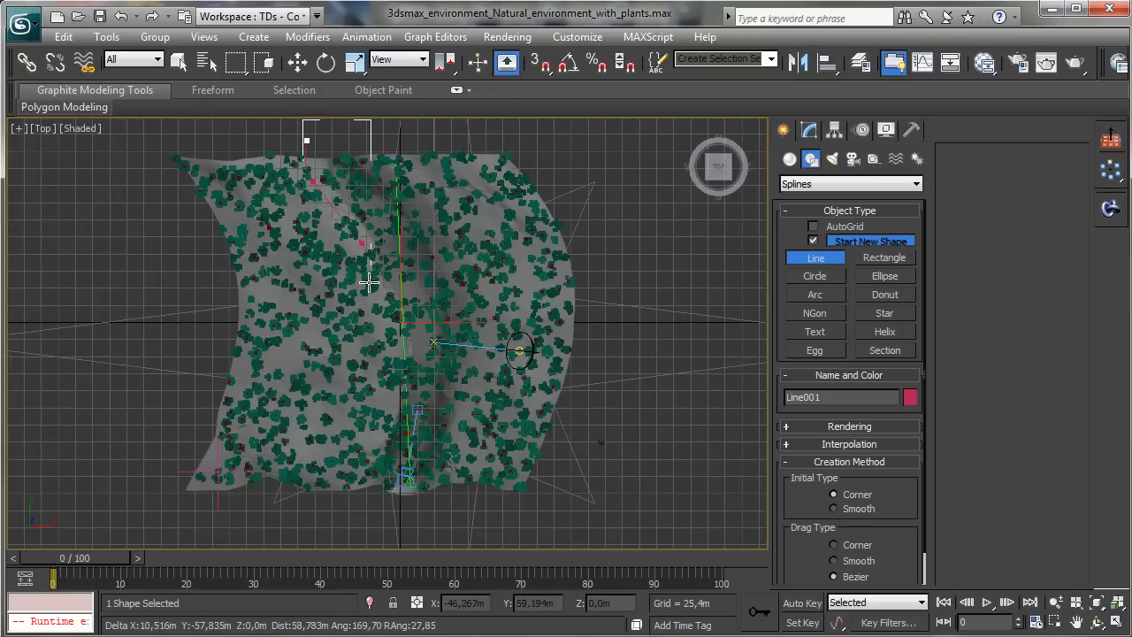
pyautogui.click(370, 296)
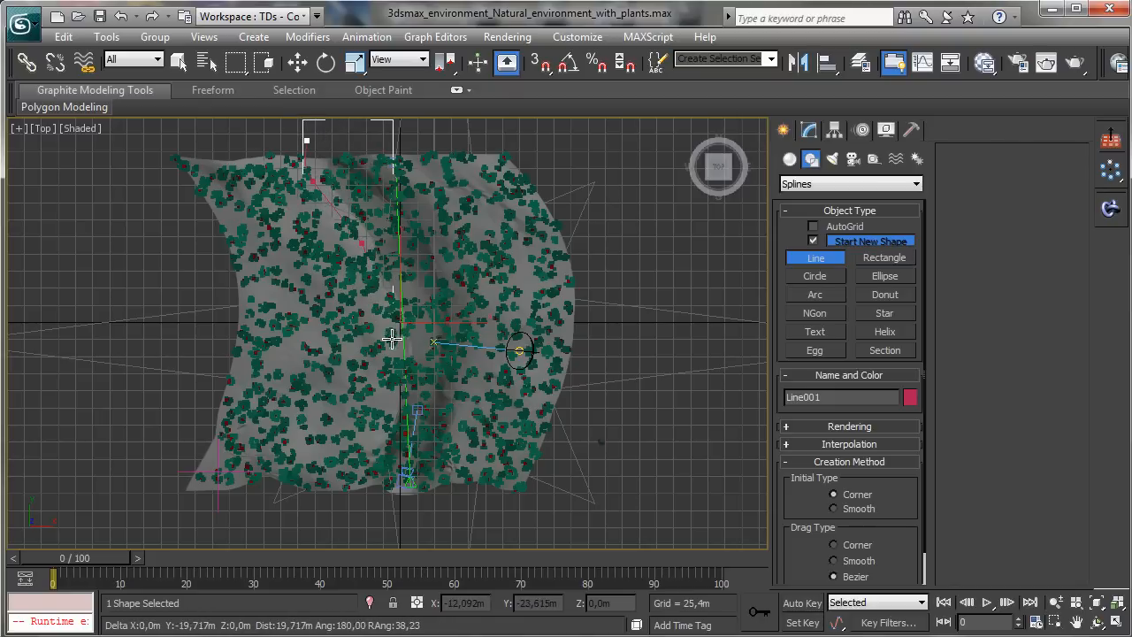
pyautogui.click(393, 398)
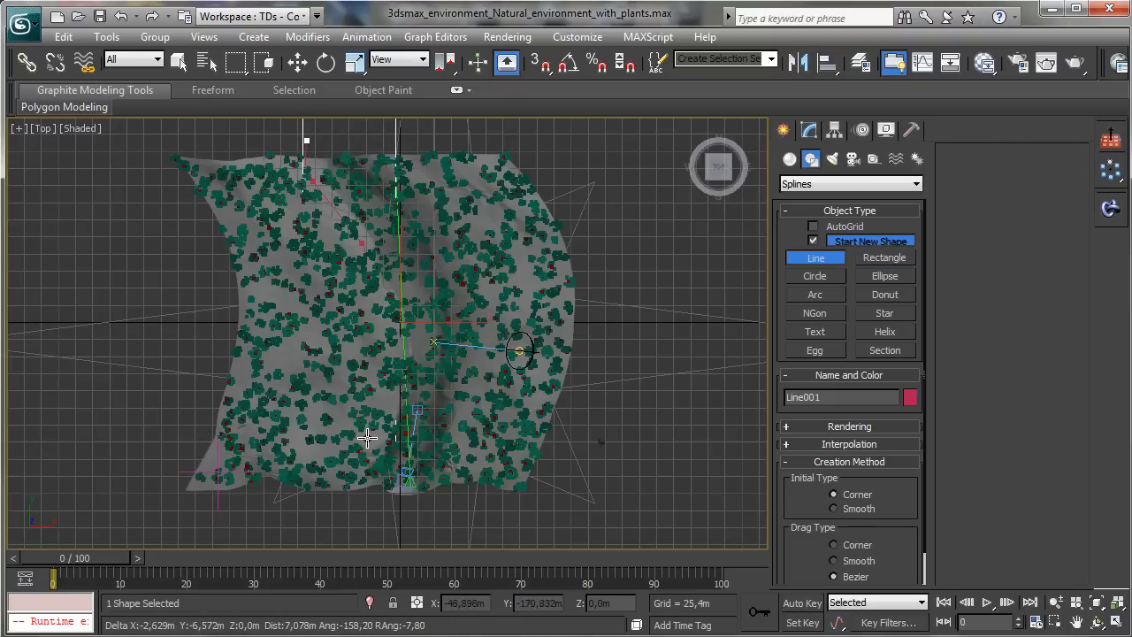
pyautogui.click(365, 473)
pyautogui.click(377, 506)
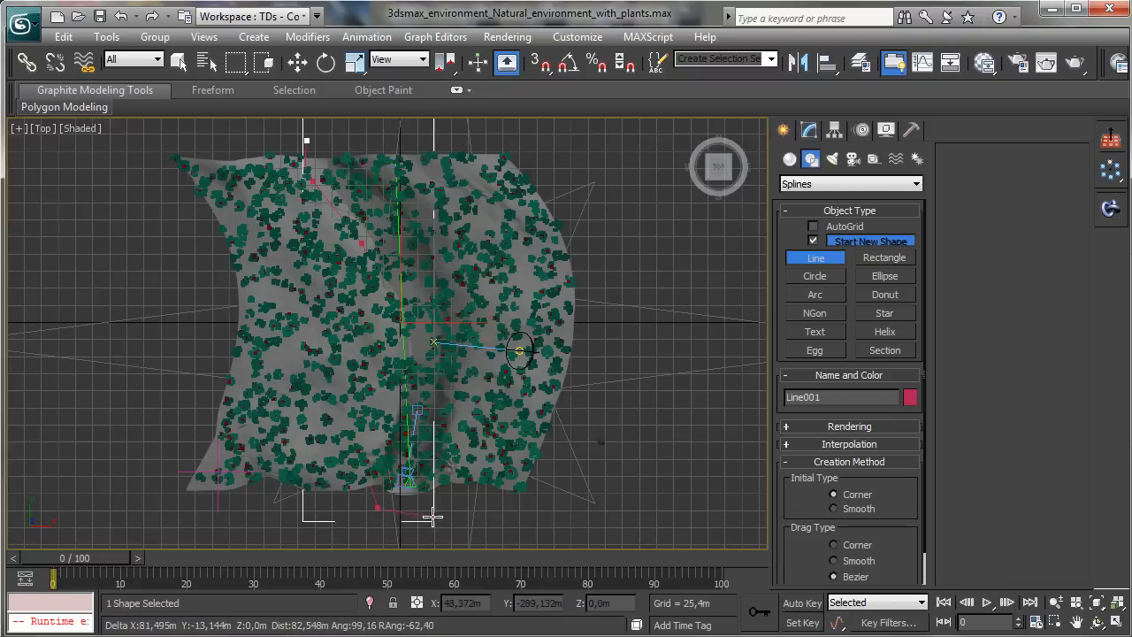
pyautogui.click(432, 516)
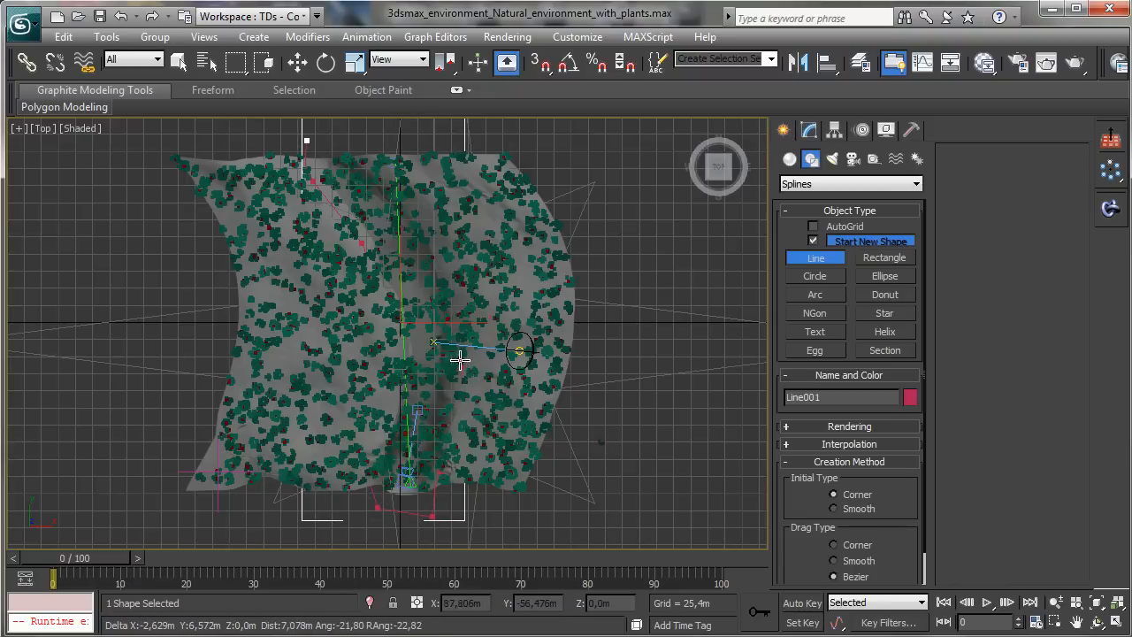
pyautogui.click(478, 320)
pyautogui.click(451, 266)
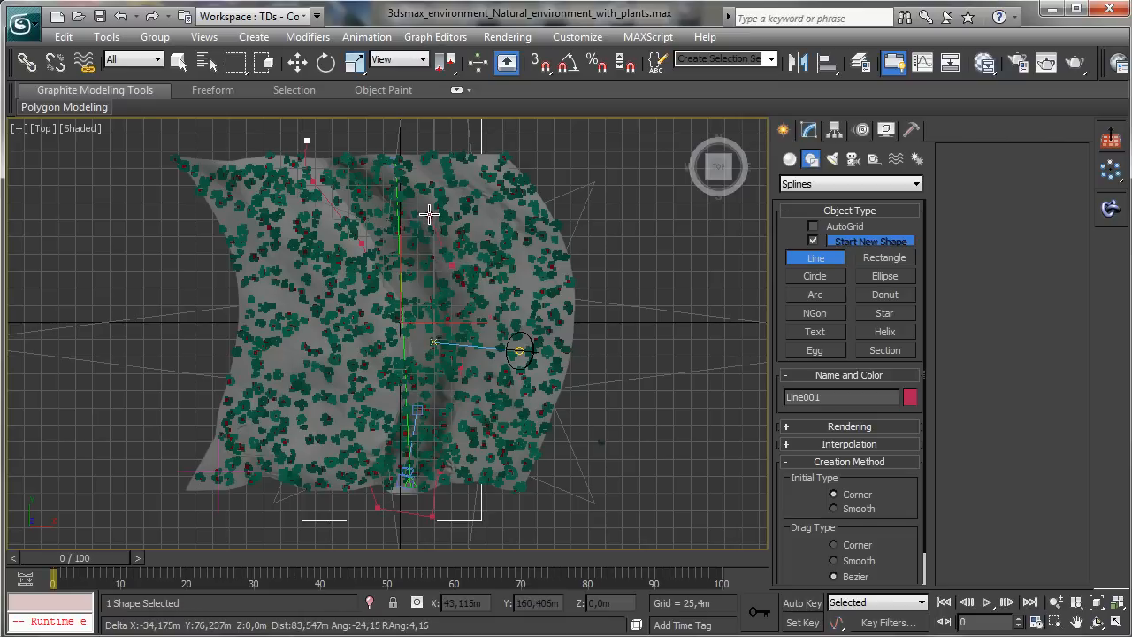
pyautogui.click(376, 159)
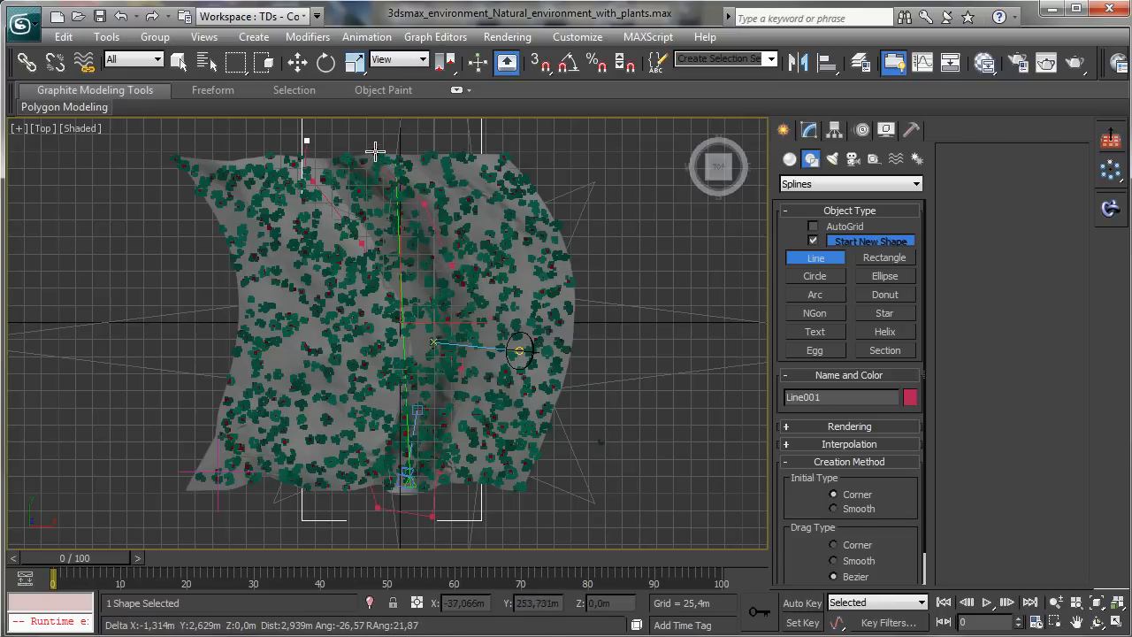
pyautogui.click(307, 140)
pyautogui.click(800, 575)
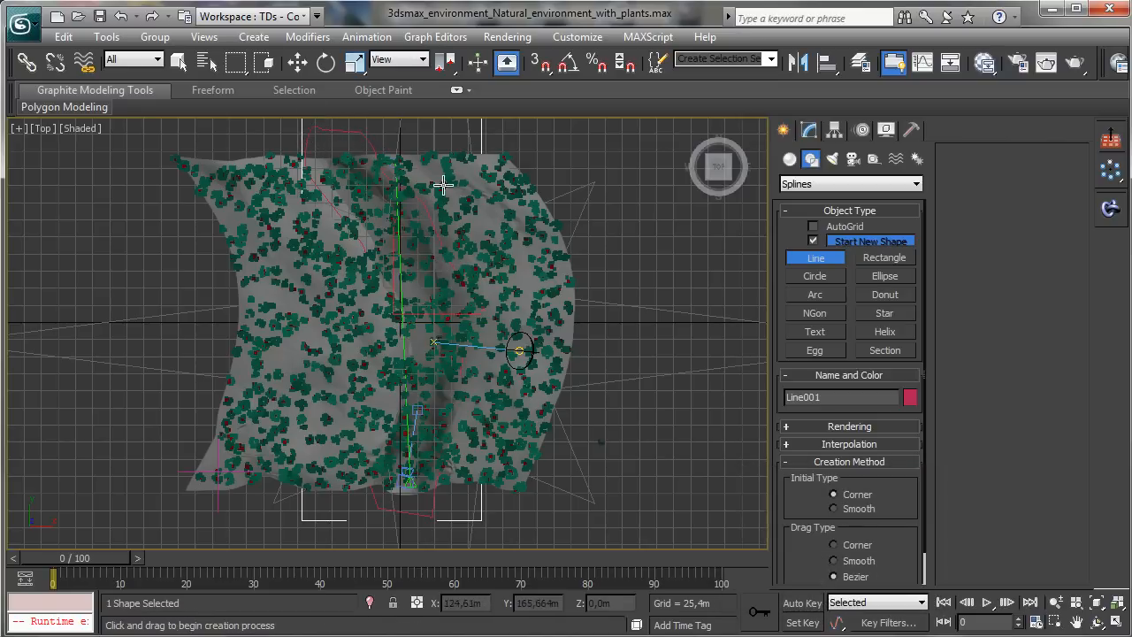
pyautogui.rightClick(443, 182)
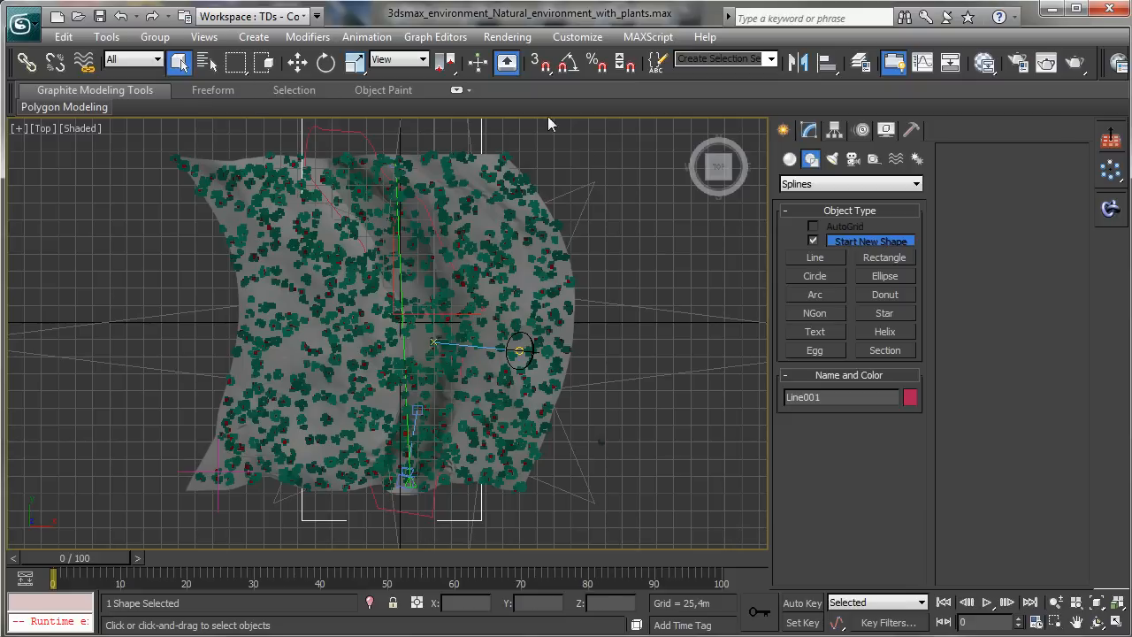
# - Return to the four-viewport layout and select the MultiScatter_001 object by name
pyautogui.click(1096, 621)
pyautogui.click(1116, 621)
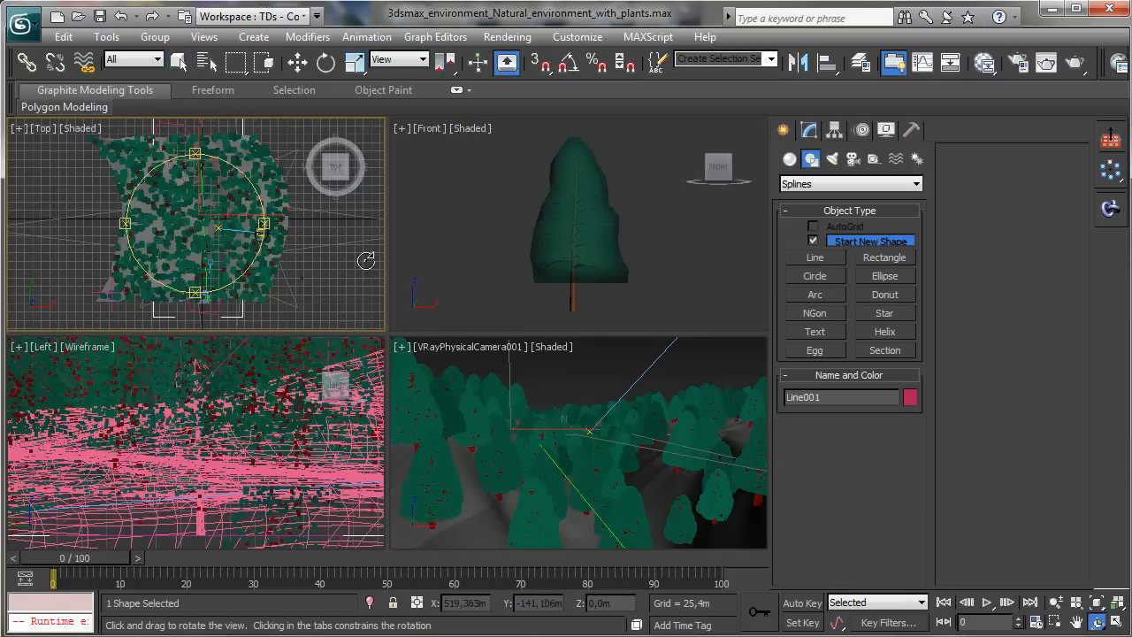
pyautogui.click(179, 61)
pyautogui.click(206, 61)
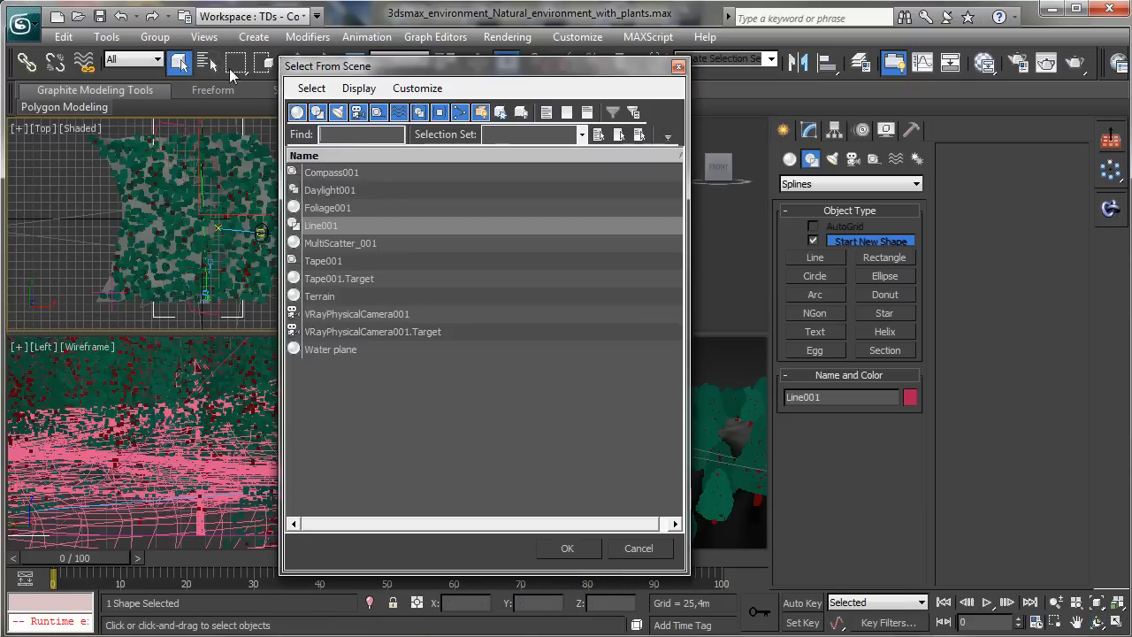
pyautogui.click(352, 246)
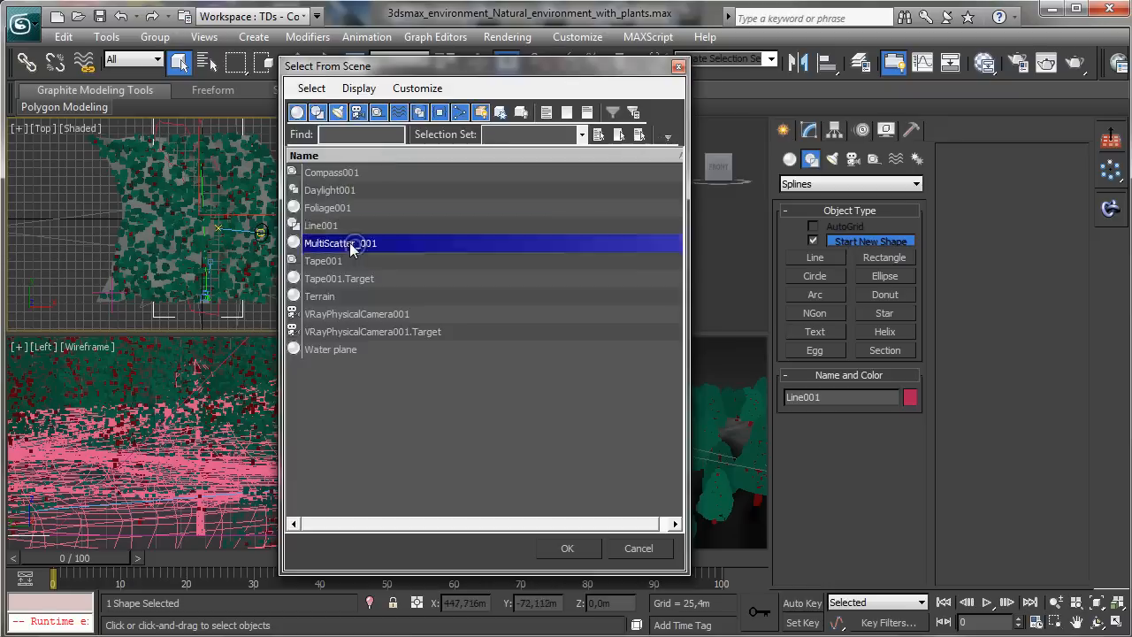
pyautogui.doubleClick(352, 246)
pyautogui.click(630, 382)
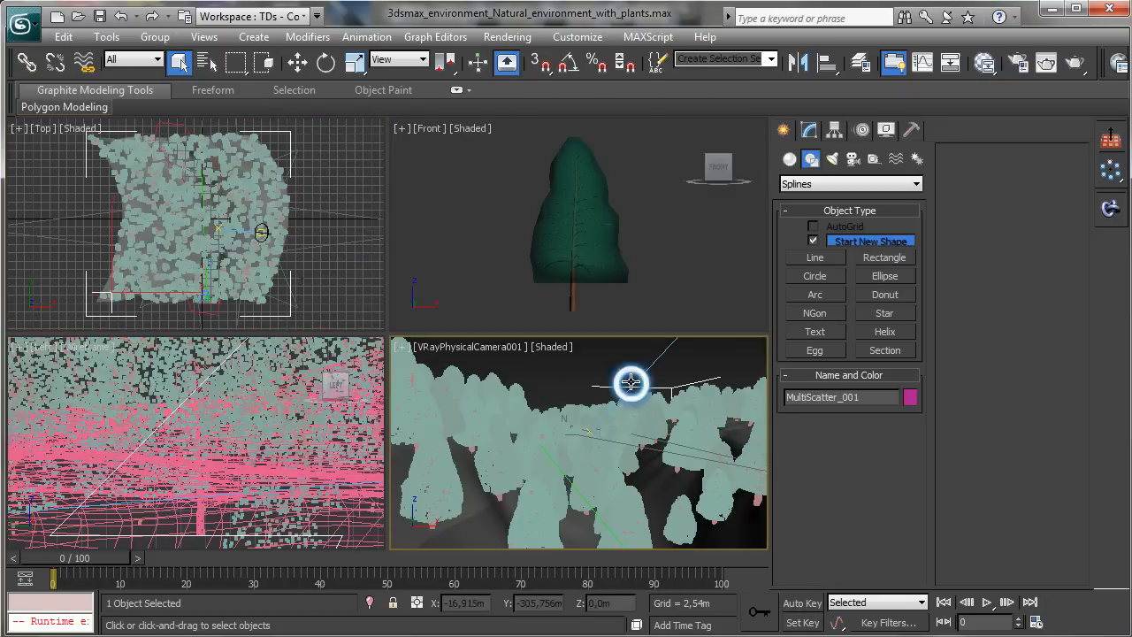
# - Assign the river outline as the MultiScatter object's border spline and enable Inverse so the pines scatter only outside it
pyautogui.click(809, 130)
pyautogui.scroll(-5, 1053, 265)
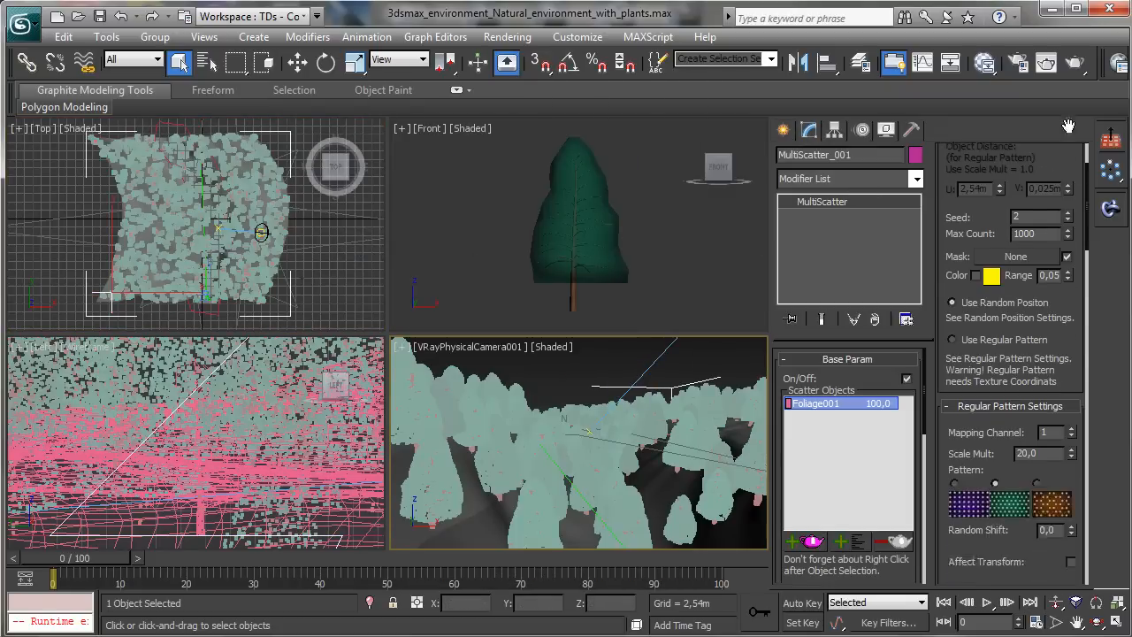
pyautogui.scroll(-8, 986, 320)
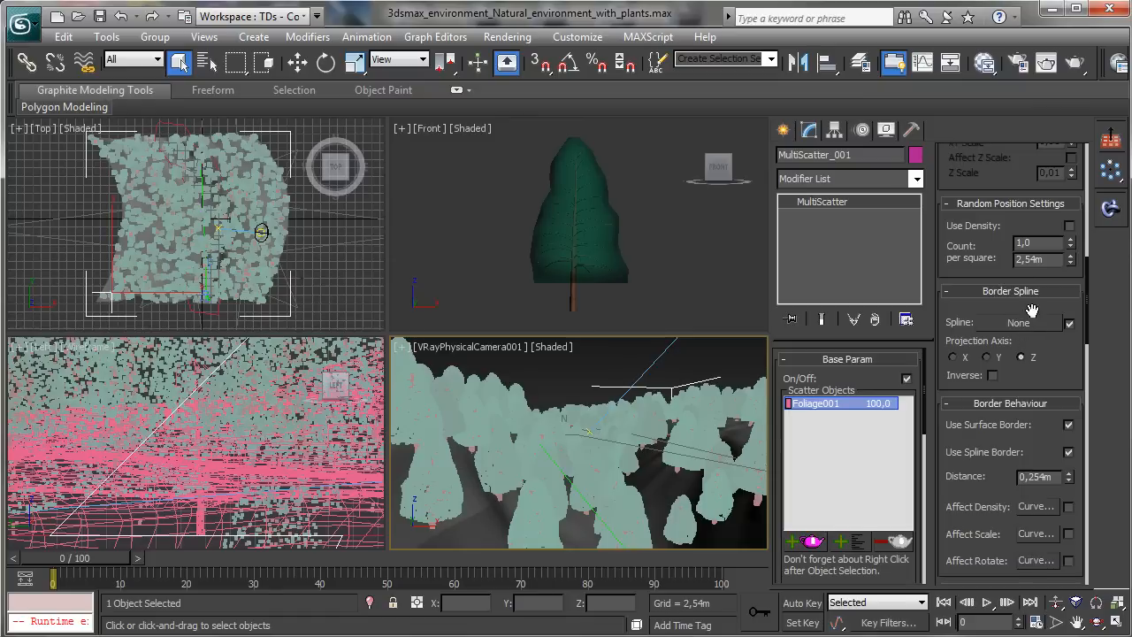
pyautogui.click(1022, 323)
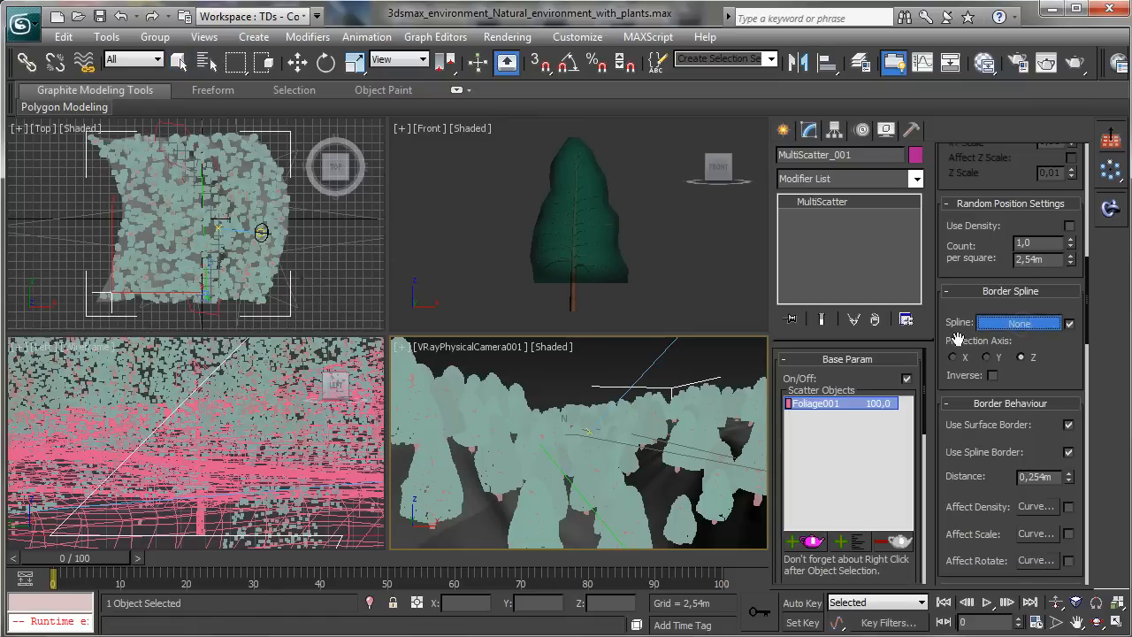
pyautogui.click(217, 315)
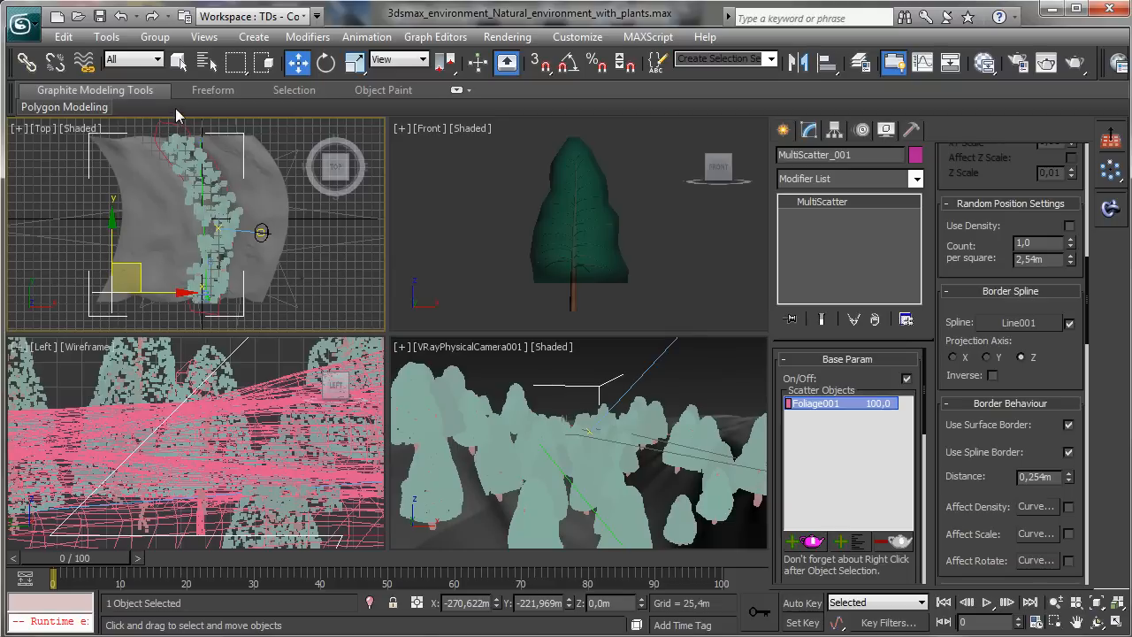
pyautogui.click(992, 375)
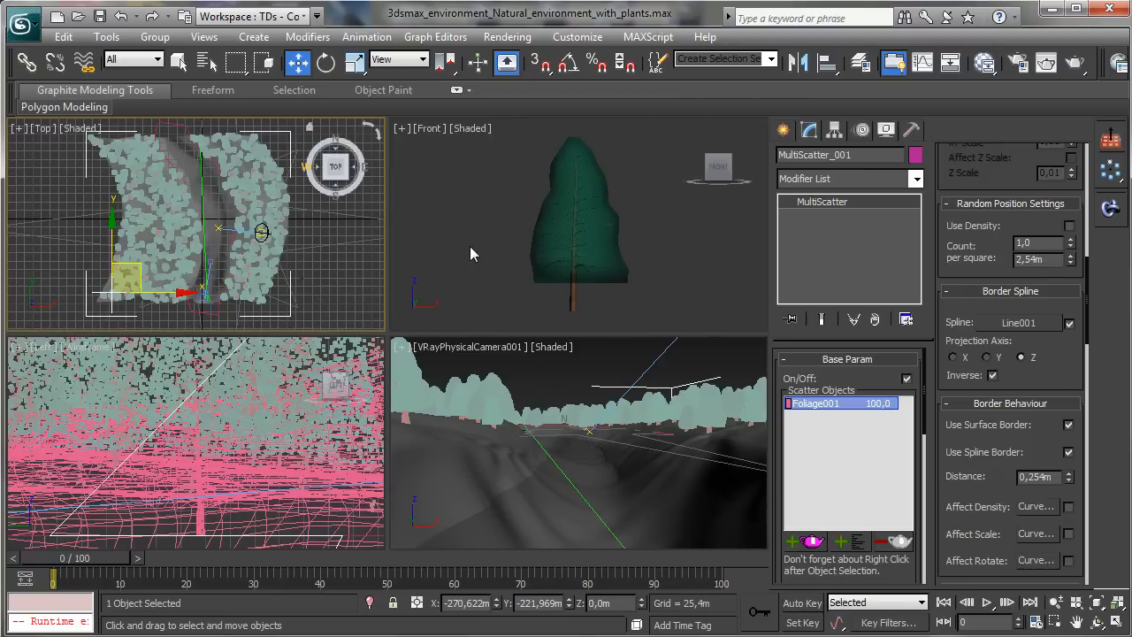
pyautogui.rightClick(248, 263)
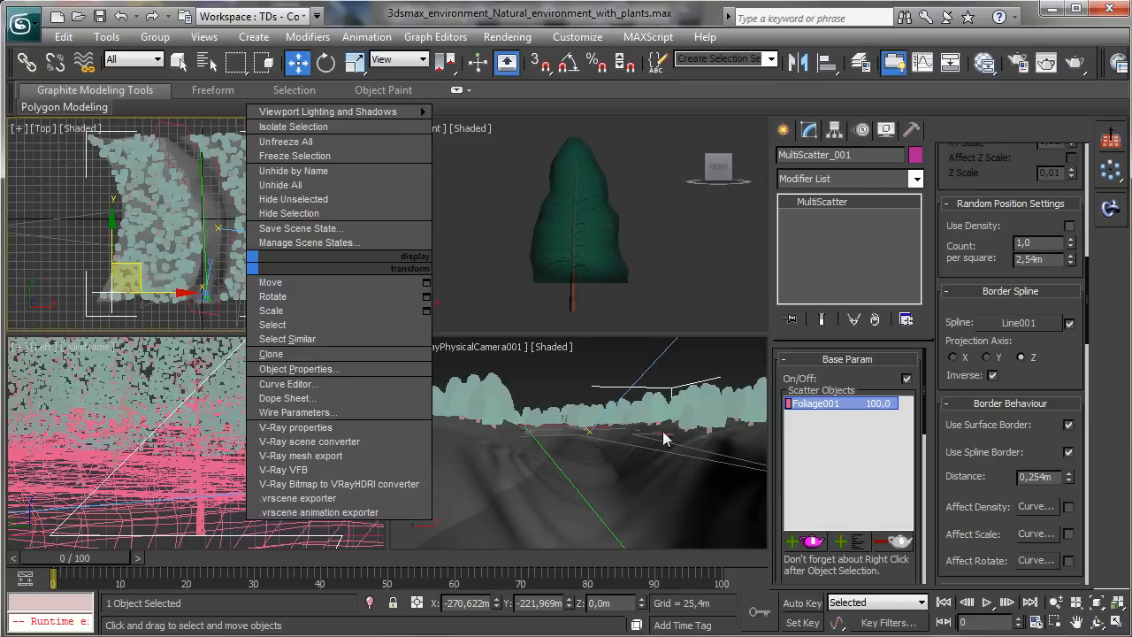
pyautogui.click(407, 17)
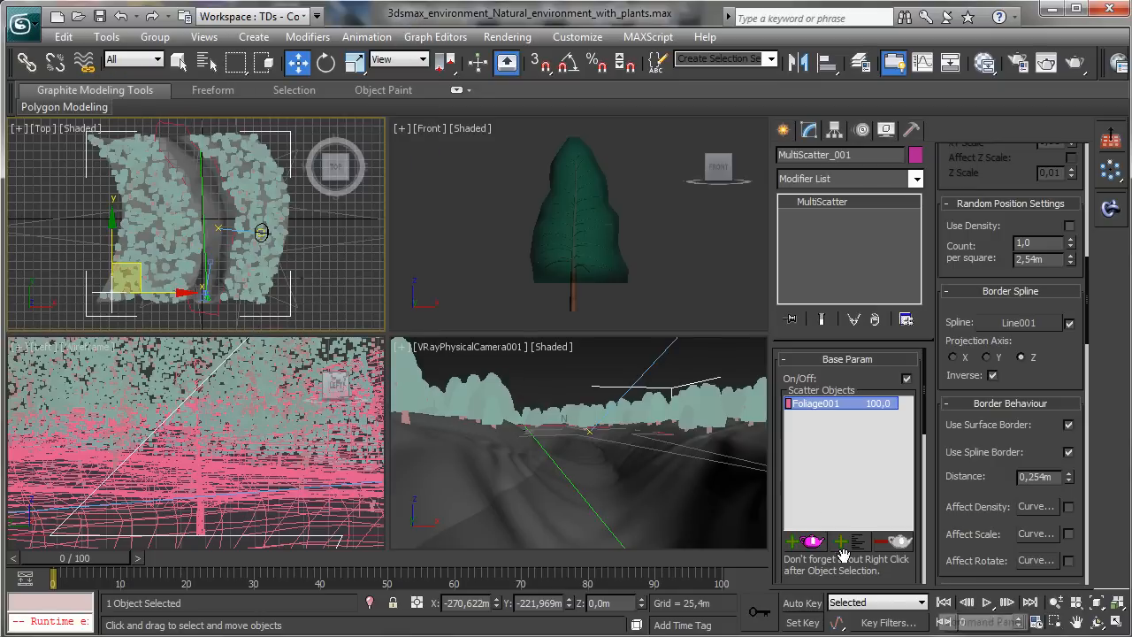
# - Select the river outline spline in the Top view and adjust vertices along its lower west bank
pyautogui.click(185, 307)
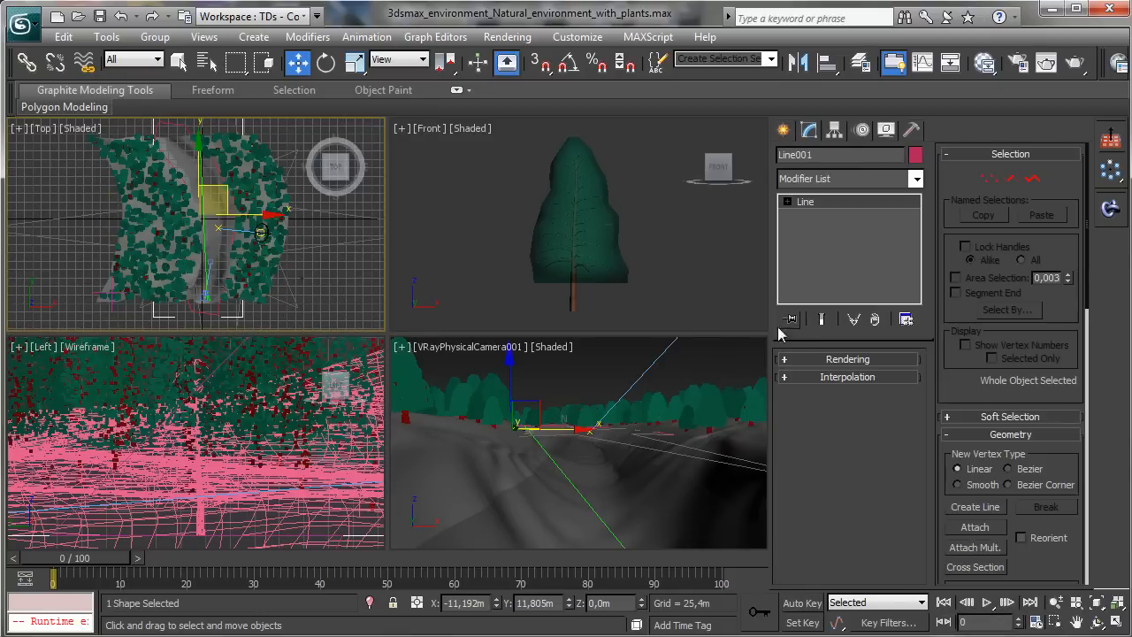
pyautogui.click(787, 201)
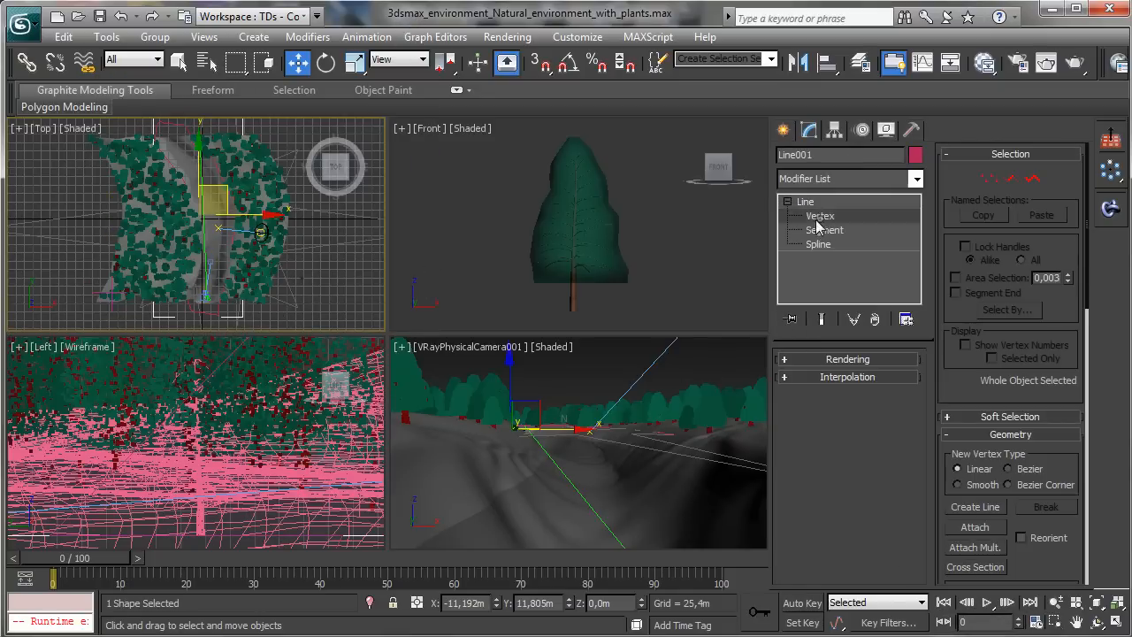
pyautogui.click(814, 215)
pyautogui.click(206, 285)
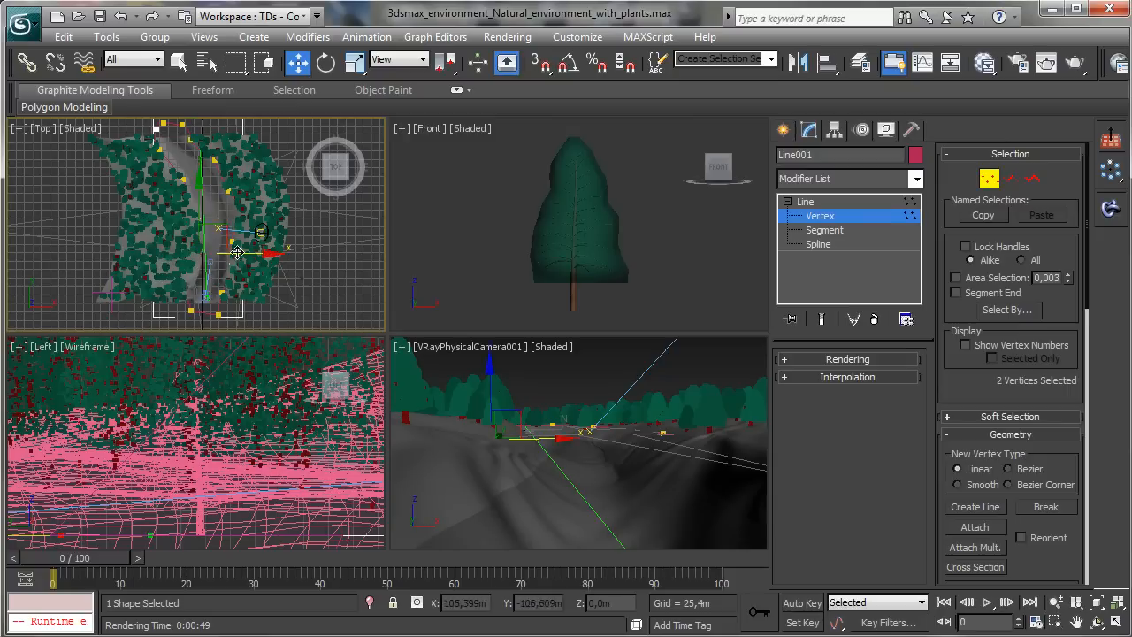
pyautogui.moveTo(248, 256); pyautogui.dragTo(182, 286)
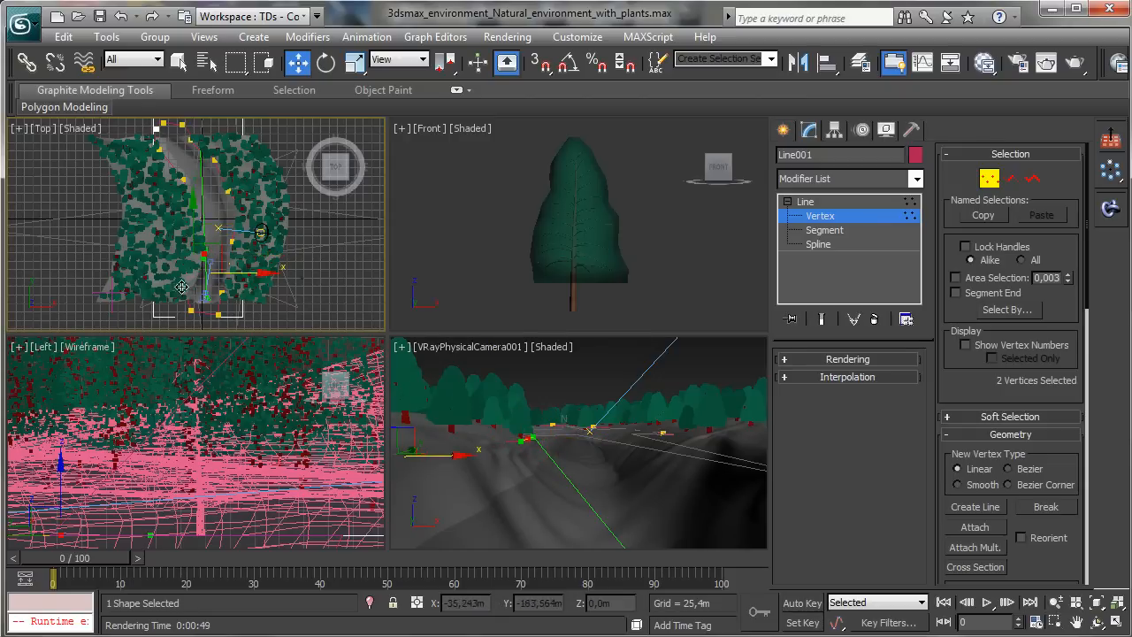
pyautogui.click(83, 130)
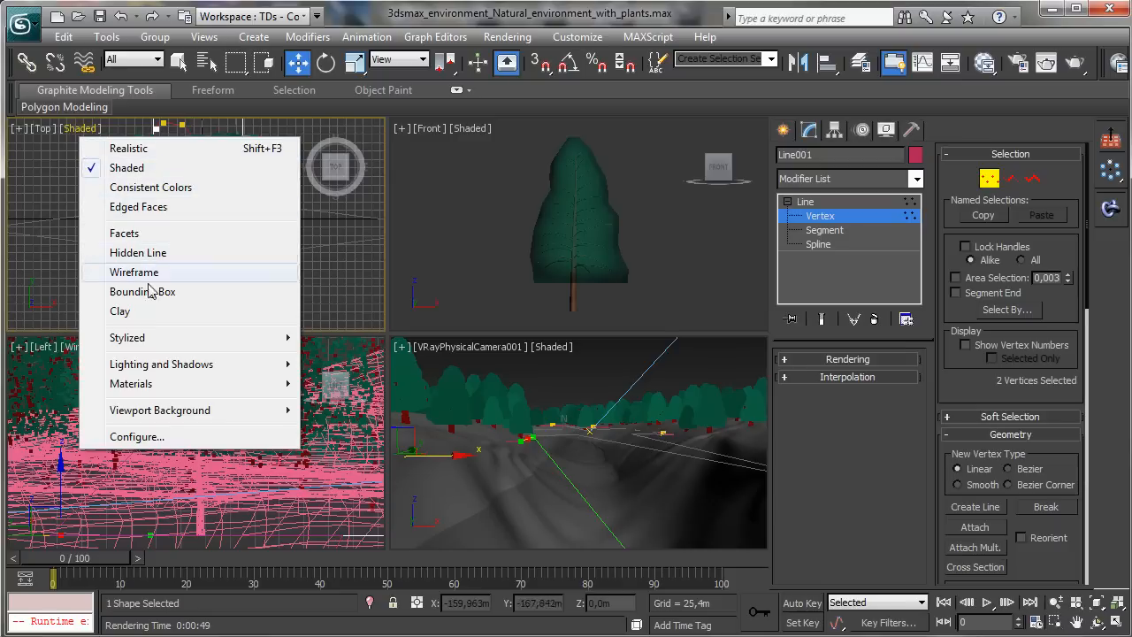
pyautogui.click(851, 217)
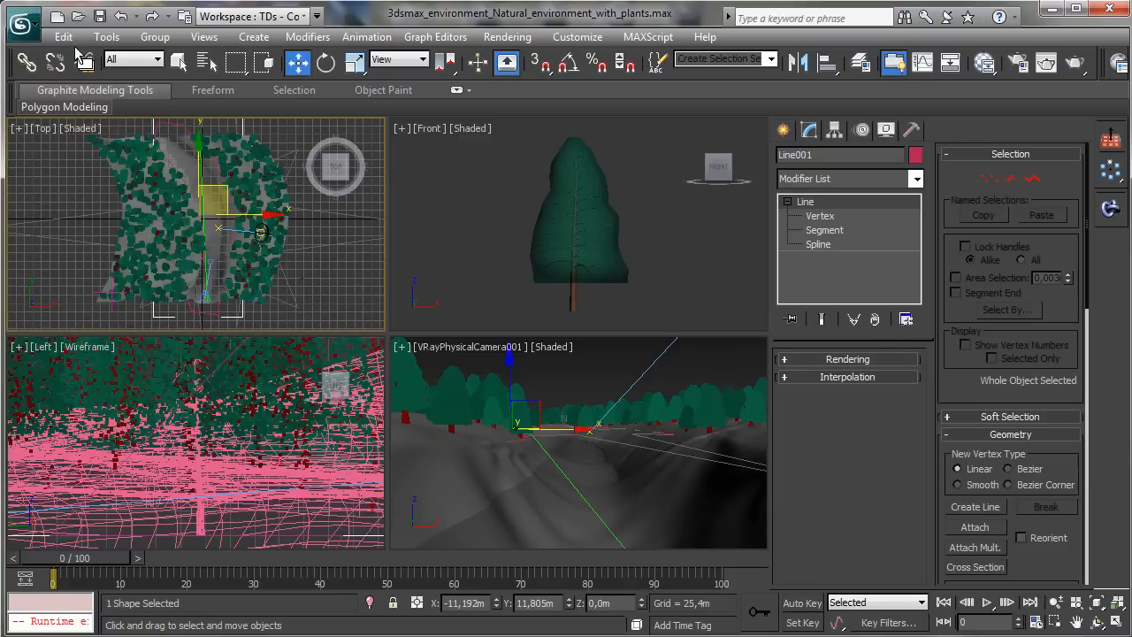
# - Isolate the river outline, move its lower west-bank vertex about 27 m along X, and exit isolation with the camera view active
pyautogui.click(106, 36)
pyautogui.click(151, 168)
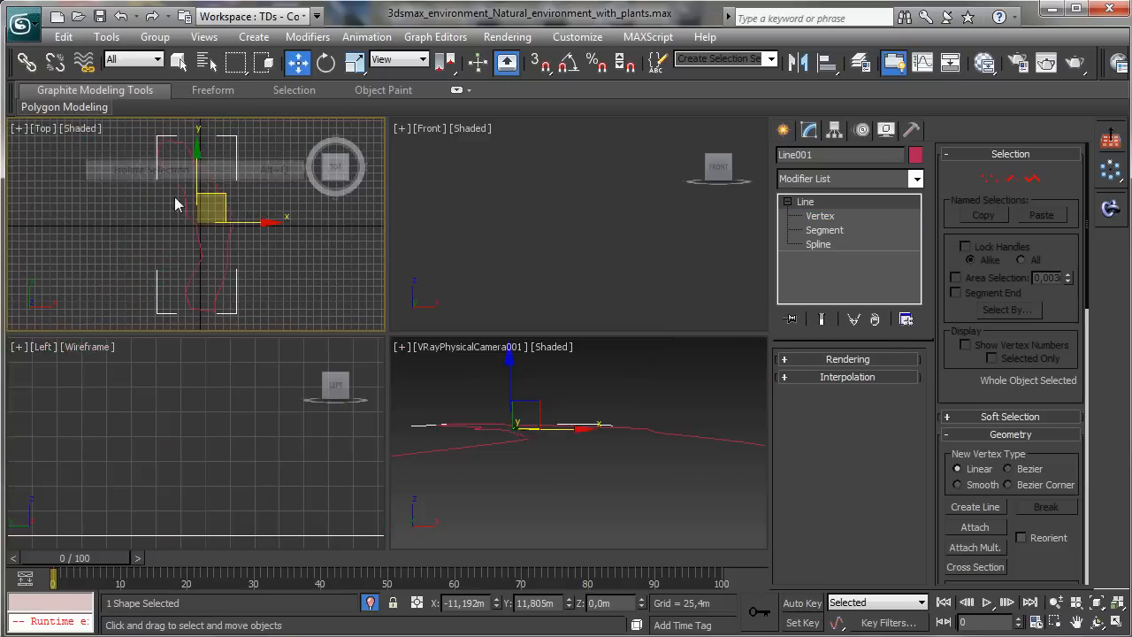
pyautogui.click(820, 218)
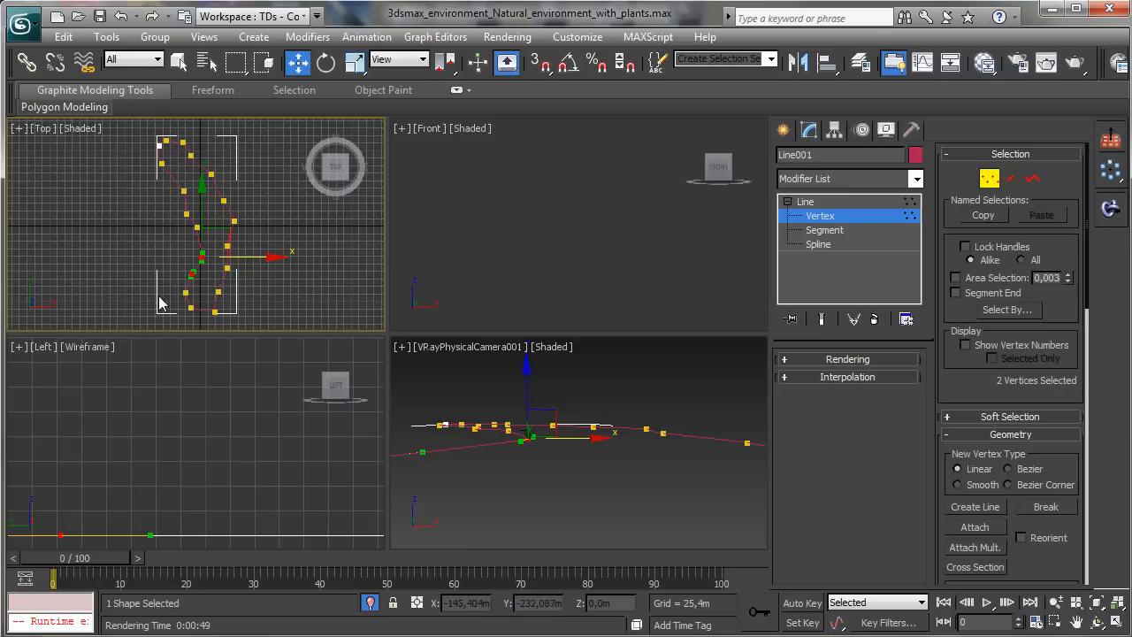
pyautogui.moveTo(182, 292); pyautogui.dragTo(251, 292)
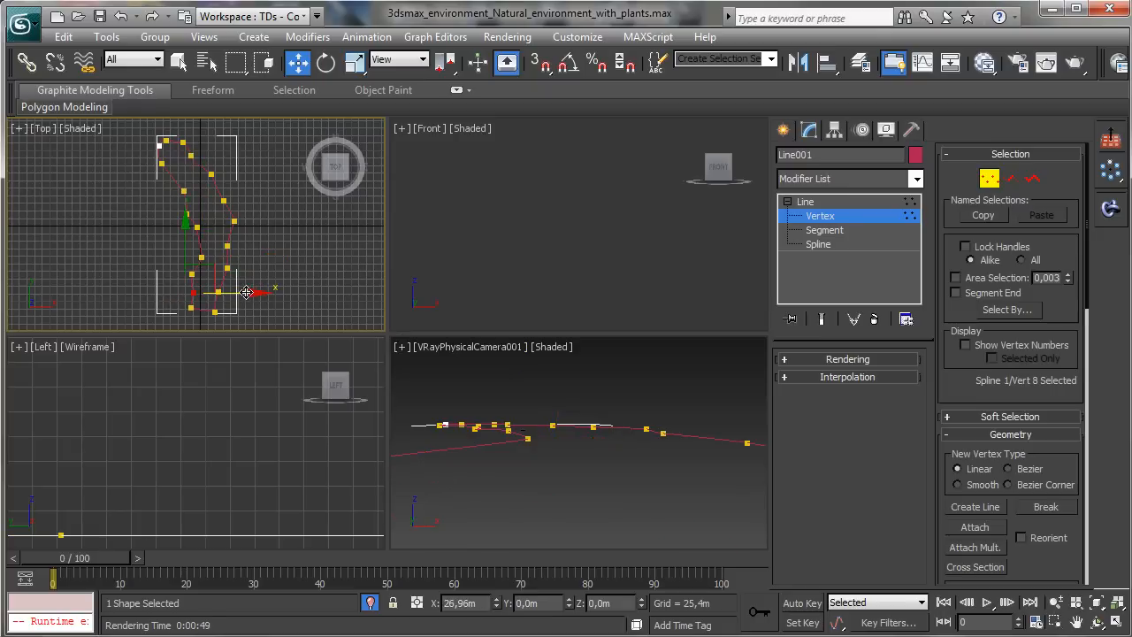
pyautogui.click(844, 217)
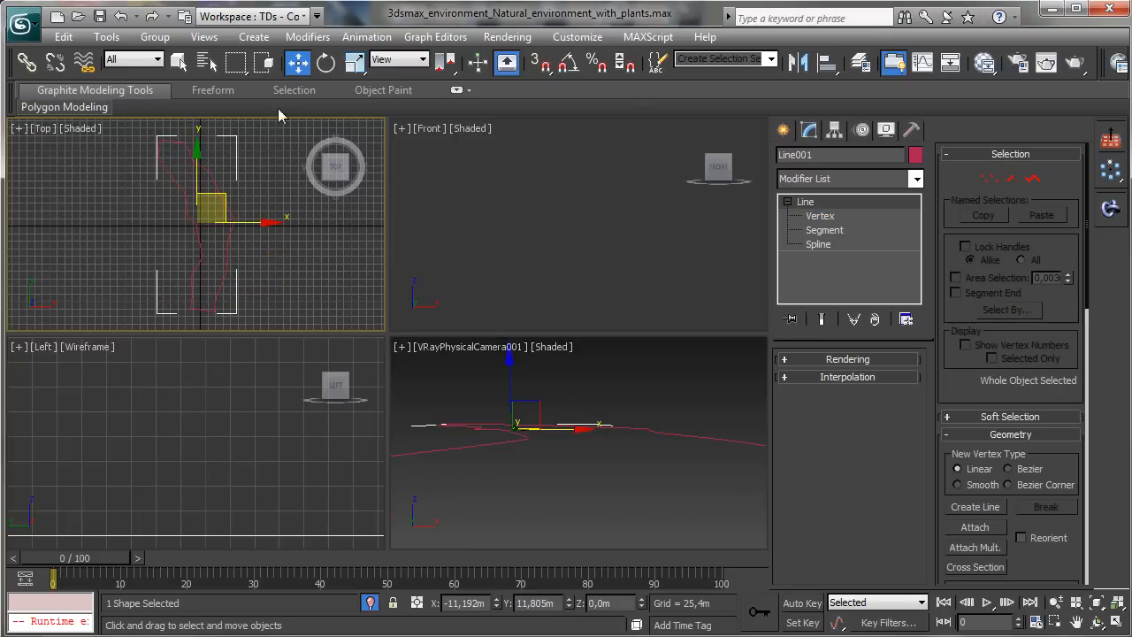
pyautogui.click(371, 604)
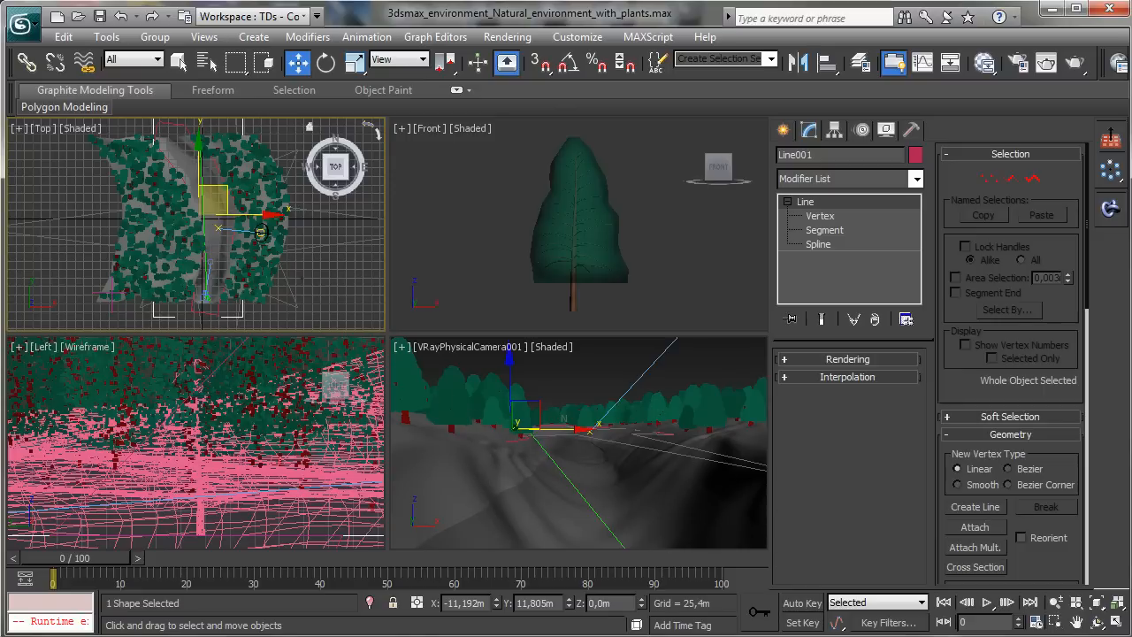
pyautogui.rightClick(662, 435)
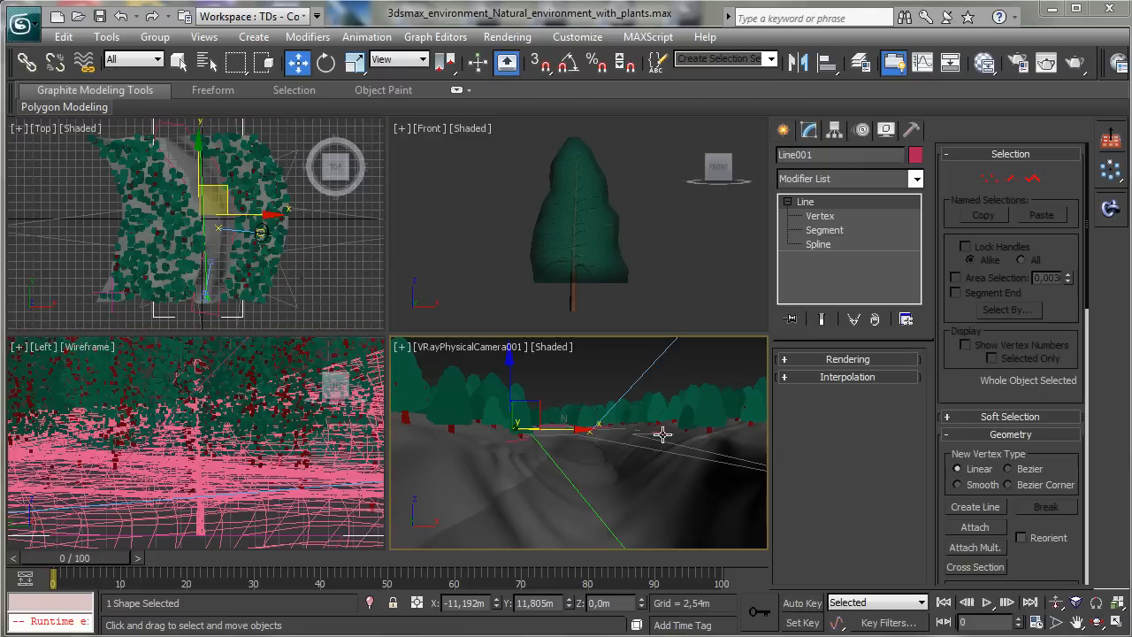
# - Set the render output size to 450 wide by 200 high
pyautogui.click(1016, 65)
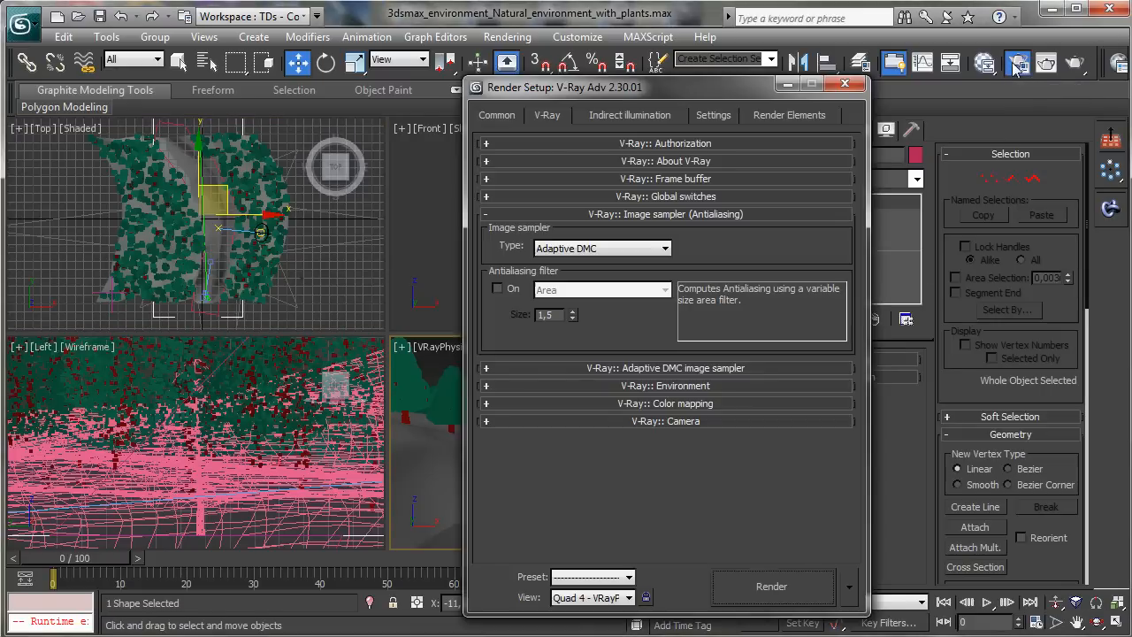
pyautogui.click(496, 115)
pyautogui.doubleClick(612, 364)
pyautogui.write('450')
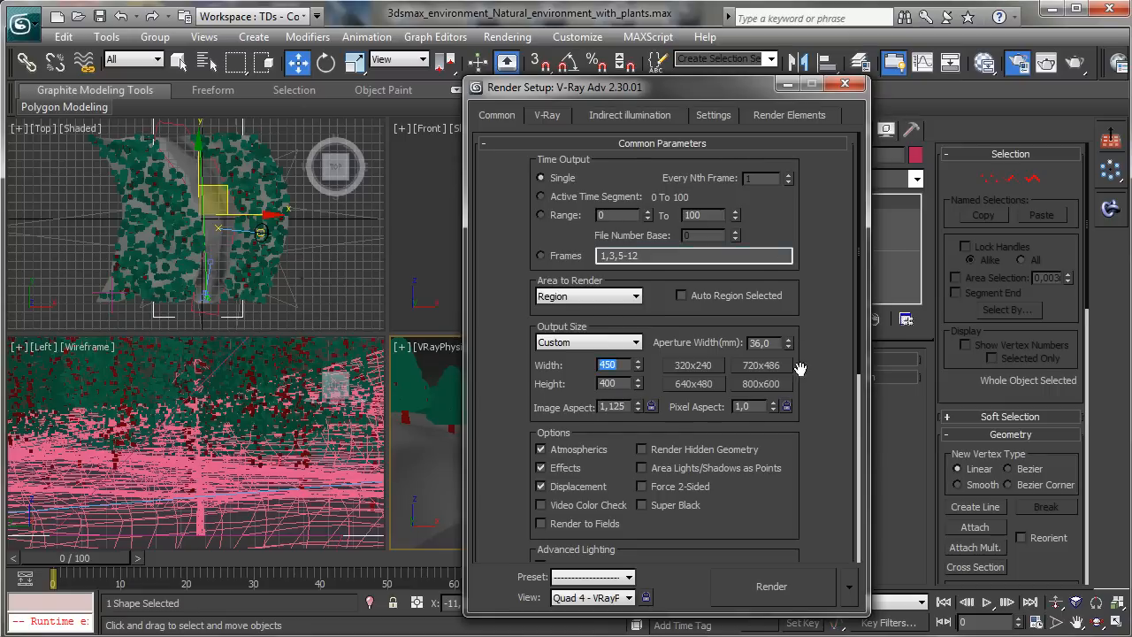
pyautogui.doubleClick(610, 383)
pyautogui.write('200')
pyautogui.press('Return')
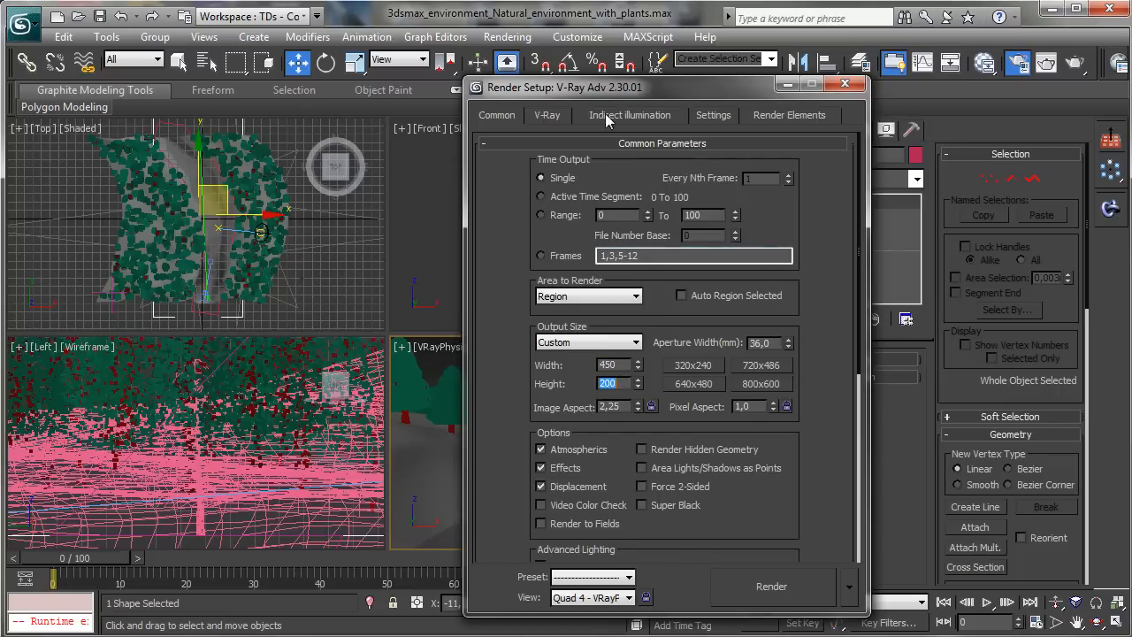
# - Change the area to render from Region to View, start a camera test render, and cancel it
pyautogui.click(1049, 63)
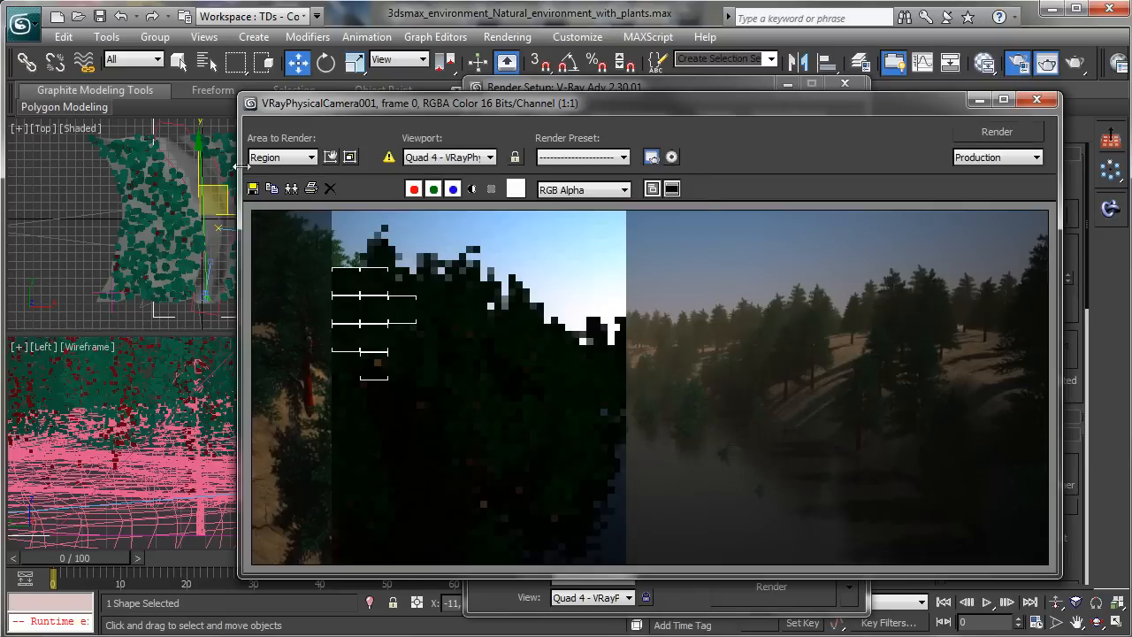
pyautogui.click(283, 156)
pyautogui.click(274, 169)
pyautogui.click(758, 88)
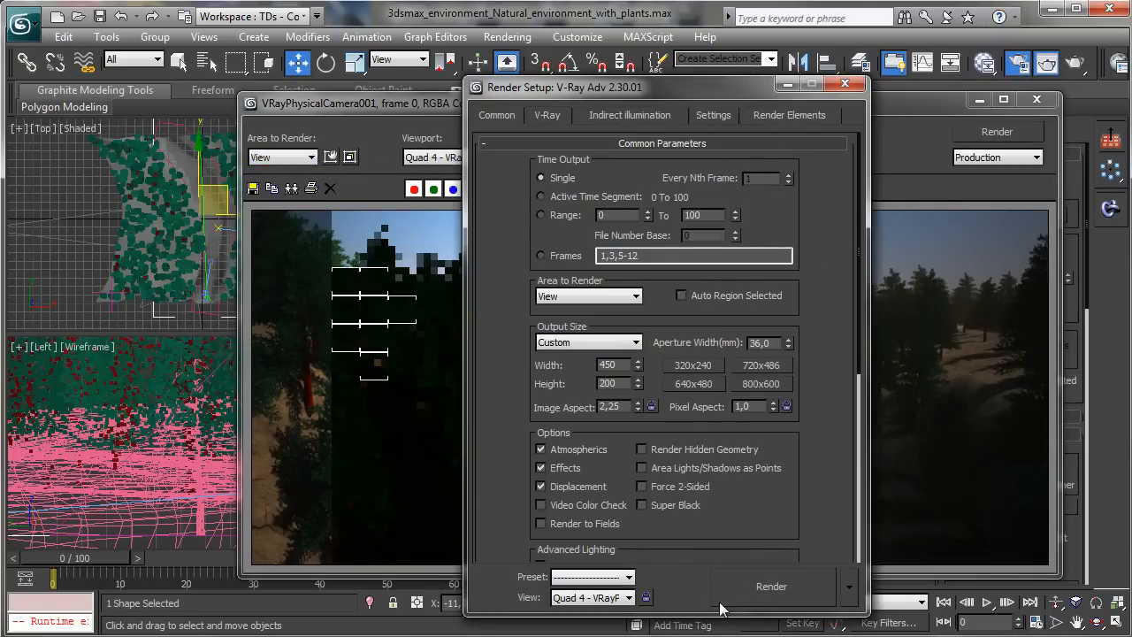
pyautogui.click(738, 580)
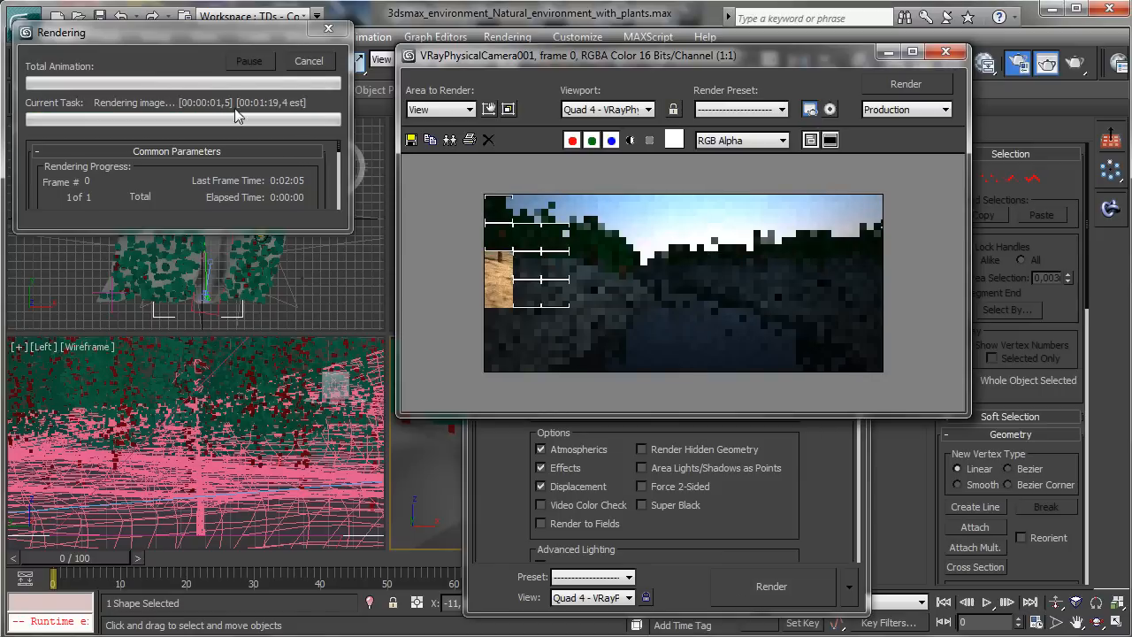
pyautogui.click(309, 61)
pyautogui.click(887, 51)
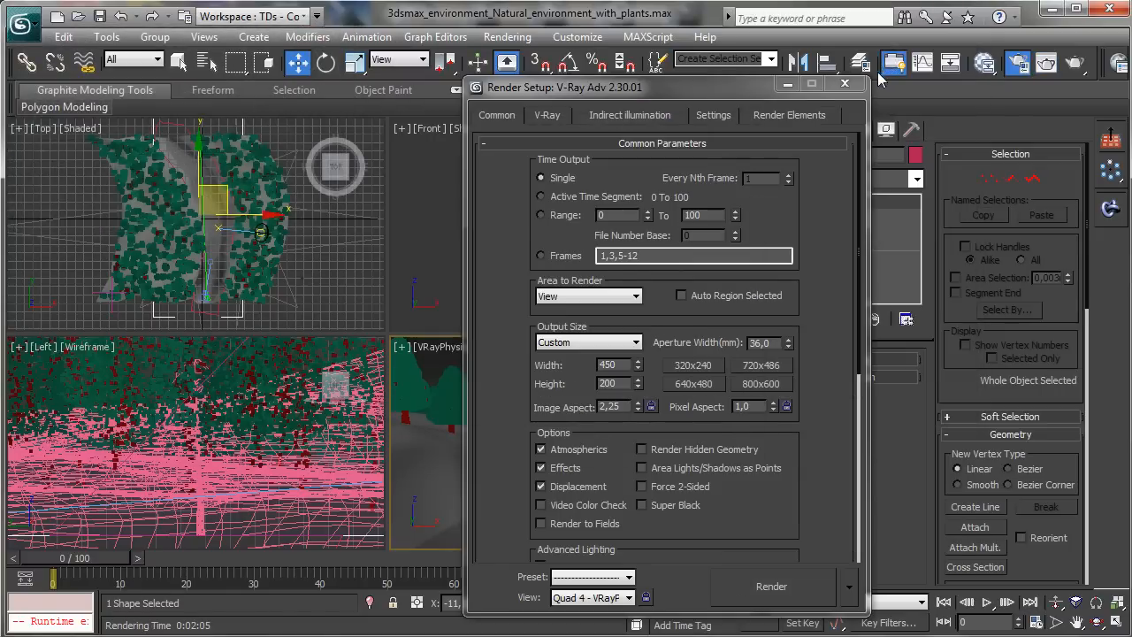
# - Check the V-Ray global switches and start the camera view render again
pyautogui.click(559, 116)
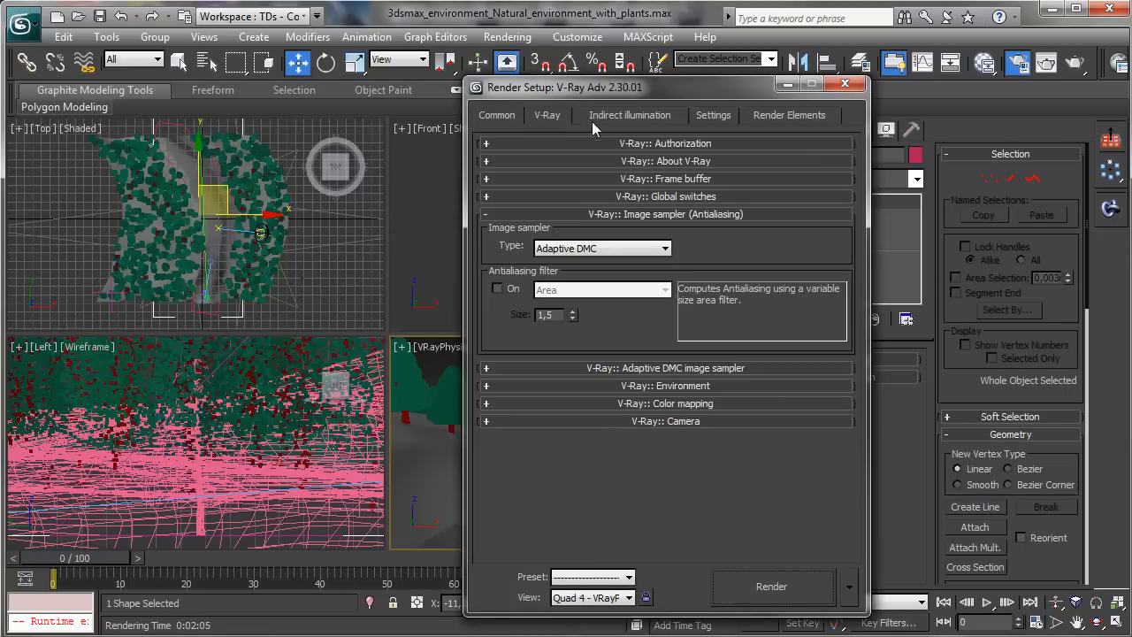
pyautogui.click(619, 196)
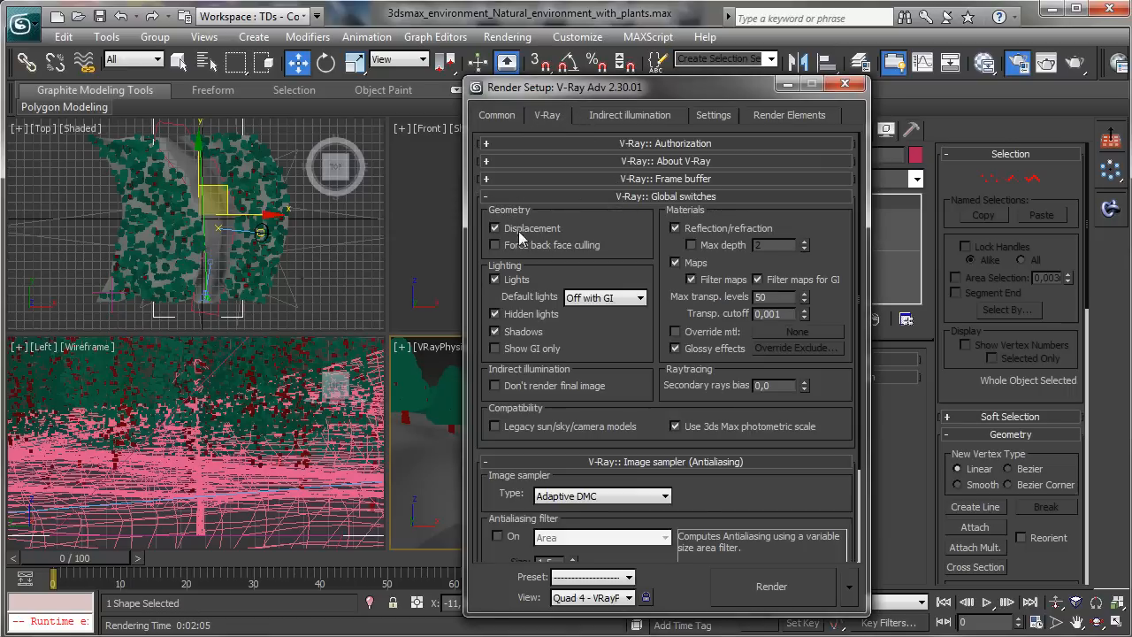
pyautogui.click(571, 195)
pyautogui.click(790, 587)
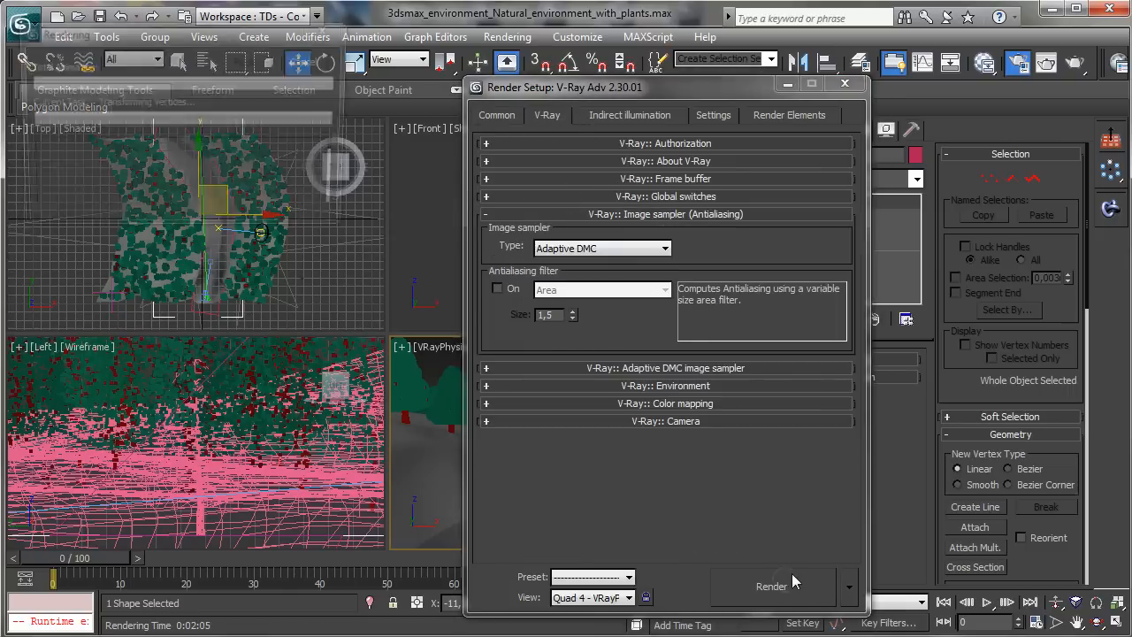